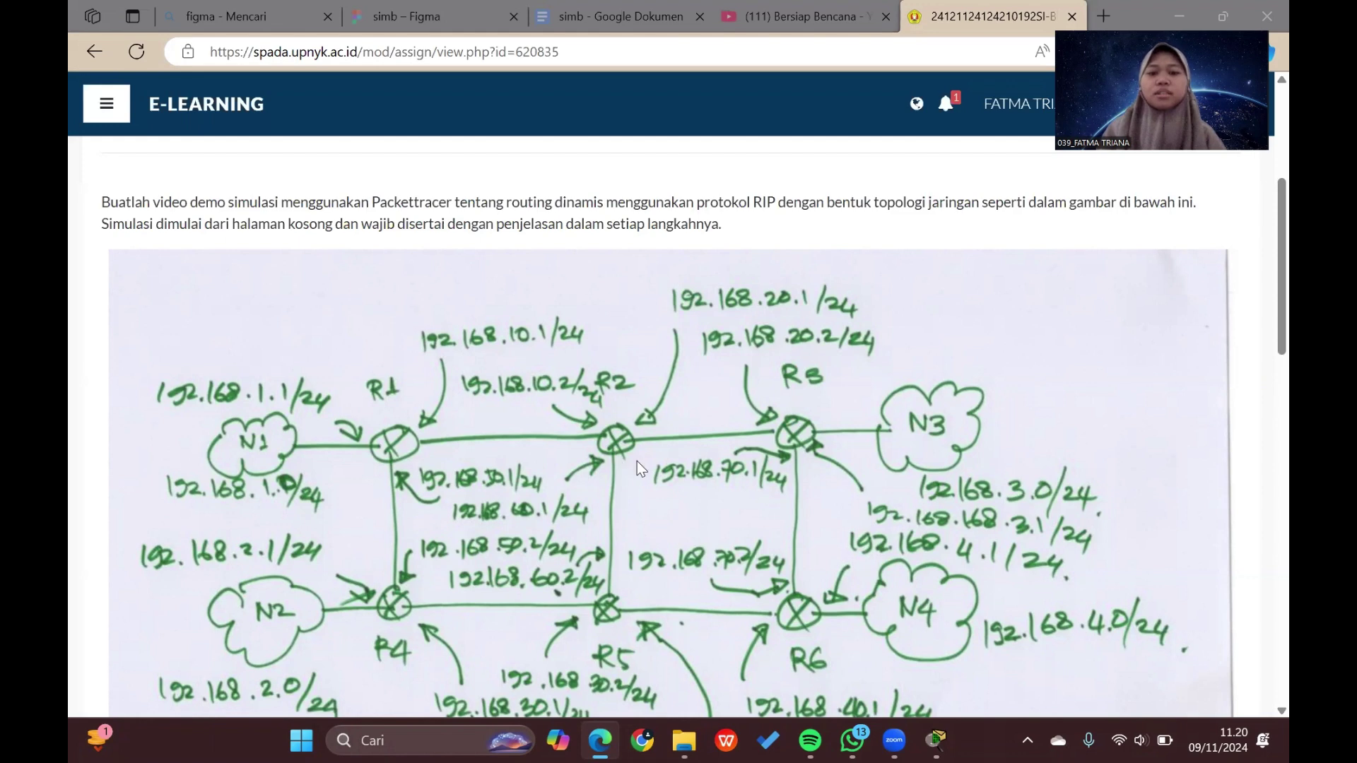
Step: Examine the handwritten six-router network topology on the assignment page and switch to Cisco Packet Tracer
{"action": "scroll", "coordinate": [637, 462], "scroll_direction": "down", "scroll_amount": 2}
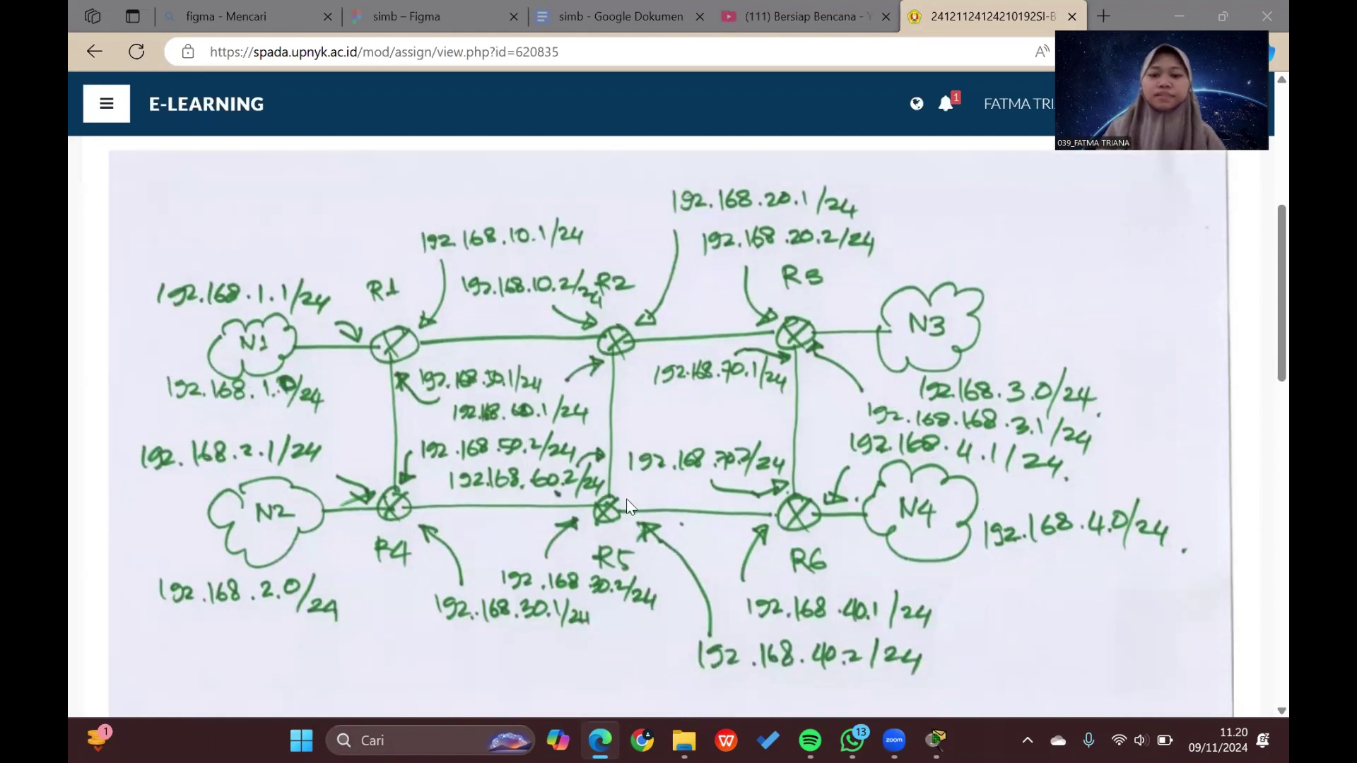
{"action": "scroll", "coordinate": [768, 576], "scroll_direction": "down", "scroll_amount": 1}
{"action": "scroll", "coordinate": [768, 576], "scroll_direction": "up", "scroll_amount": 1}
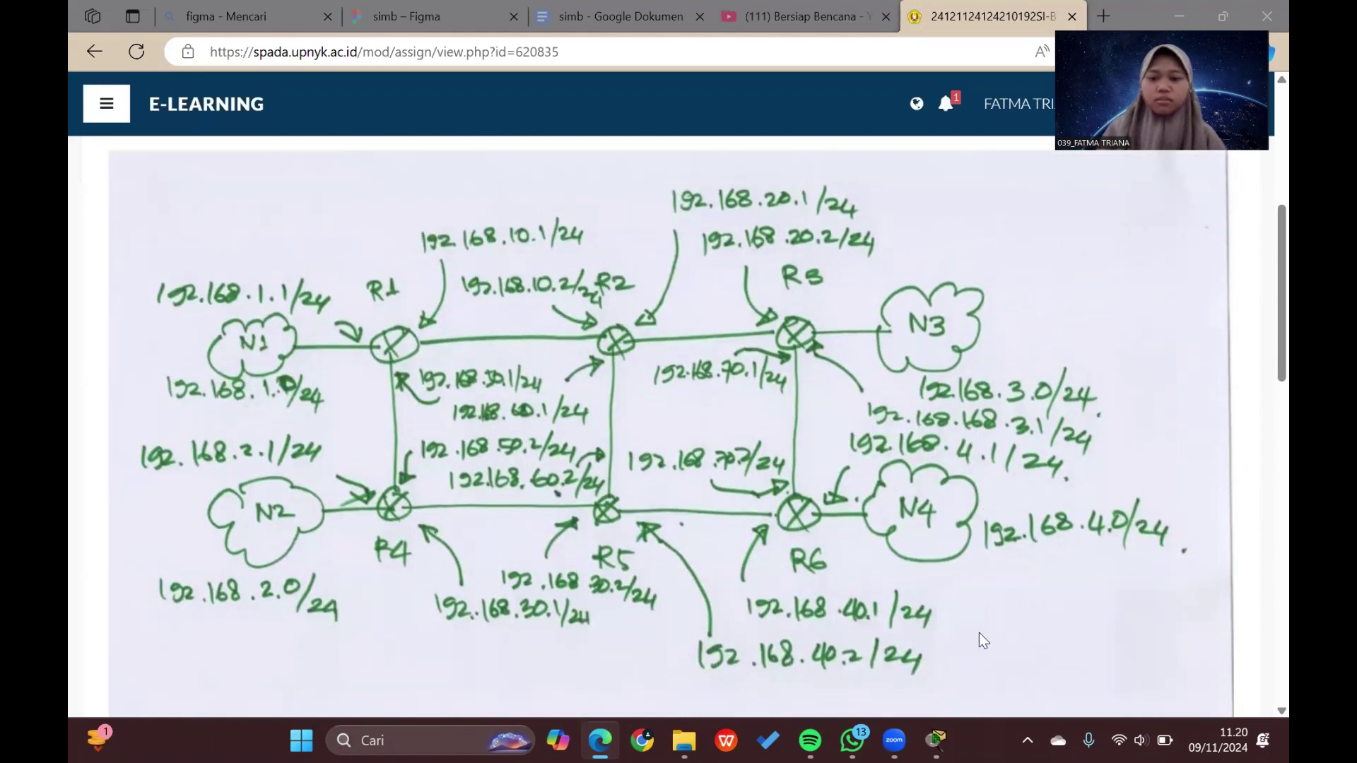
{"action": "mouse_move", "coordinate": [938, 732]}
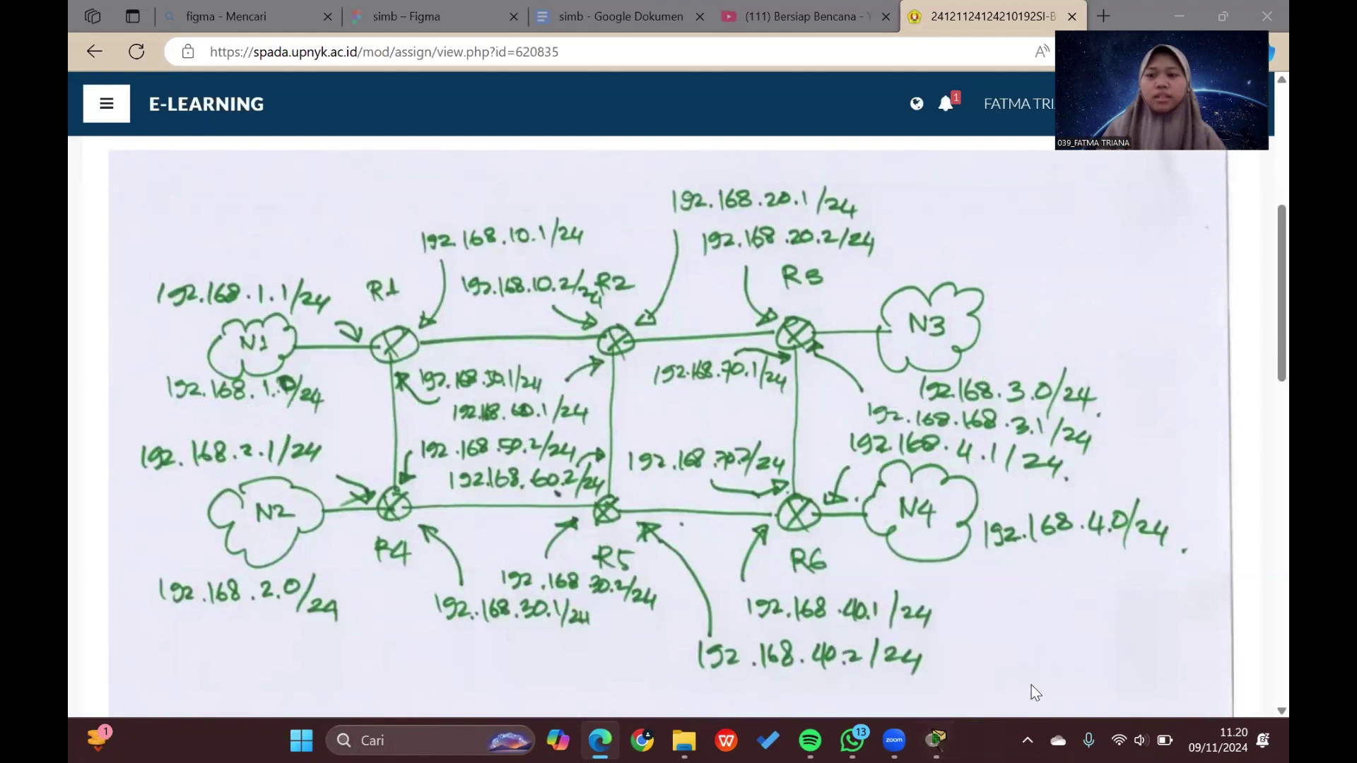
{"action": "key", "text": "alt+Tab"}
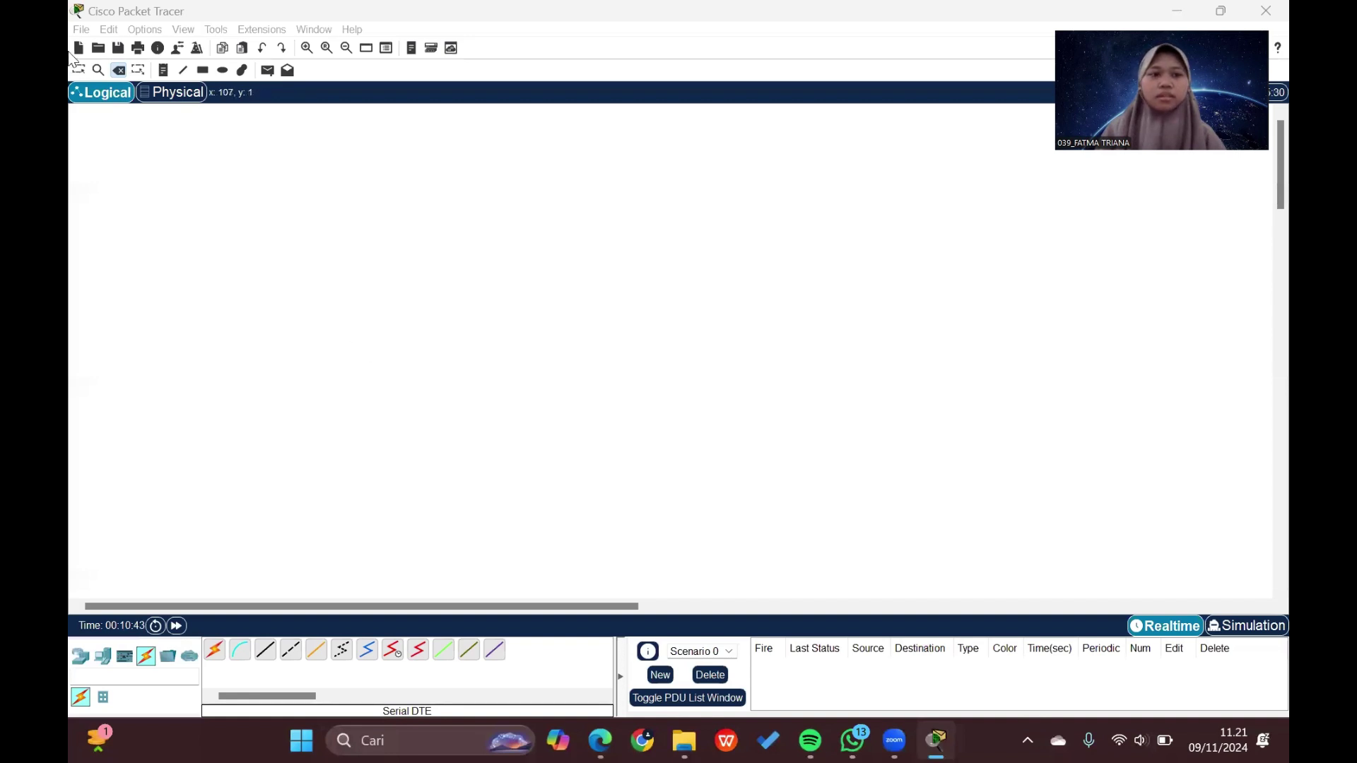
Step: Place three generic Router-PT devices in the upper part of the empty workspace and align them in an evenly spaced row
{"action": "left_click", "coordinate": [78, 70]}
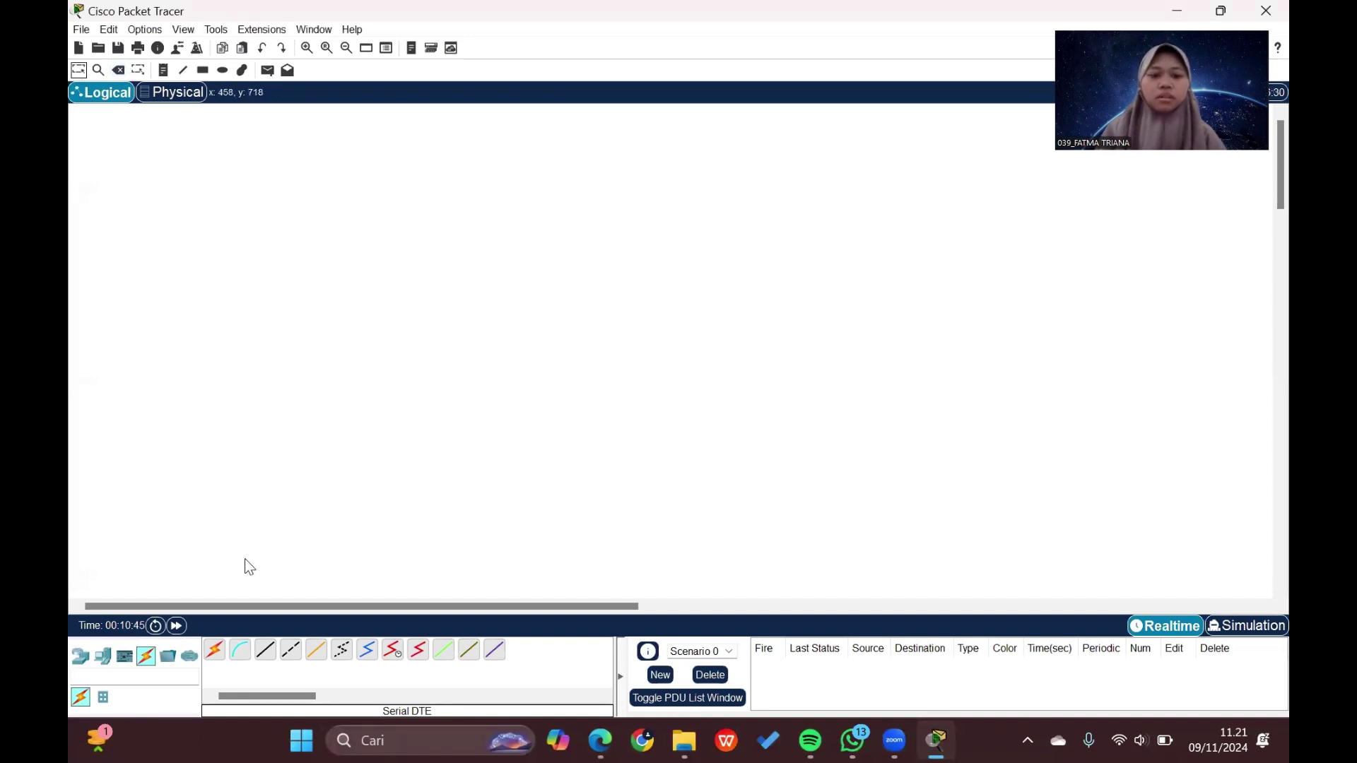
{"action": "left_click", "coordinate": [78, 664]}
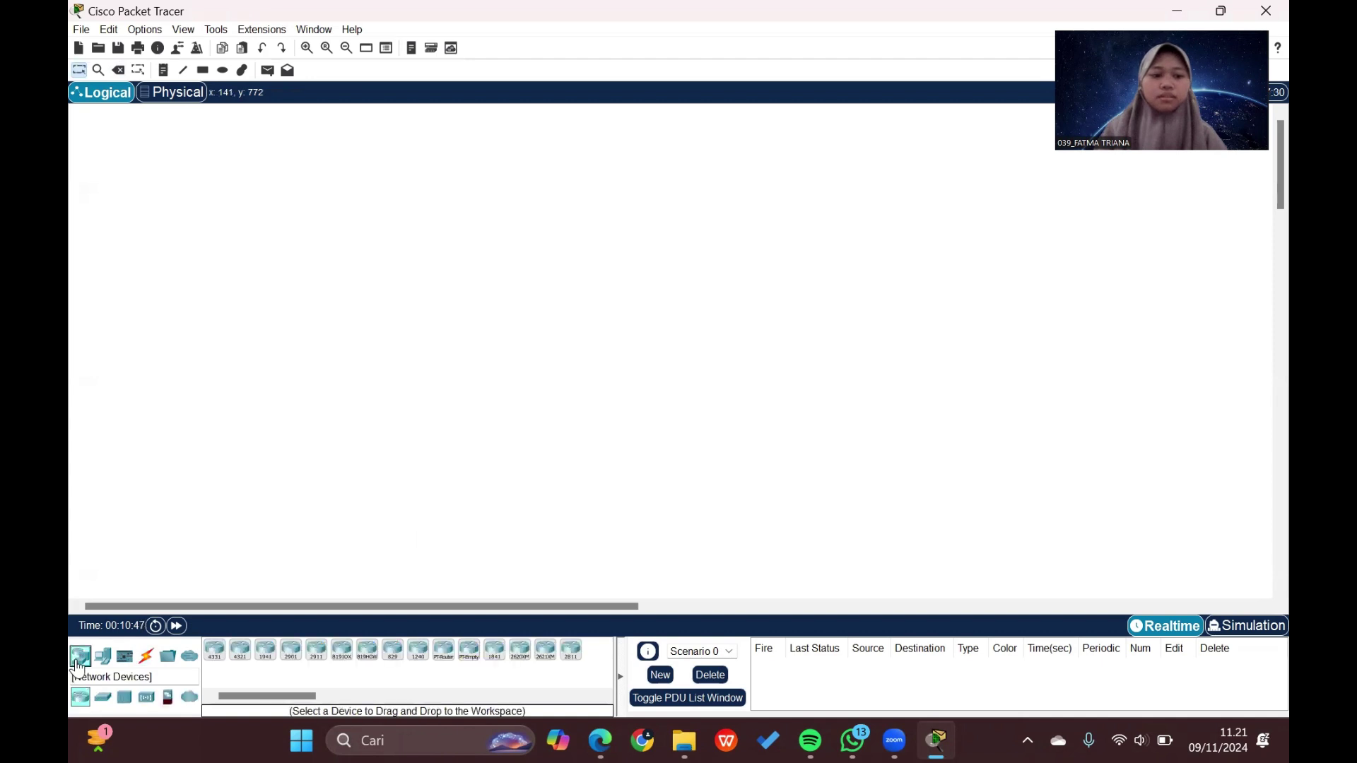
{"action": "left_click", "coordinate": [444, 650]}
{"action": "left_click", "coordinate": [399, 274]}
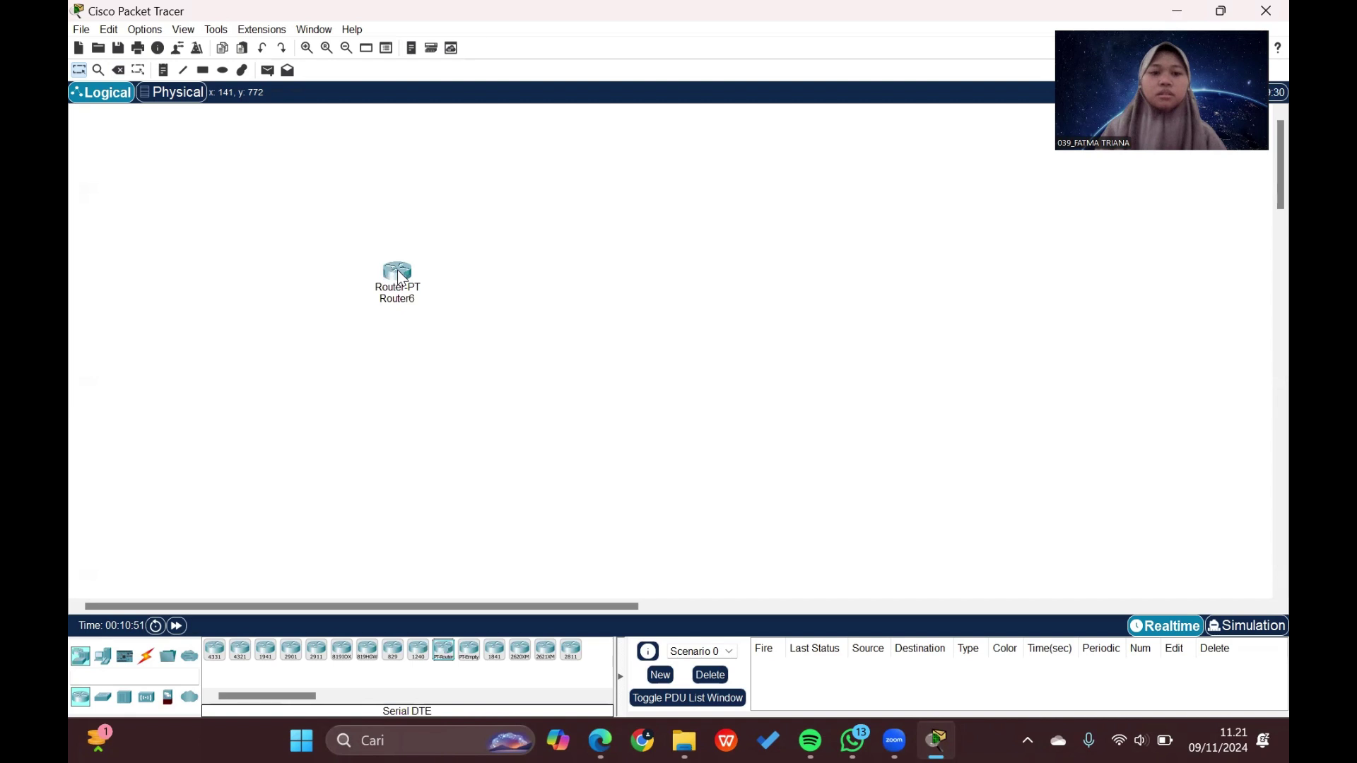
{"action": "left_click_drag", "start_coordinate": [450, 656], "coordinate": [609, 286]}
{"action": "left_click", "coordinate": [443, 653]}
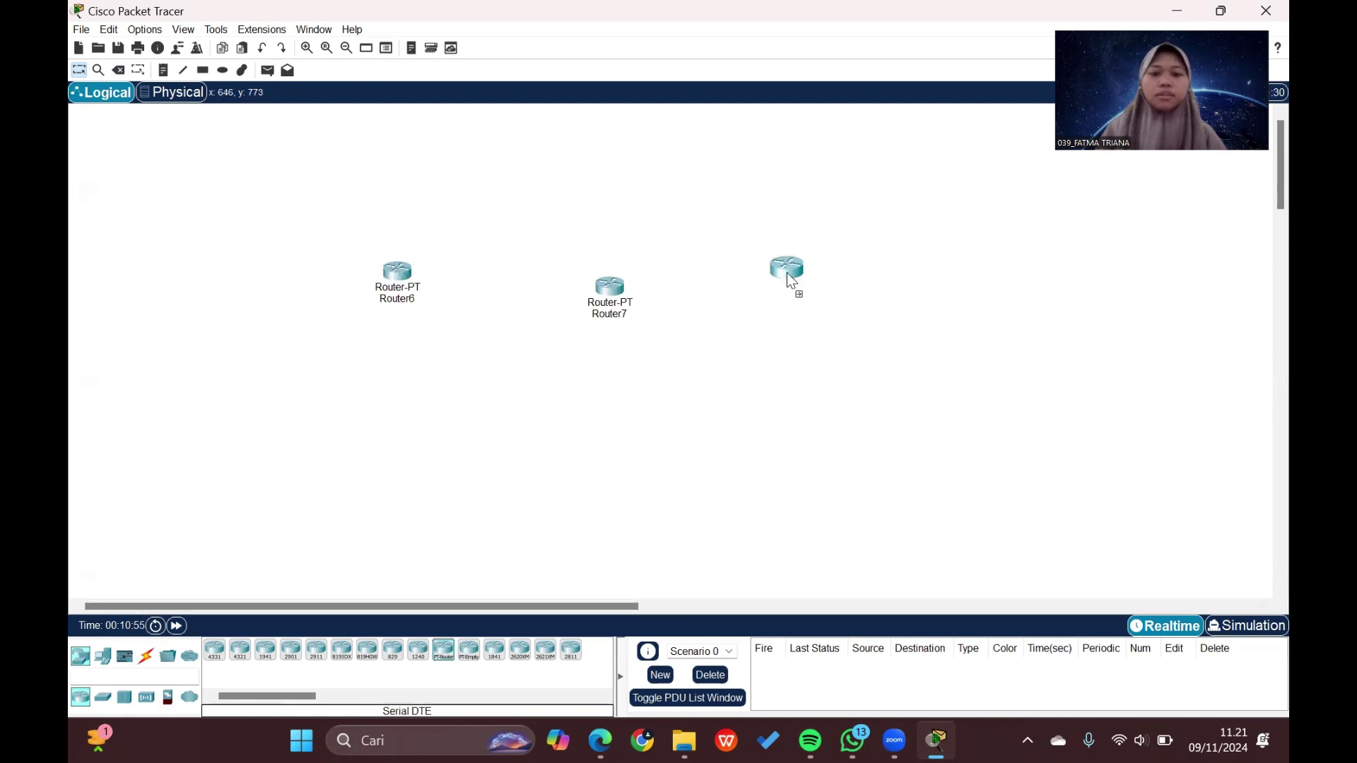
{"action": "left_click", "coordinate": [807, 272]}
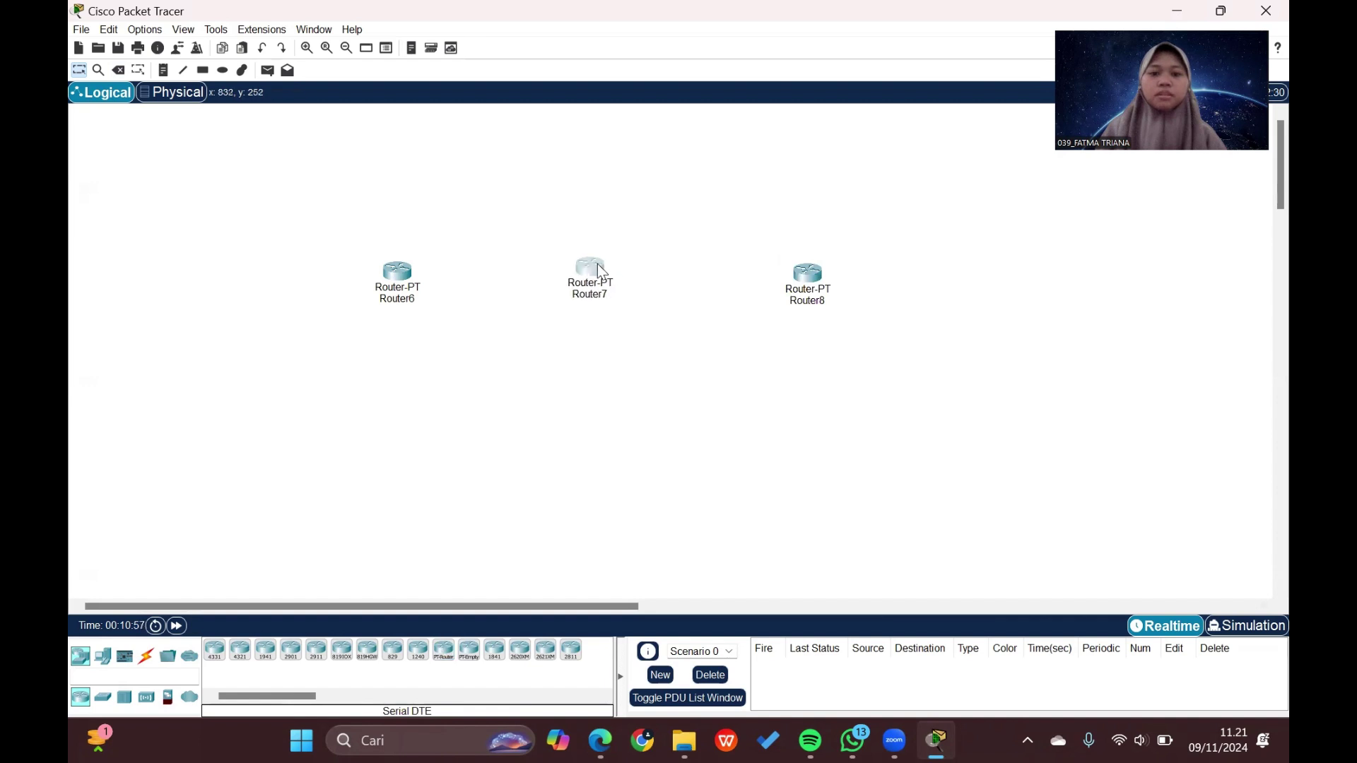
{"action": "left_click_drag", "start_coordinate": [596, 265], "coordinate": [599, 267]}
{"action": "left_click", "coordinate": [812, 283]}
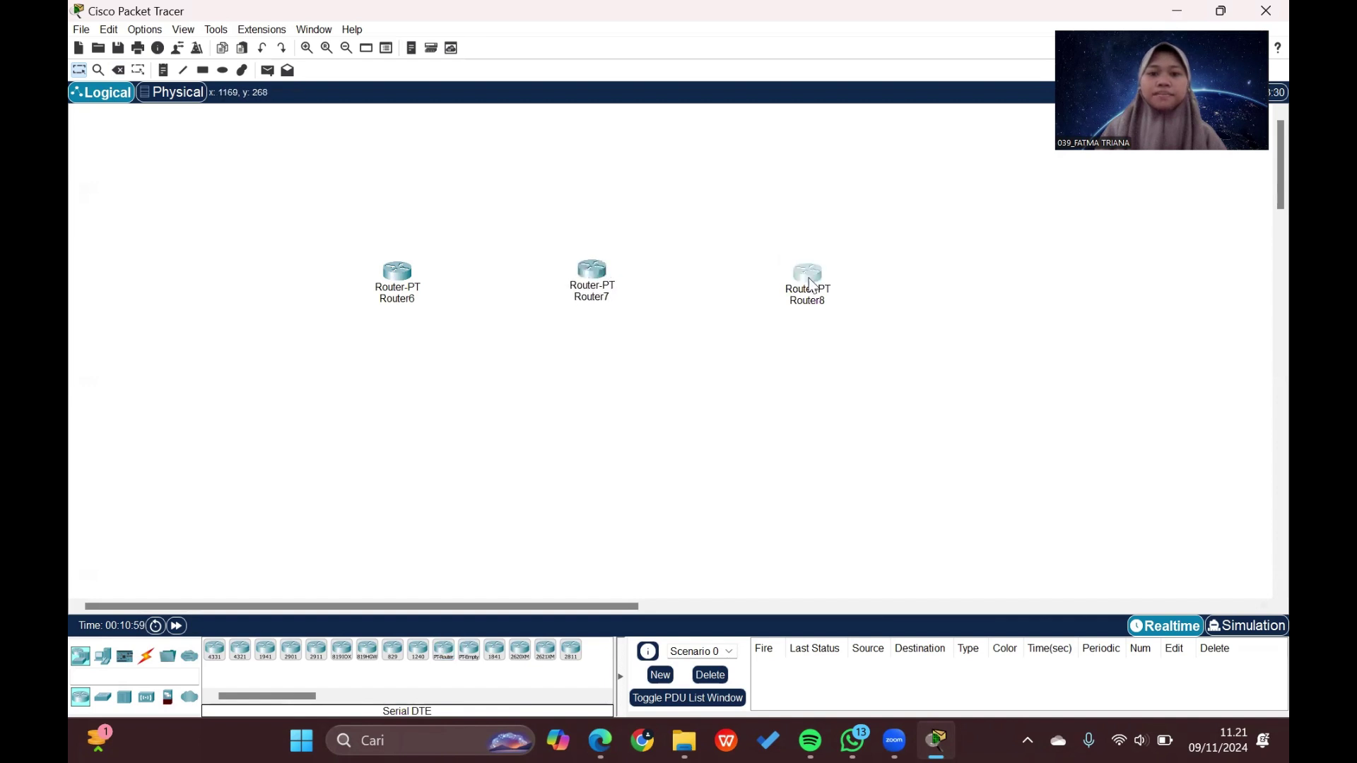
{"action": "left_click_drag", "start_coordinate": [812, 282], "coordinate": [801, 282]}
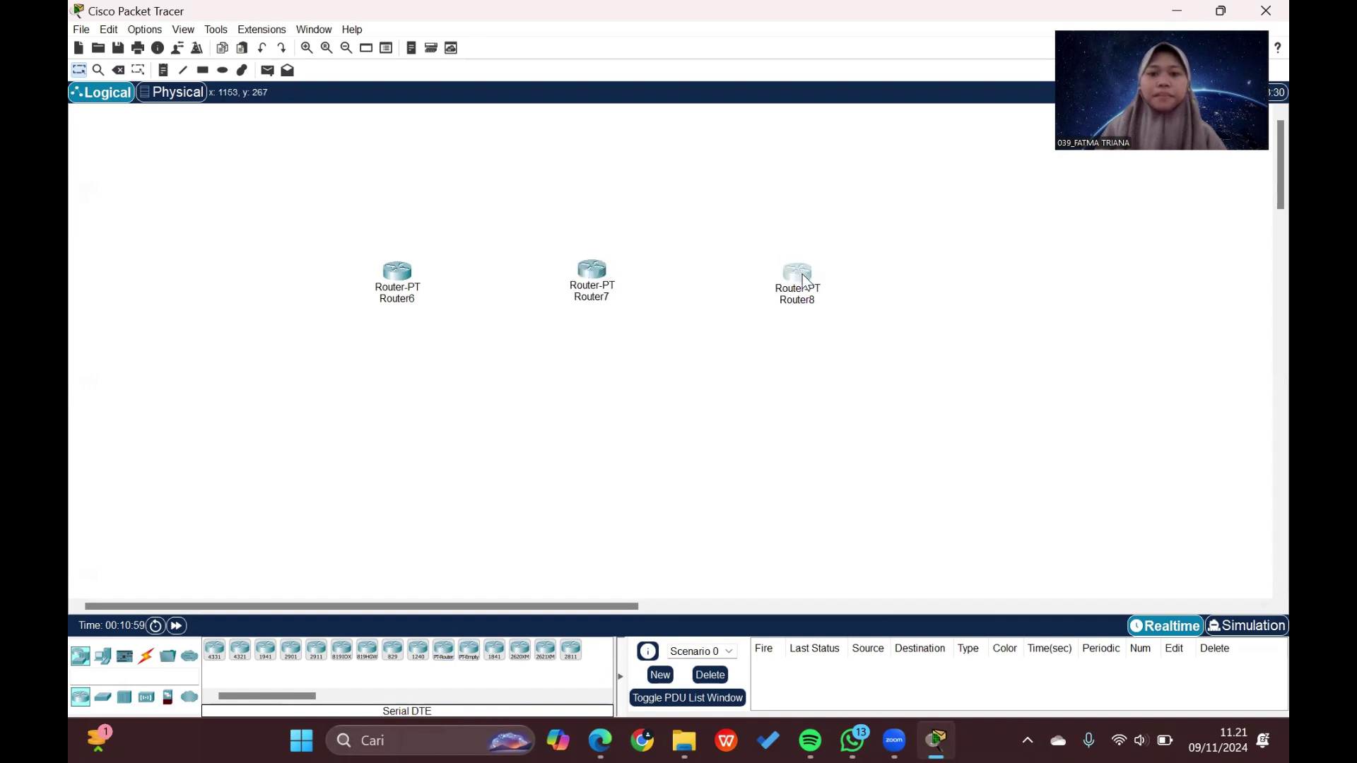
Step: Add three more Router-PT devices as a second row, each aligned beneath a router of the upper row
{"action": "left_click", "coordinate": [444, 651]}
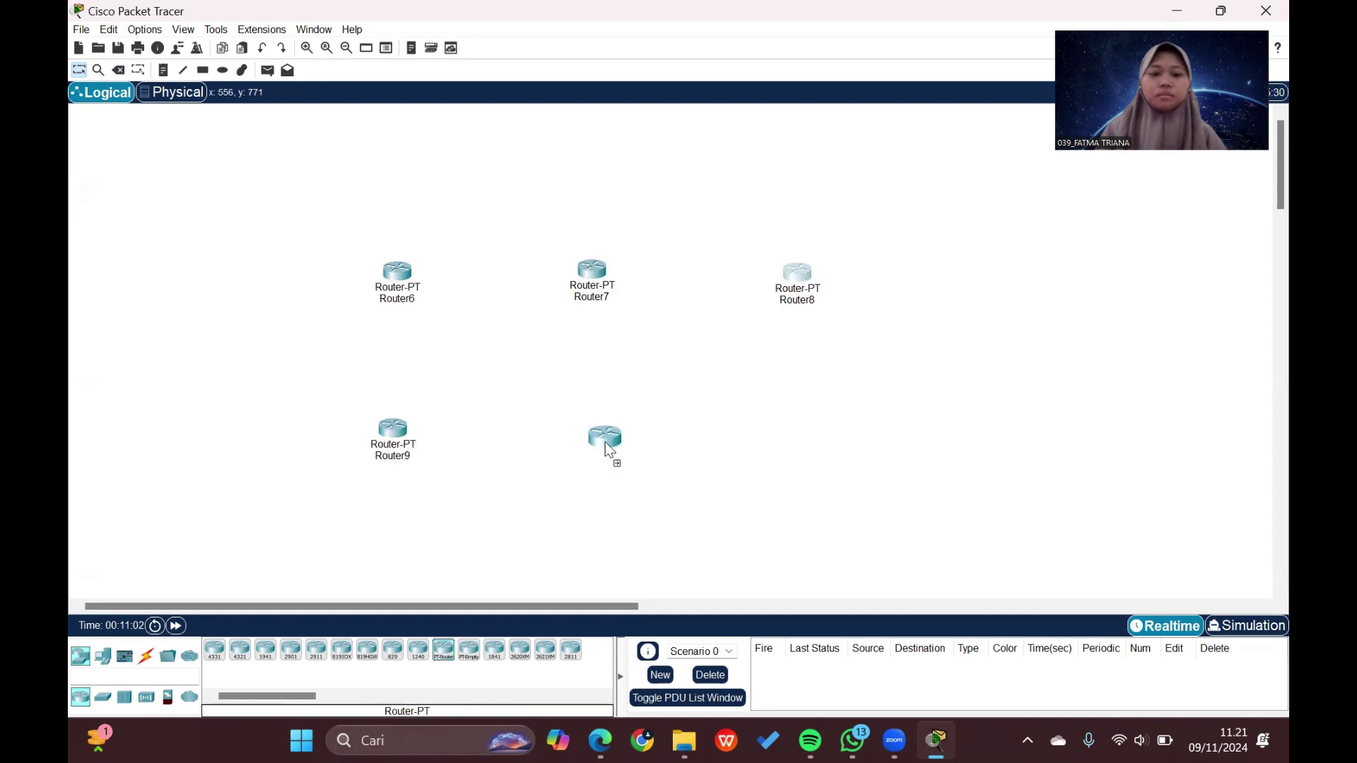
{"action": "left_click", "coordinate": [580, 445]}
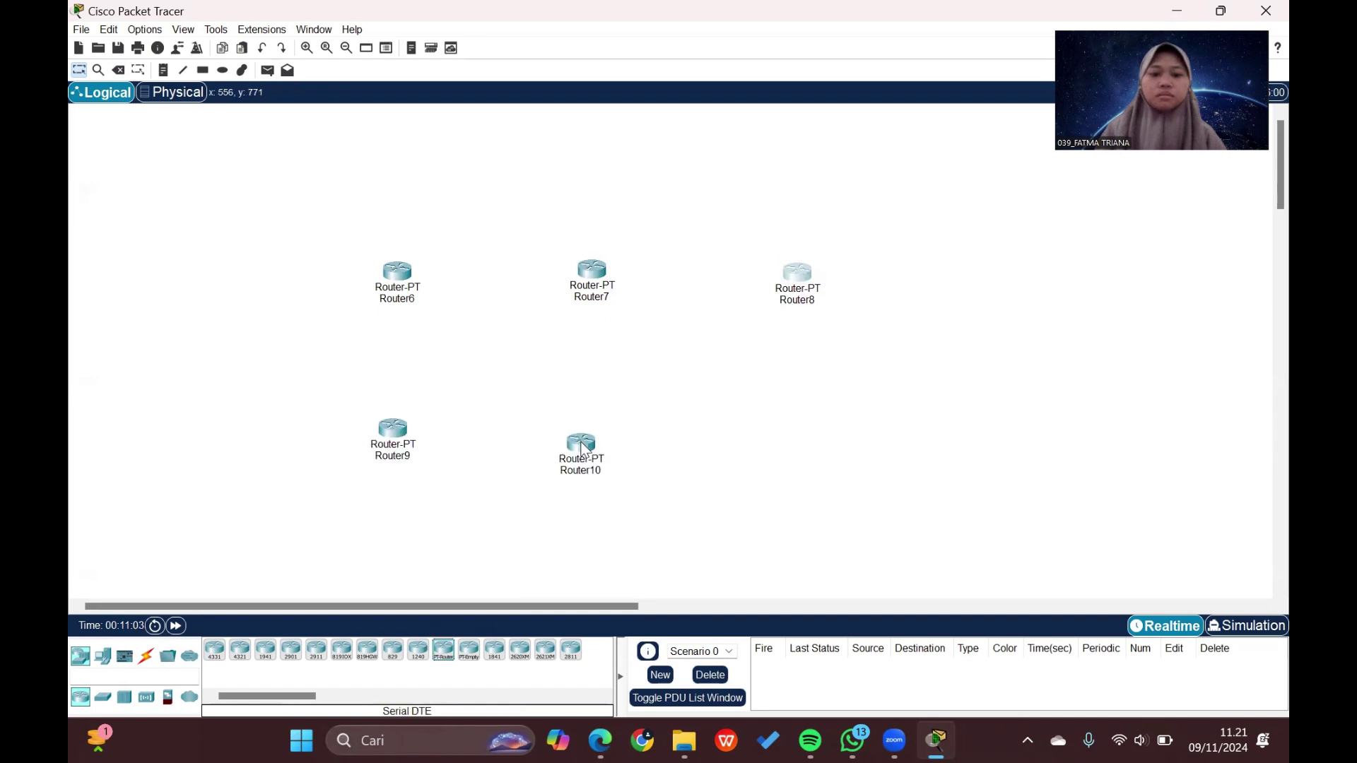
{"action": "left_click", "coordinate": [436, 661]}
{"action": "left_click", "coordinate": [812, 445]}
{"action": "left_click_drag", "start_coordinate": [595, 429], "coordinate": [590, 431]}
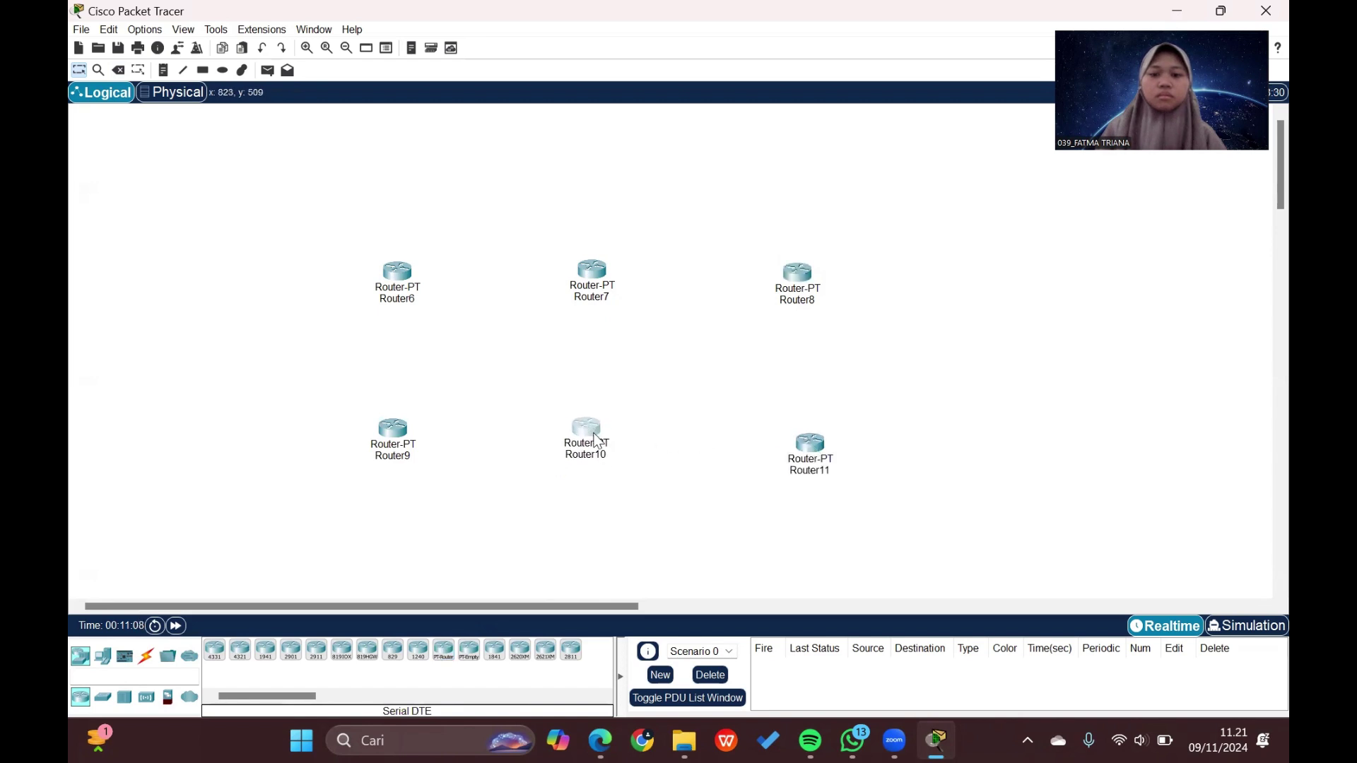
{"action": "left_click_drag", "start_coordinate": [808, 454], "coordinate": [793, 447]}
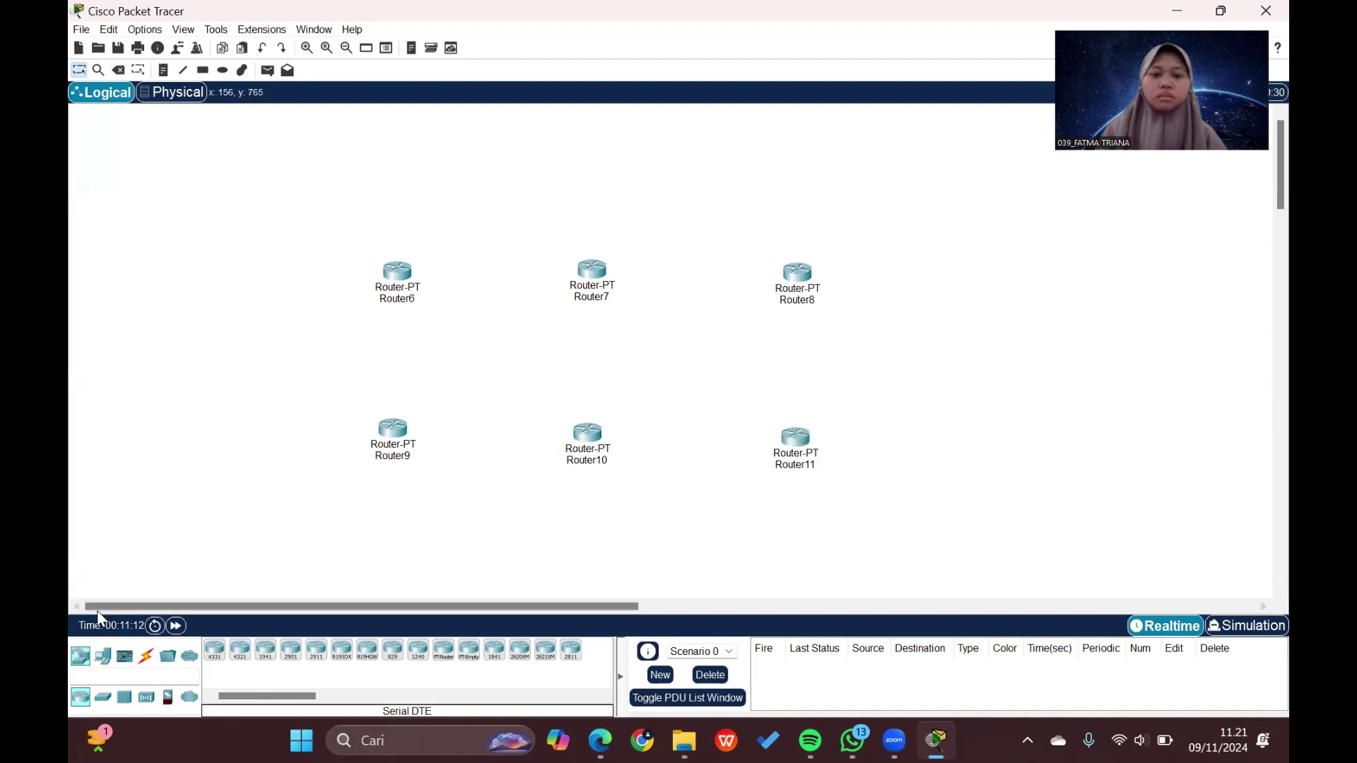
Step: Connect Router6 Serial2/0 to Router7 Serial2/0 with a Serial DTE cable
{"action": "left_click", "coordinate": [146, 656]}
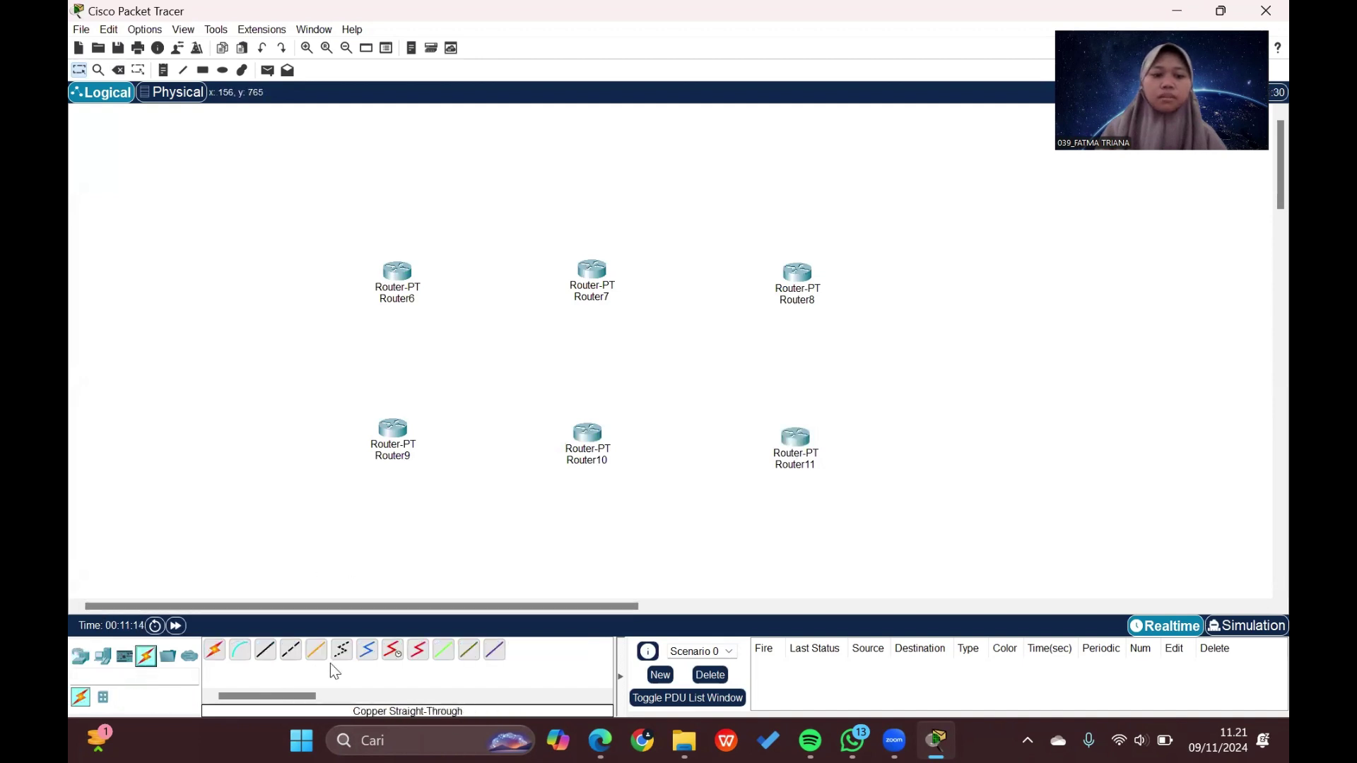
{"action": "left_click", "coordinate": [419, 652]}
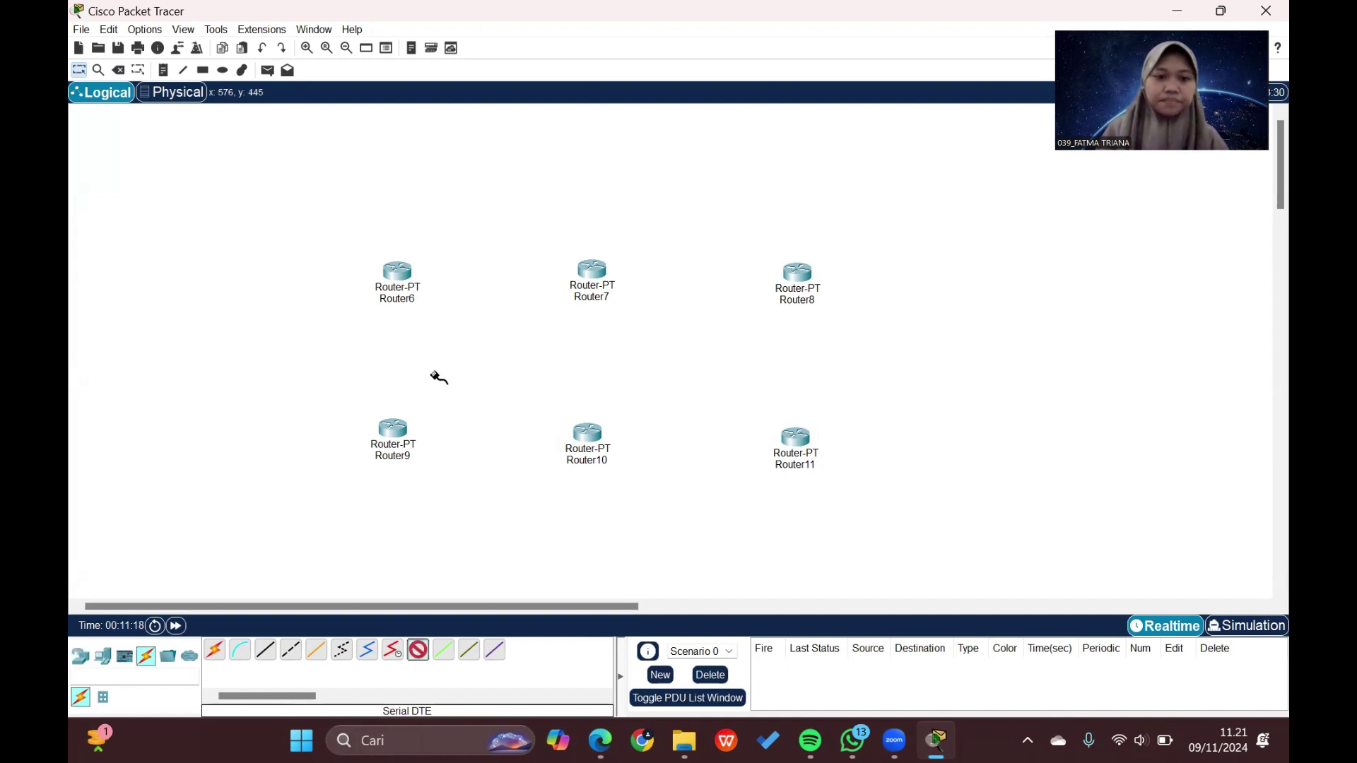
{"action": "left_click", "coordinate": [400, 275]}
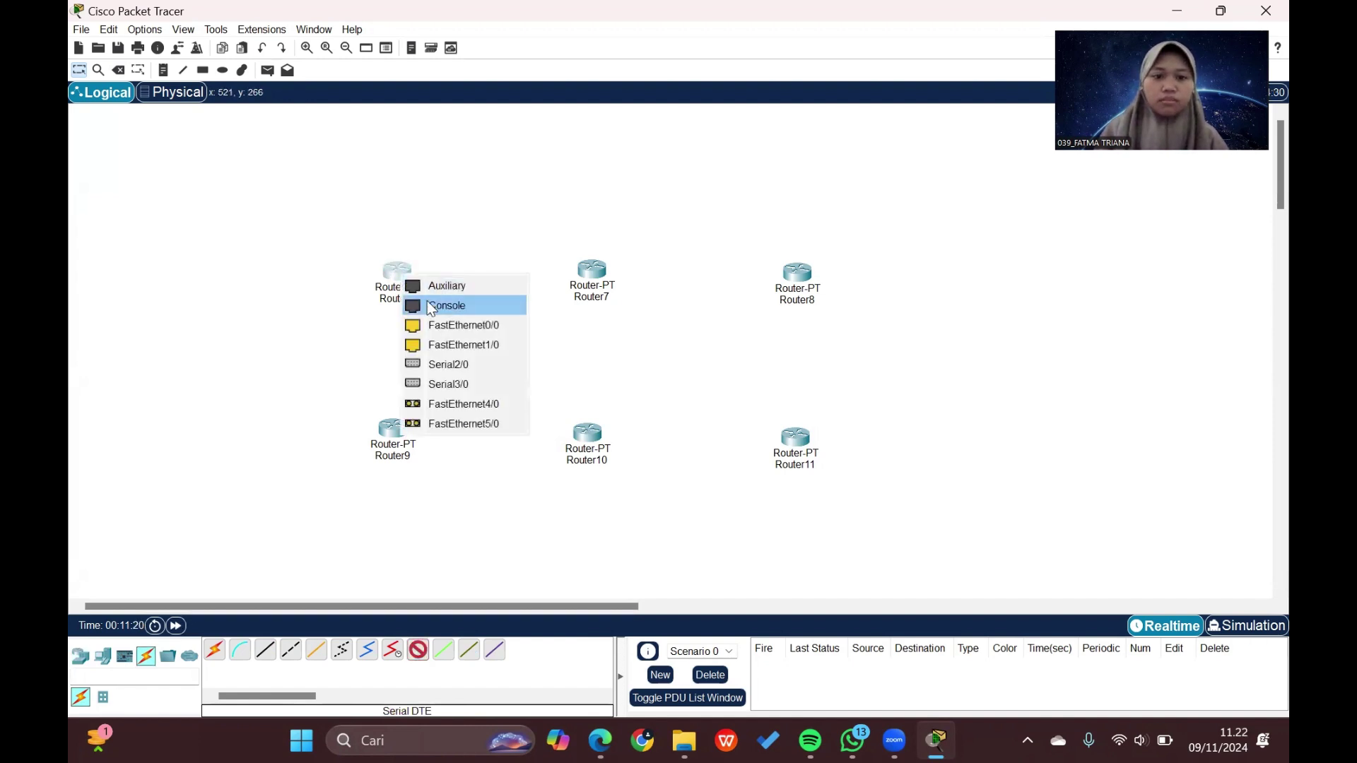
{"action": "left_click", "coordinate": [450, 364]}
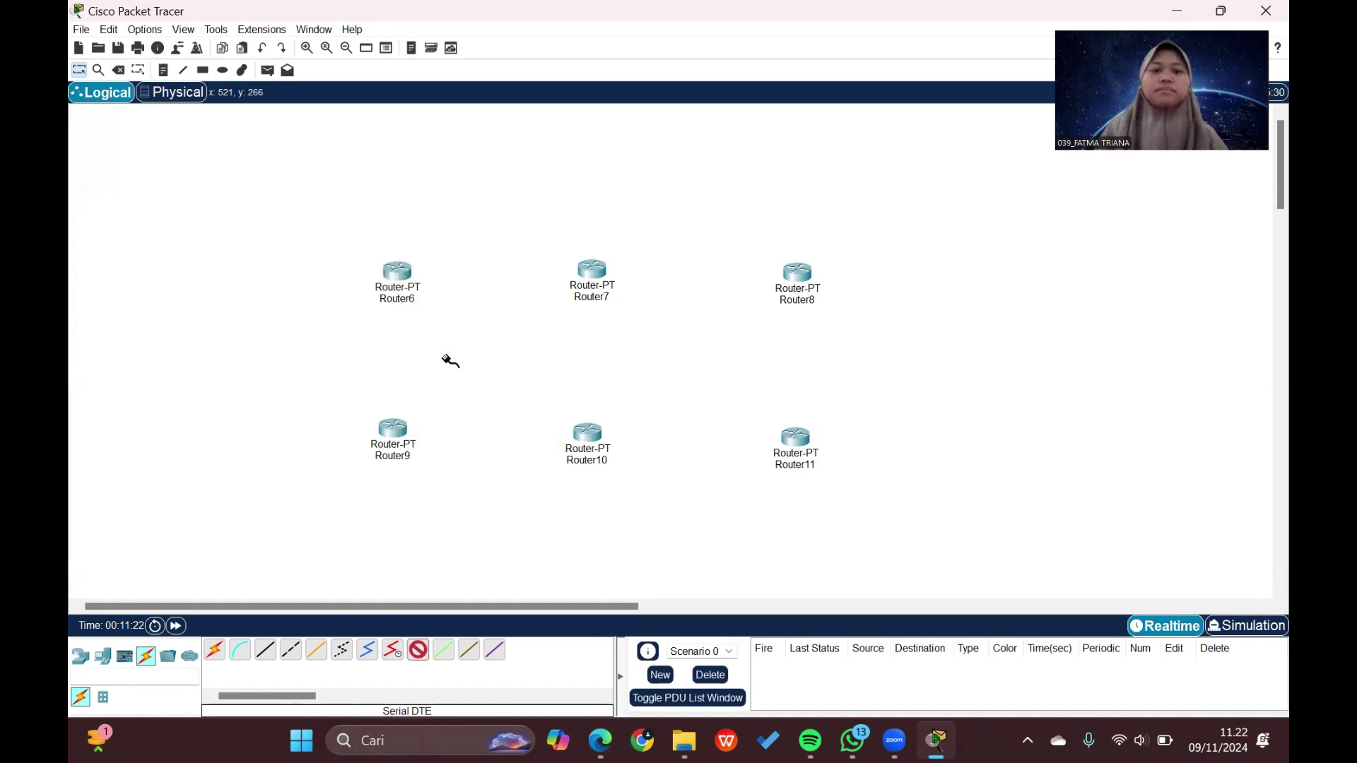
{"action": "left_click", "coordinate": [587, 268]}
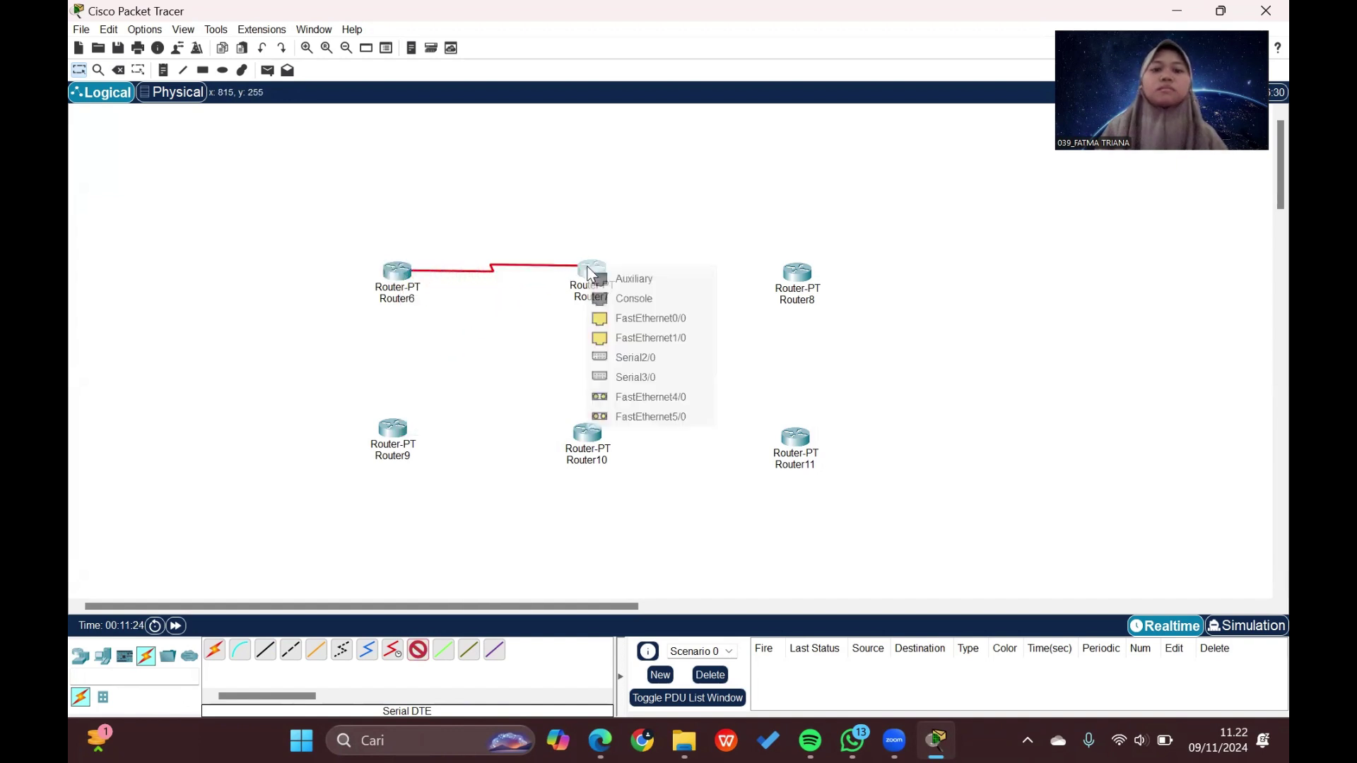
{"action": "left_click", "coordinate": [640, 356]}
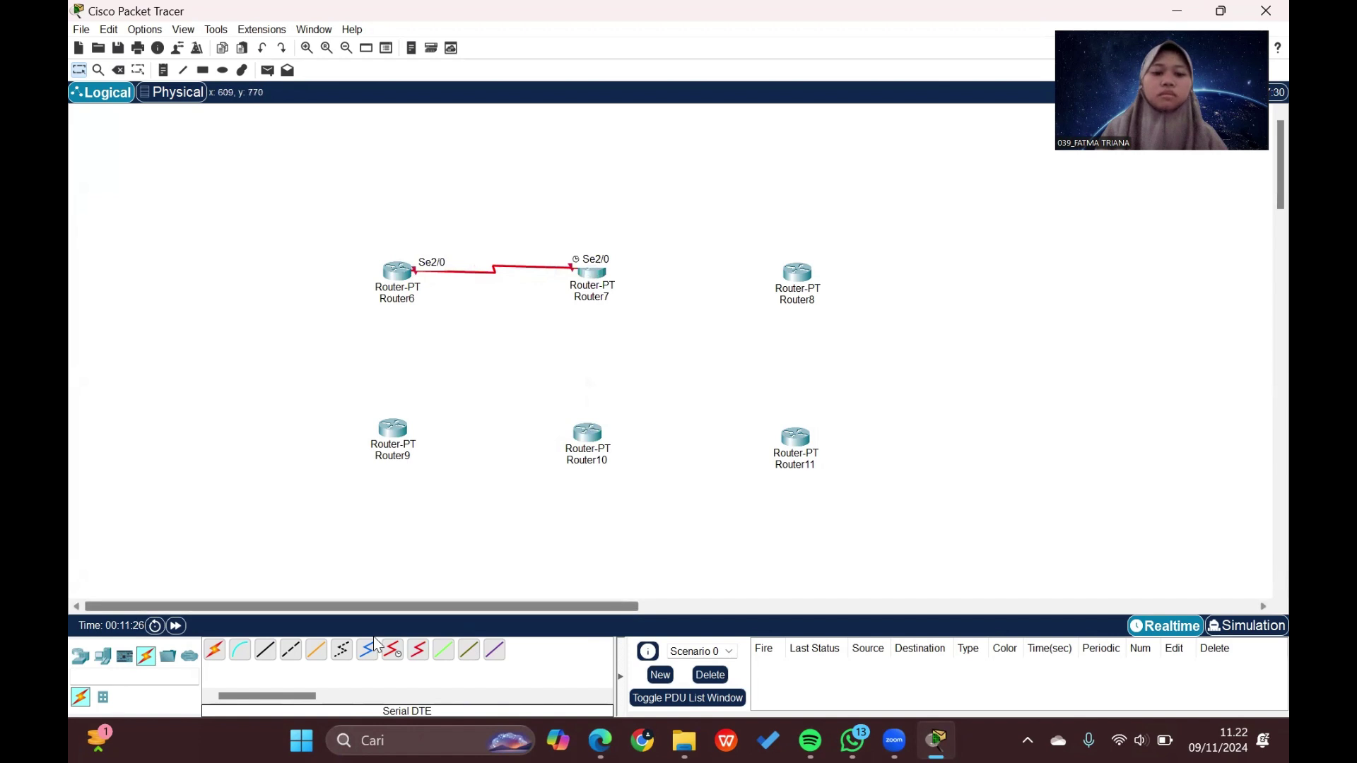
Step: Connect Router7 Serial3/0 to Router8 Serial2/0 with a Serial DTE cable
{"action": "left_click", "coordinate": [419, 649]}
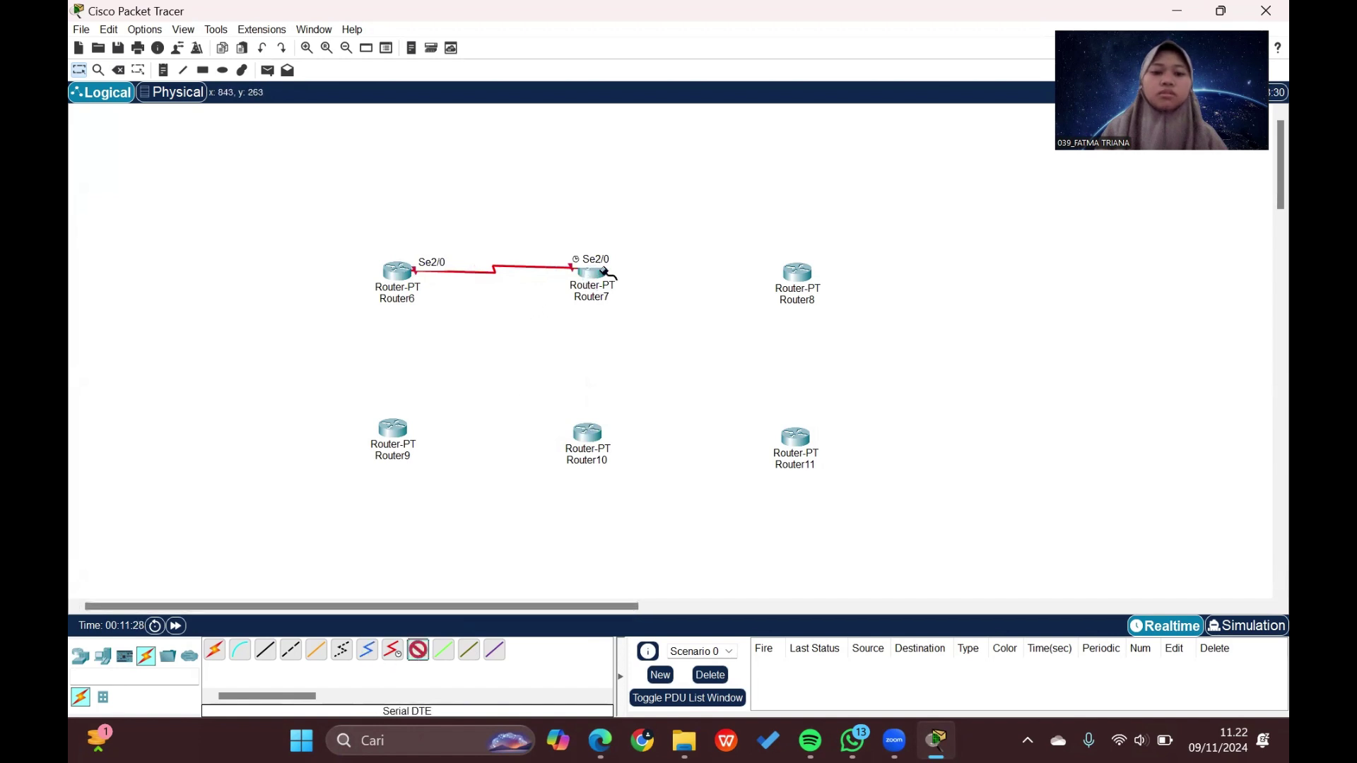
{"action": "left_click", "coordinate": [595, 272]}
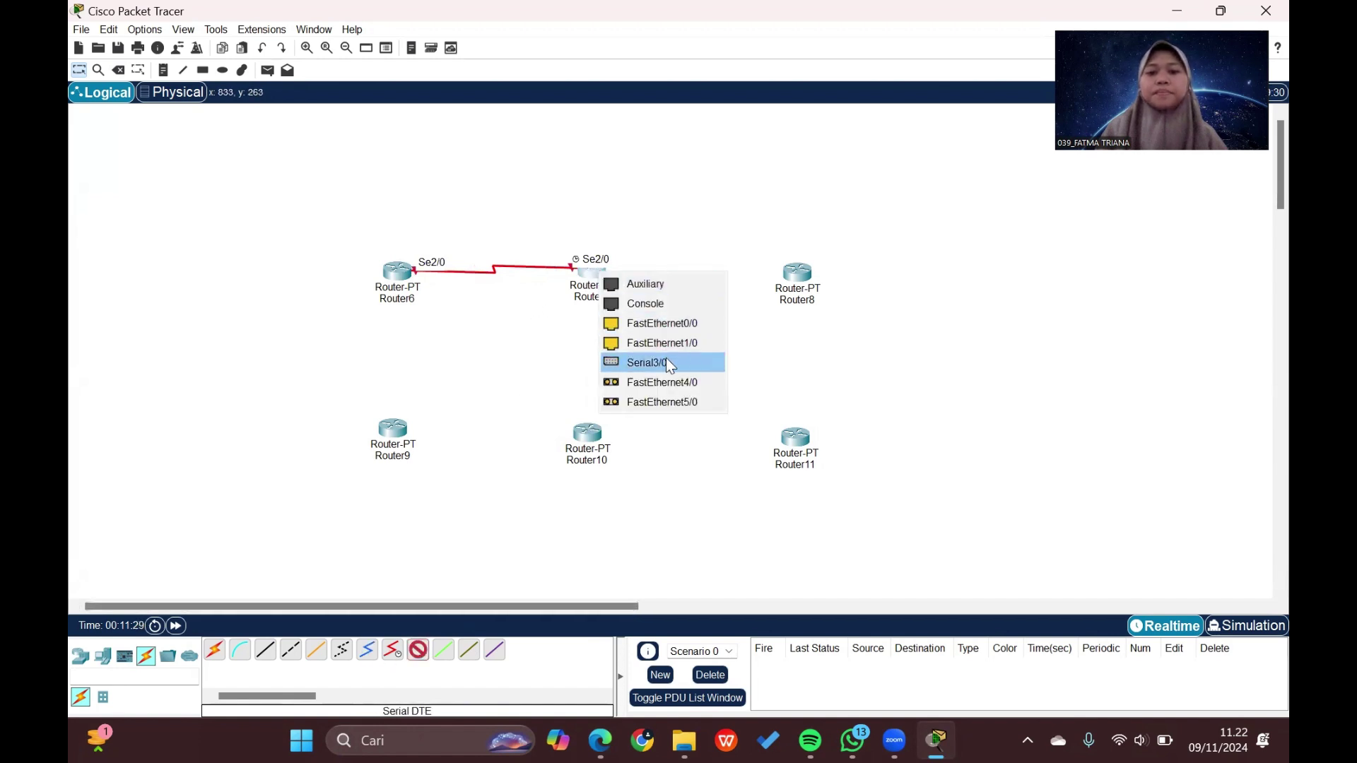
{"action": "left_click", "coordinate": [666, 360]}
{"action": "left_click", "coordinate": [796, 271]}
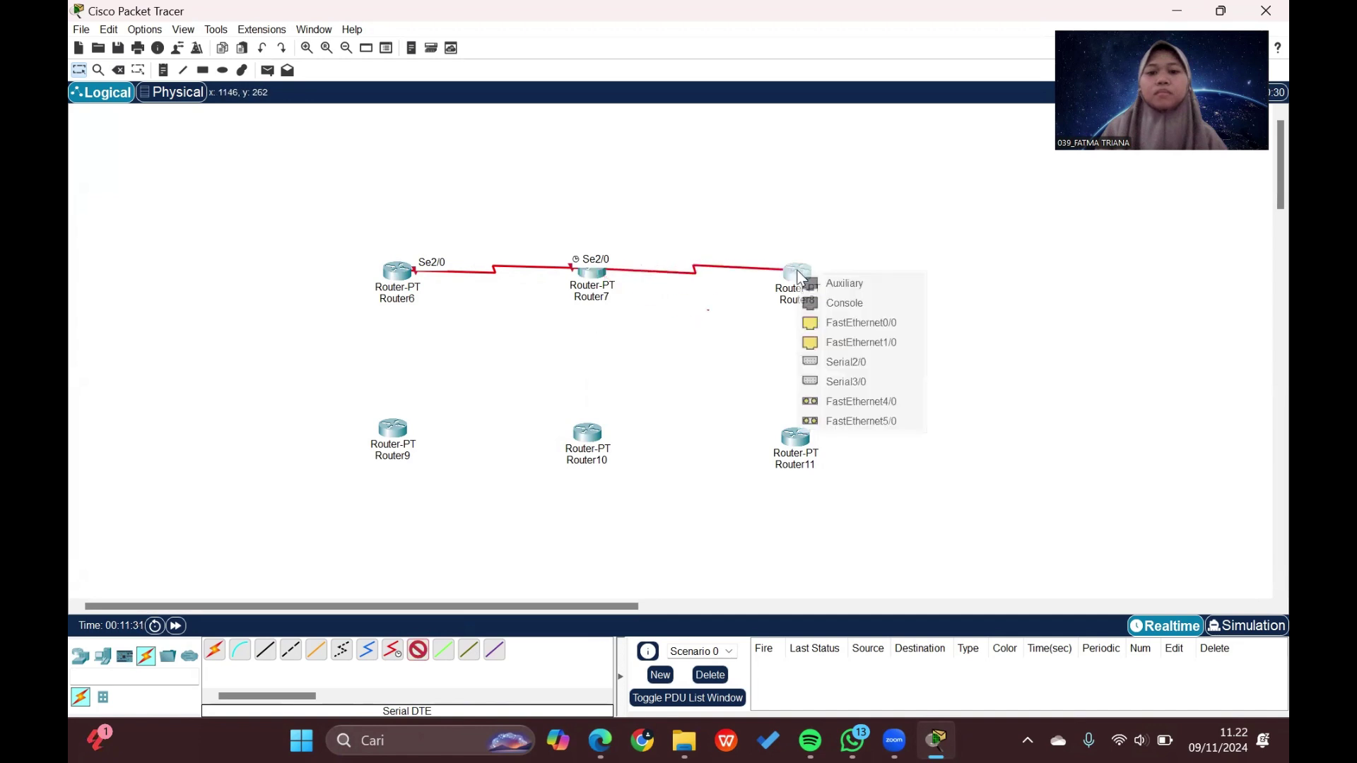
{"action": "left_click", "coordinate": [834, 360]}
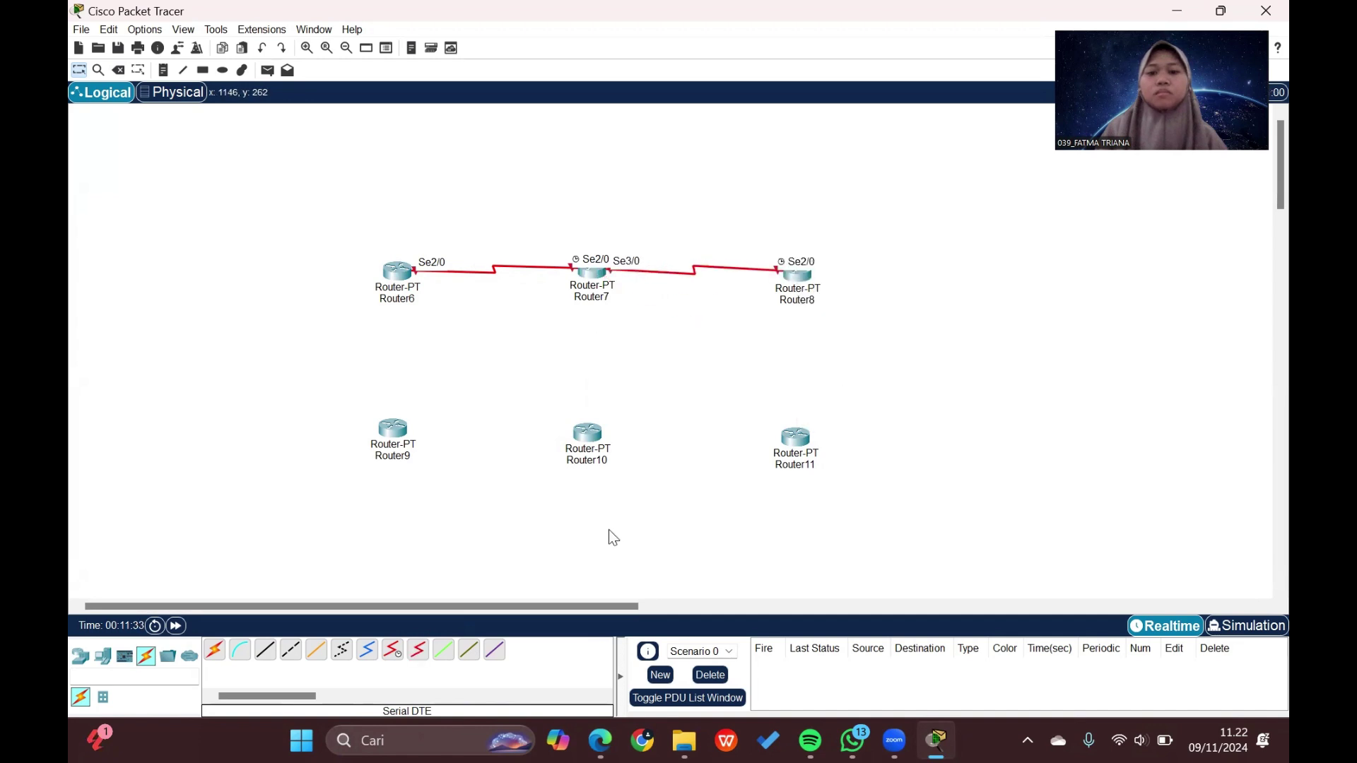
Step: Connect Router6 Serial3/0 to Router9 Serial2/0 with a Serial DTE cable
{"action": "left_click", "coordinate": [419, 651]}
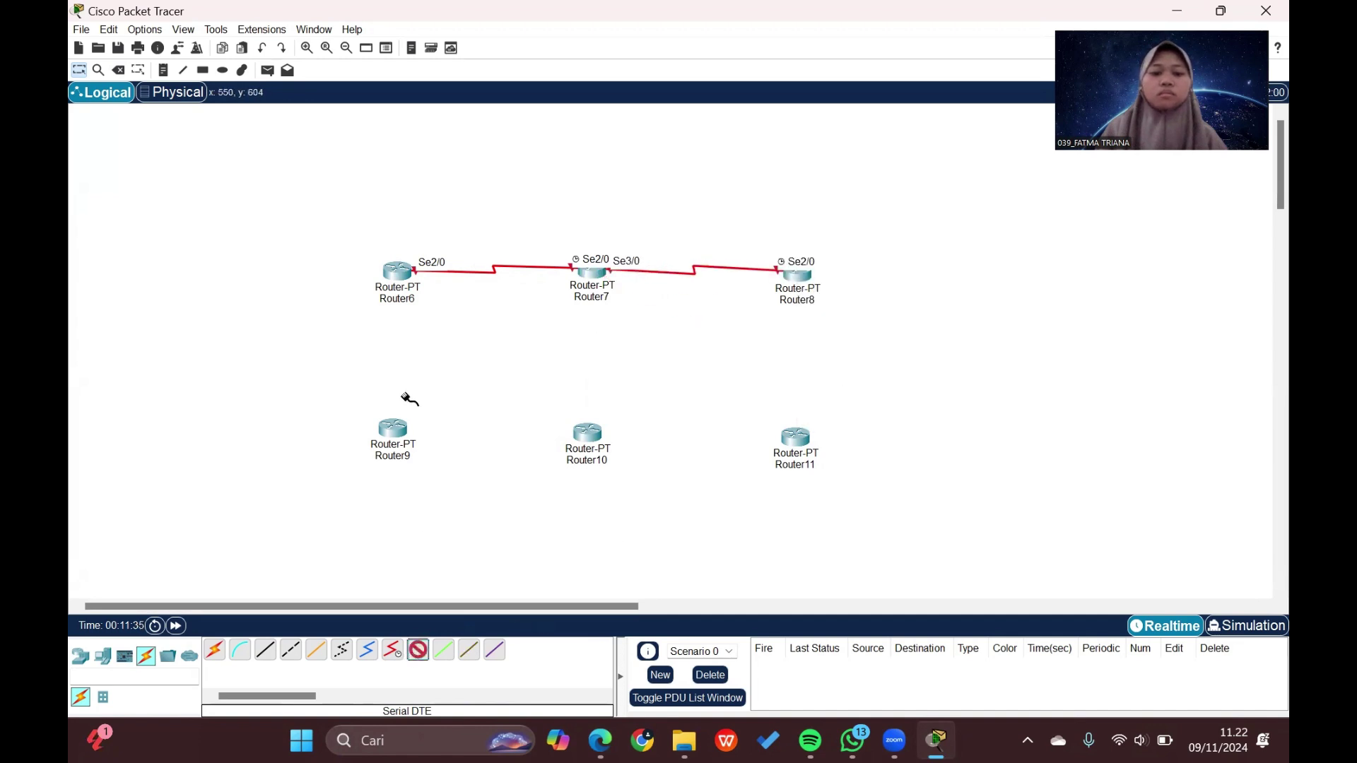
{"action": "left_click", "coordinate": [397, 269]}
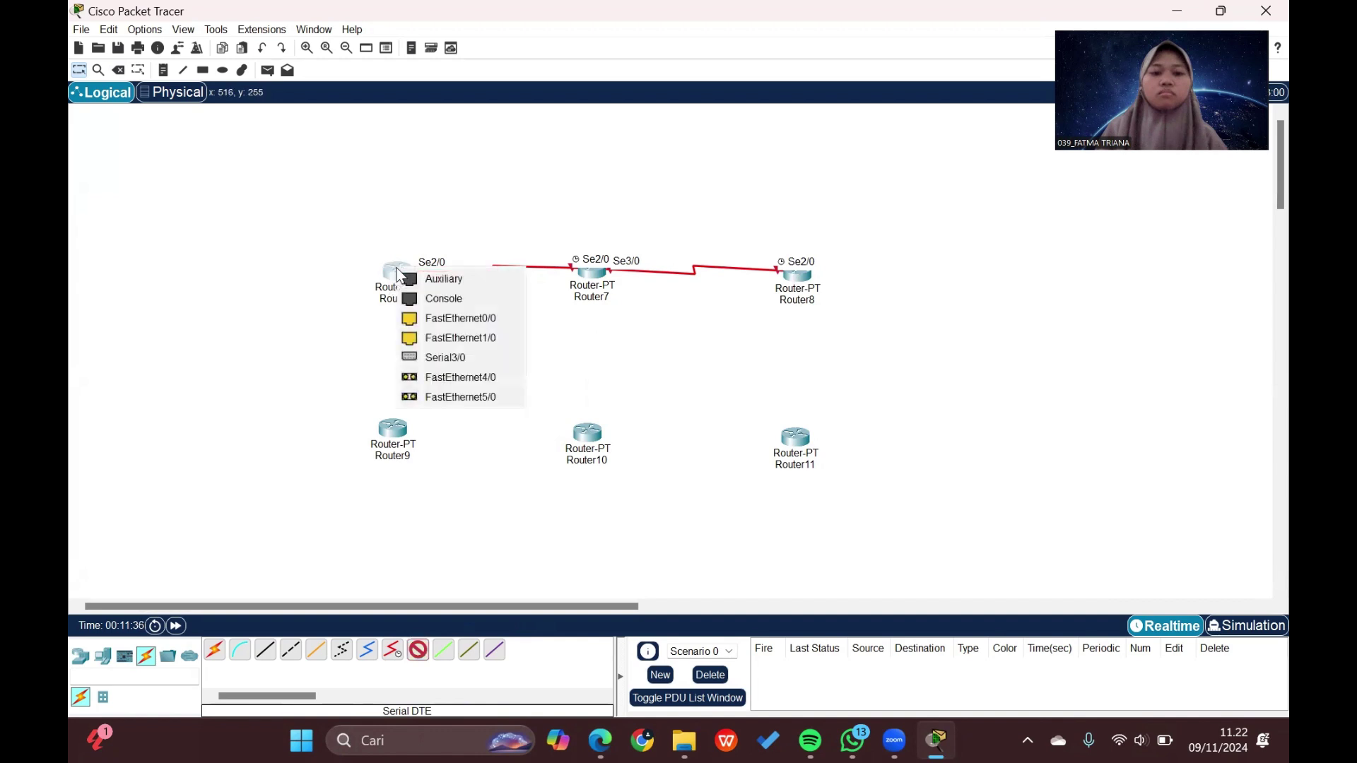
{"action": "left_click", "coordinate": [428, 353]}
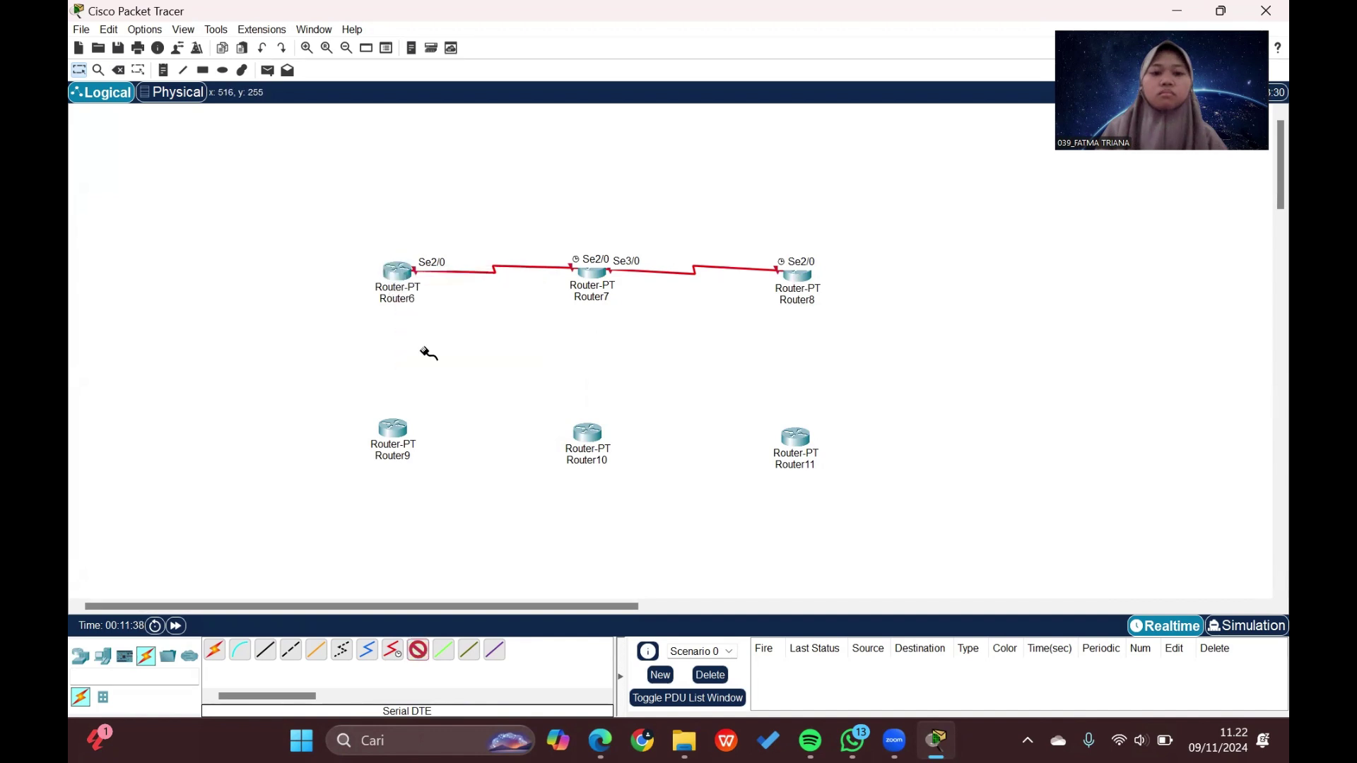
{"action": "left_click", "coordinate": [392, 430]}
{"action": "left_click", "coordinate": [441, 515]}
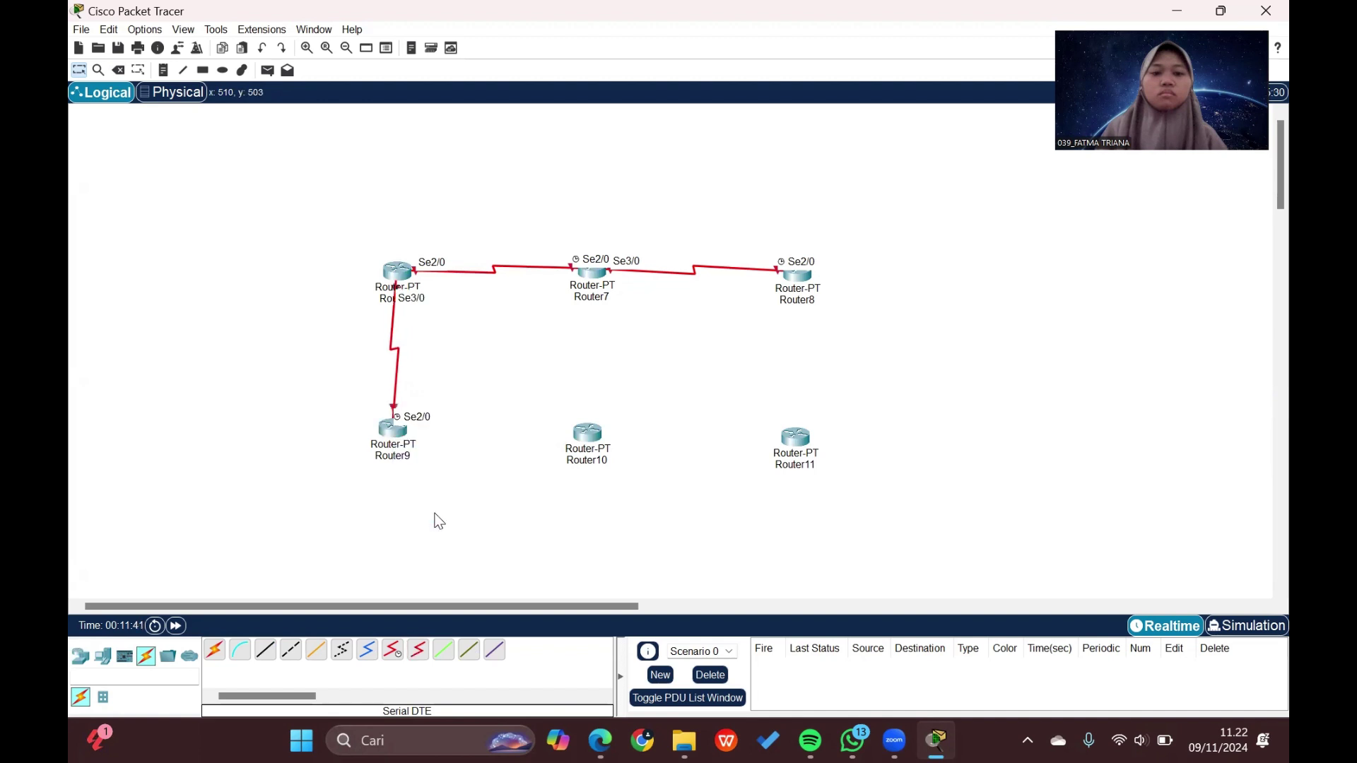
Step: Connect Router9 Serial3/0 to Router10 Serial2/0 with a Serial DTE cable
{"action": "left_click", "coordinate": [420, 652]}
{"action": "left_click", "coordinate": [387, 429]}
{"action": "left_click", "coordinate": [450, 520]}
{"action": "left_click", "coordinate": [586, 431]}
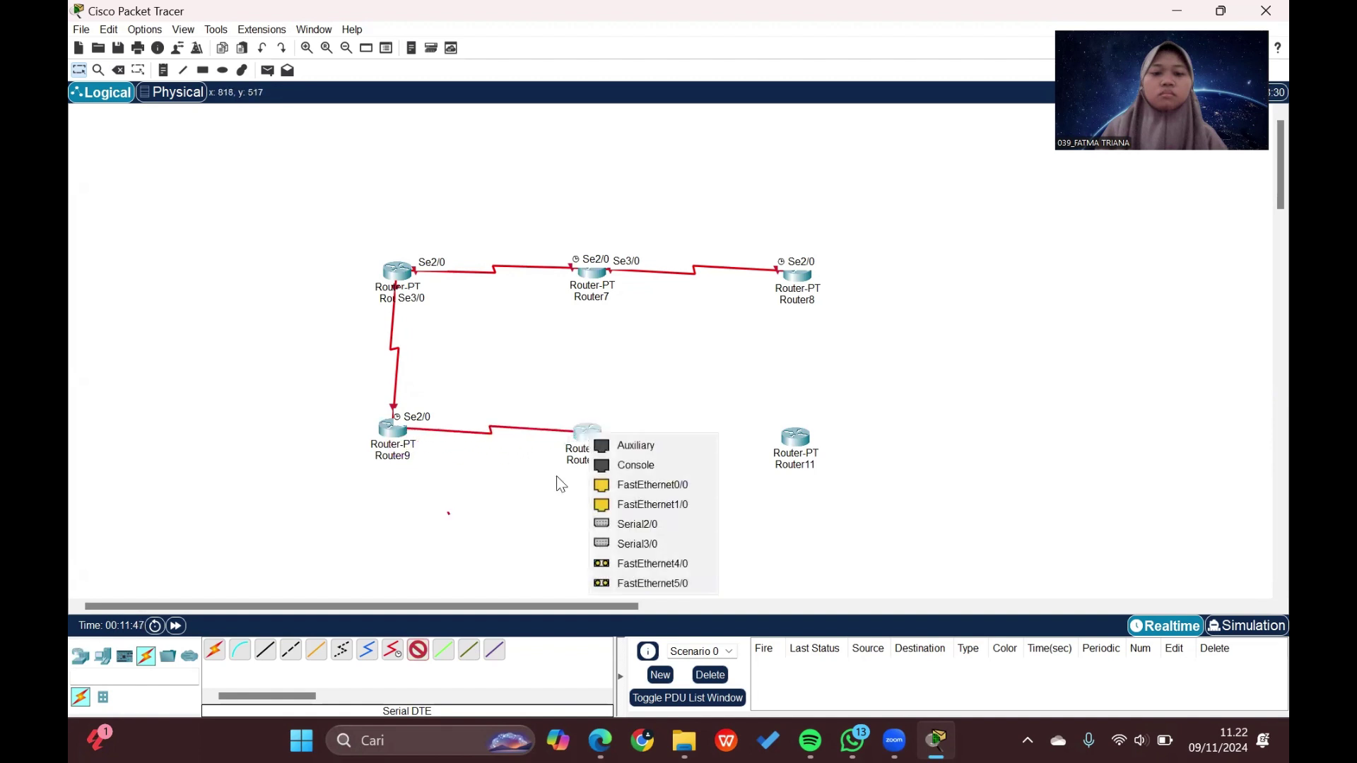
{"action": "left_click", "coordinate": [626, 523]}
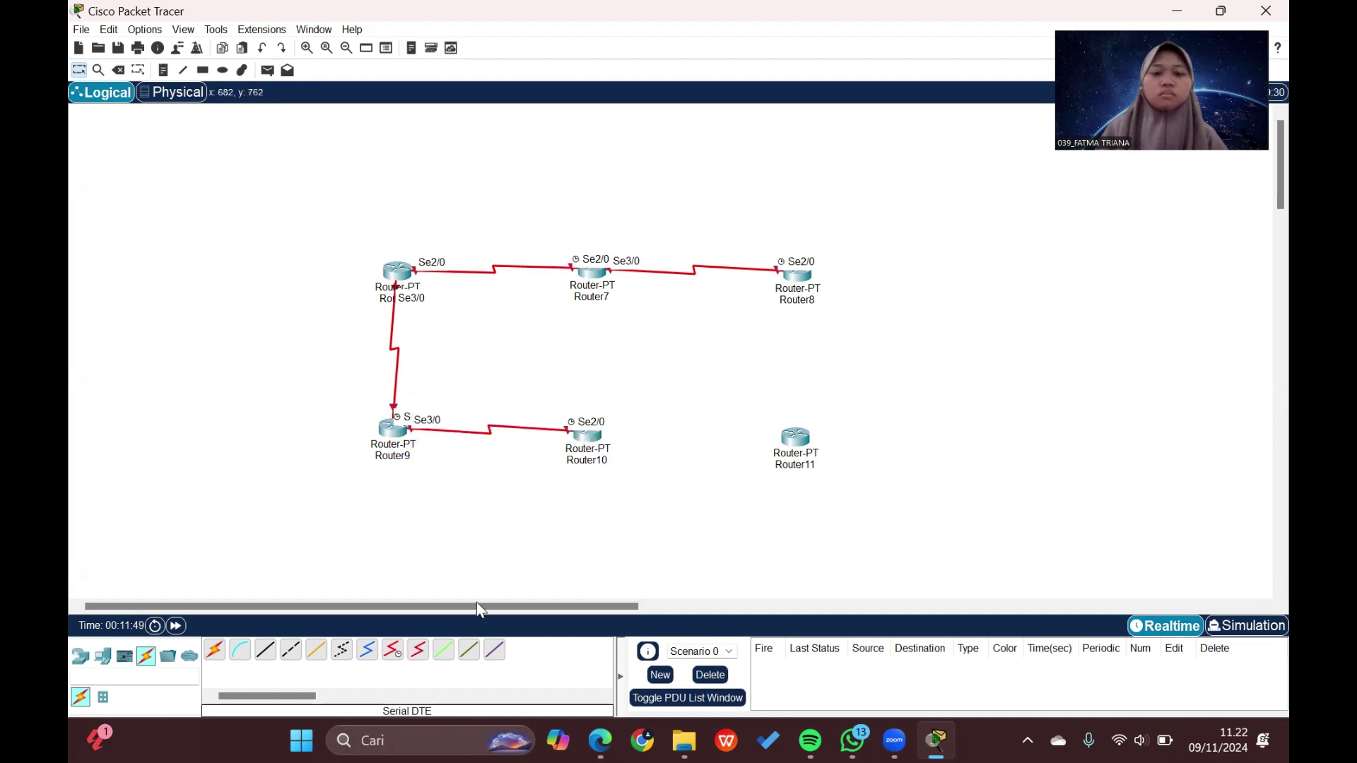
Step: Connect Router10 Serial3/0 to Router11 Serial2/0 with a Serial DTE cable
{"action": "left_click", "coordinate": [418, 650]}
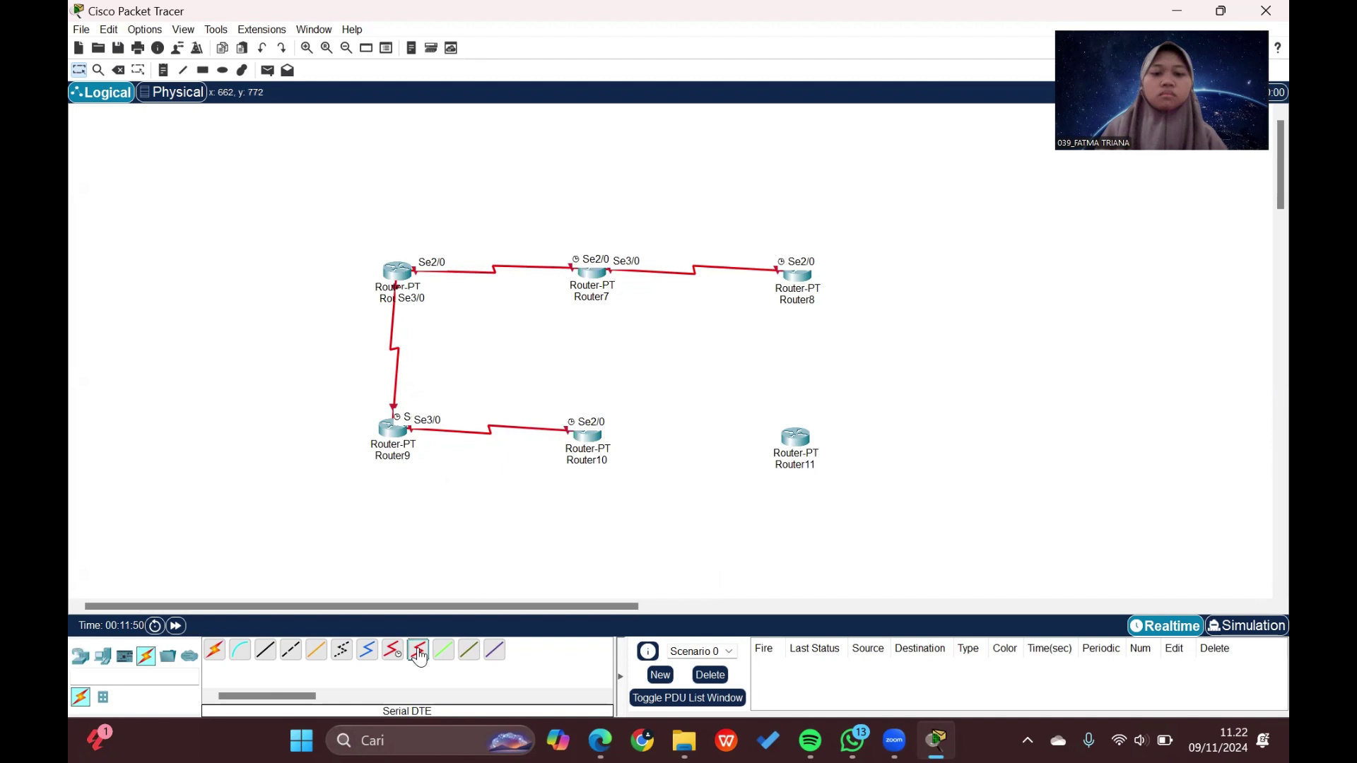
{"action": "left_click", "coordinate": [588, 438]}
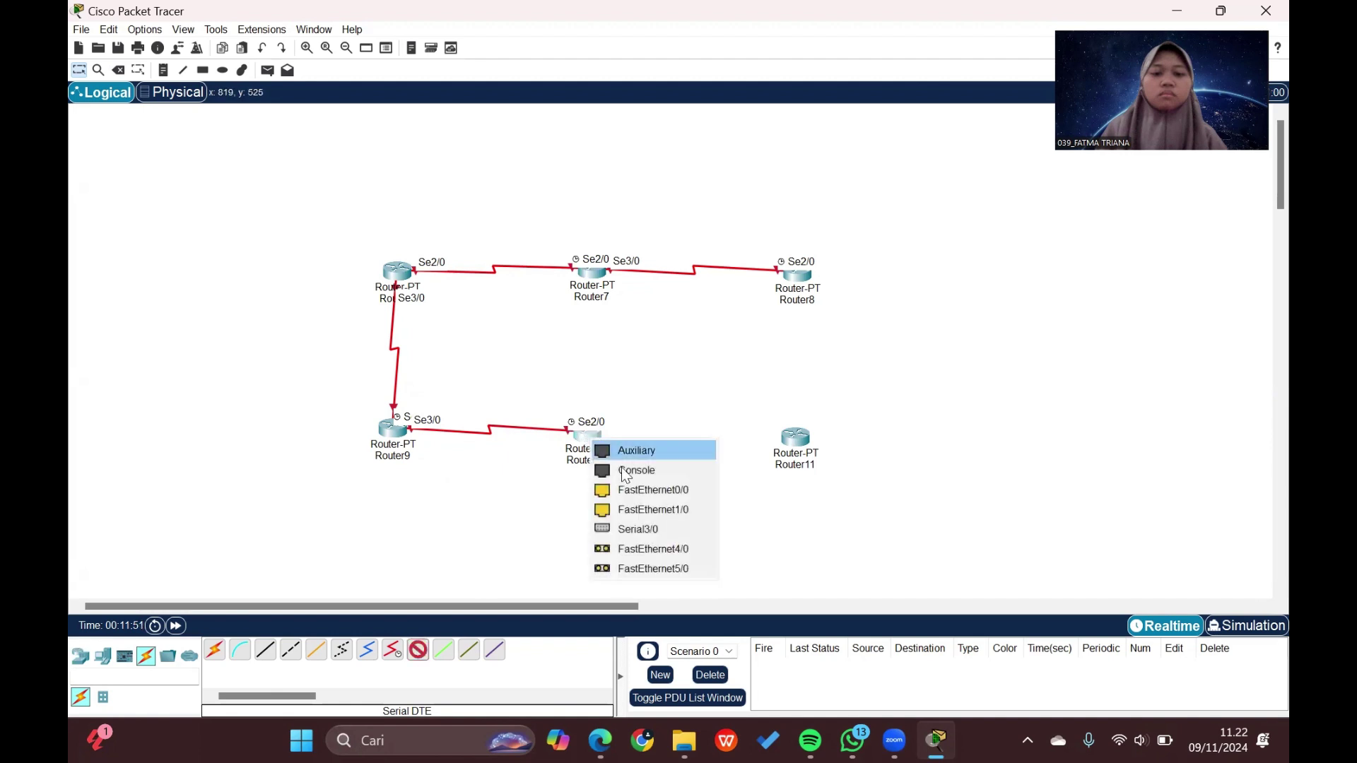
{"action": "left_click", "coordinate": [636, 529]}
{"action": "left_click", "coordinate": [796, 438]}
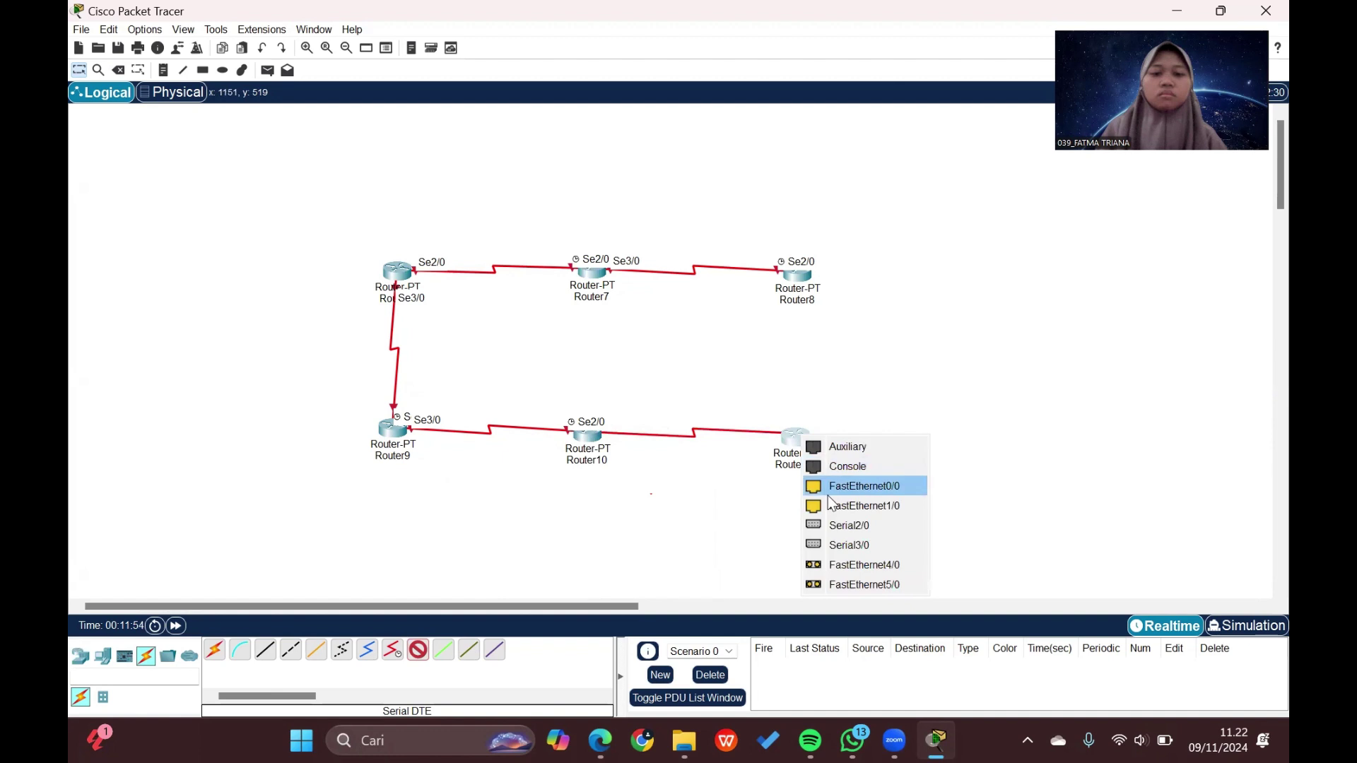
{"action": "left_click", "coordinate": [834, 525]}
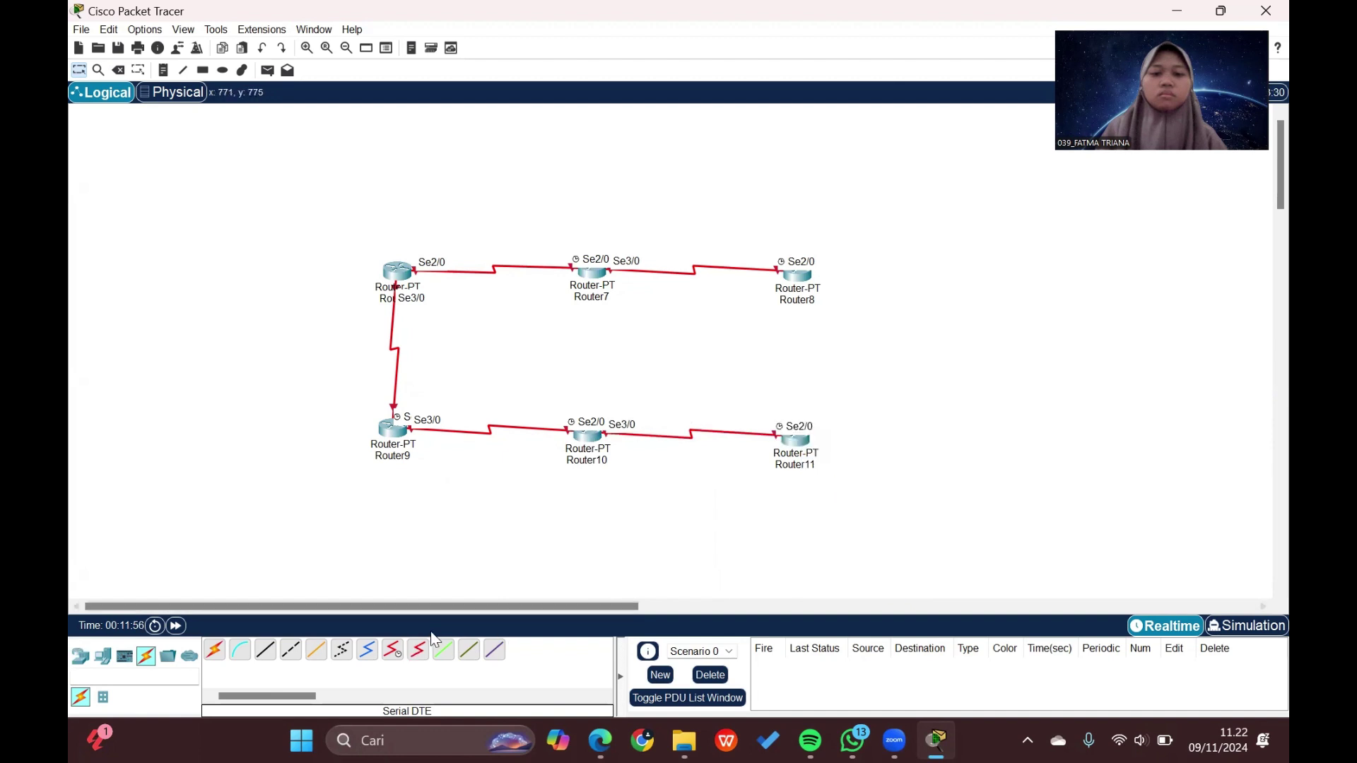
Step: Connect Router8 Serial3/0 to Router11 Serial3/0 with a Serial DTE cable
{"action": "left_click", "coordinate": [417, 652]}
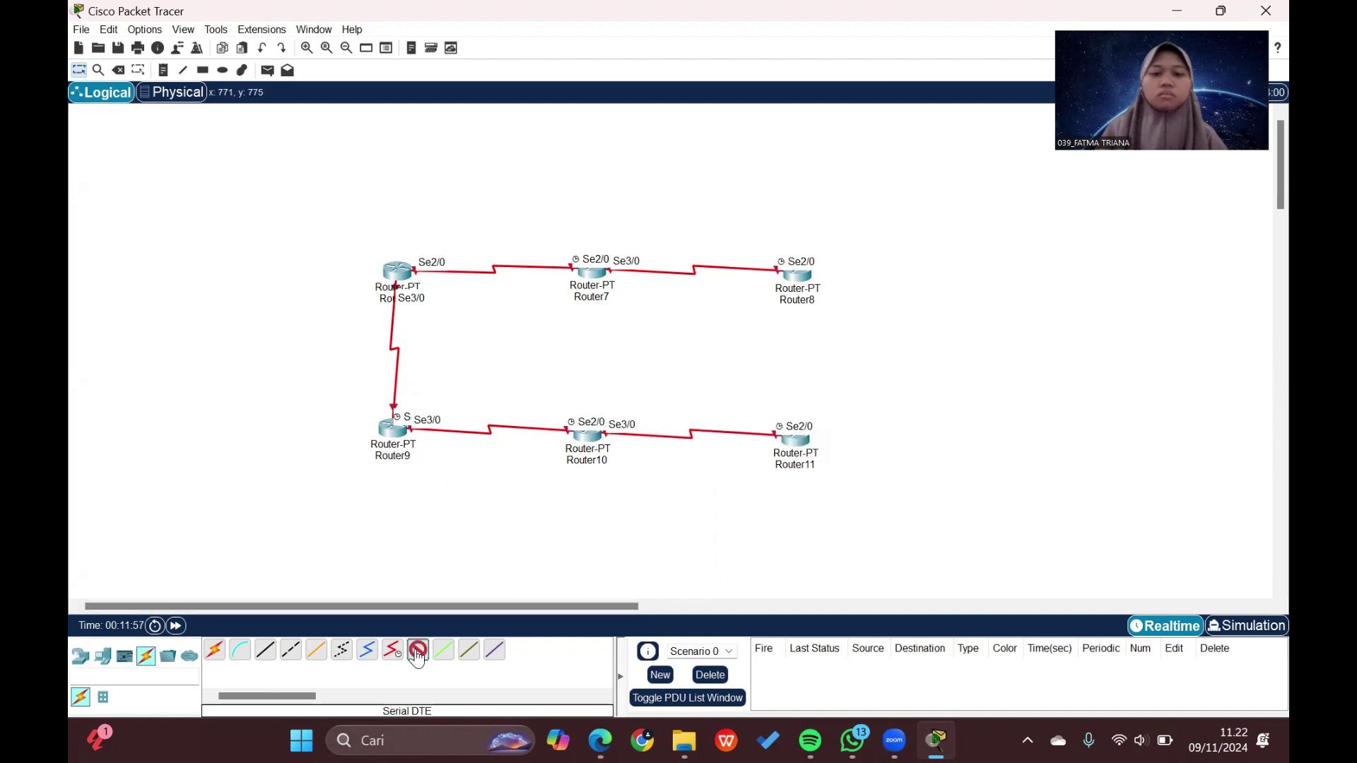
{"action": "left_click", "coordinate": [799, 274]}
{"action": "left_click", "coordinate": [837, 362]}
{"action": "left_click", "coordinate": [796, 438]}
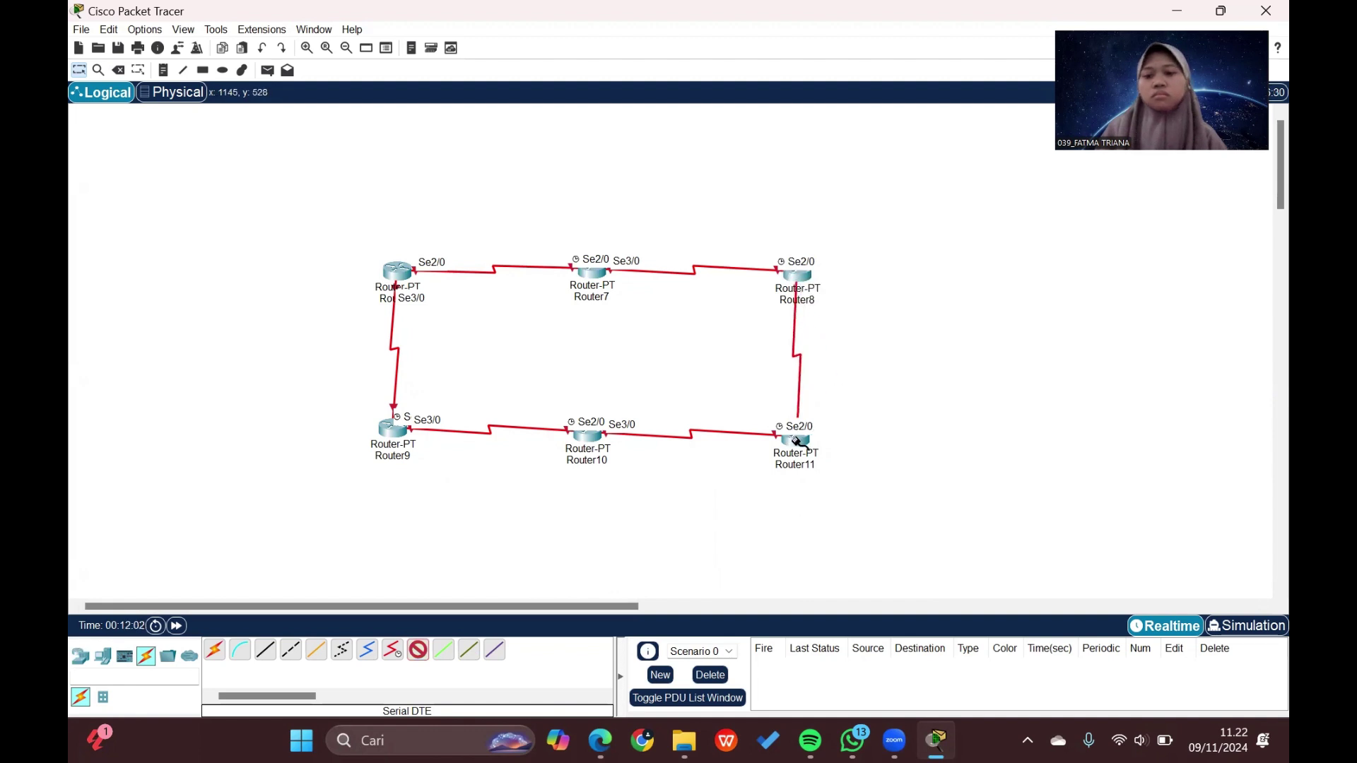
{"action": "left_click", "coordinate": [797, 440]}
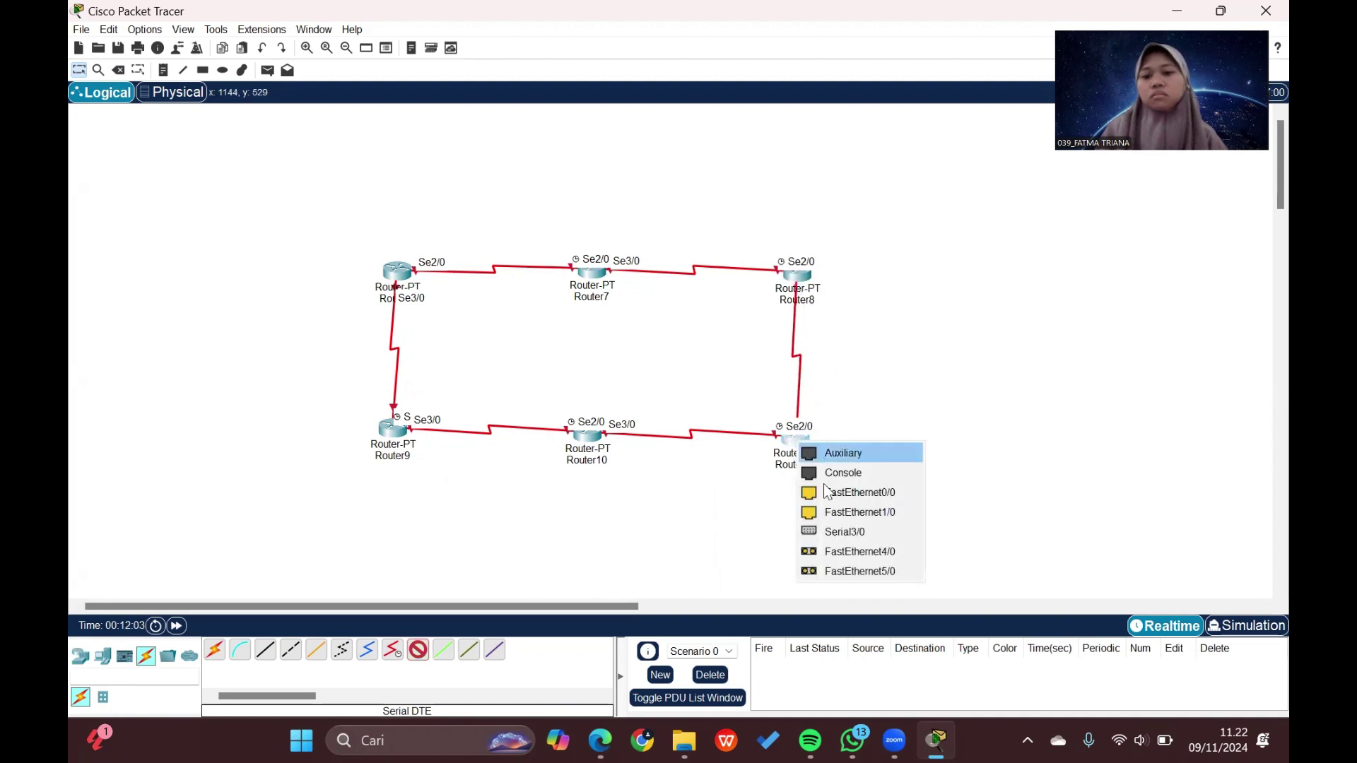
{"action": "left_click", "coordinate": [843, 537]}
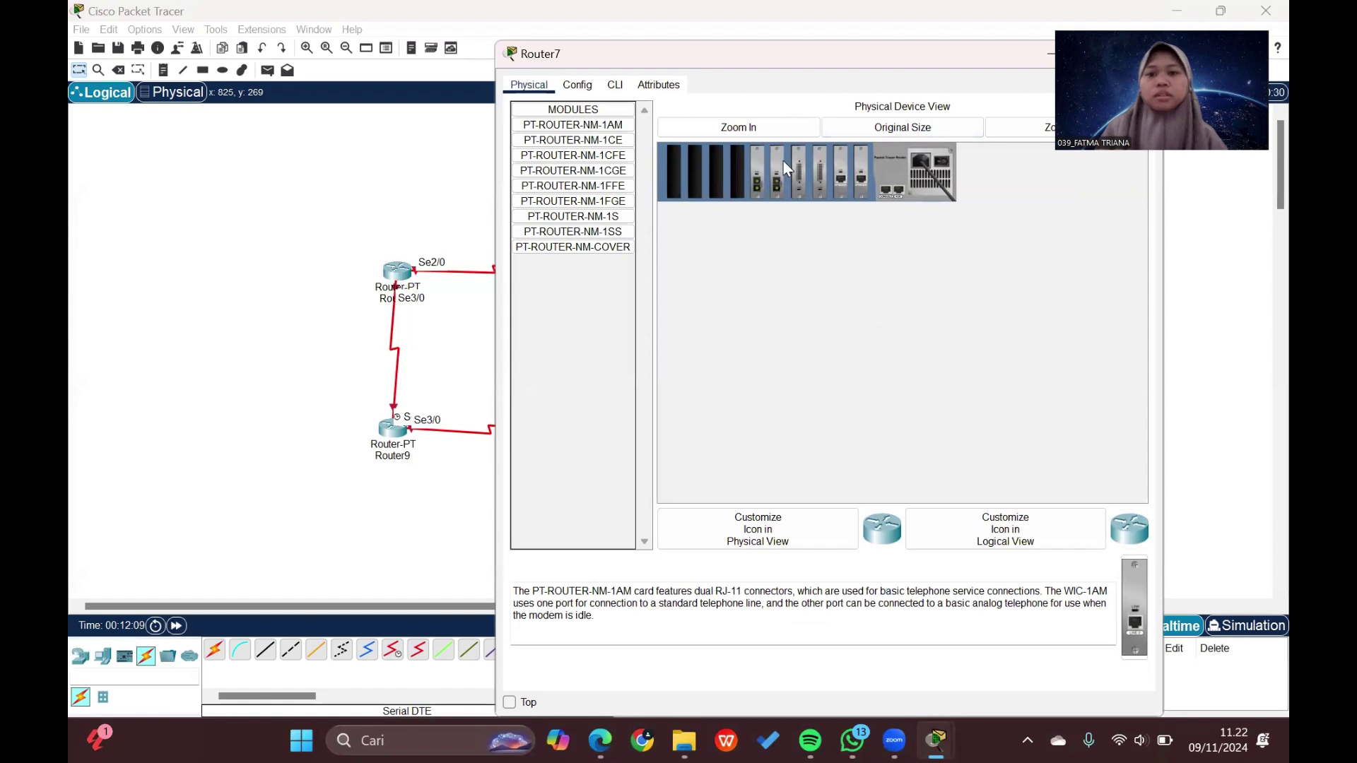
Step: Replace Router7's two fiber FastEthernet modules with PT-ROUTER-NM-1S serial modules and power the router on
{"action": "left_click_drag", "start_coordinate": [784, 167], "coordinate": [524, 225]}
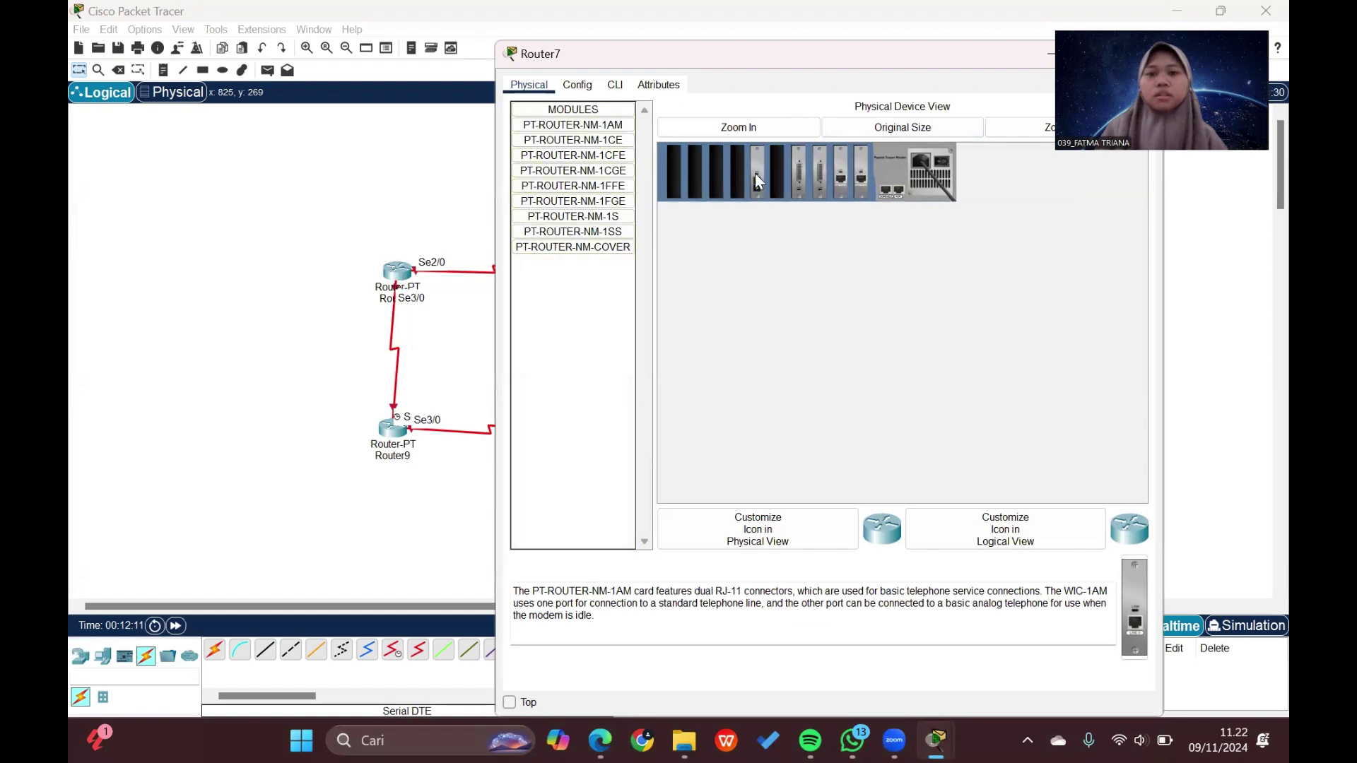
{"action": "mouse_move", "coordinate": [755, 180]}
{"action": "left_mouse_down"}
{"action": "mouse_move", "coordinate": [684, 242]}
{"action": "mouse_move", "coordinate": [619, 221]}
{"action": "mouse_move", "coordinate": [774, 171]}
{"action": "left_mouse_up"}
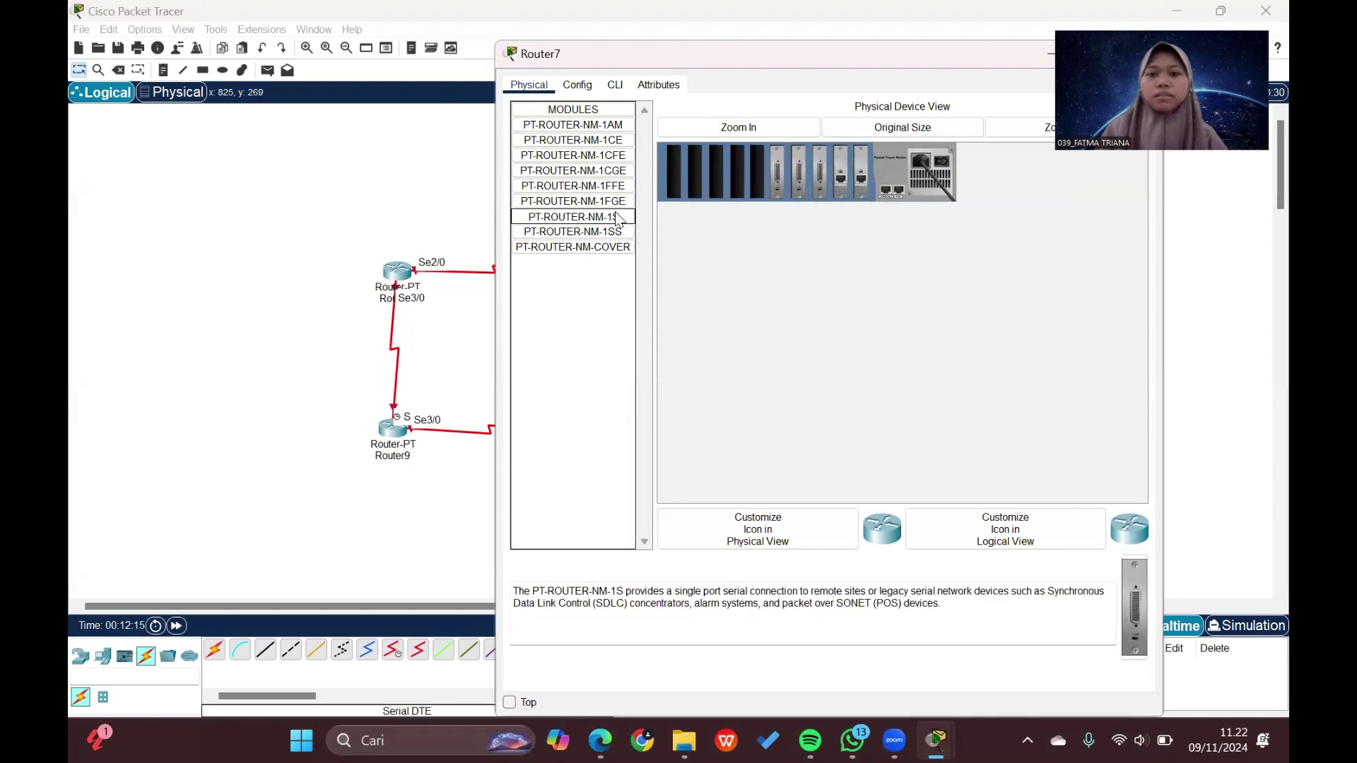
{"action": "left_click_drag", "start_coordinate": [617, 218], "coordinate": [753, 163]}
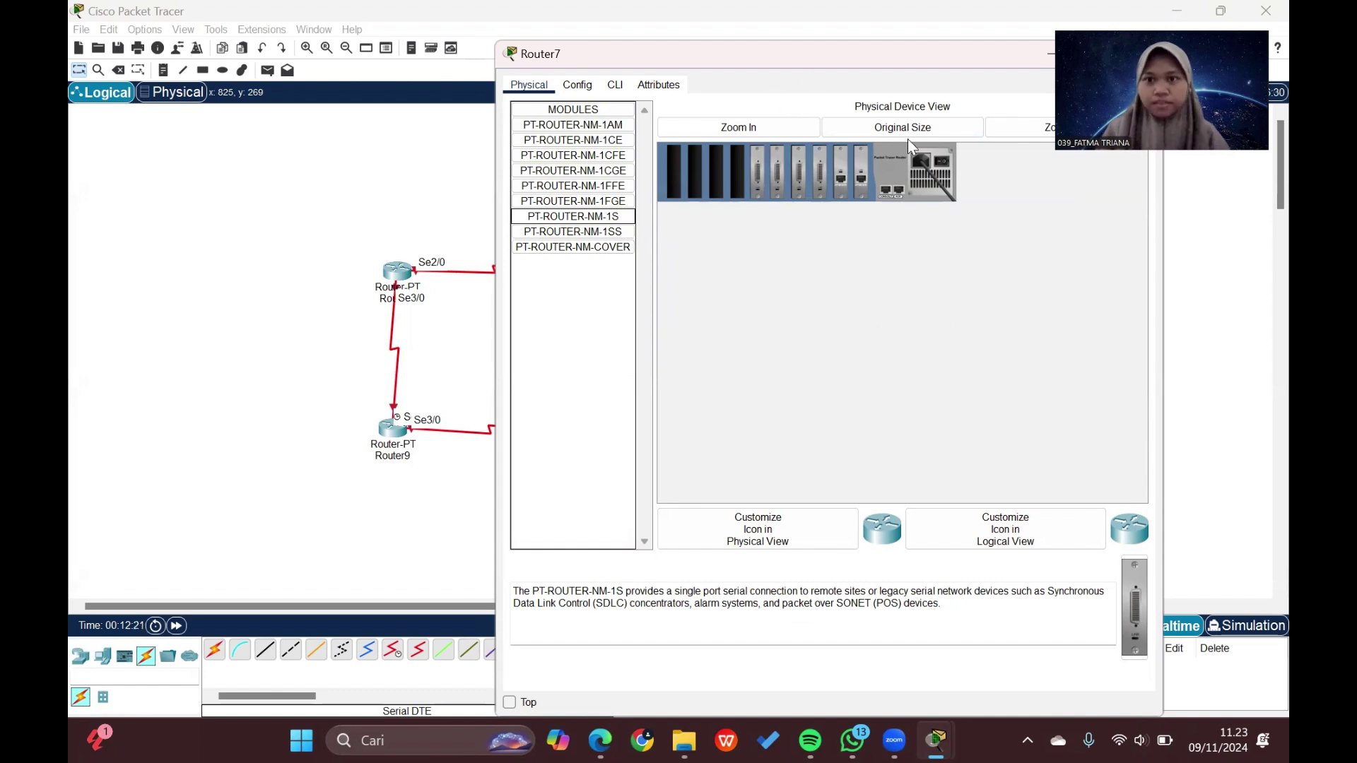
{"action": "left_click", "coordinate": [944, 170]}
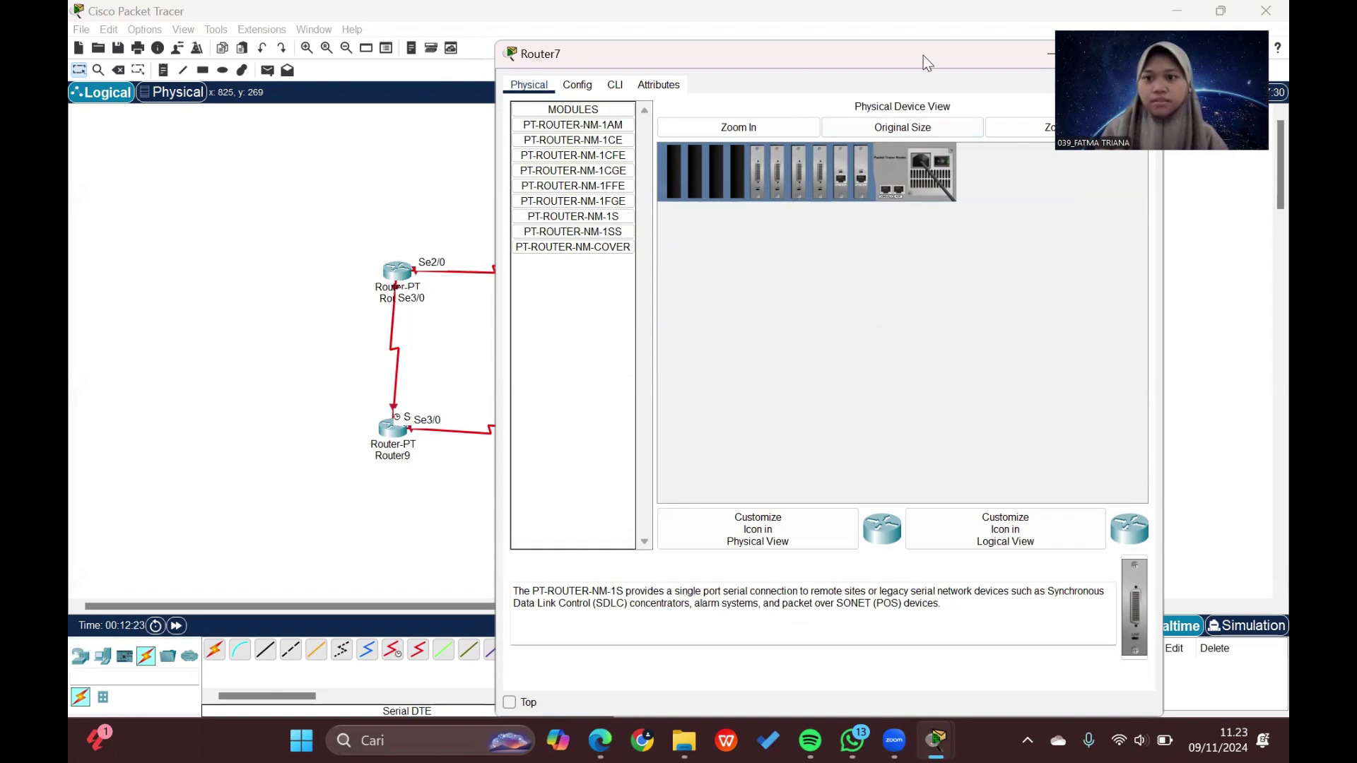
{"action": "left_click_drag", "start_coordinate": [923, 55], "coordinate": [589, 95]}
{"action": "left_click", "coordinate": [814, 95]}
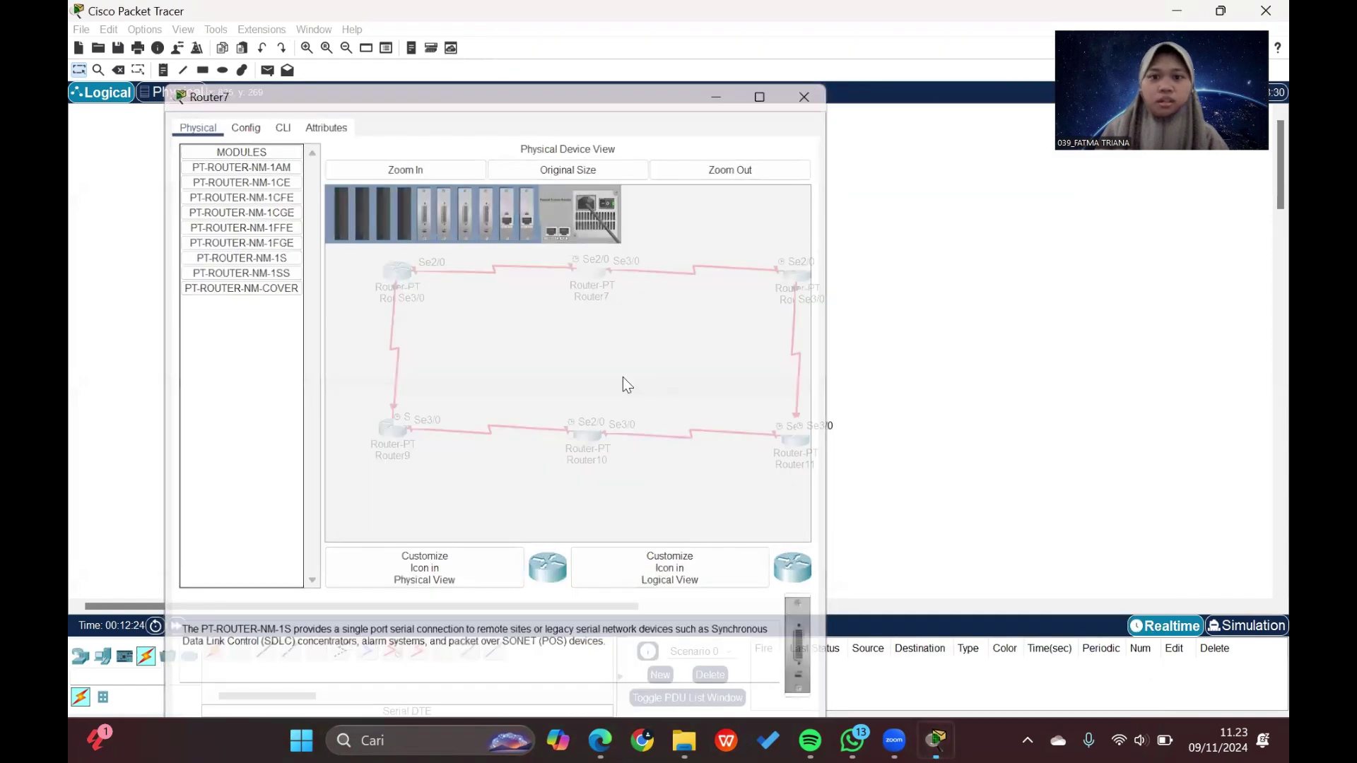
Step: Replace Router10's two fiber FastEthernet modules with PT-ROUTER-NM-1S serial modules and power the router on
{"action": "left_click", "coordinate": [591, 440]}
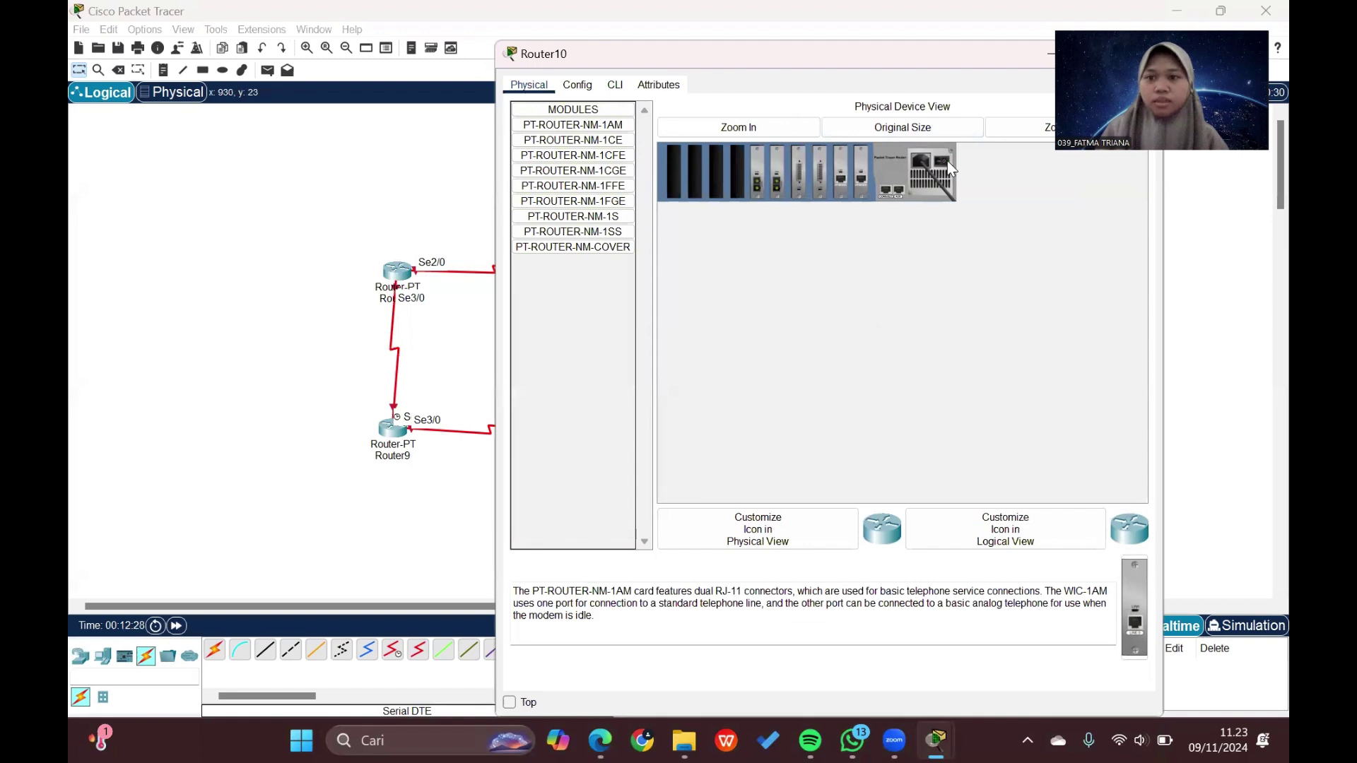
{"action": "left_click_drag", "start_coordinate": [780, 188], "coordinate": [539, 243]}
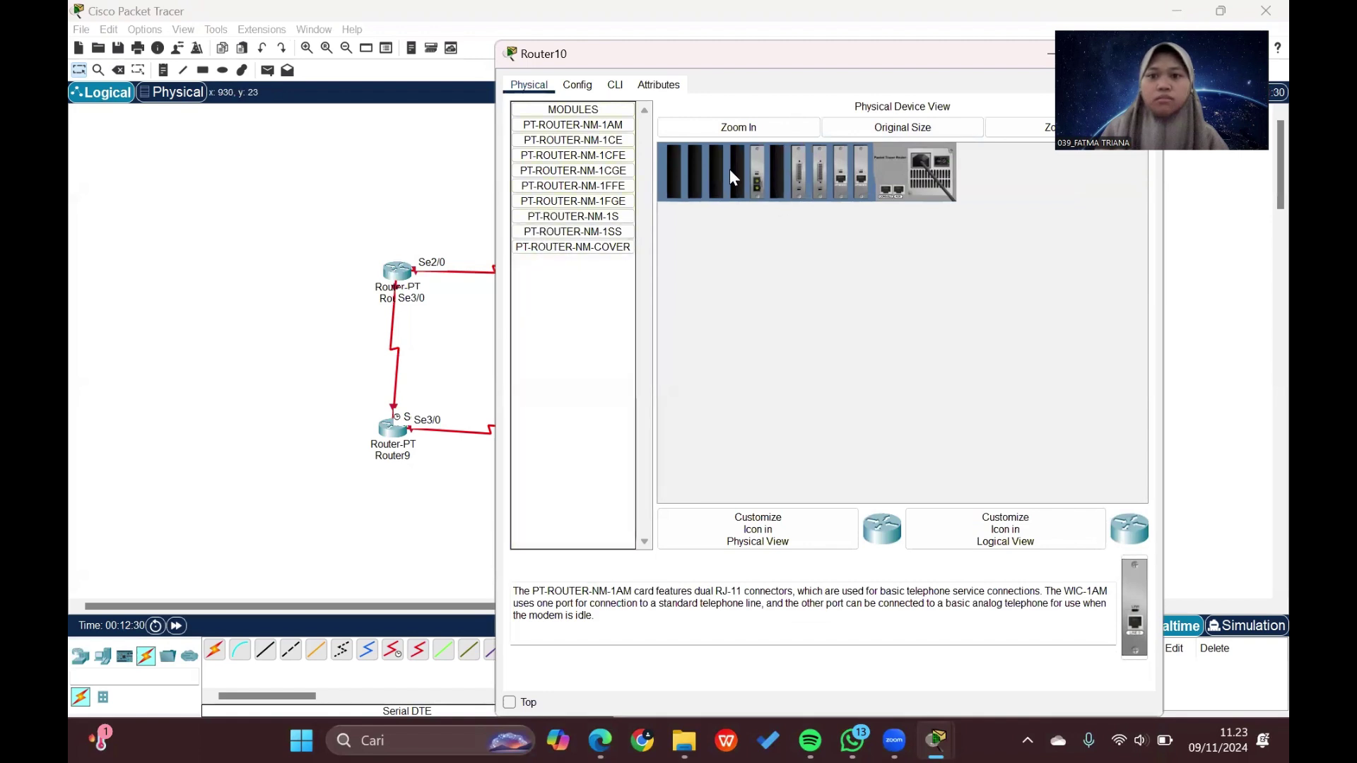
{"action": "left_click_drag", "start_coordinate": [757, 159], "coordinate": [675, 197]}
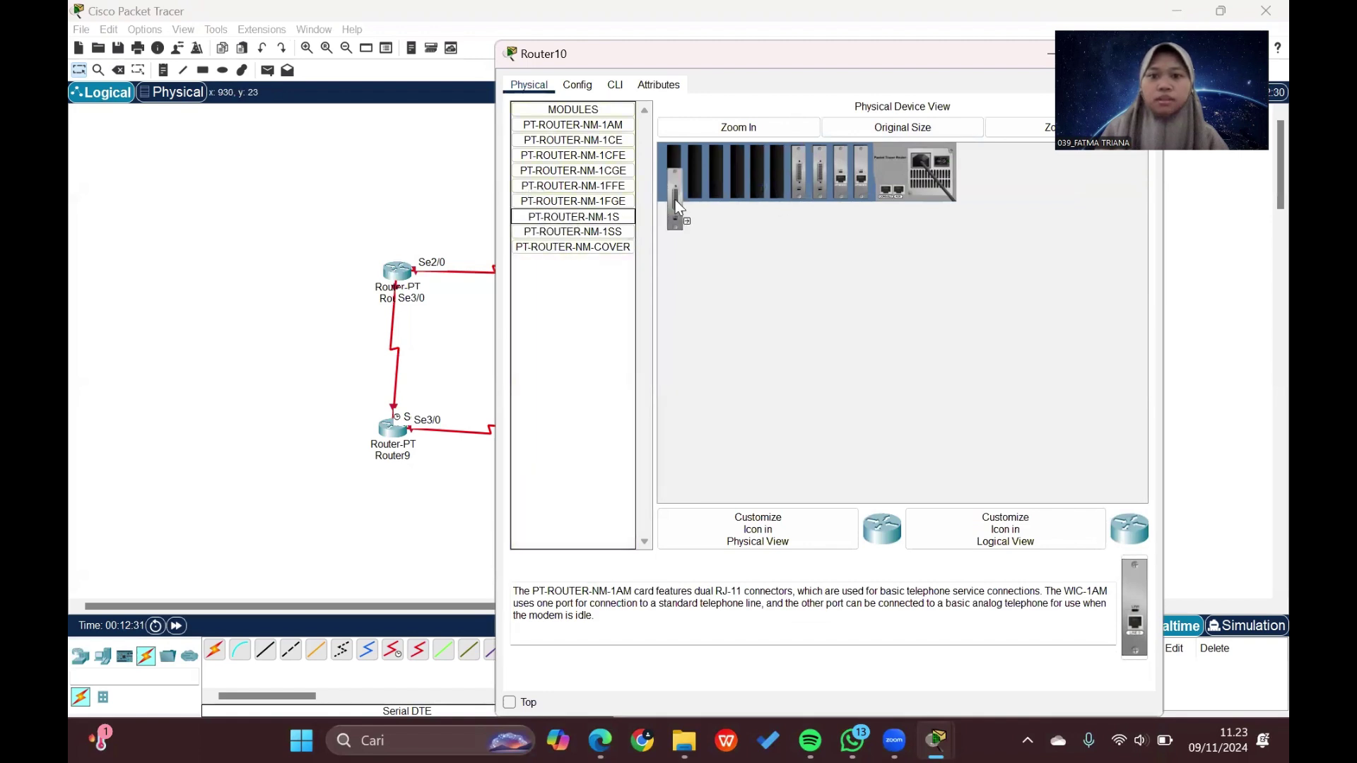
{"action": "left_click_drag", "start_coordinate": [767, 177], "coordinate": [770, 176]}
{"action": "left_click_drag", "start_coordinate": [608, 219], "coordinate": [761, 177]}
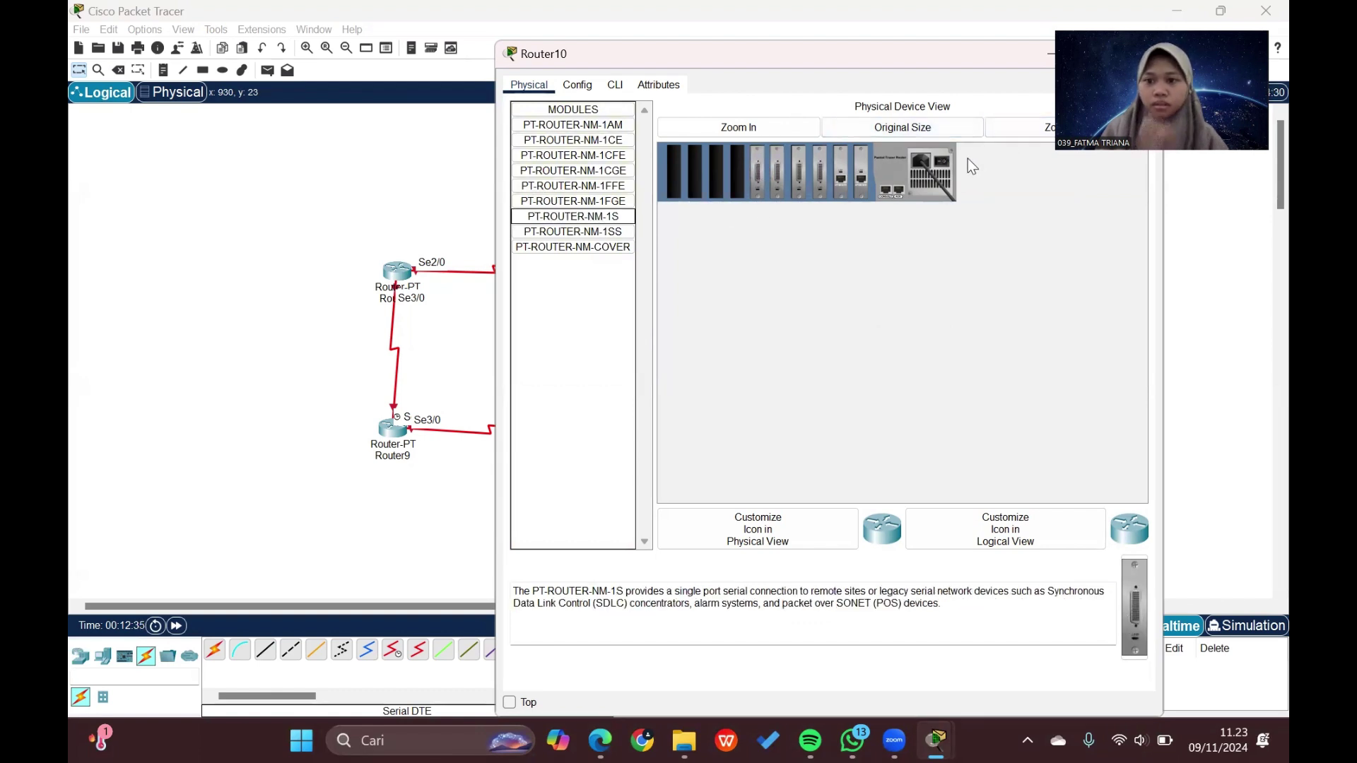
{"action": "left_click", "coordinate": [947, 162]}
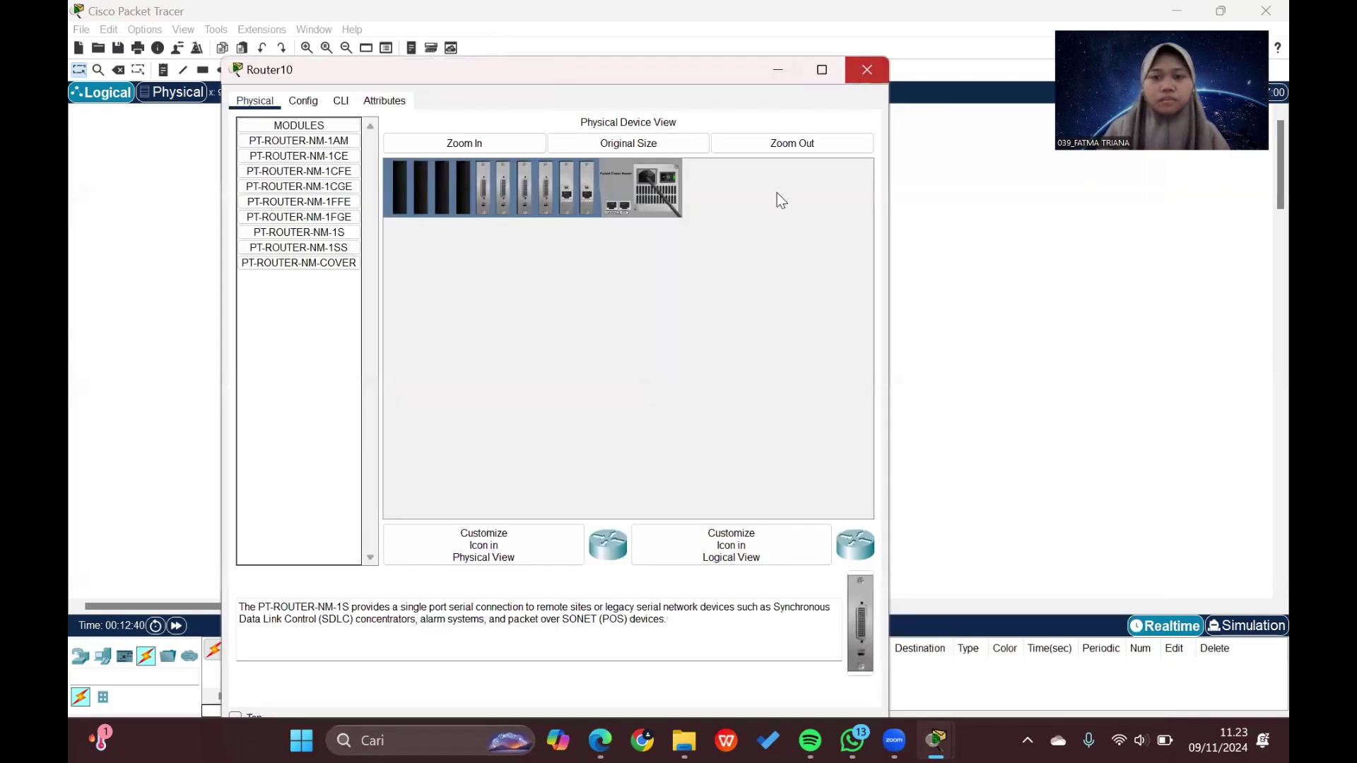
{"action": "left_click", "coordinate": [869, 67]}
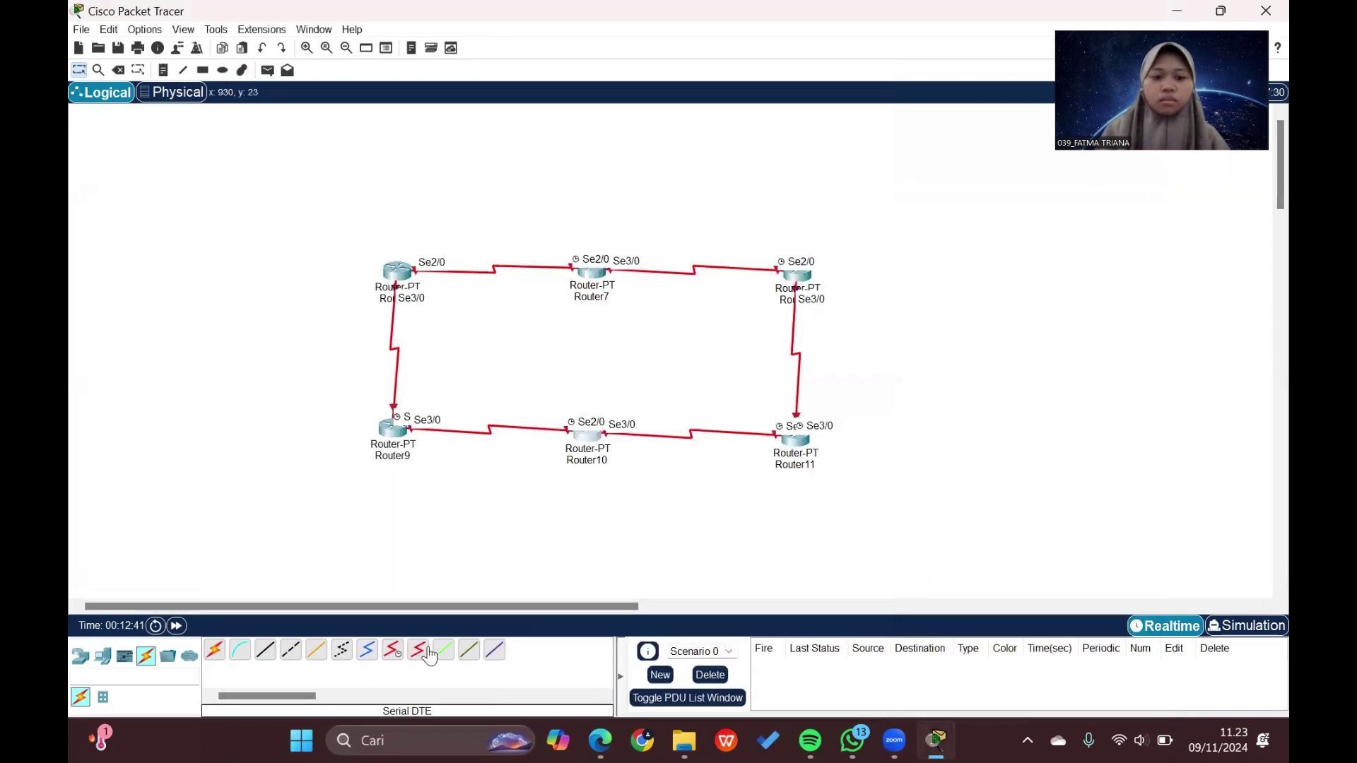
Step: Connect Router7 Serial4/0 to Router10 Serial4/0 with a Serial DTE cable
{"action": "left_click", "coordinate": [424, 650]}
{"action": "left_click", "coordinate": [584, 273]}
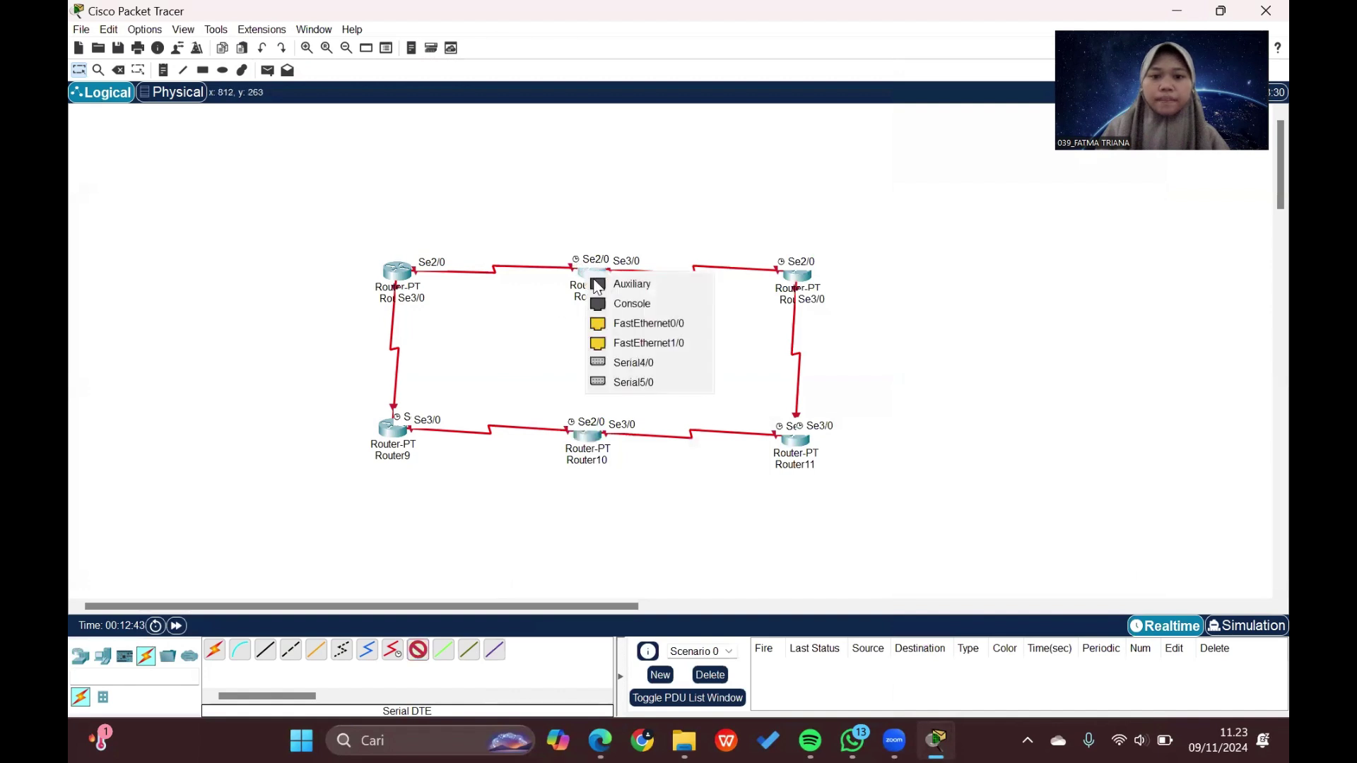
{"action": "left_click", "coordinate": [617, 362]}
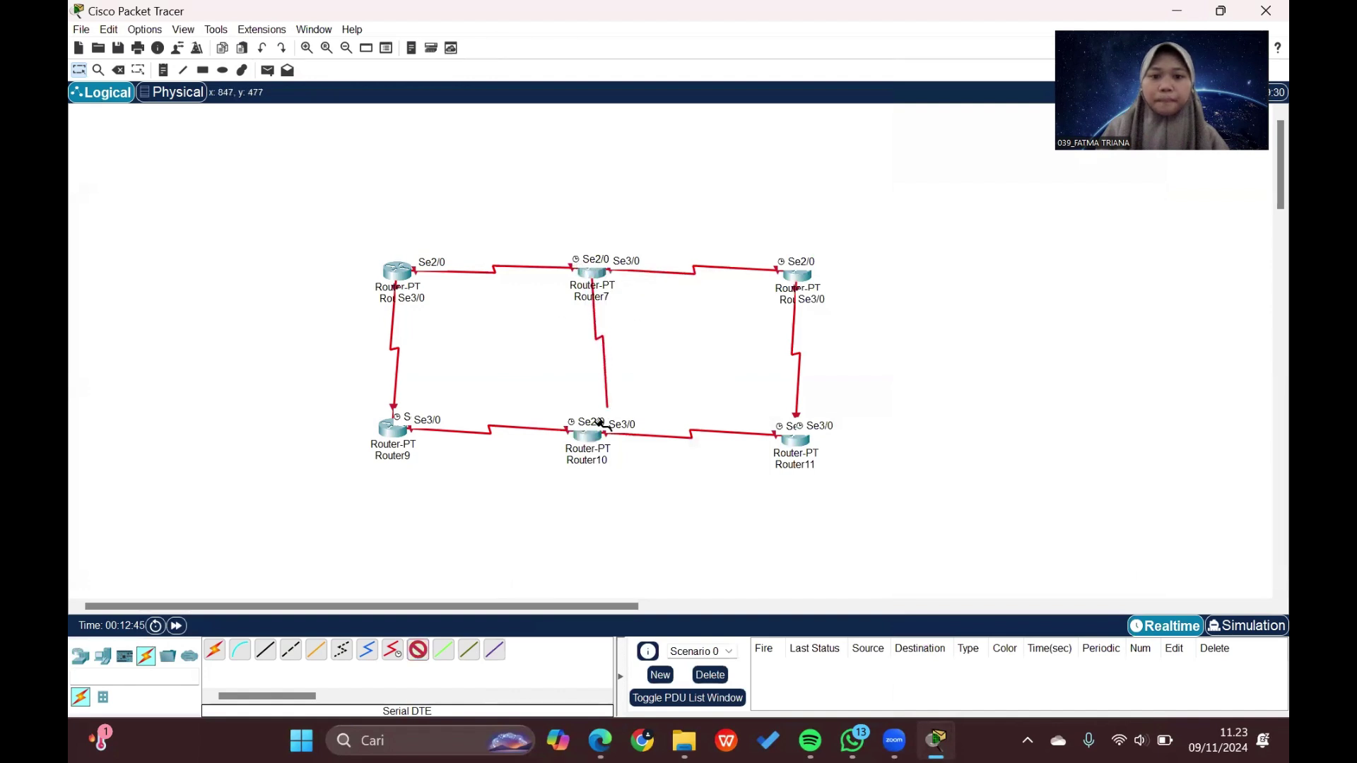
{"action": "left_click", "coordinate": [584, 437]}
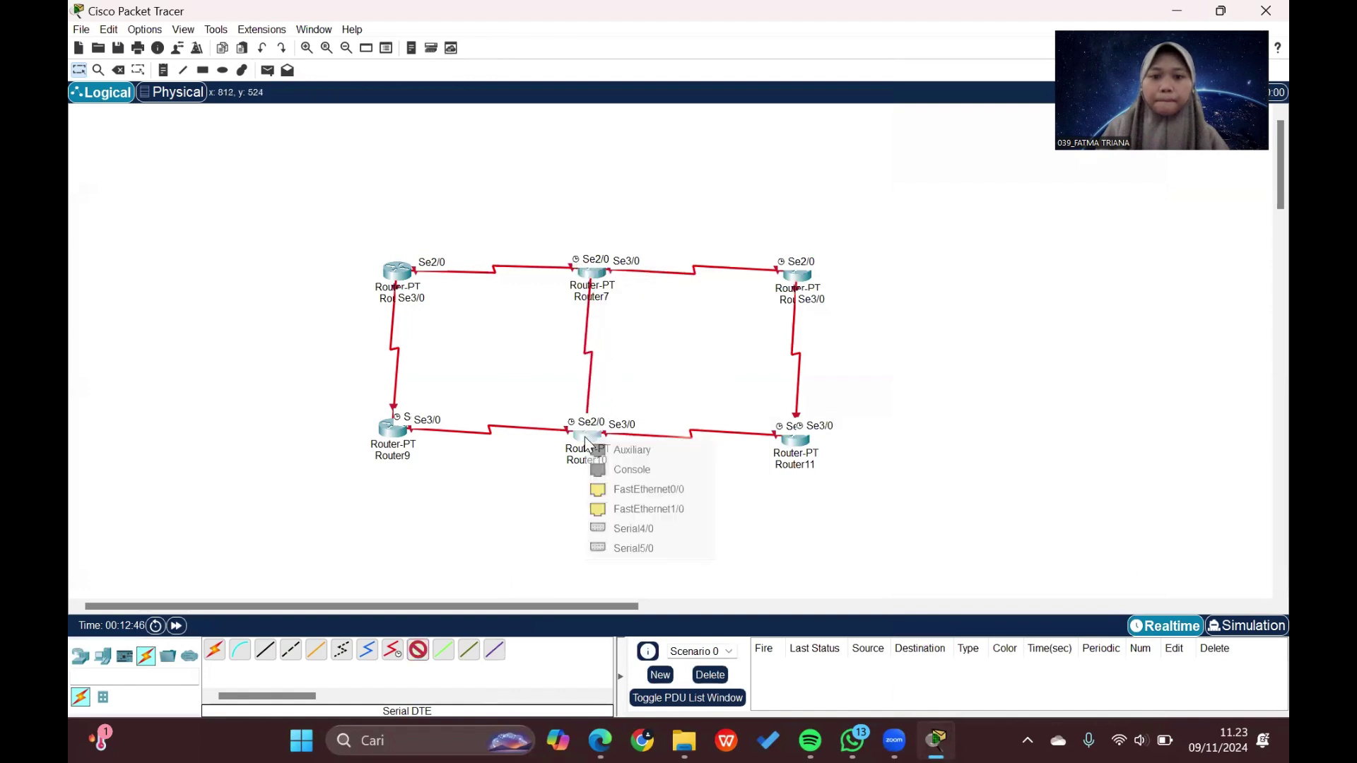
{"action": "left_click", "coordinate": [633, 529]}
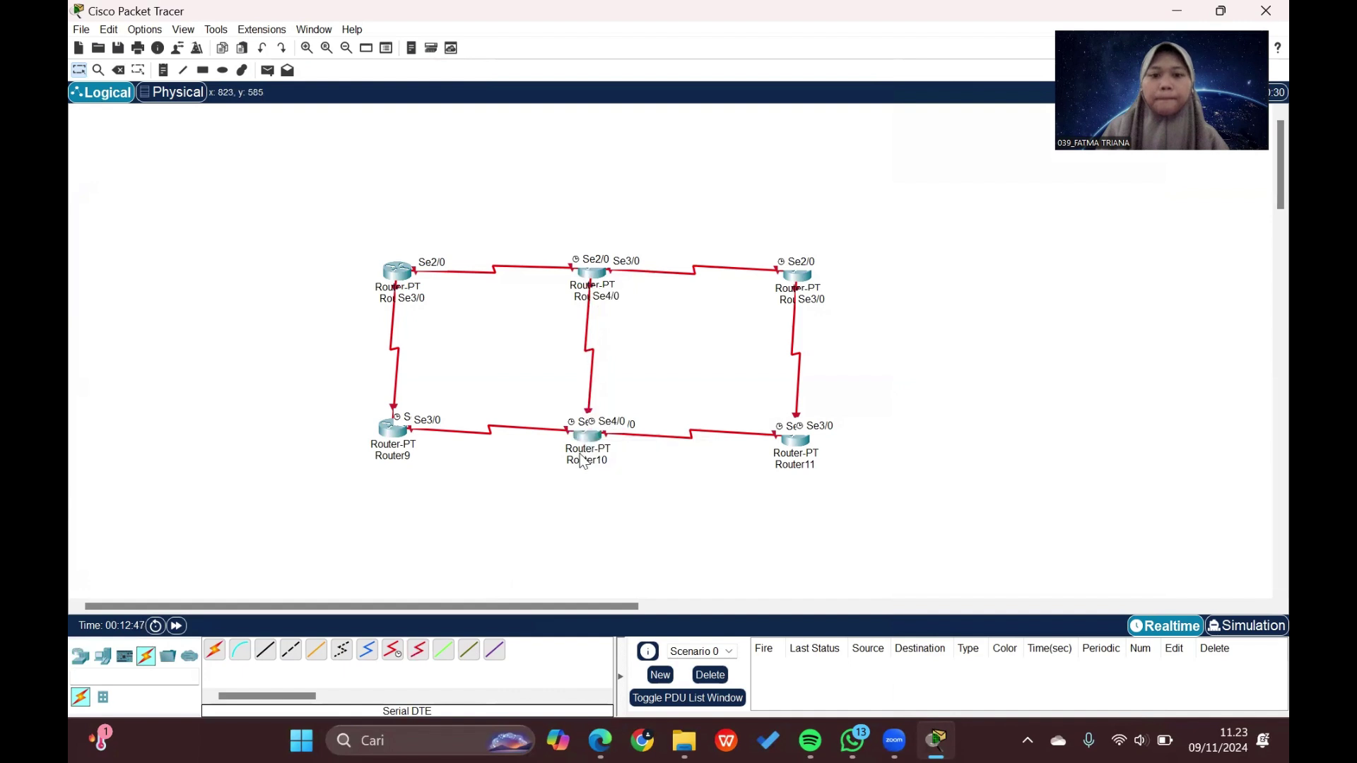
Step: Check the assignment's network diagram in the browser and place four Switch-PT devices in Packet Tracer, beside Router6, Router9, Router8 and Router11
{"action": "left_click", "coordinate": [600, 740]}
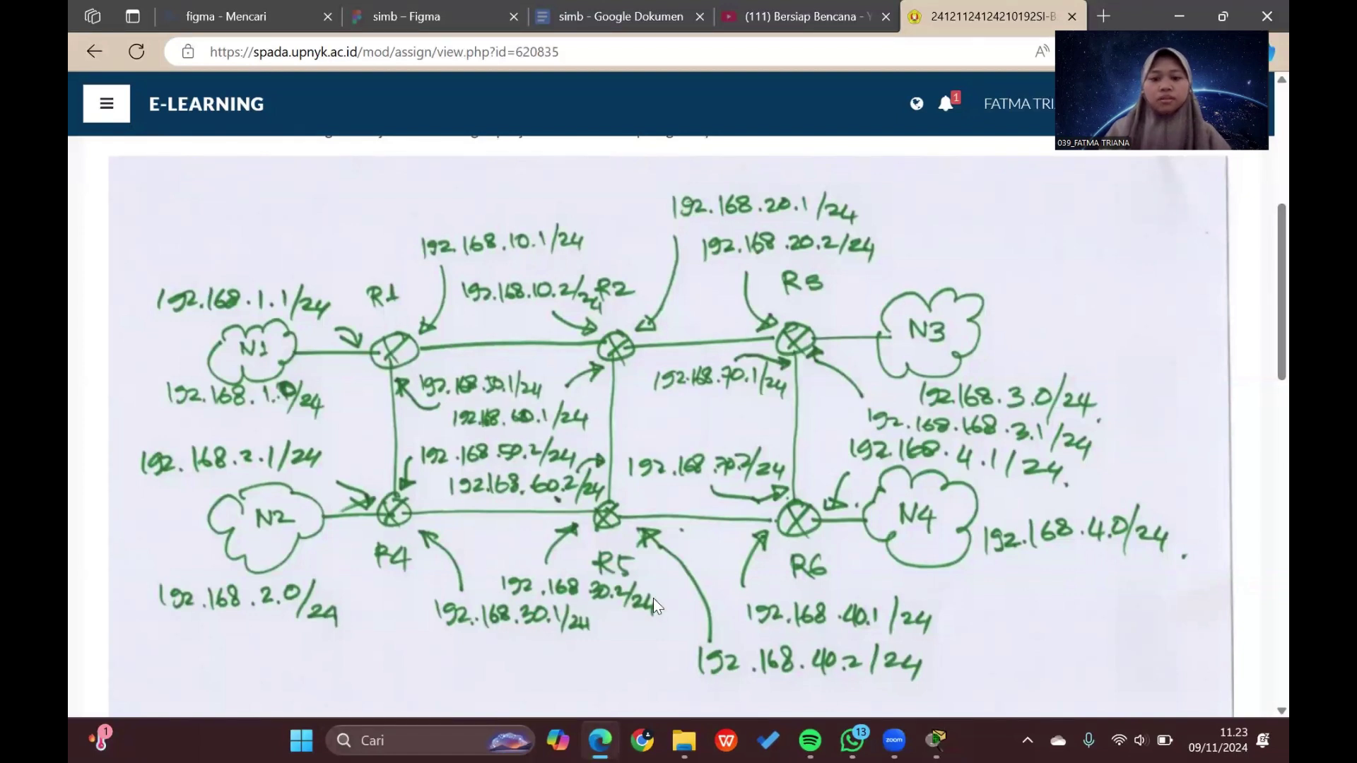
{"action": "left_click", "coordinate": [608, 740]}
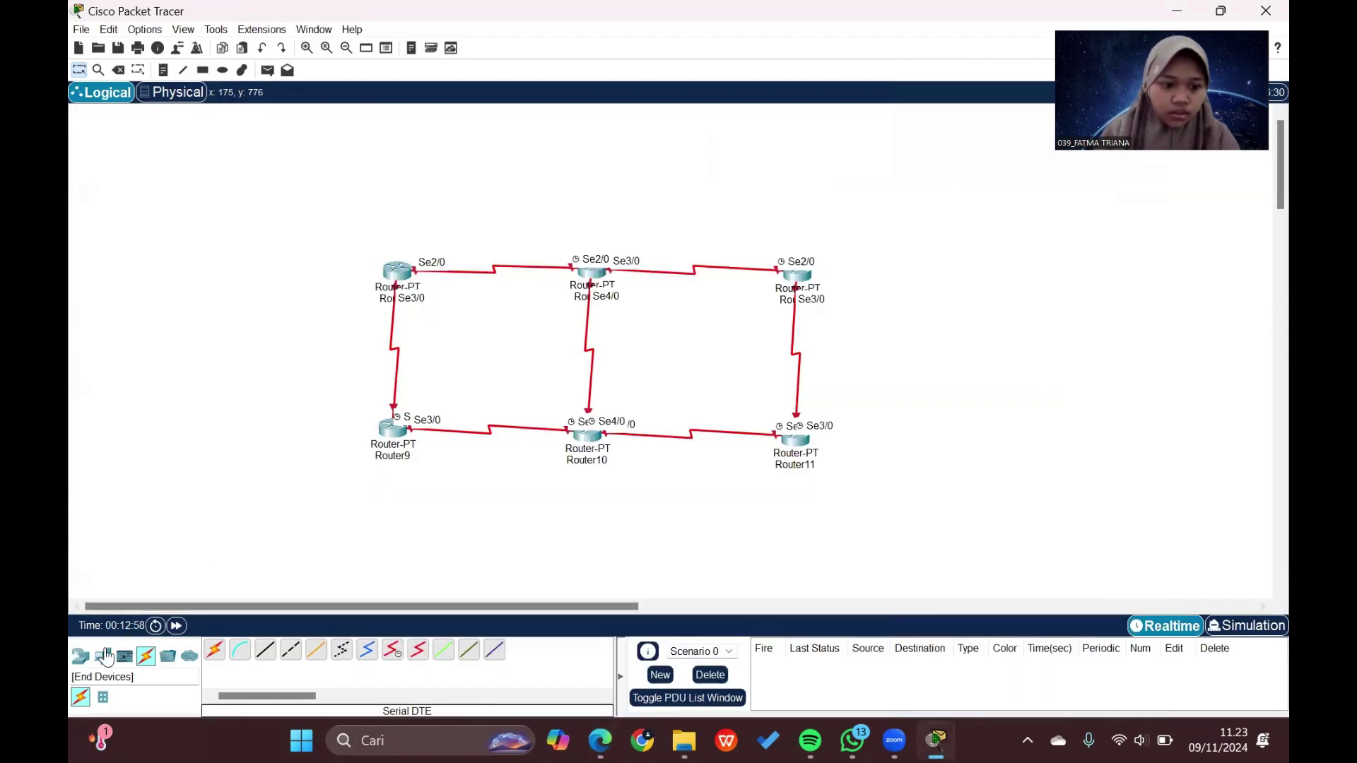
{"action": "left_click", "coordinate": [105, 657]}
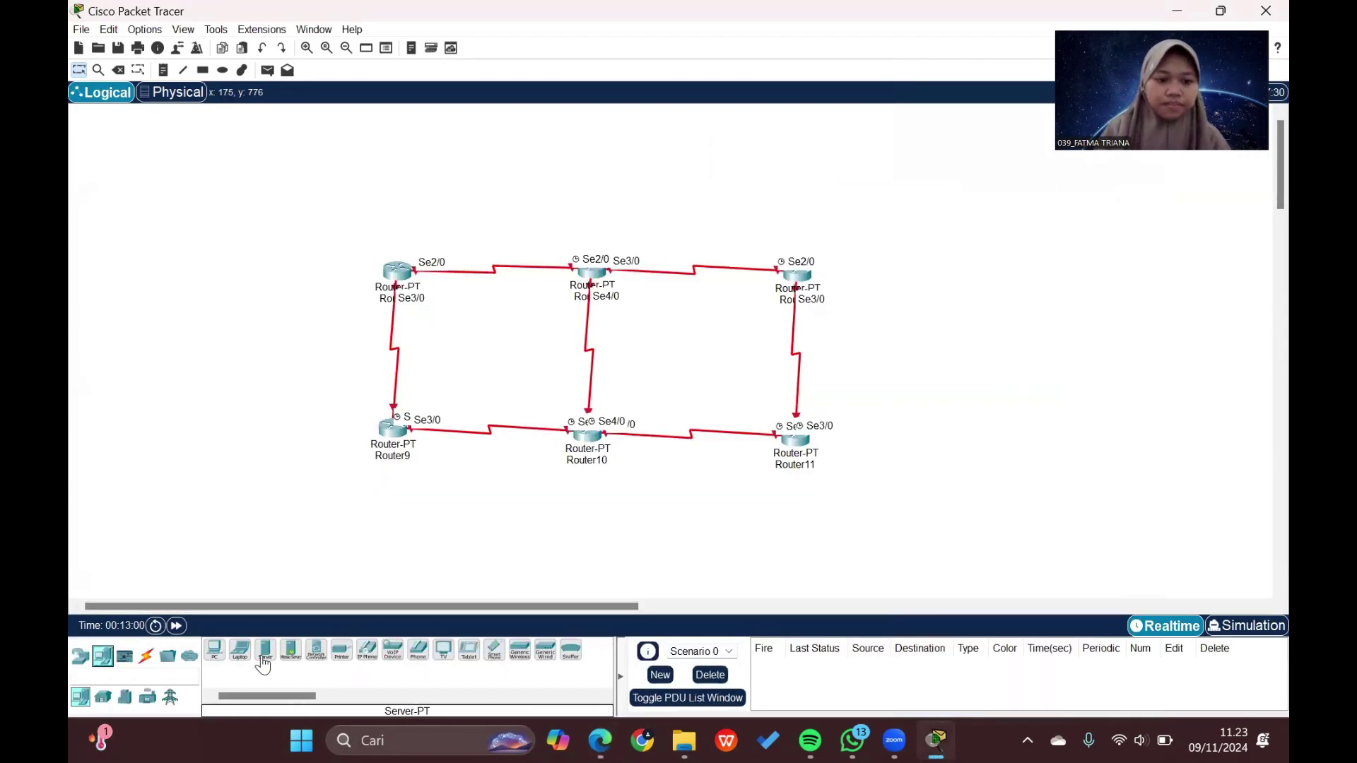
{"action": "left_click", "coordinate": [78, 657]}
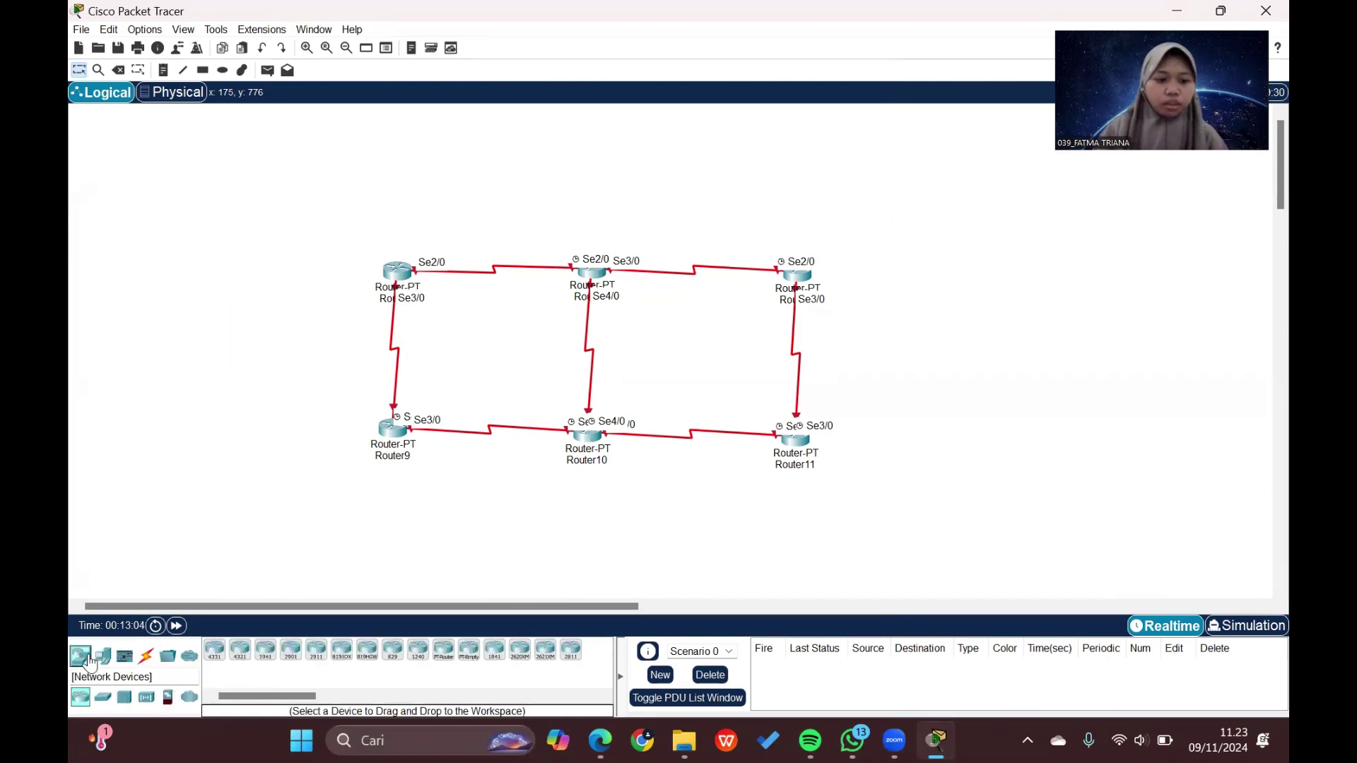
{"action": "left_click", "coordinate": [102, 698]}
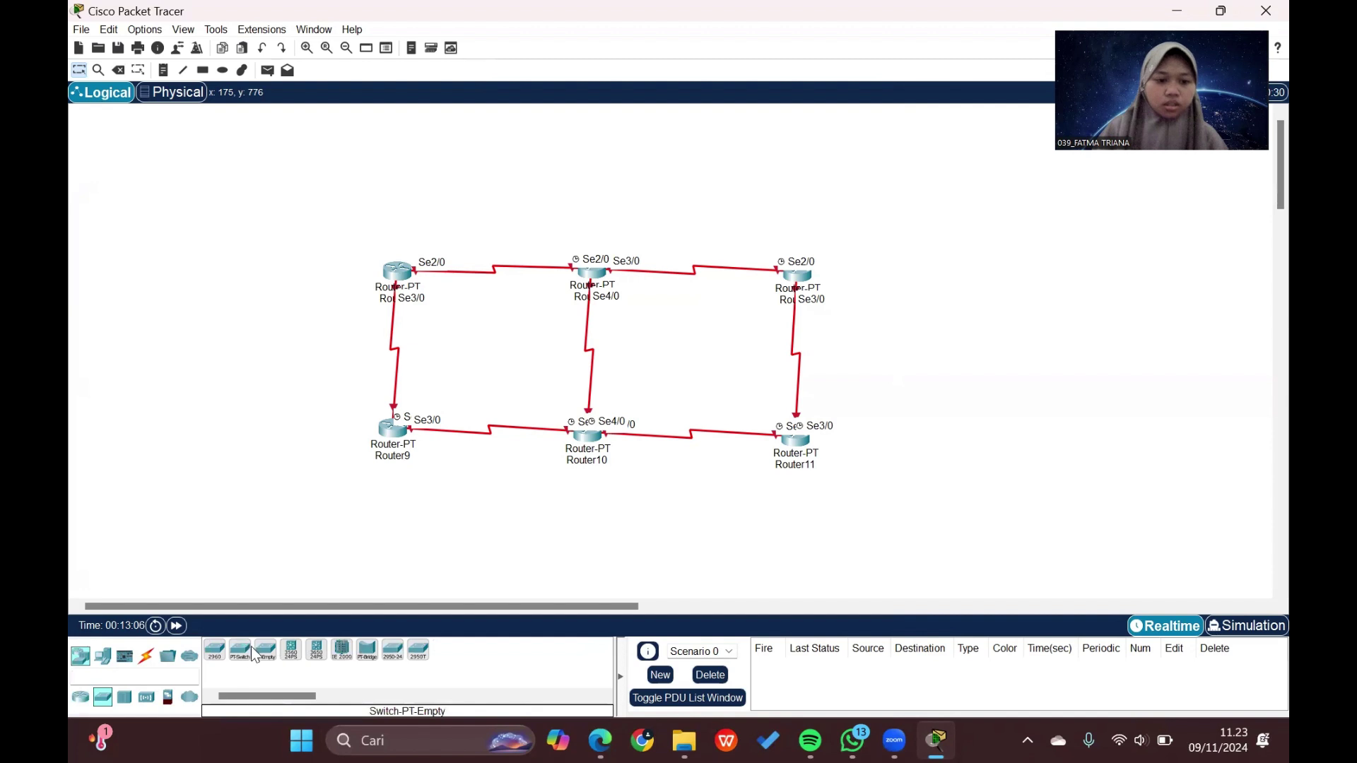
{"action": "left_click_drag", "start_coordinate": [240, 650], "coordinate": [248, 289]}
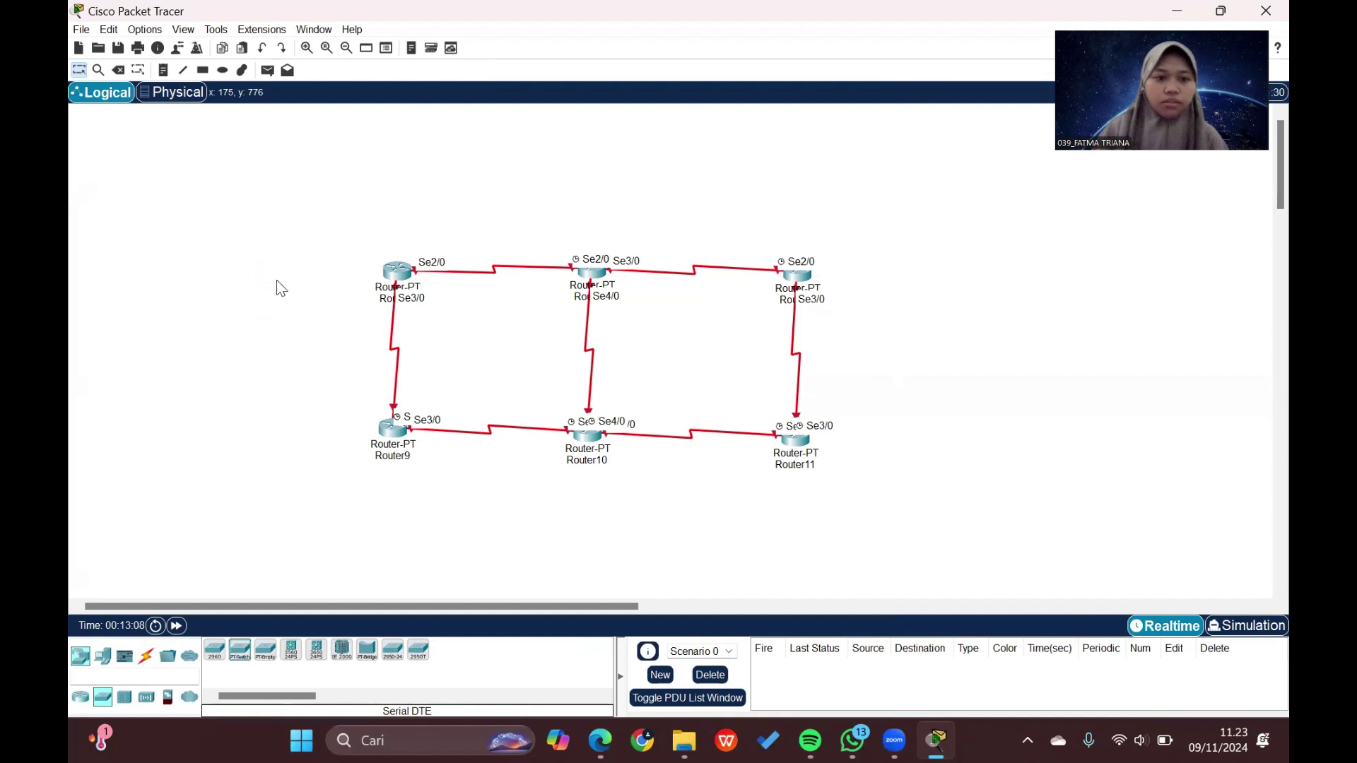
{"action": "left_click", "coordinate": [277, 281]}
{"action": "left_click", "coordinate": [239, 650]}
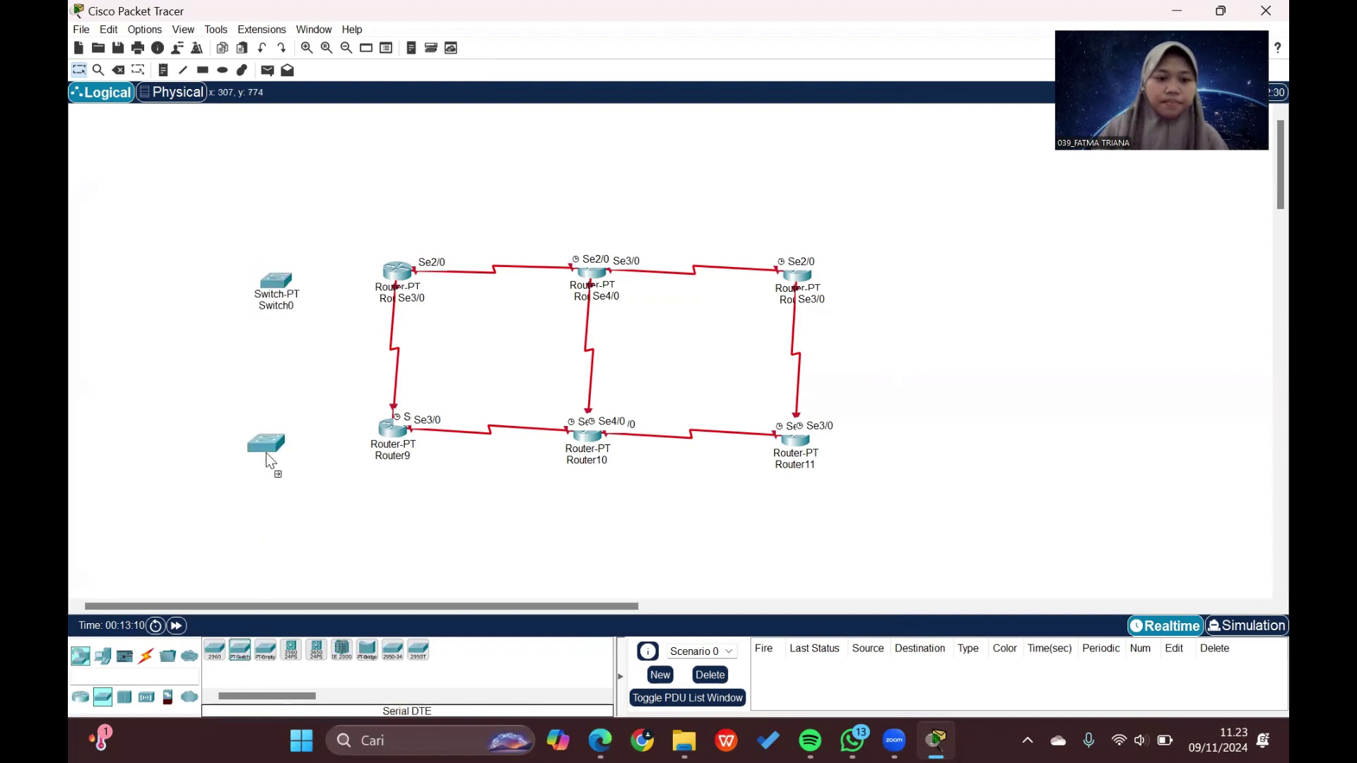
{"action": "left_click", "coordinate": [266, 452]}
{"action": "left_click", "coordinate": [241, 654]}
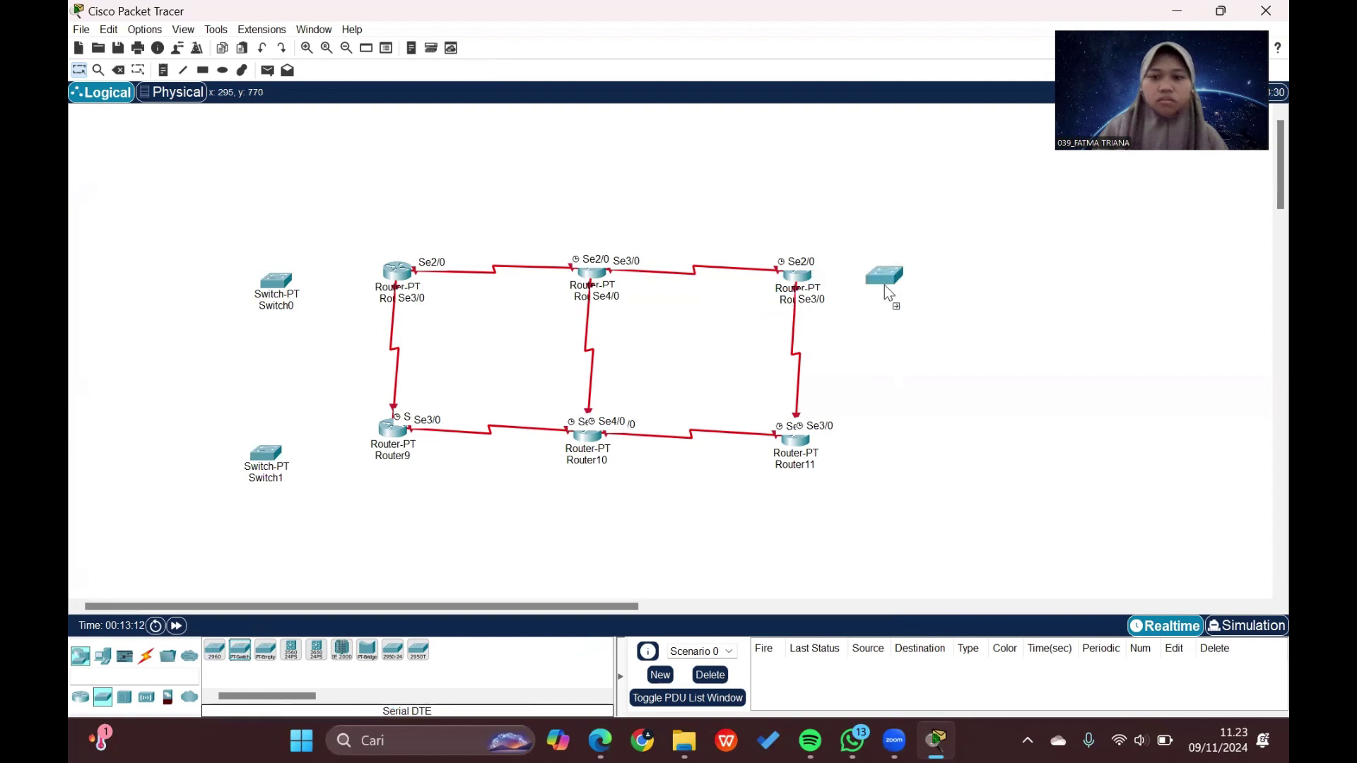
{"action": "left_click", "coordinate": [240, 650]}
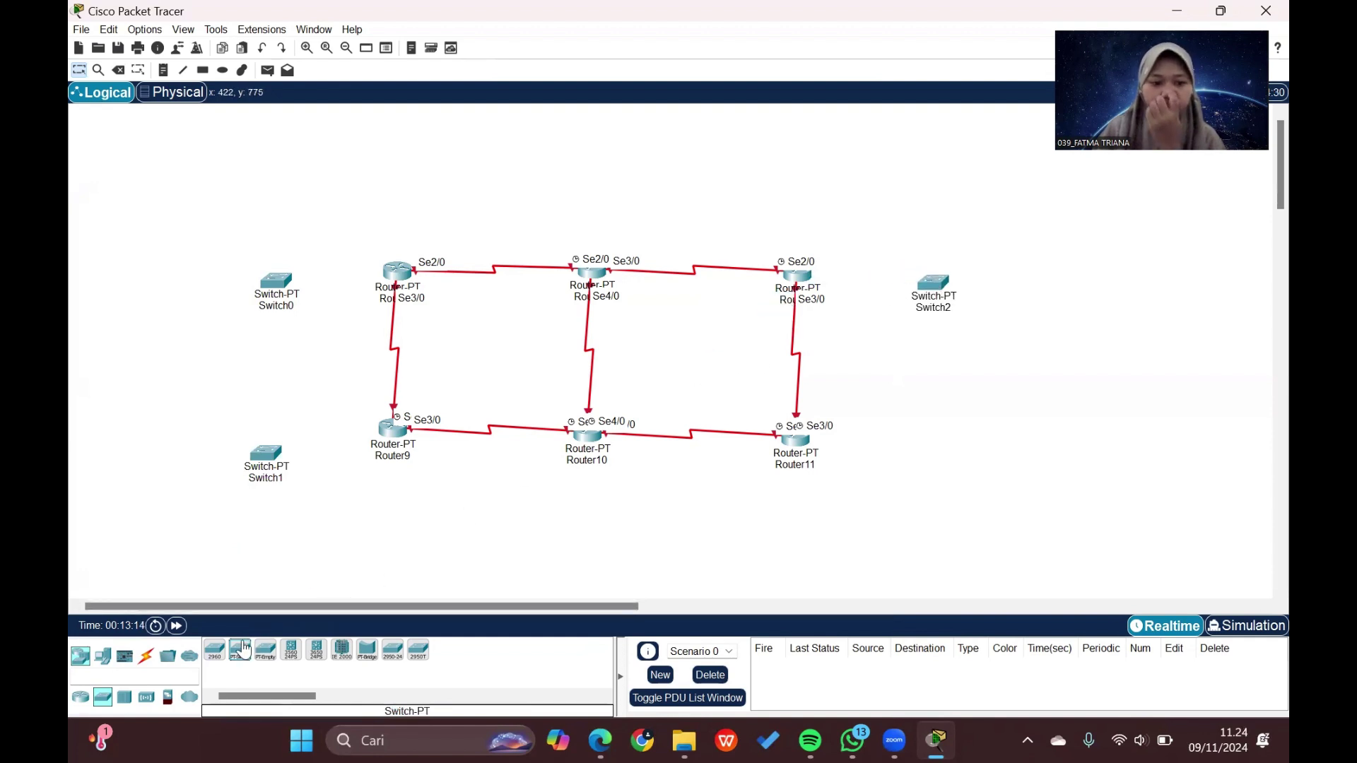
{"action": "left_click", "coordinate": [939, 443]}
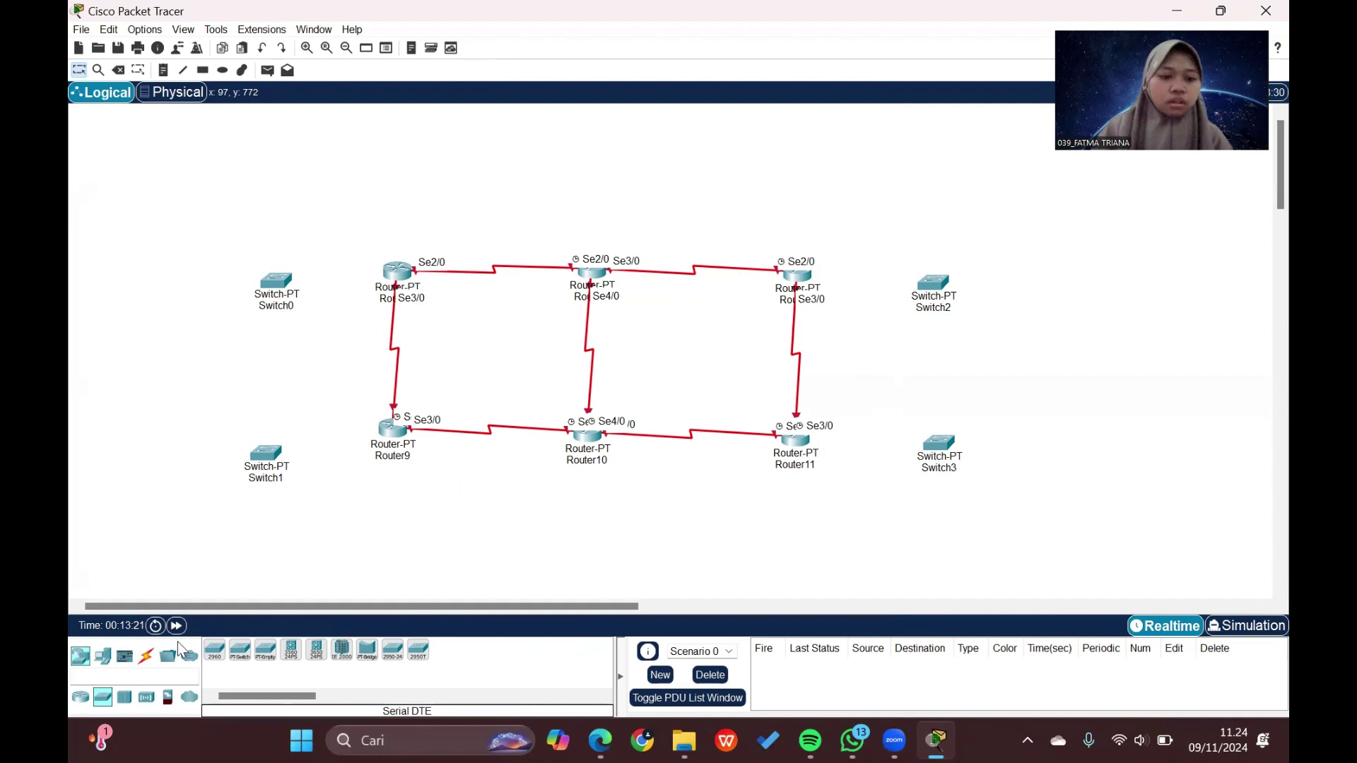
Step: Connect Router6 FastEthernet0/0 to Switch0 FastEthernet0/1 with a Copper Straight-Through cable
{"action": "left_click", "coordinate": [145, 659]}
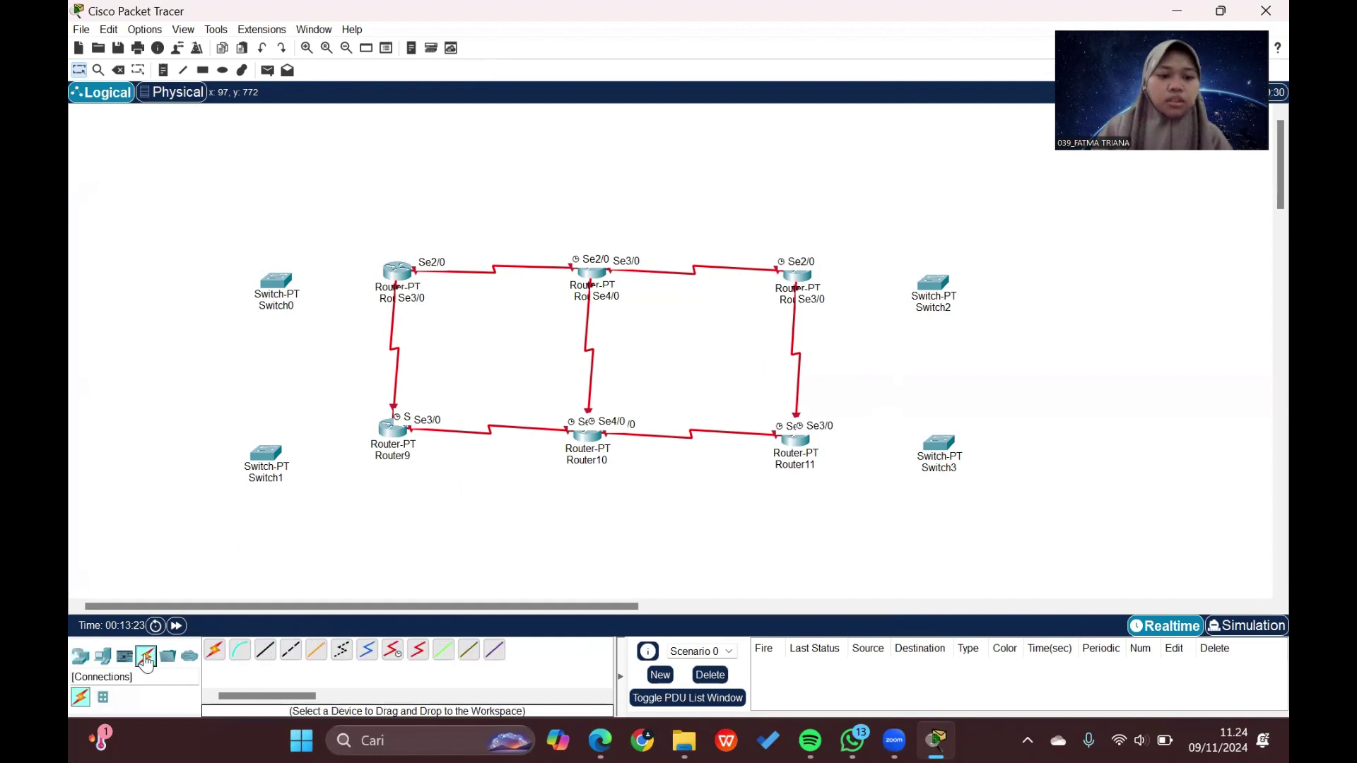
{"action": "left_click", "coordinate": [265, 650]}
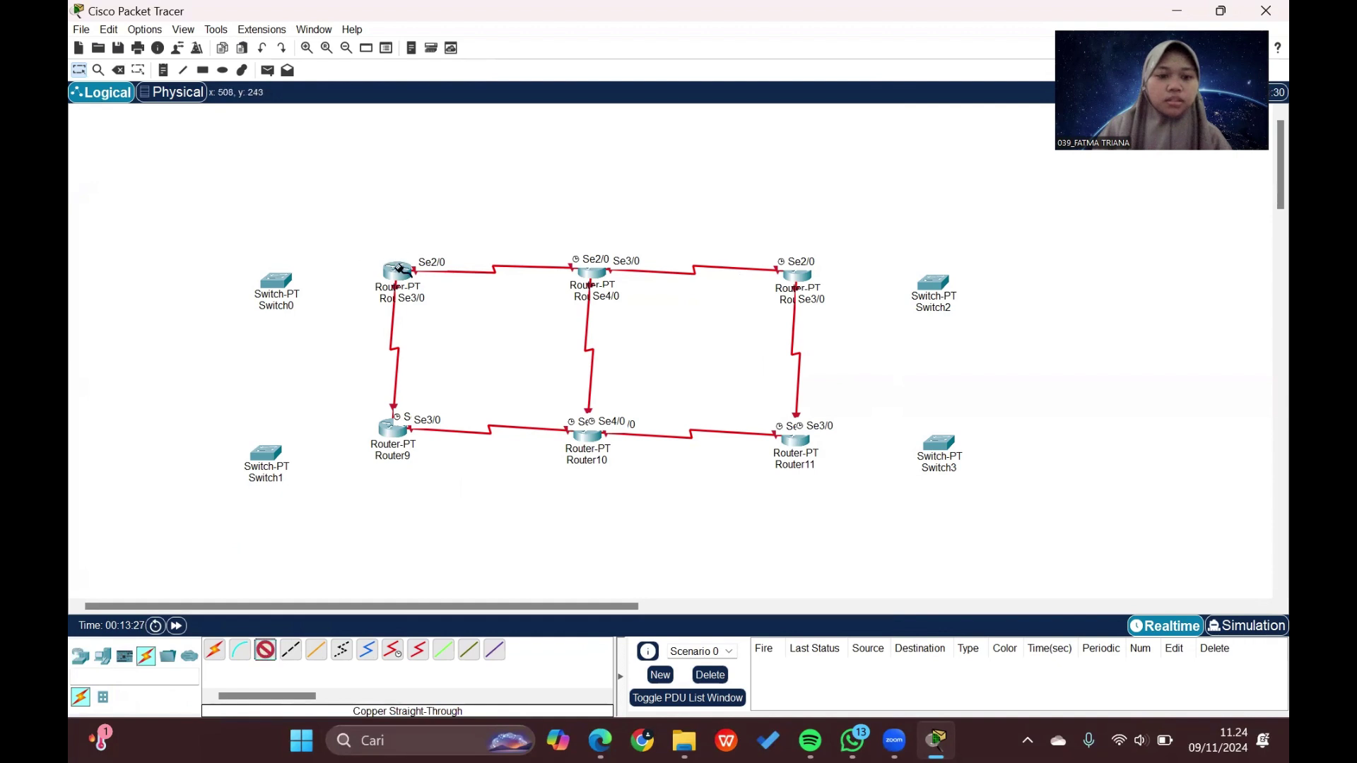
{"action": "left_click", "coordinate": [401, 270]}
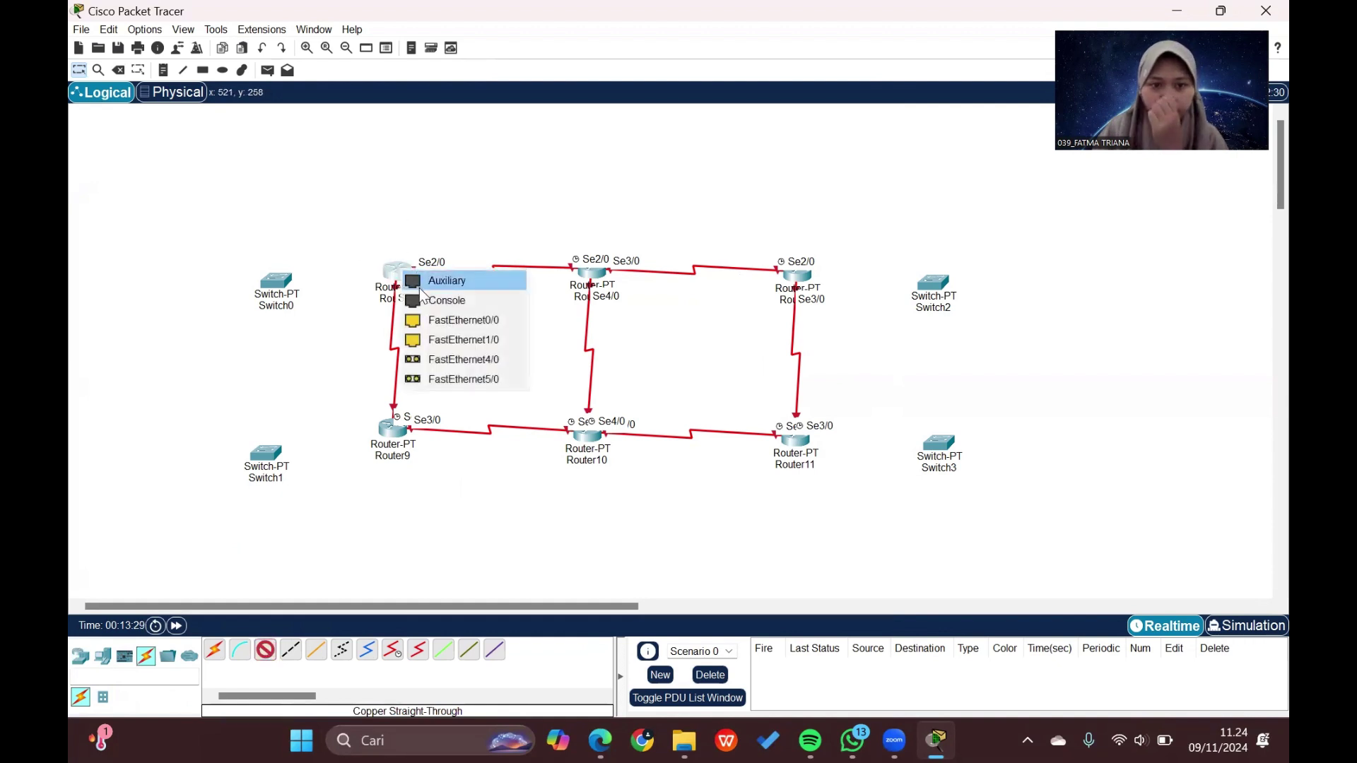
{"action": "left_click", "coordinate": [435, 320]}
{"action": "left_click", "coordinate": [277, 277]}
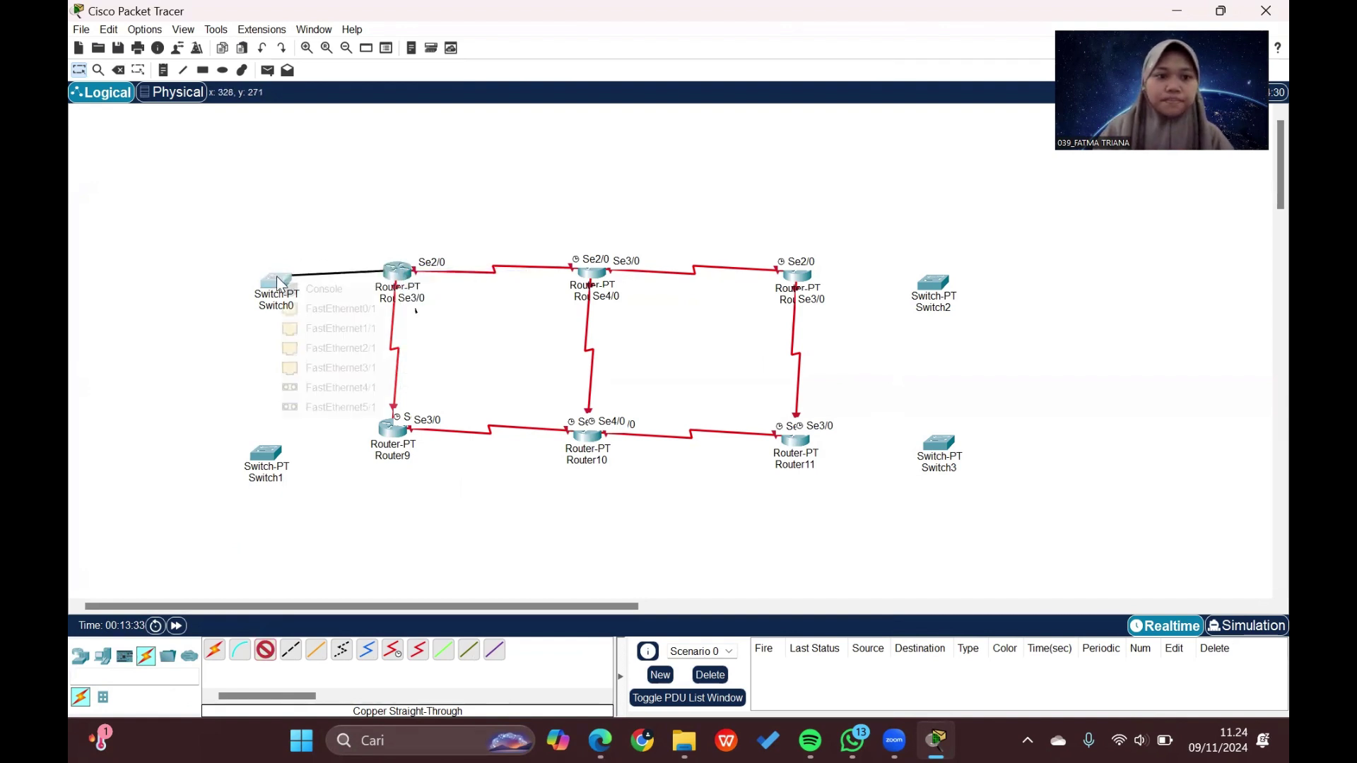
{"action": "left_click", "coordinate": [320, 311]}
Step: Connect Router9 FastEthernet0/0 to Switch1 FastEthernet0/1 with a Copper Straight-Through cable
{"action": "left_click", "coordinate": [266, 648]}
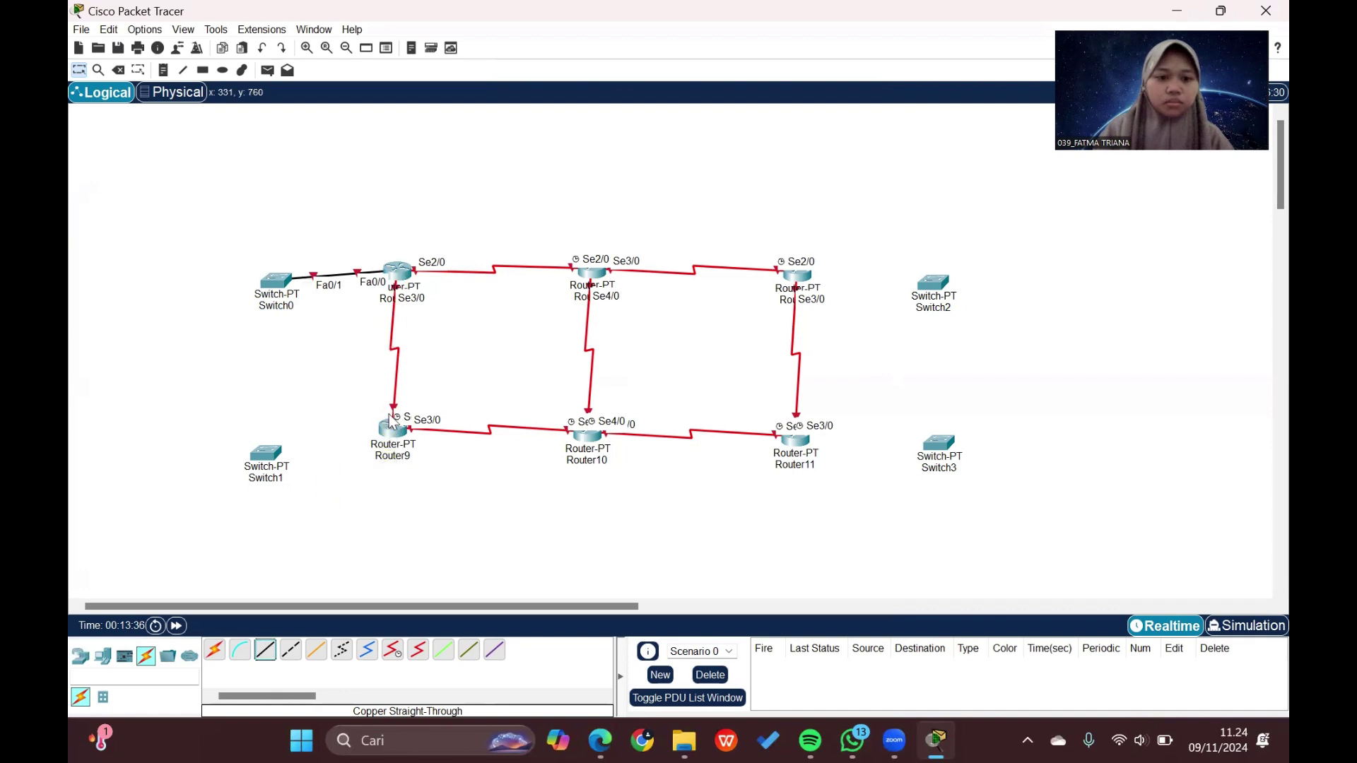
{"action": "left_click", "coordinate": [265, 648]}
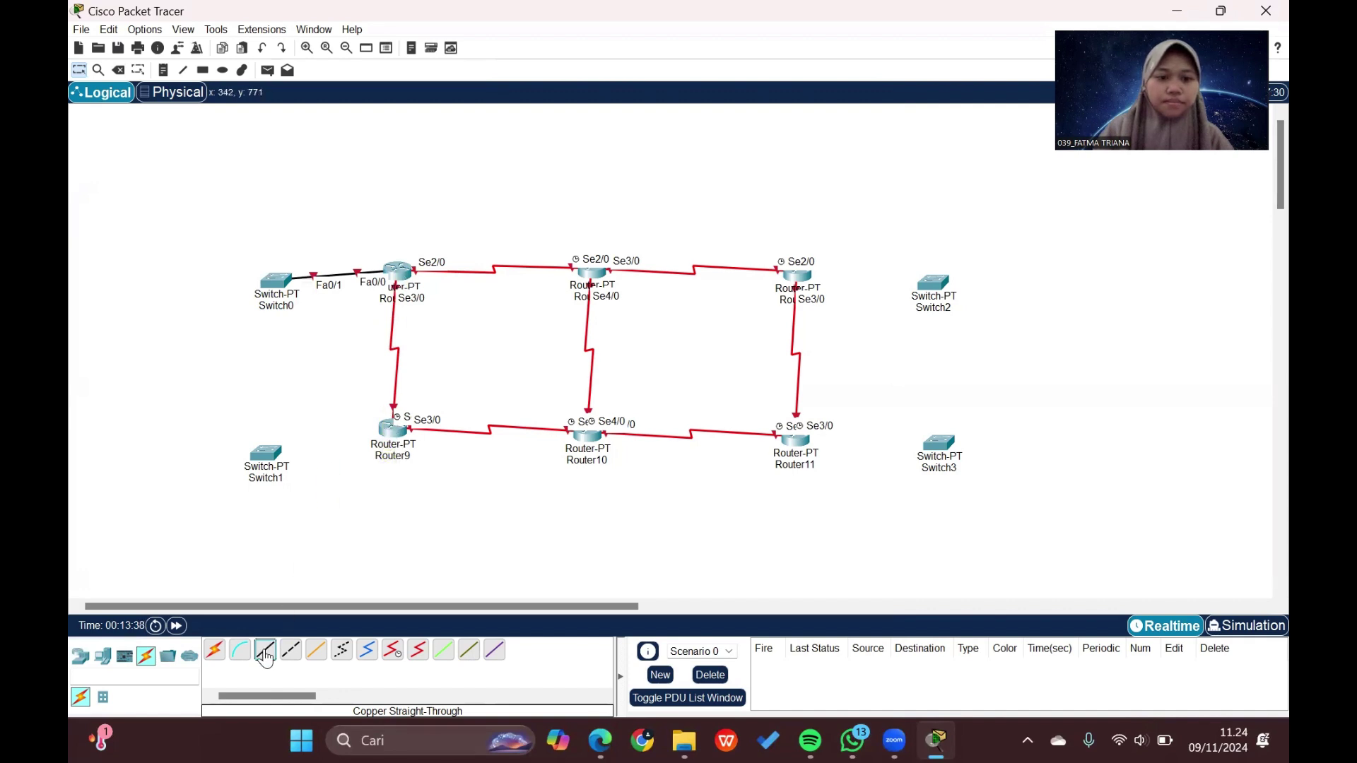
{"action": "left_click", "coordinate": [390, 430]}
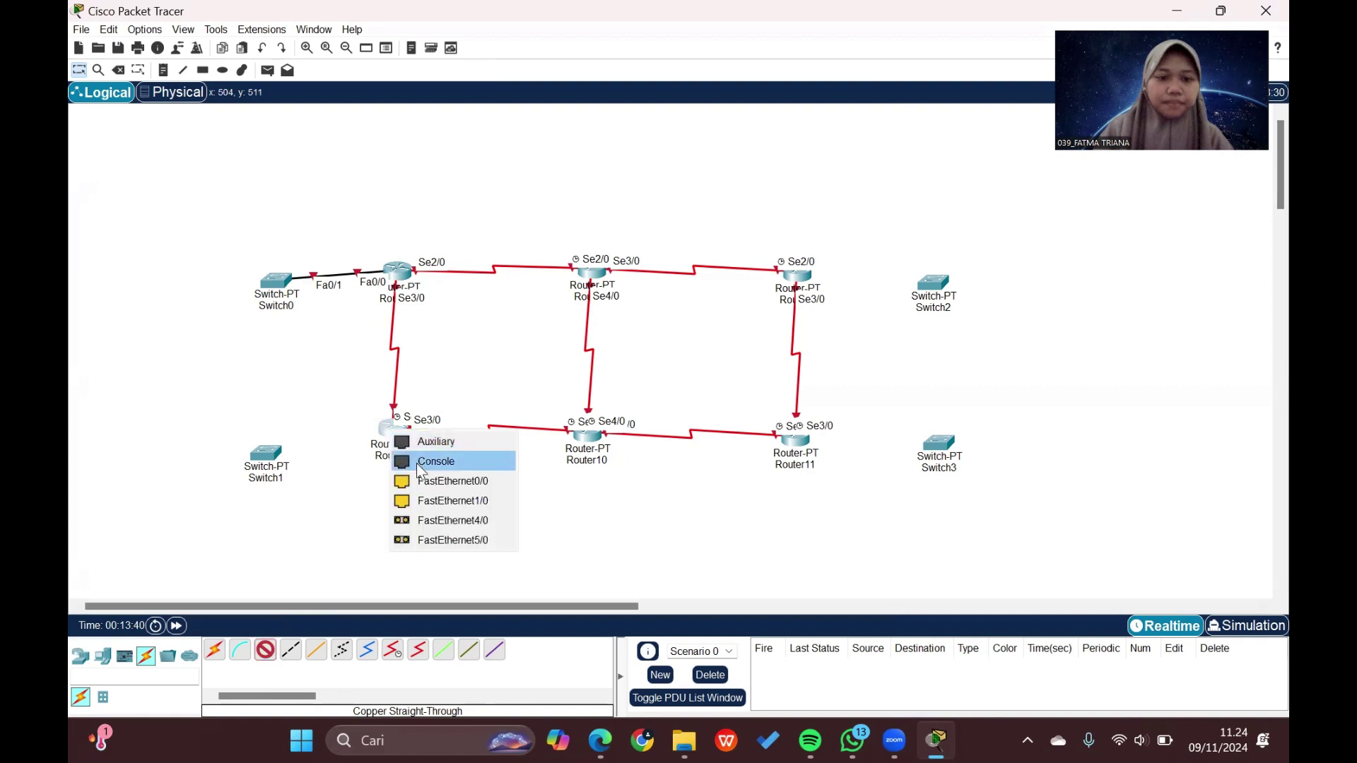
{"action": "left_click", "coordinate": [424, 480]}
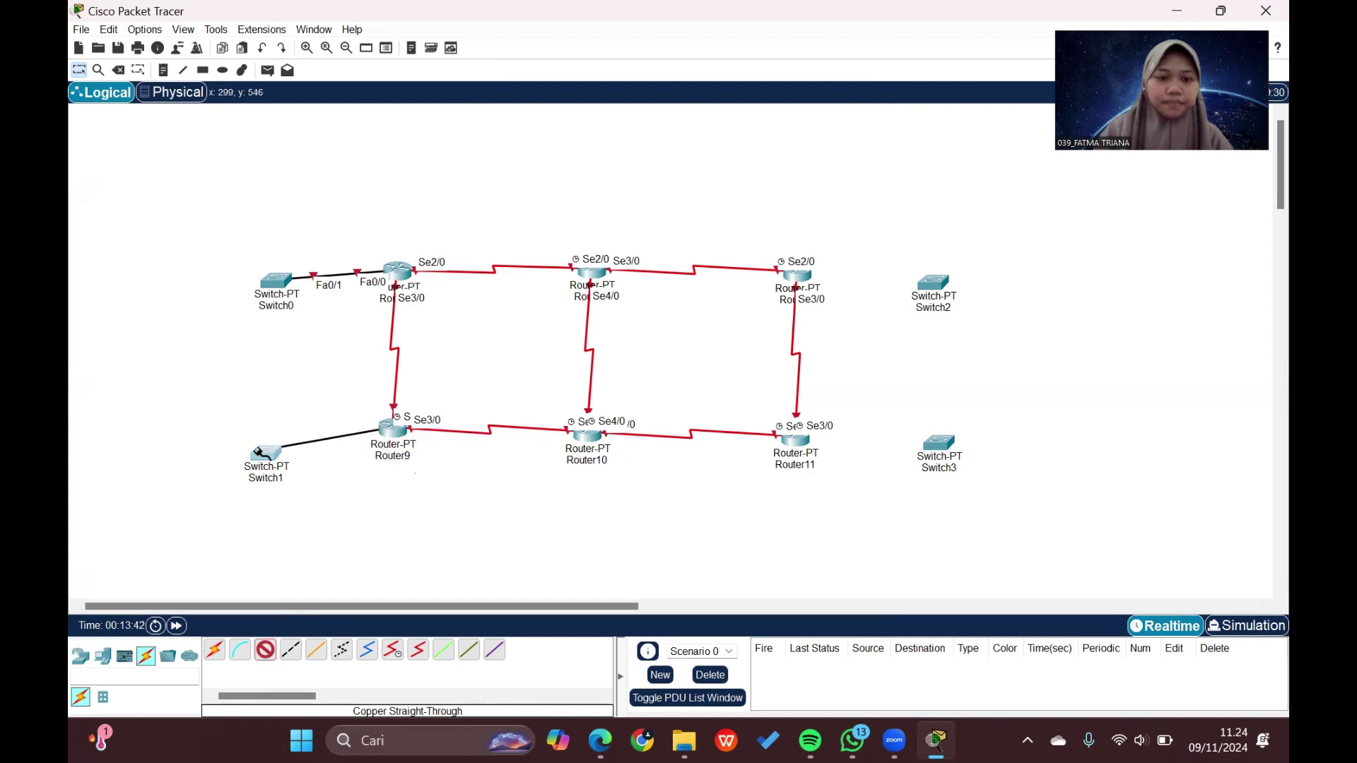
{"action": "left_click", "coordinate": [261, 456]}
{"action": "left_click", "coordinate": [314, 488]}
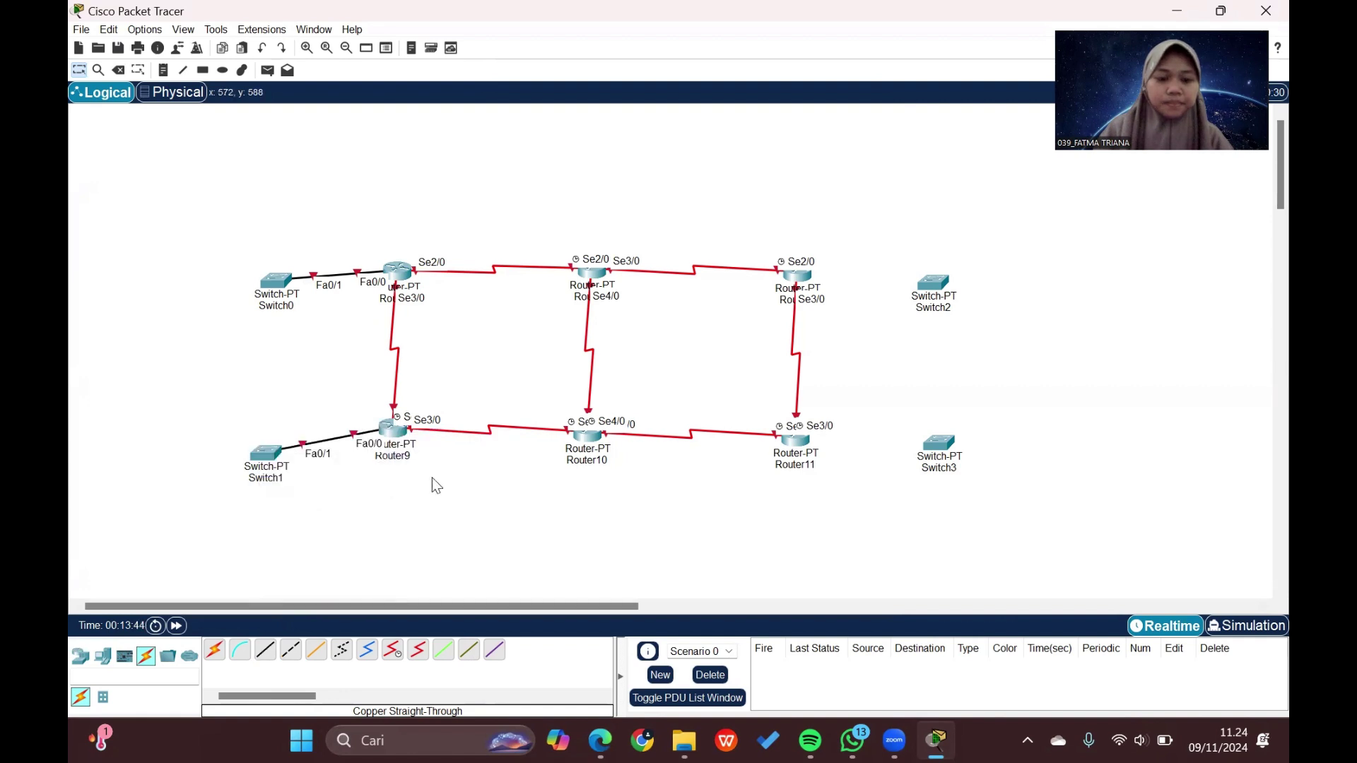
Step: Connect Router8 FastEthernet0/0 to Switch2 FastEthernet0/1 with a Copper Straight-Through cable
{"action": "scroll", "coordinate": [430, 483], "scroll_direction": "right", "scroll_amount": 5}
{"action": "left_click", "coordinate": [267, 656]}
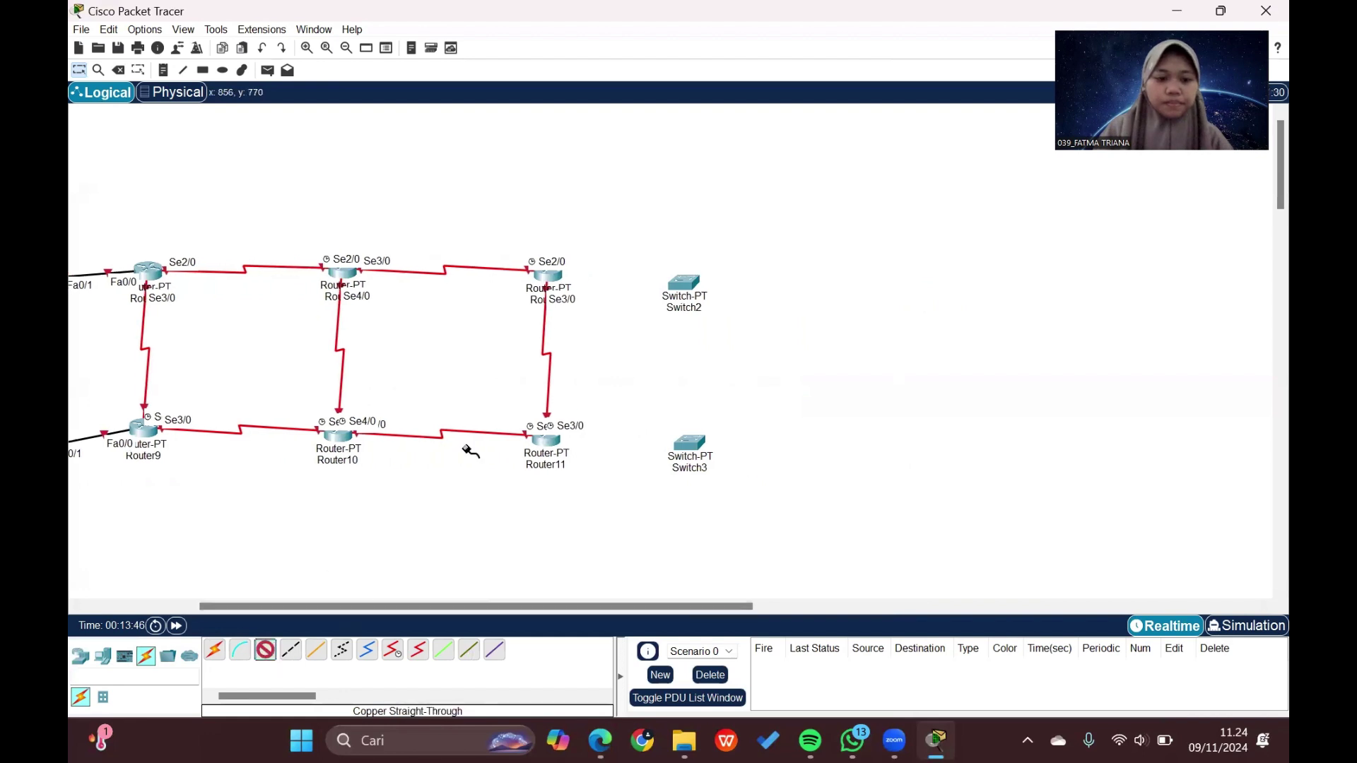
{"action": "left_click", "coordinate": [545, 279]}
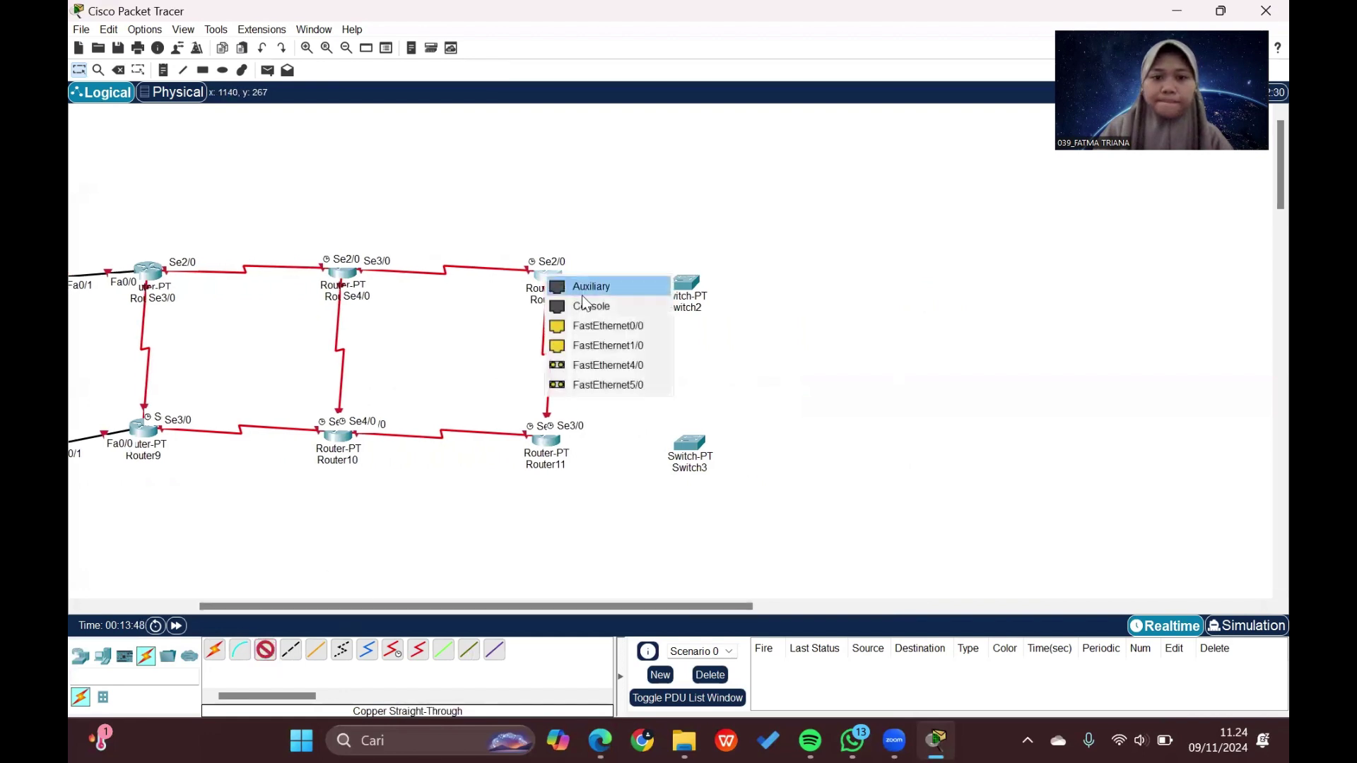
{"action": "left_click", "coordinate": [585, 326]}
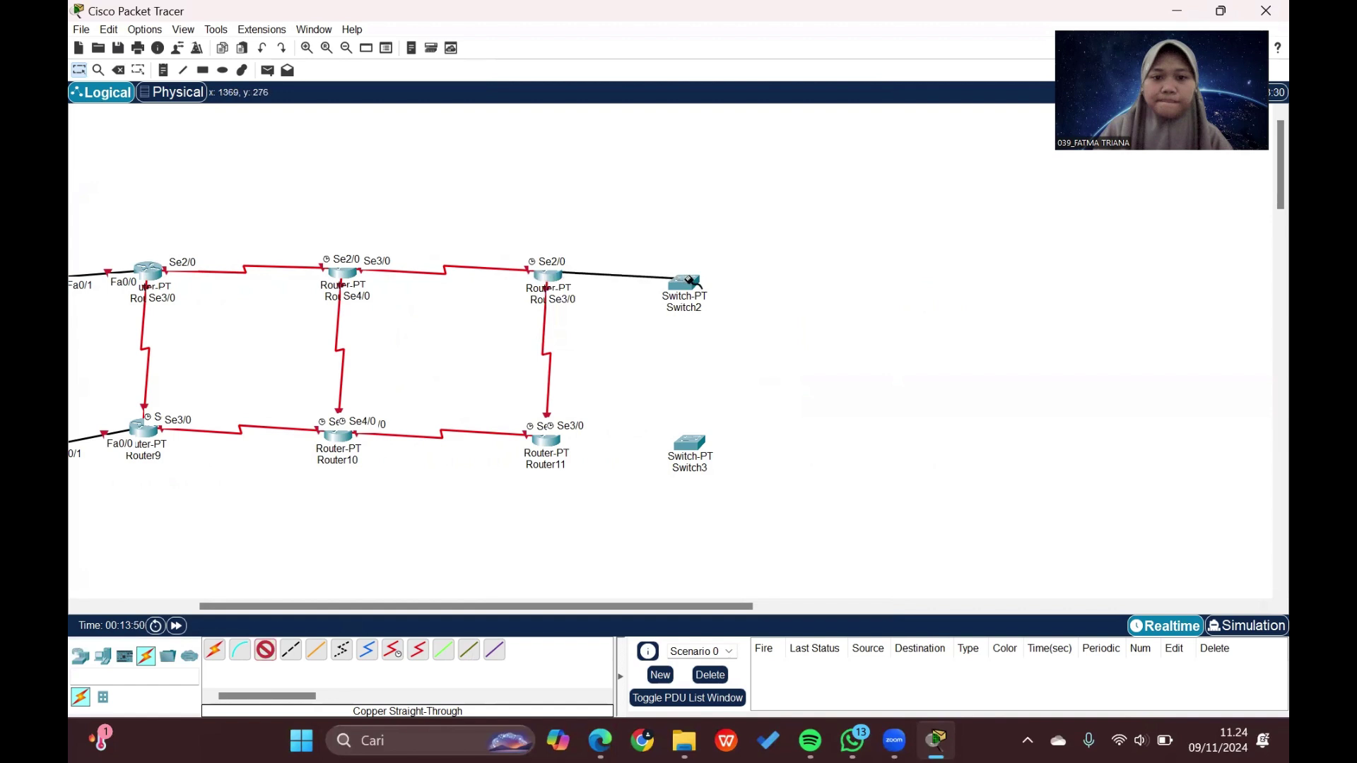
{"action": "left_click", "coordinate": [687, 282]}
{"action": "left_click", "coordinate": [704, 321]}
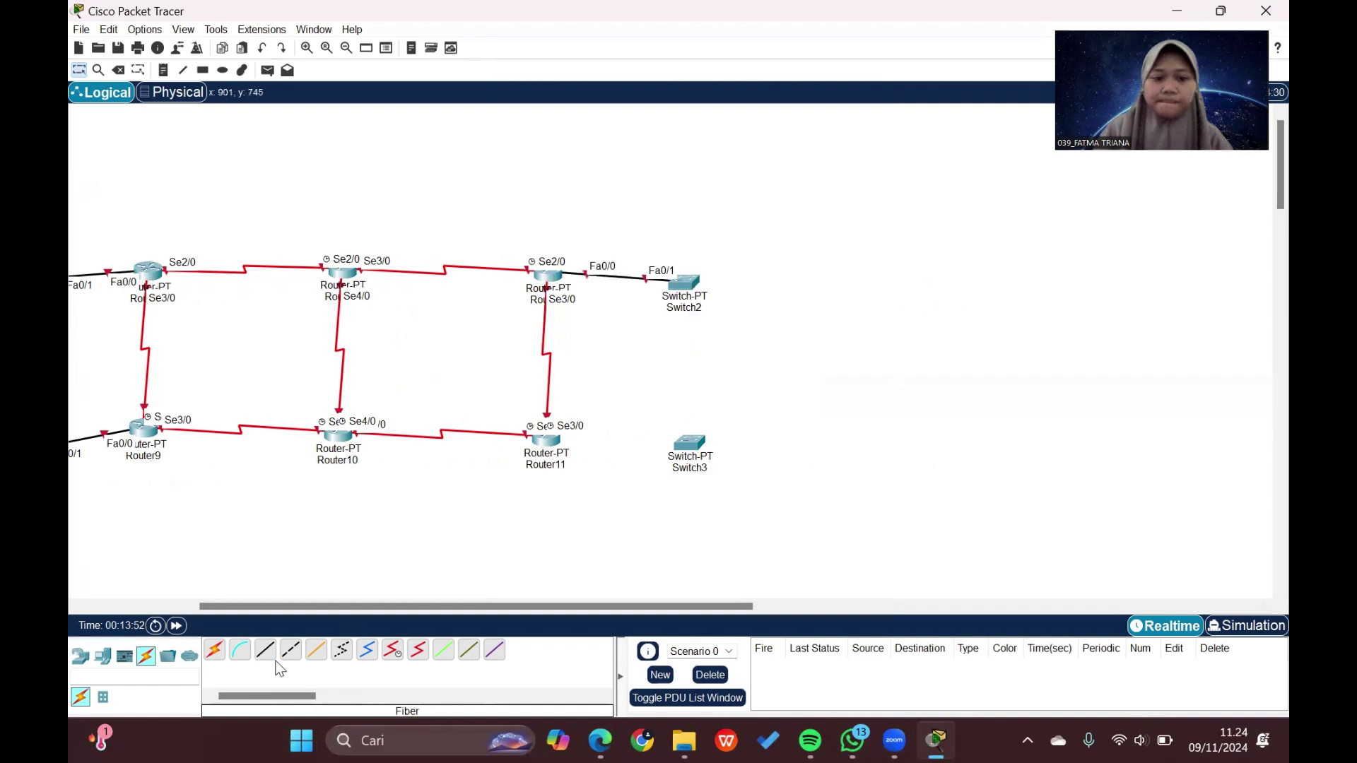
Step: Connect Router11 FastEthernet0/0 to Switch3 FastEthernet0/1 with a Copper Straight-Through cable
{"action": "left_click", "coordinate": [545, 439]}
{"action": "left_click", "coordinate": [583, 496]}
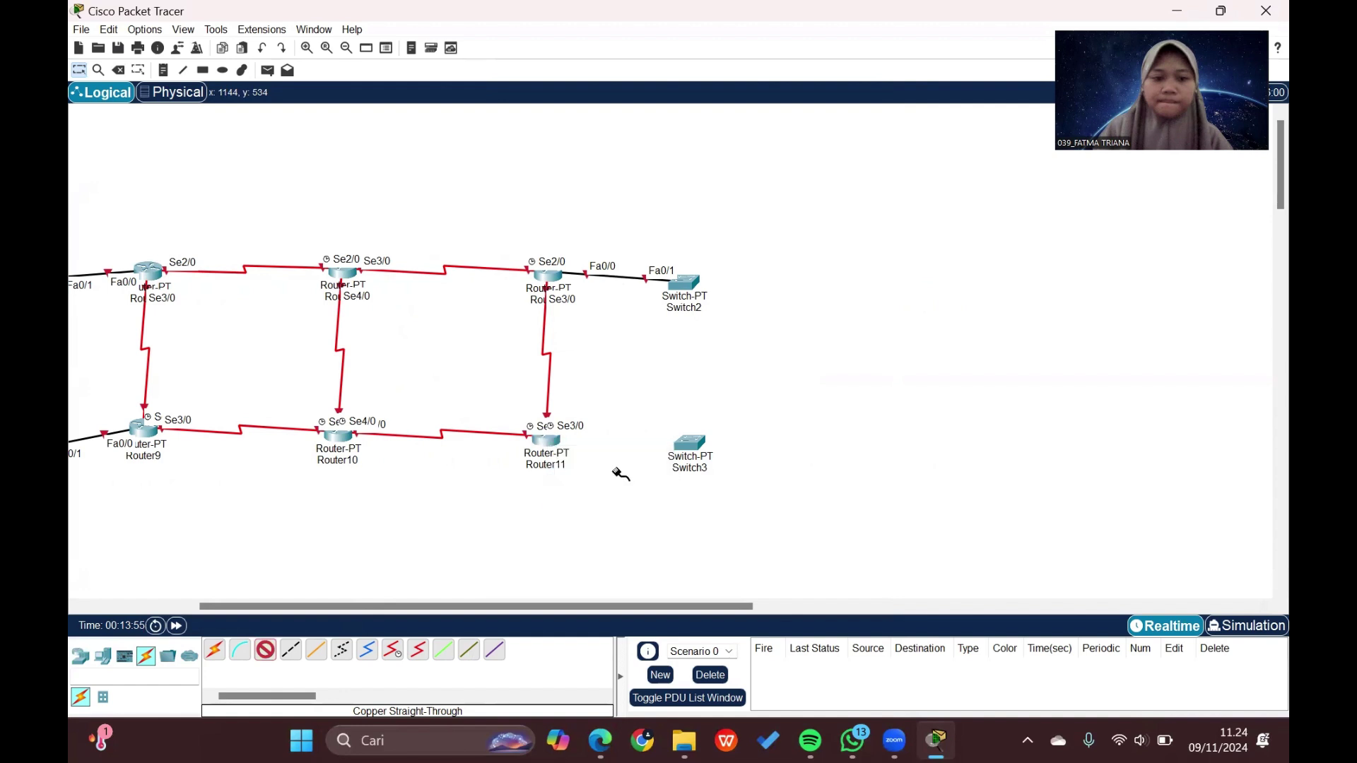
{"action": "left_click", "coordinate": [693, 443]}
{"action": "left_click", "coordinate": [705, 477]}
Step: Reposition Switch1, Switch0, Switch2 and Switch3 slightly so each lines up roughly level with its connected router
{"action": "scroll", "coordinate": [642, 478], "scroll_direction": "left", "scroll_amount": 5}
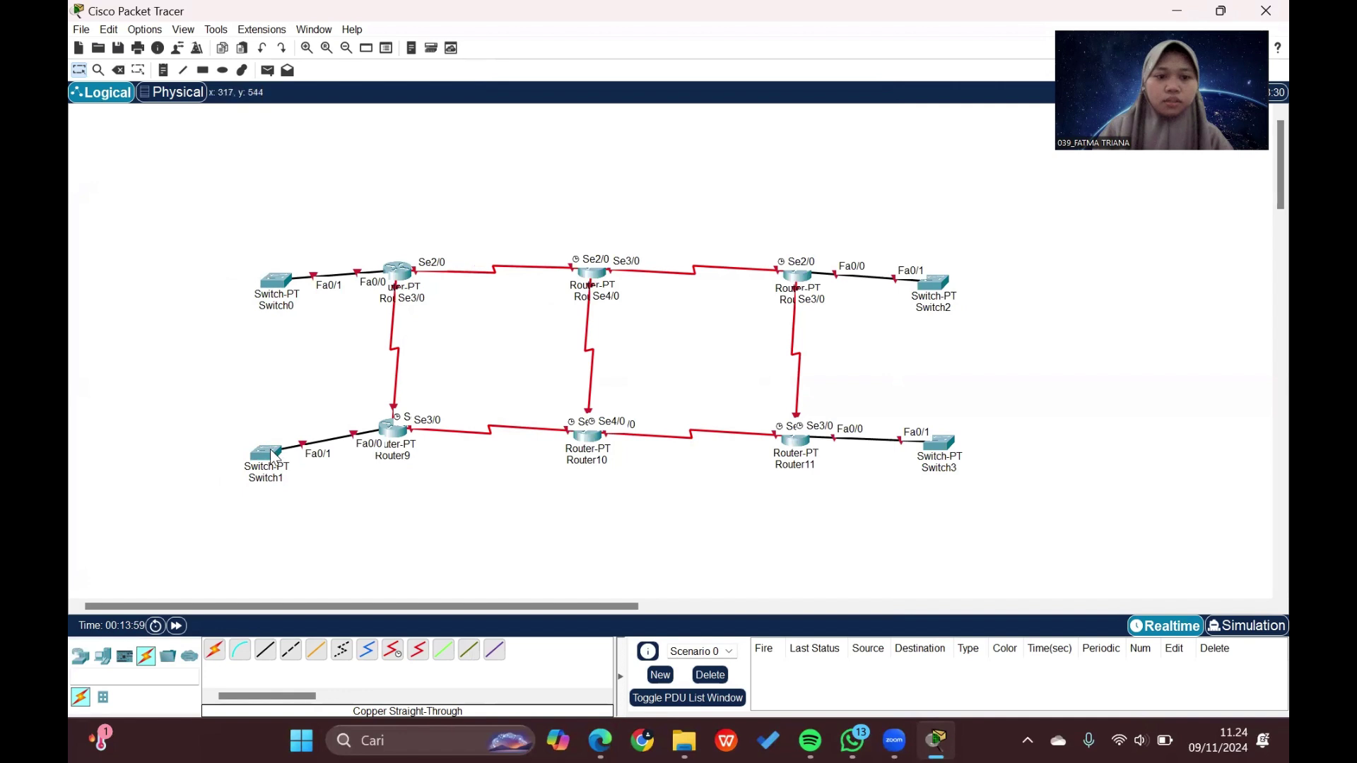
{"action": "left_click_drag", "start_coordinate": [272, 455], "coordinate": [279, 437]}
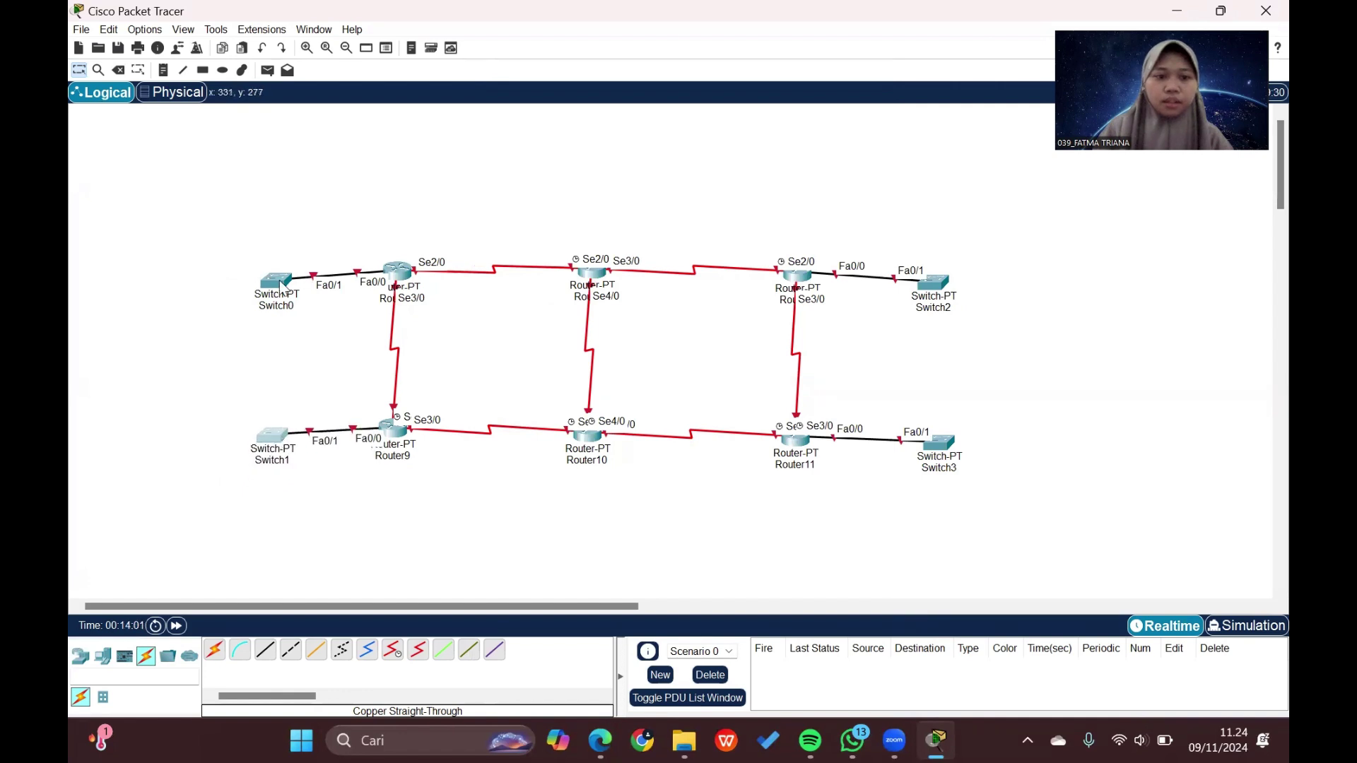
{"action": "left_click_drag", "start_coordinate": [281, 289], "coordinate": [280, 272]}
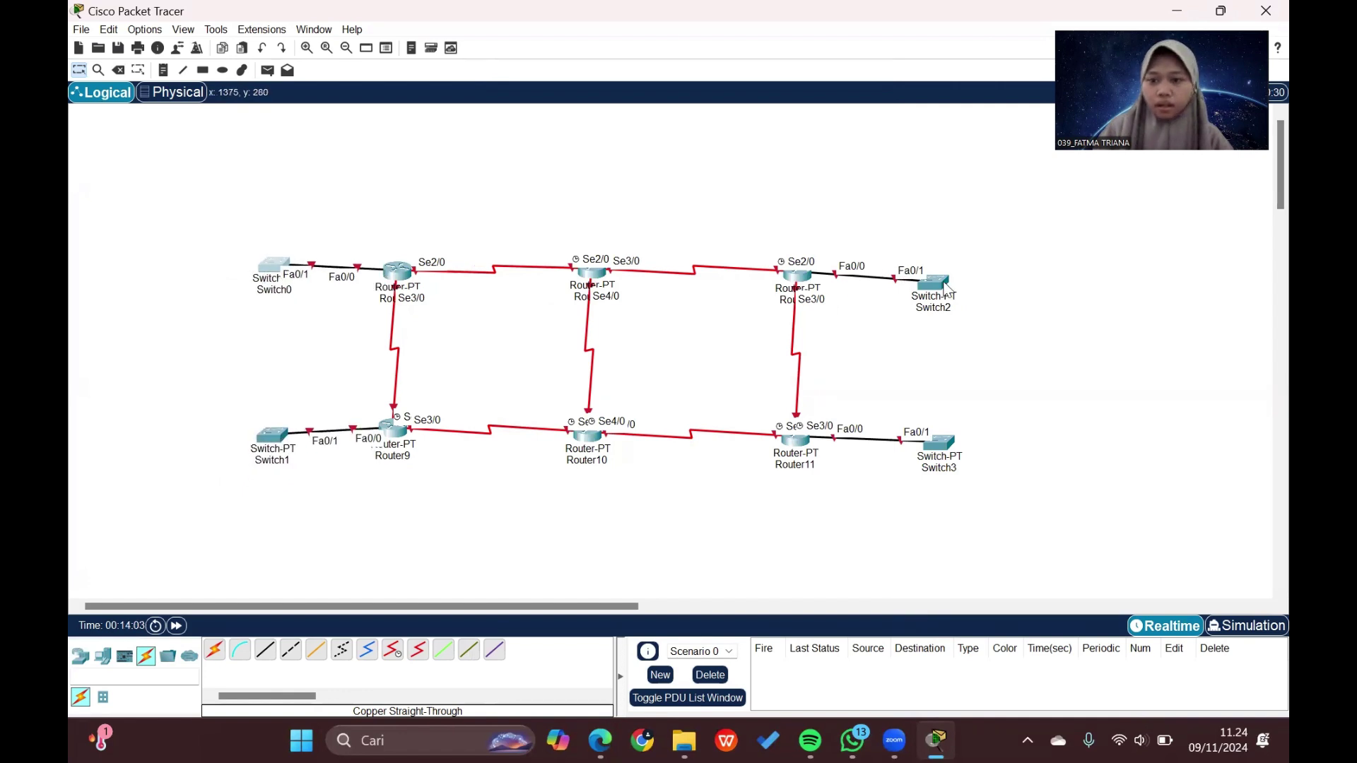
{"action": "left_click_drag", "start_coordinate": [945, 286], "coordinate": [954, 275]}
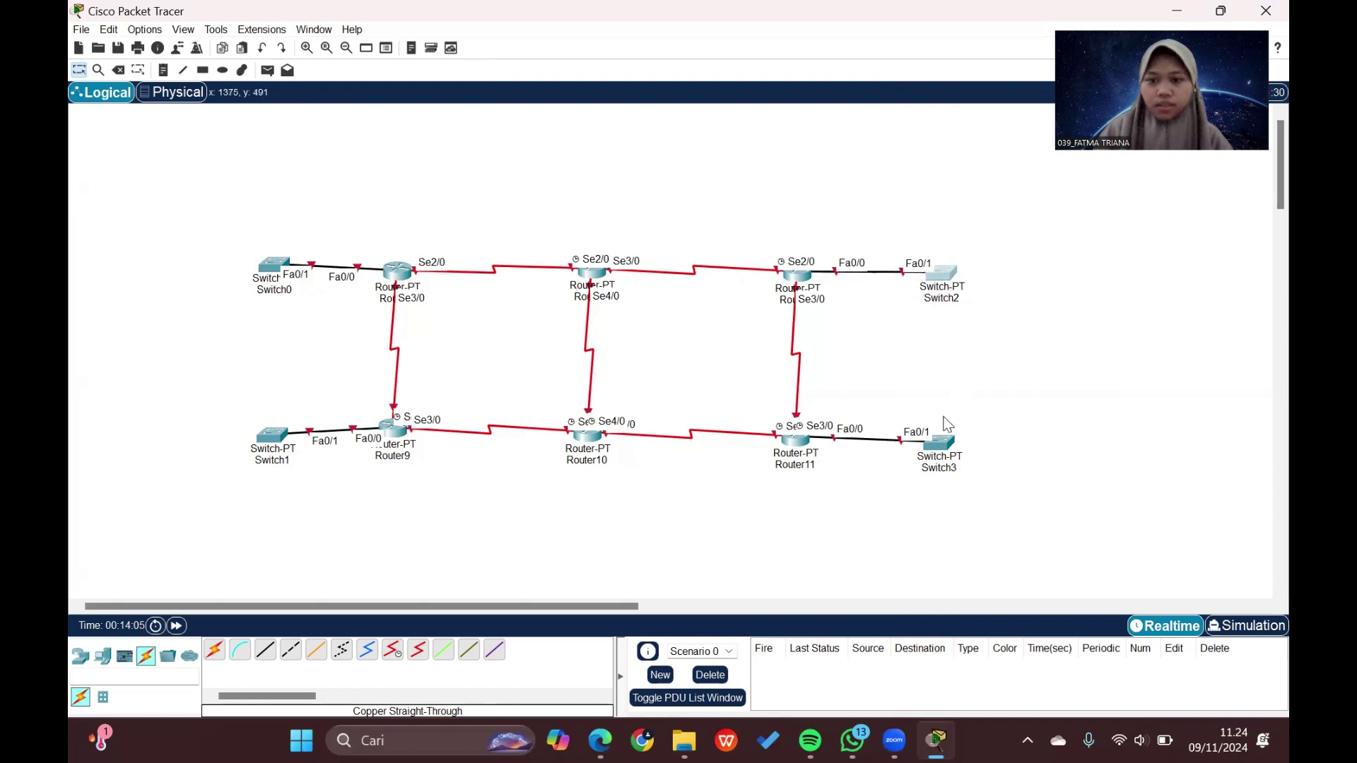
{"action": "left_click_drag", "start_coordinate": [942, 439], "coordinate": [947, 441]}
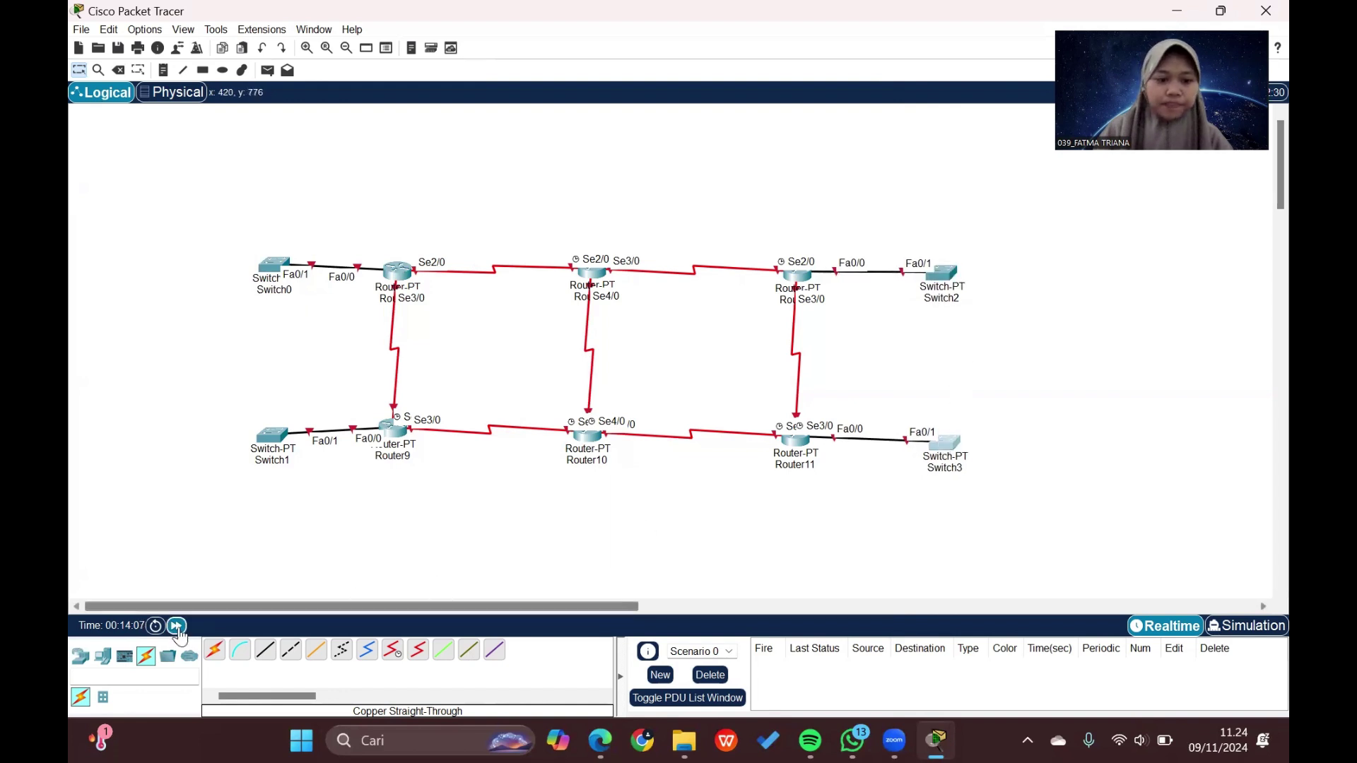
Step: Place four PC-PT devices in a column on the outer side of Switch0 and Switch1, two per switch
{"action": "left_click", "coordinate": [103, 656]}
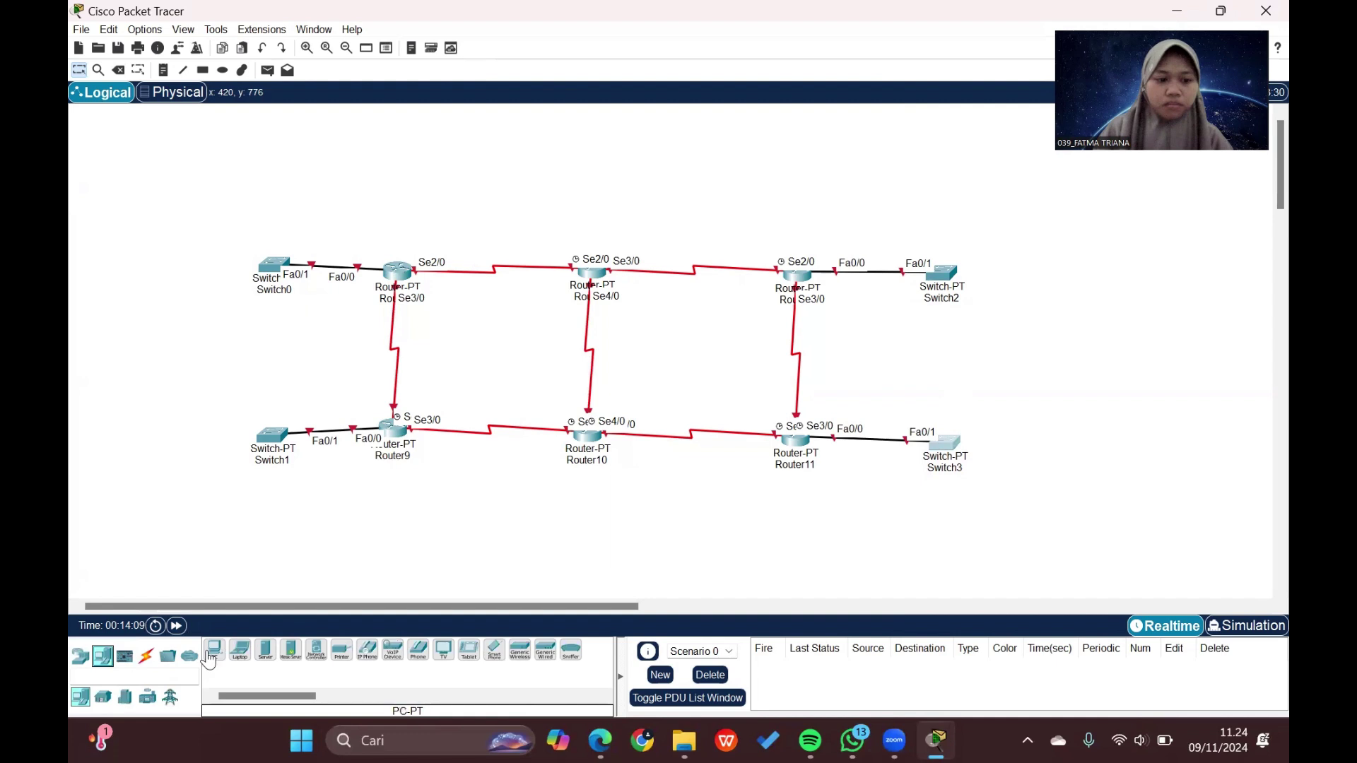
{"action": "left_click_drag", "start_coordinate": [209, 660], "coordinate": [205, 229]}
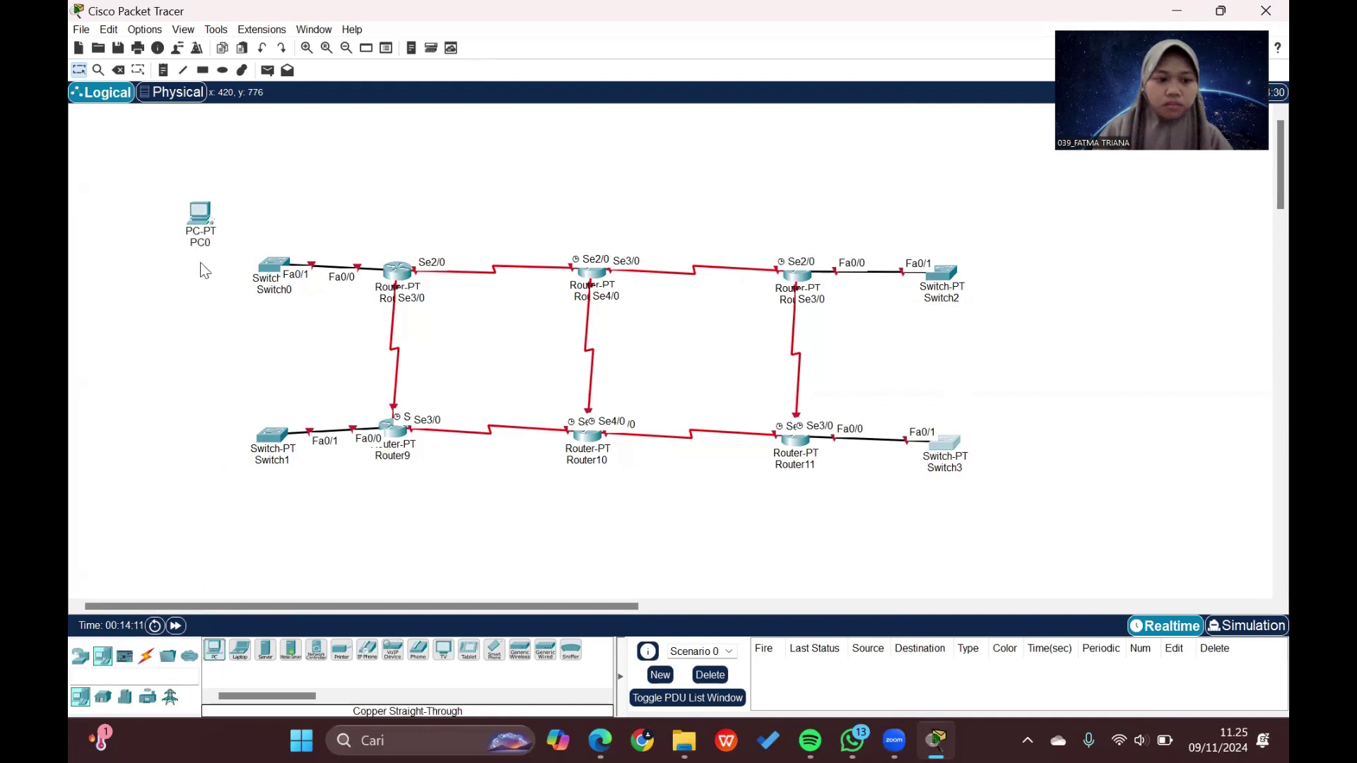
{"action": "left_click_drag", "start_coordinate": [214, 649], "coordinate": [195, 290]}
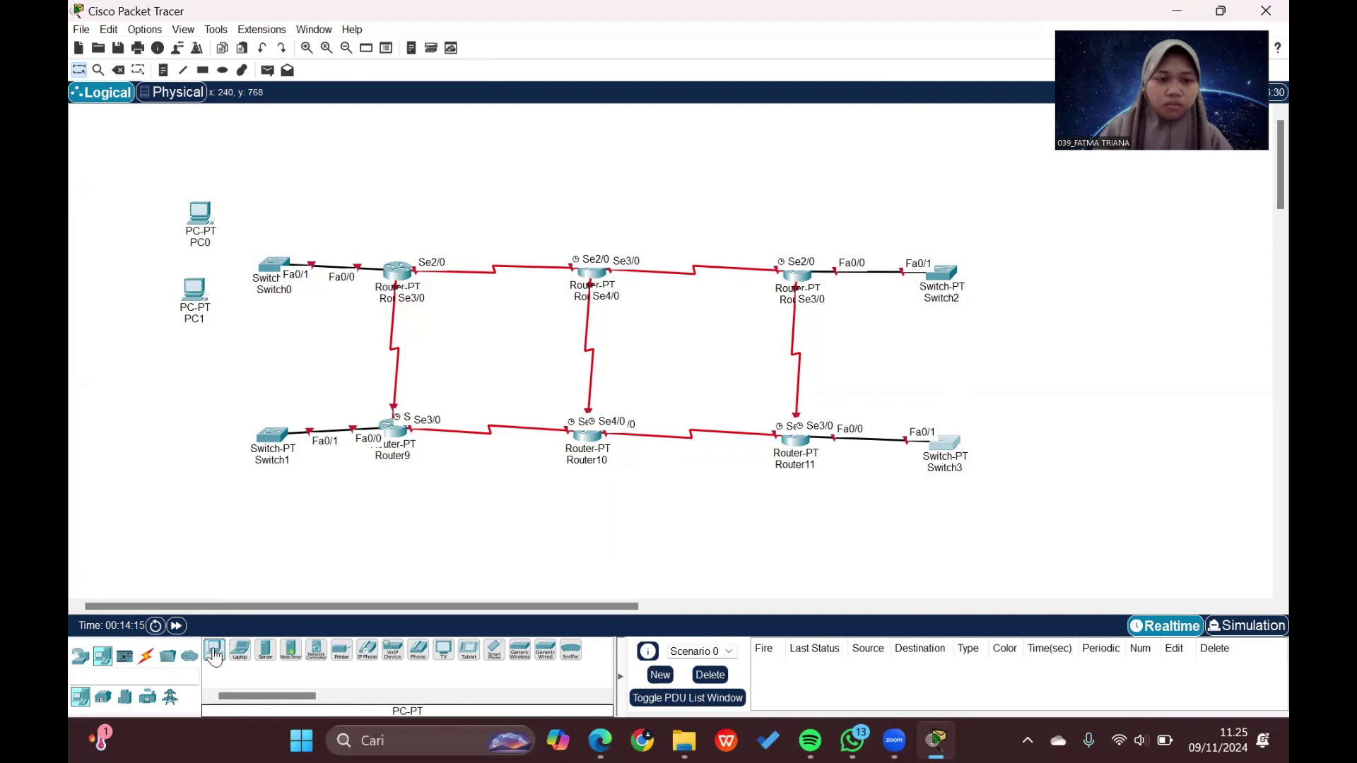
{"action": "left_click_drag", "start_coordinate": [214, 649], "coordinate": [192, 400]}
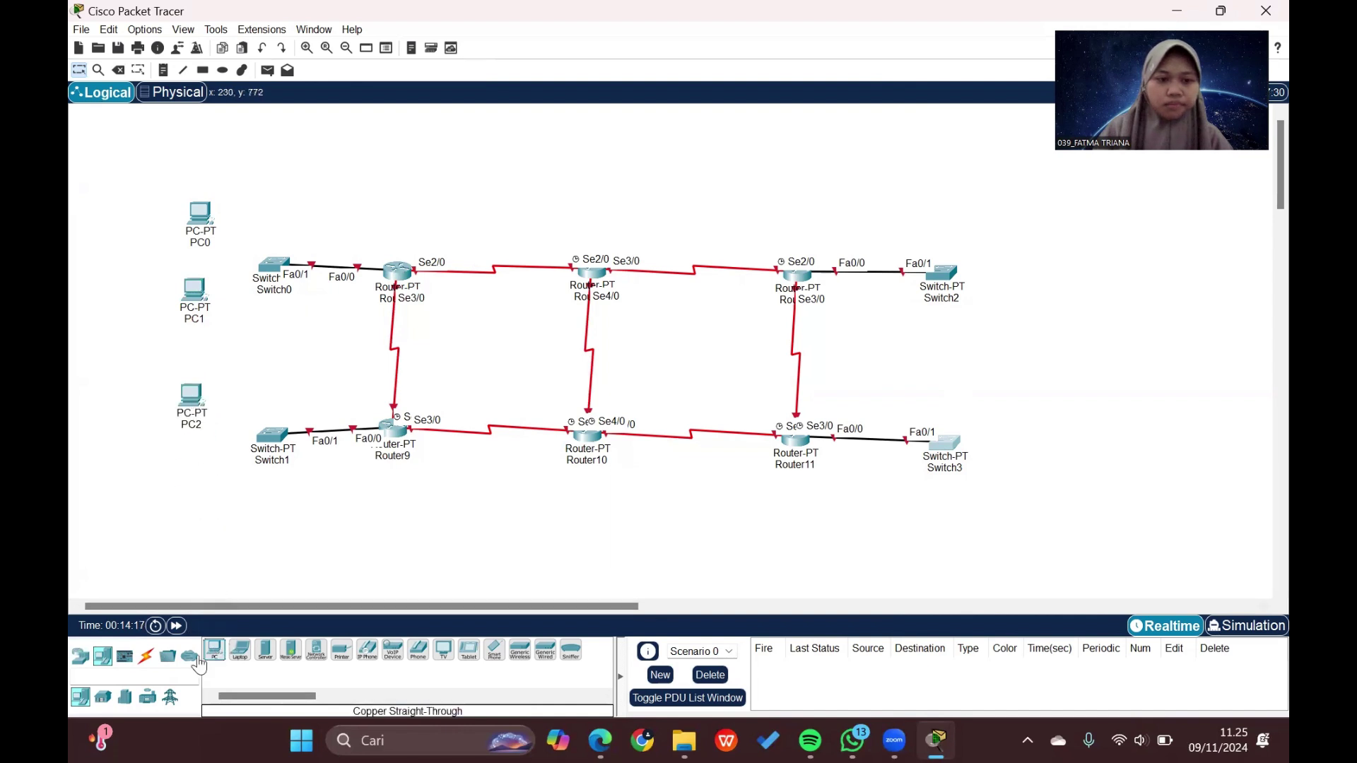
{"action": "left_click_drag", "start_coordinate": [214, 648], "coordinate": [203, 538]}
{"action": "left_click_drag", "start_coordinate": [189, 478], "coordinate": [188, 487]}
Step: Place four PC-PT devices in a column on the outer side of Switch2 and Switch3, two per switch
{"action": "scroll", "coordinate": [188, 491], "scroll_direction": "right", "scroll_amount": 5}
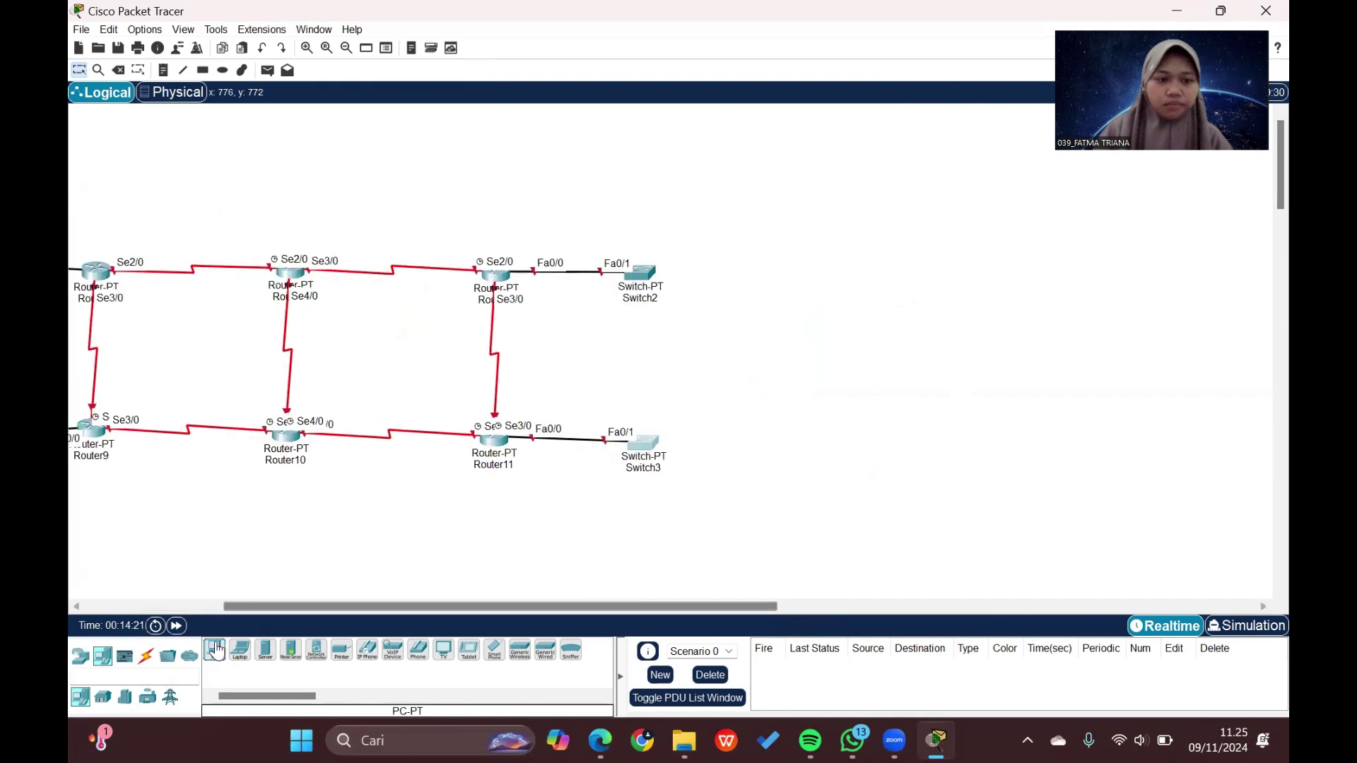
{"action": "left_click_drag", "start_coordinate": [215, 648], "coordinate": [743, 252]}
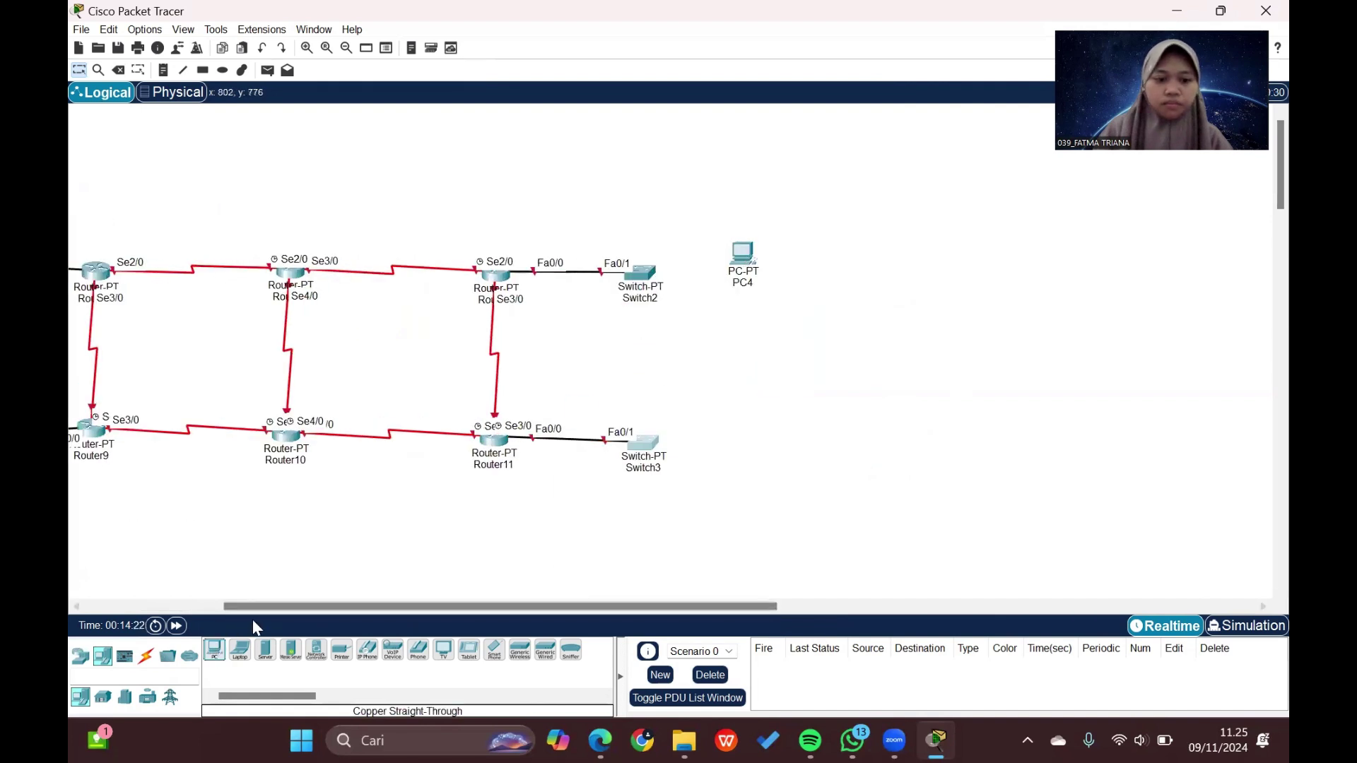
{"action": "left_click_drag", "start_coordinate": [214, 649], "coordinate": [676, 408]}
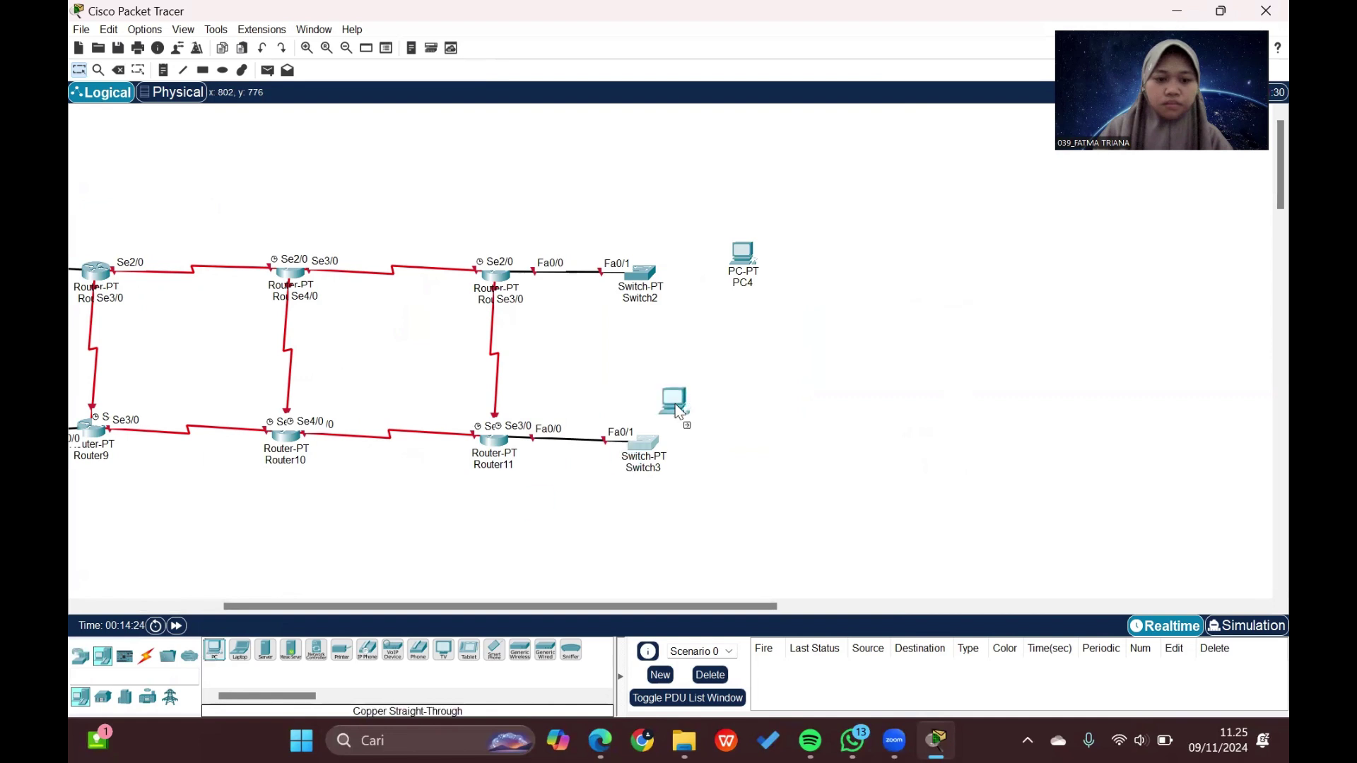
{"action": "left_click_drag", "start_coordinate": [729, 338], "coordinate": [731, 338]}
{"action": "left_click_drag", "start_coordinate": [214, 648], "coordinate": [841, 410]}
{"action": "left_click", "coordinate": [735, 424]}
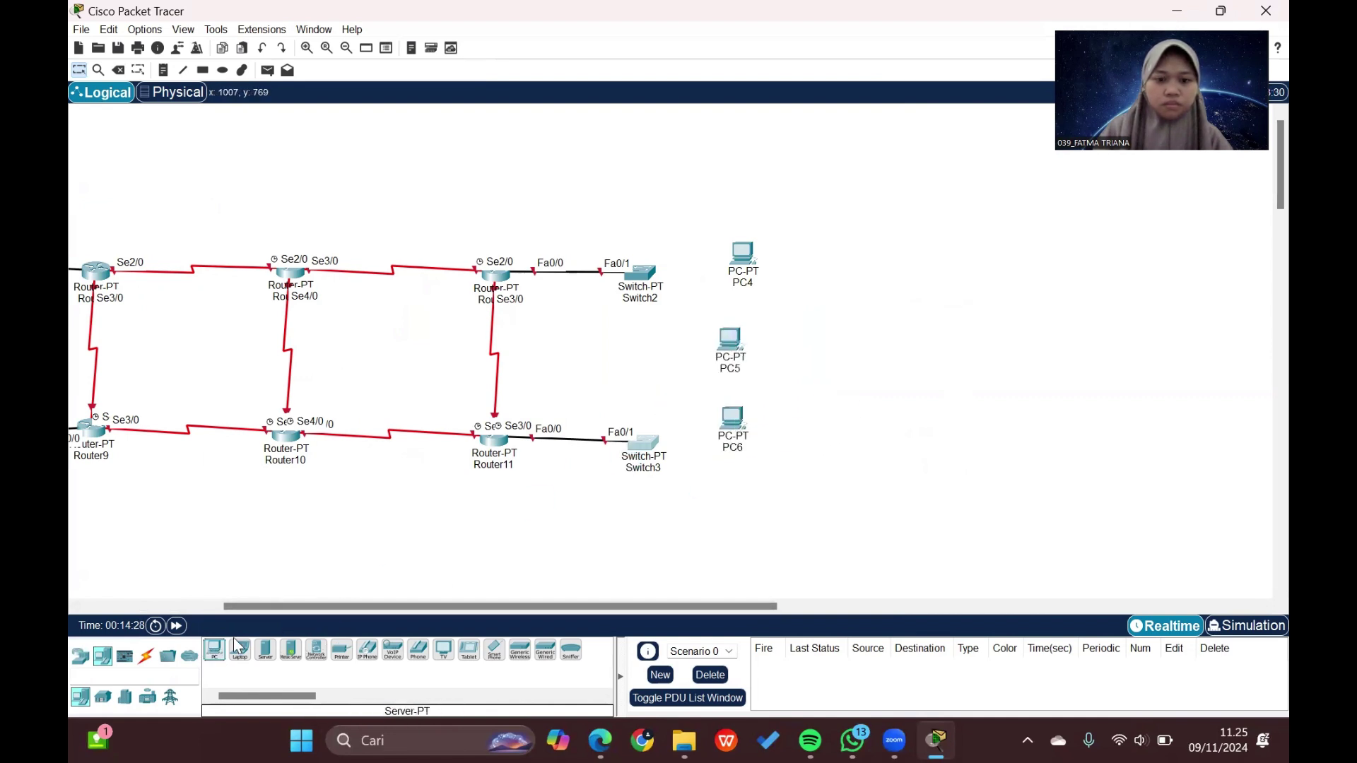
{"action": "left_click", "coordinate": [215, 649]}
{"action": "left_click", "coordinate": [736, 499]}
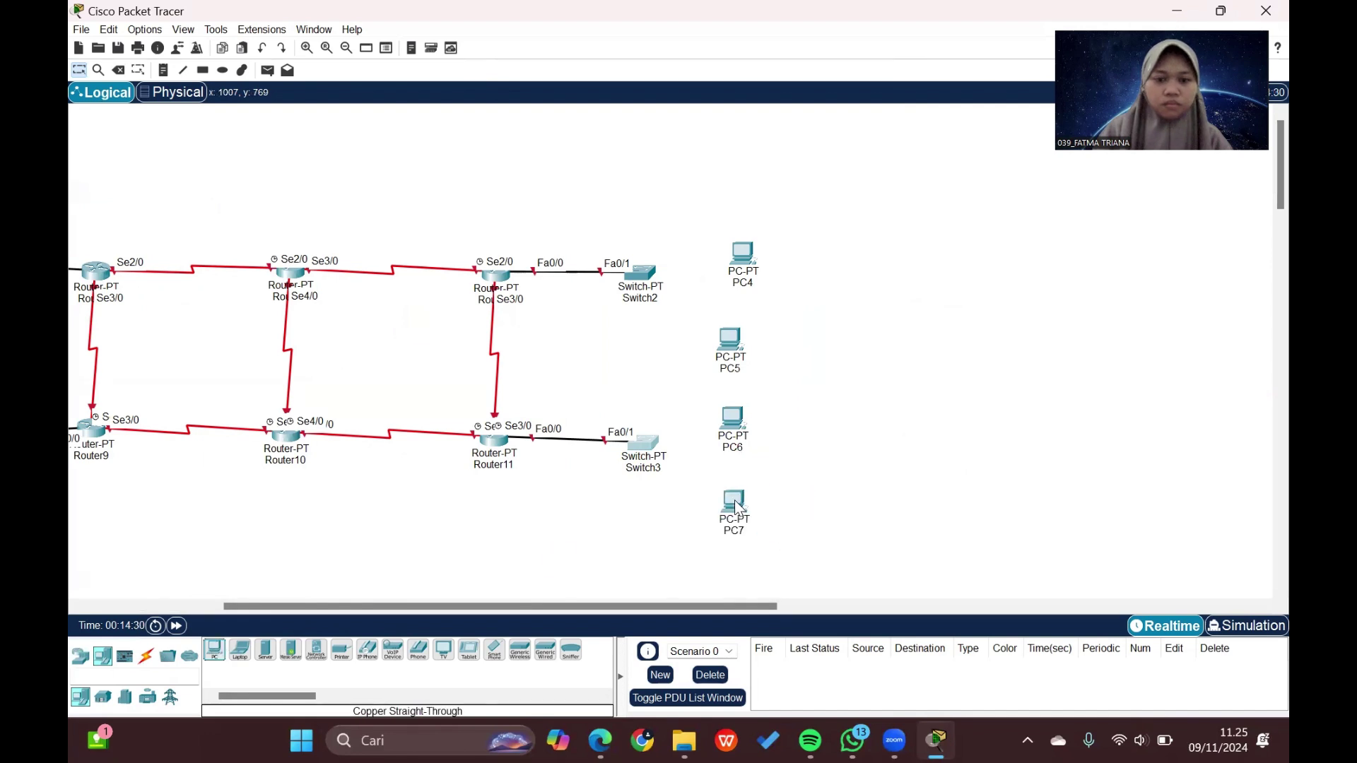
Step: Connect Switch0 FastEthernet1/1 to PC0 FastEthernet0 with a Copper Straight-Through cable
{"action": "scroll", "coordinate": [736, 504], "scroll_direction": "left", "scroll_amount": 5}
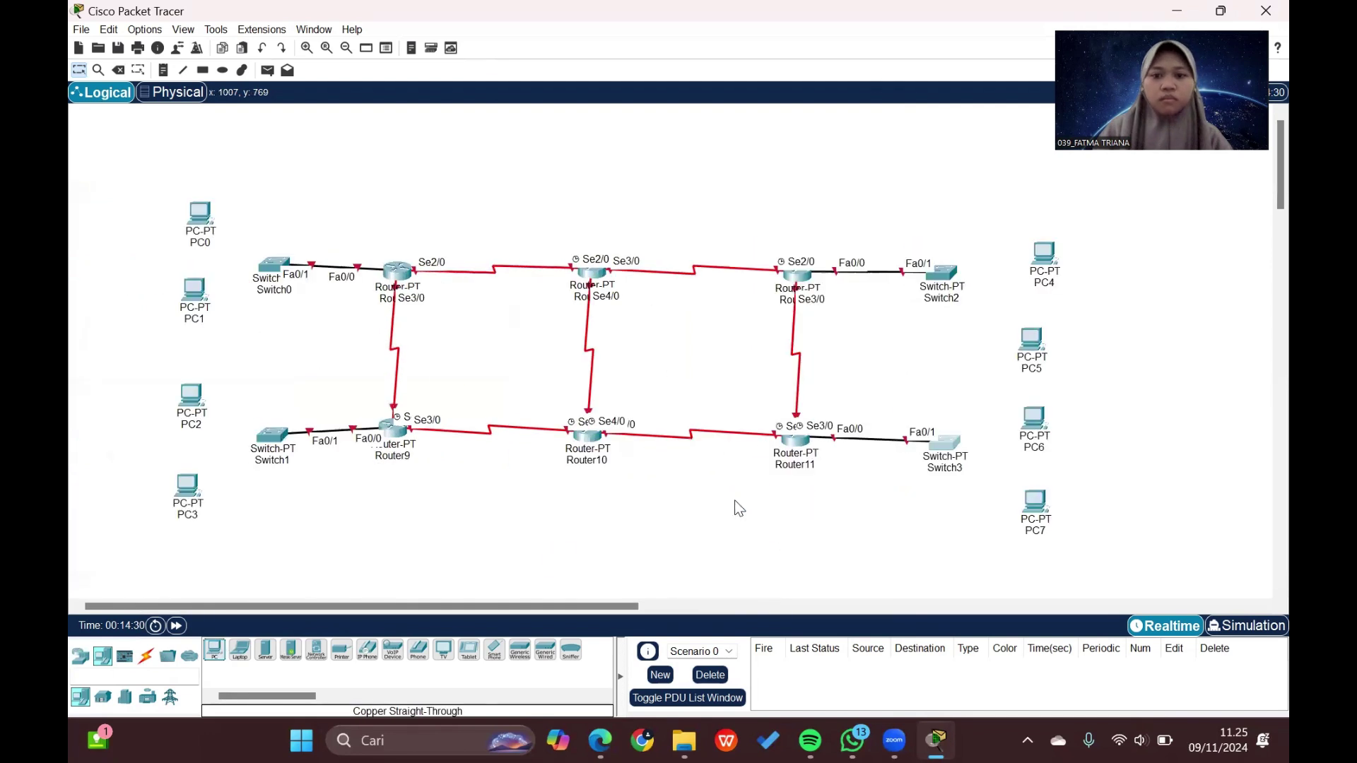
{"action": "left_click", "coordinate": [145, 656]}
{"action": "left_click", "coordinate": [262, 651]}
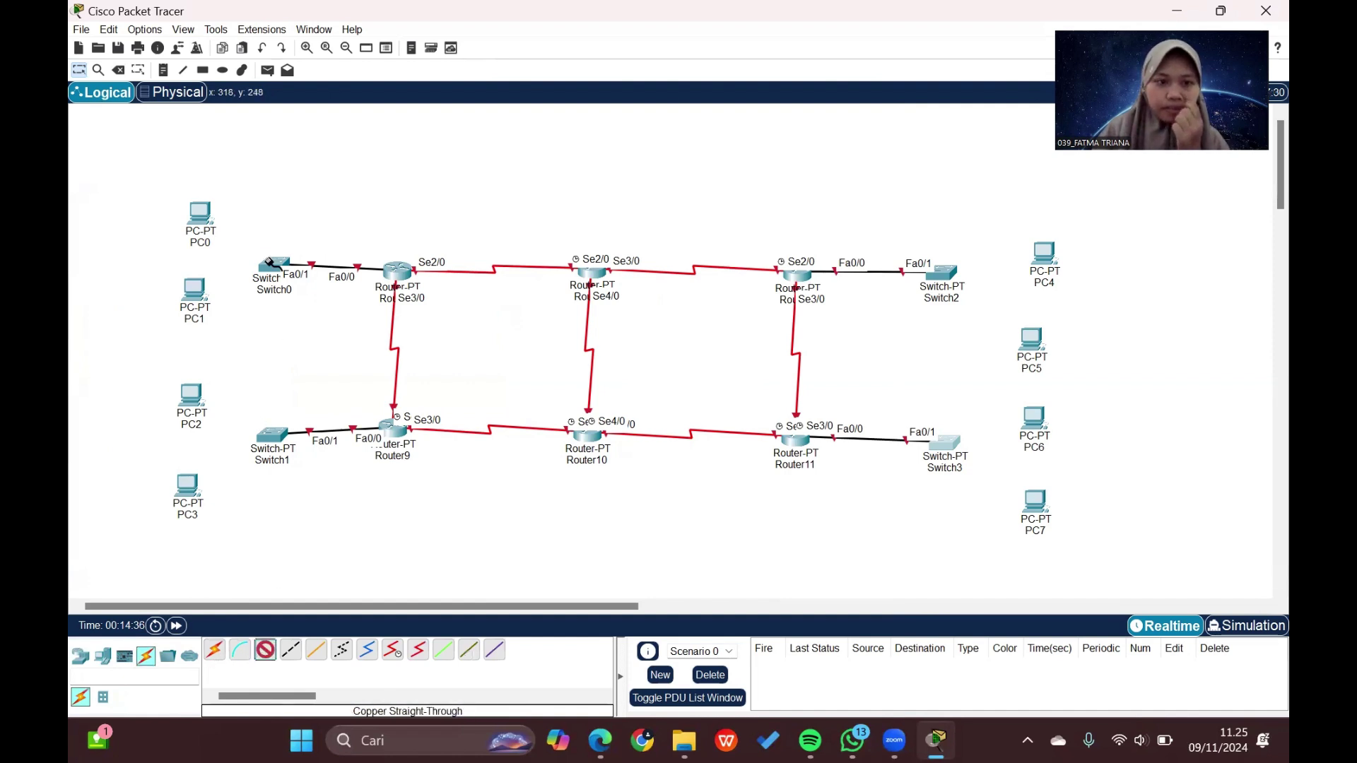
{"action": "left_click", "coordinate": [272, 263]}
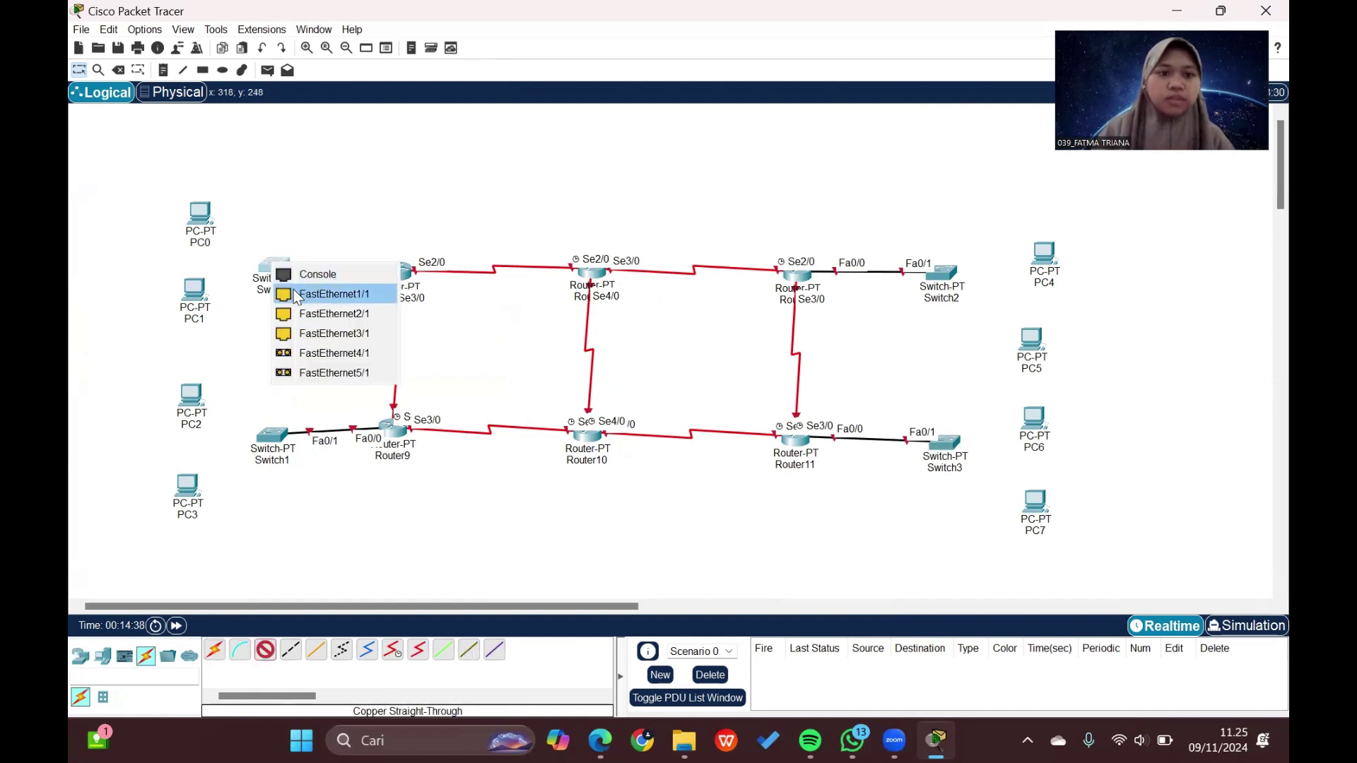
{"action": "left_click", "coordinate": [320, 293]}
{"action": "left_click", "coordinate": [194, 210]}
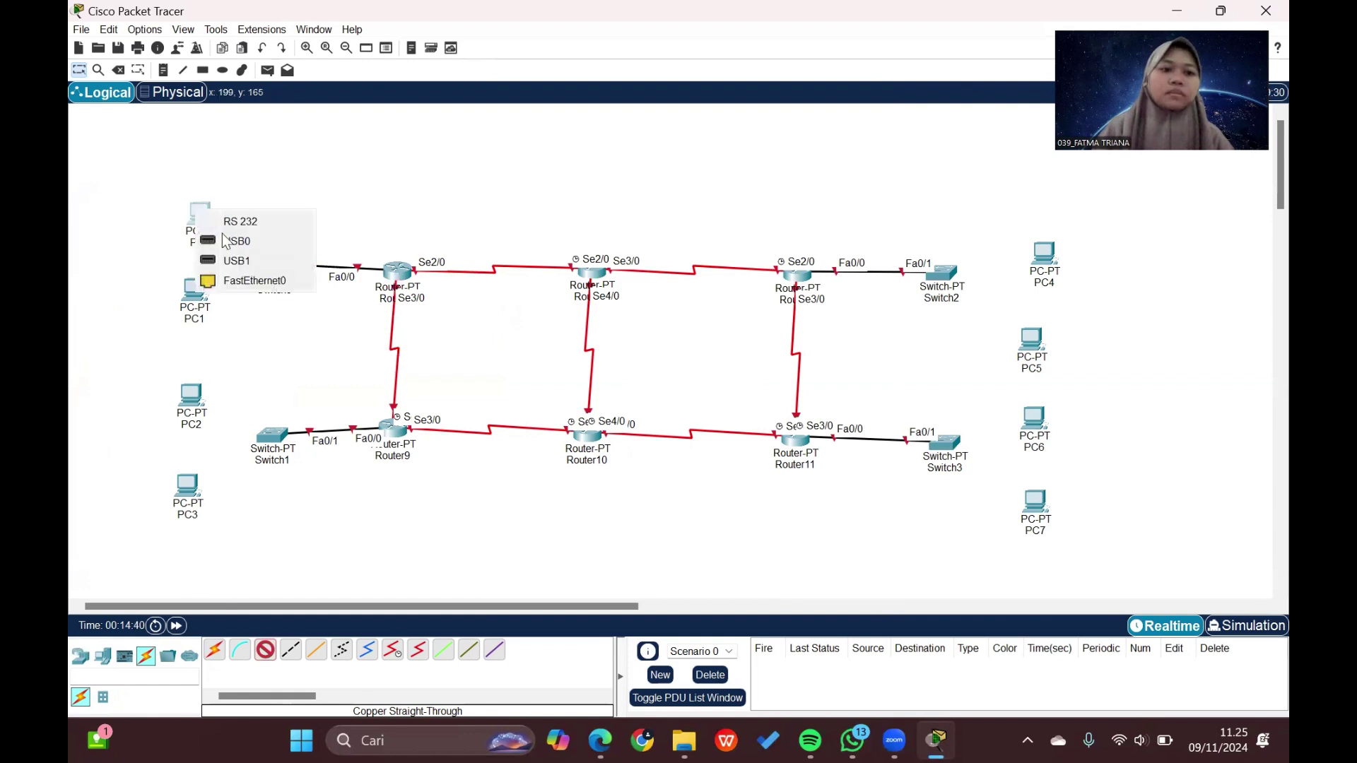
{"action": "left_click", "coordinate": [240, 274]}
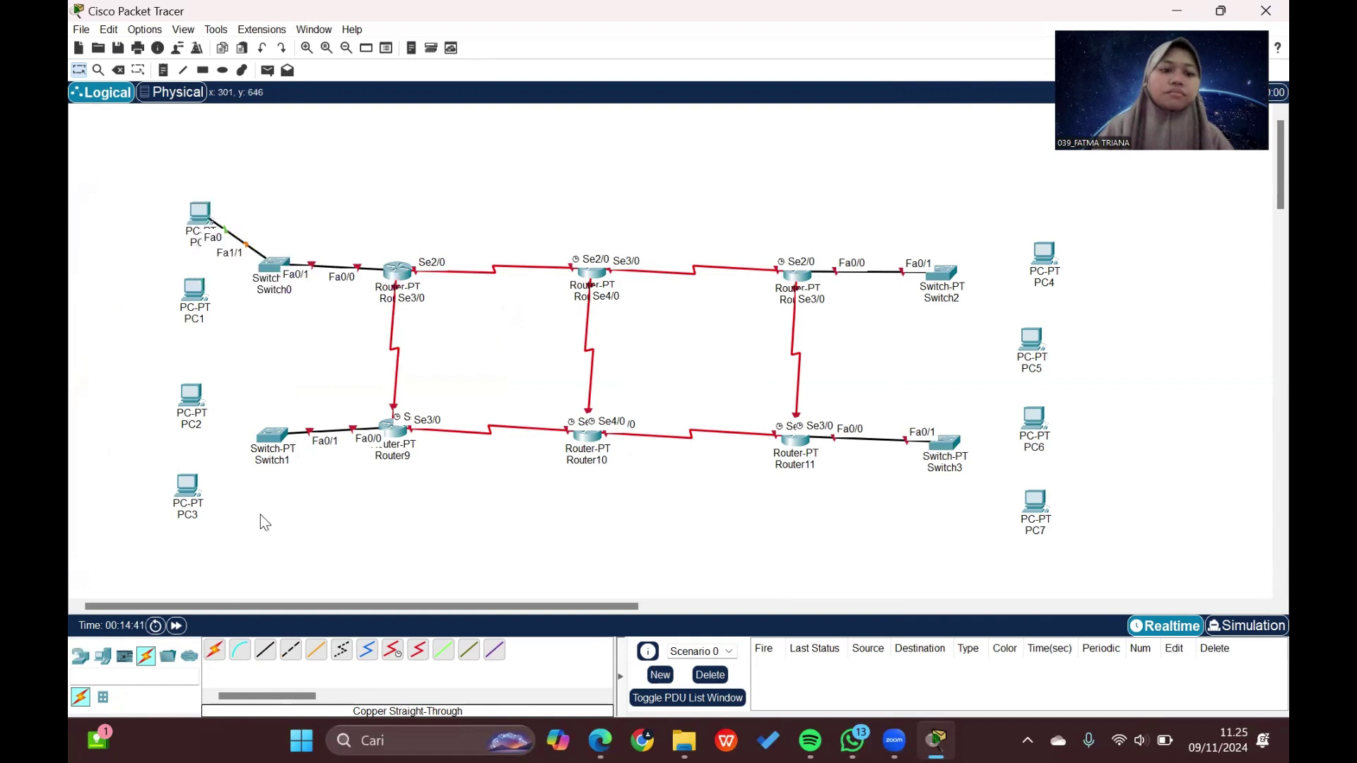
Step: Connect Switch0 FastEthernet2/1 to PC1 FastEthernet0 with a Copper Straight-Through cable
{"action": "left_click", "coordinate": [265, 649]}
{"action": "left_click", "coordinate": [269, 270]}
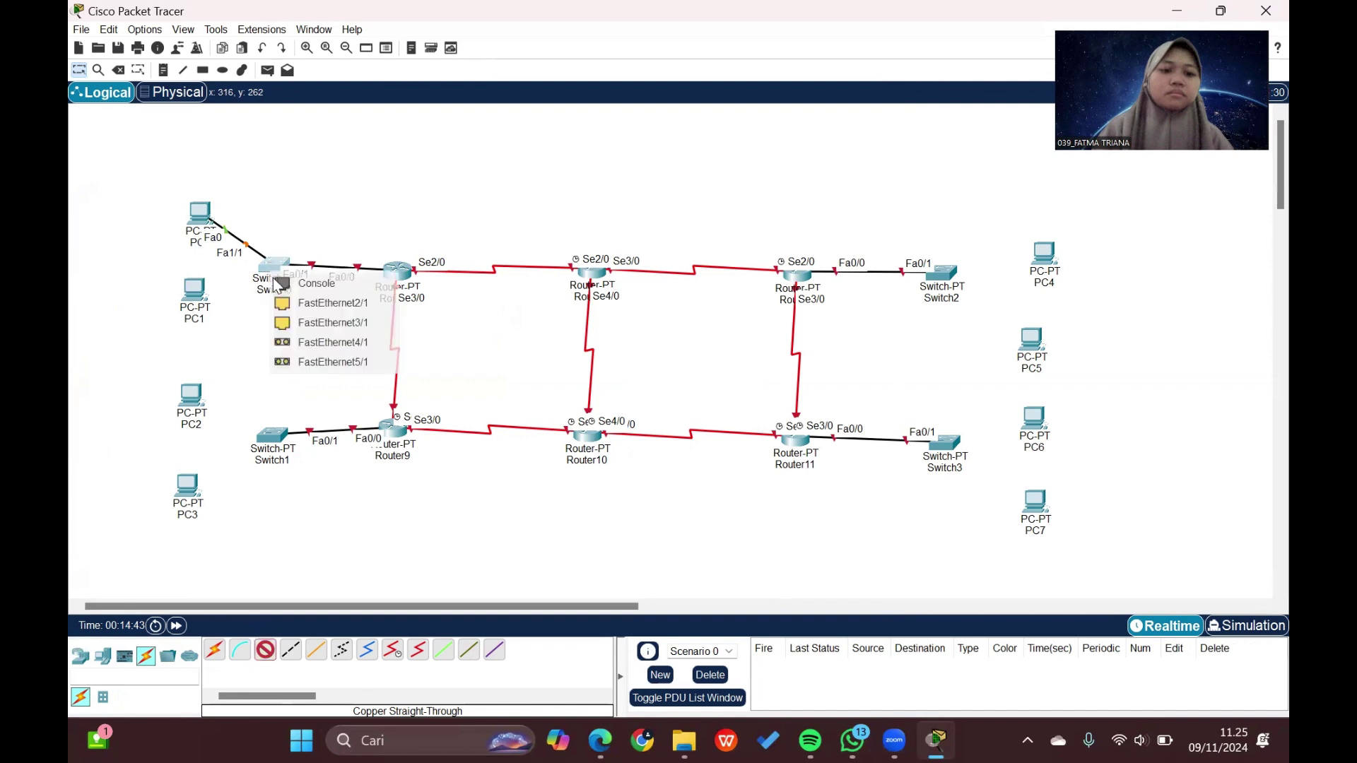
{"action": "left_click", "coordinate": [284, 304]}
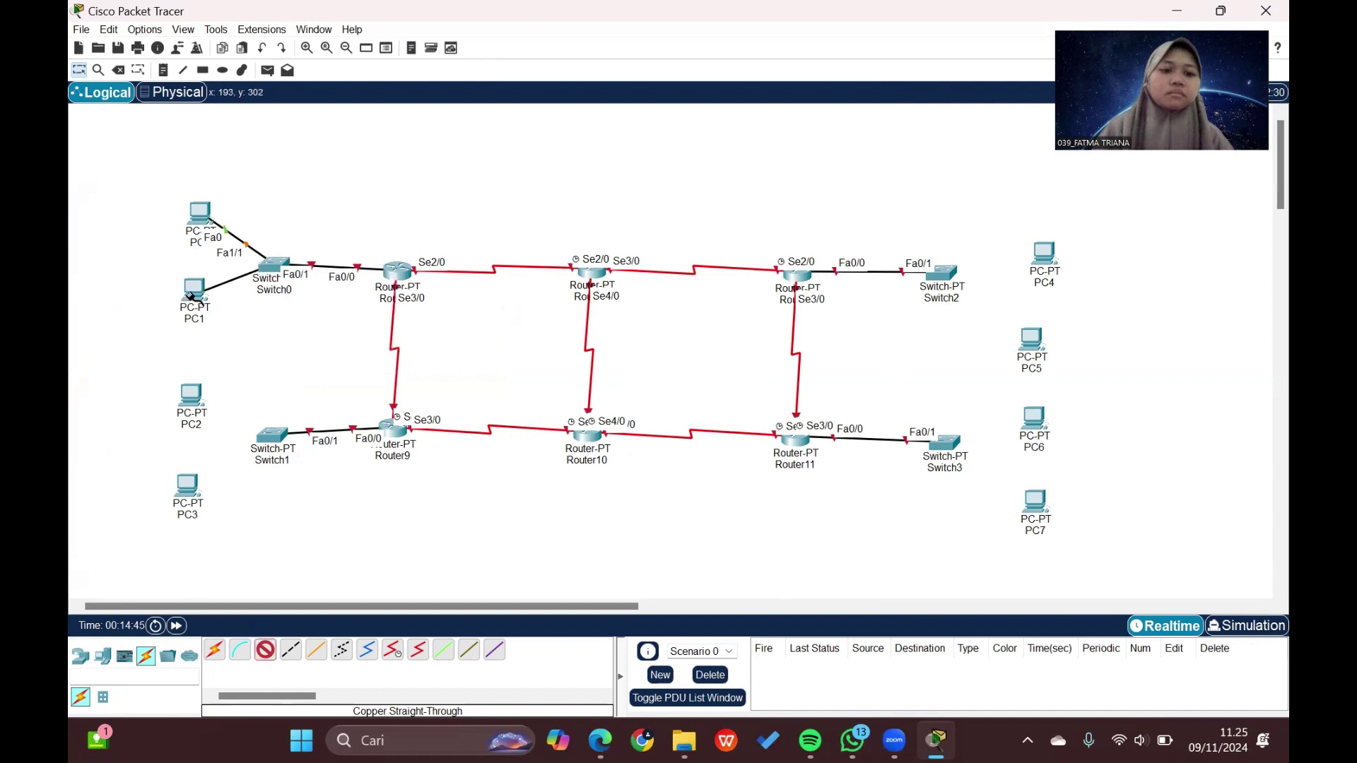
{"action": "left_click", "coordinate": [194, 289]}
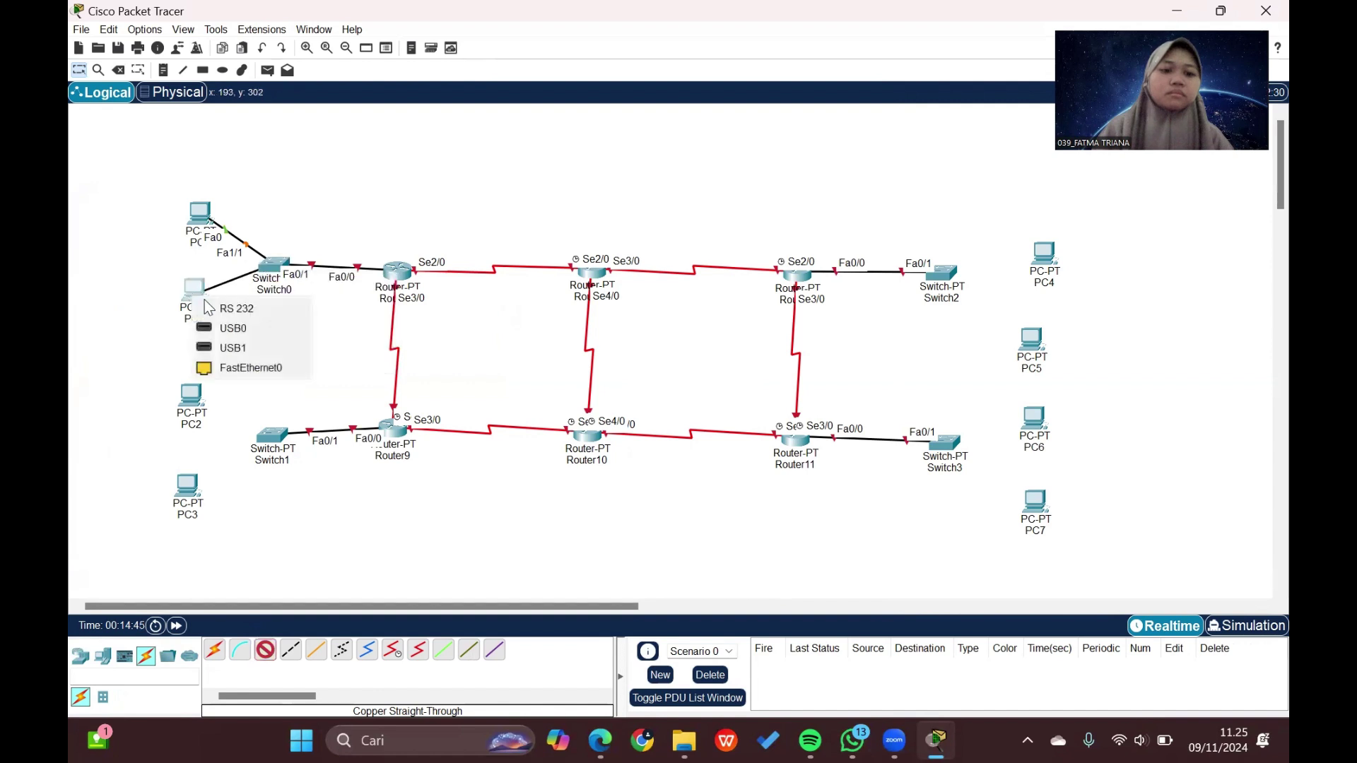
{"action": "left_click", "coordinate": [240, 369]}
Step: Connect Switch1 FastEthernet1/1 to PC2 FastEthernet0 with a Copper Straight-Through cable
{"action": "left_click", "coordinate": [270, 656]}
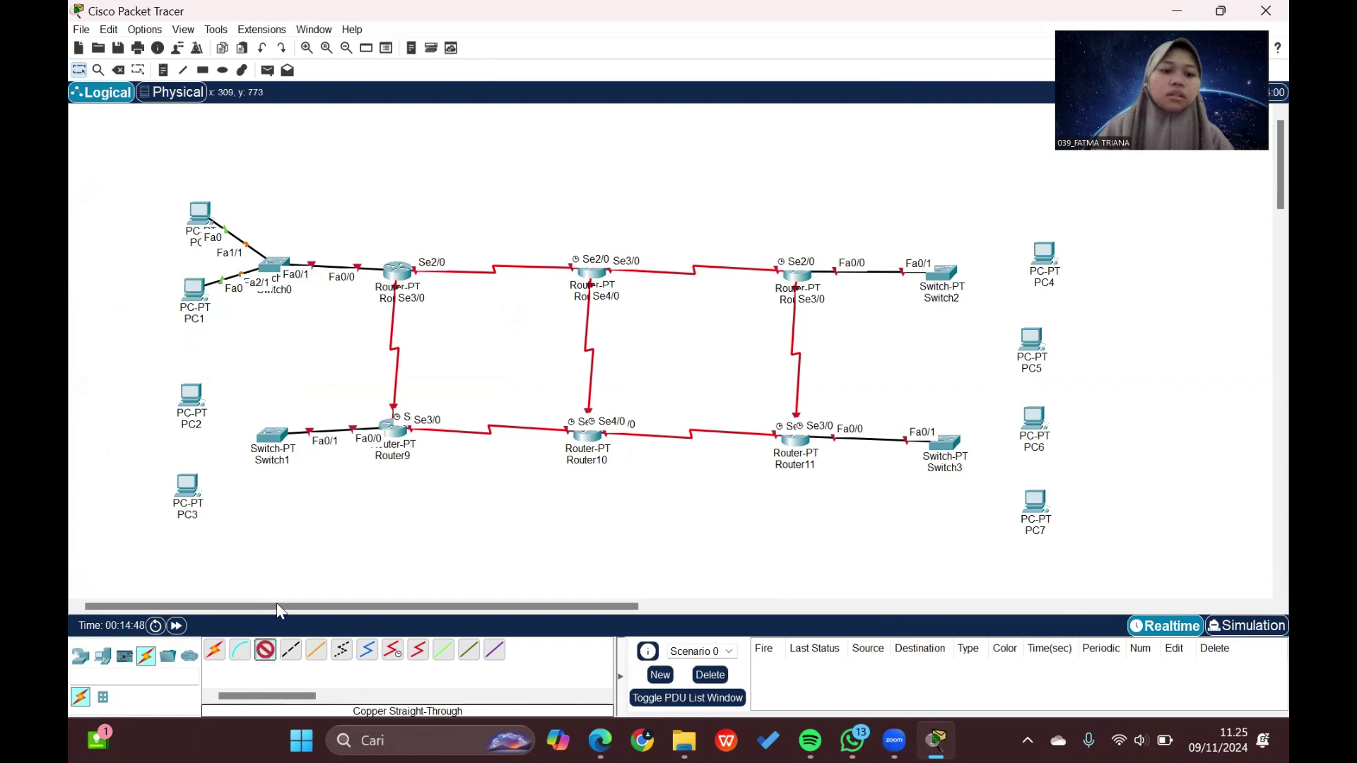
{"action": "left_click", "coordinate": [272, 437]}
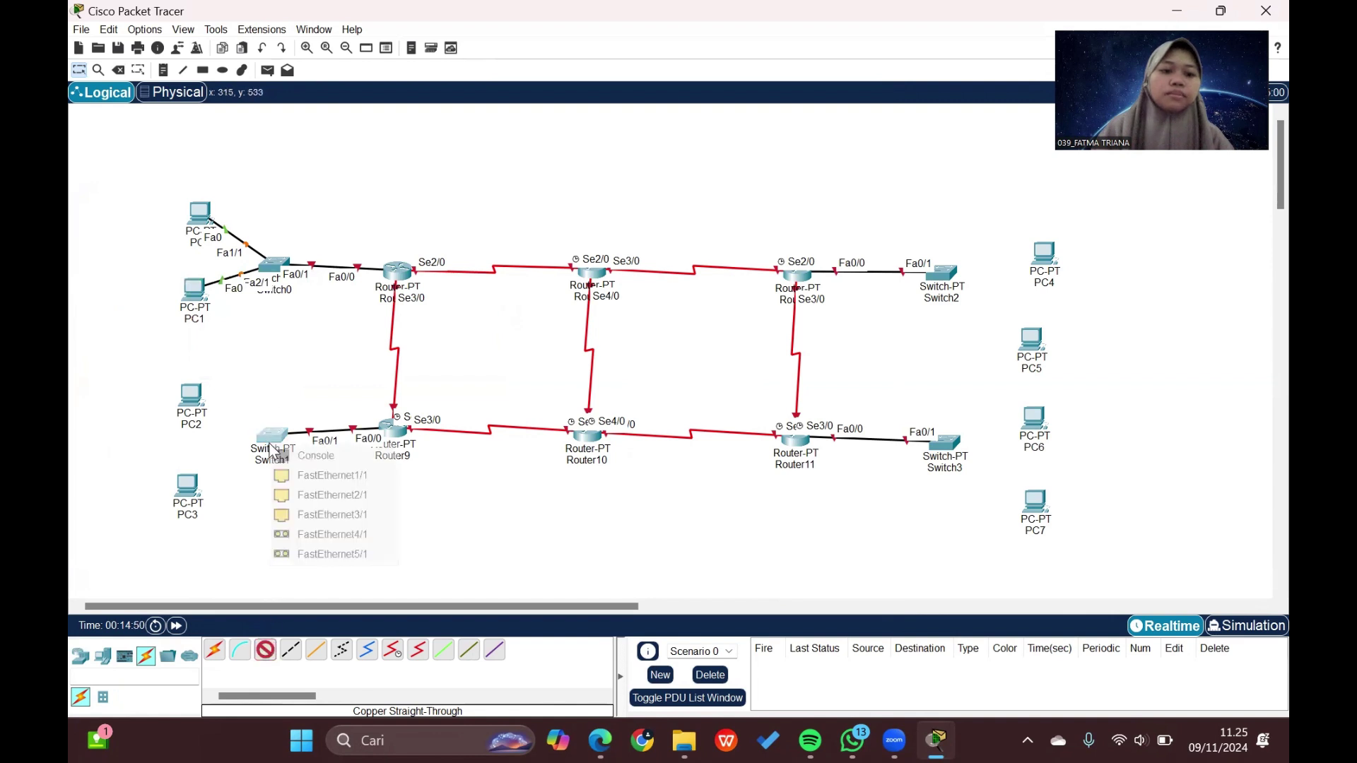
{"action": "left_click", "coordinate": [303, 477]}
{"action": "left_click", "coordinate": [191, 396]}
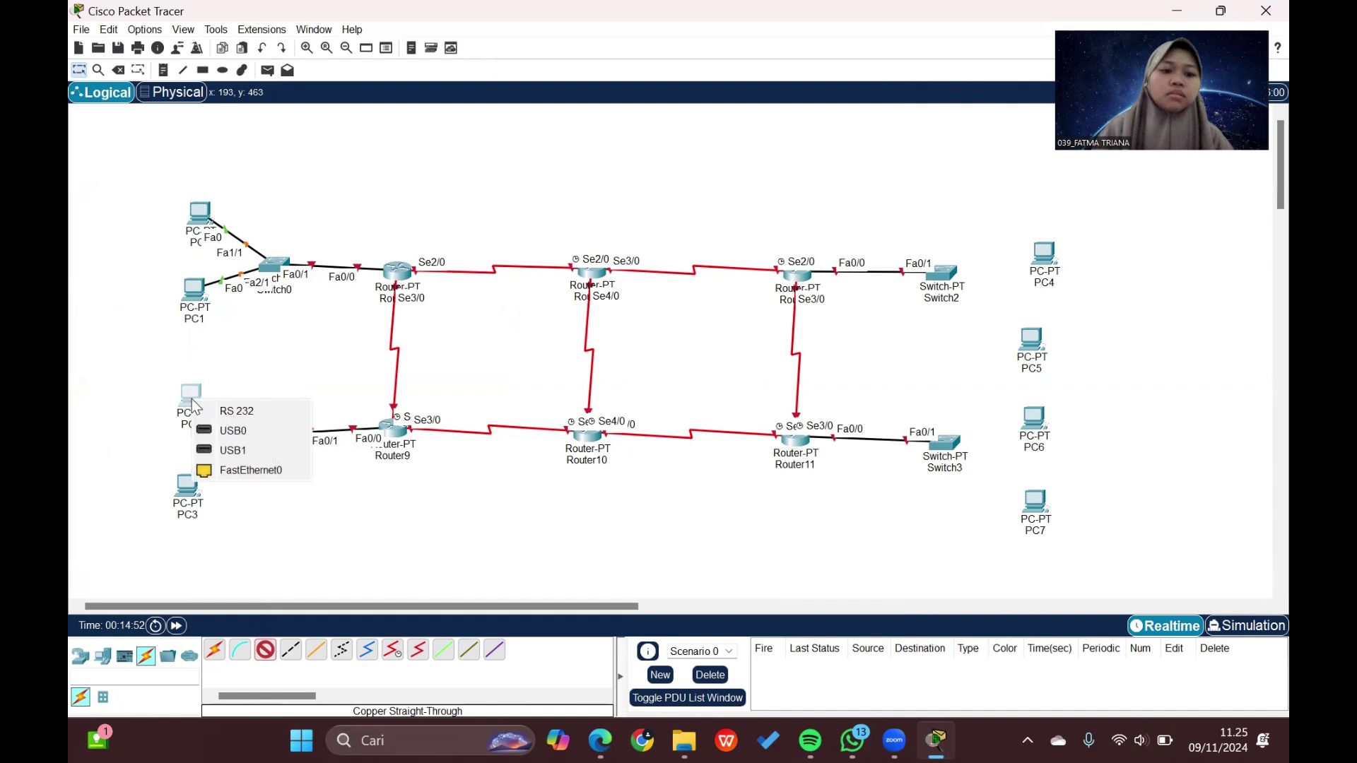
{"action": "left_click", "coordinate": [234, 468]}
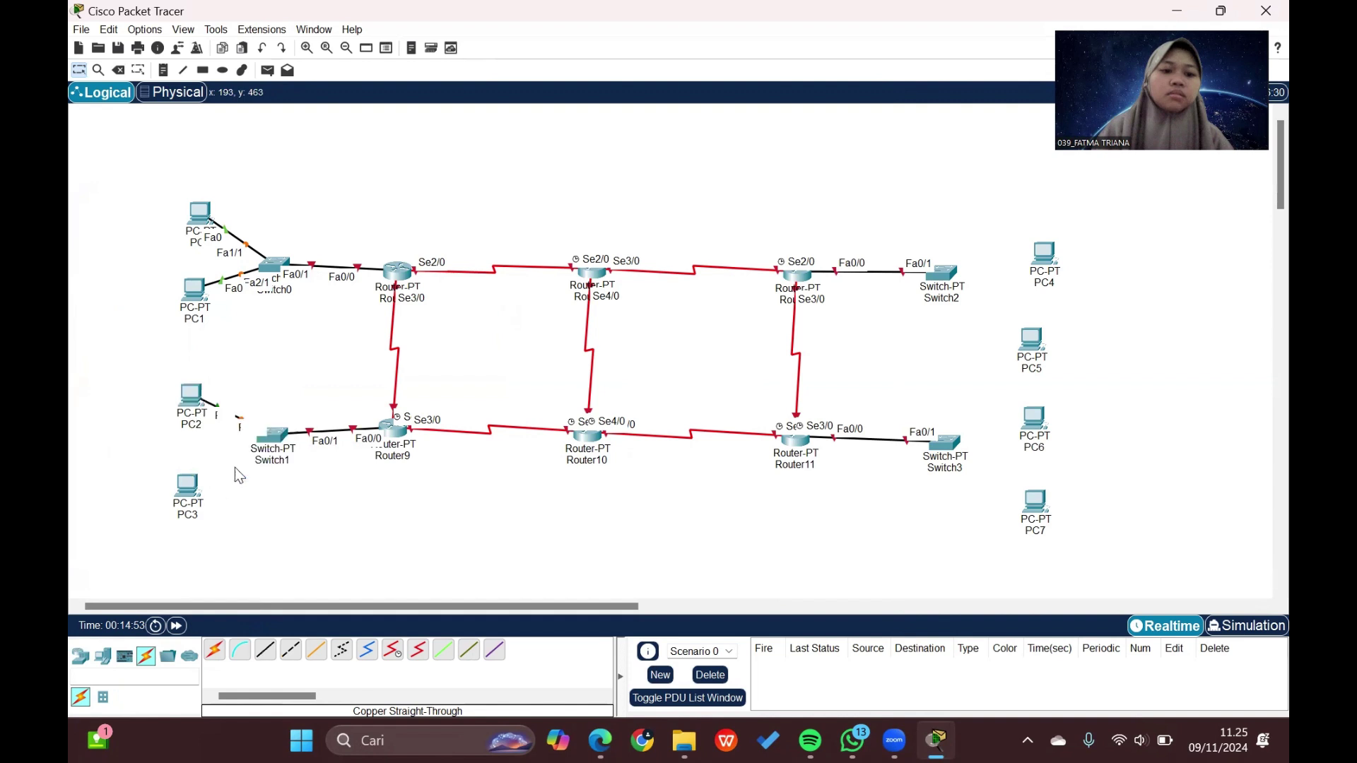
Step: Connect Switch1 FastEthernet2/1 to PC3 FastEthernet0 with a Copper Straight-Through cable
{"action": "left_click", "coordinate": [271, 433]}
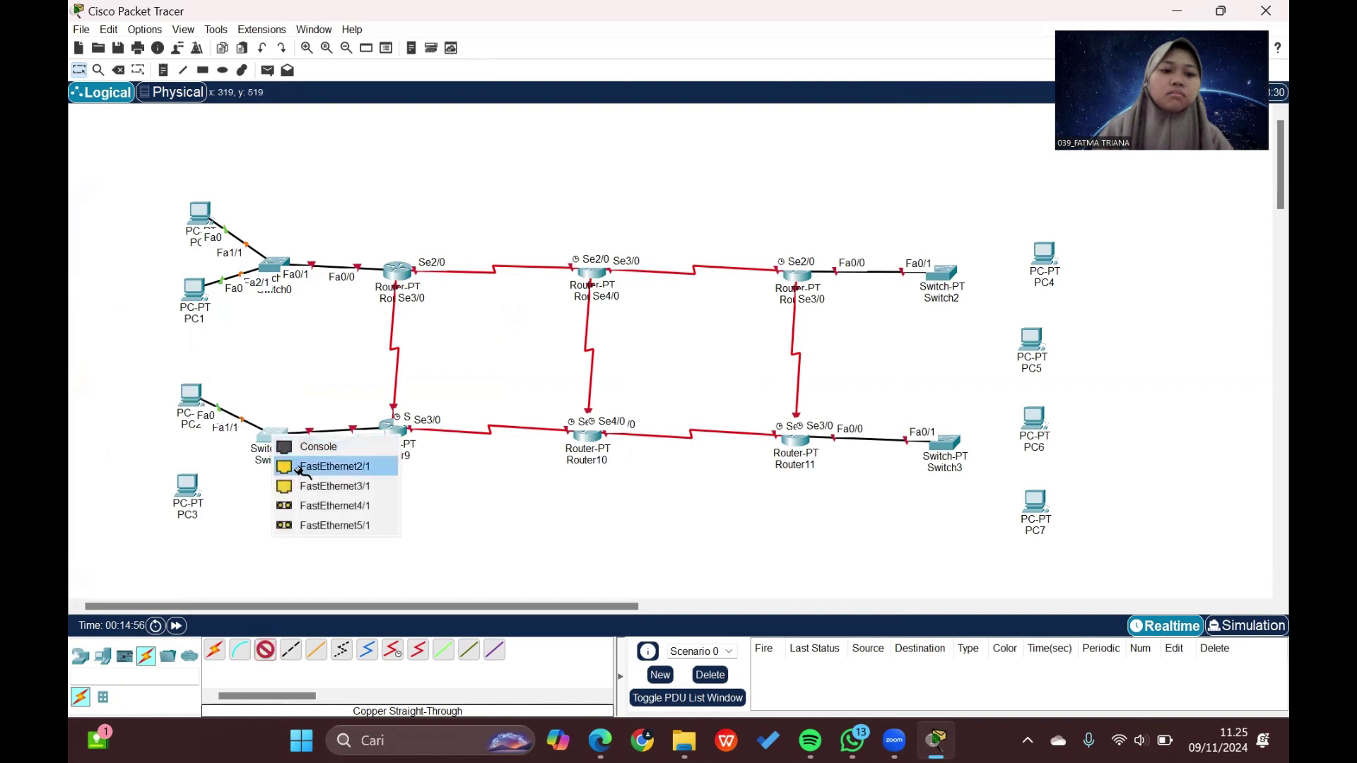
{"action": "left_click", "coordinate": [300, 469]}
{"action": "left_click", "coordinate": [189, 486]}
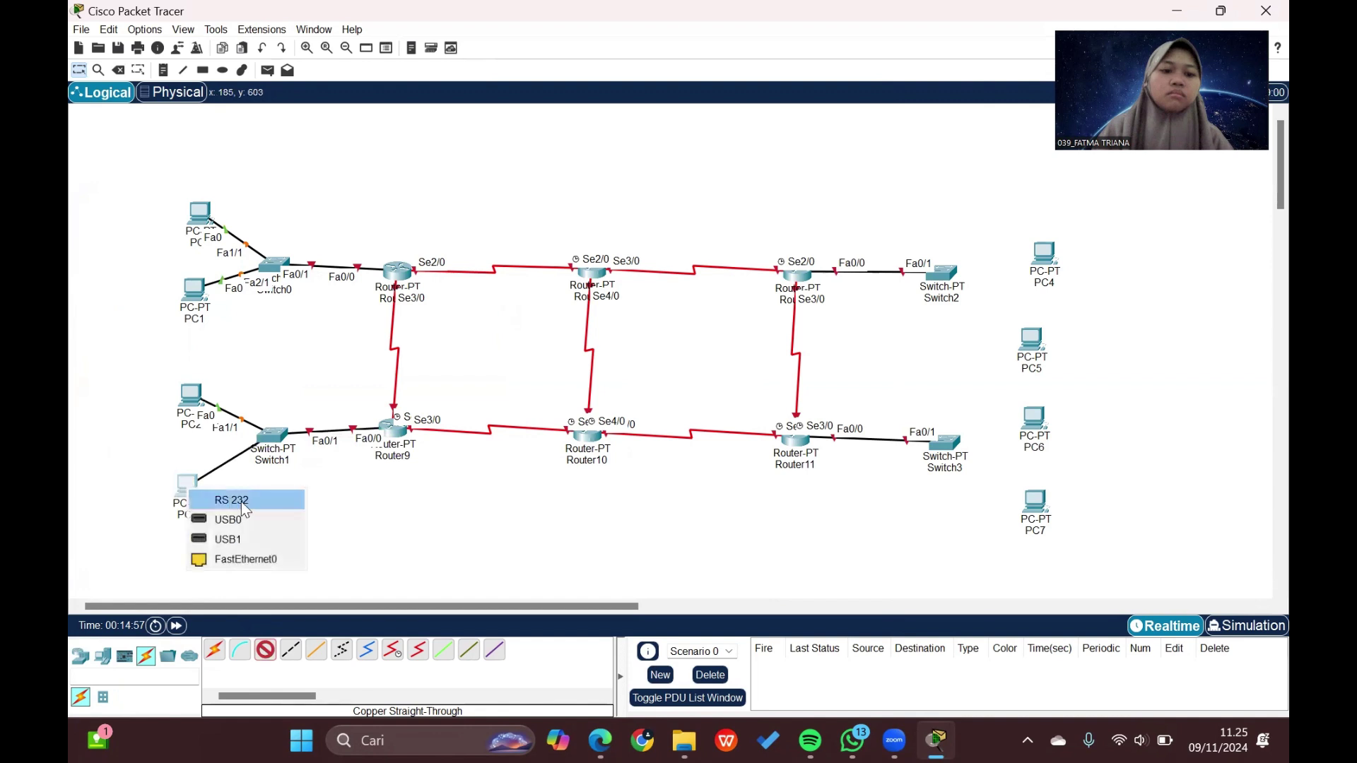
{"action": "left_click", "coordinate": [248, 554]}
Step: Connect Switch2 FastEthernet1/1 to PC4 FastEthernet0 with a Copper Straight-Through cable
{"action": "scroll", "coordinate": [339, 548], "scroll_direction": "right", "scroll_amount": 5}
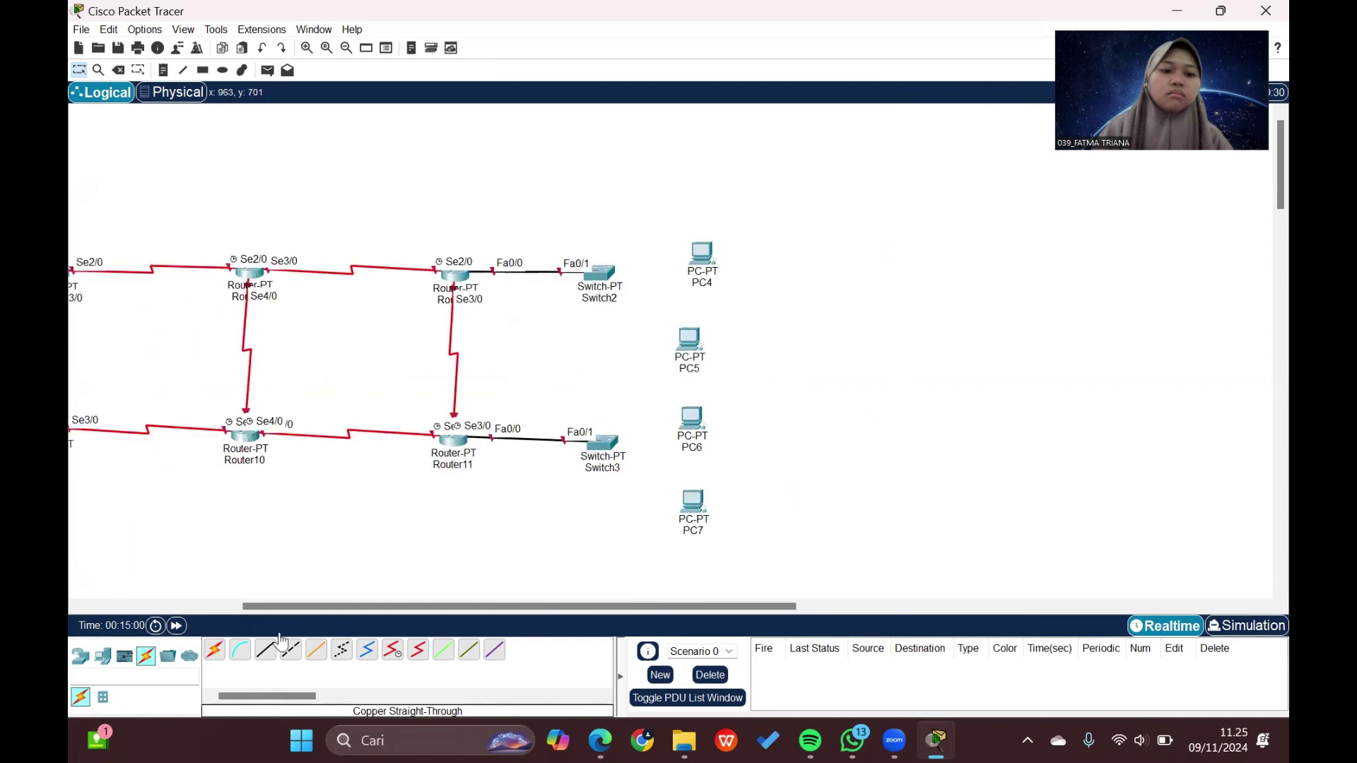
{"action": "left_click", "coordinate": [263, 652]}
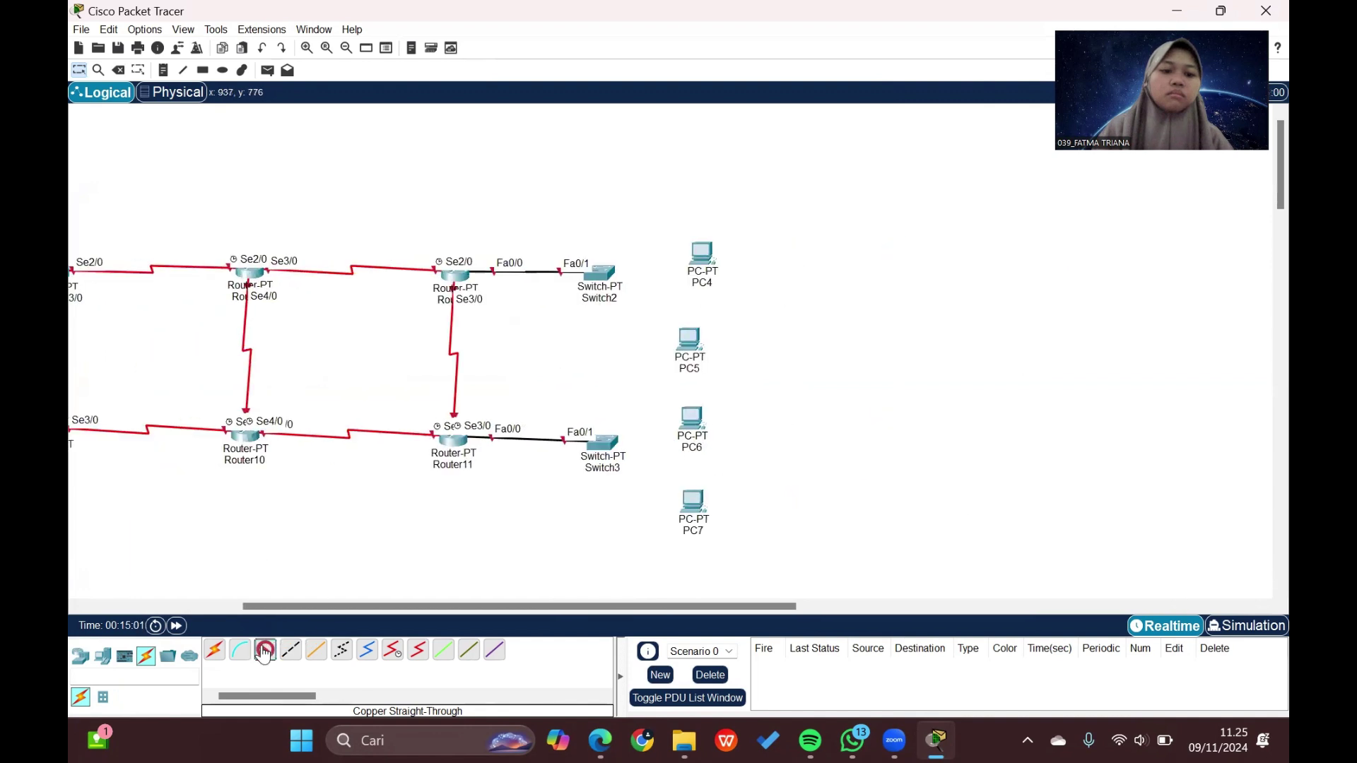
{"action": "left_click", "coordinate": [604, 279]}
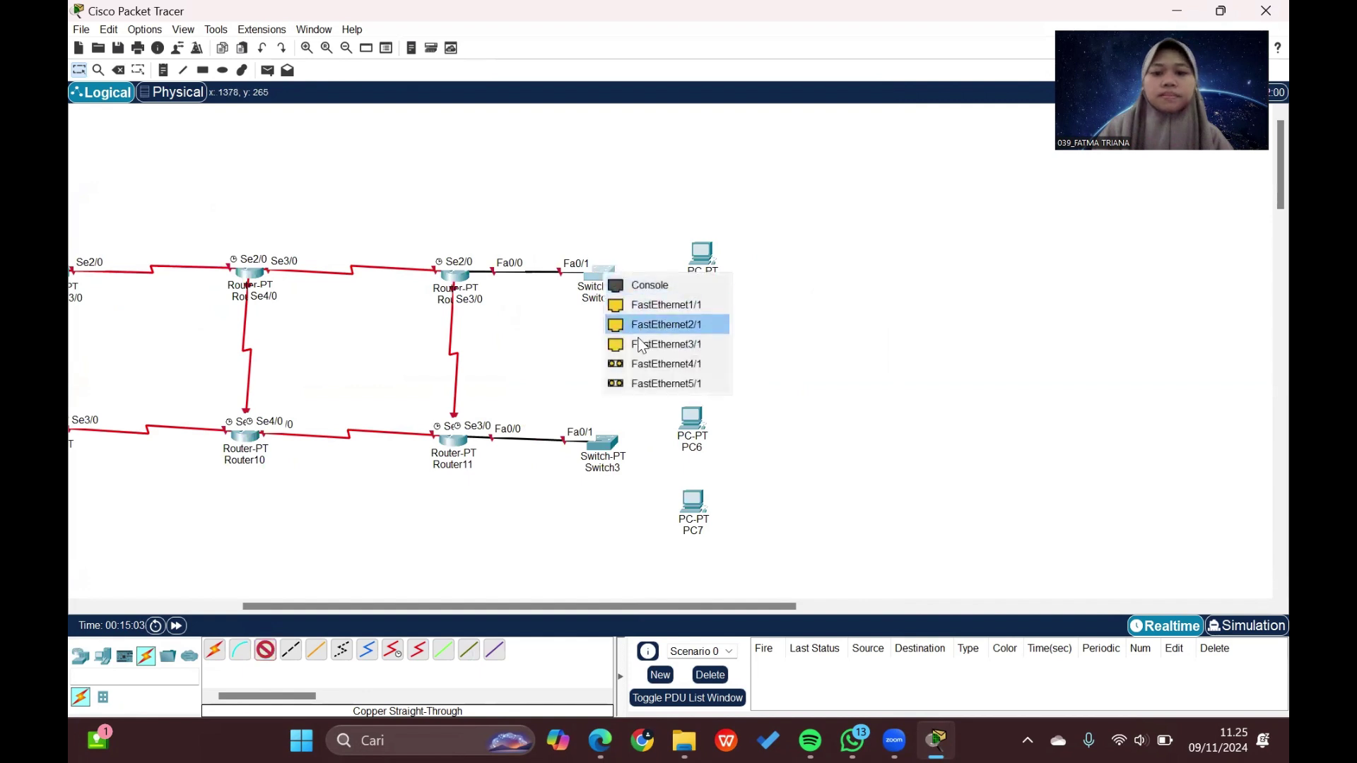
{"action": "left_click", "coordinate": [641, 298]}
{"action": "left_click", "coordinate": [705, 249]}
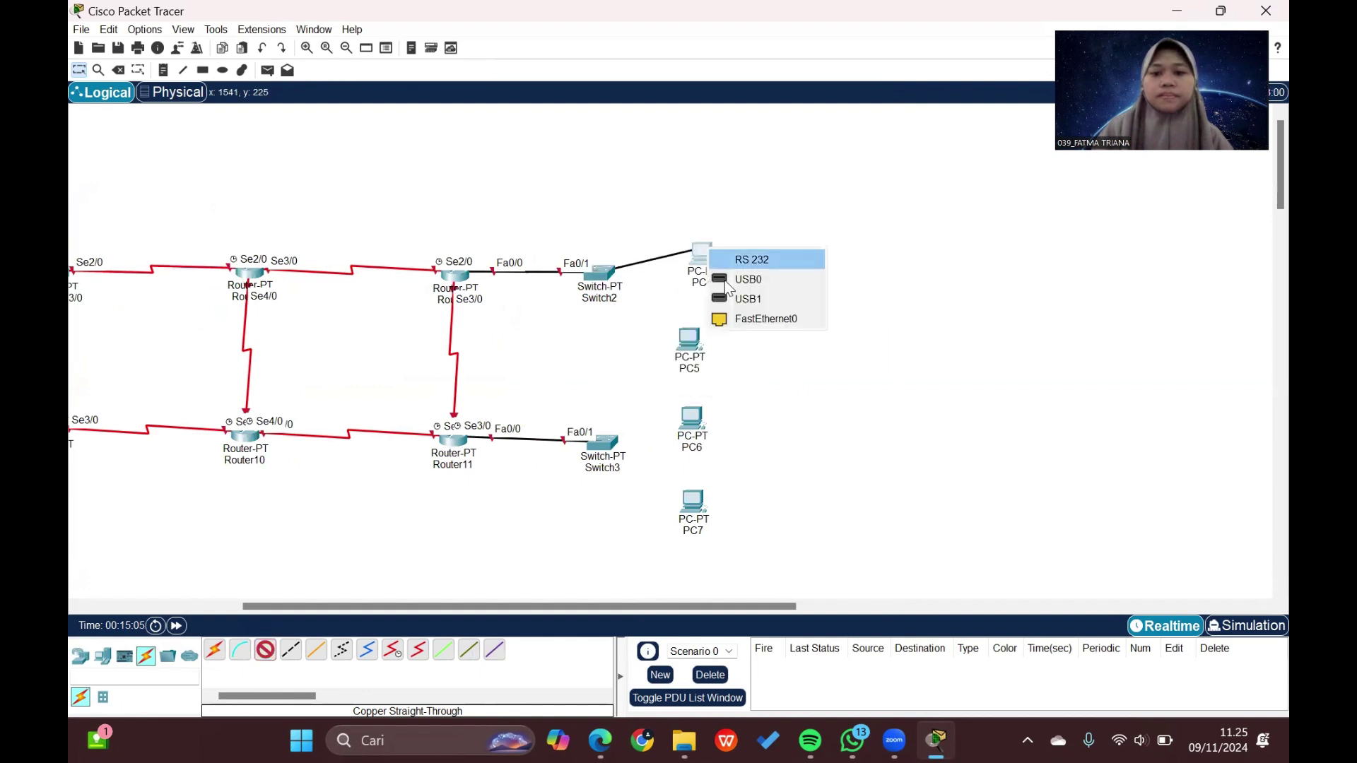
{"action": "left_click", "coordinate": [732, 316]}
Step: Connect Switch2 FastEthernet2/1 to PC5 FastEthernet0 with a Copper Straight-Through cable
{"action": "left_click", "coordinate": [265, 650]}
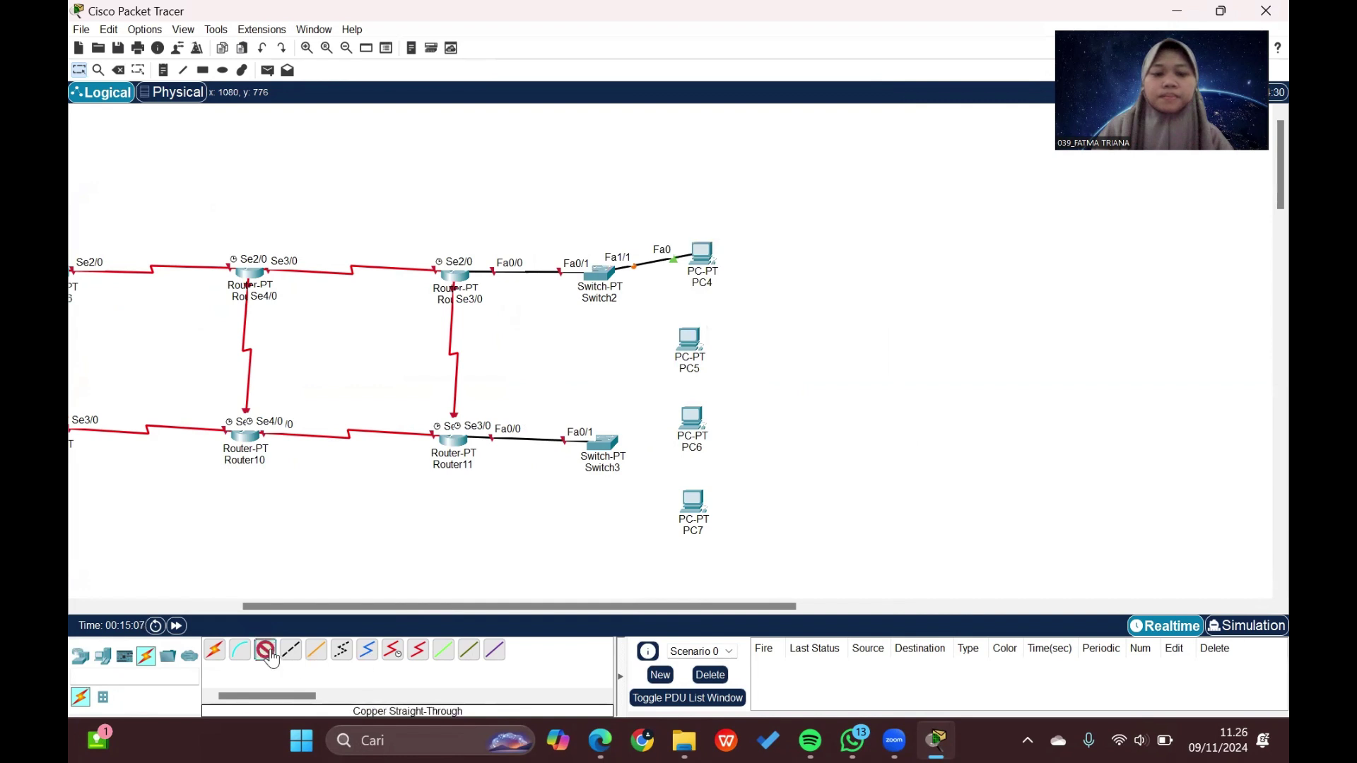
{"action": "left_click", "coordinate": [601, 275]}
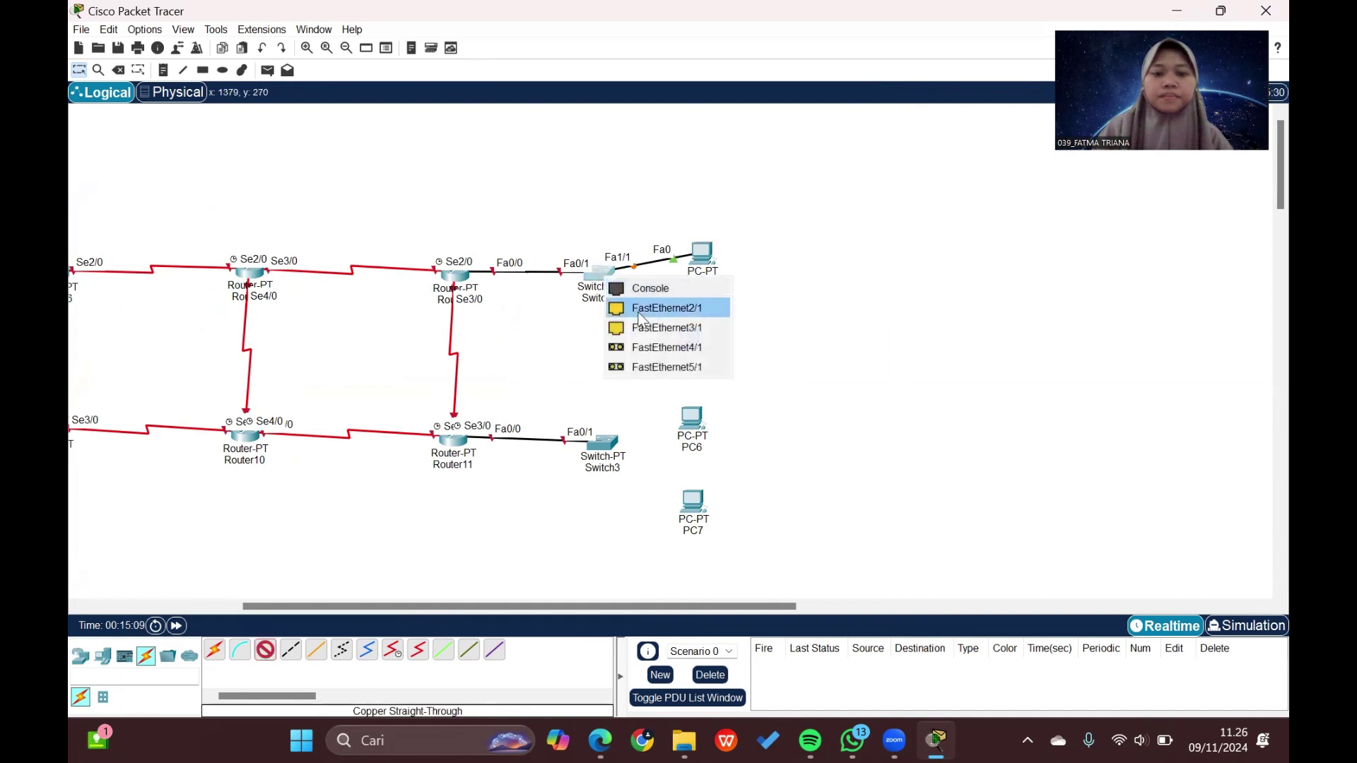
{"action": "left_click", "coordinate": [659, 309]}
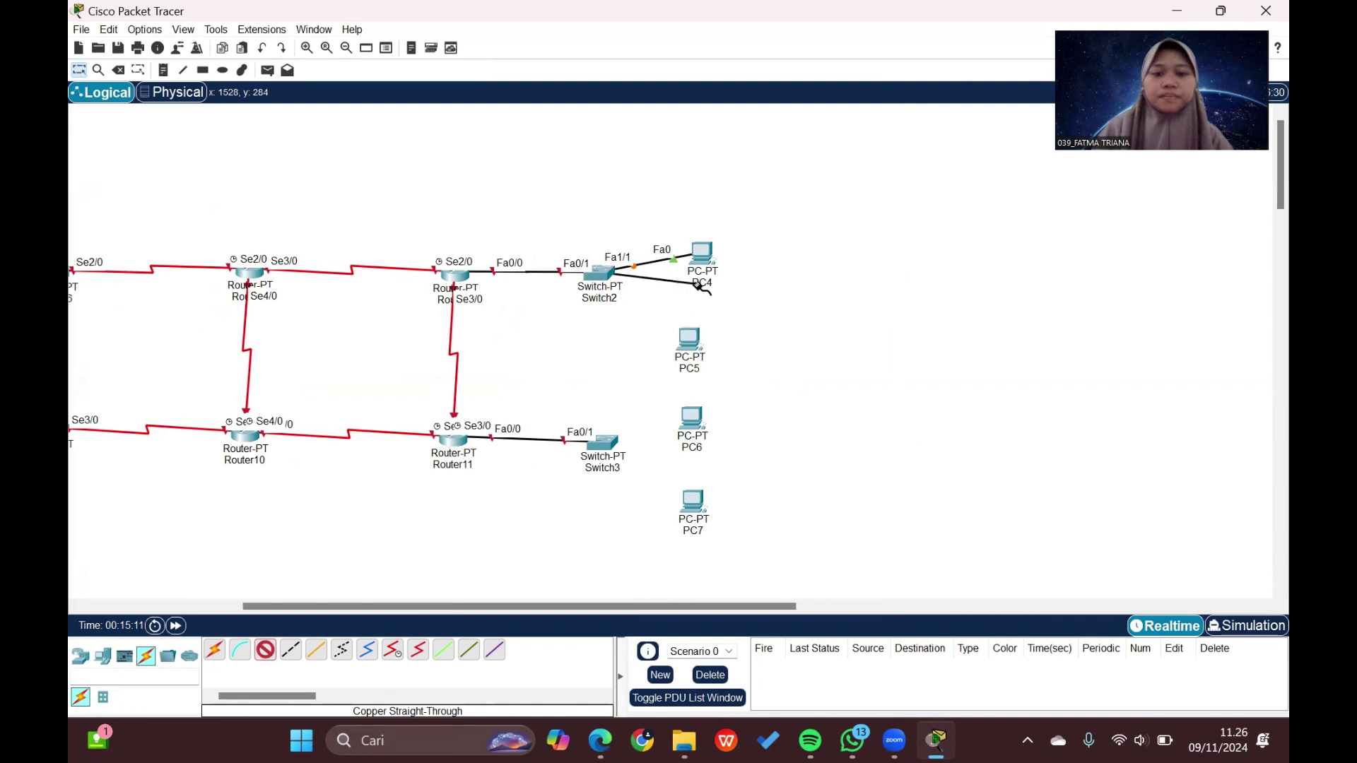
{"action": "left_click", "coordinate": [689, 343]}
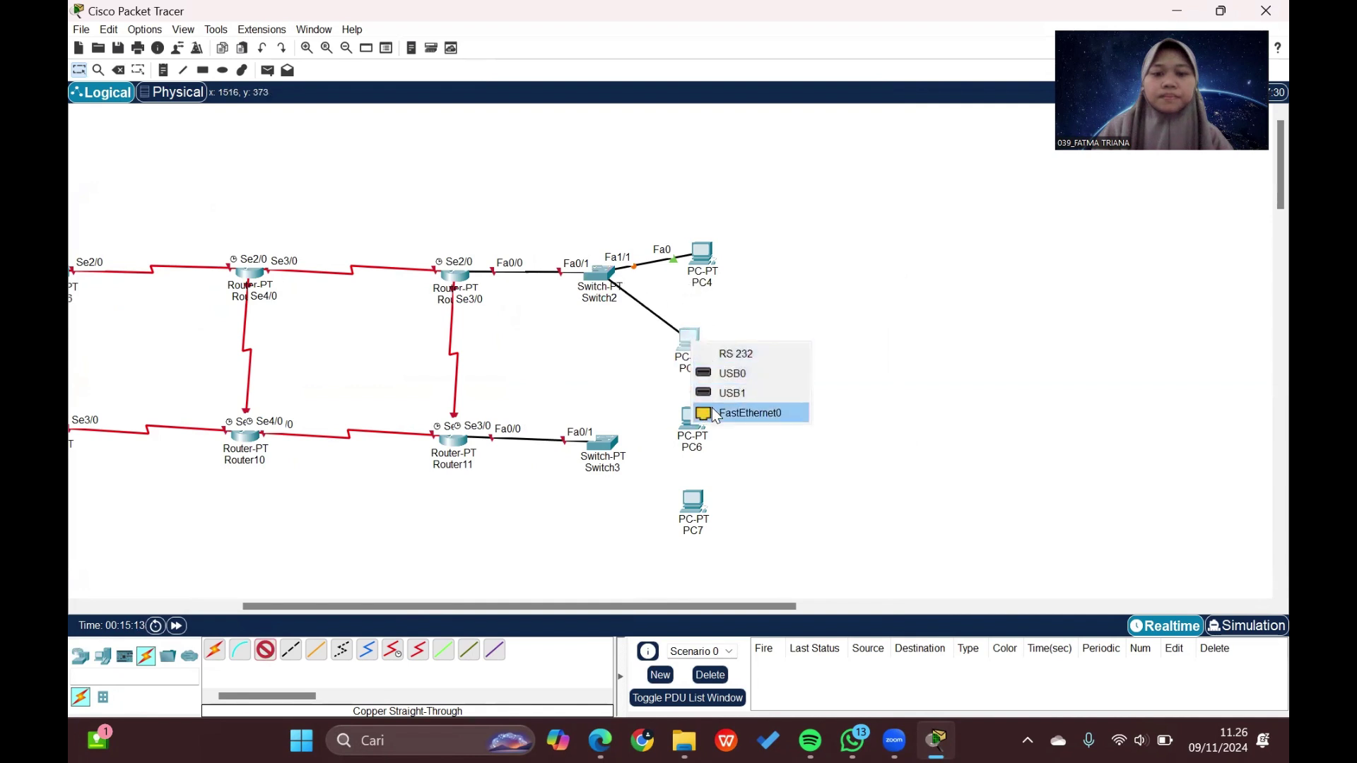
{"action": "left_click", "coordinate": [711, 409]}
Step: Connect Switch3 FastEthernet1/1 to PC6 FastEthernet0 with a Copper Straight-Through cable
{"action": "left_click", "coordinate": [265, 649]}
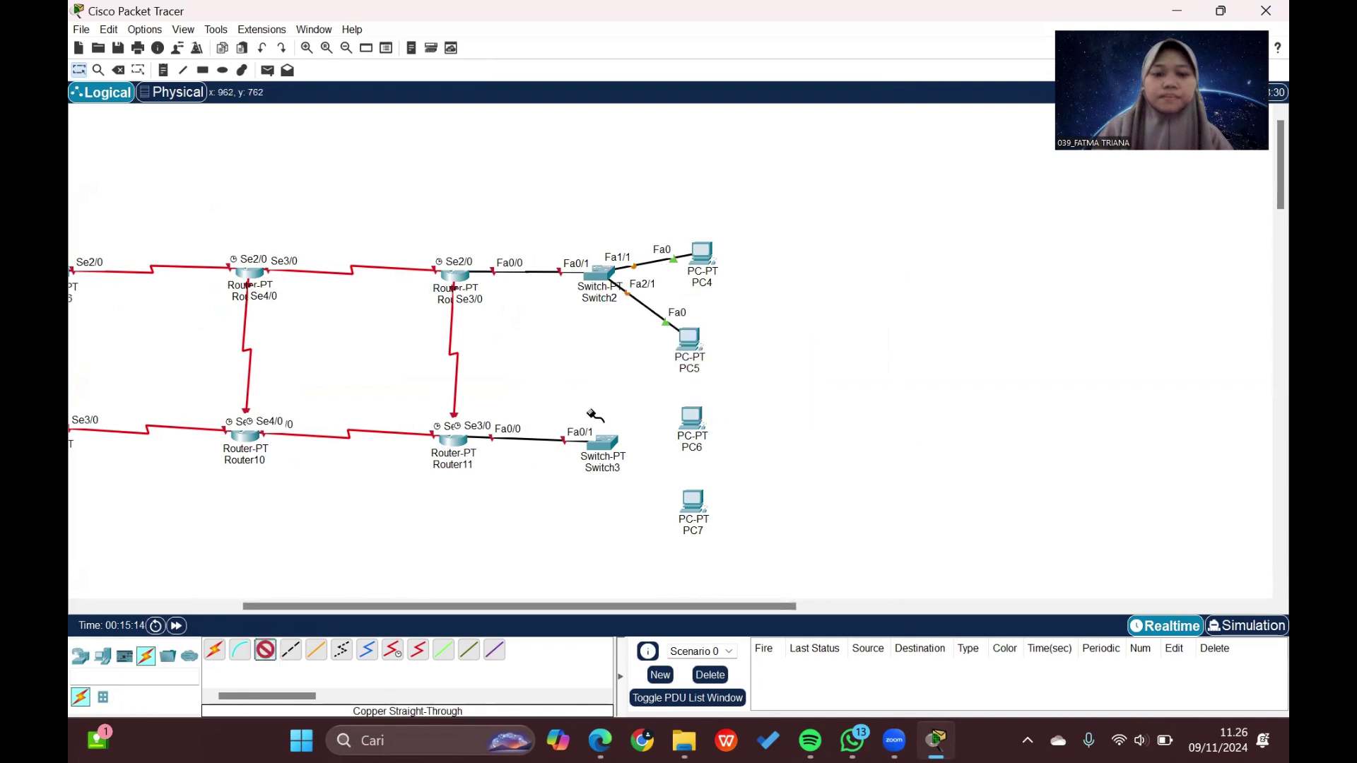
{"action": "left_click", "coordinate": [608, 439]}
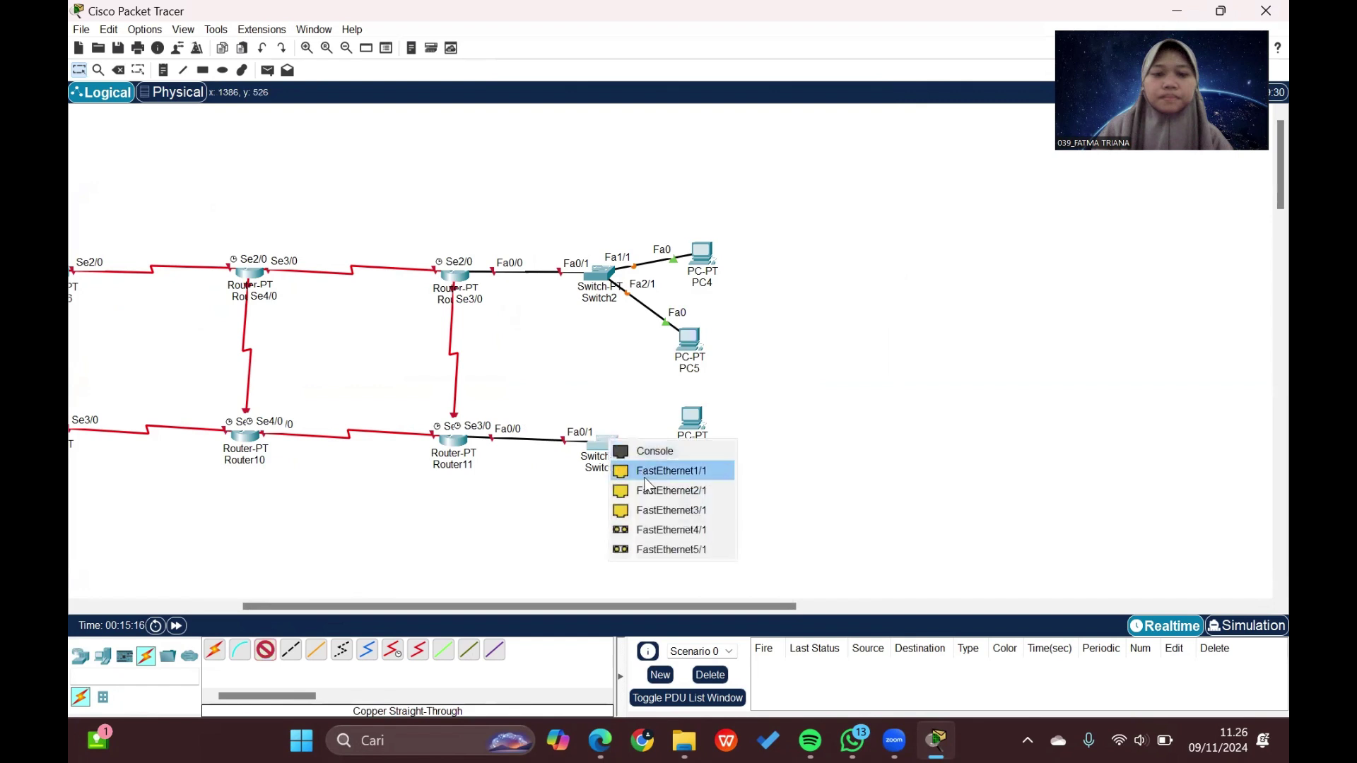
{"action": "left_click", "coordinate": [645, 478]}
{"action": "left_click", "coordinate": [692, 421]}
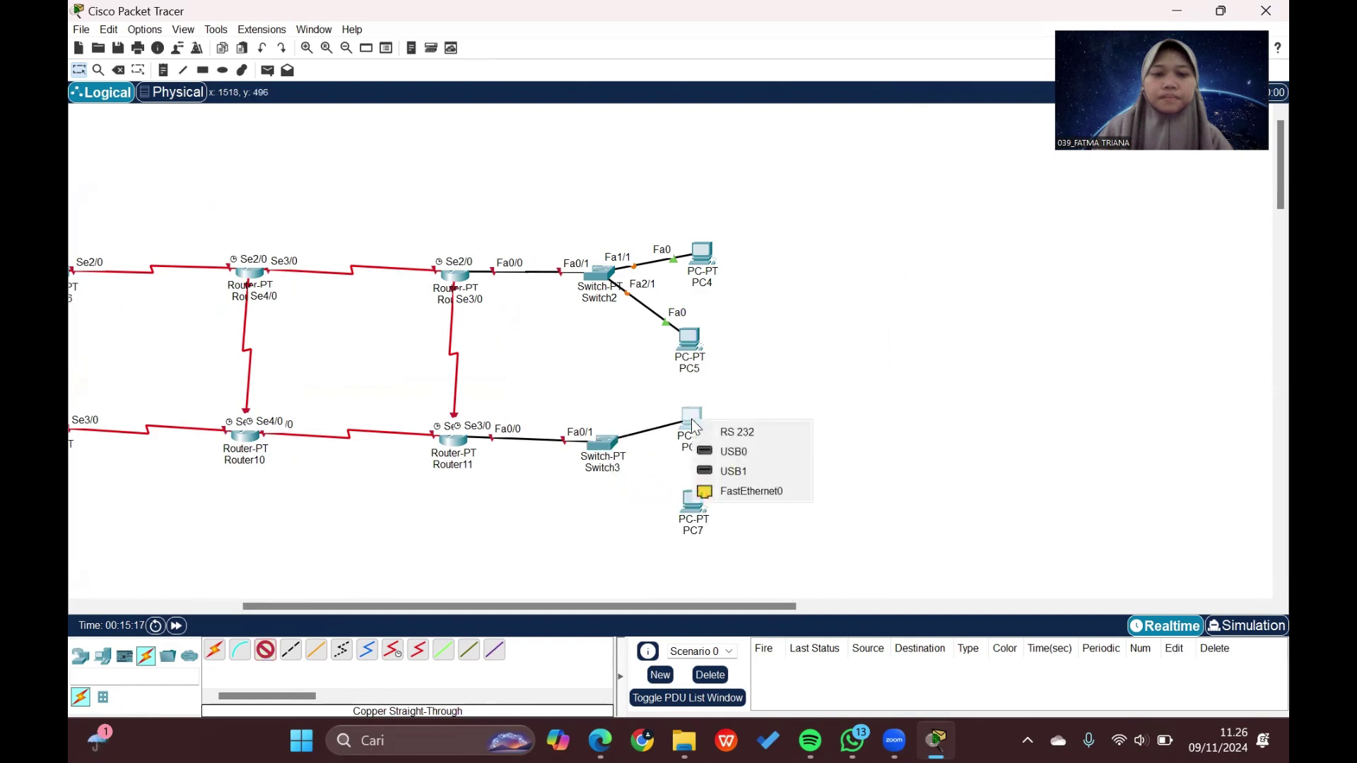
{"action": "left_click", "coordinate": [725, 492]}
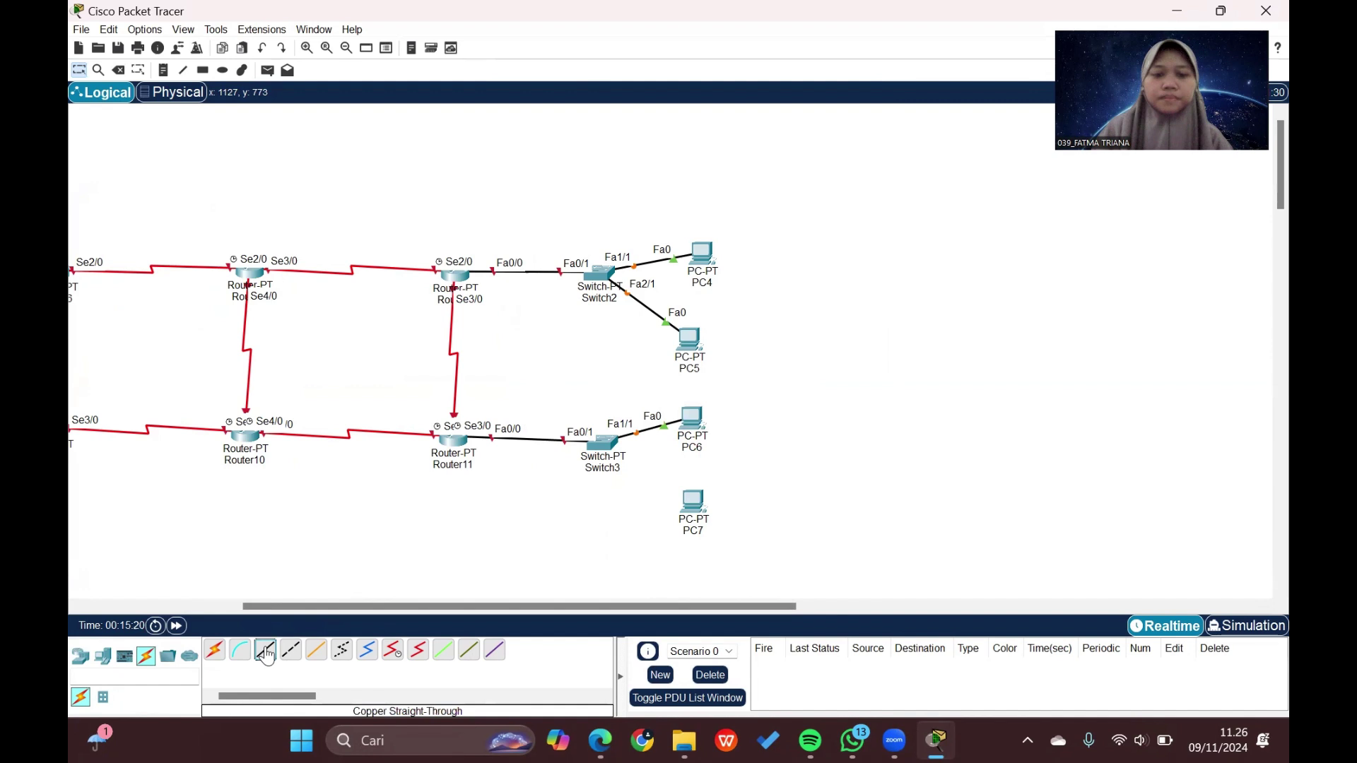
Step: Connect Switch3 FastEthernet2/1 to PC7 FastEthernet0 with a Copper Straight-Through cable
{"action": "left_click", "coordinate": [599, 445]}
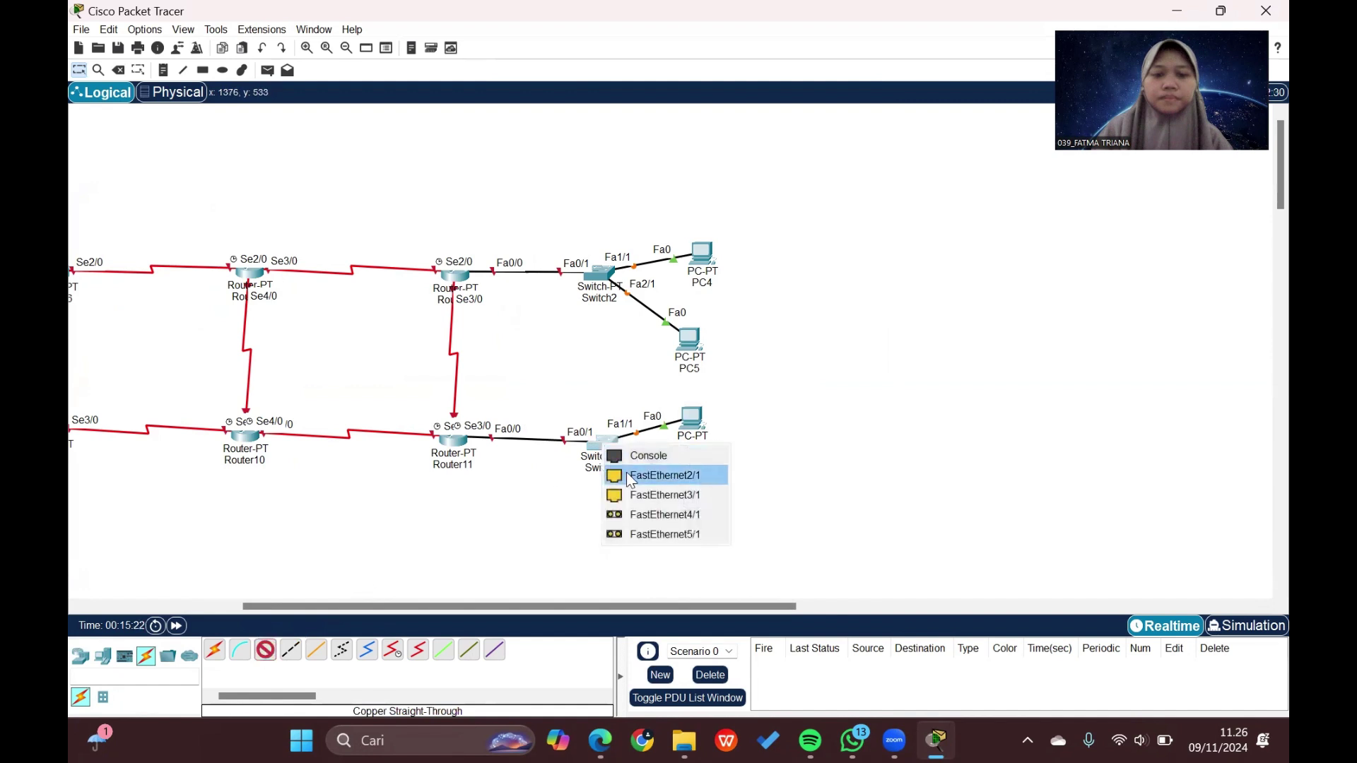
{"action": "left_click", "coordinate": [647, 474]}
{"action": "left_click", "coordinate": [691, 502]}
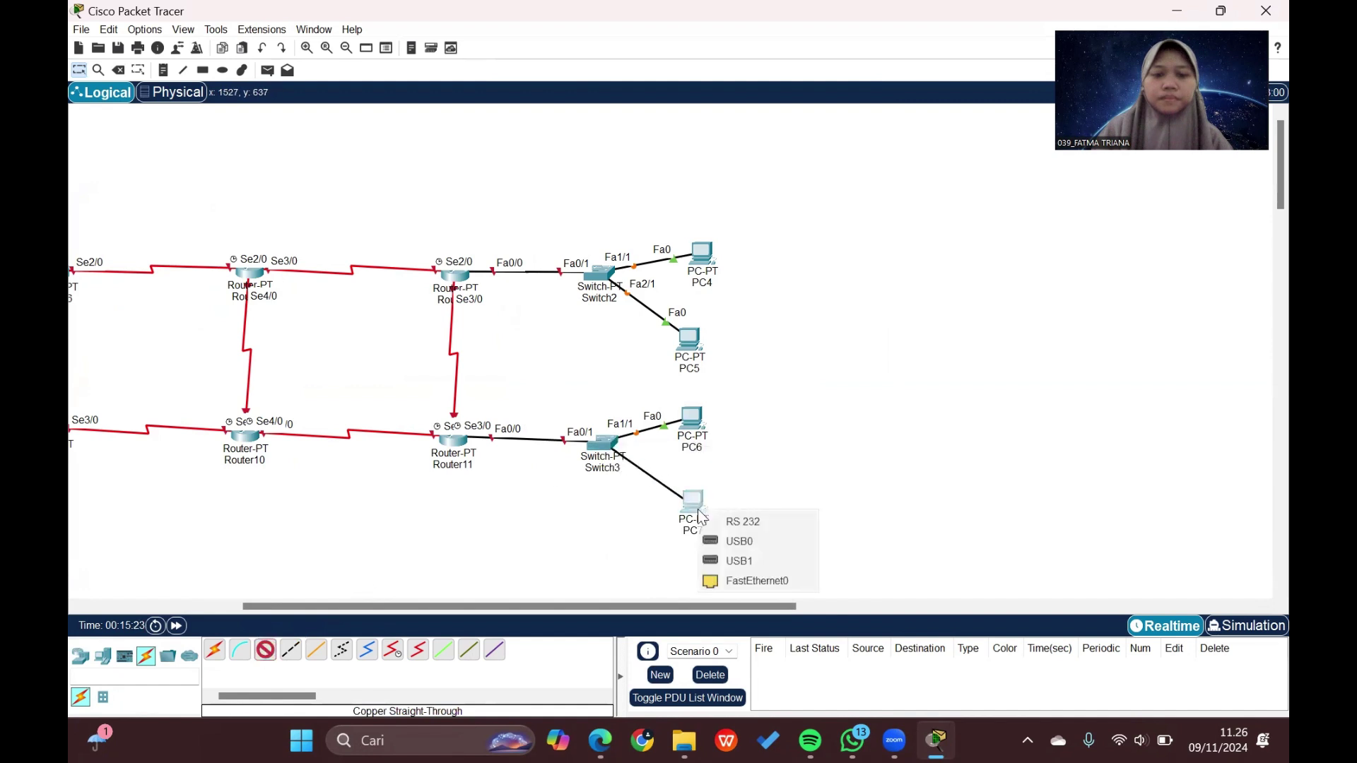
{"action": "left_click", "coordinate": [723, 578]}
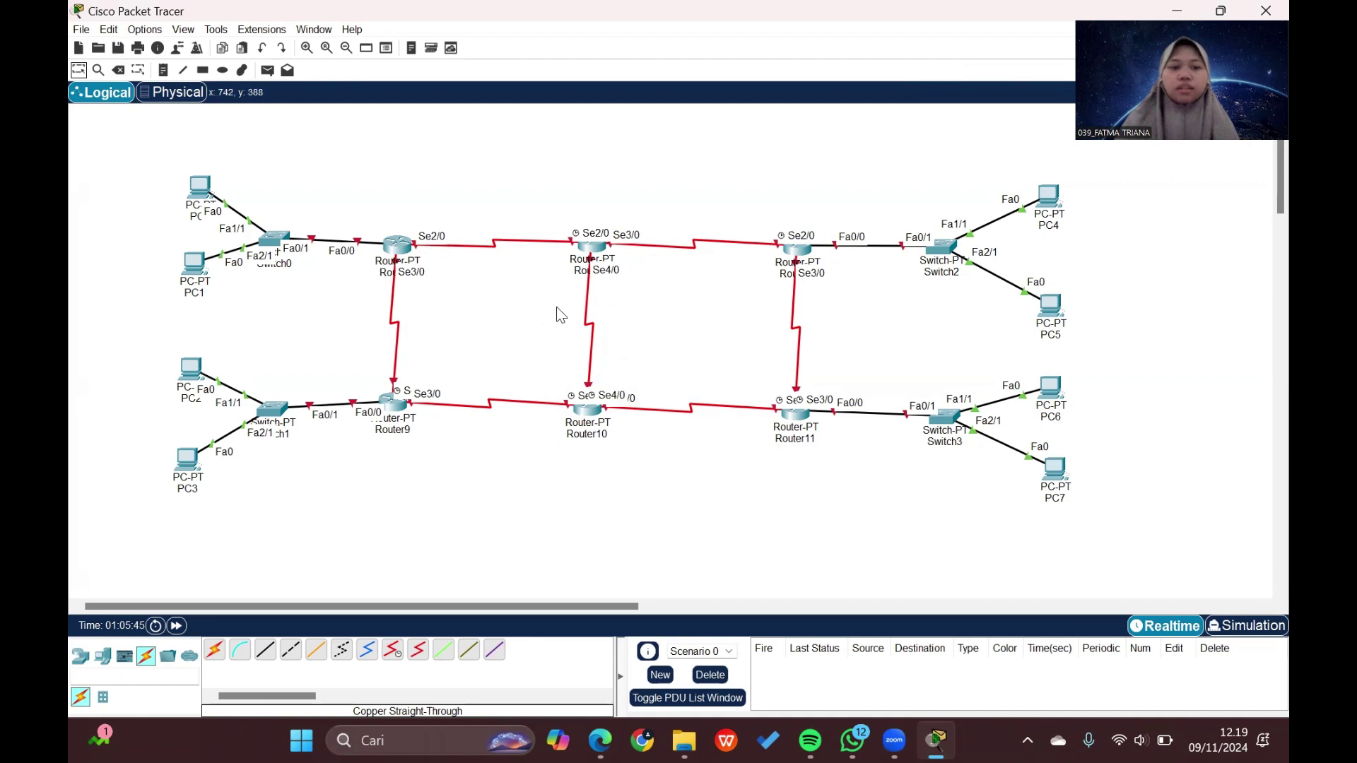
Step: Check the assignment's addressing diagram in the browser, and add the note "NA: 192.168.1.0 /24" above the Switch0-to-router link in Packet Tracer
{"action": "left_click", "coordinate": [601, 740]}
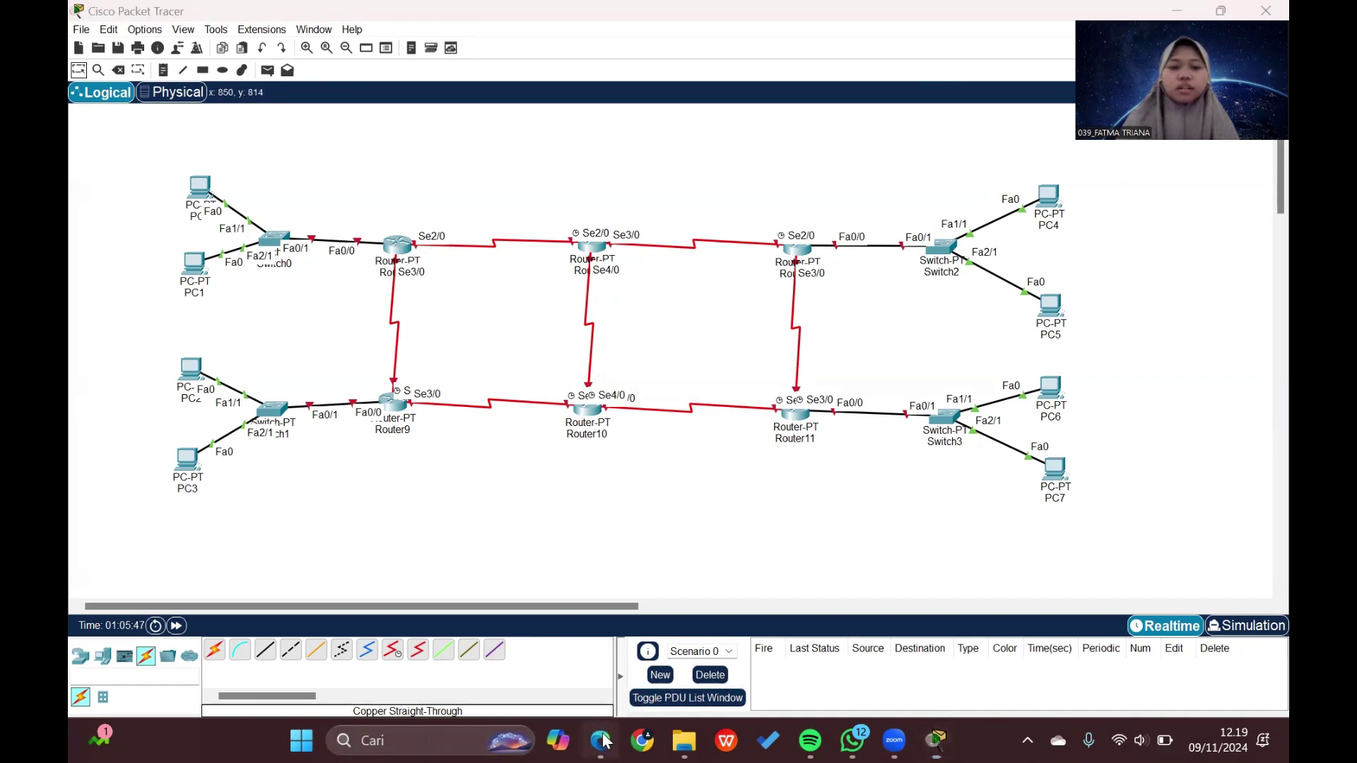
{"action": "scroll", "coordinate": [595, 441], "scroll_direction": "down", "scroll_amount": 1}
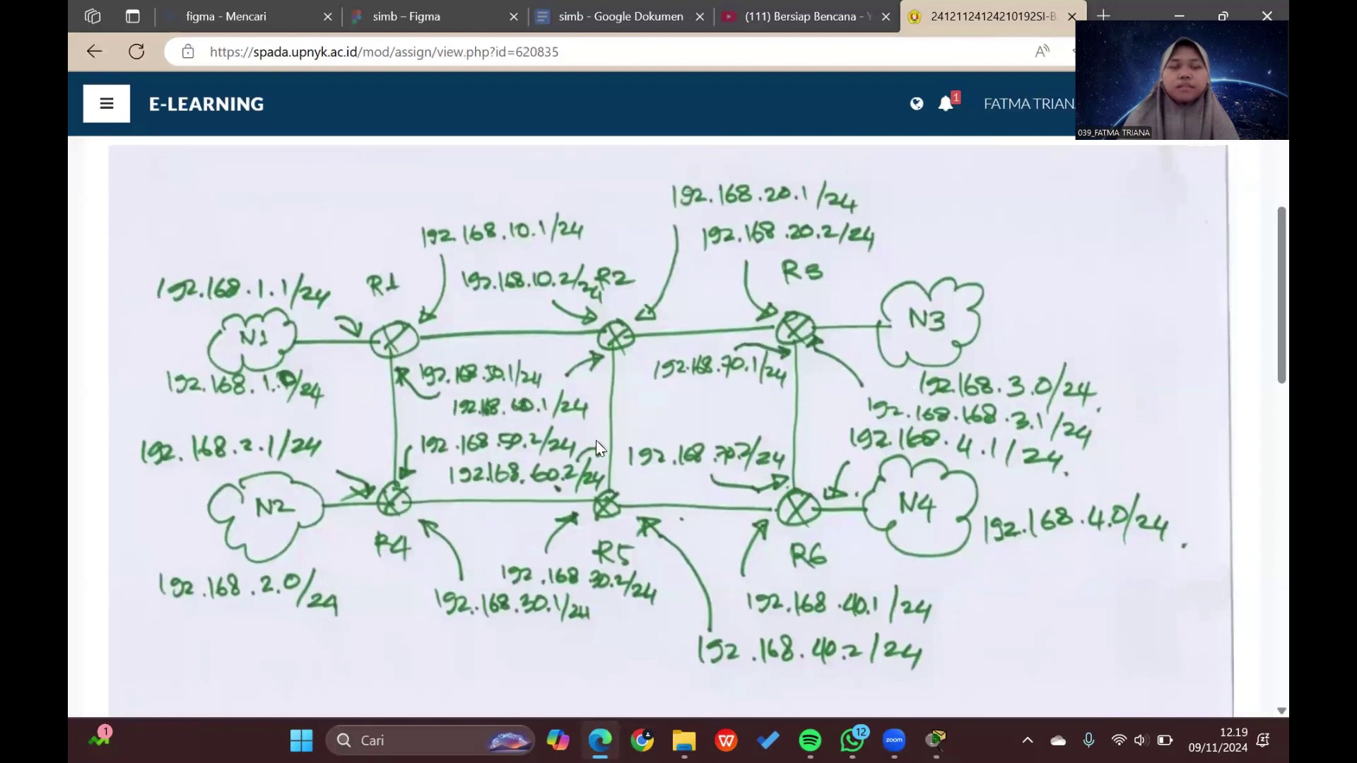
{"action": "scroll", "coordinate": [596, 441], "scroll_direction": "down", "scroll_amount": 1}
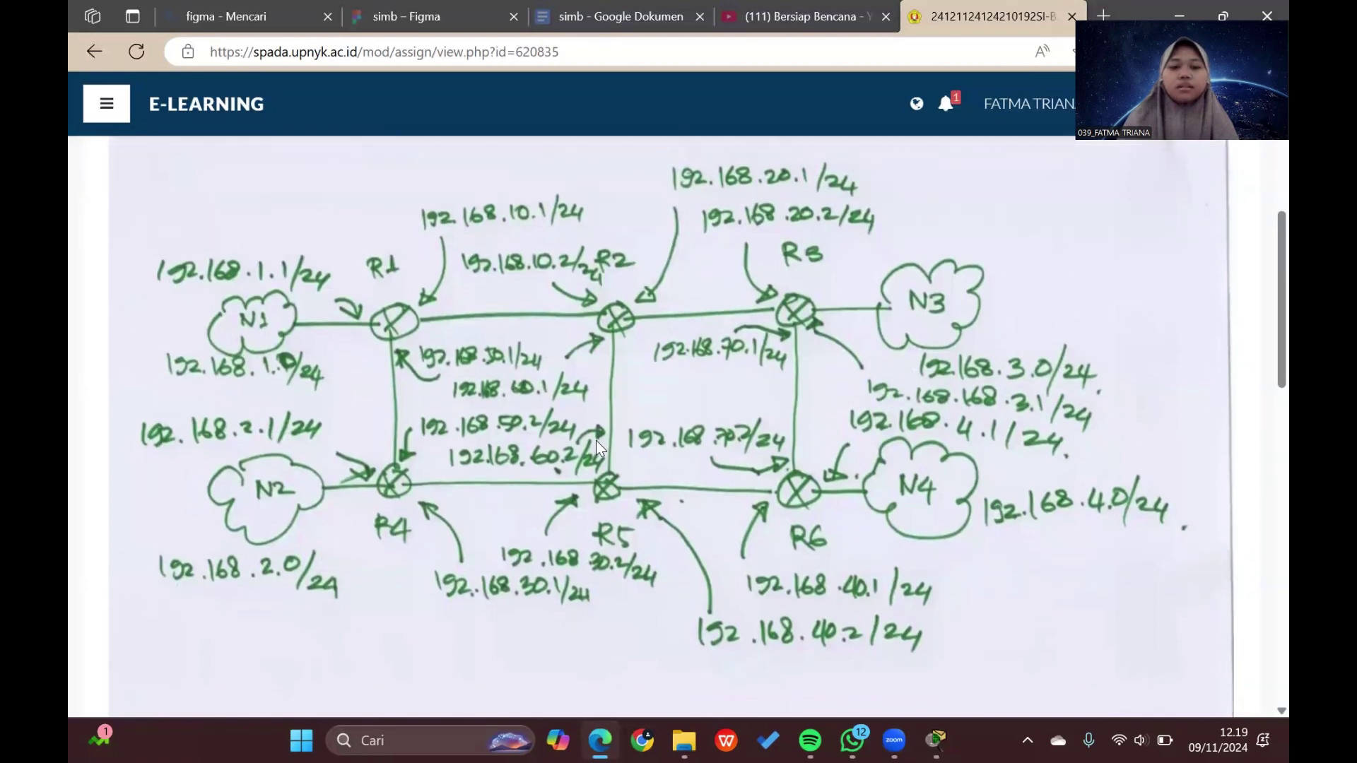
{"action": "left_click", "coordinate": [600, 740]}
{"action": "scroll", "coordinate": [639, 379], "scroll_direction": "up", "scroll_amount": 1}
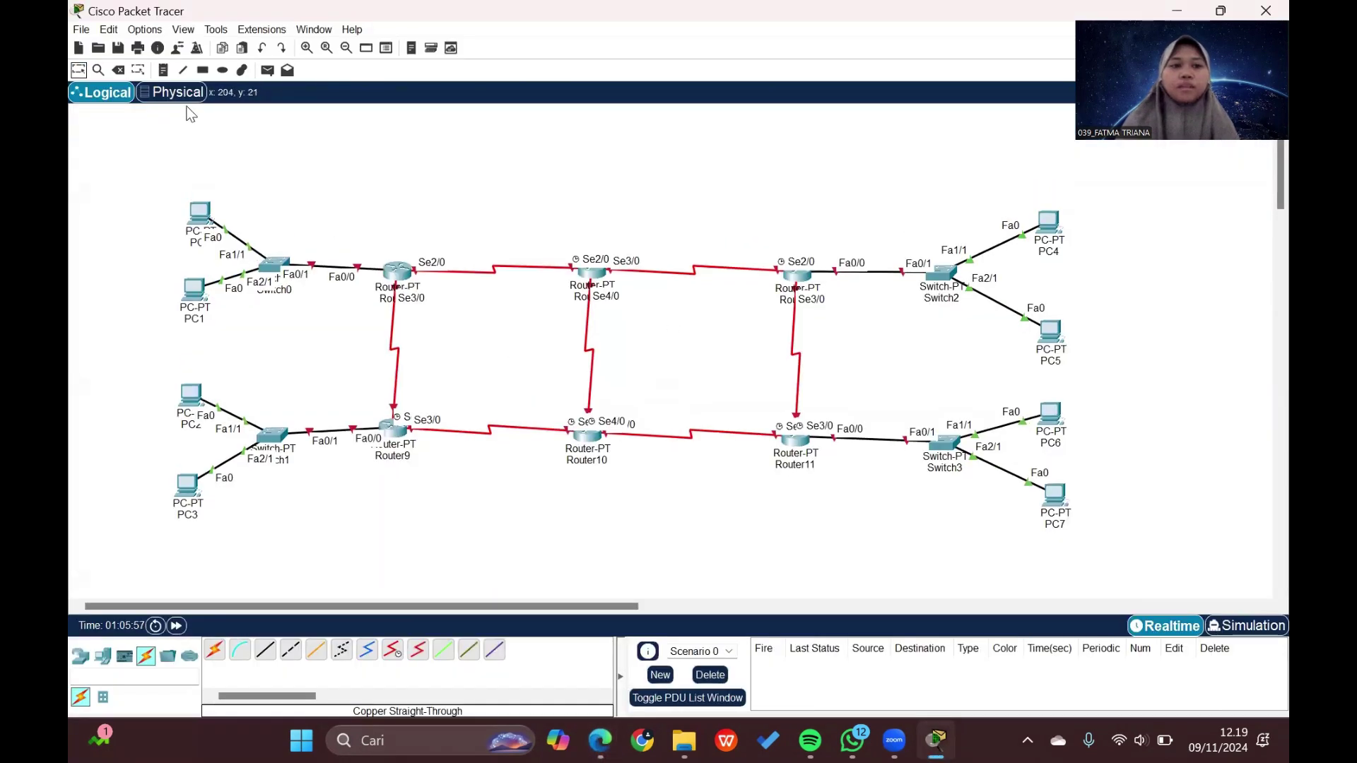
{"action": "left_click", "coordinate": [164, 71]}
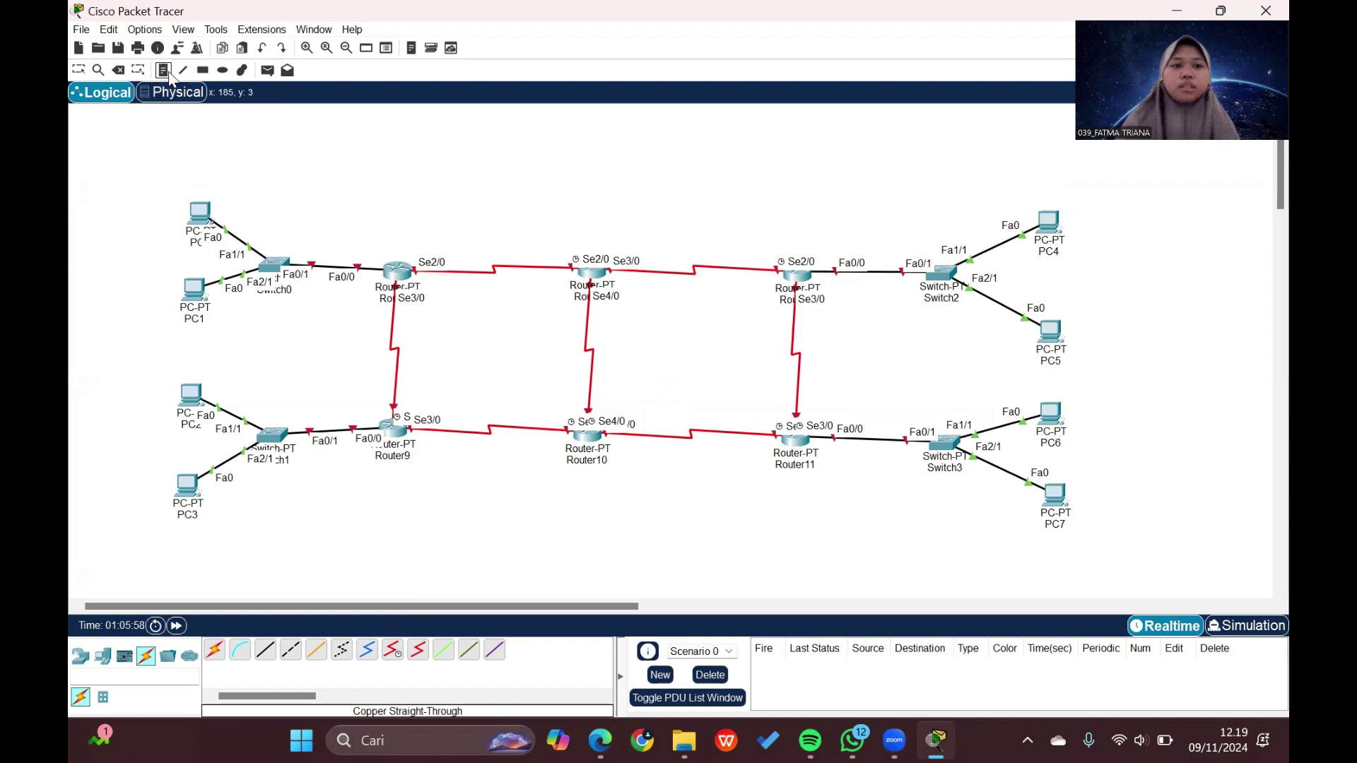
{"action": "left_click", "coordinate": [309, 228]}
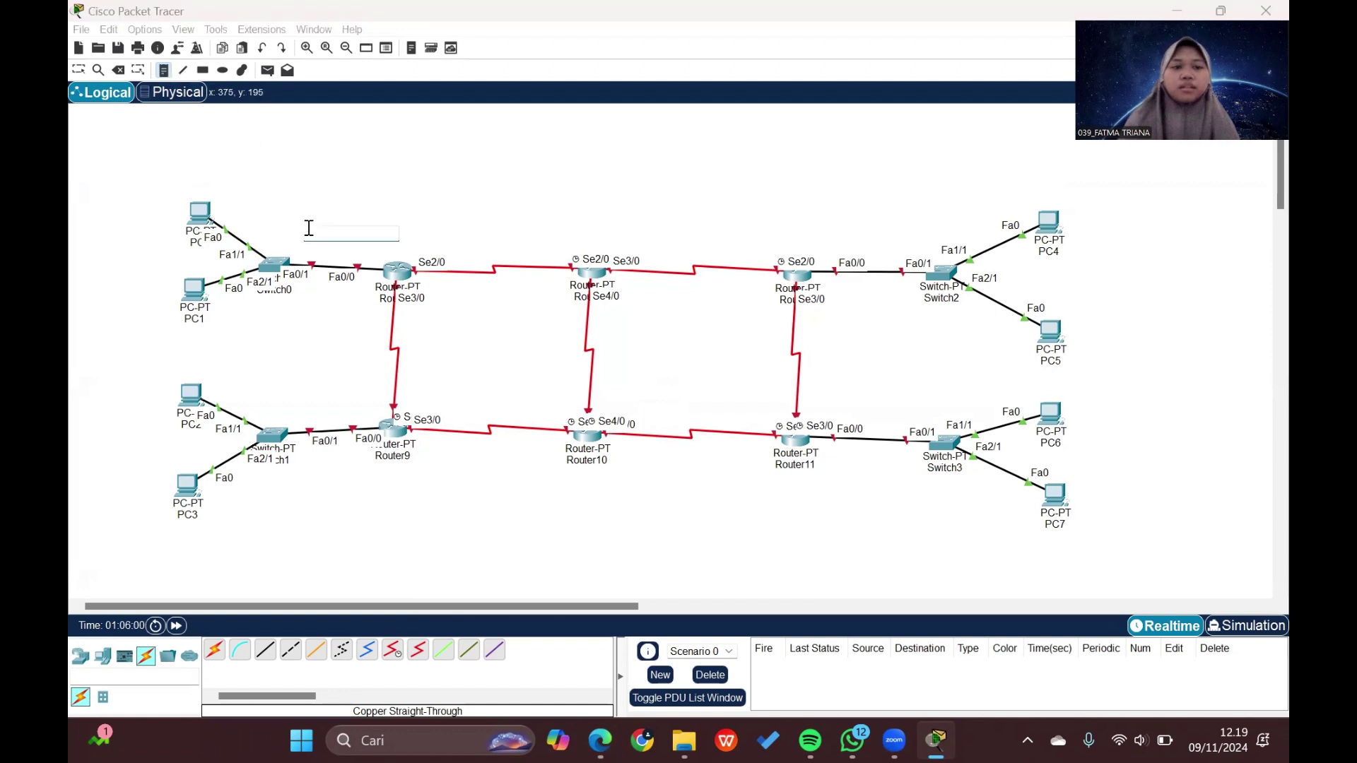
{"action": "type", "text": "NA"}
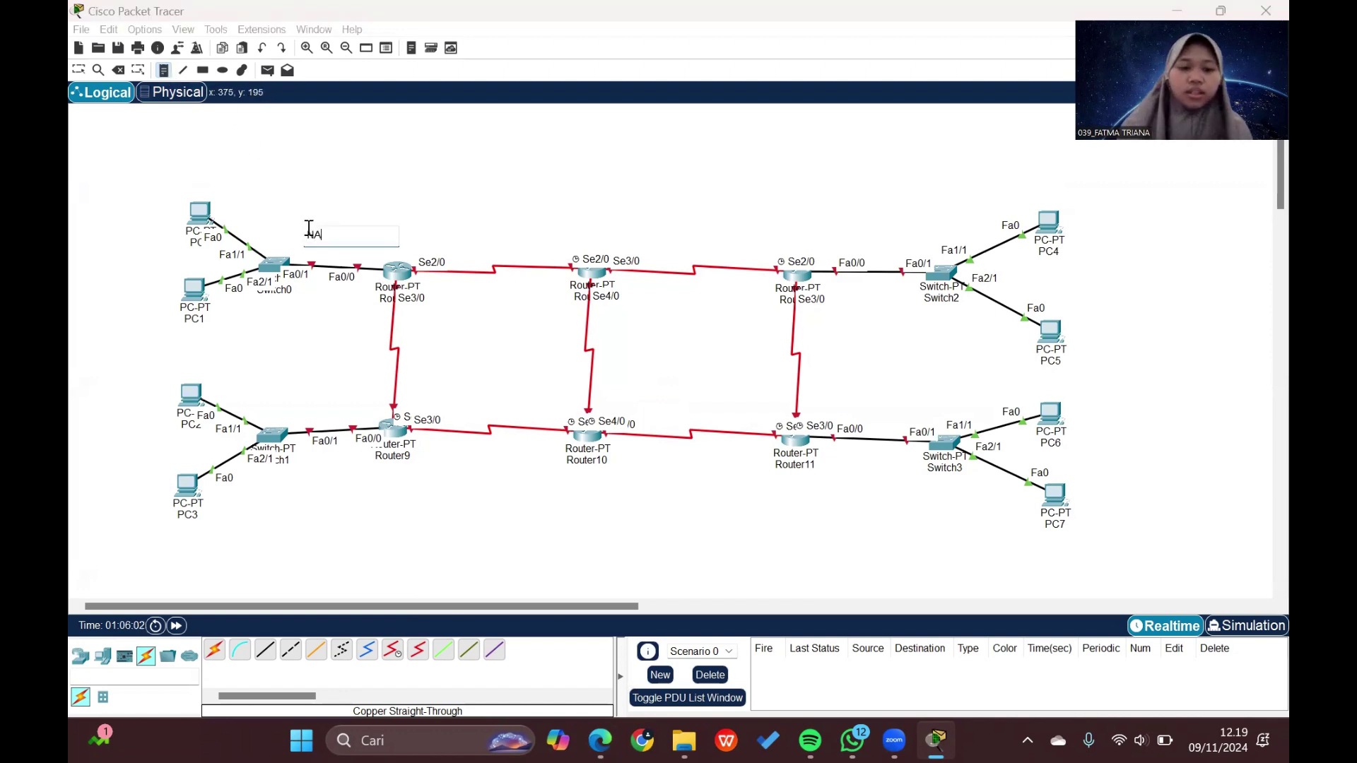
{"action": "type", "text": ":"}
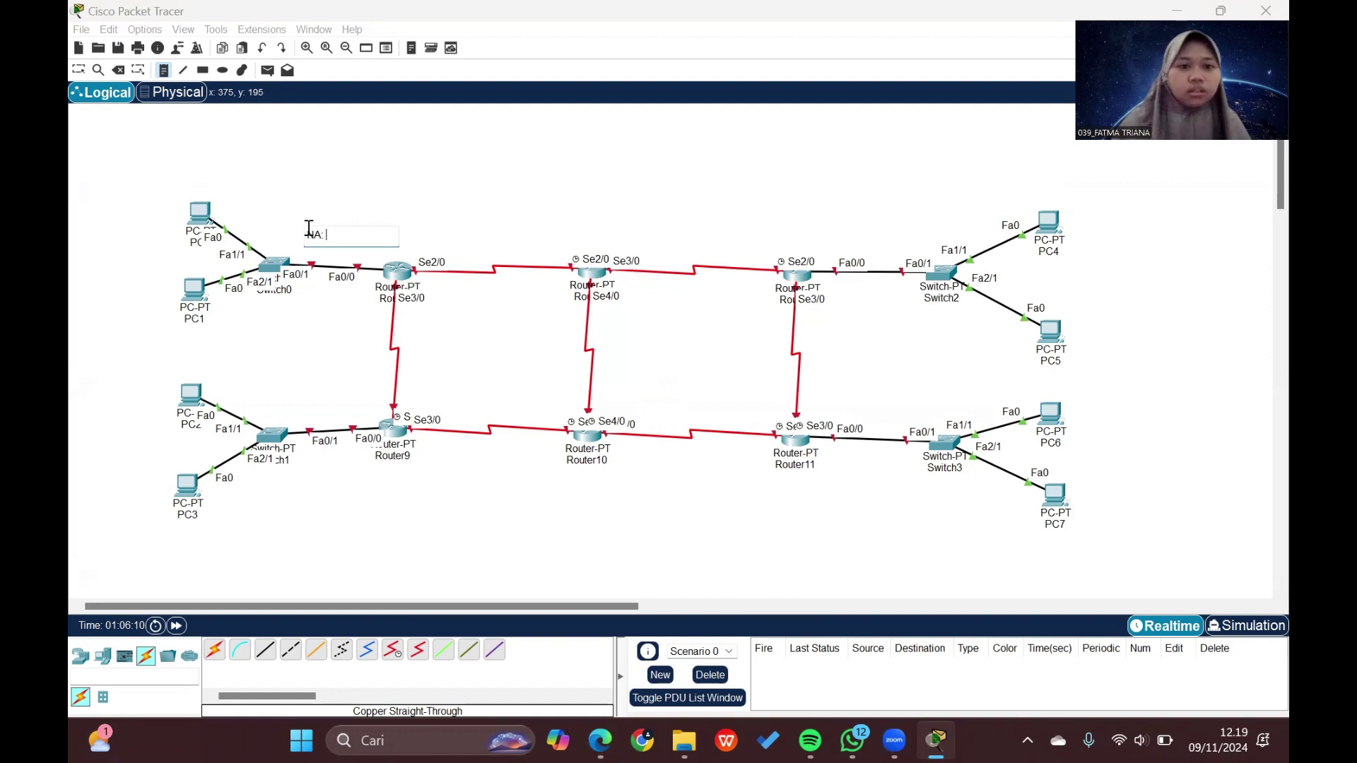
{"action": "type", "text": "192.168.1"}
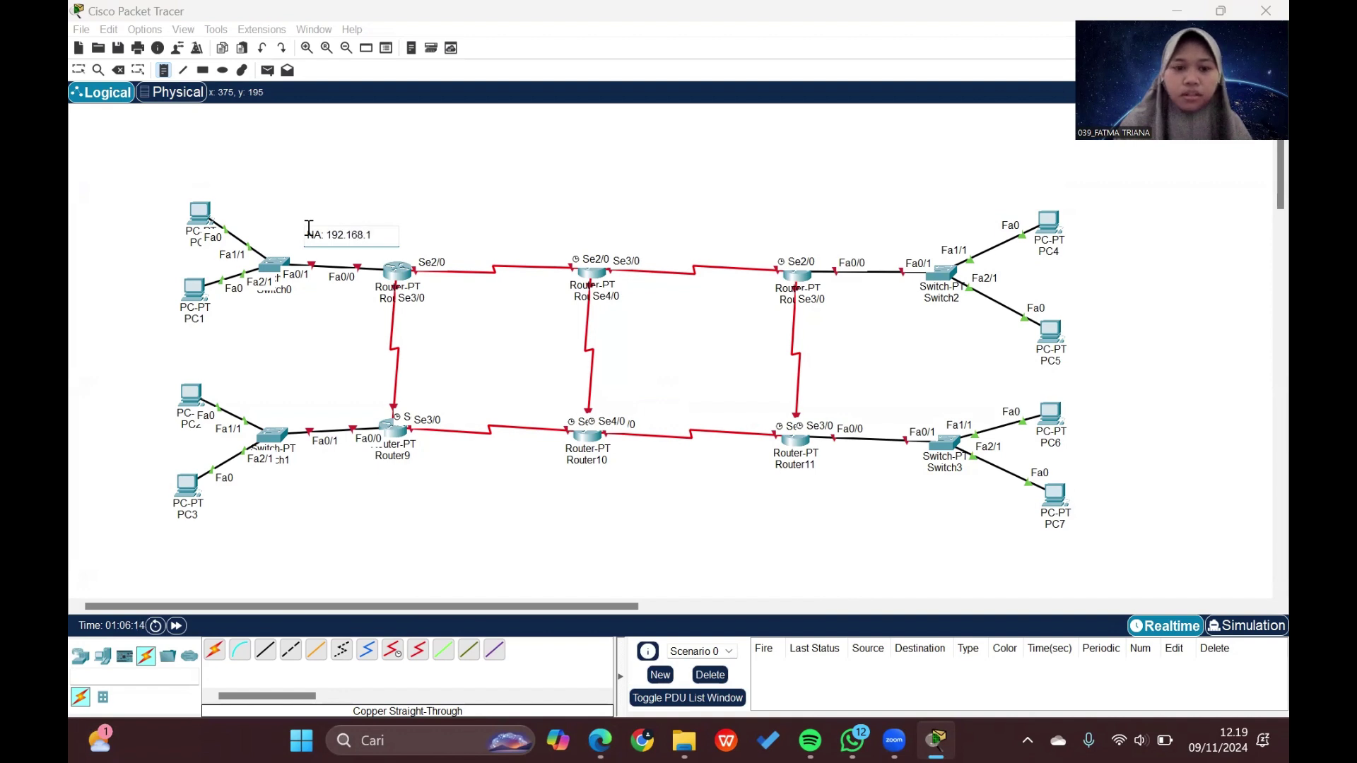
{"action": "type", "text": ".0 /"}
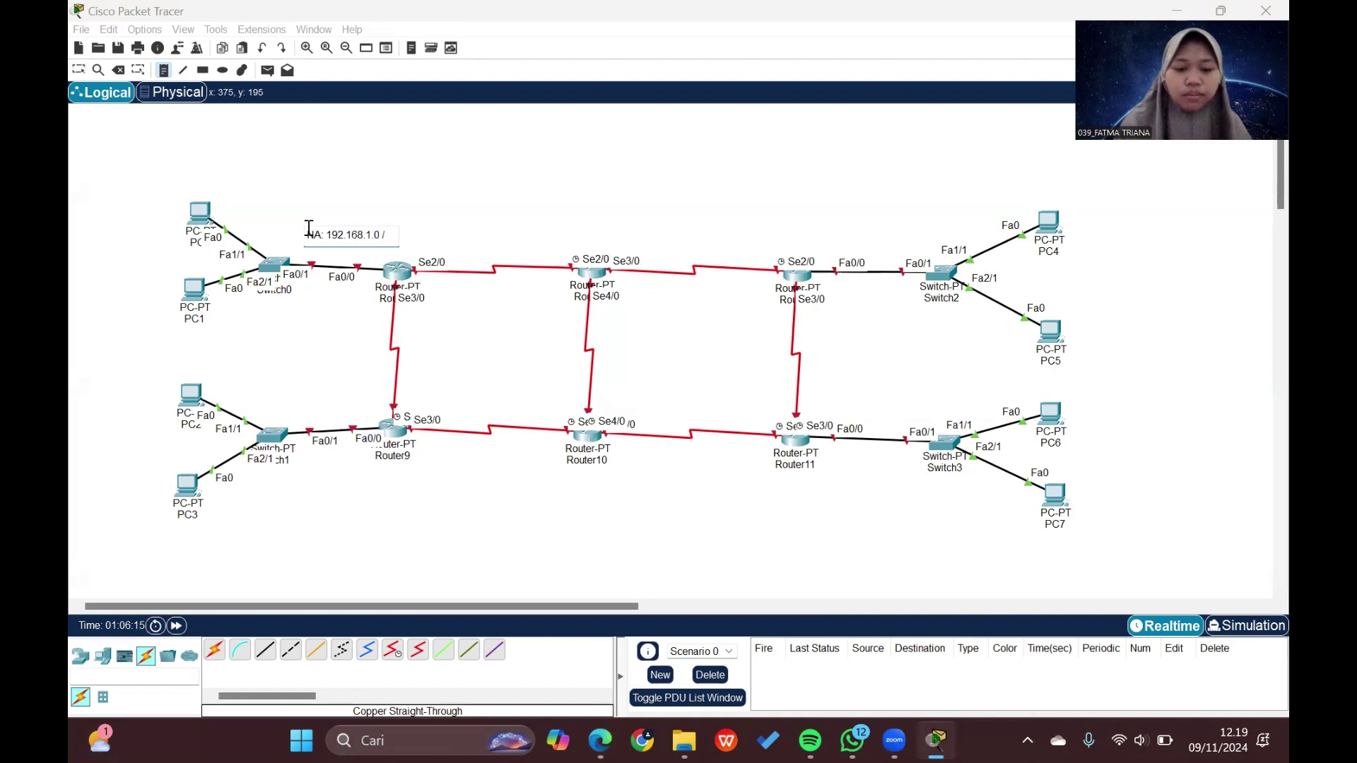
{"action": "type", "text": "24"}
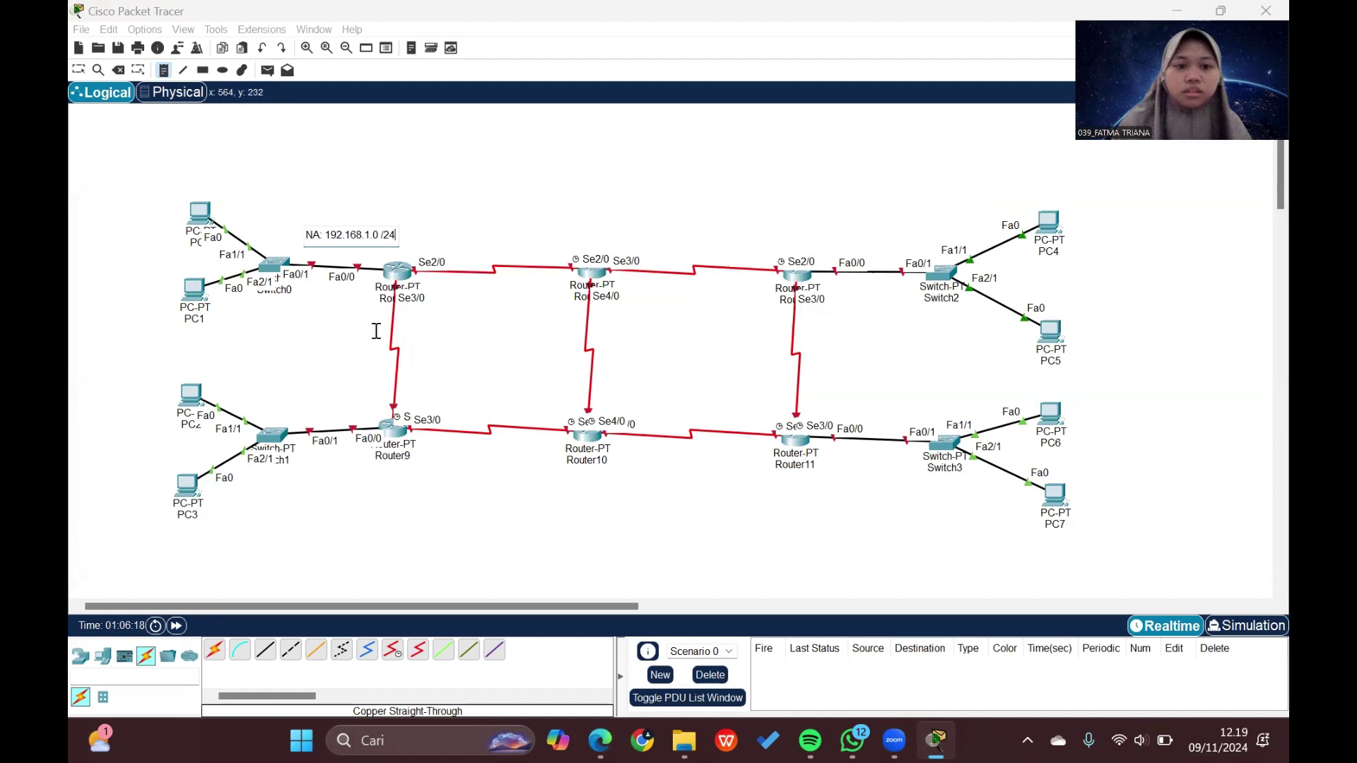
Step: Add the note "NA: 192.168.2.0 /24" below the link between Switch1 and Router9
{"action": "left_click", "coordinate": [294, 490]}
{"action": "left_click", "coordinate": [295, 491]}
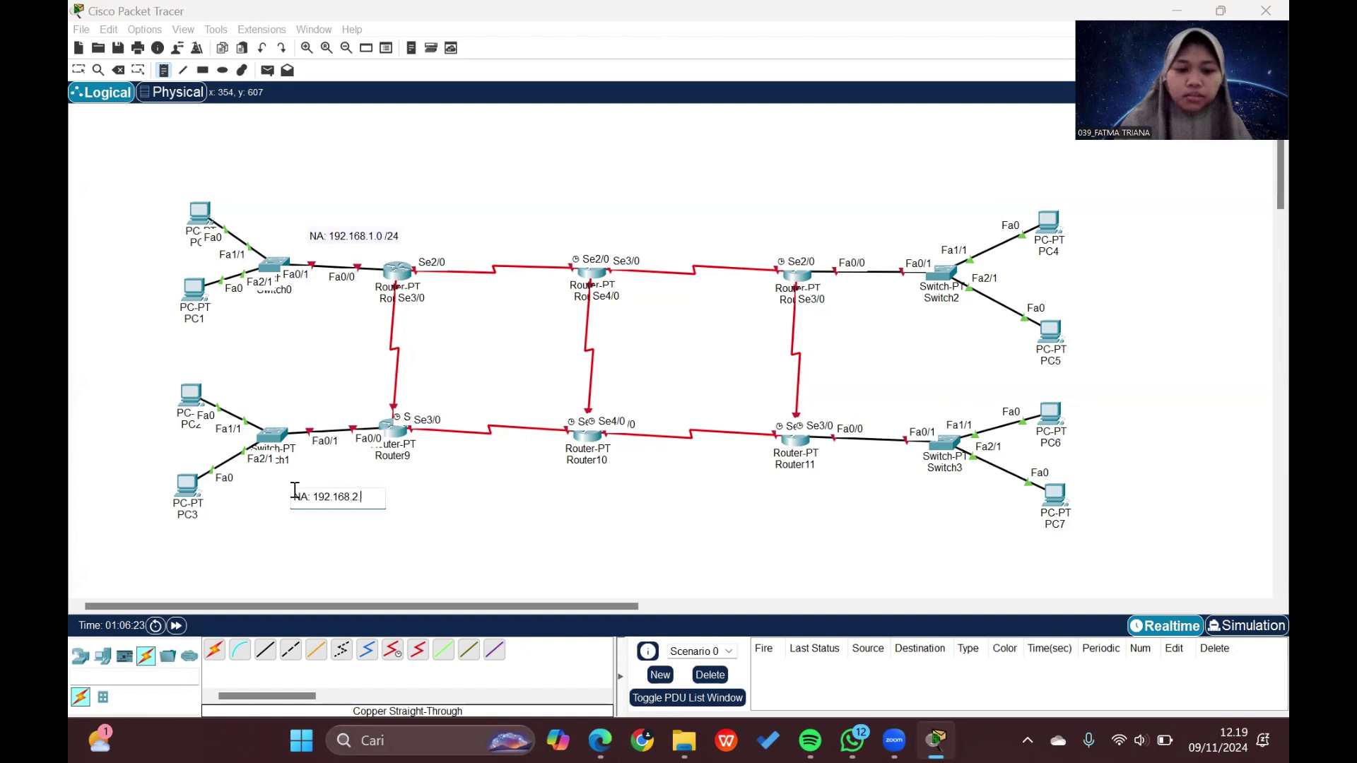
{"action": "type", "text": "NA: 192.168.2.0 /24"}
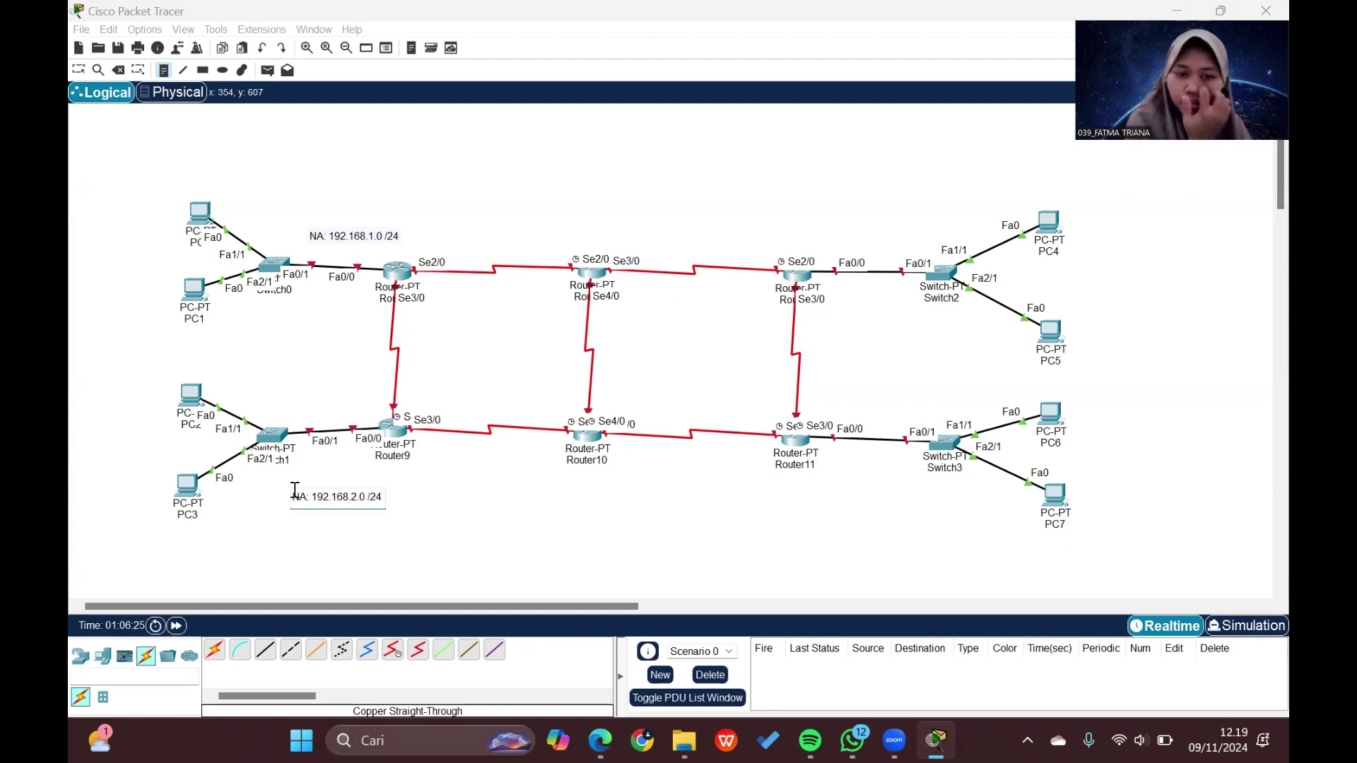
Step: Add the note "NA: 192.168.3.0 /24" above the router-to-Switch2 link and "NA: 192.168.4.0 /24" below the link between Router11 and Switch3
{"action": "left_click", "coordinate": [839, 235]}
{"action": "type", "text": "NA: 192.168.3.0"}
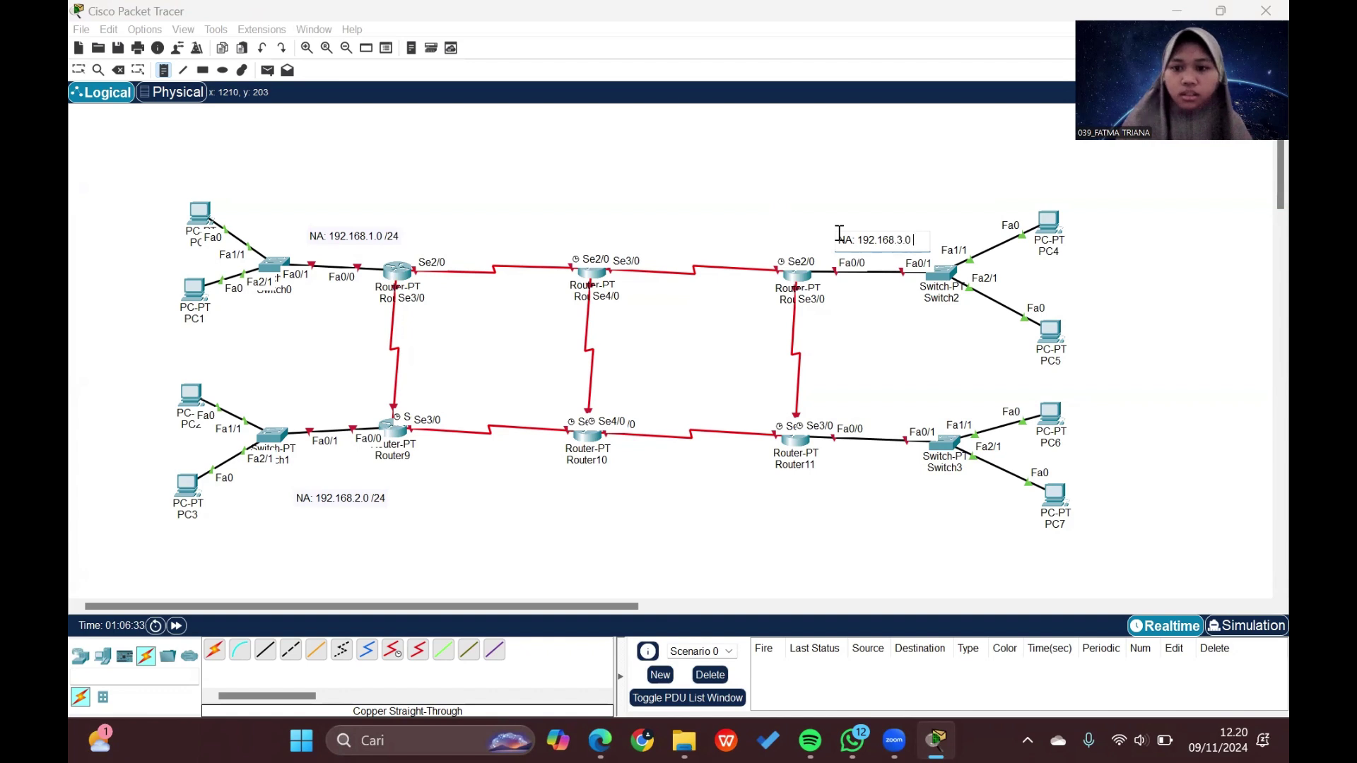
{"action": "type", "text": "/24"}
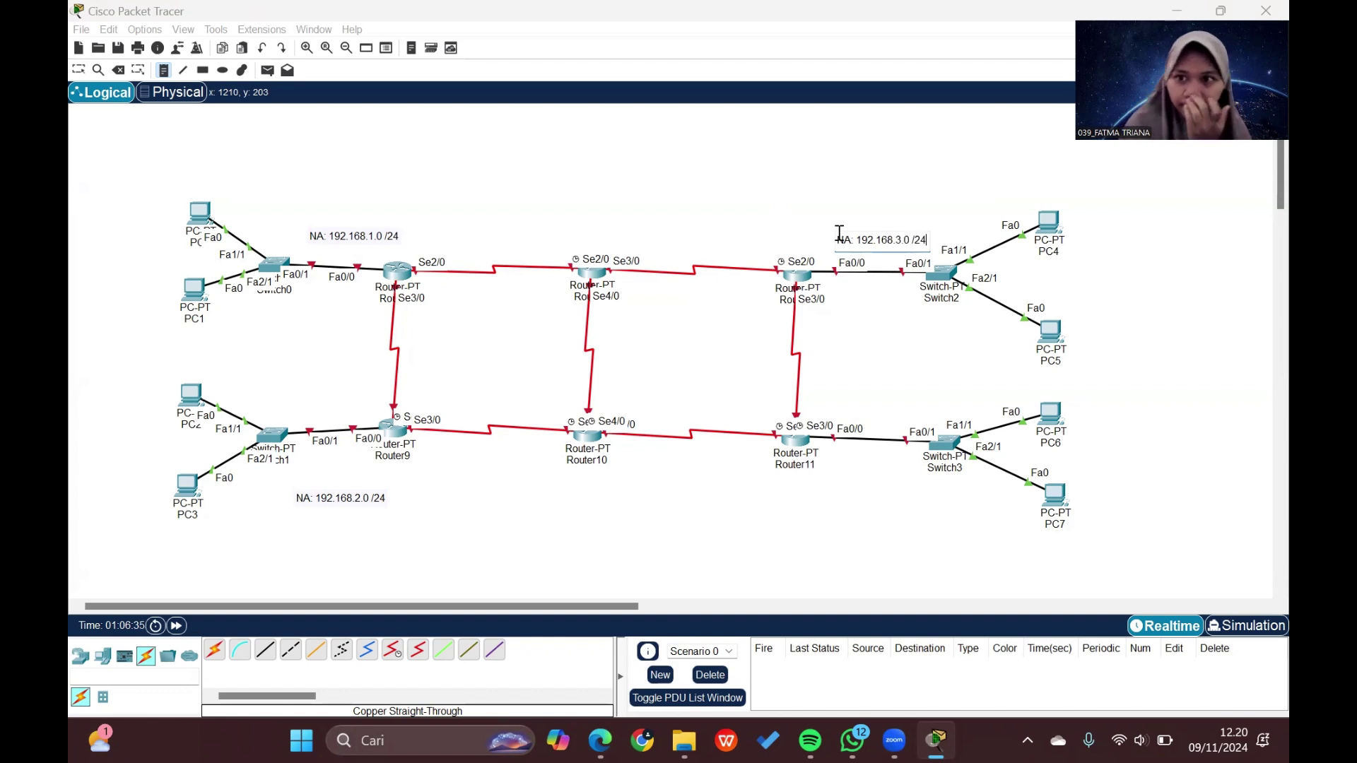
{"action": "left_click", "coordinate": [848, 490]}
{"action": "type", "text": "NA: 192.168.4.0"}
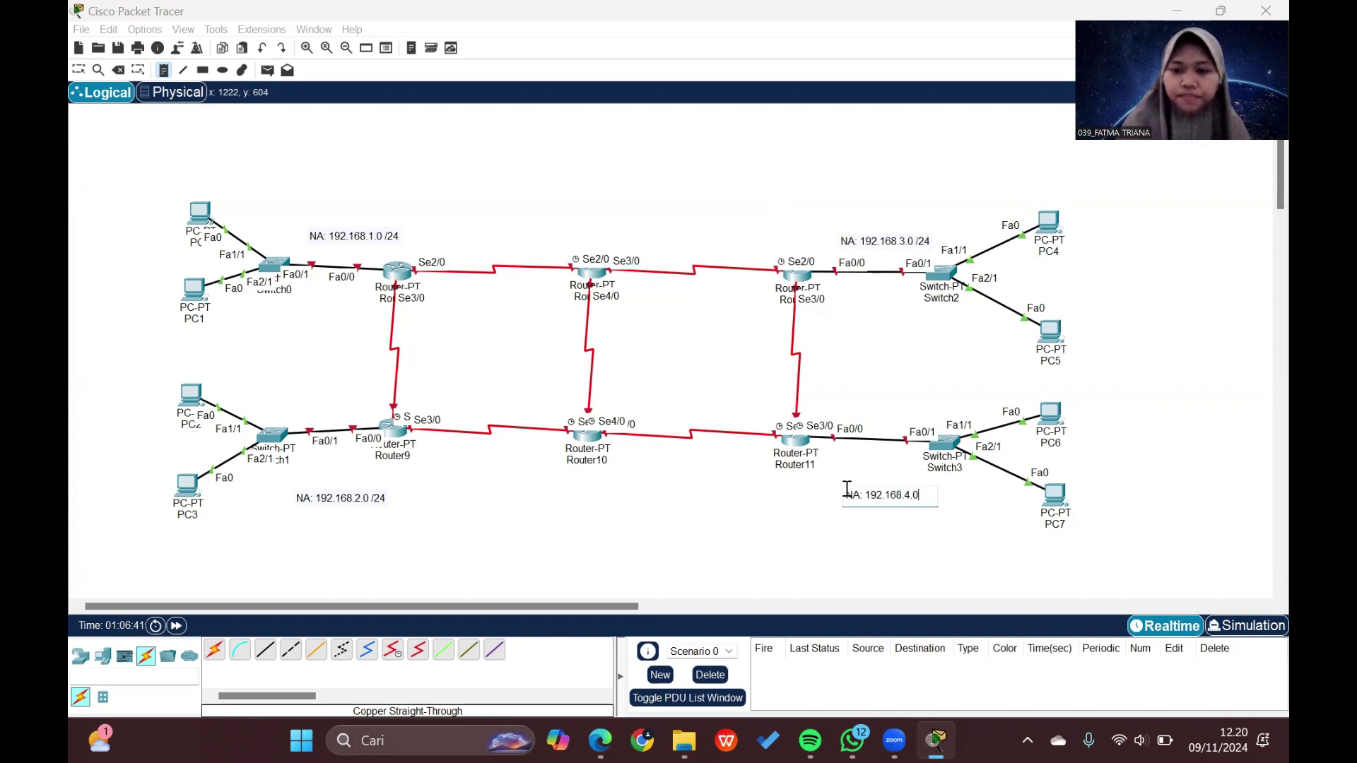
{"action": "type", "text": " /24"}
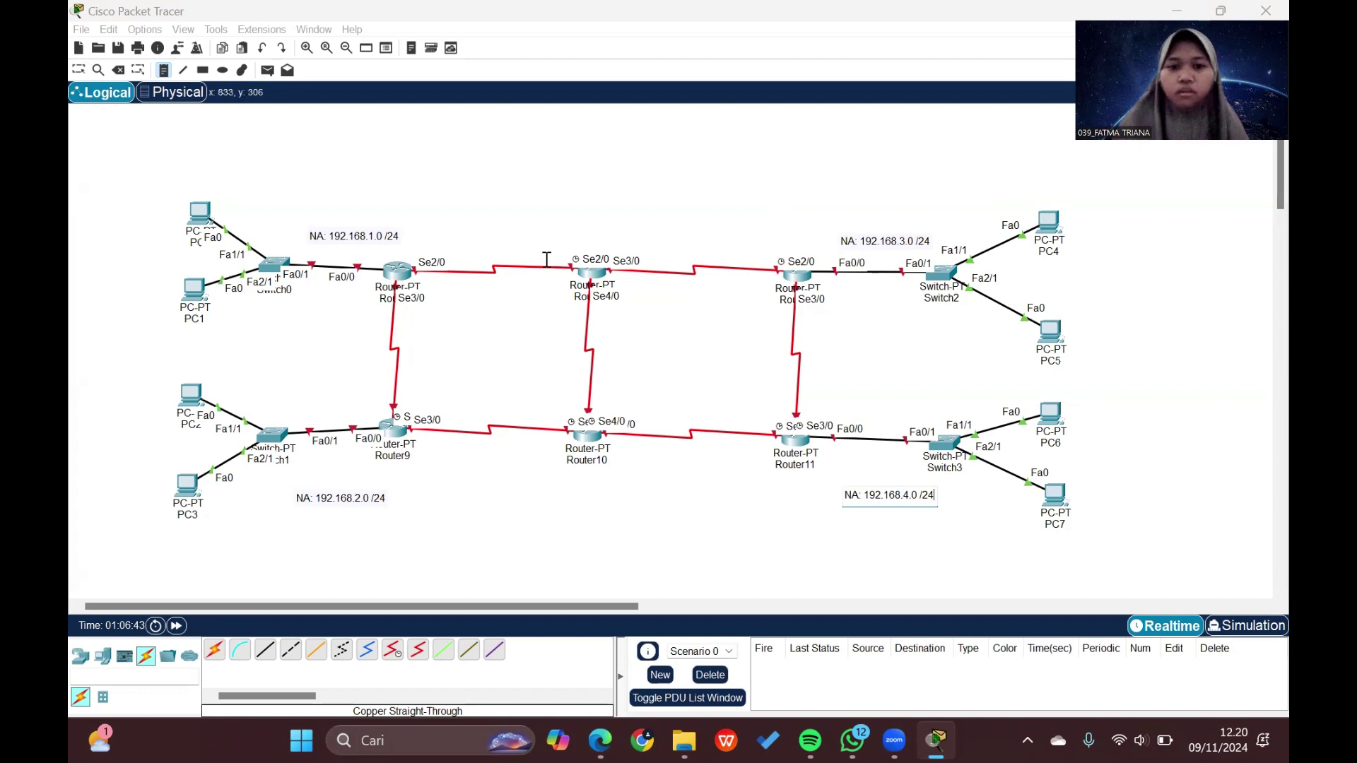
Step: Label the upper row's two serial links with notes above them: "NA: 192.168.10.0 /24" on the first and "NA: 192.168.20.0 /24" on the second
{"action": "left_click", "coordinate": [466, 244]}
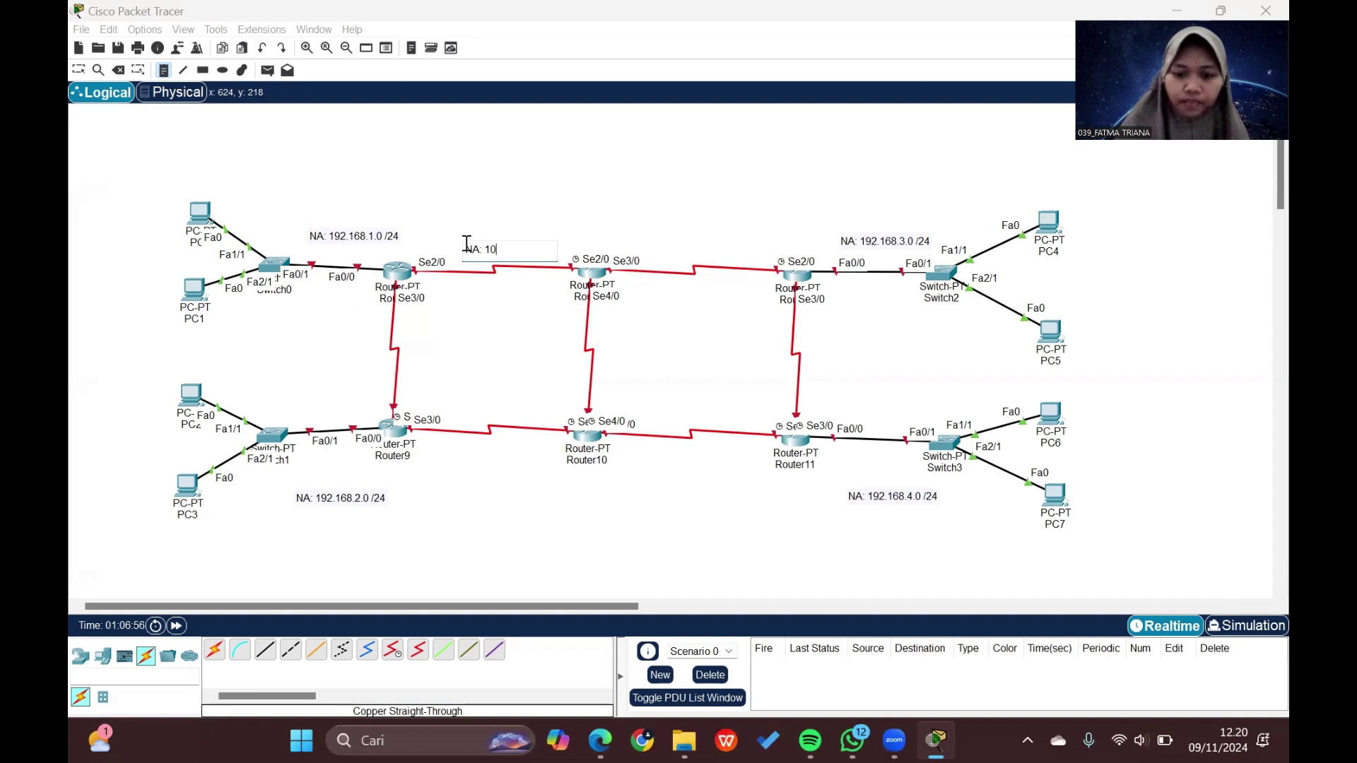
{"action": "type", "text": "68.1"}
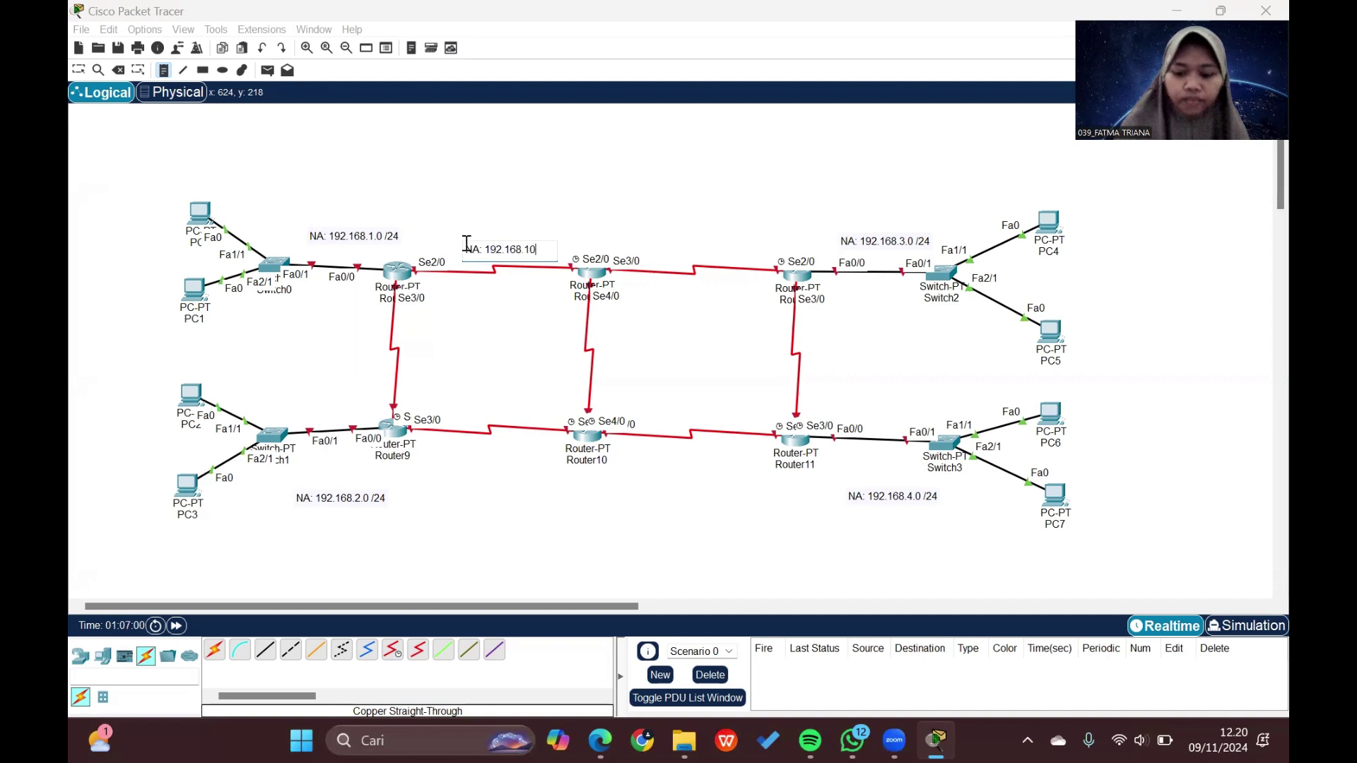
{"action": "type", "text": "0.0"}
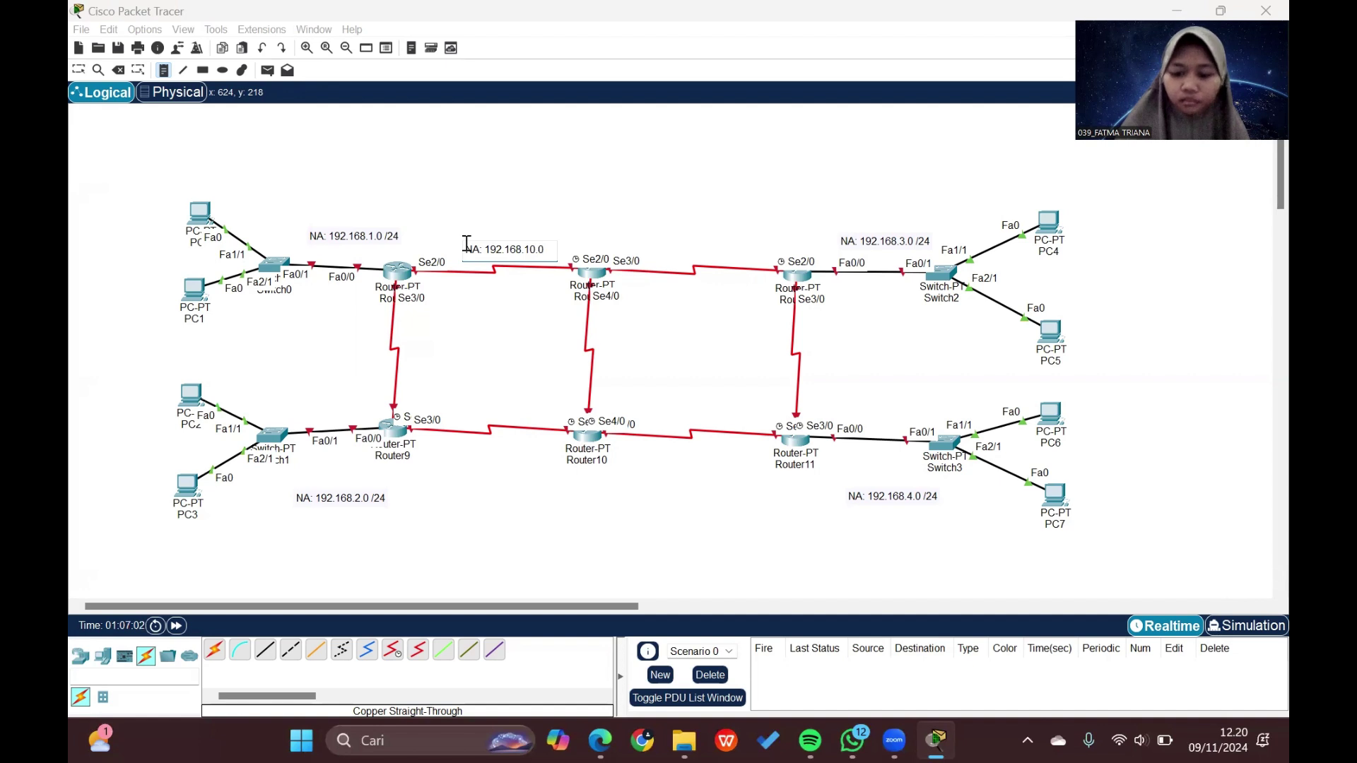
{"action": "type", "text": " /24"}
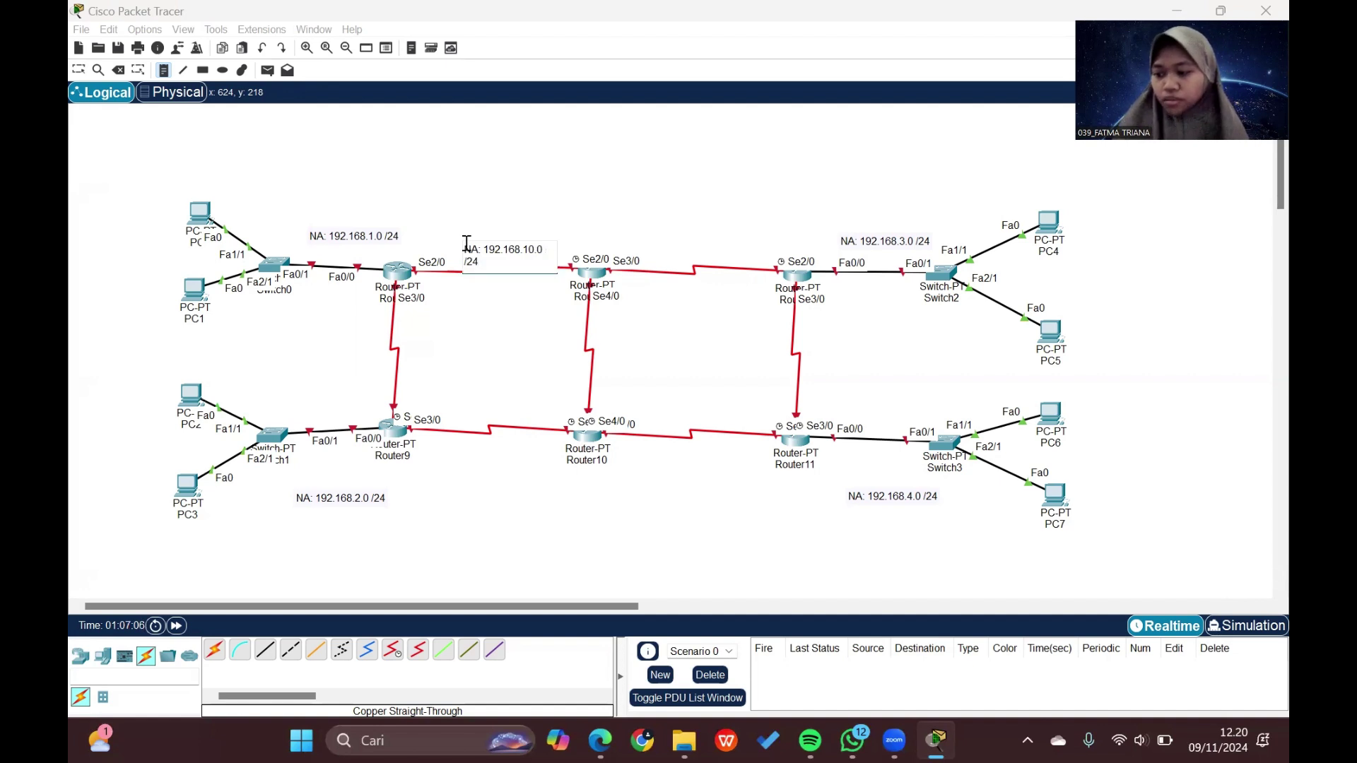
{"action": "left_click", "coordinate": [627, 230]}
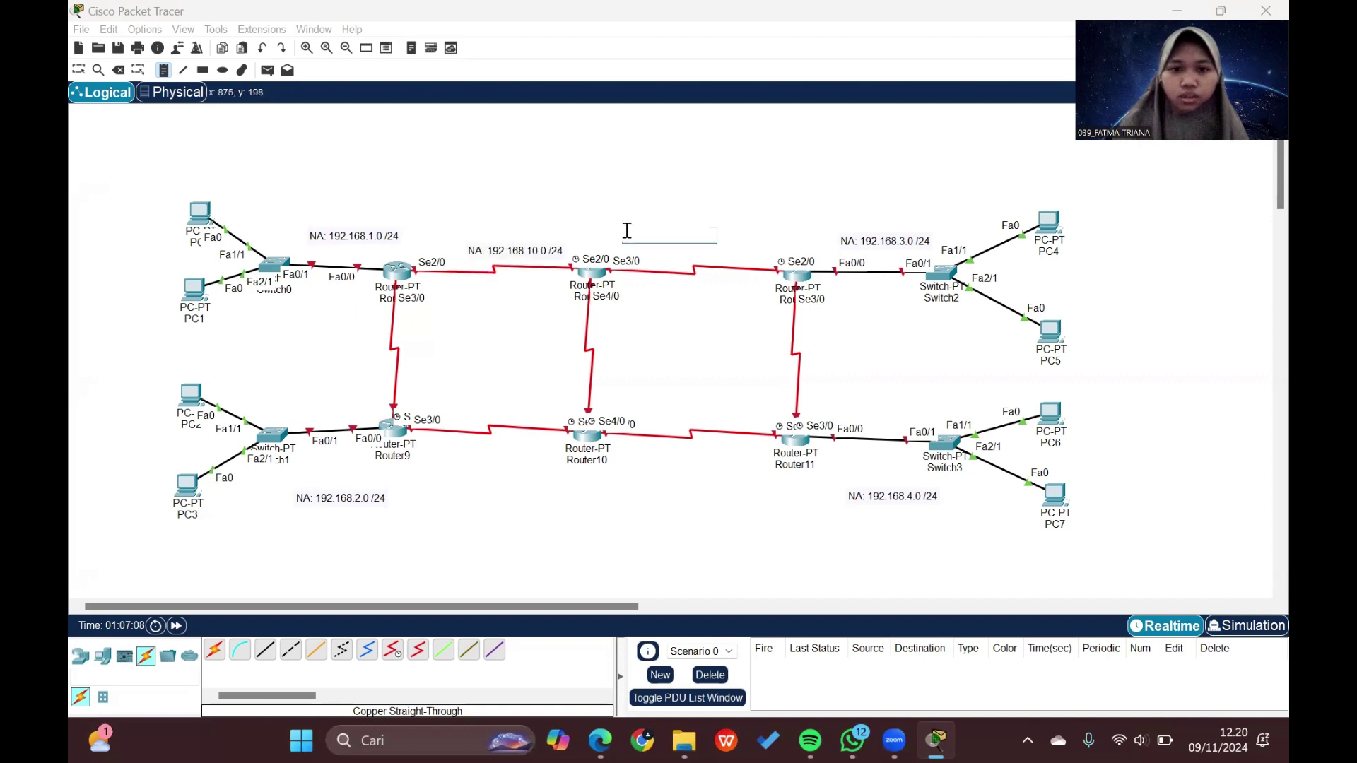
{"action": "type", "text": "NA: 192.1"}
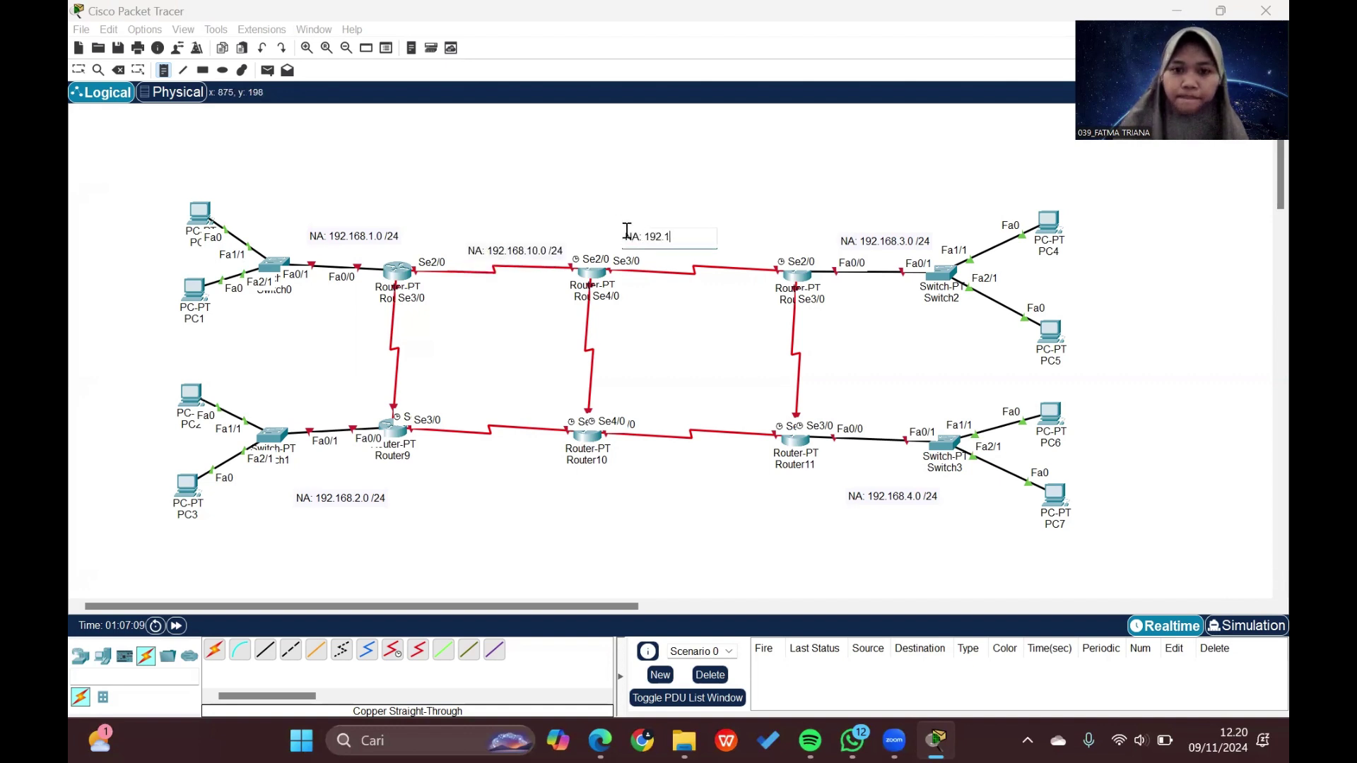
{"action": "type", "text": "68.20"}
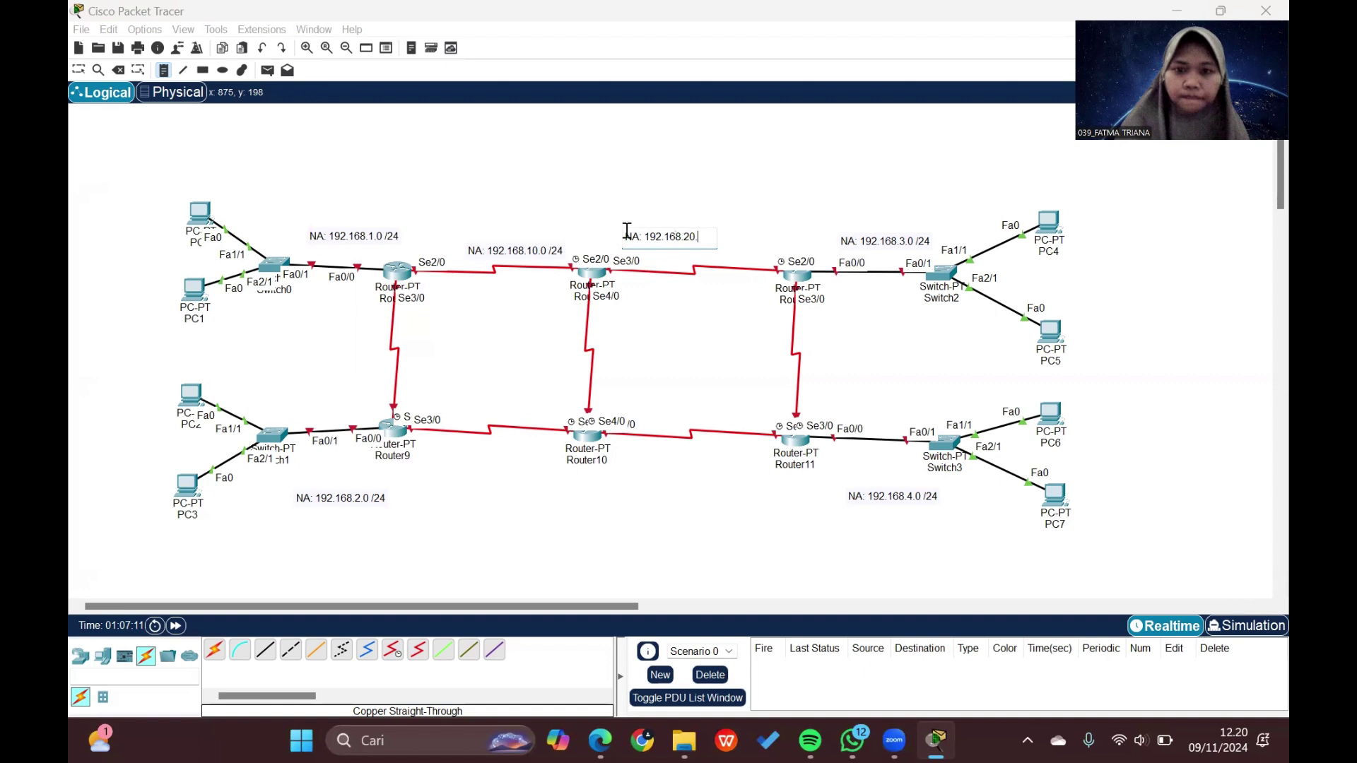
{"action": "type", "text": ".0 /24"}
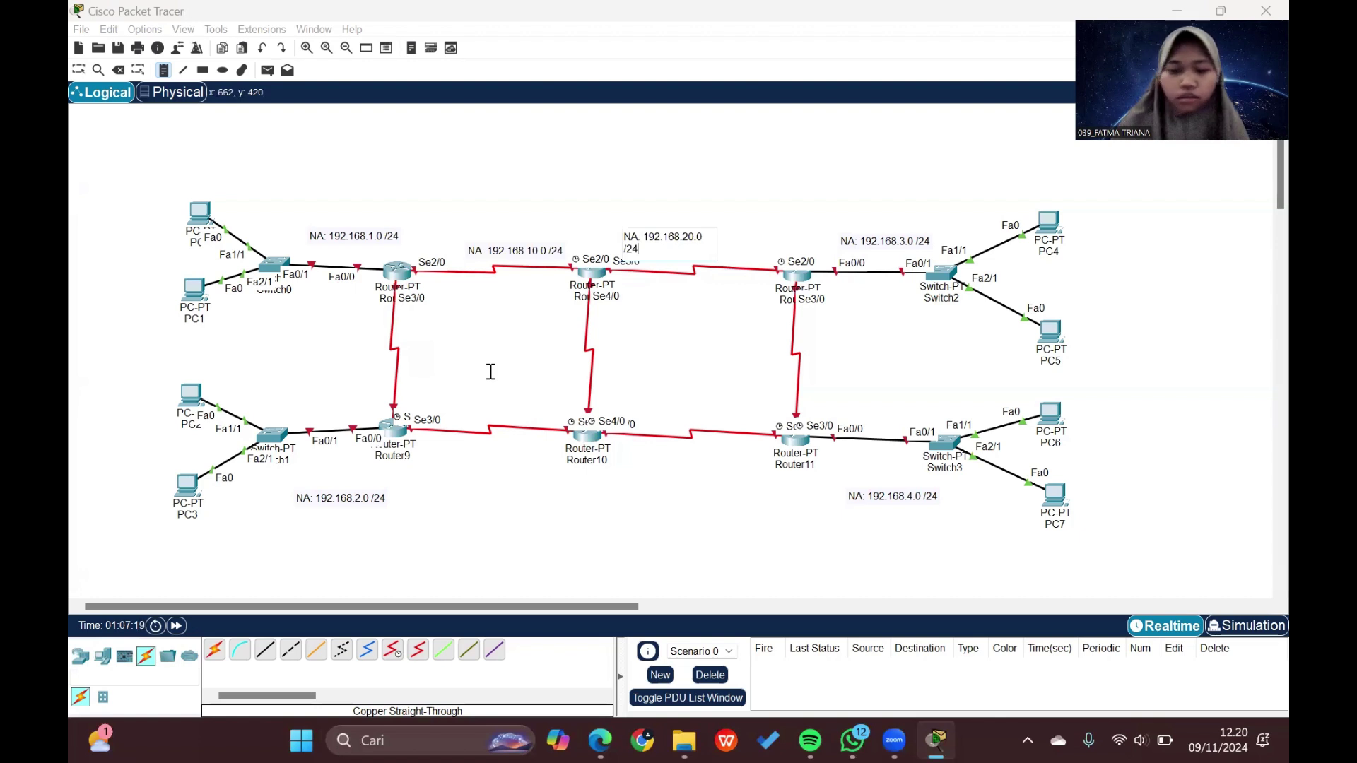
Step: Add the note "NA: 192.168.30.0 /24" below the Router9–Router10 link and "NA: 192.168.40.0 /24" below the Router10–Router11 link
{"action": "left_click", "coordinate": [426, 454]}
{"action": "type", "text": "NA"}
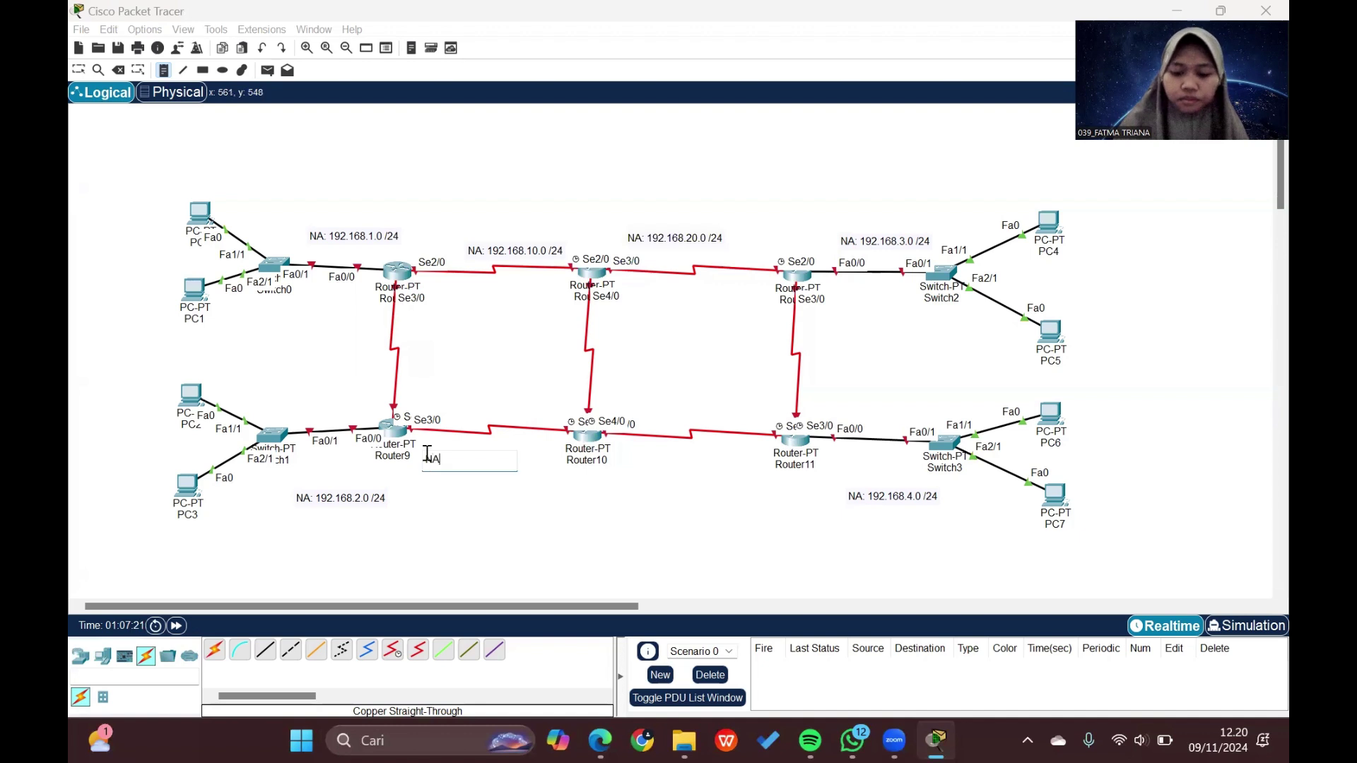
{"action": "type", "text": ": 192.168"}
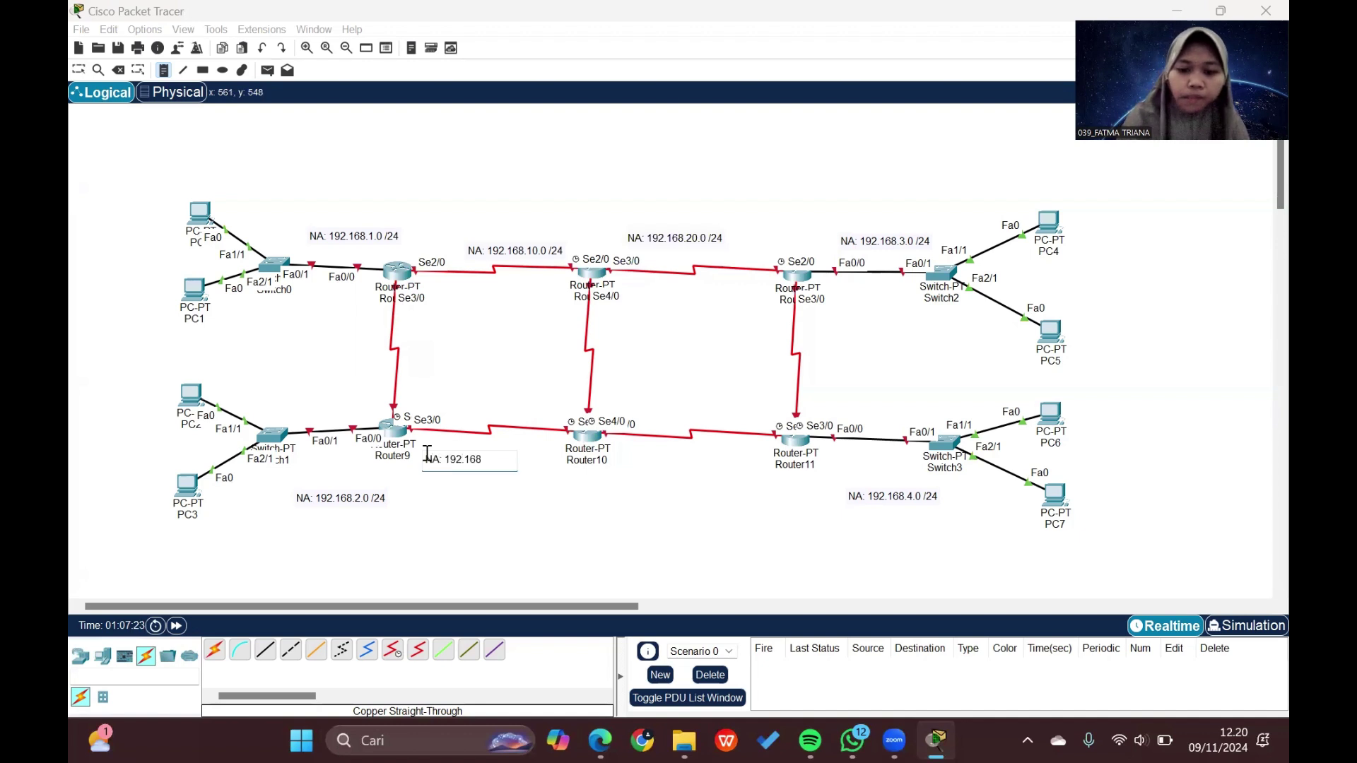
{"action": "type", "text": ".30.0"}
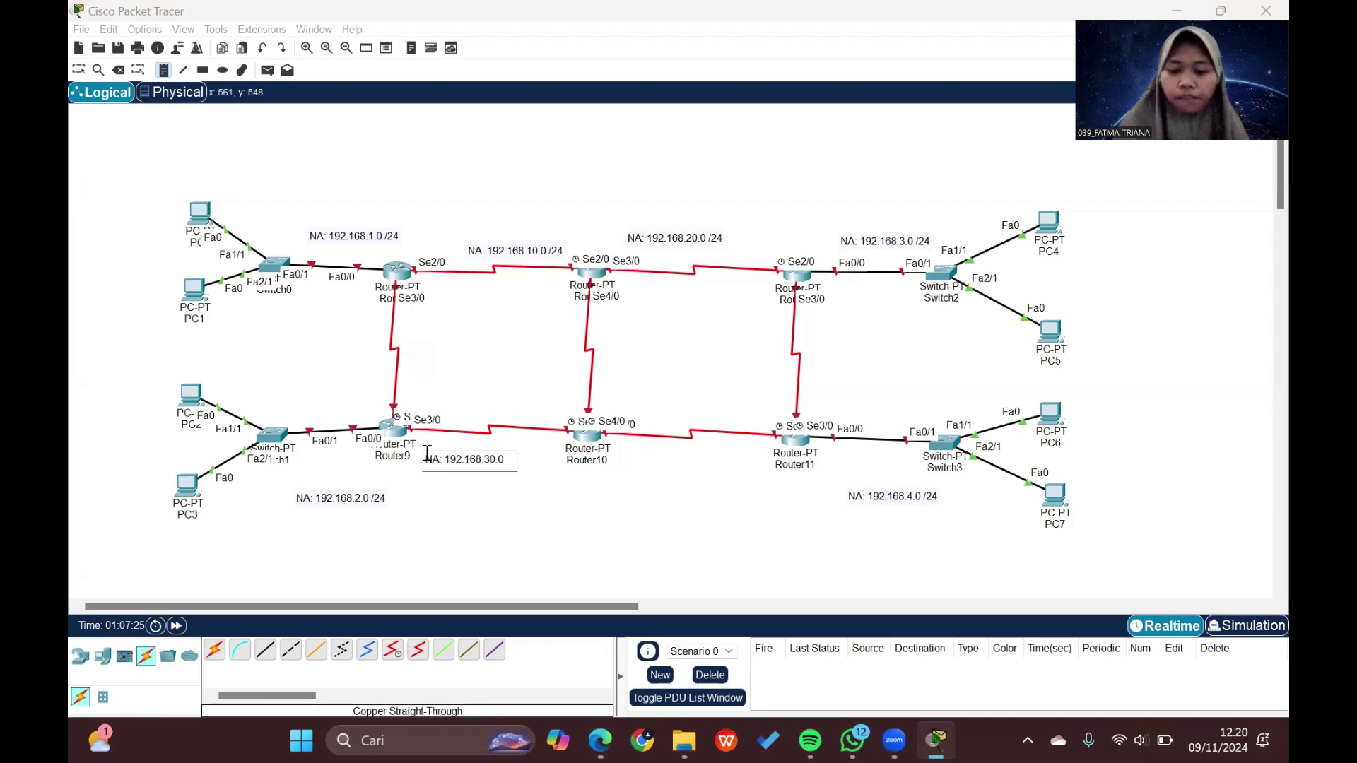
{"action": "type", "text": " /24"}
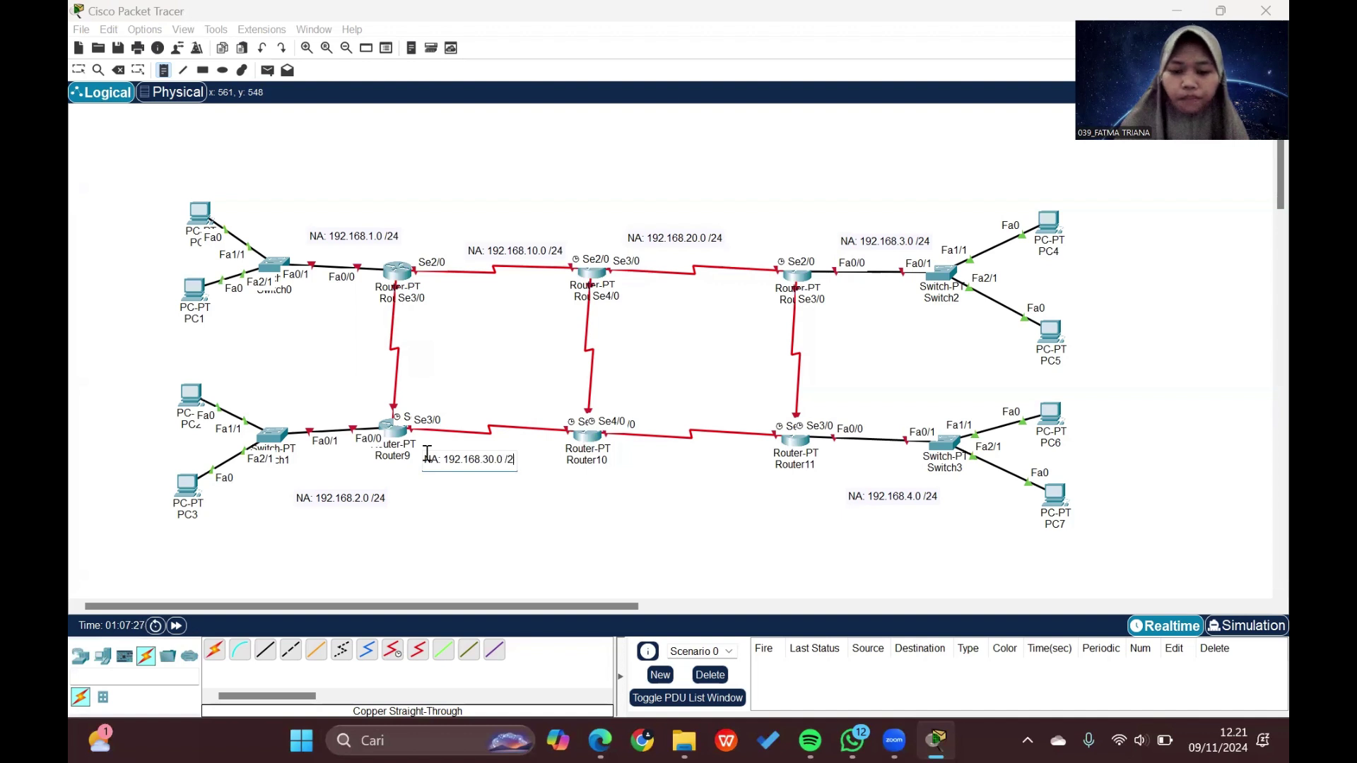
{"action": "left_click", "coordinate": [636, 468]}
{"action": "type", "text": "NA: 192.168"}
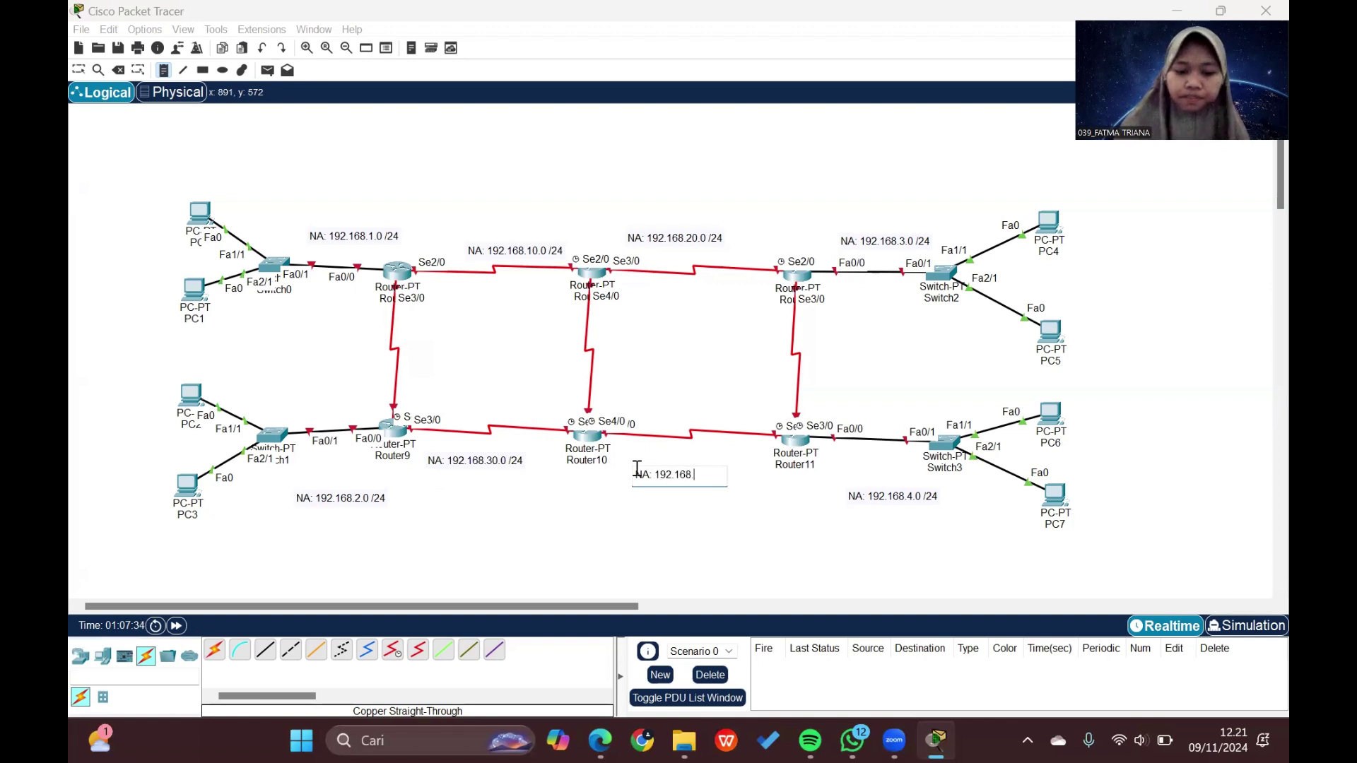
{"action": "type", "text": ".40.0 /24"}
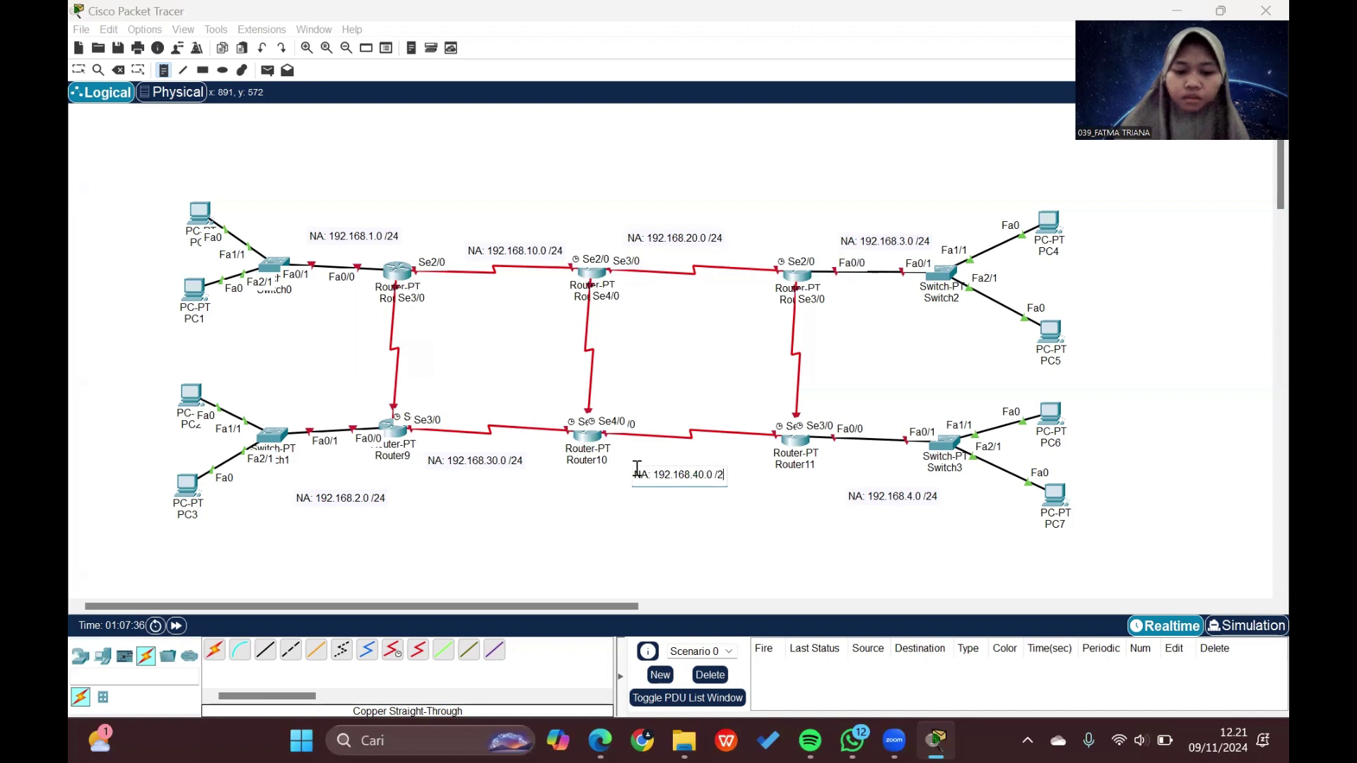
Step: Add the note "NA: 192.168.50.0 /24" beside the vertical serial link that runs down to Router9
{"action": "left_click", "coordinate": [409, 345]}
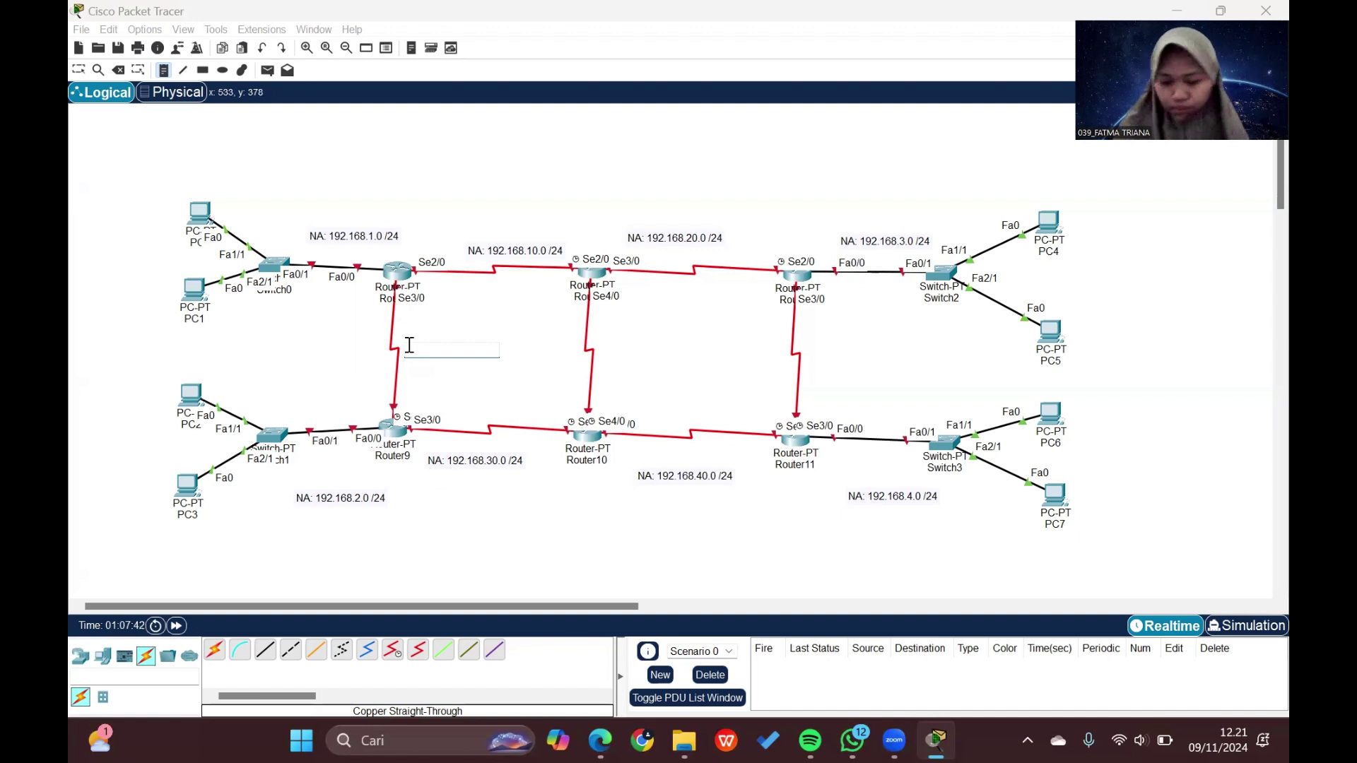
{"action": "type", "text": "N"}
{"action": "key", "text": "BackSpace"}
{"action": "key", "text": "BackSpace"}
{"action": "key", "text": "BackSpace"}
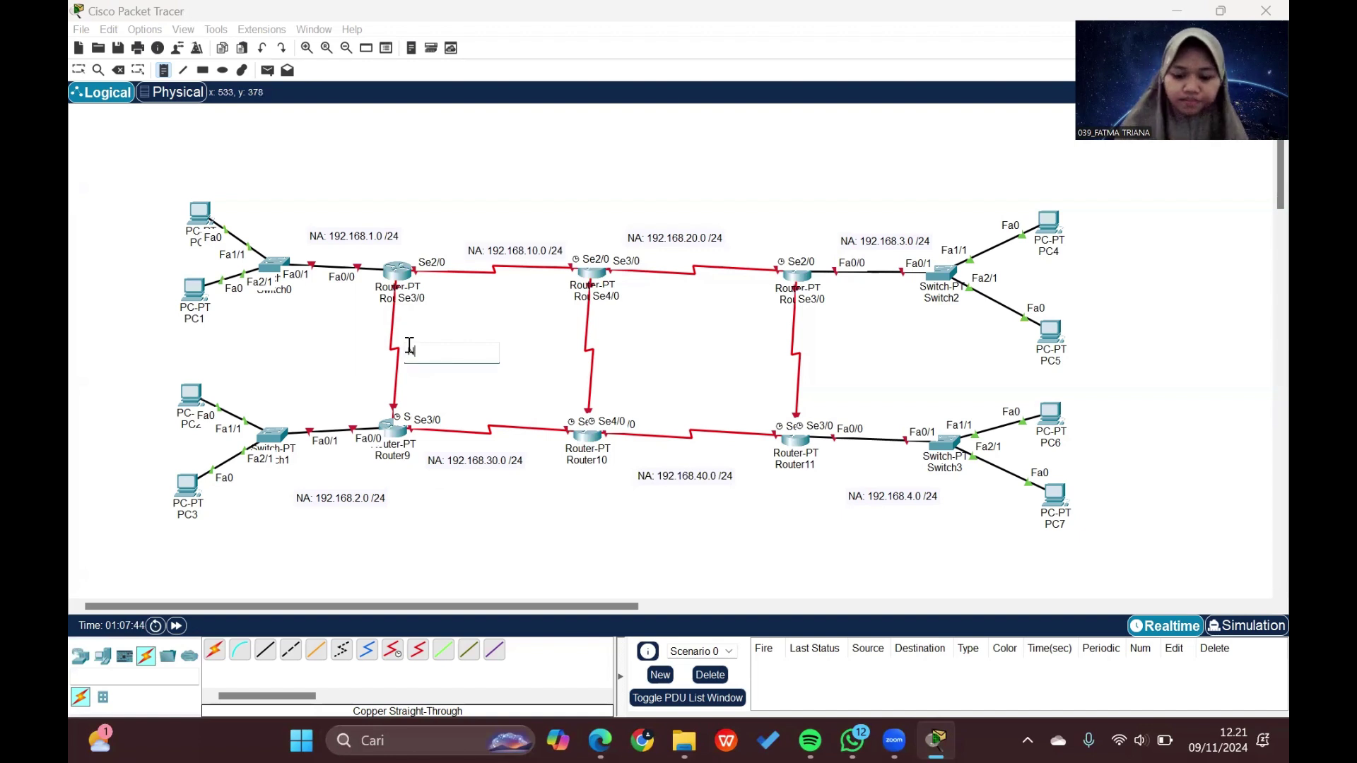
{"action": "type", "text": "NA: 192.168"}
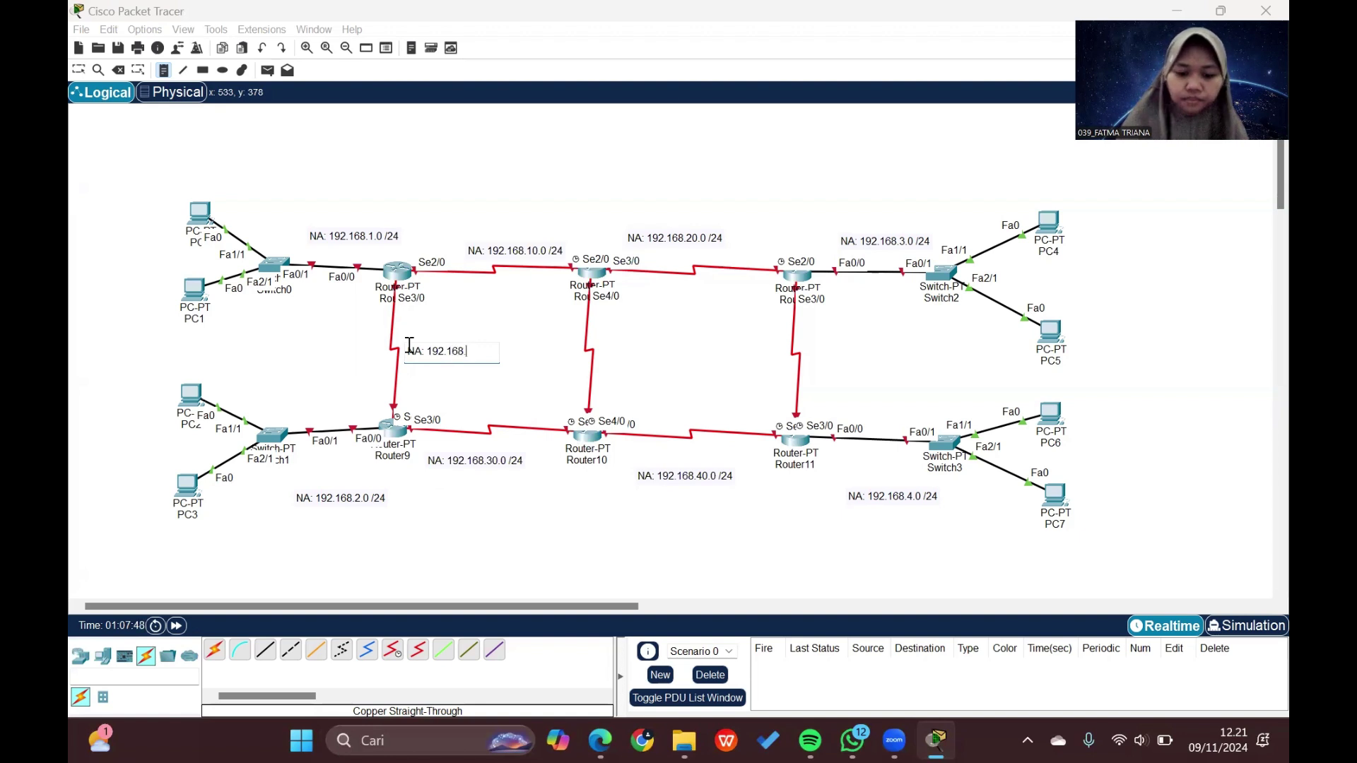
{"action": "type", "text": ".50.0 /"}
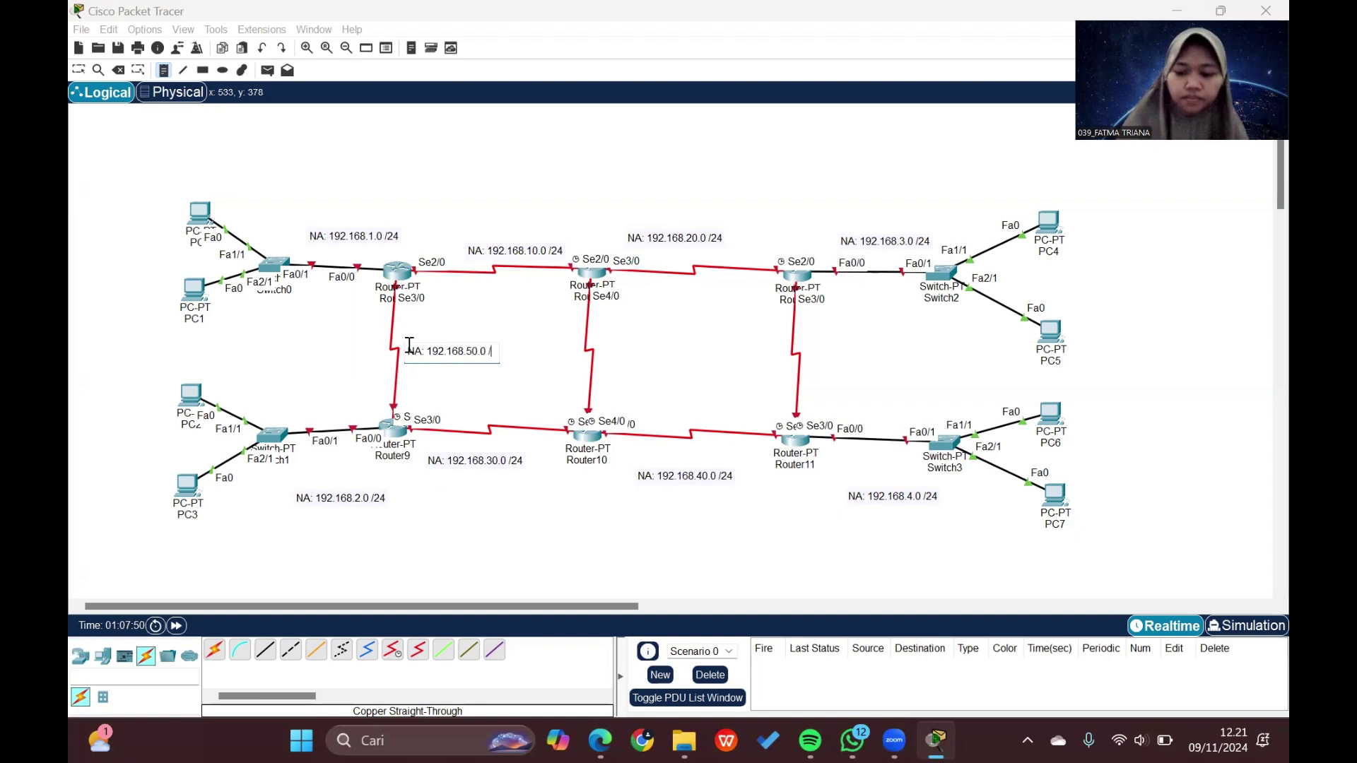
{"action": "type", "text": "24"}
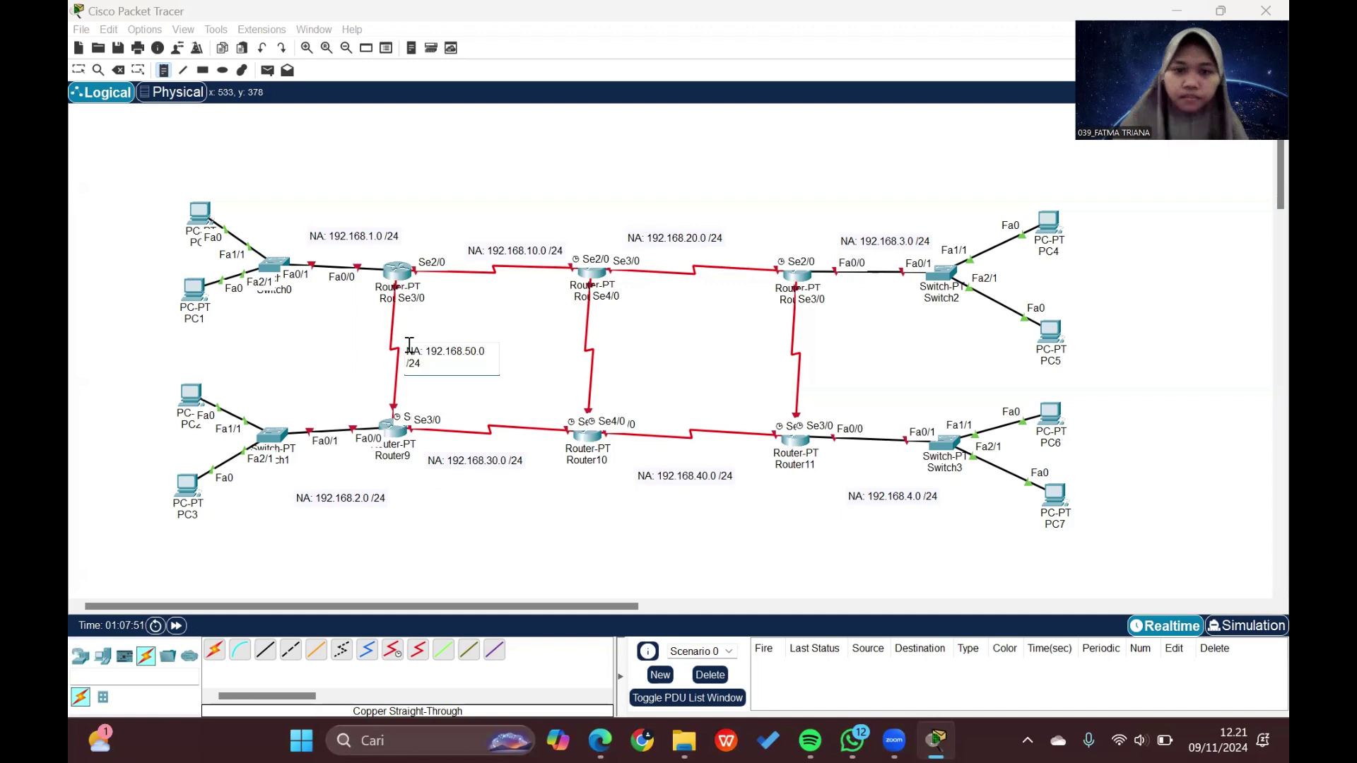
Step: Add the note "NA: 192.168.60.0 /24" beside the vertical link to Router10 and "NA: 192.168.70.0 /24" beside the vertical link to Router11
{"action": "left_click", "coordinate": [615, 352]}
{"action": "type", "text": "NA"}
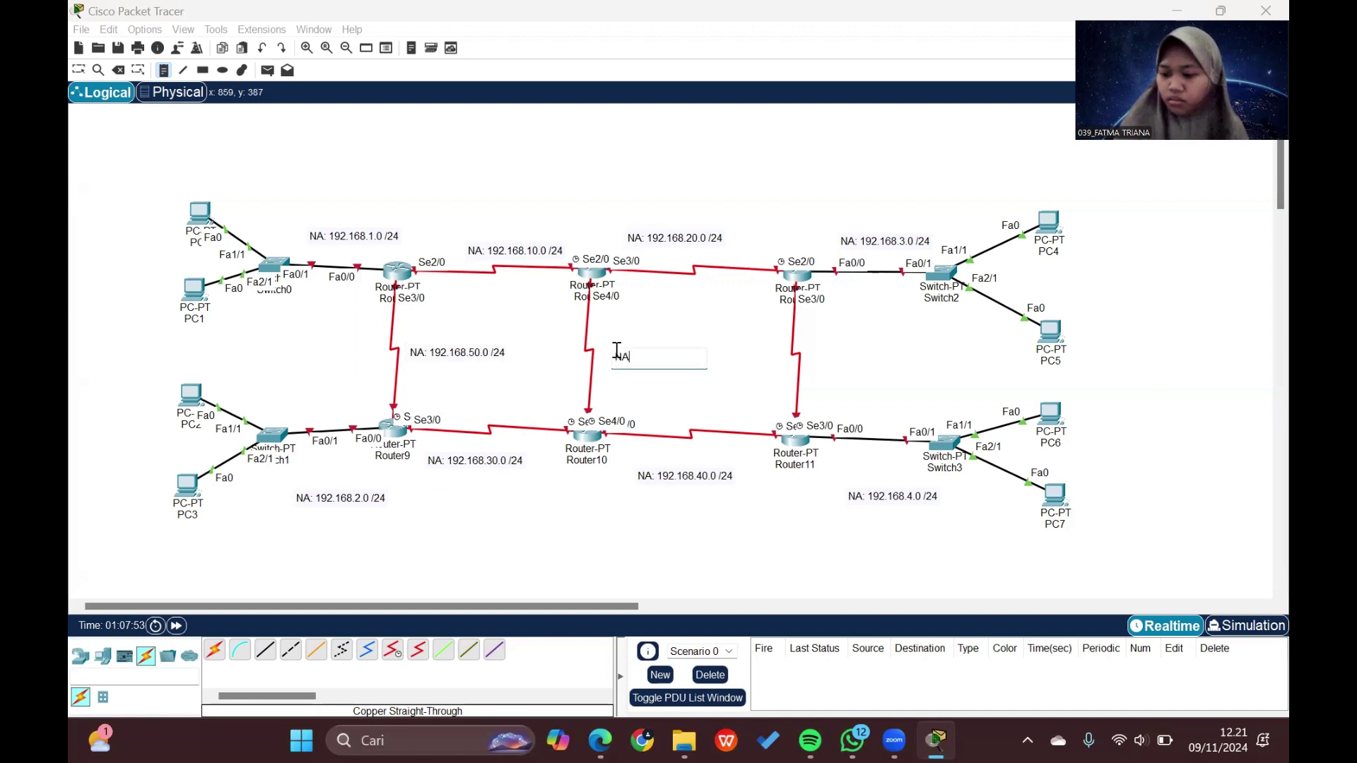
{"action": "type", "text": ": 192.16"}
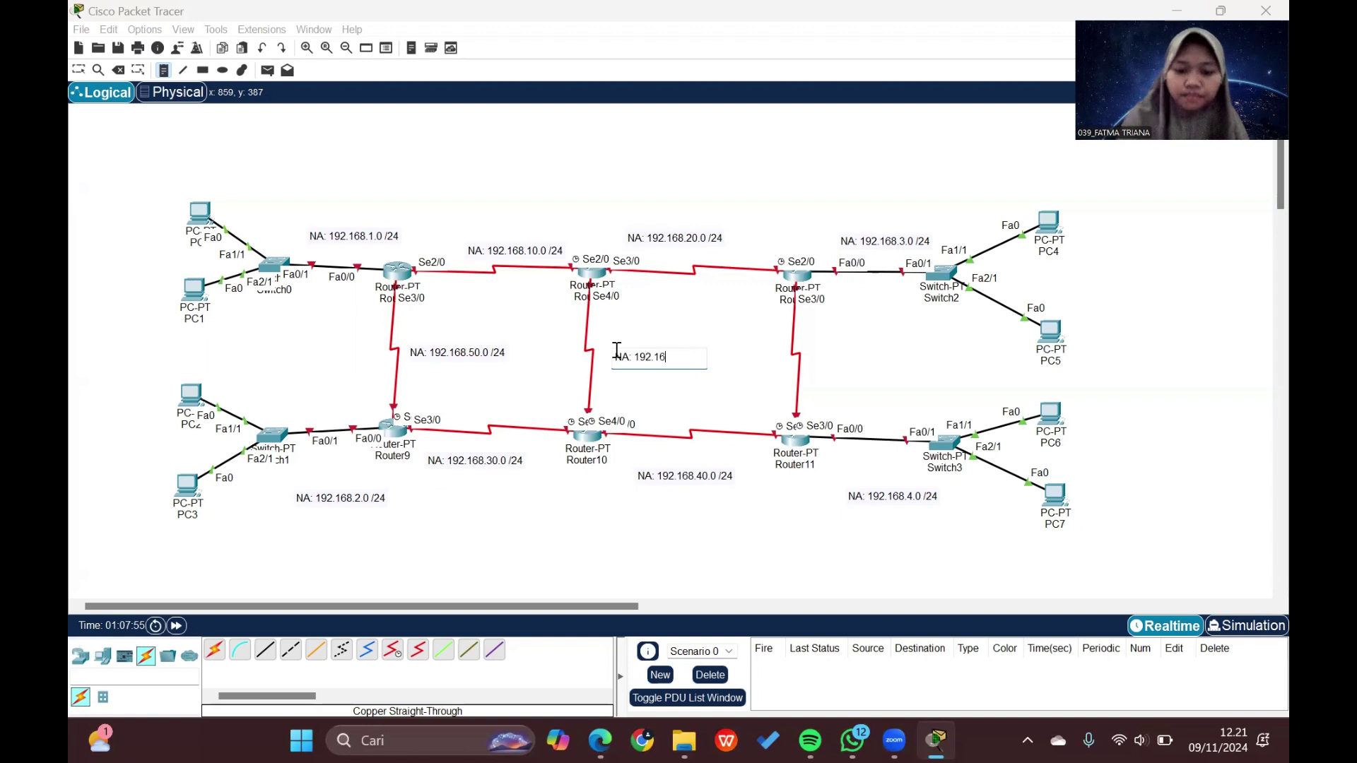
{"action": "type", "text": "8.60.0"}
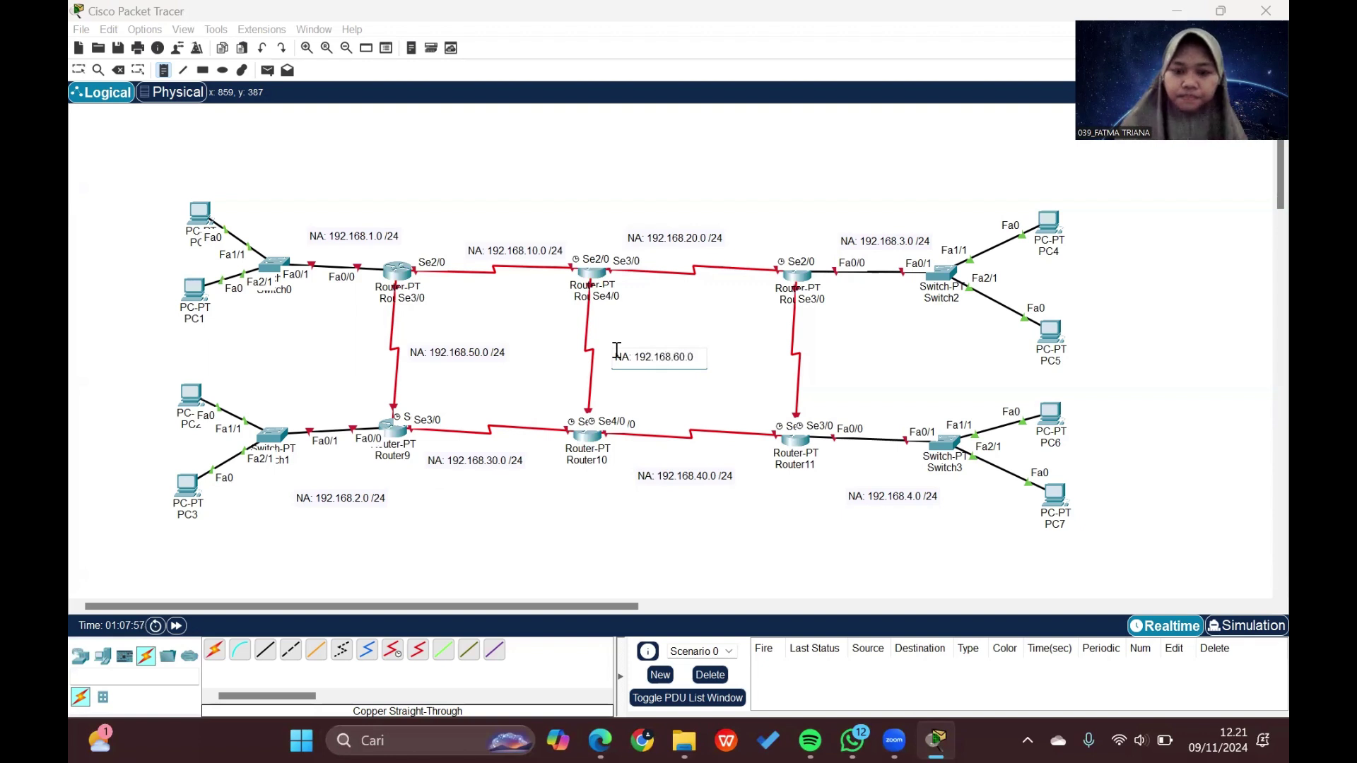
{"action": "type", "text": " /24"}
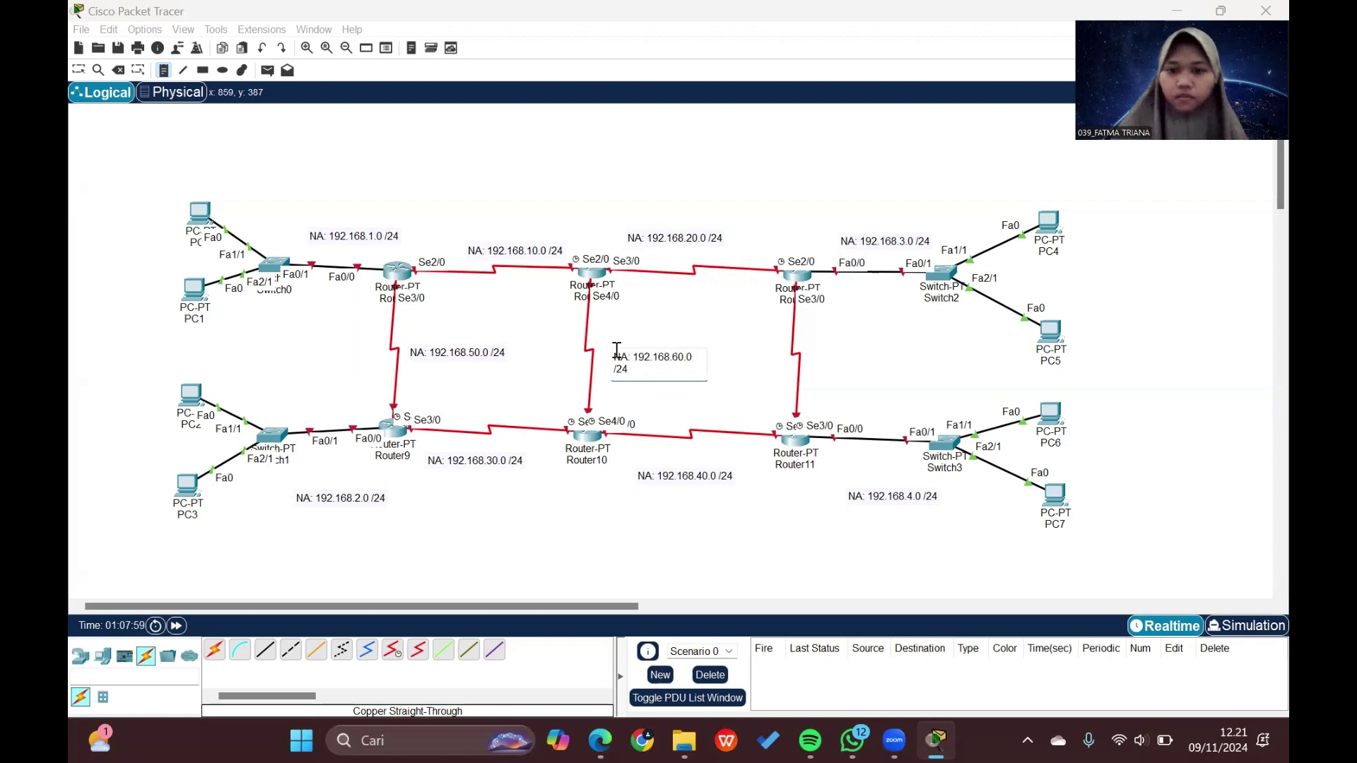
{"action": "left_click", "coordinate": [821, 352]}
{"action": "type", "text": "NA: 192.168."}
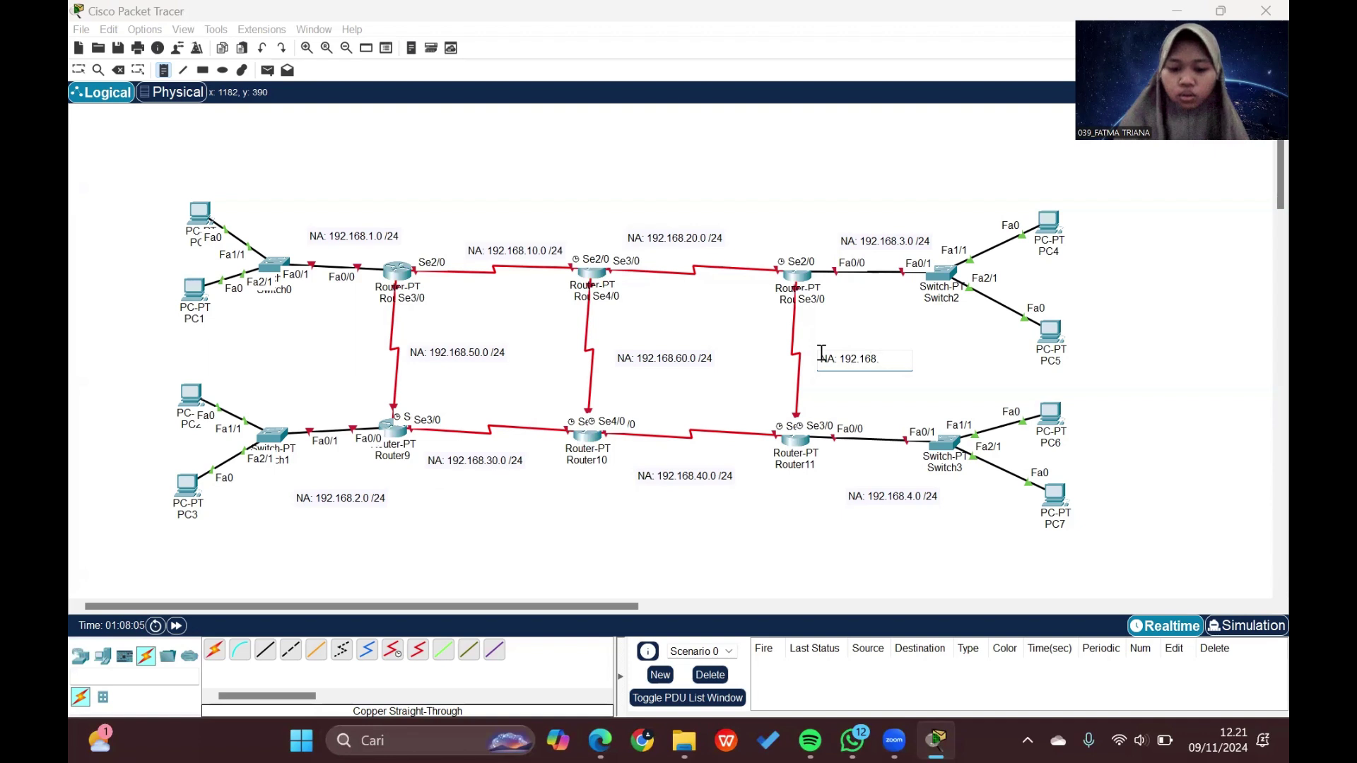
{"action": "type", "text": "70.0 /24"}
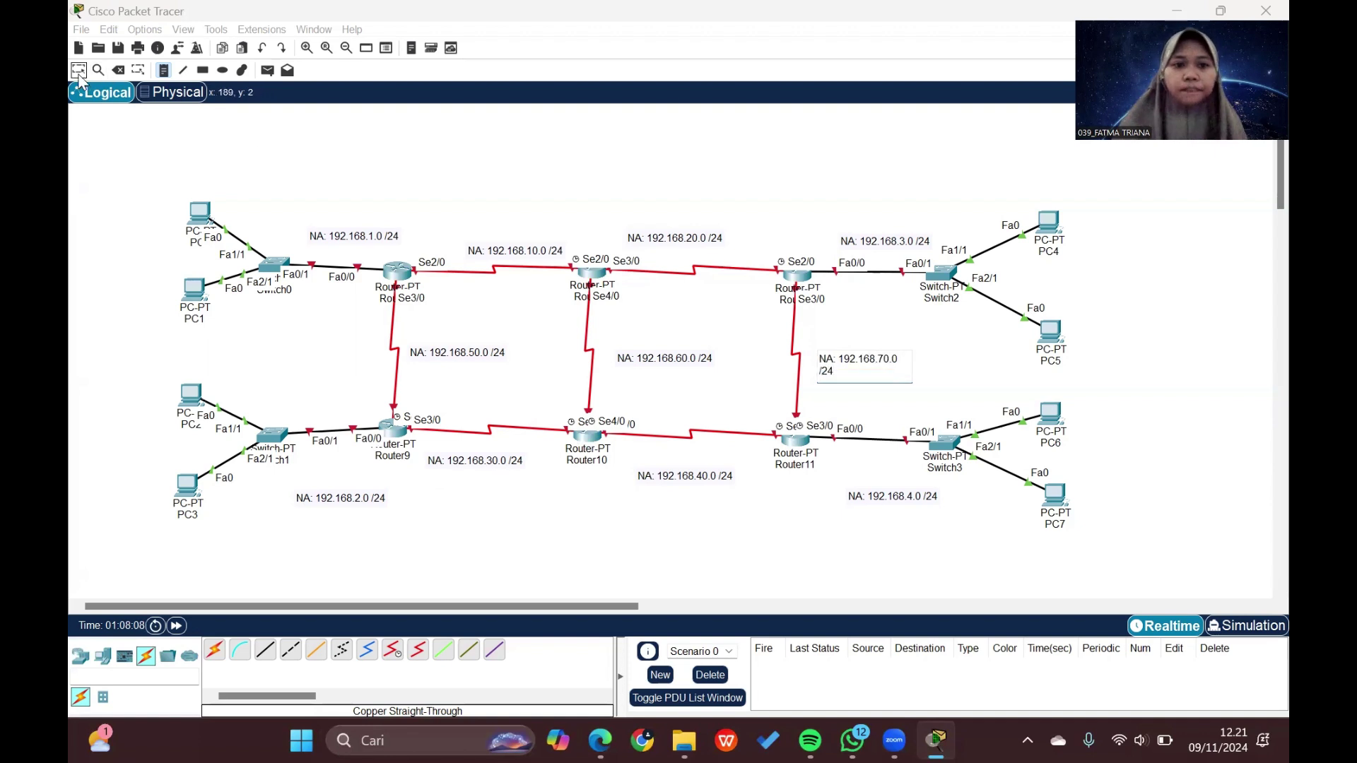
Step: Reposition the 192.168.1.0, 192.168.10.0 and 192.168.20.0 notes so each sits centred just above its link in the upper row
{"action": "left_click", "coordinate": [78, 70]}
{"action": "left_click_drag", "start_coordinate": [335, 242], "coordinate": [319, 248]}
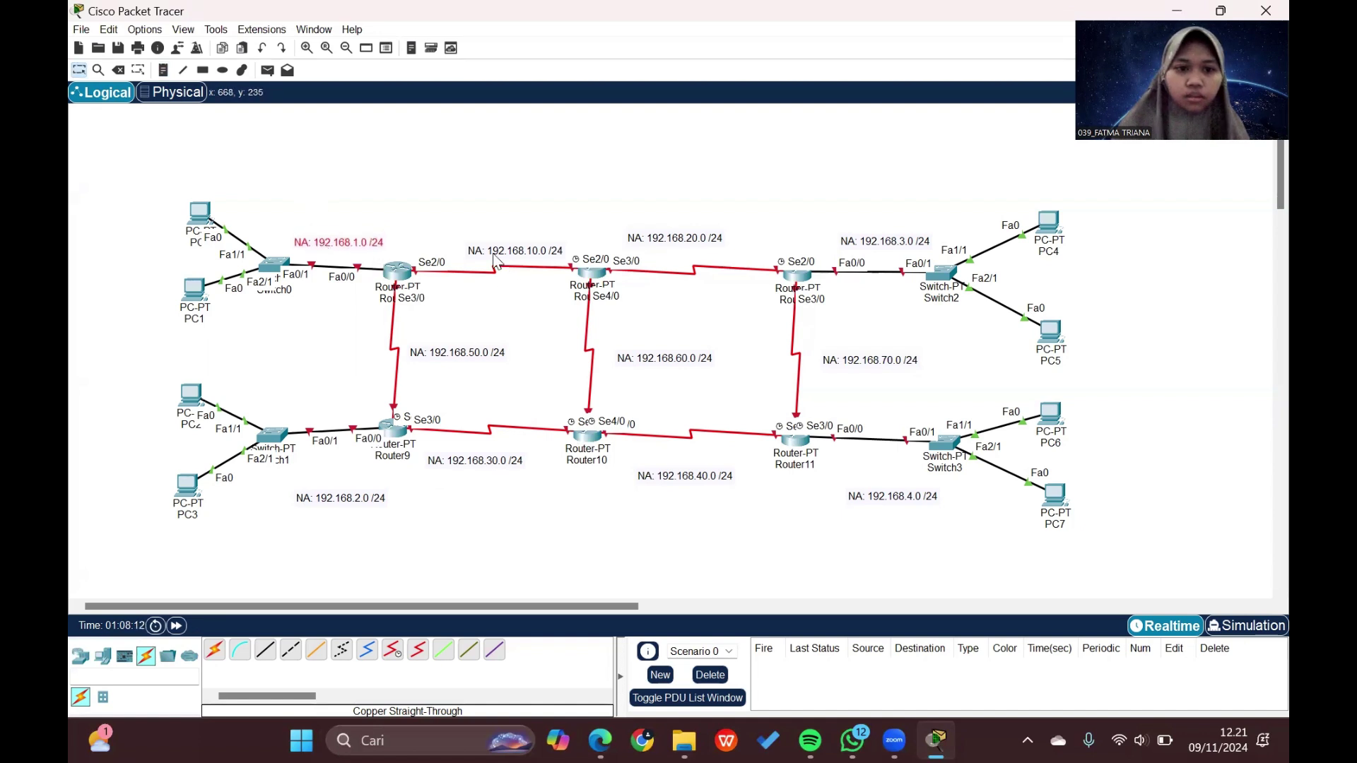
{"action": "left_click_drag", "start_coordinate": [494, 254], "coordinate": [485, 248]}
{"action": "left_click_drag", "start_coordinate": [674, 244], "coordinate": [707, 256]}
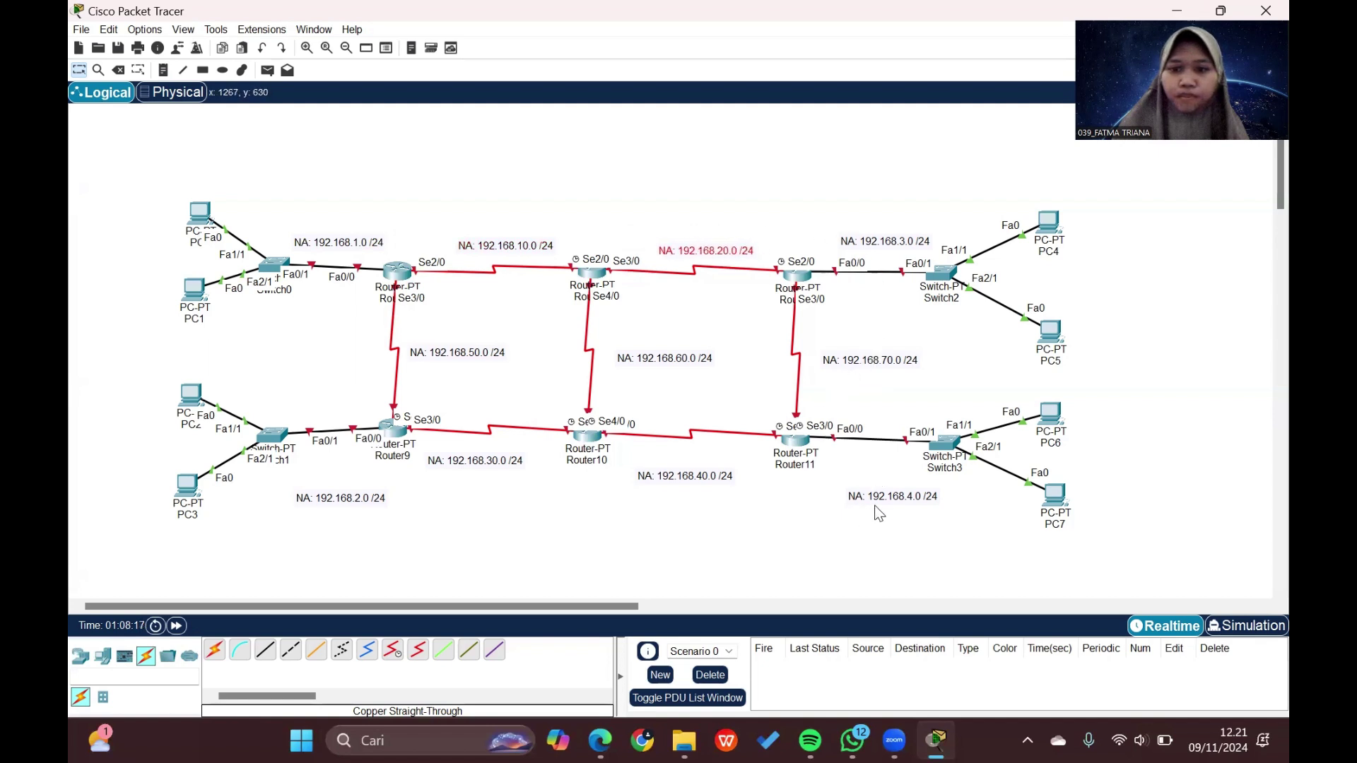
Step: Move Switch1 and Switch3 slightly away from their routers, and place the 192.168.2.0, 30.0, 40.0 and 4.0 notes closely beneath their links
{"action": "mouse_move", "coordinate": [879, 502]}
{"action": "left_mouse_down"}
{"action": "mouse_move", "coordinate": [854, 474]}
{"action": "mouse_move", "coordinate": [873, 477]}
{"action": "left_mouse_up"}
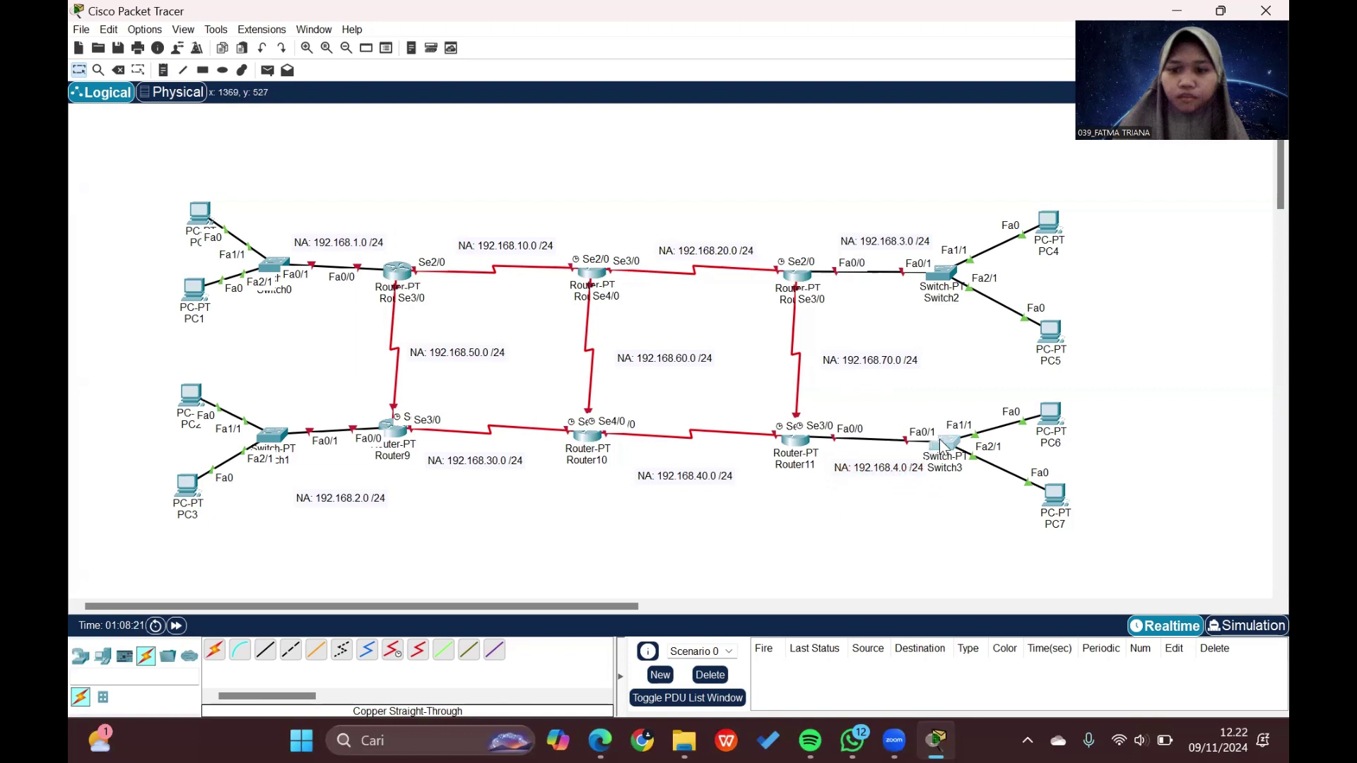
{"action": "left_click_drag", "start_coordinate": [942, 443], "coordinate": [972, 442]}
{"action": "left_click_drag", "start_coordinate": [906, 476], "coordinate": [915, 467]}
{"action": "left_click_drag", "start_coordinate": [697, 480], "coordinate": [698, 457]}
{"action": "left_click_drag", "start_coordinate": [492, 465], "coordinate": [500, 457]}
{"action": "left_click_drag", "start_coordinate": [262, 431], "coordinate": [252, 427]}
{"action": "left_click_drag", "start_coordinate": [330, 508], "coordinate": [311, 469]}
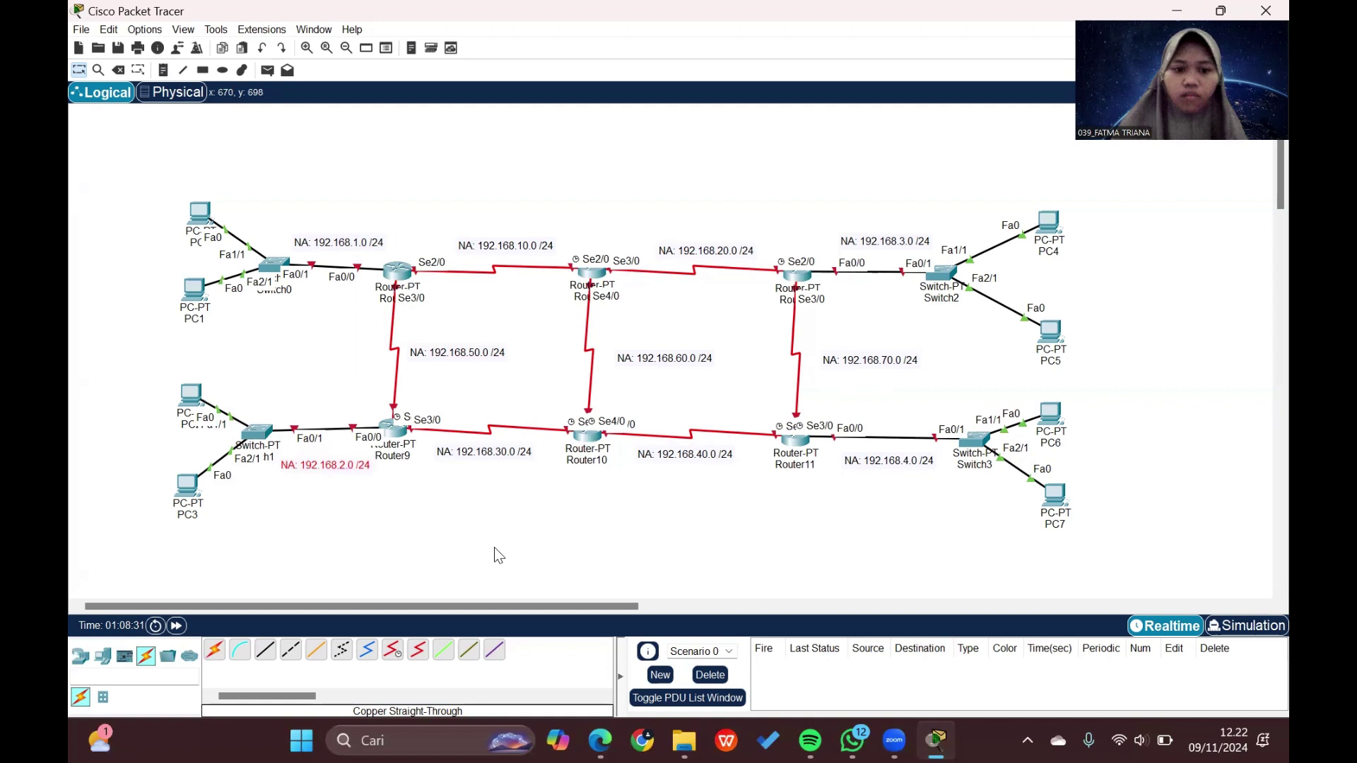
{"action": "scroll", "coordinate": [498, 555], "scroll_direction": "down", "scroll_amount": 1}
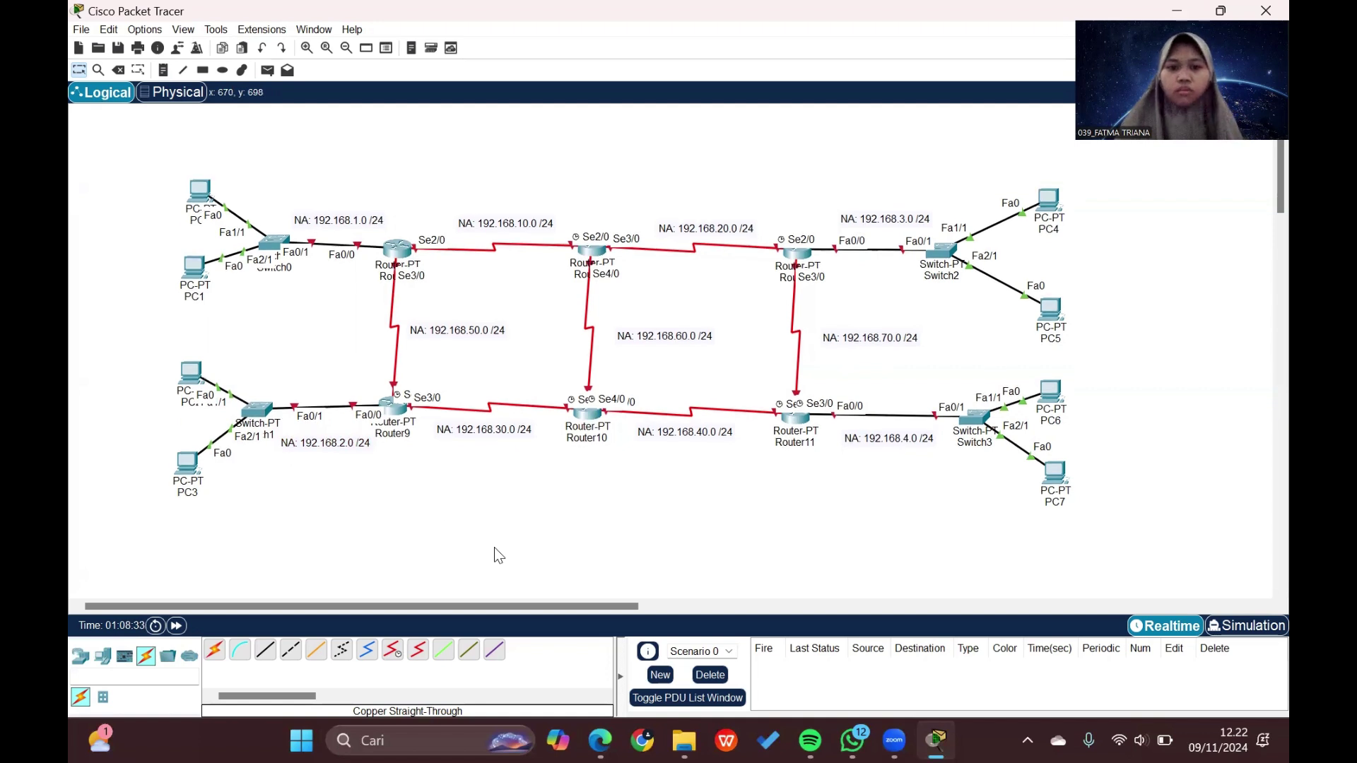
{"action": "scroll", "coordinate": [486, 338], "scroll_direction": "up", "scroll_amount": 1}
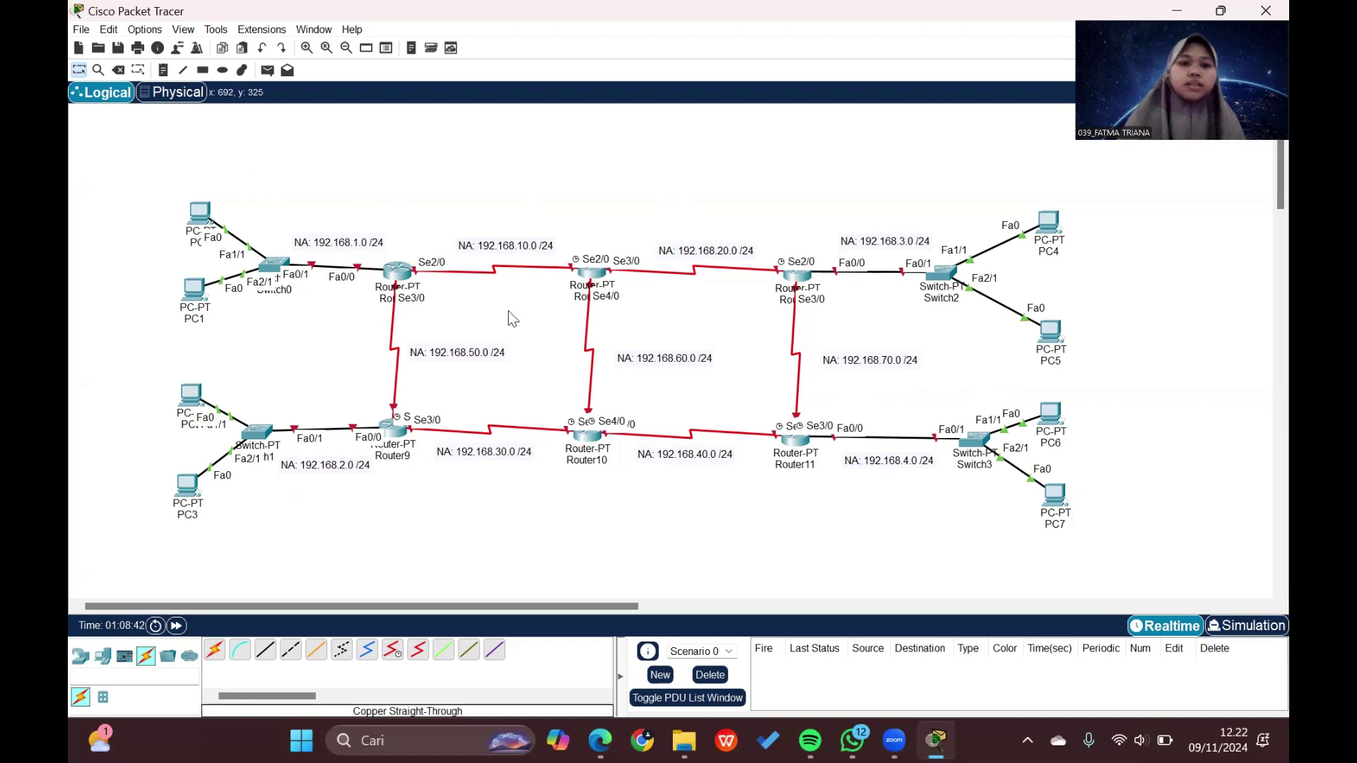
Step: On Router6, give FastEthernet0/0 the IPv4 address 192.168.1.1 with mask 255.255.255.0 and switch the port on
{"action": "left_click", "coordinate": [396, 278]}
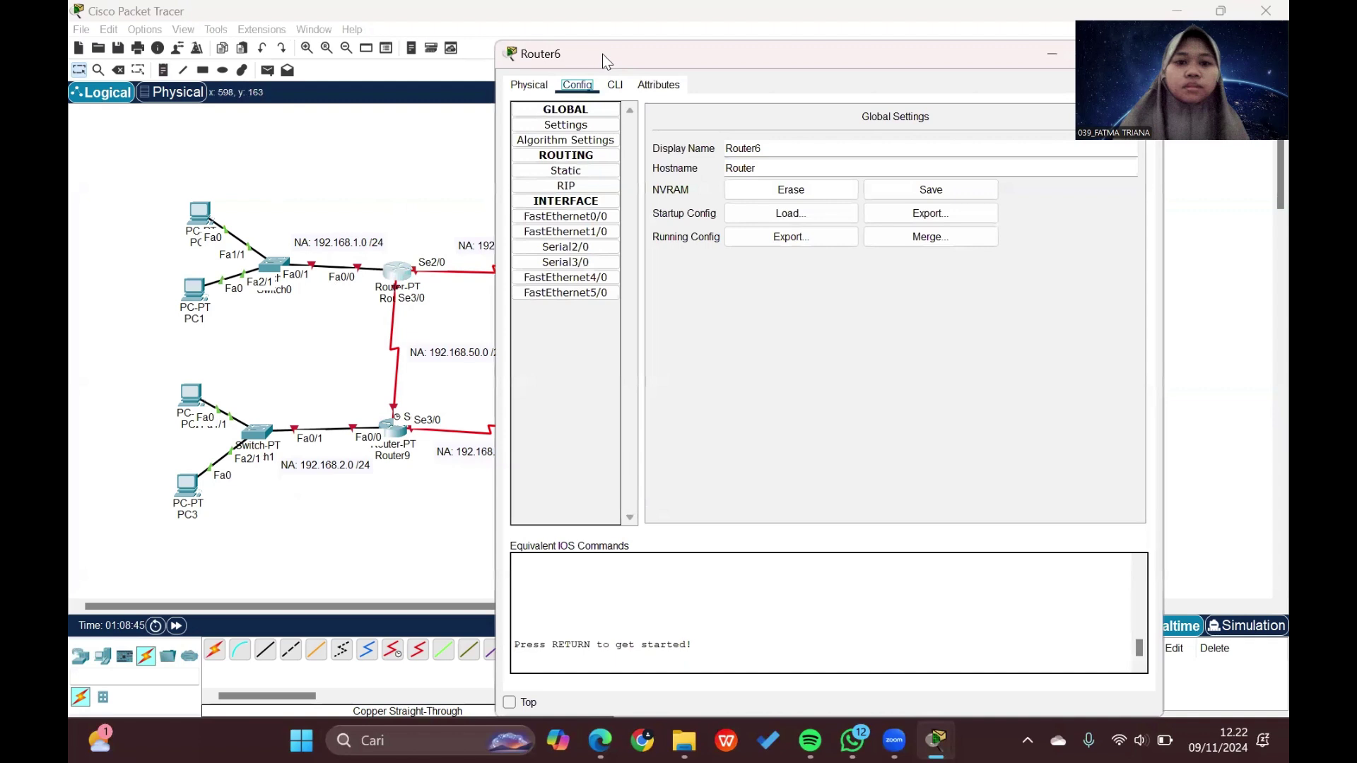
{"action": "left_click_drag", "start_coordinate": [602, 54], "coordinate": [357, 307]}
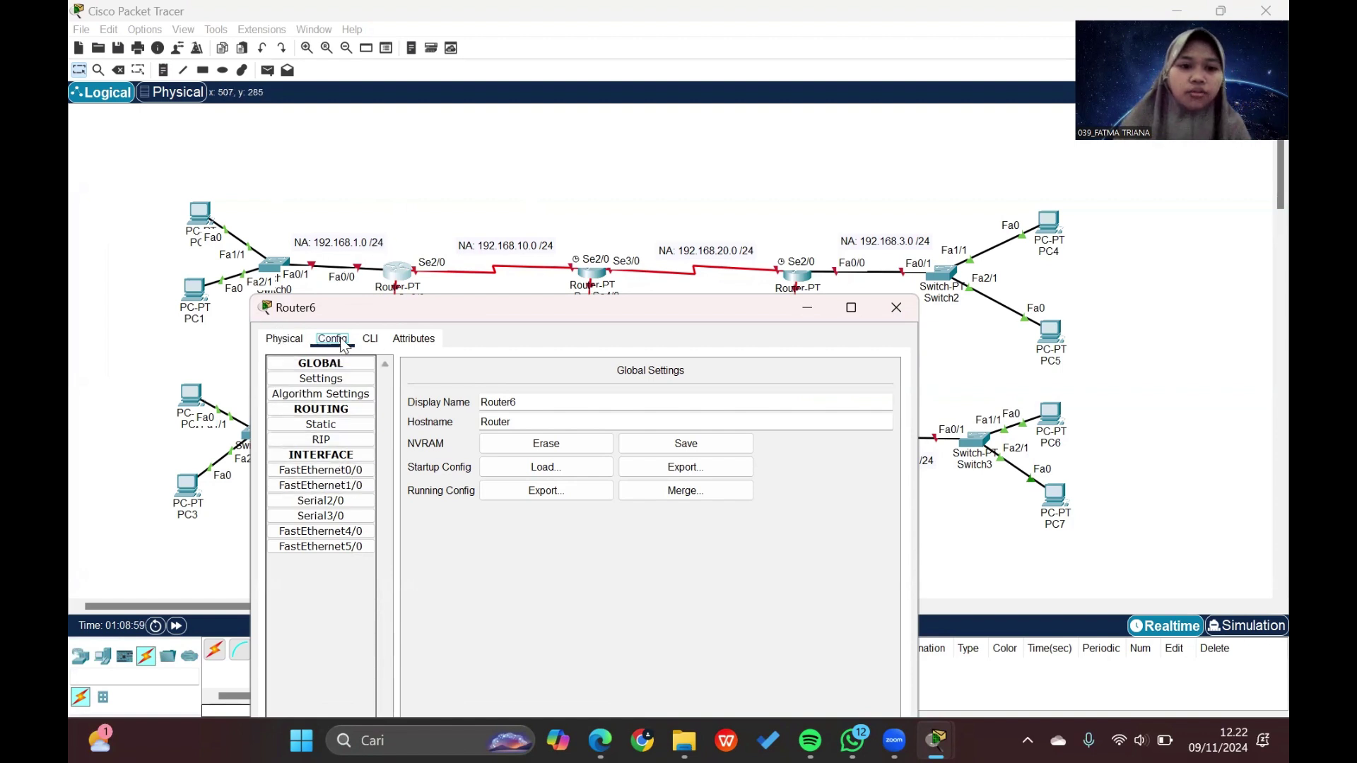
{"action": "left_click", "coordinate": [356, 473]}
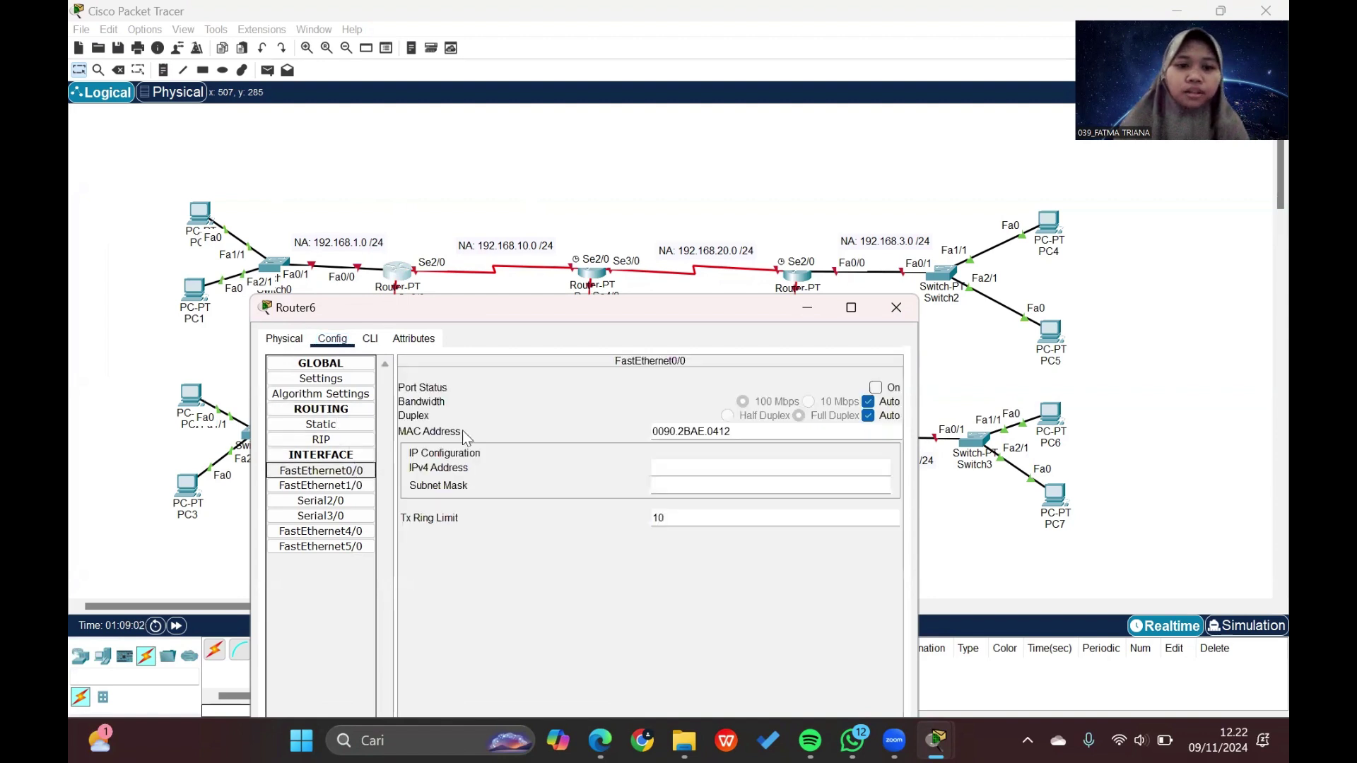
{"action": "left_click", "coordinate": [691, 466]}
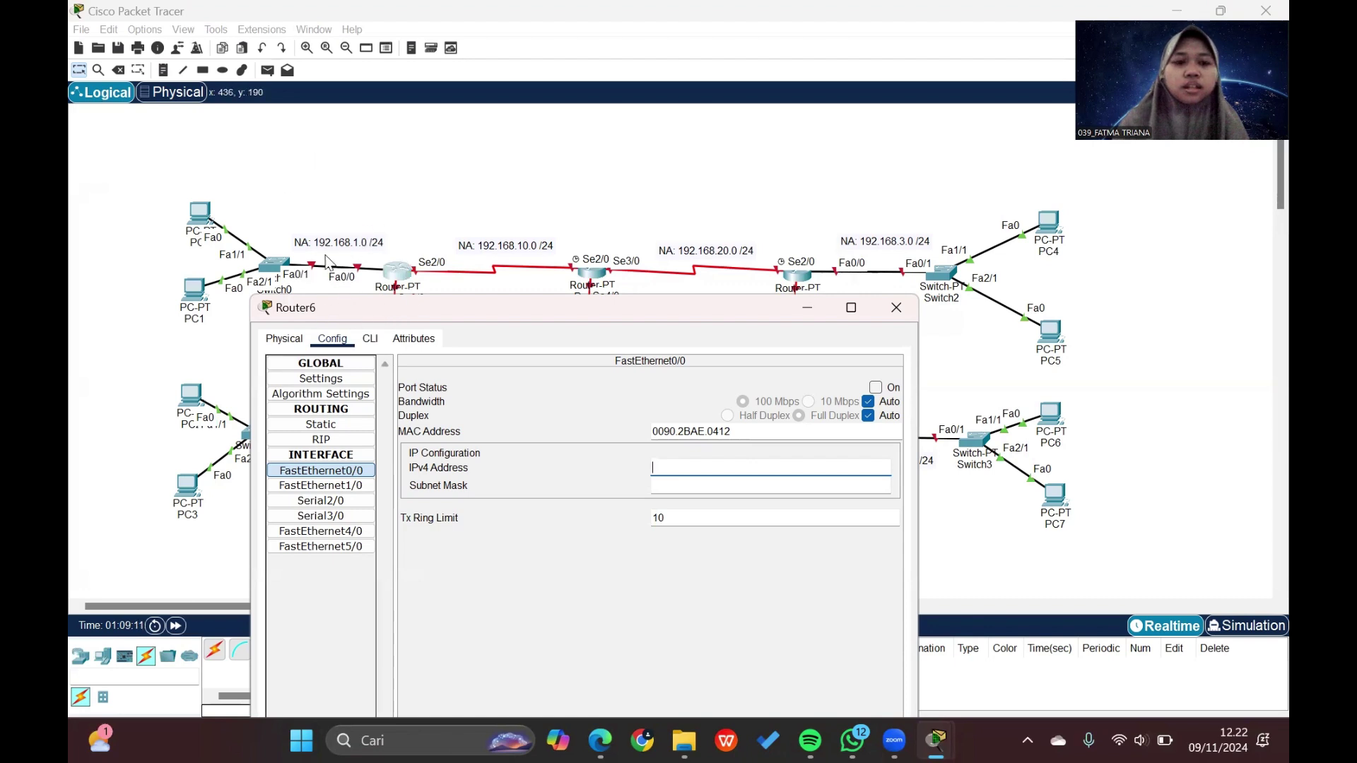
{"action": "left_click", "coordinate": [692, 474]}
{"action": "type", "text": "192"}
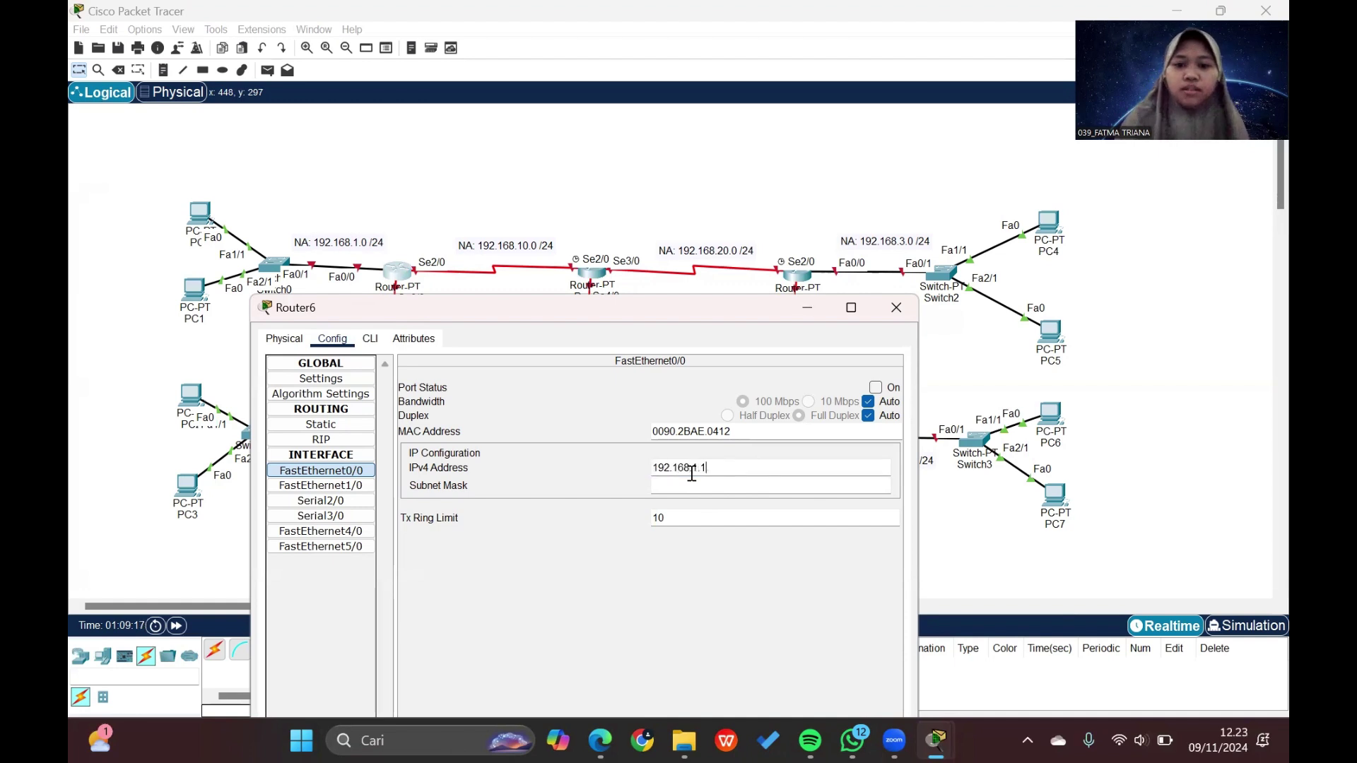
{"action": "type", "text": ".168.1.1"}
{"action": "left_click", "coordinate": [736, 487]}
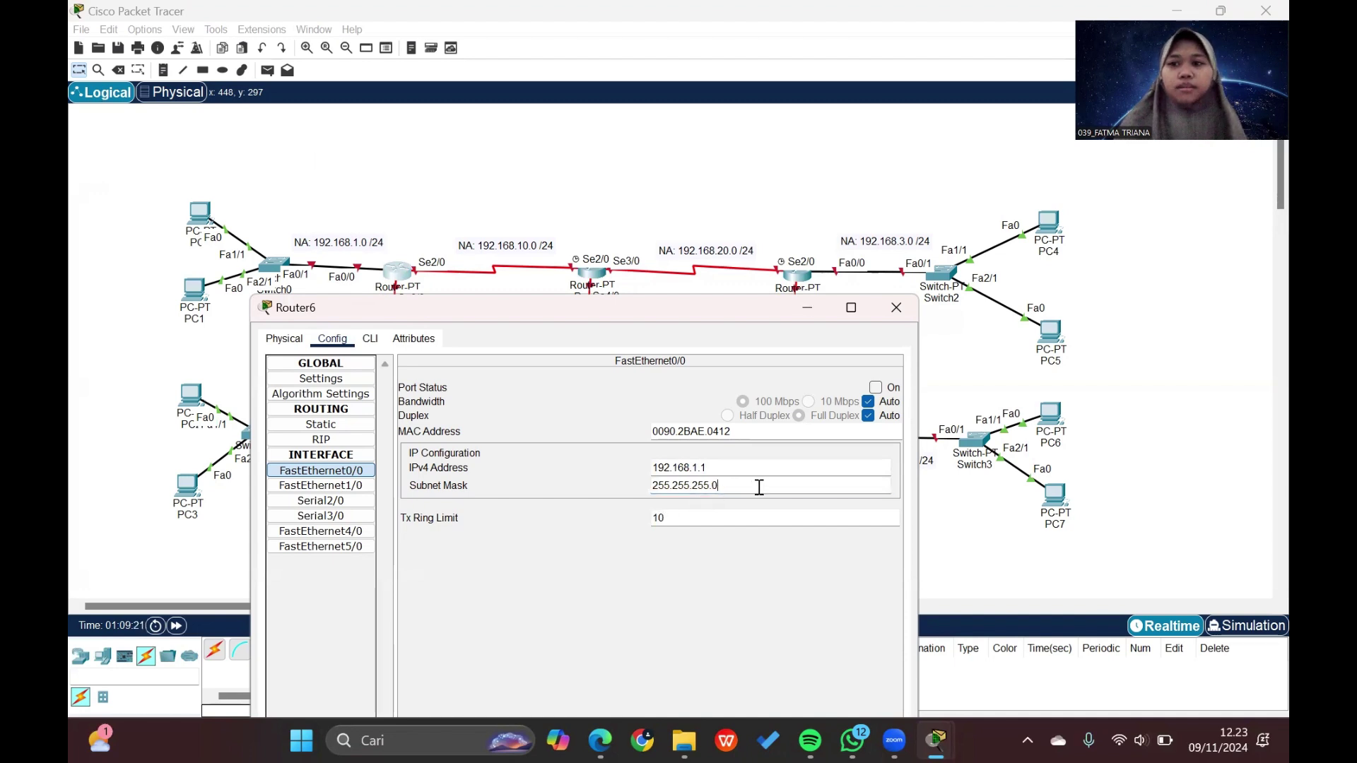
{"action": "left_click", "coordinate": [881, 392]}
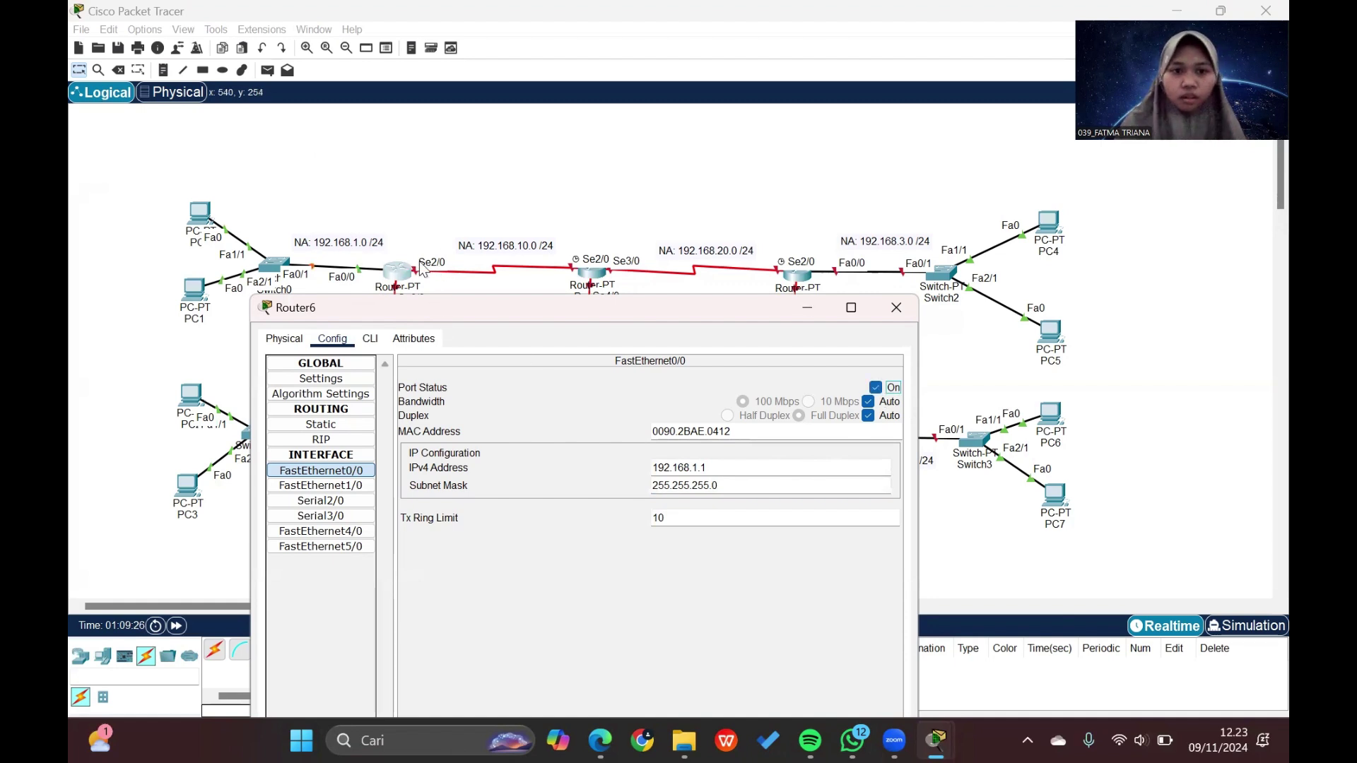
Step: Give Router6's Serial2/0 the IPv4 address 192.168.10.1 with mask 255.255.255.0 and switch the port on
{"action": "left_click", "coordinate": [345, 502]}
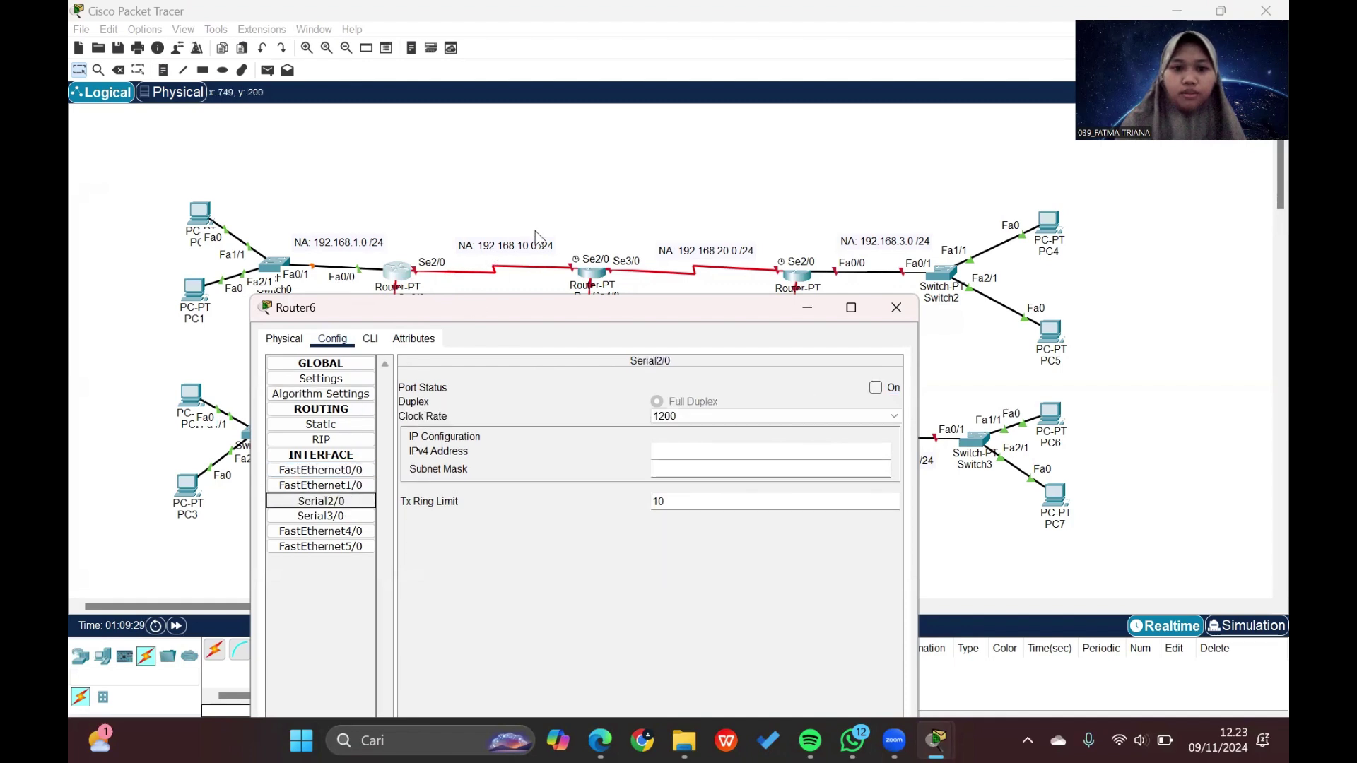
{"action": "left_click", "coordinate": [680, 451]}
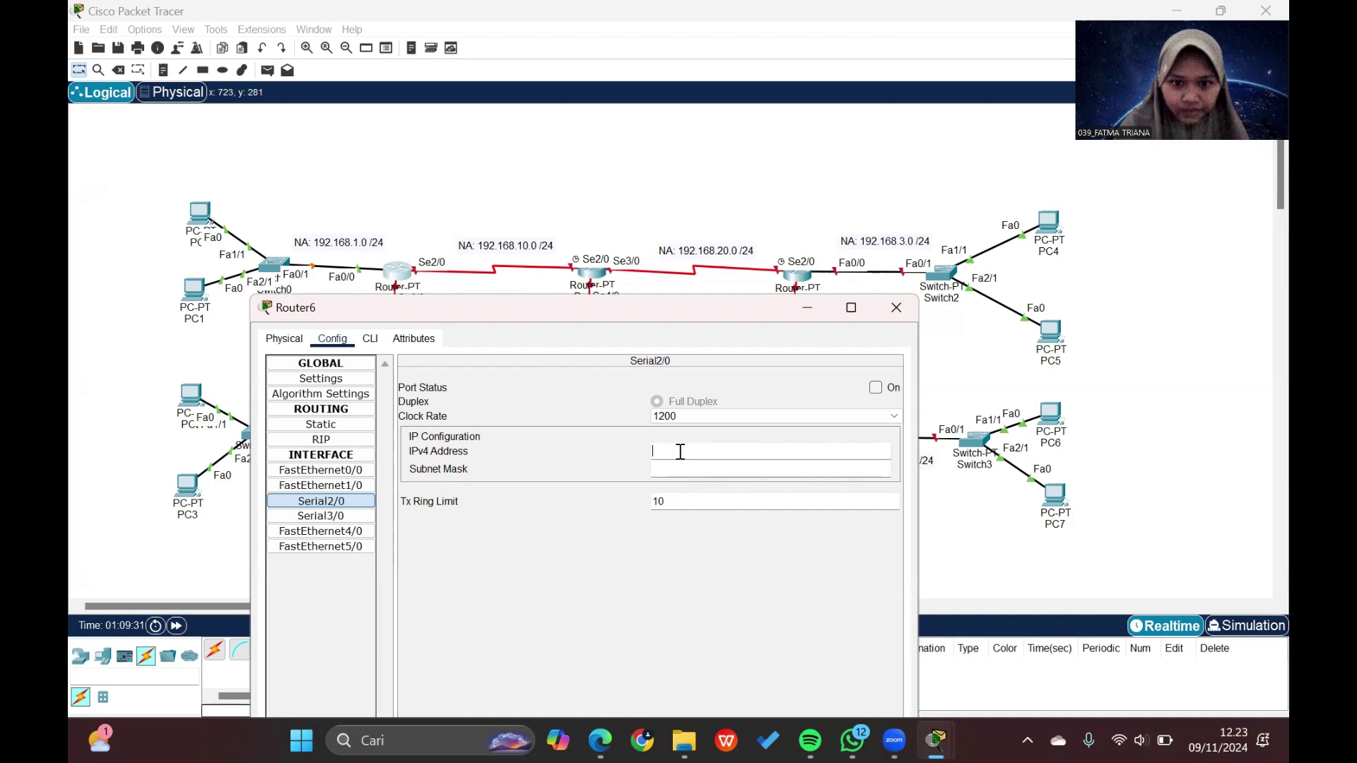
{"action": "type", "text": "192.1"}
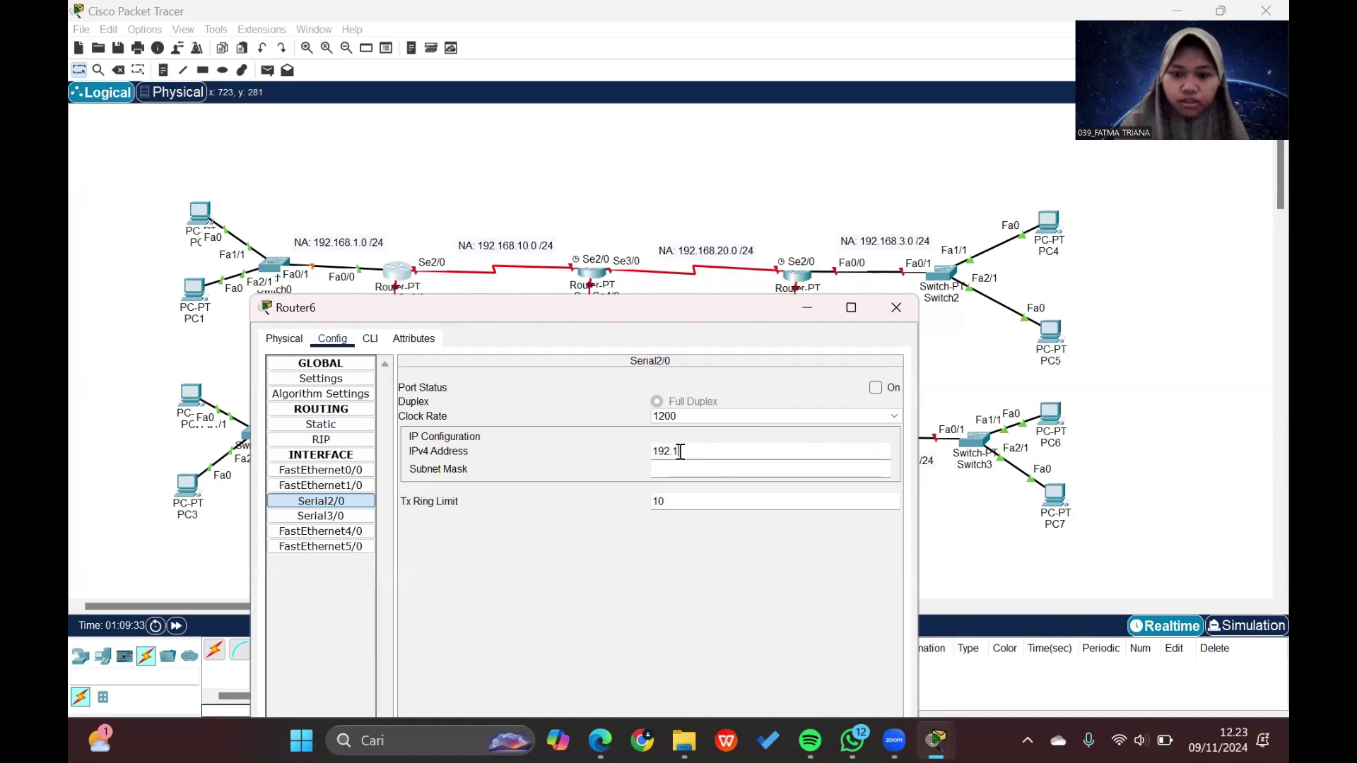
{"action": "type", "text": "68.10.1"}
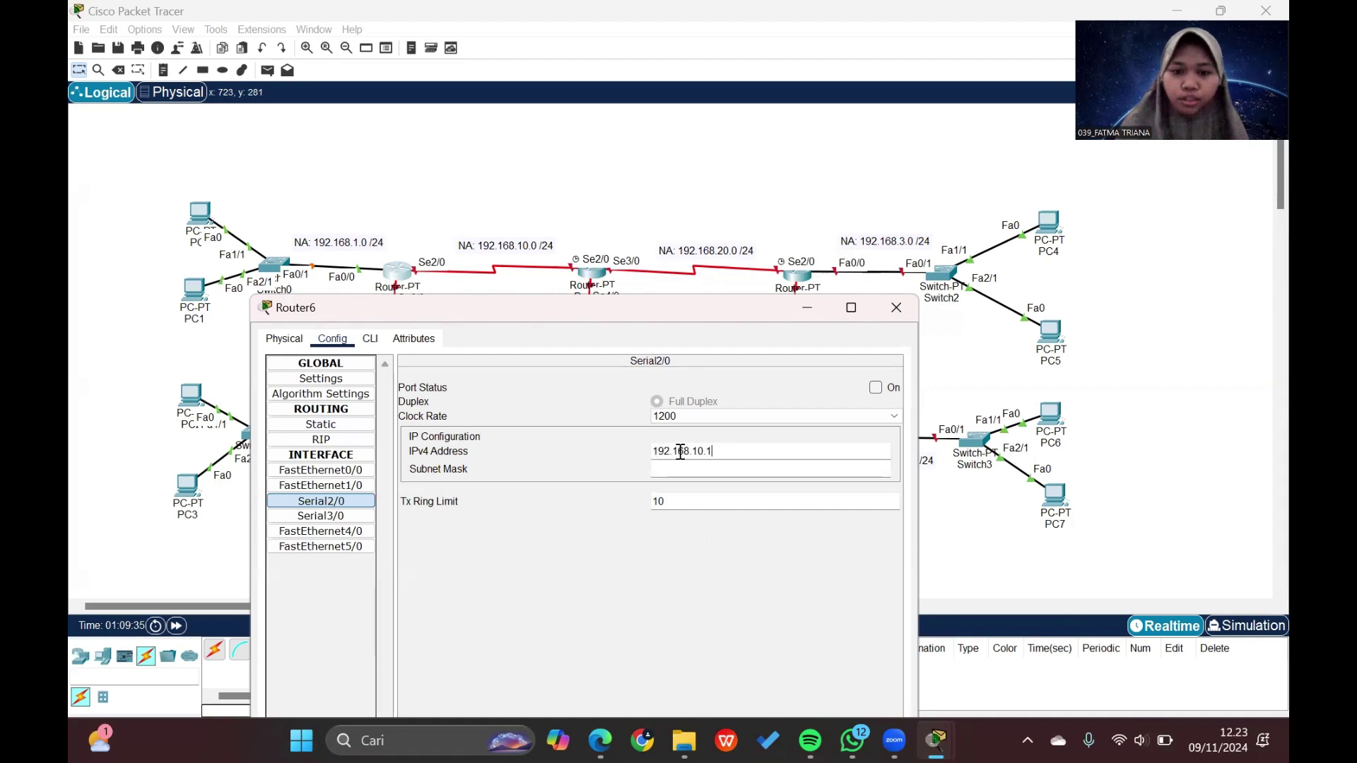
{"action": "left_click", "coordinate": [691, 468]}
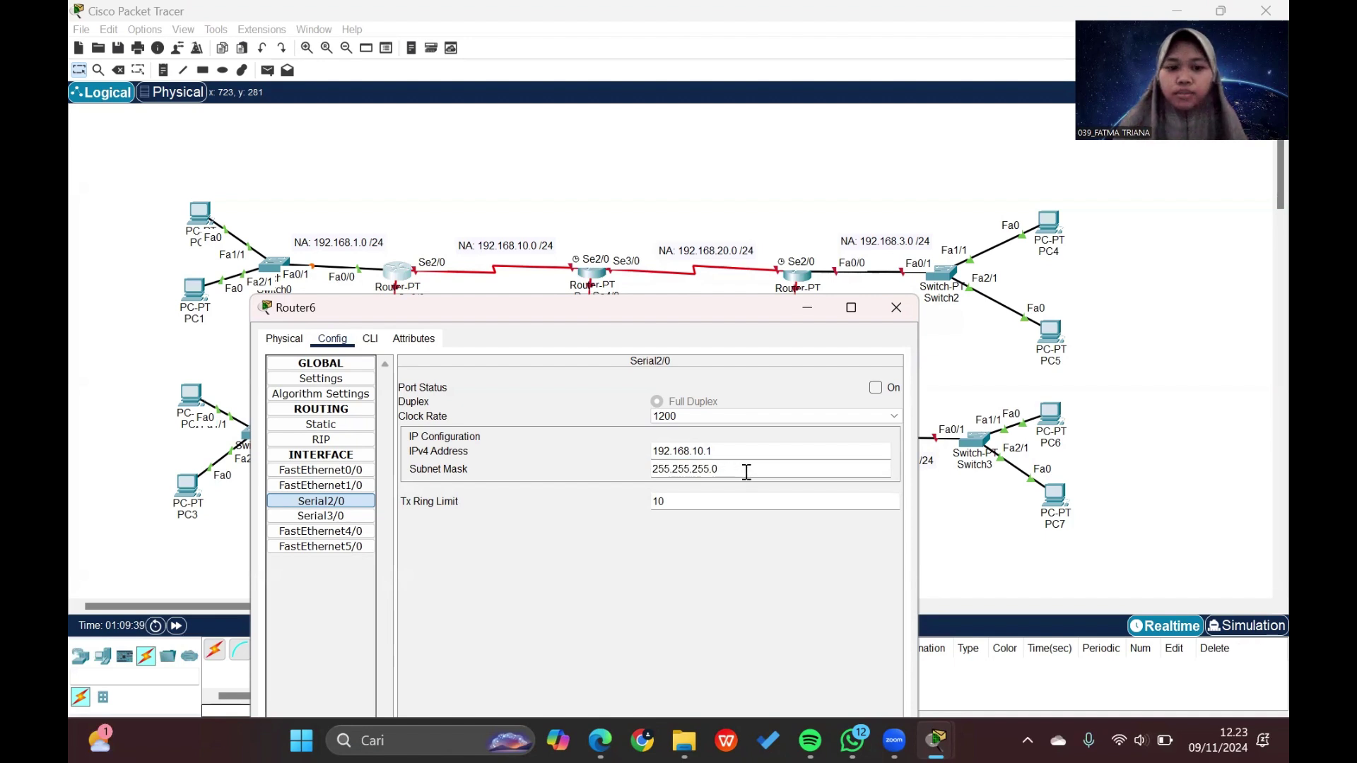
{"action": "left_click", "coordinate": [875, 388]}
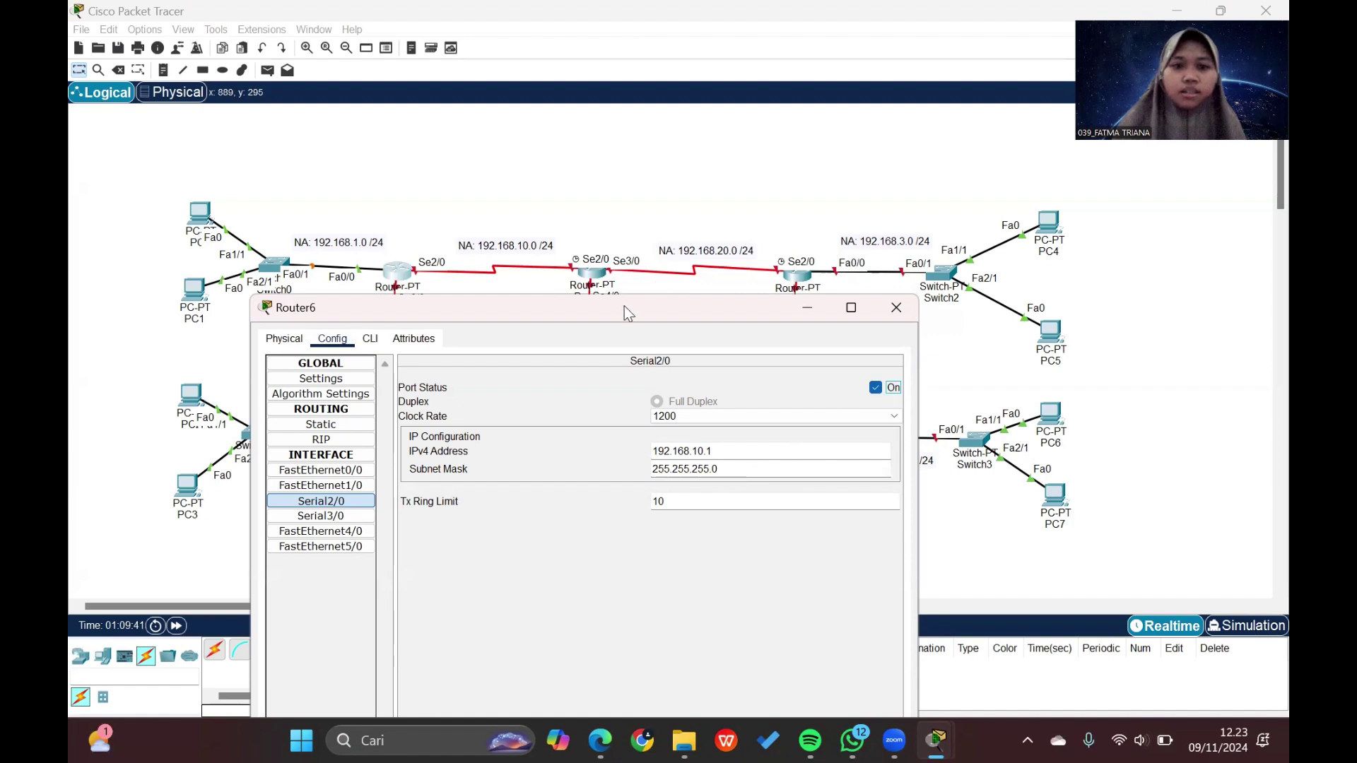
Step: Give Router6's Serial3/0 the IPv4 address 192.168.50.1 with mask 255.255.255.0, switch the port on, and close the router's settings
{"action": "left_click_drag", "start_coordinate": [624, 307], "coordinate": [838, 220]}
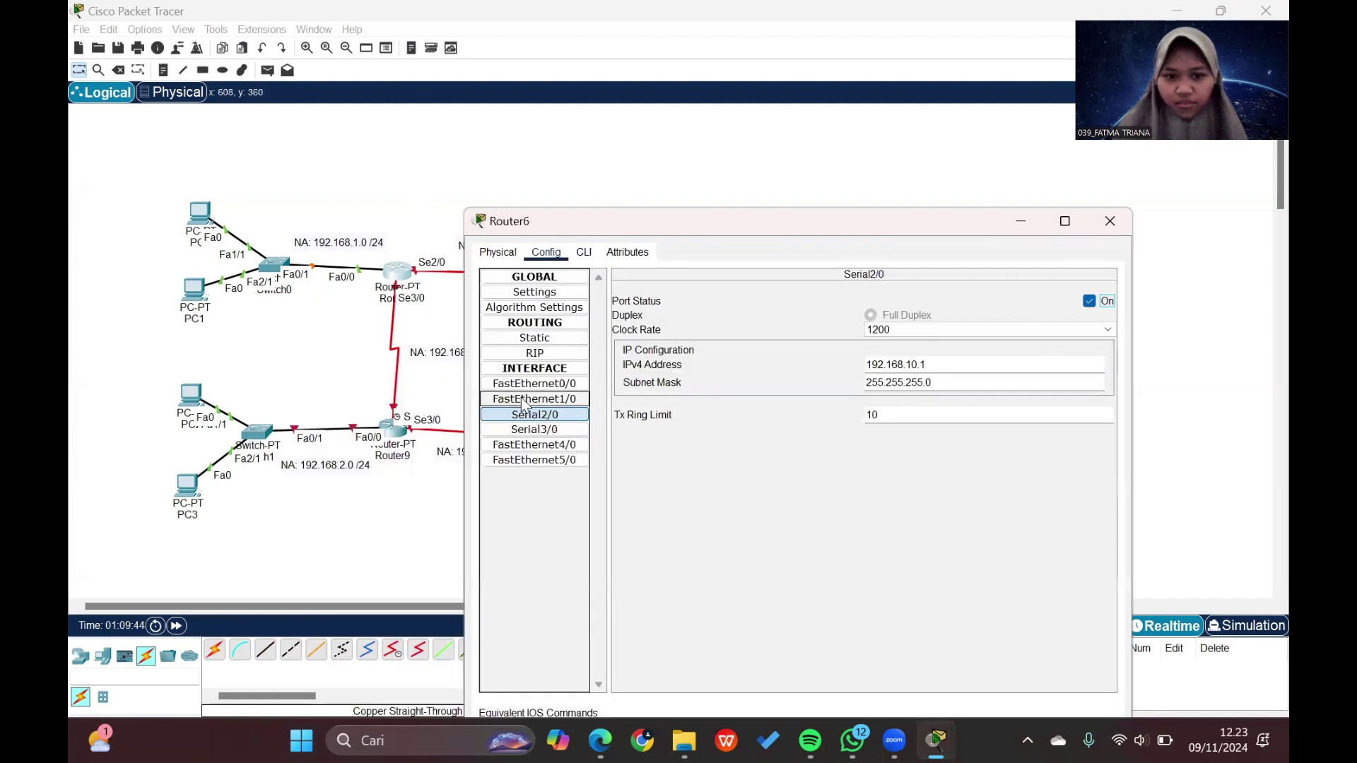
{"action": "left_click", "coordinate": [545, 444]}
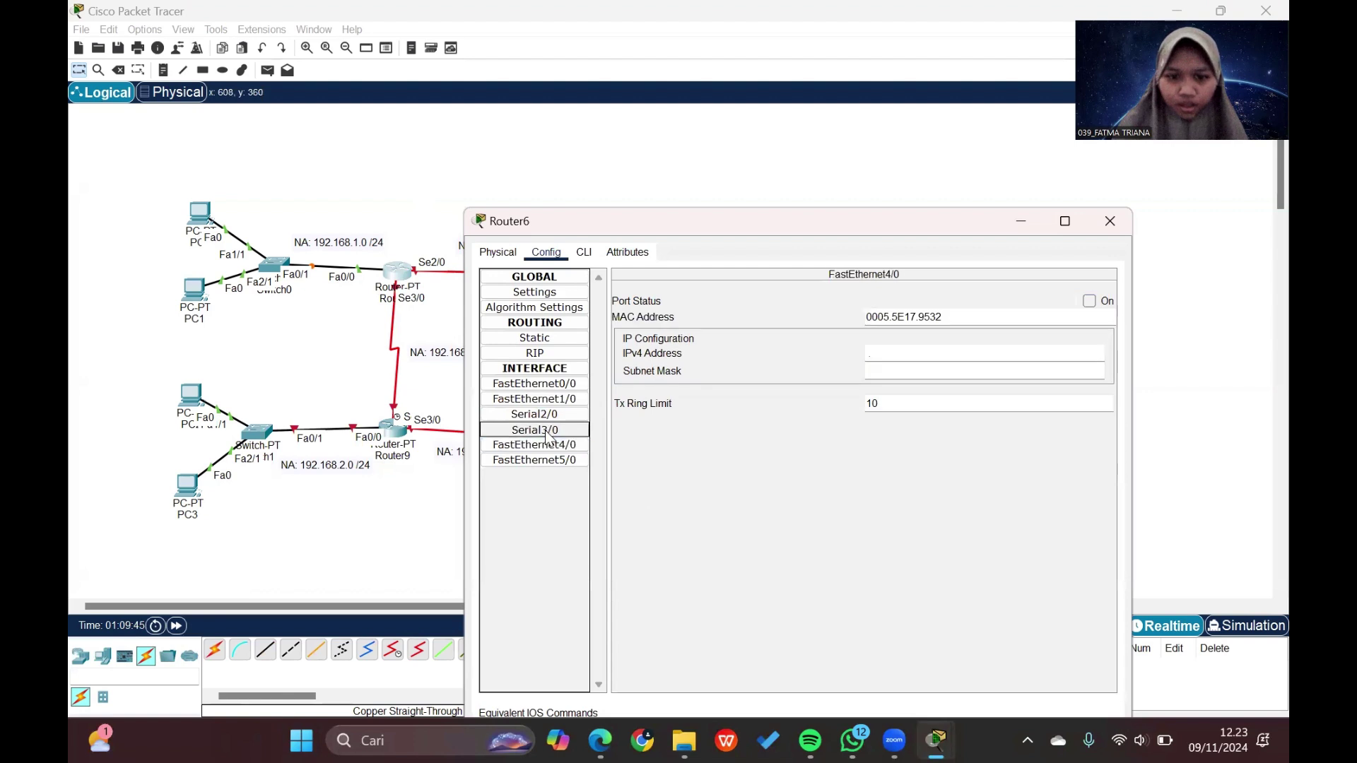
{"action": "left_click", "coordinate": [544, 431]}
{"action": "scroll", "coordinate": [438, 371], "scroll_direction": "right", "scroll_amount": 5}
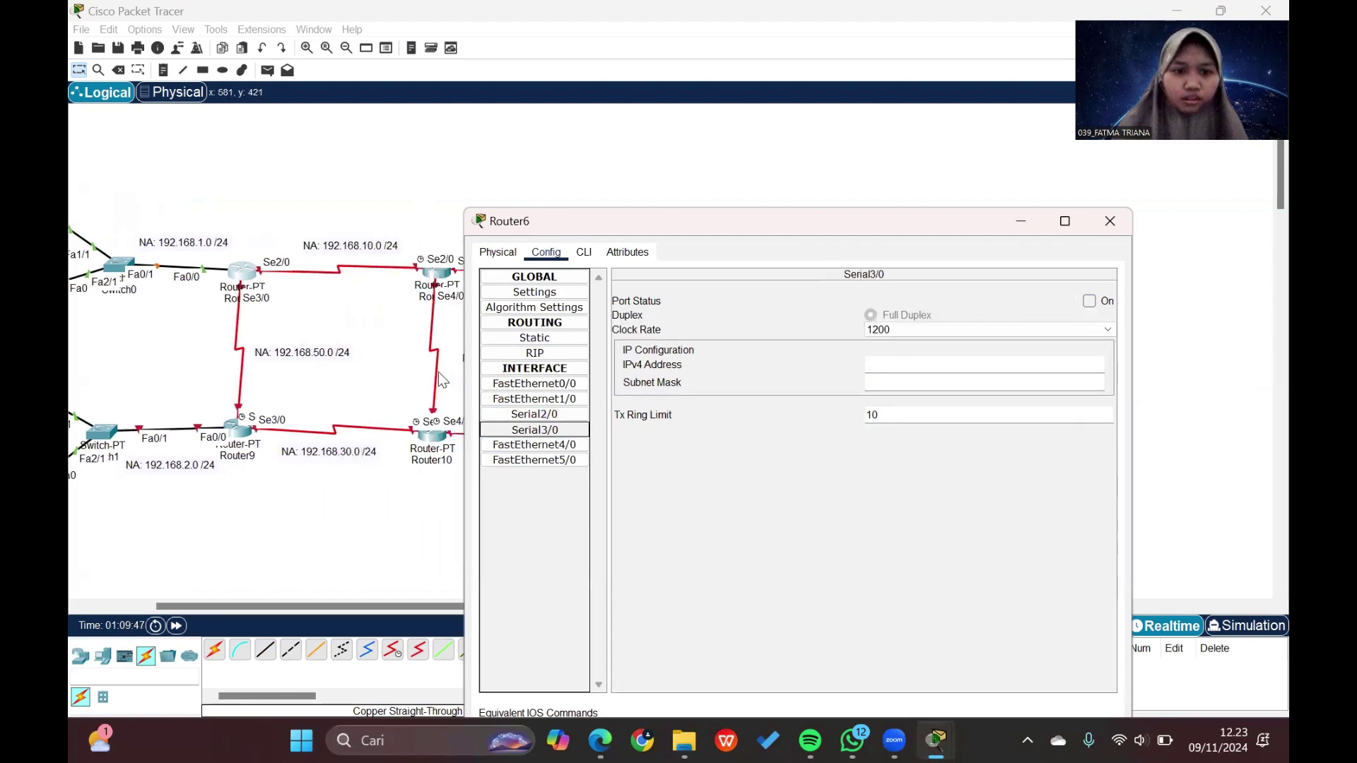
{"action": "scroll", "coordinate": [439, 372], "scroll_direction": "left", "scroll_amount": 3}
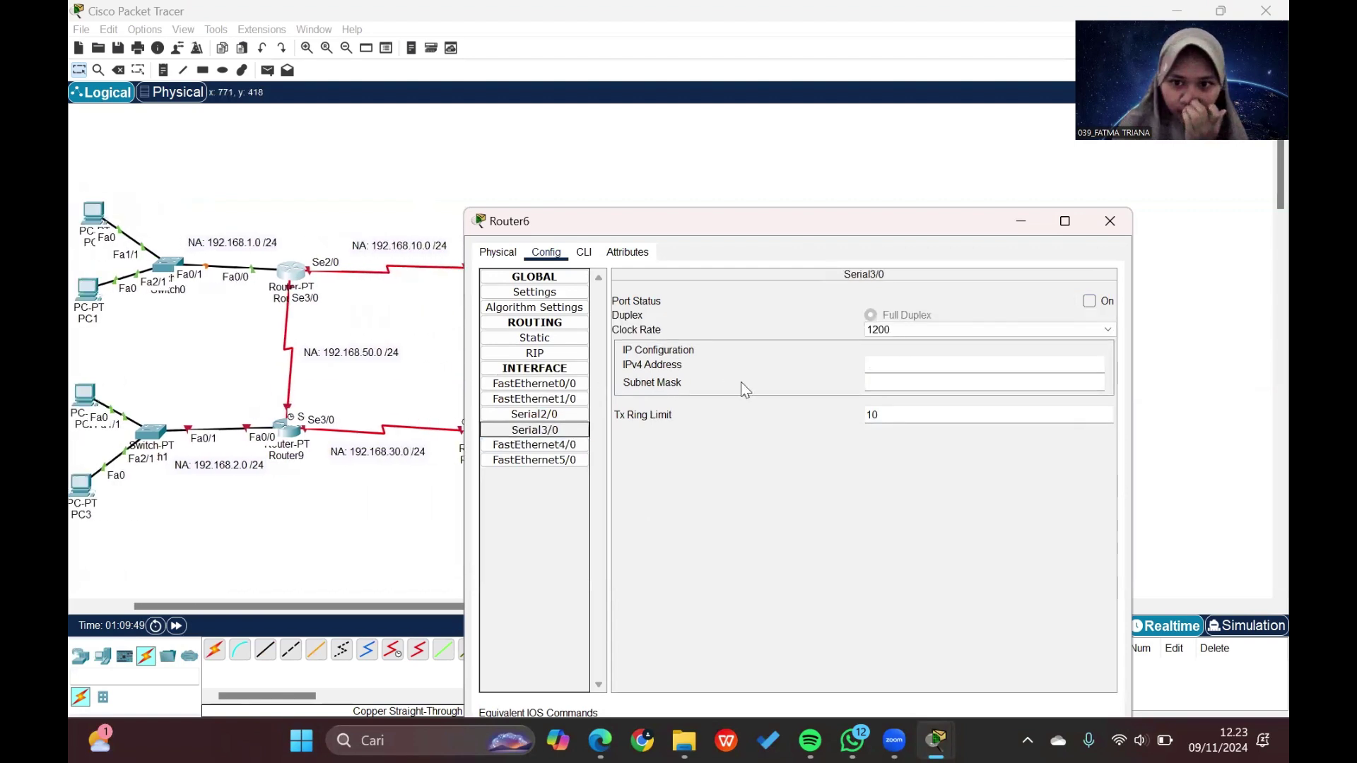
{"action": "left_click", "coordinate": [885, 363]}
{"action": "type", "text": "192.168.50."}
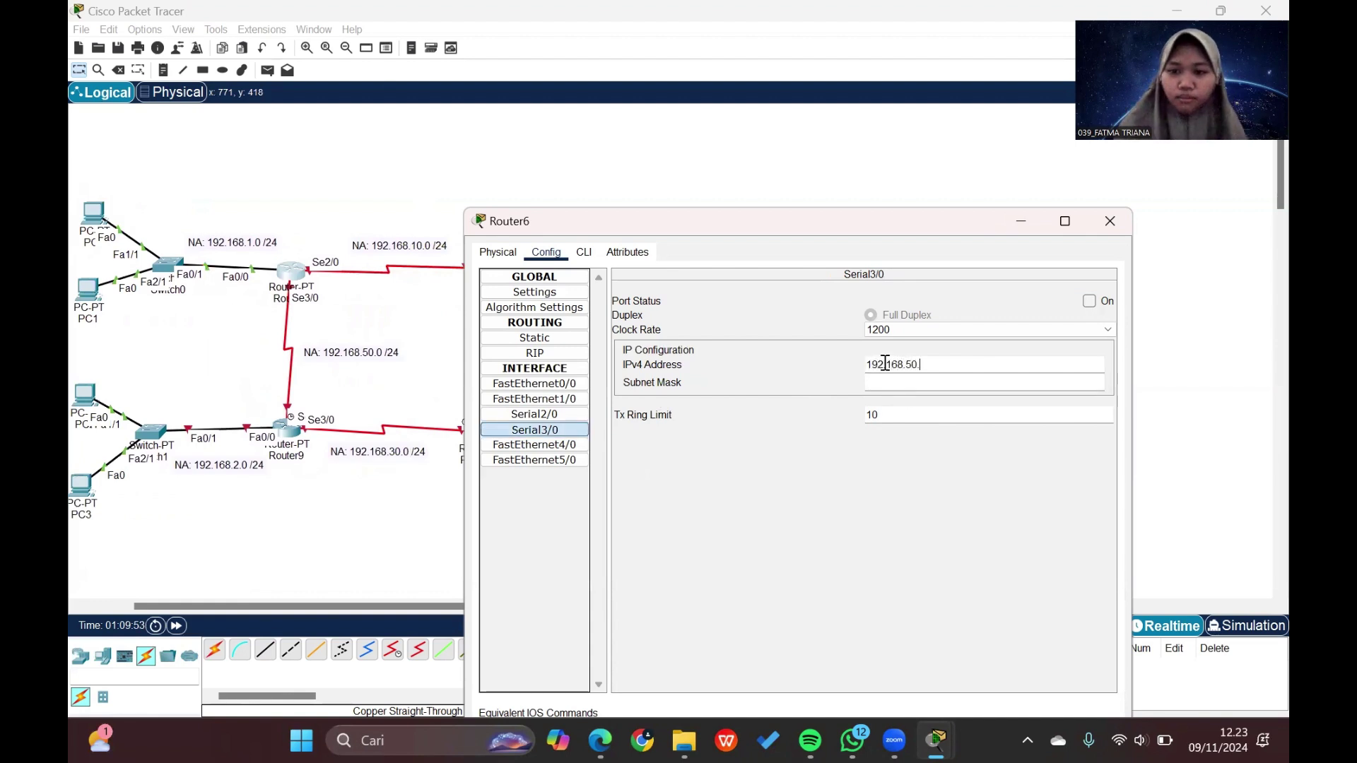
{"action": "type", "text": "1"}
{"action": "left_click", "coordinate": [899, 382]}
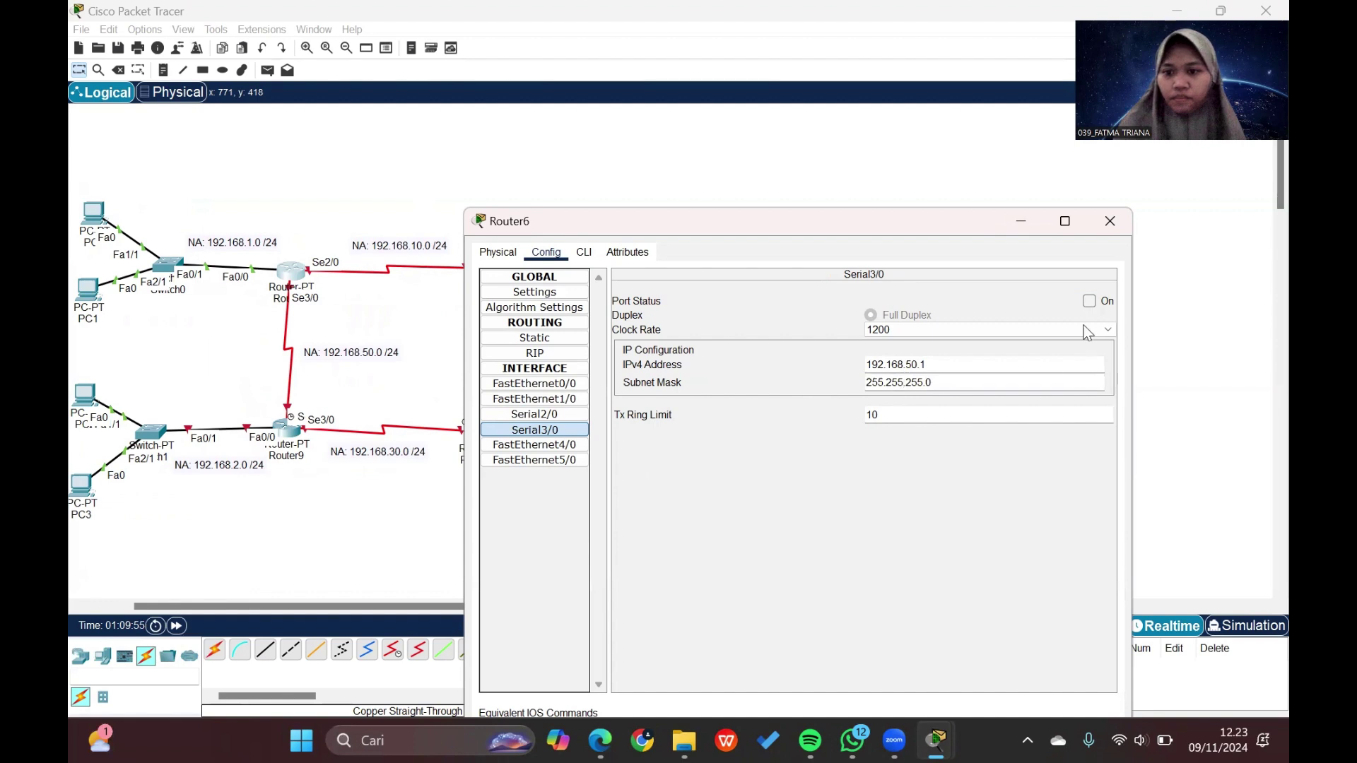
{"action": "left_click", "coordinate": [1092, 301]}
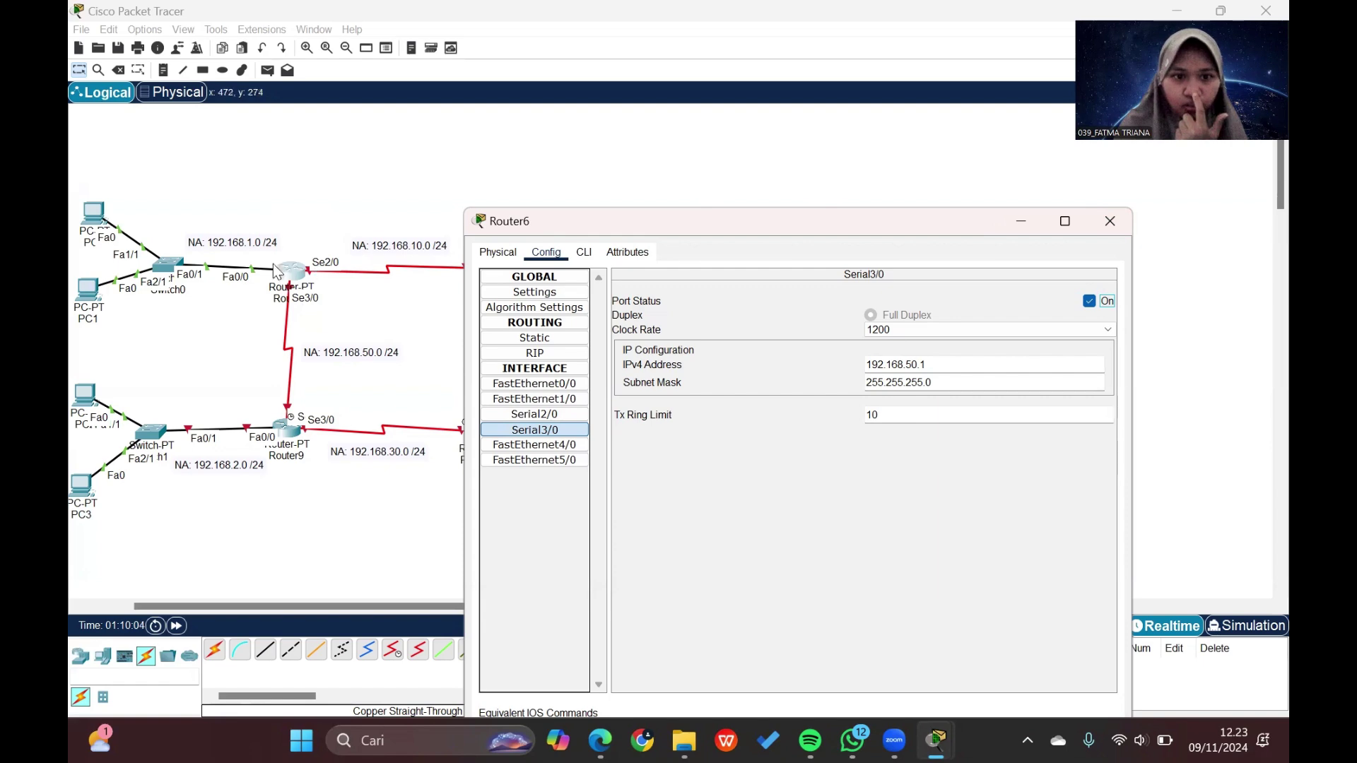
{"action": "left_click", "coordinate": [1110, 222]}
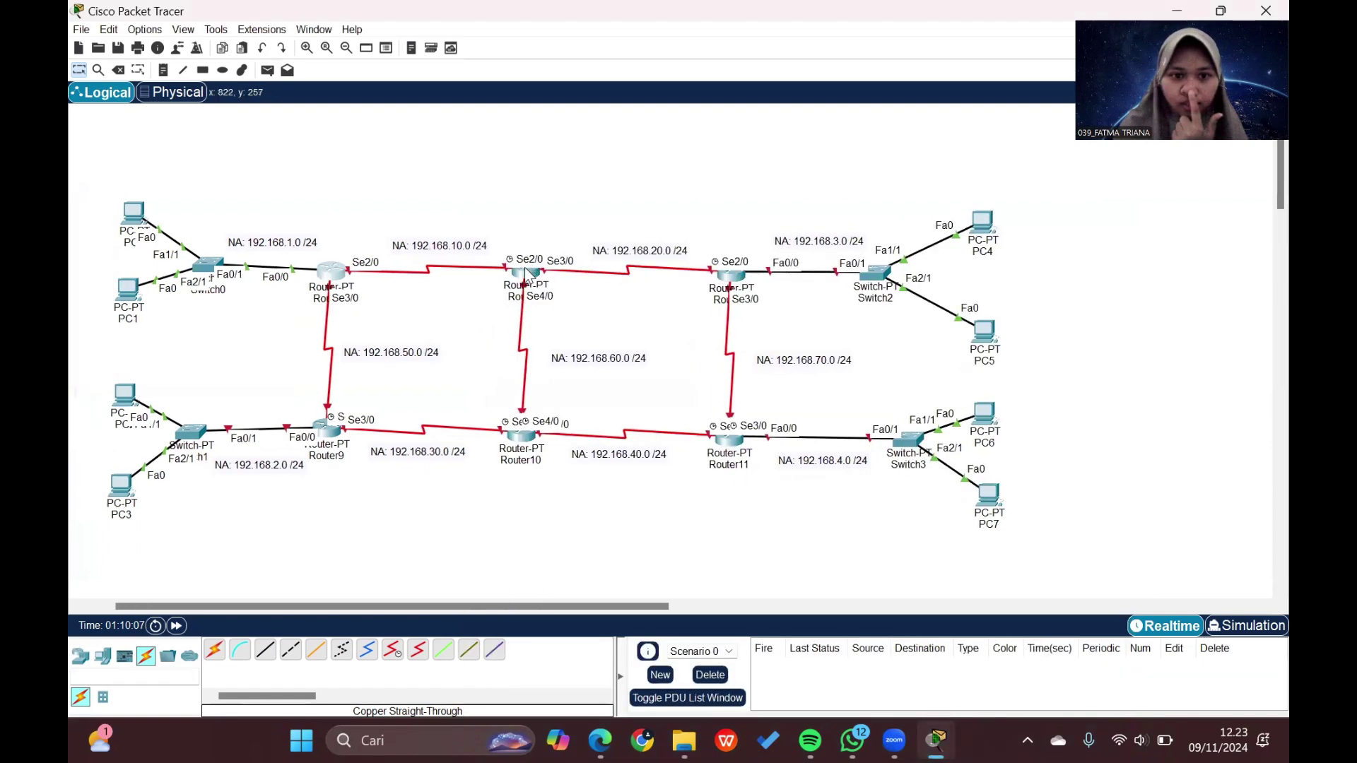
Step: On Router7, give Serial2/0 the IPv4 address 192.168.10.2 with mask 255.255.255.0 and switch the port on
{"action": "left_click", "coordinate": [527, 274]}
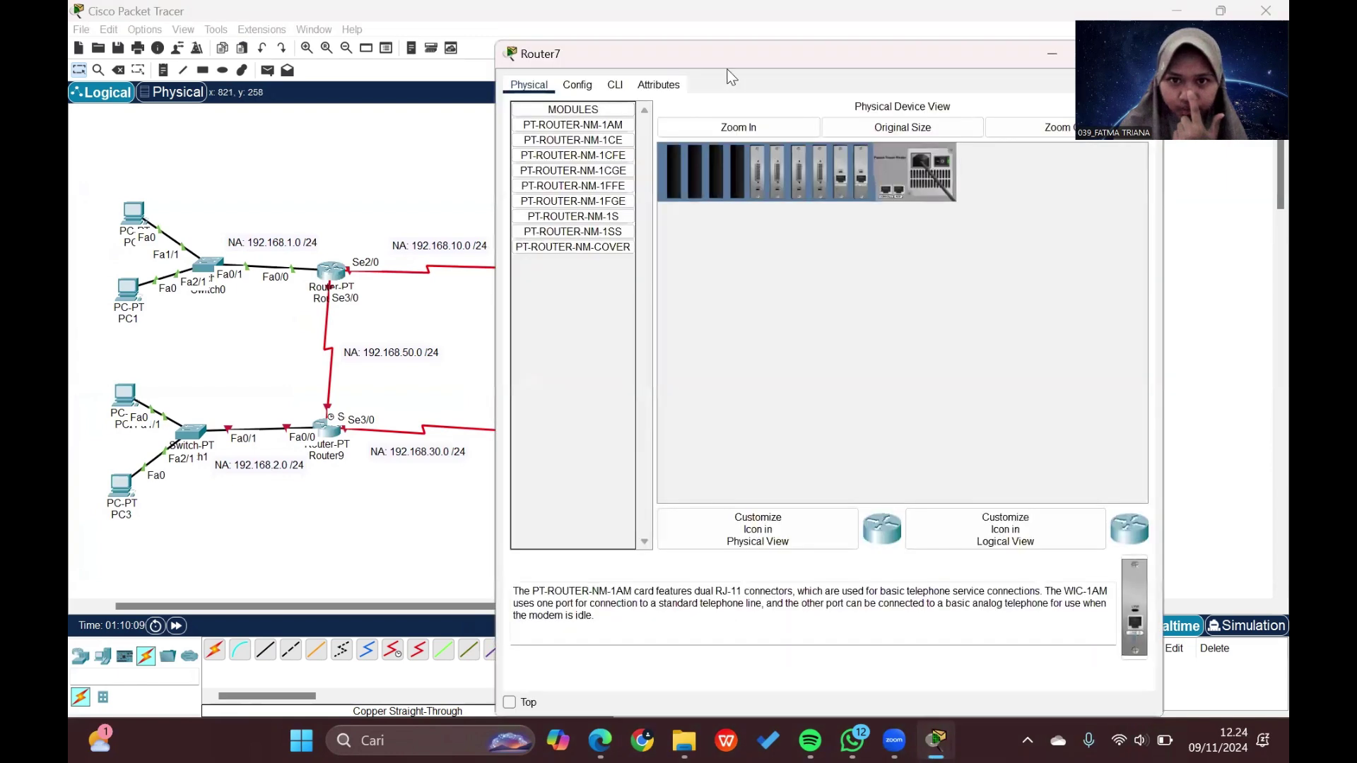
{"action": "left_click_drag", "start_coordinate": [713, 58], "coordinate": [608, 357]}
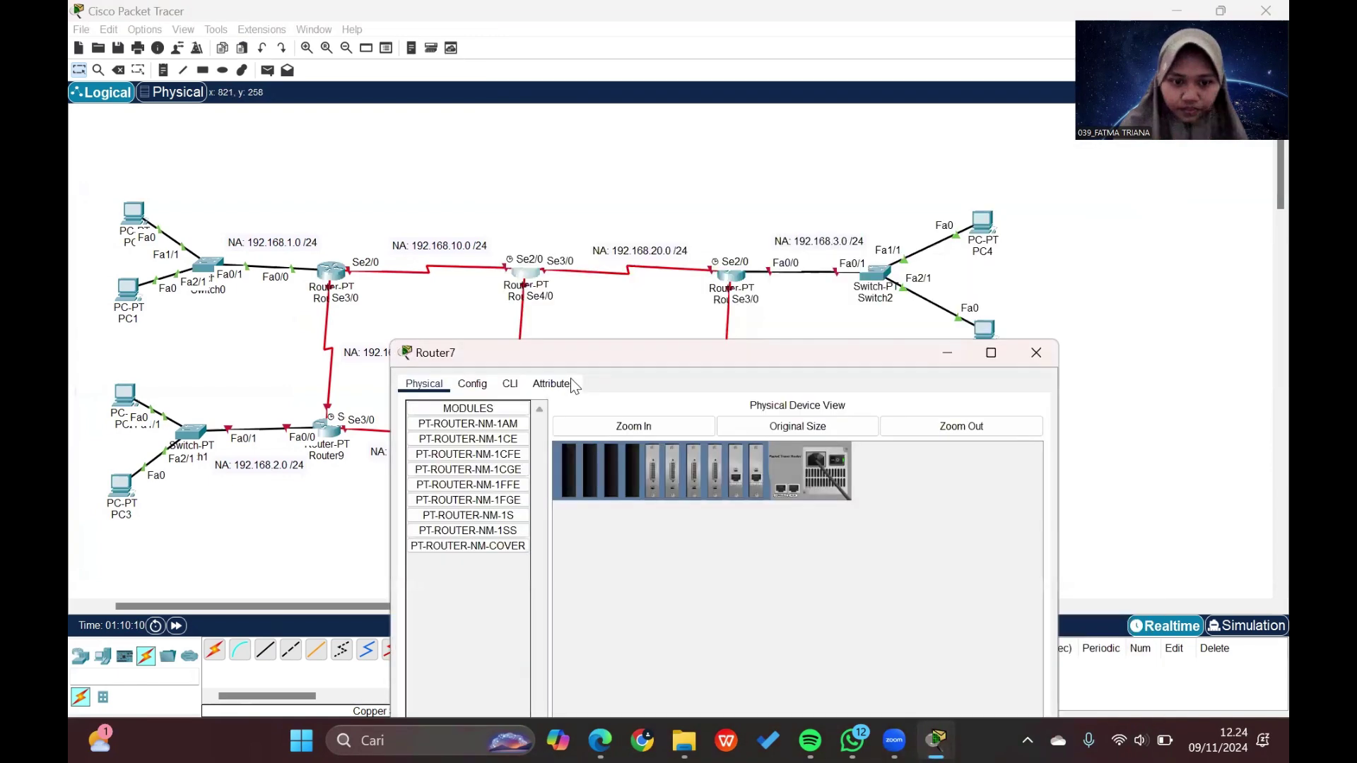
{"action": "left_click", "coordinate": [472, 383]}
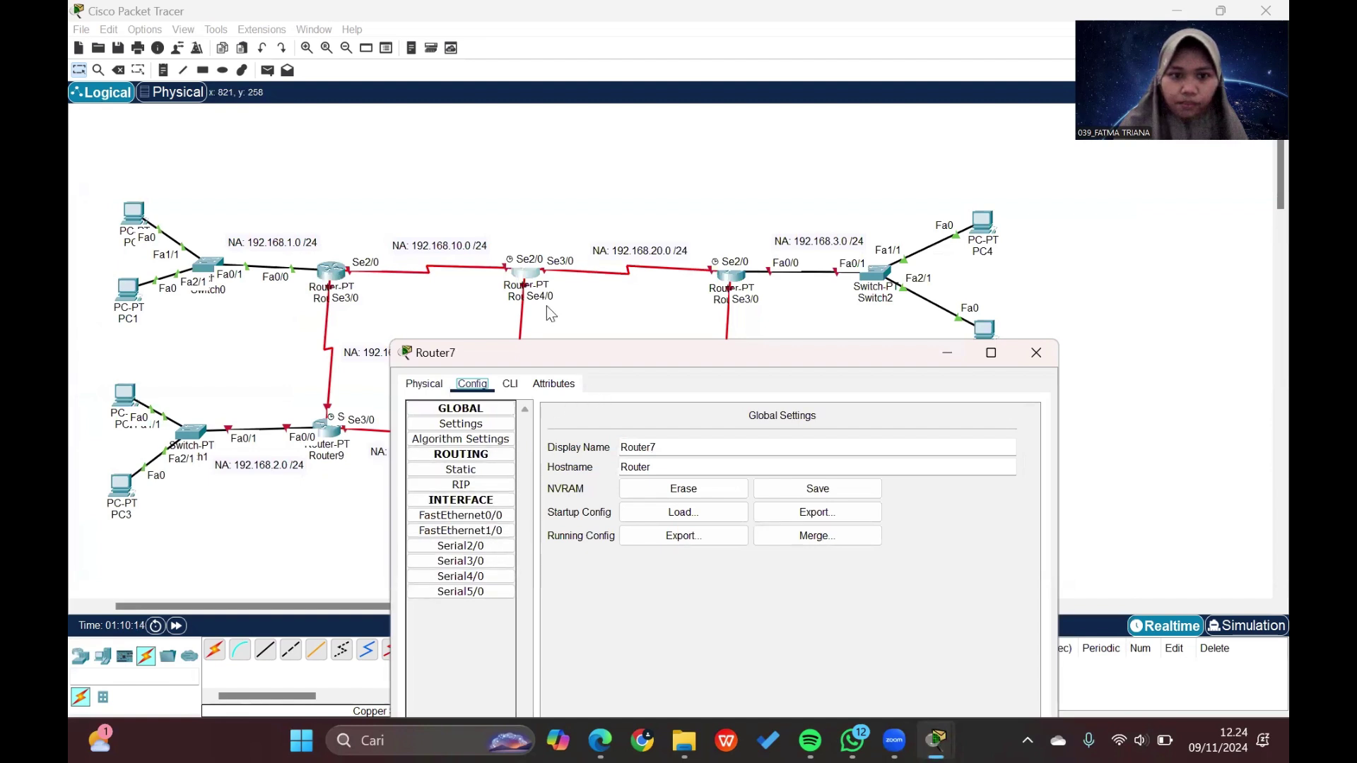
{"action": "scroll", "coordinate": [546, 305], "scroll_direction": "right", "scroll_amount": 3}
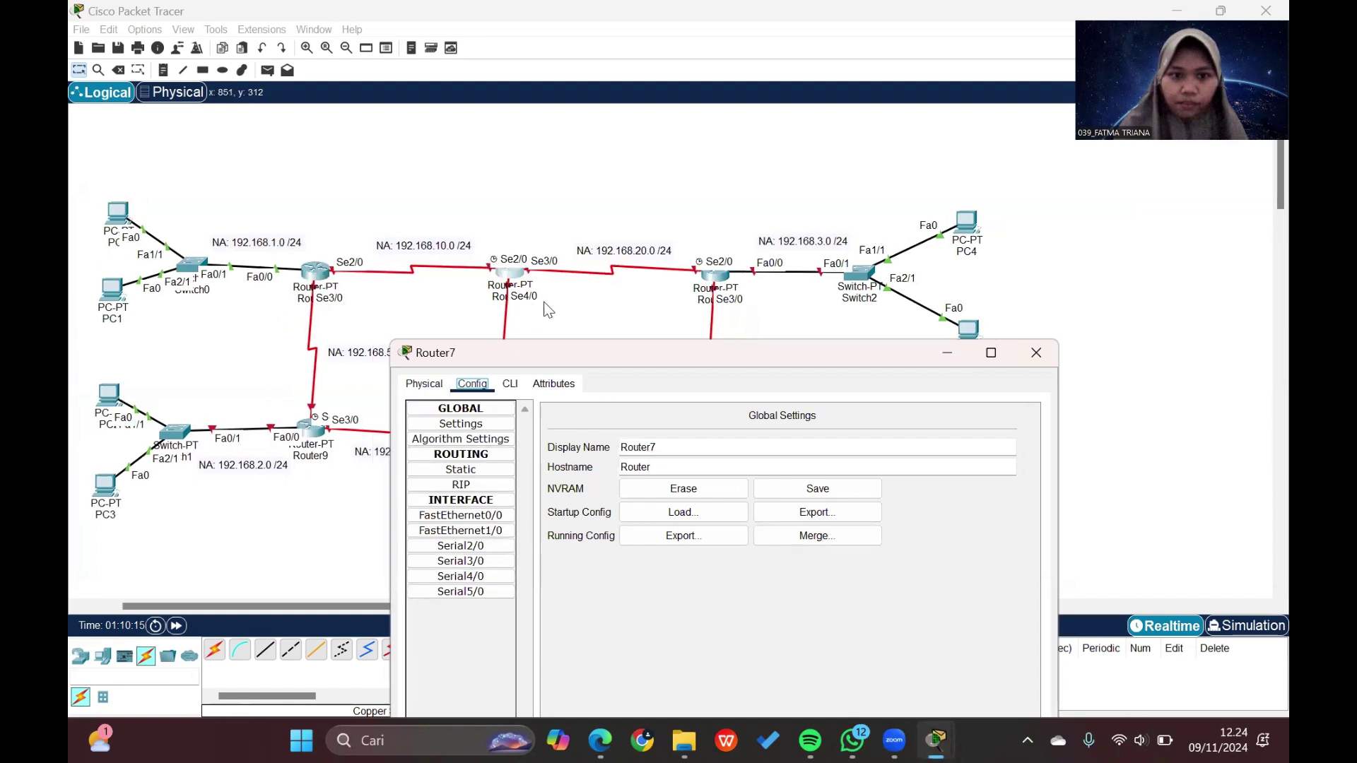
{"action": "left_click", "coordinate": [499, 548]}
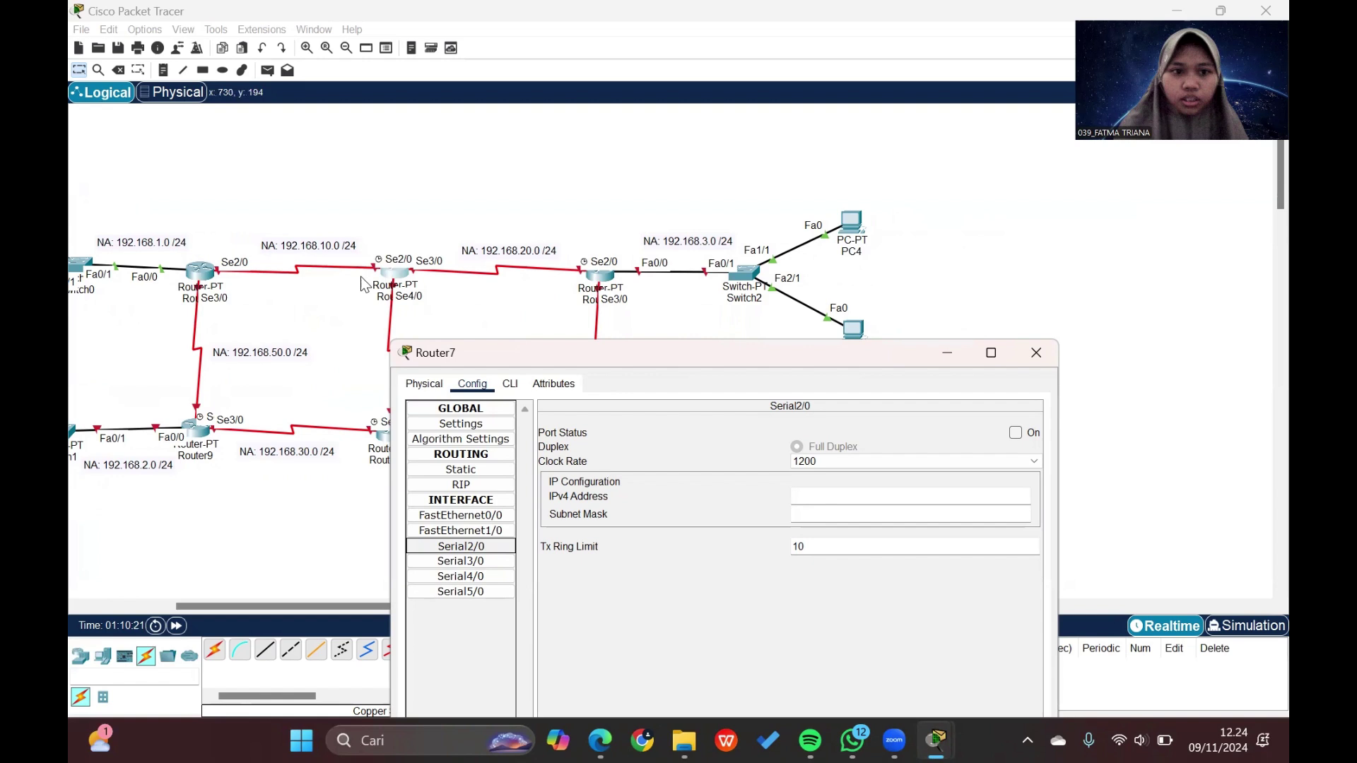
{"action": "left_click", "coordinate": [840, 490]}
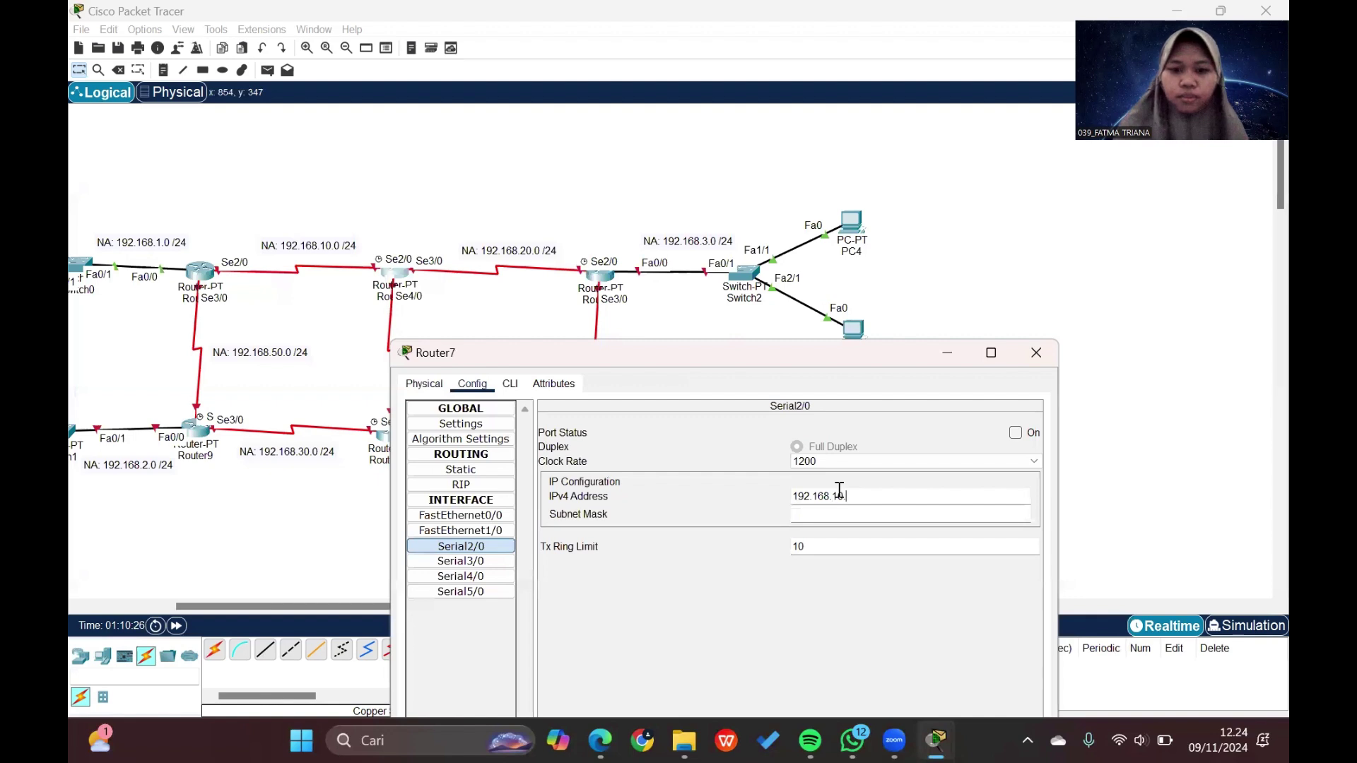
{"action": "left_click", "coordinate": [867, 513]}
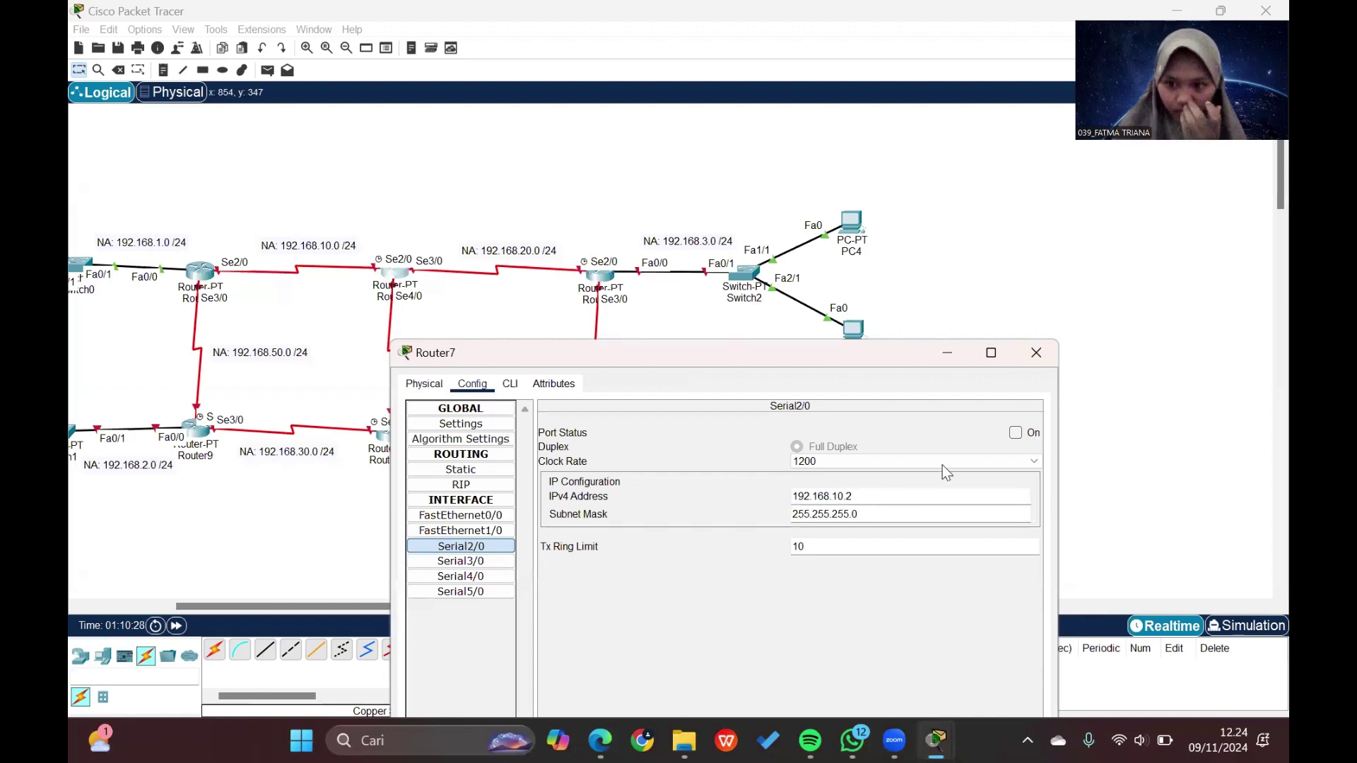
{"action": "left_click", "coordinate": [1015, 432]}
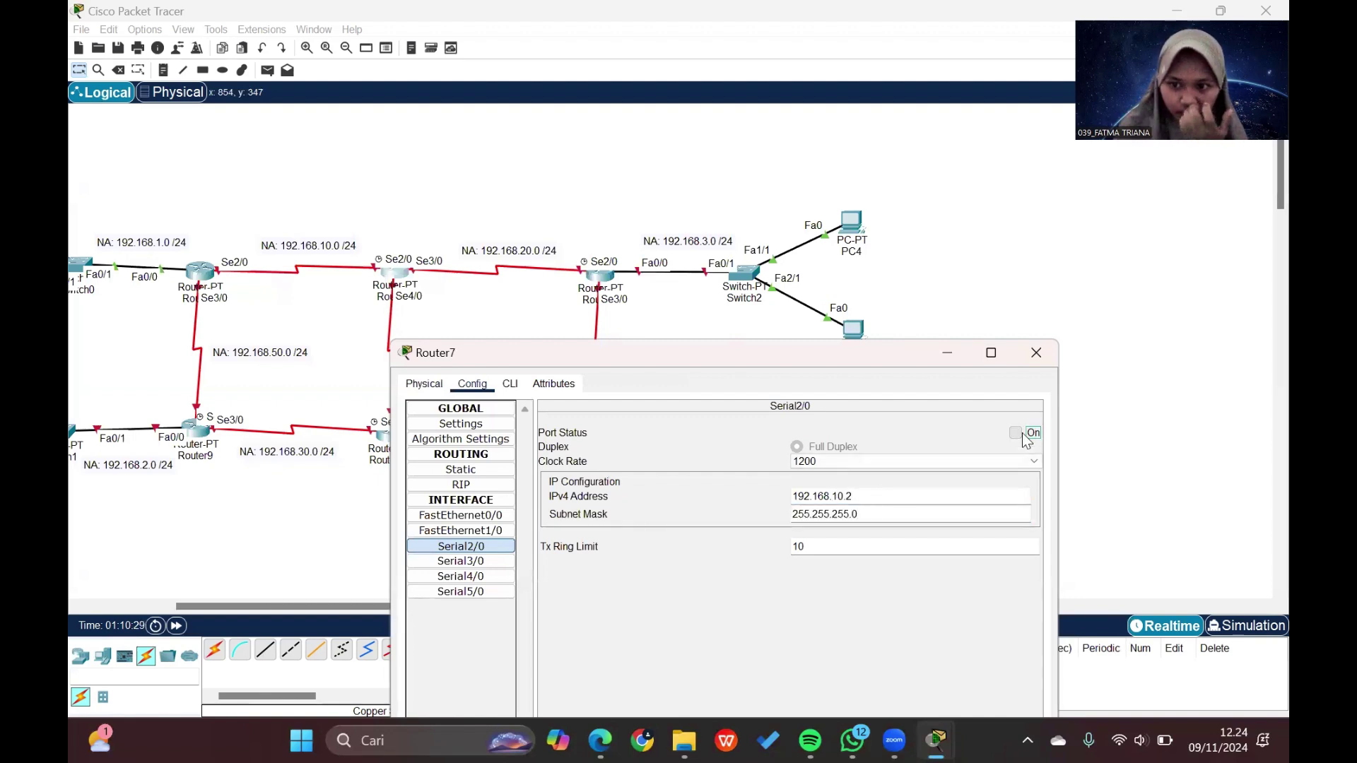
Step: Give Router7's Serial3/0 the IPv4 address 192.168.20.1 with mask 255.255.255.0 and switch the port on
{"action": "left_click", "coordinate": [495, 562]}
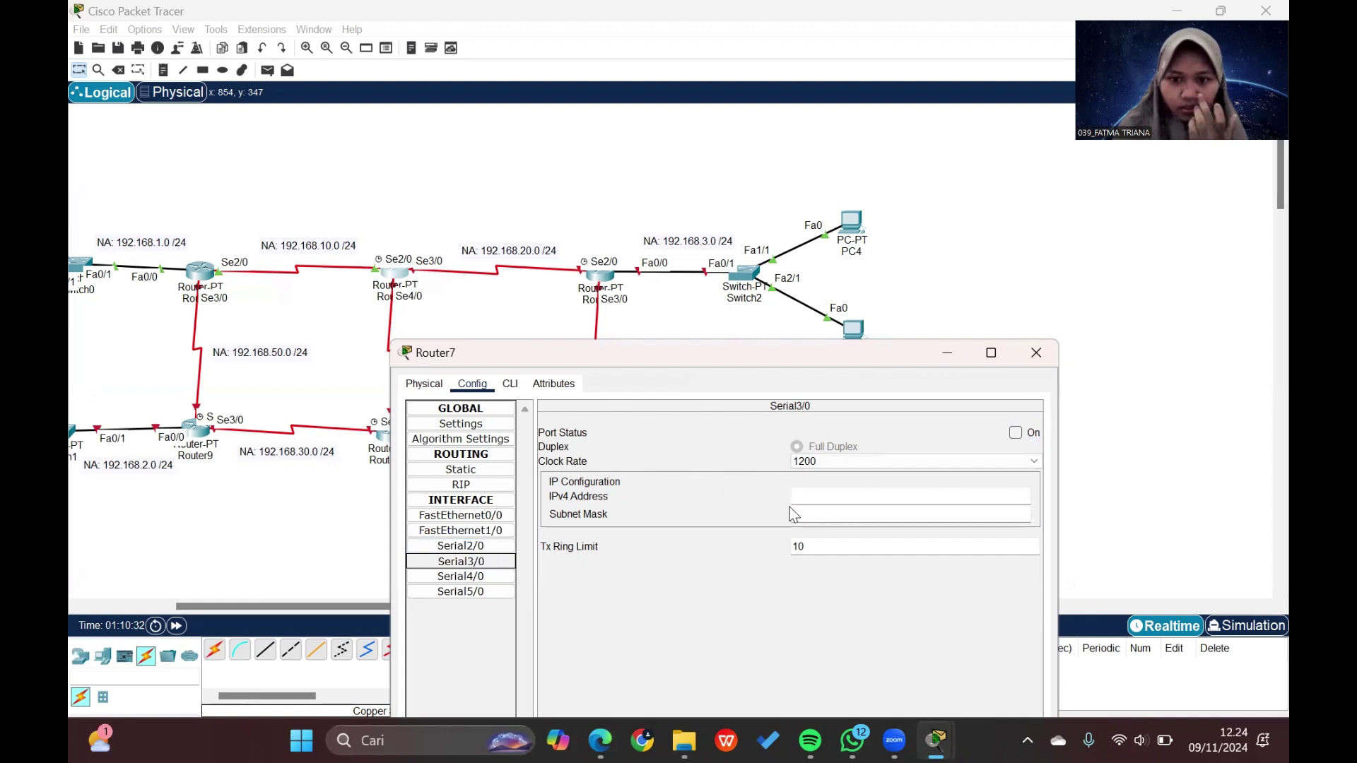
{"action": "left_click", "coordinate": [812, 499]}
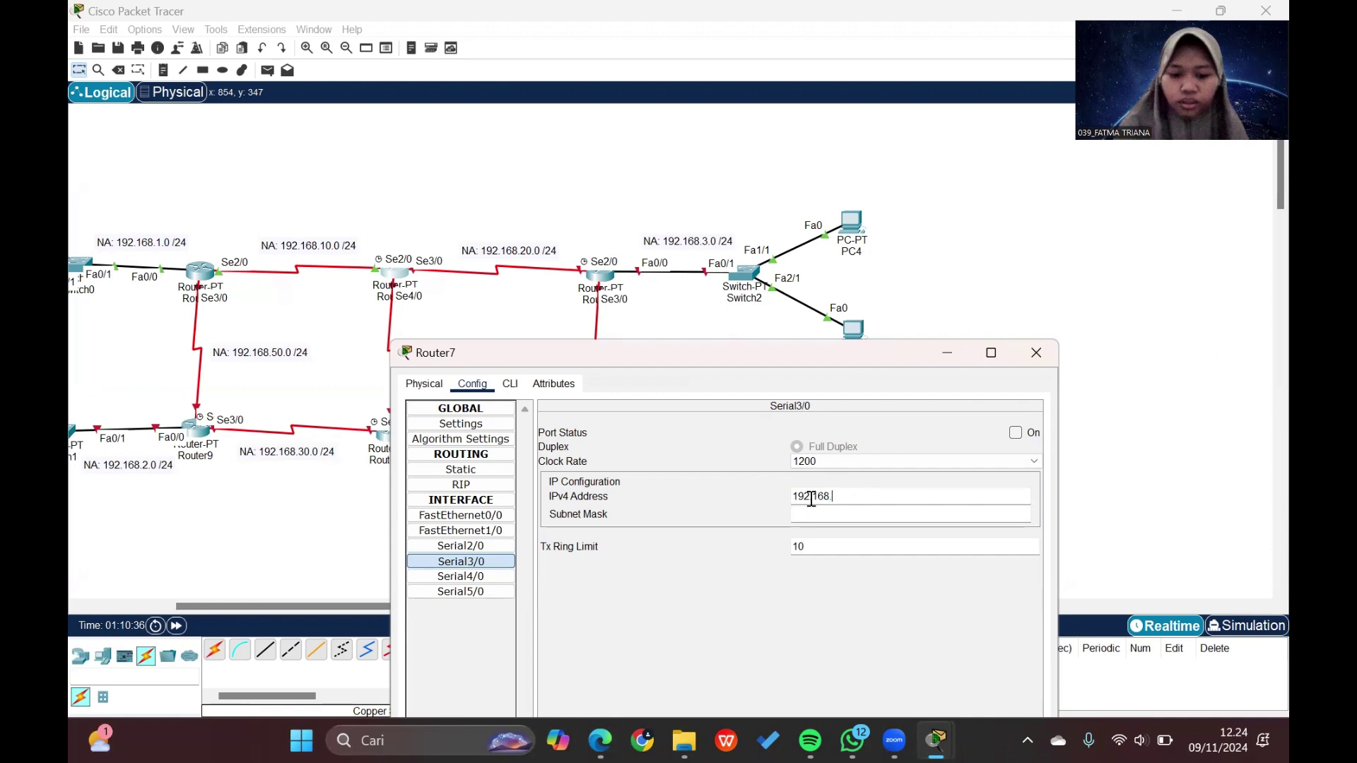
{"action": "left_click", "coordinate": [848, 515]}
{"action": "left_click", "coordinate": [1015, 433]}
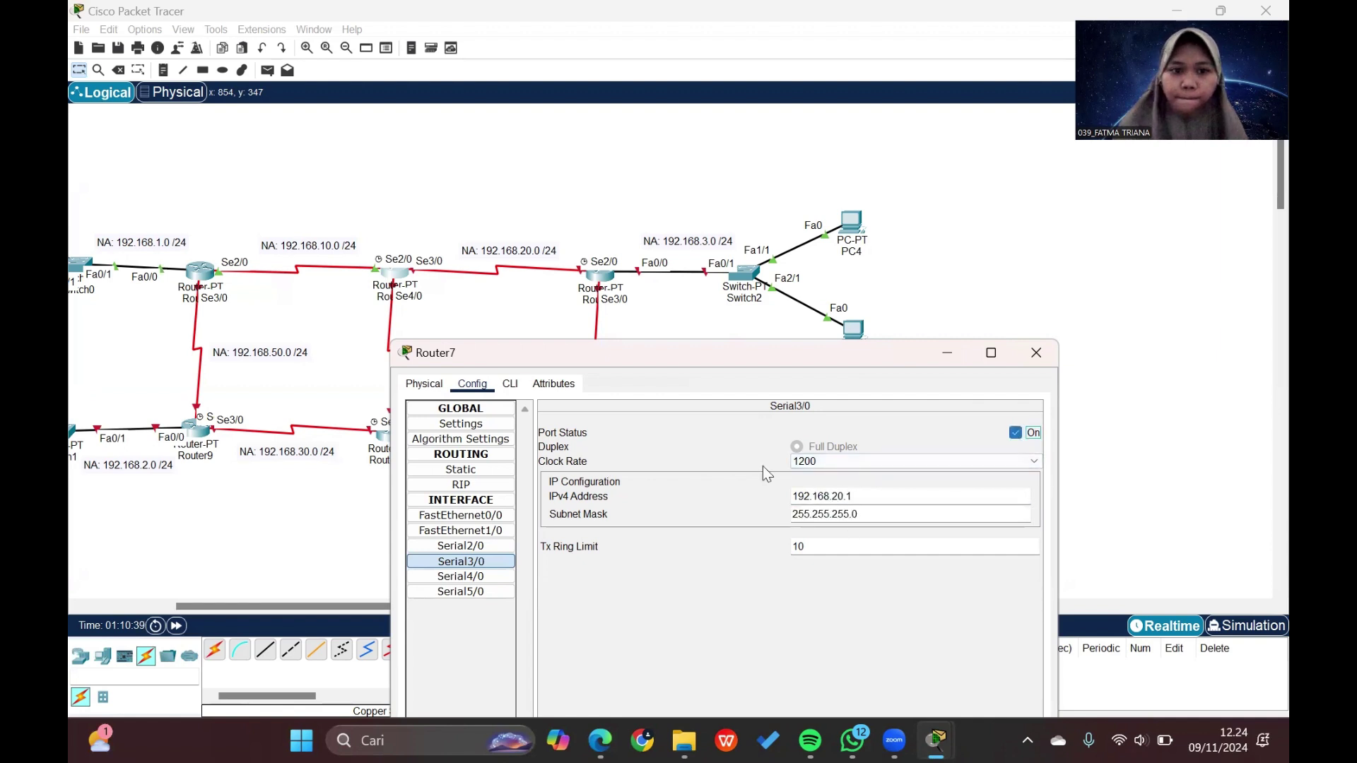
Step: Give Router7's Serial4/0 the IPv4 address 192.168.60.1 with mask 255.255.255.0, switch the port on, and close the router's settings
{"action": "left_click", "coordinate": [508, 577]}
{"action": "scroll", "coordinate": [485, 290], "scroll_direction": "down", "scroll_amount": 5}
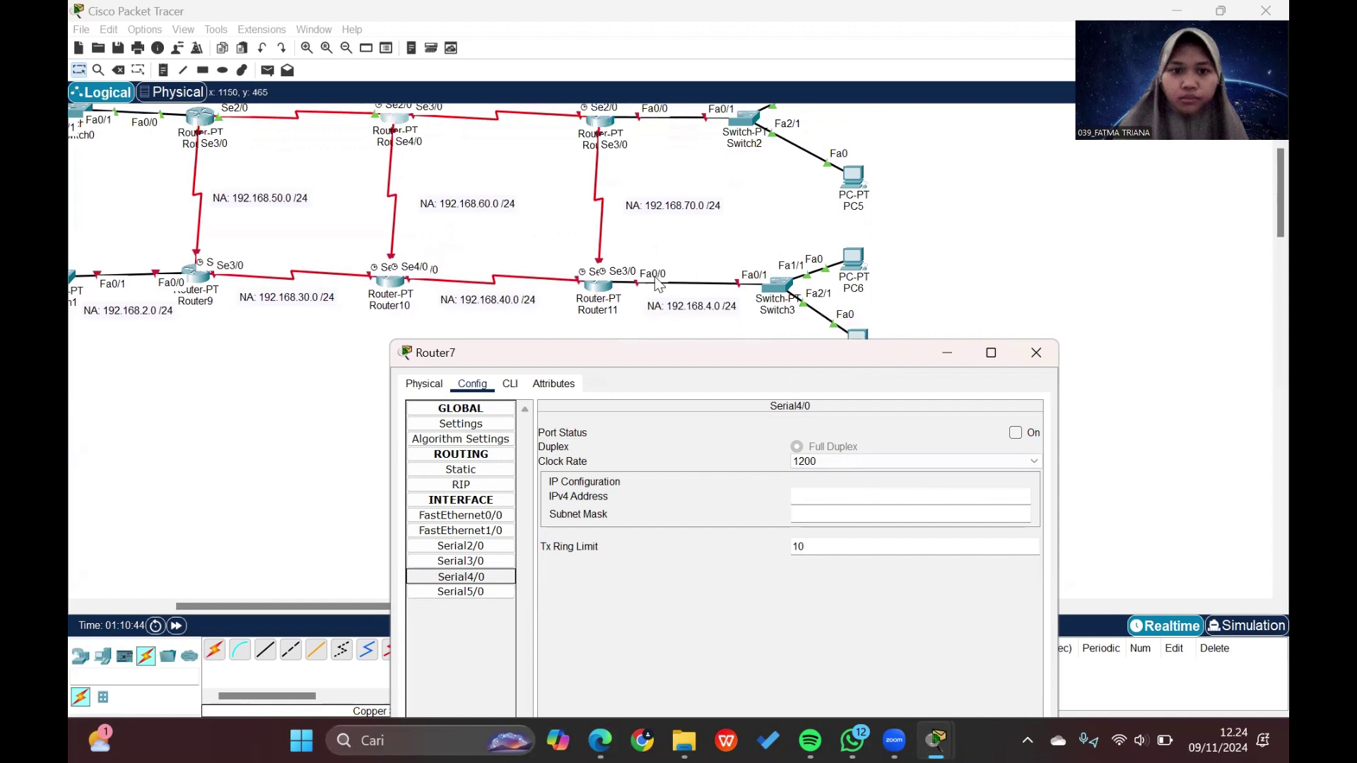
{"action": "left_click", "coordinate": [802, 495]}
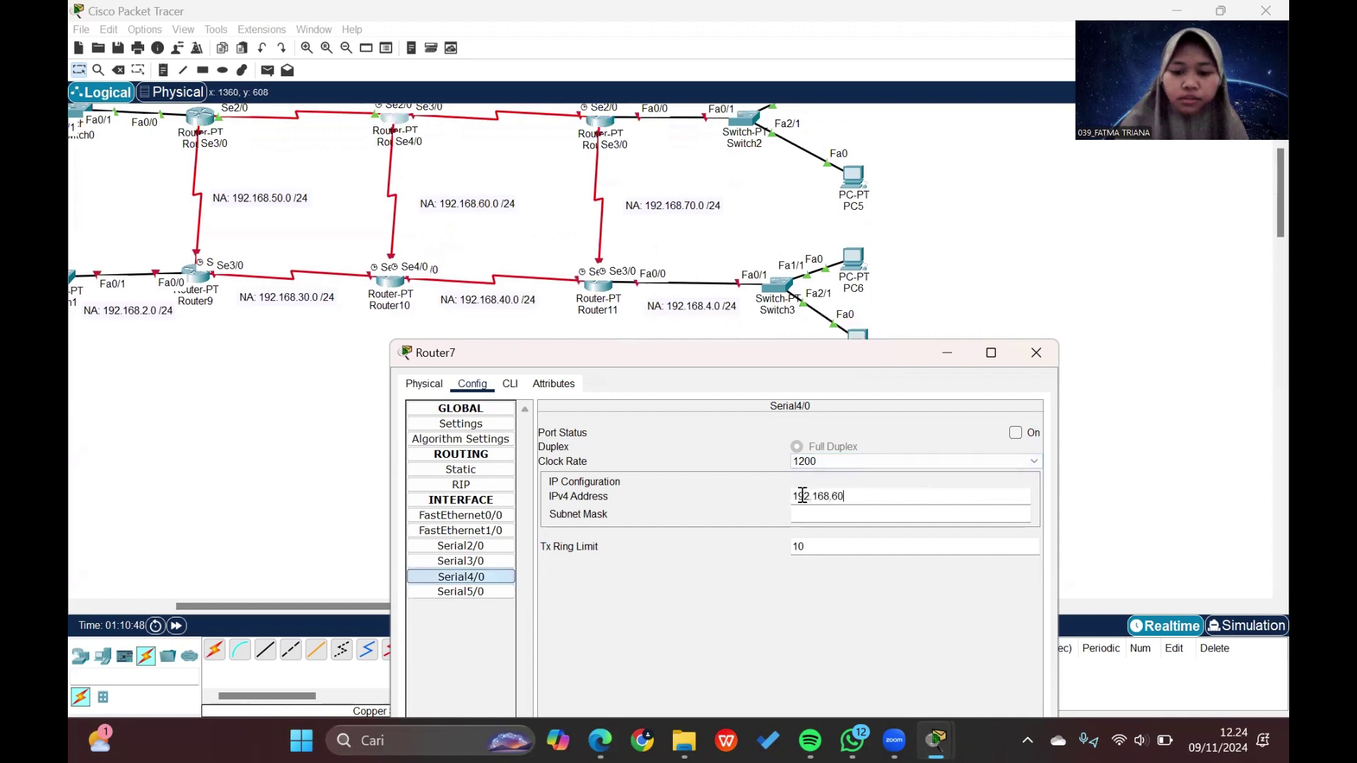
{"action": "left_click", "coordinate": [824, 510]}
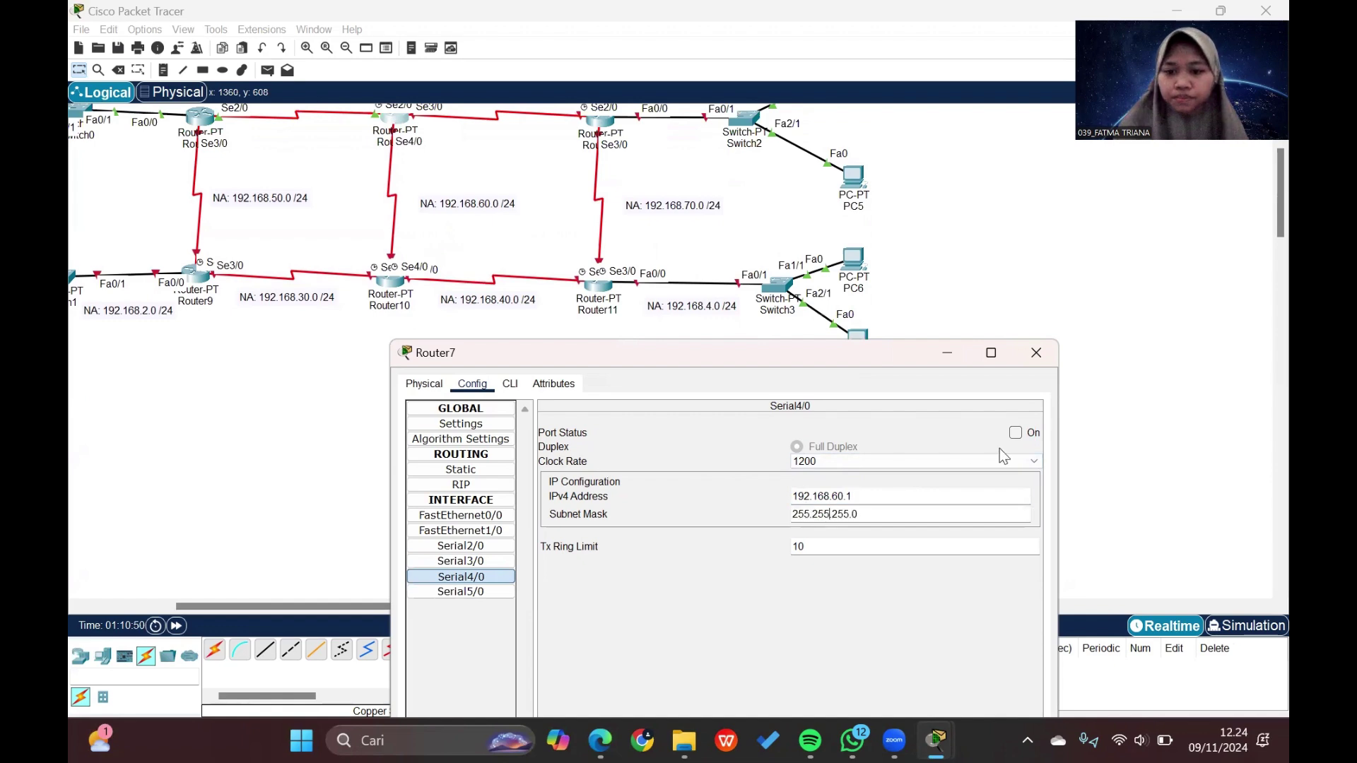
{"action": "left_click", "coordinate": [1016, 433]}
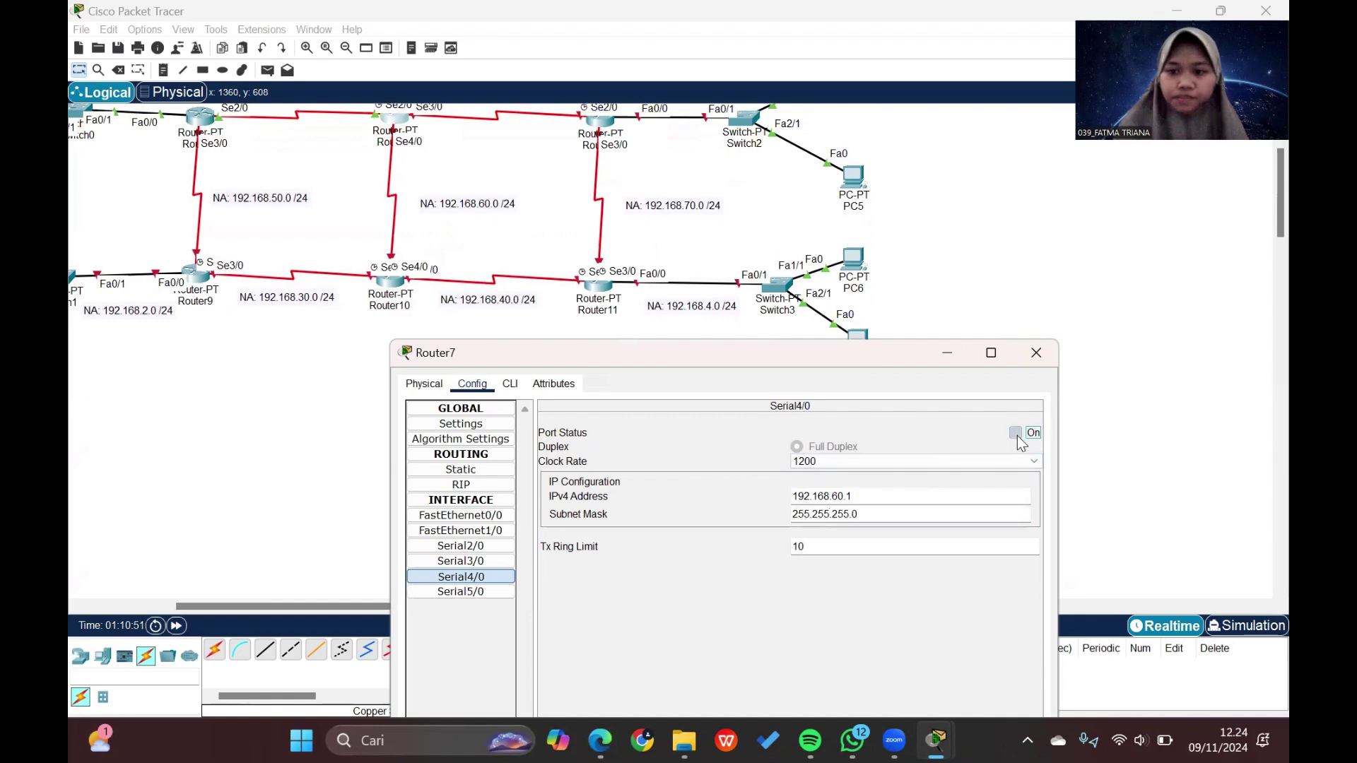
{"action": "left_click", "coordinate": [1036, 353]}
Step: On Router8, give Serial2/0 the IPv4 address 192.168.20.2 with mask 255.255.255.0 and switch the port on
{"action": "scroll", "coordinate": [787, 289], "scroll_direction": "up", "scroll_amount": 2}
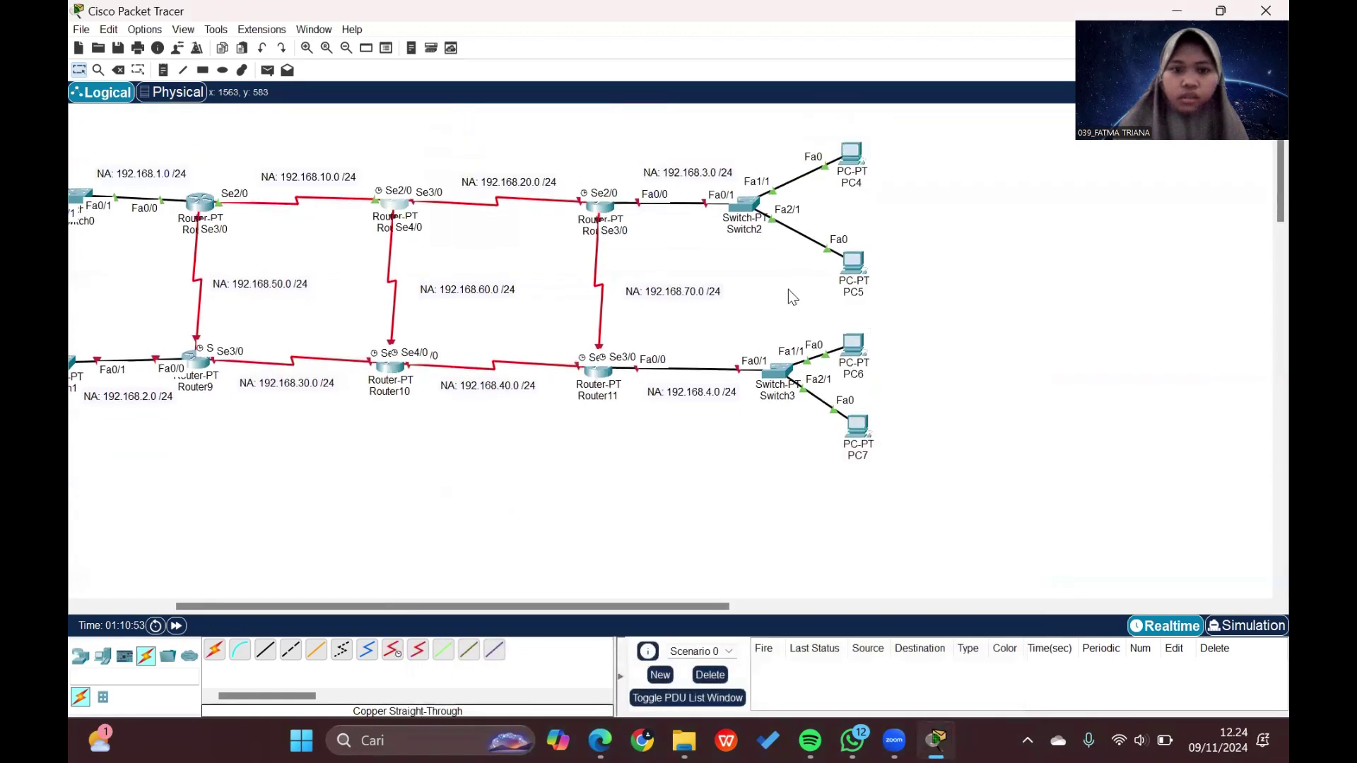
{"action": "left_click", "coordinate": [602, 209]}
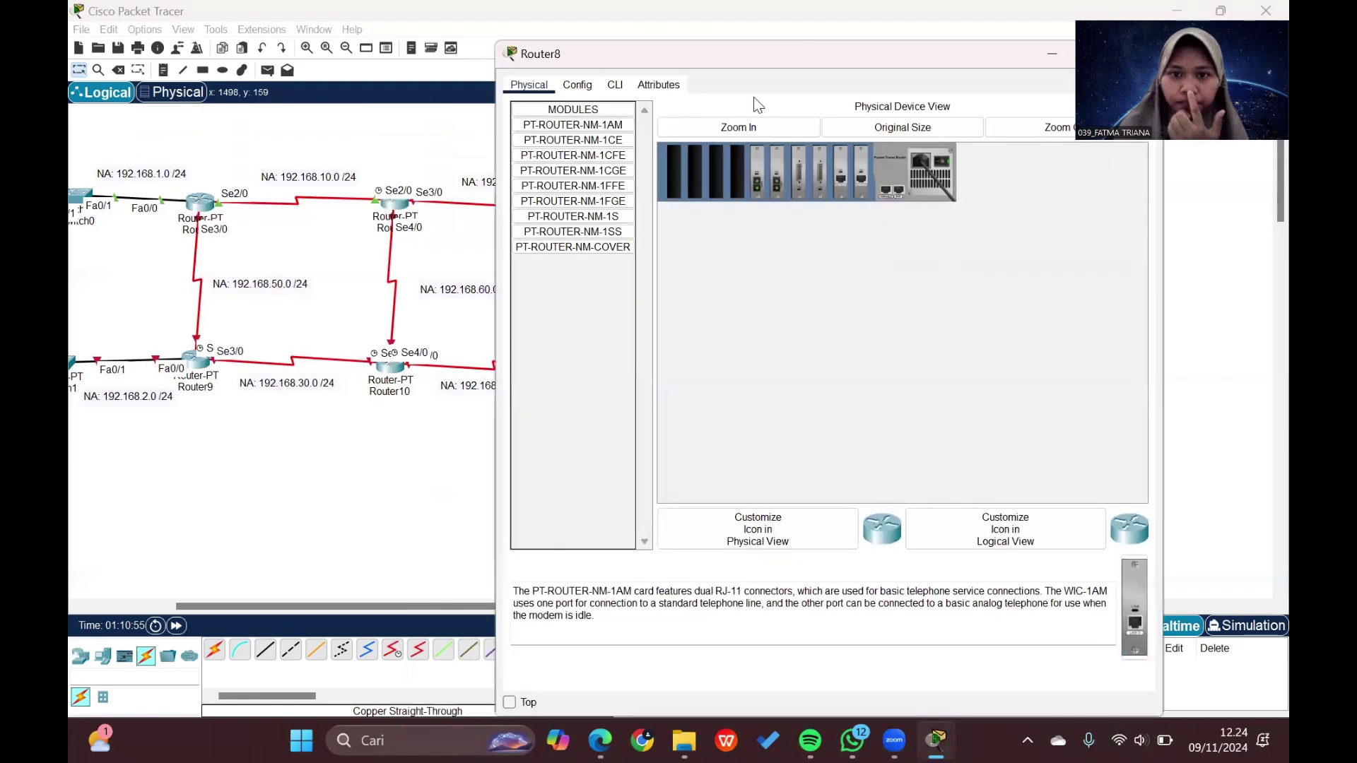
{"action": "scroll", "coordinate": [464, 261], "scroll_direction": "right", "scroll_amount": 5}
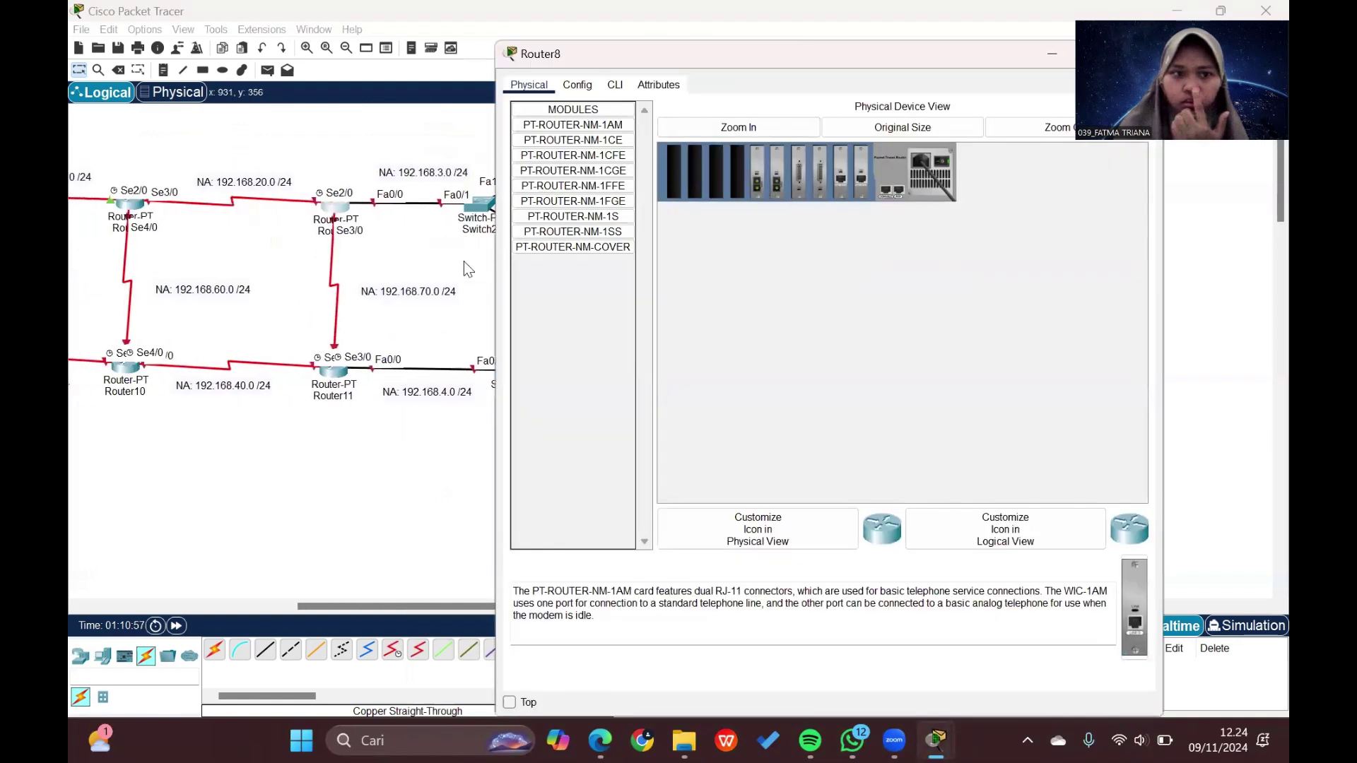
{"action": "left_click", "coordinate": [584, 83]}
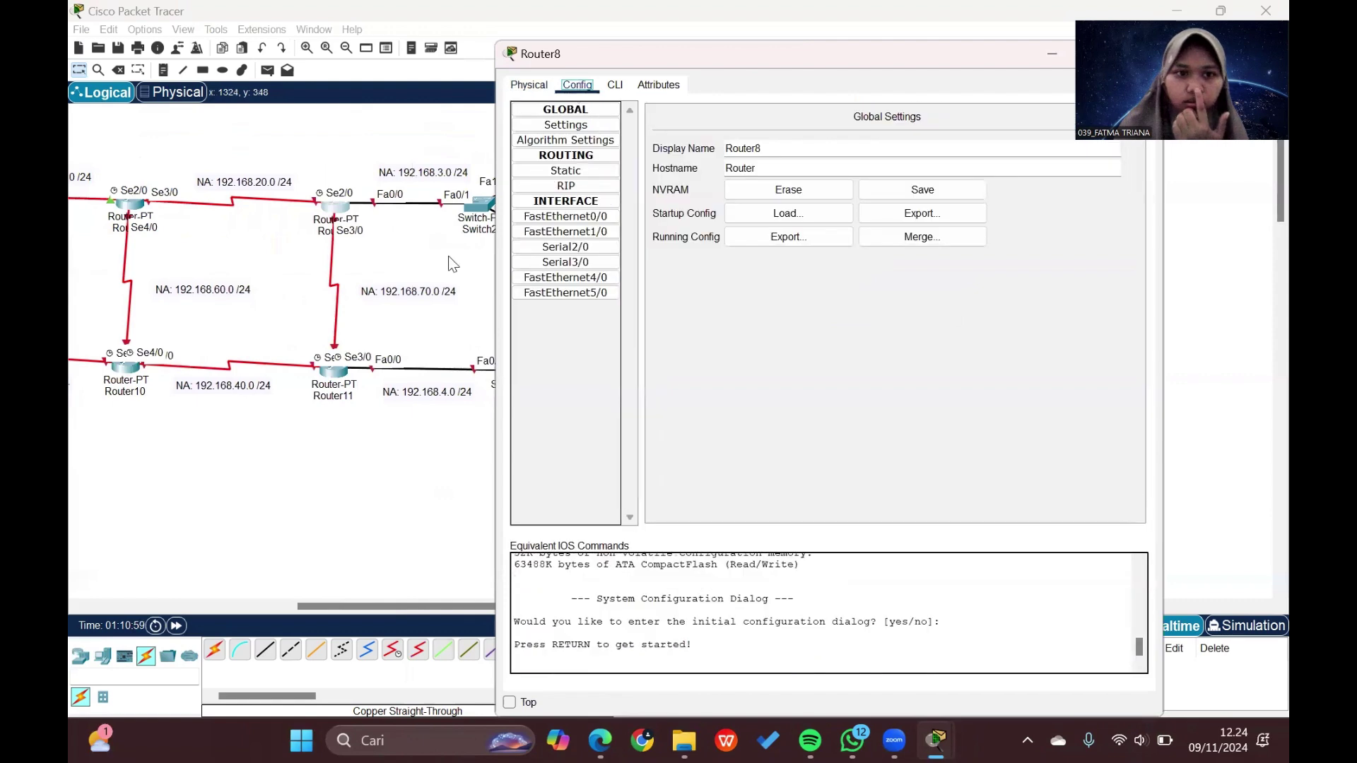
{"action": "left_click", "coordinate": [572, 247]}
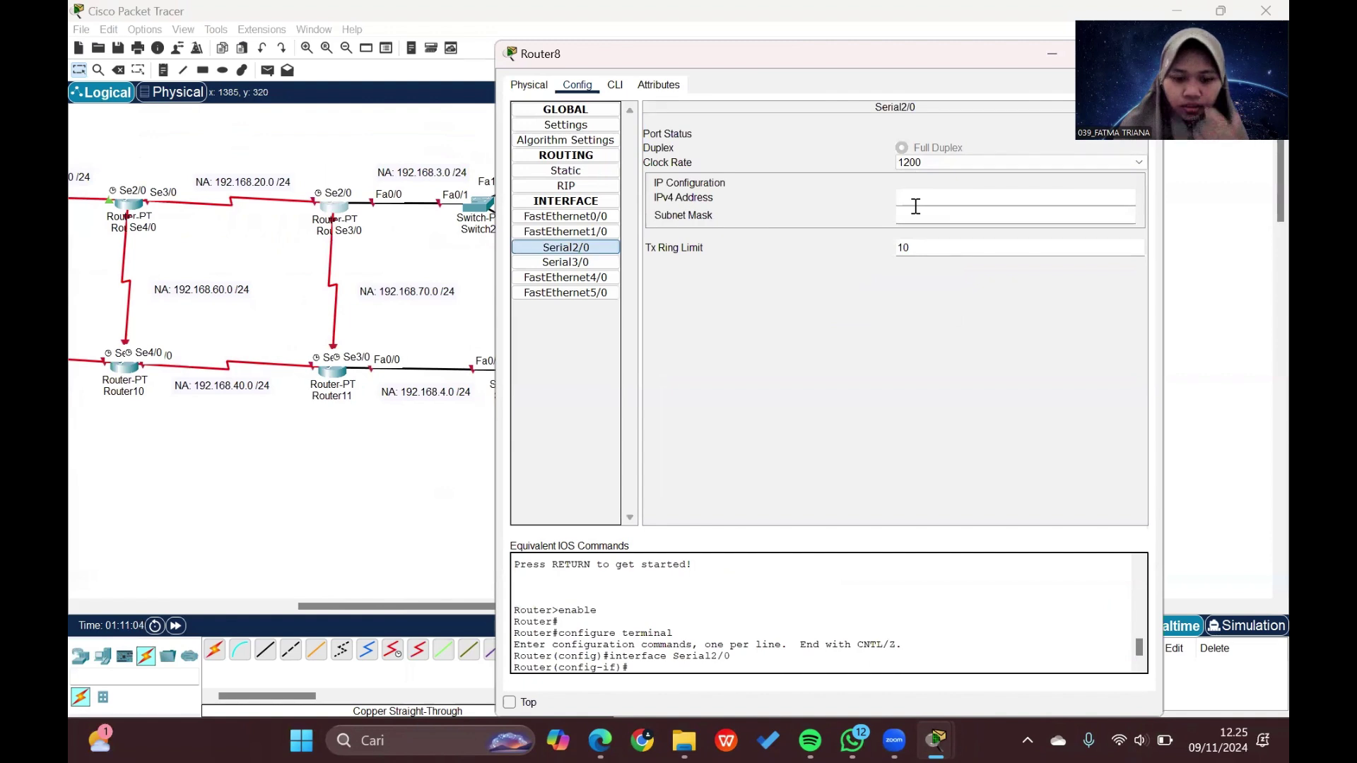
{"action": "left_click", "coordinate": [915, 198]}
{"action": "type", "text": "192.168.20.2"}
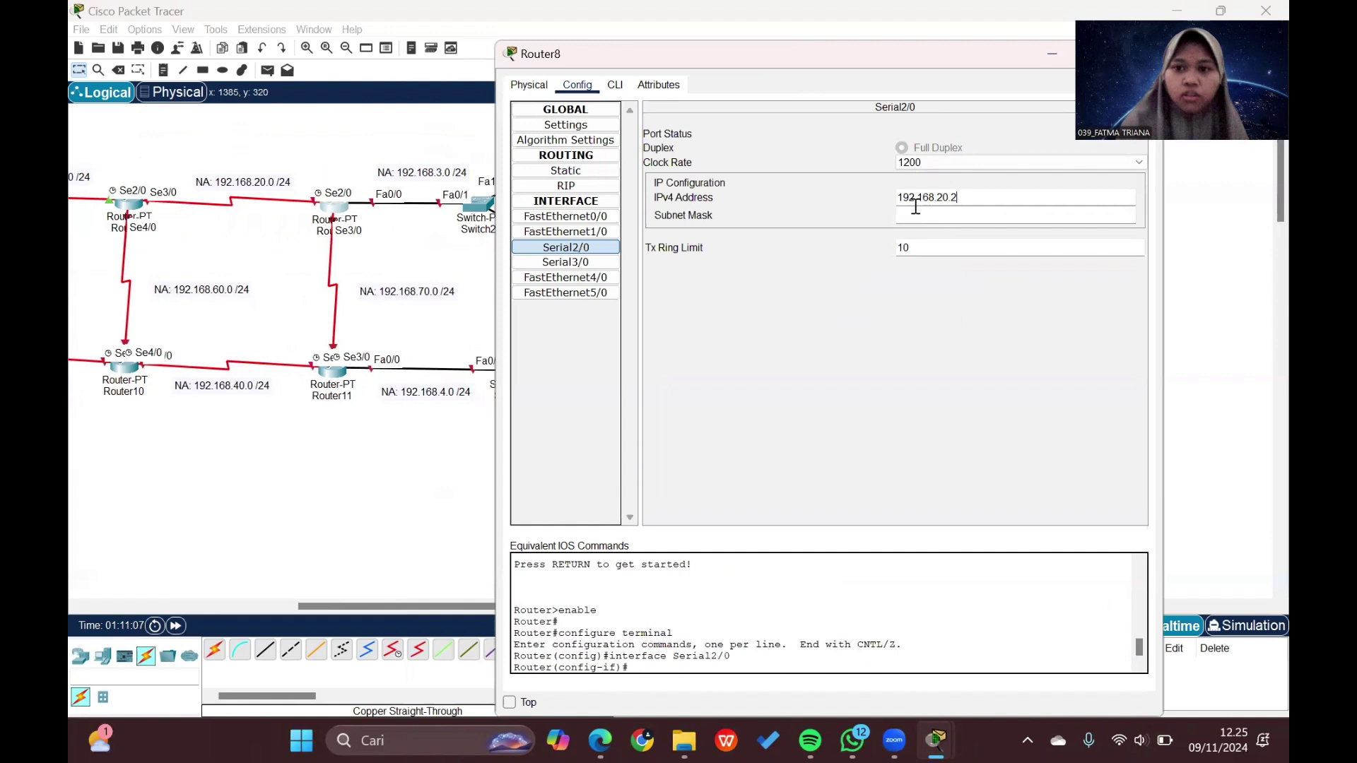
{"action": "left_click", "coordinate": [963, 214]}
{"action": "left_click", "coordinate": [1060, 211]}
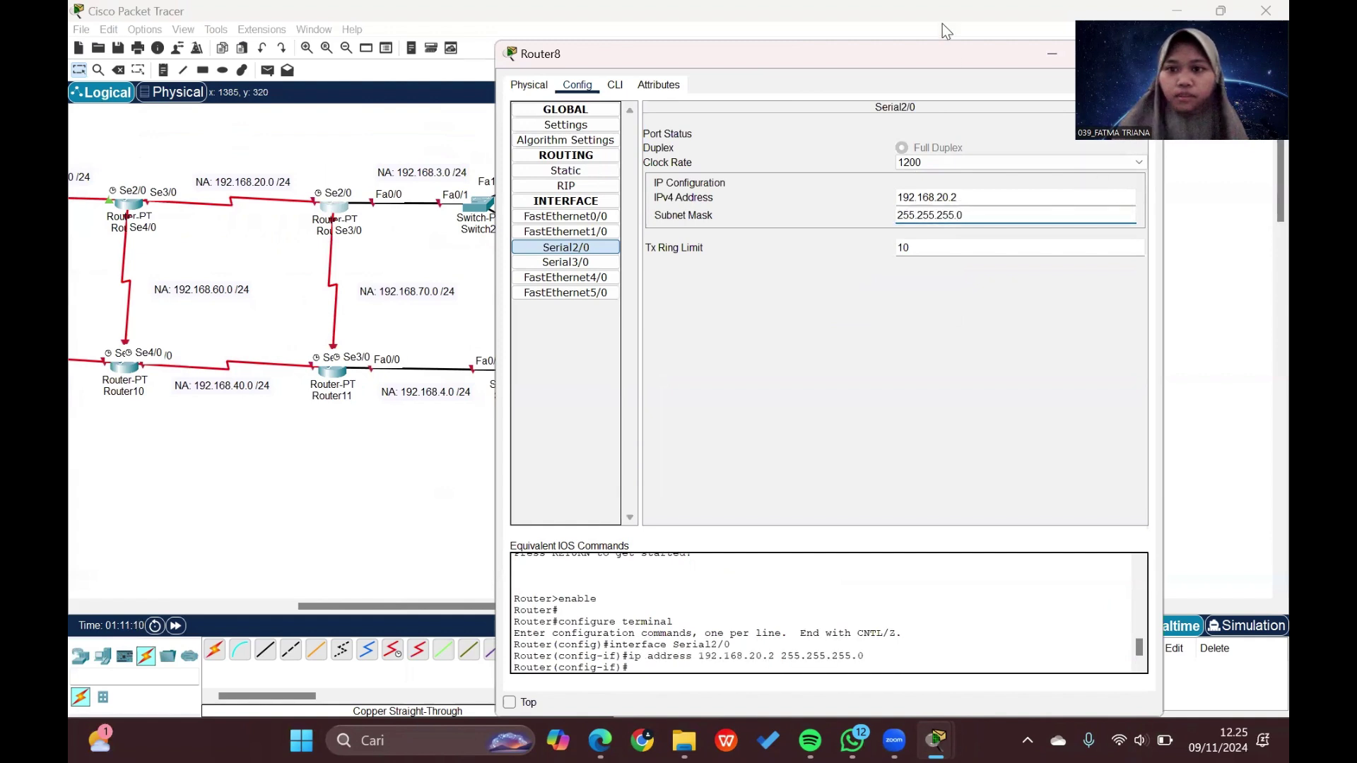
{"action": "left_click_drag", "start_coordinate": [945, 61], "coordinate": [880, 74]}
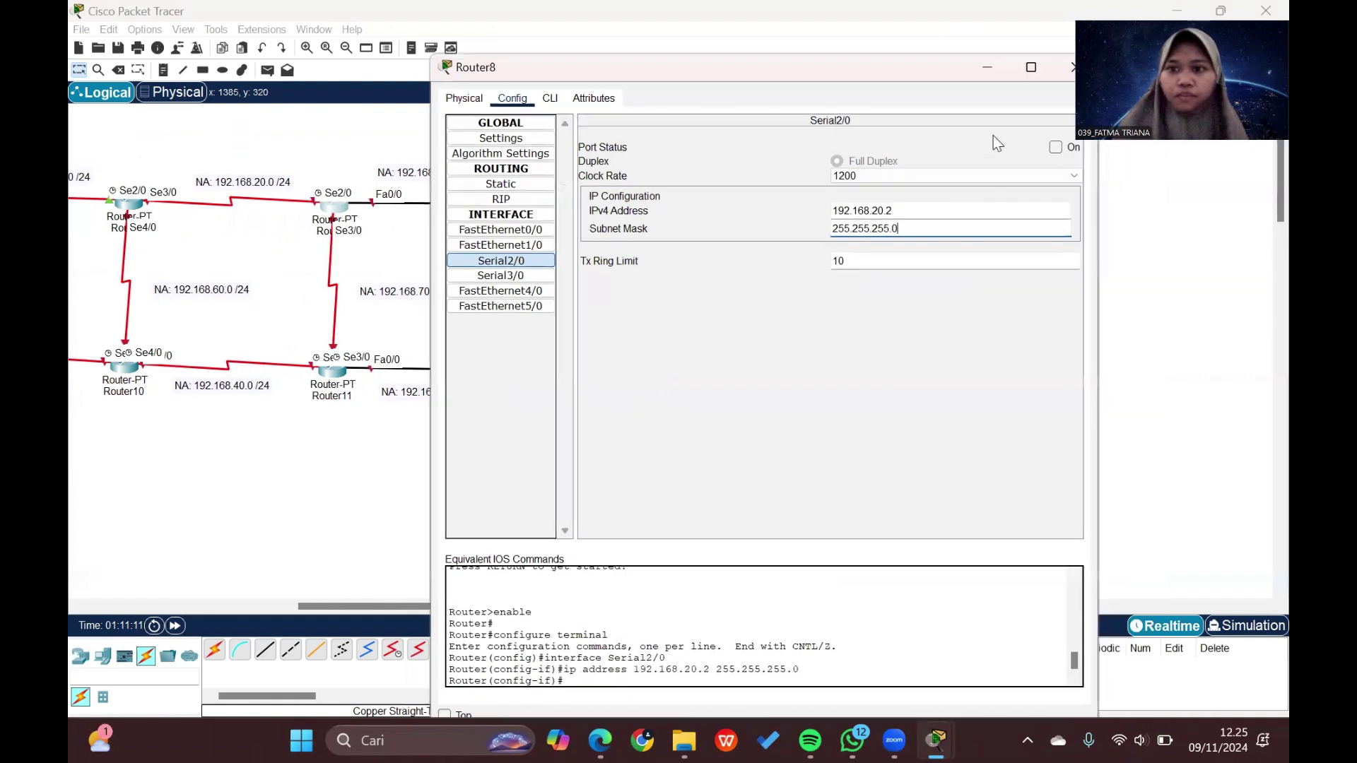
{"action": "left_click", "coordinate": [1055, 147]}
Step: Give Router8's Serial3/0 the IPv4 address 192.168.70.1 with mask 255.255.255.0 and switch the port on
{"action": "scroll", "coordinate": [393, 300], "scroll_direction": "right", "scroll_amount": 2}
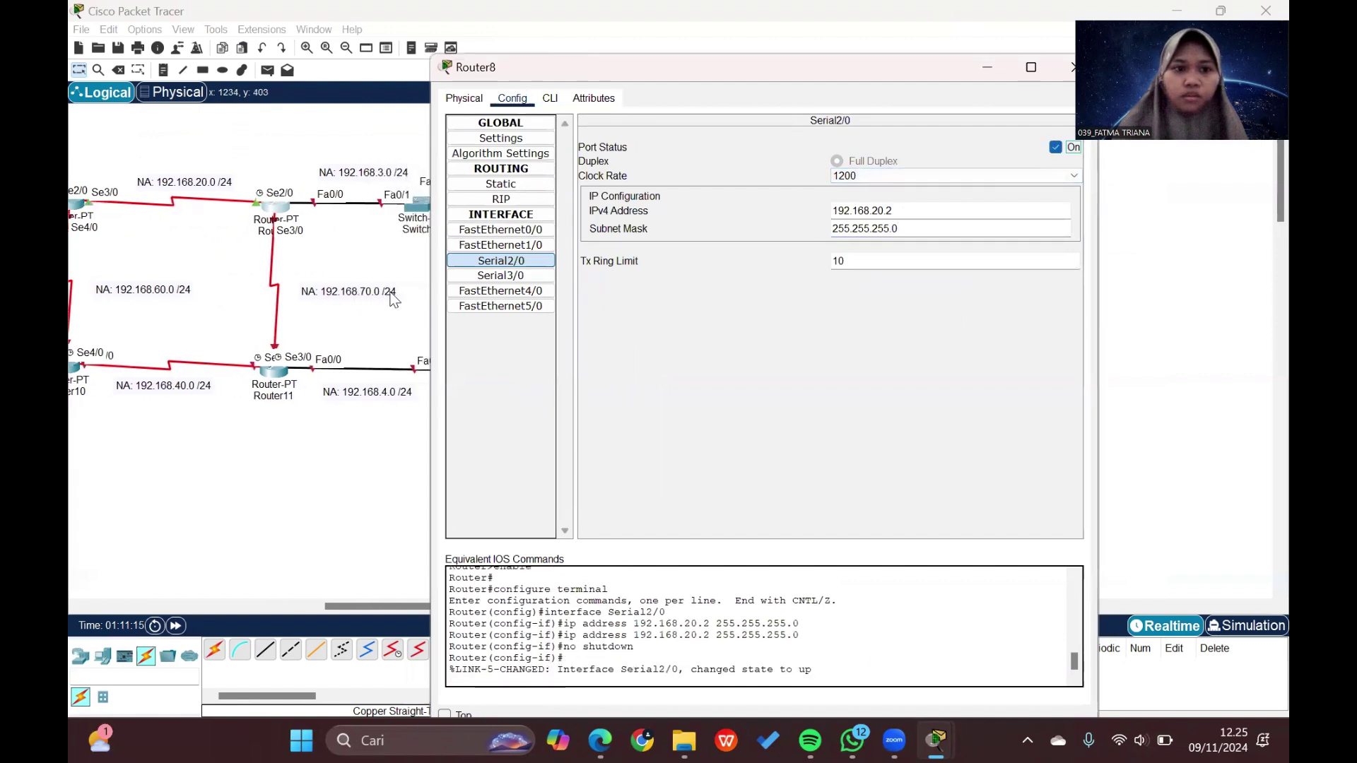
{"action": "left_click", "coordinate": [523, 278]}
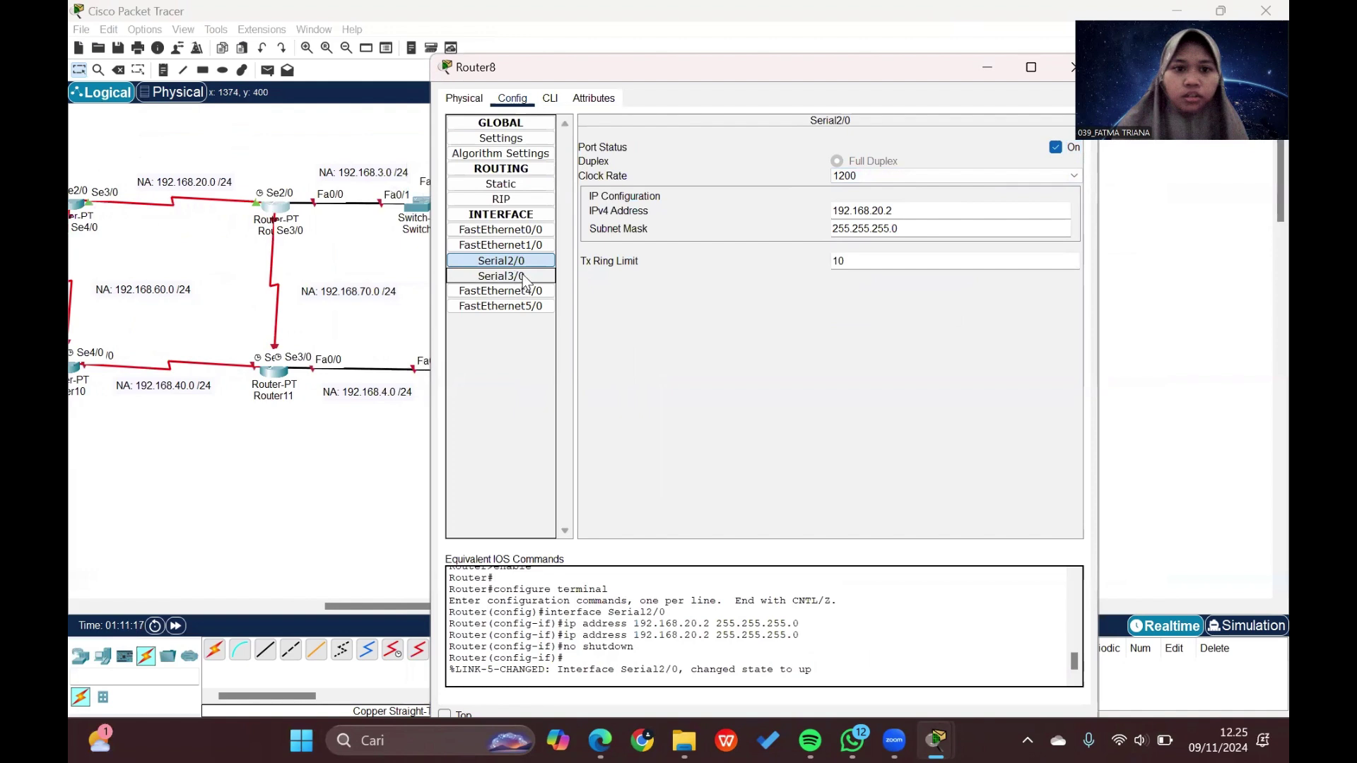
{"action": "left_click", "coordinate": [852, 207]}
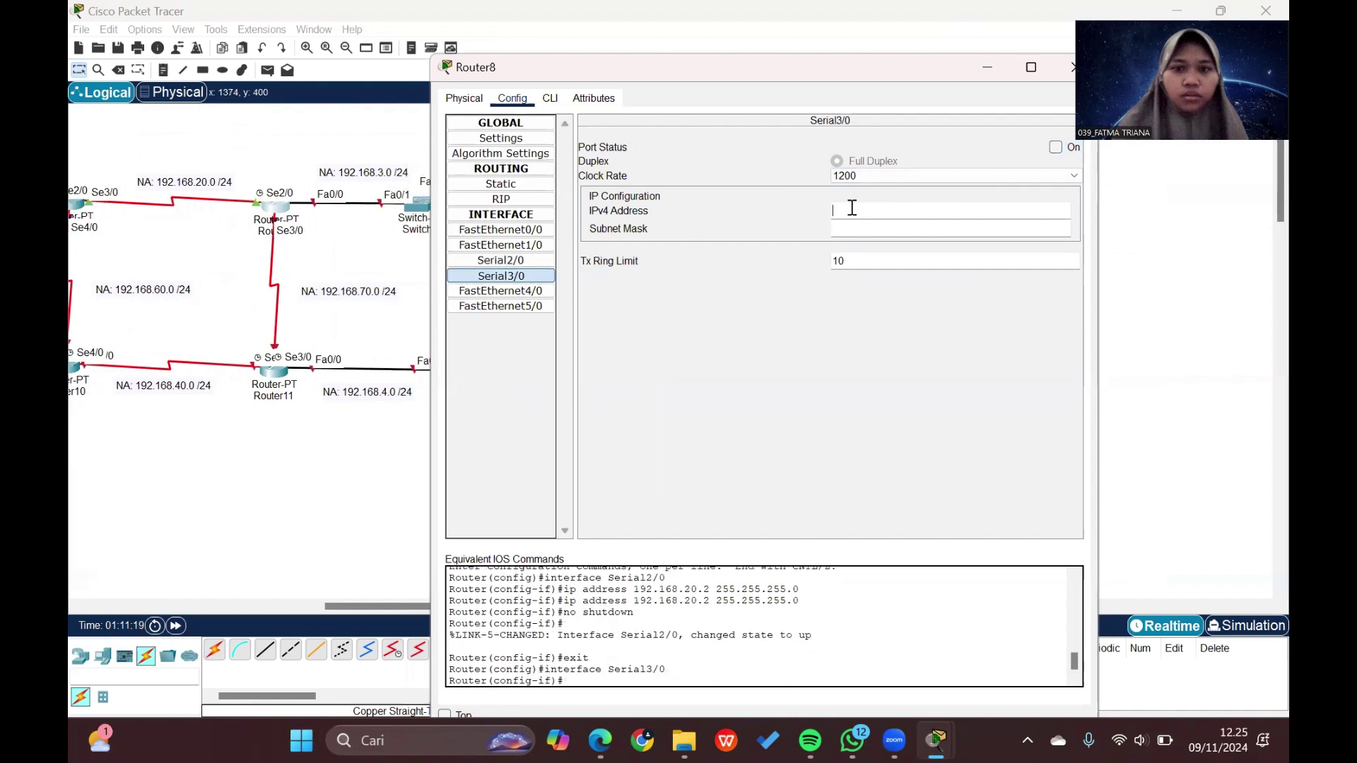
{"action": "type", "text": "192.1"}
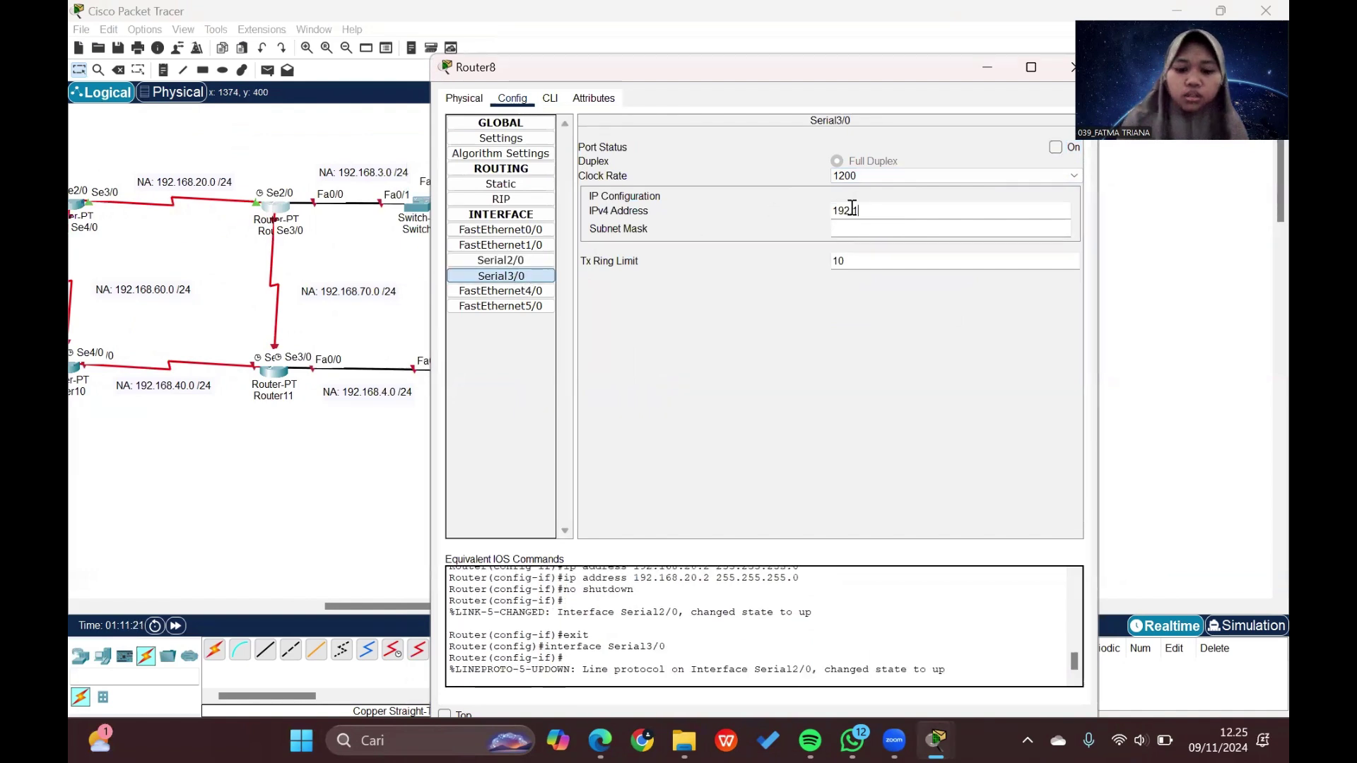
{"action": "type", "text": "68.70.1"}
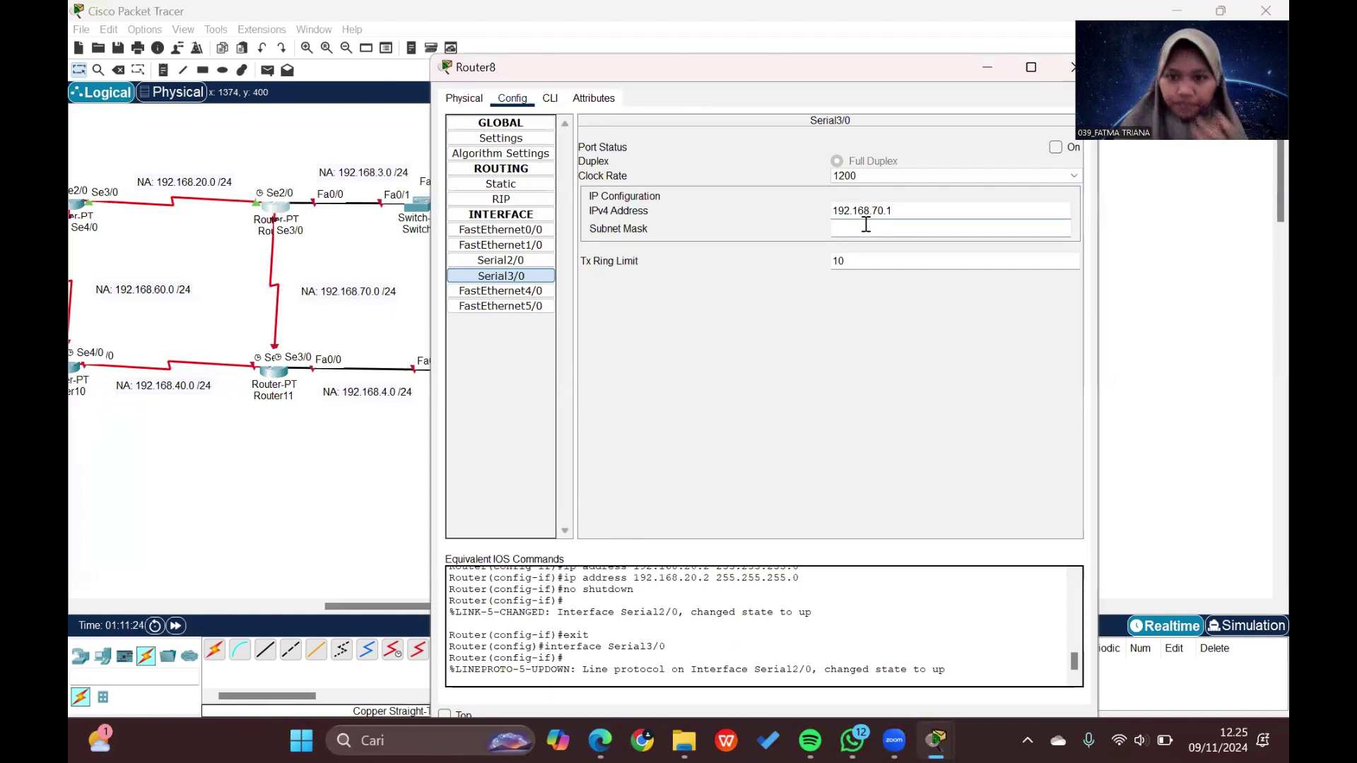
{"action": "left_click", "coordinate": [866, 224]}
{"action": "left_click", "coordinate": [1055, 147]}
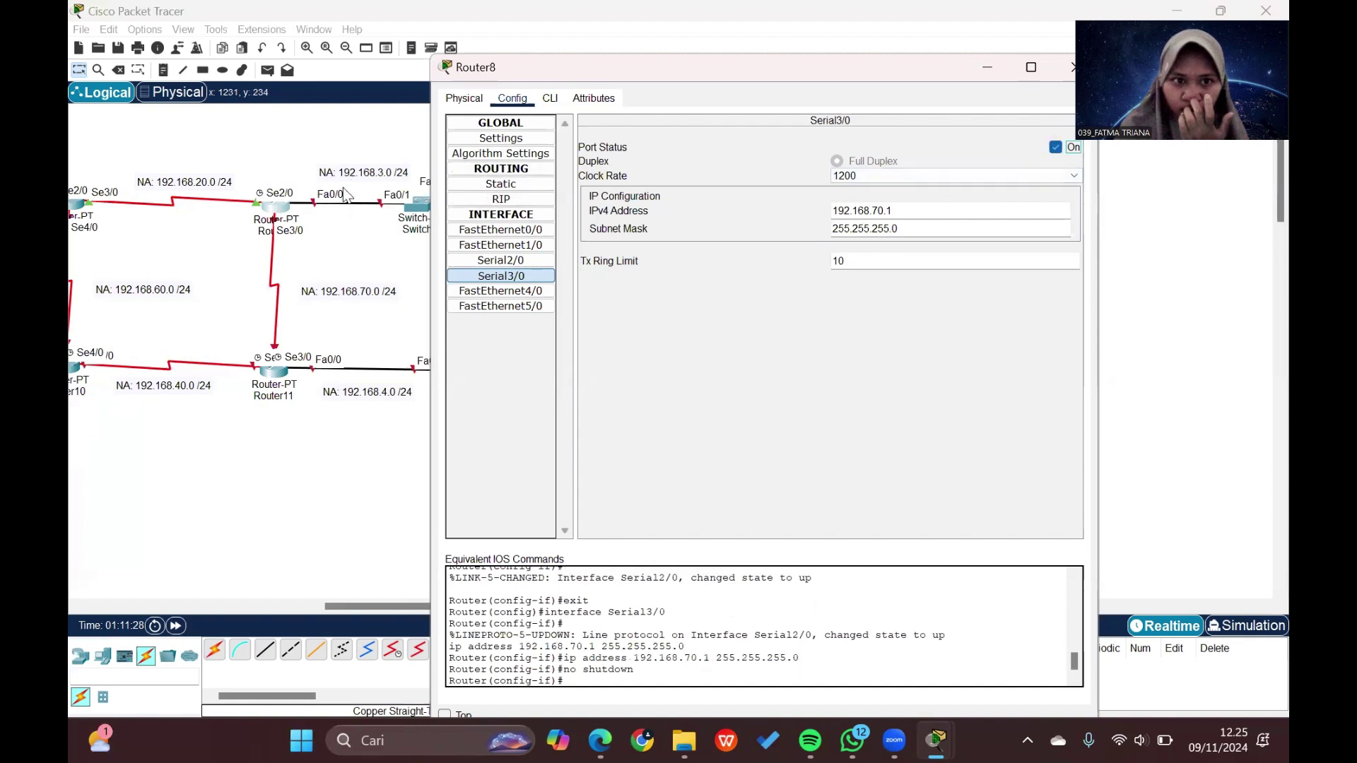
Step: Give Router8's FastEthernet0/0 the IPv4 address 192.168.3.1 with mask 255.255.255.0, switch the port on, and close the router's settings
{"action": "left_click", "coordinate": [520, 231]}
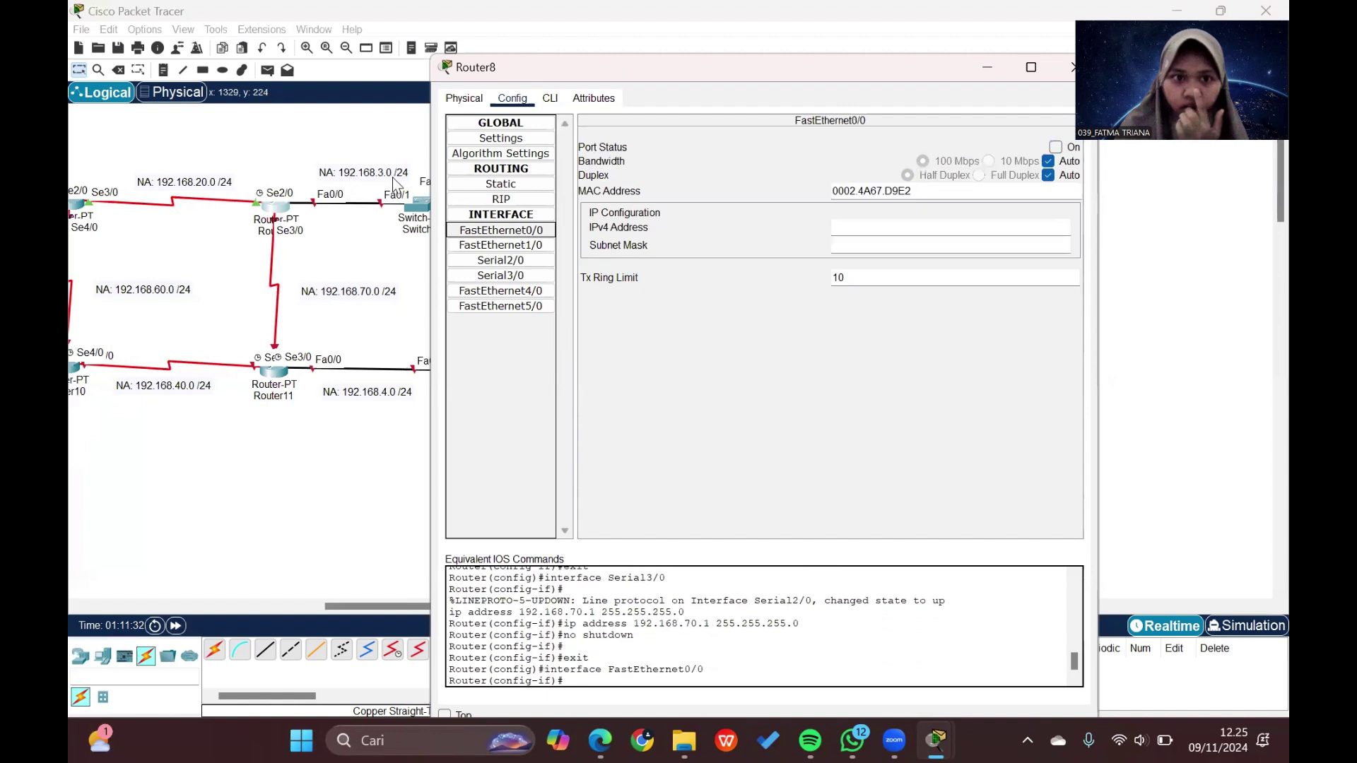
{"action": "left_click", "coordinate": [883, 222]}
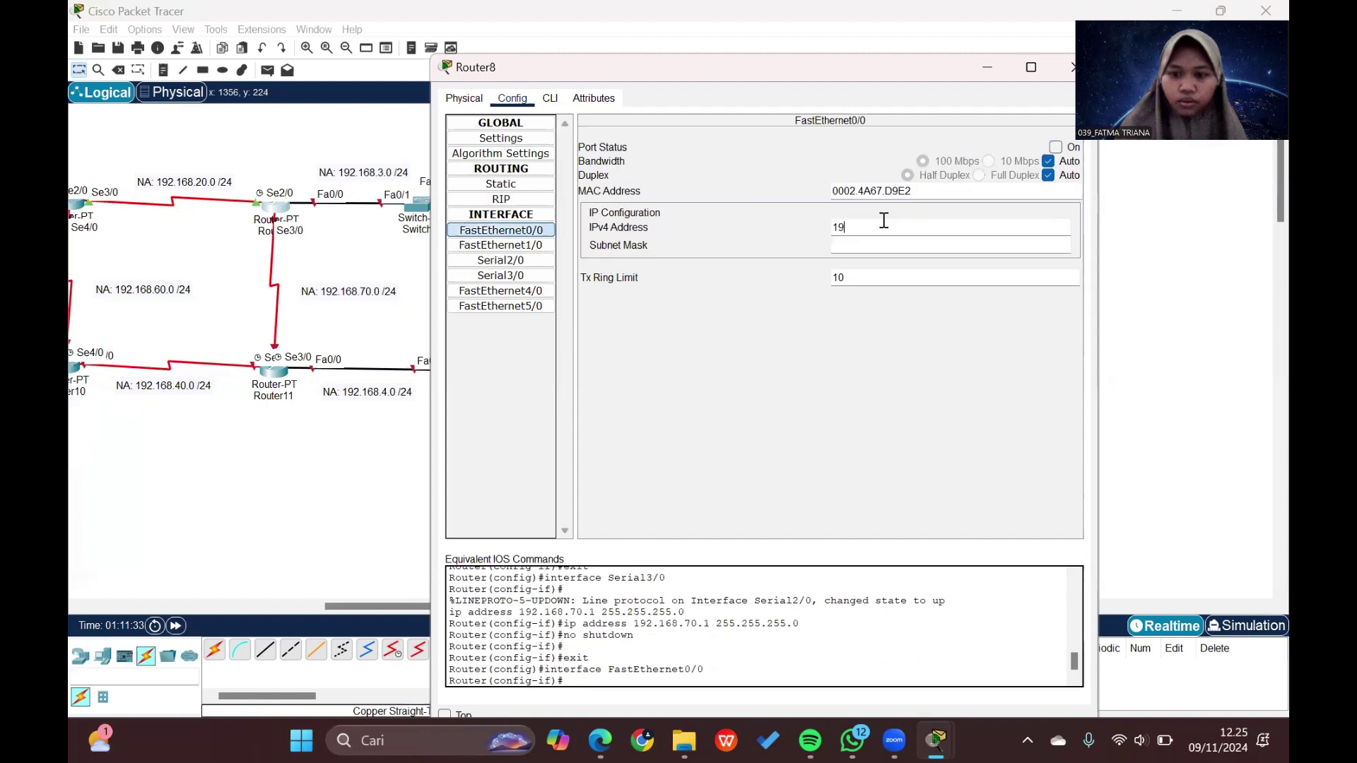
{"action": "type", "text": "192.168."}
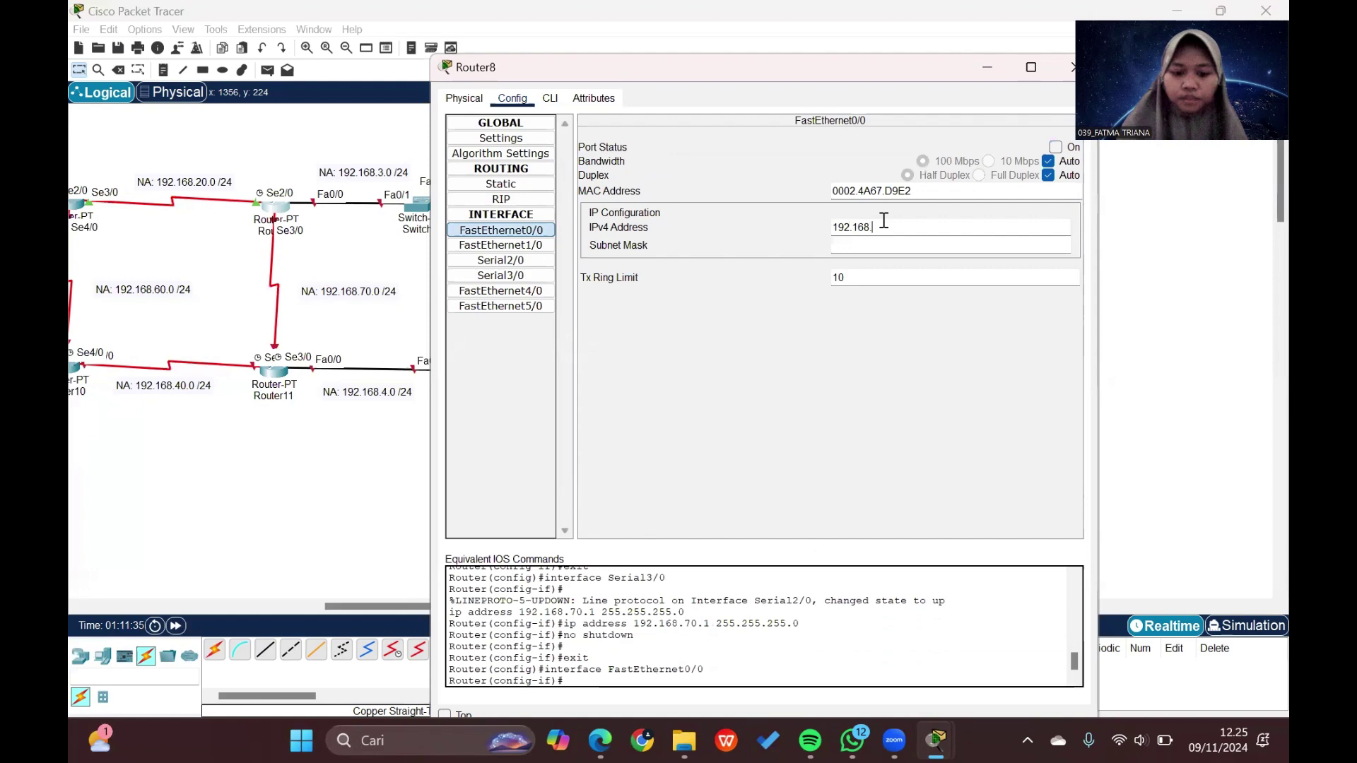
{"action": "type", "text": "3.1"}
{"action": "left_click", "coordinate": [881, 245]}
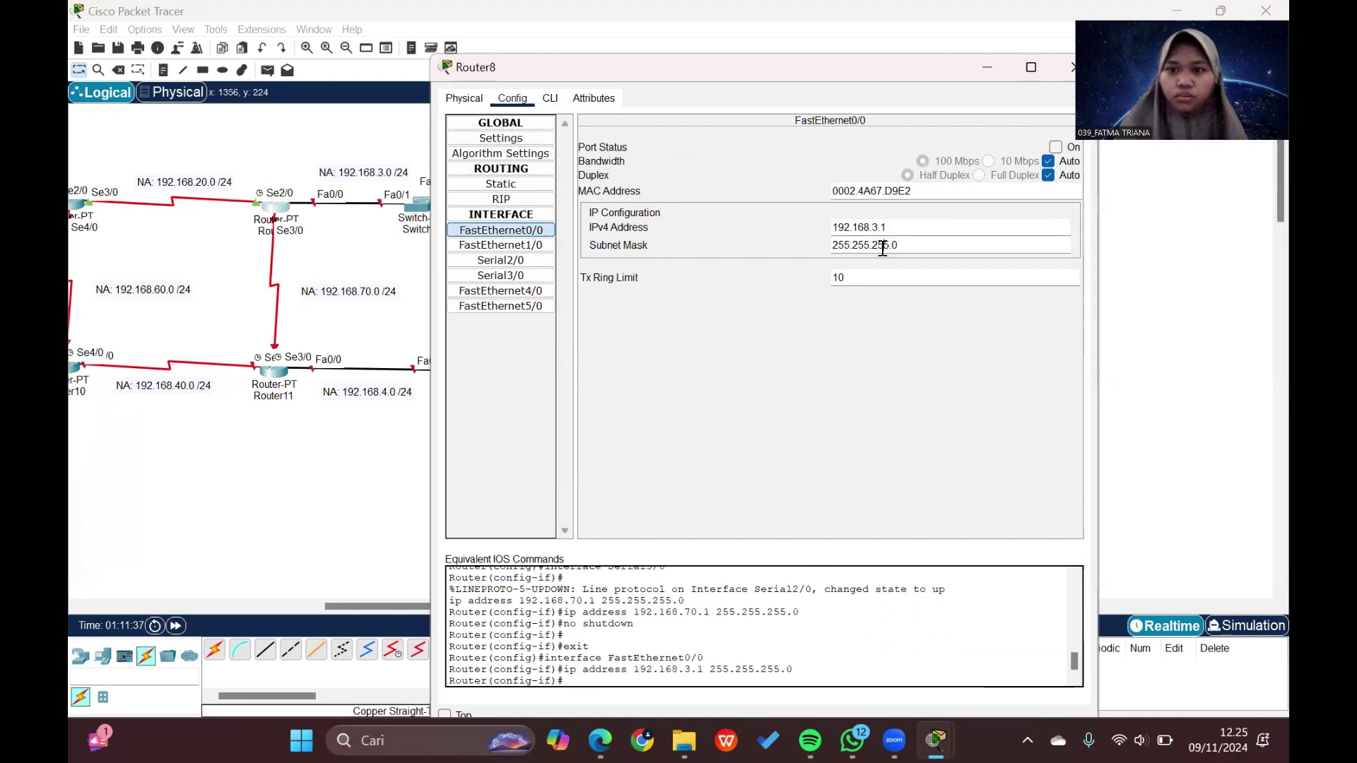
{"action": "left_click", "coordinate": [1055, 148]}
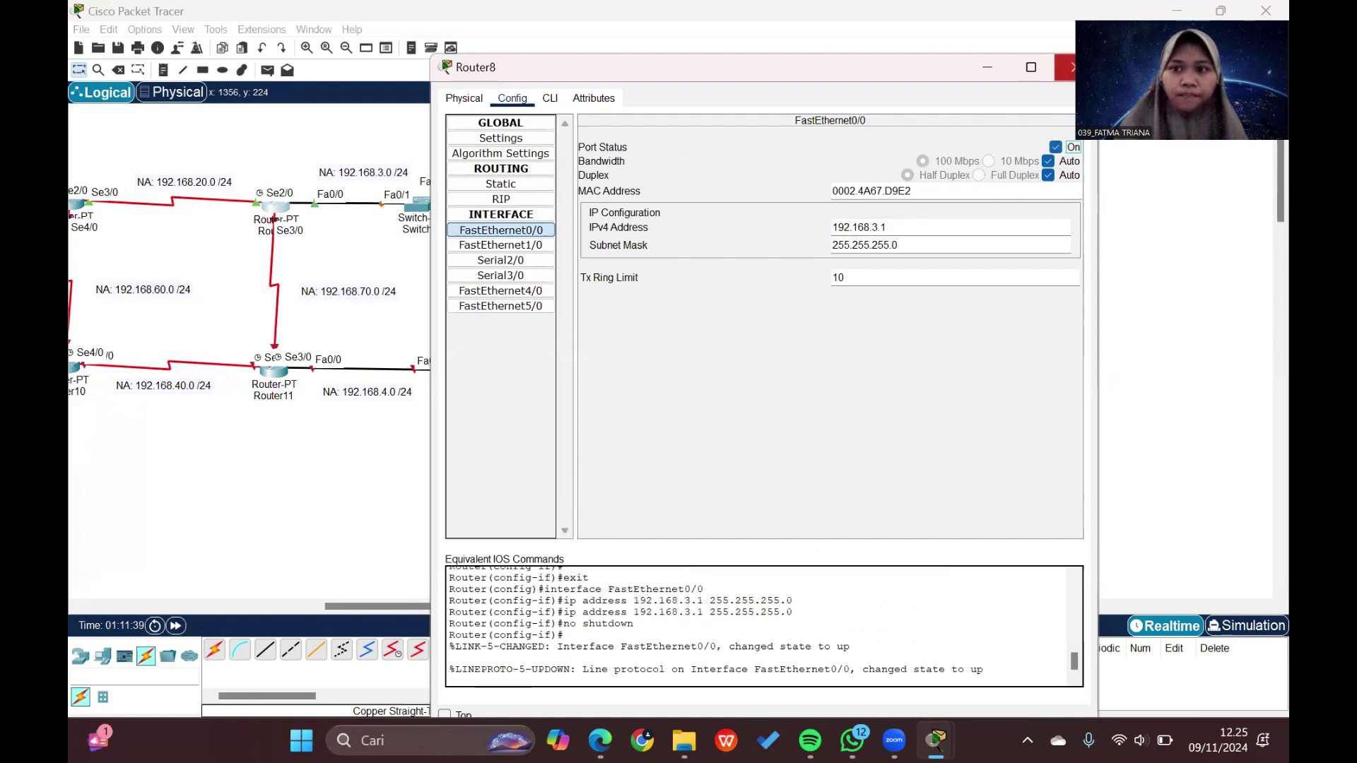
{"action": "left_click", "coordinate": [1072, 67]}
Step: On Router9, give FastEthernet0/0 the IPv4 address 192.168.2.1 with mask 255.255.255.0 and switch the port on
{"action": "scroll", "coordinate": [659, 318], "scroll_direction": "left", "scroll_amount": 10}
{"action": "scroll", "coordinate": [660, 318], "scroll_direction": "down", "scroll_amount": 2}
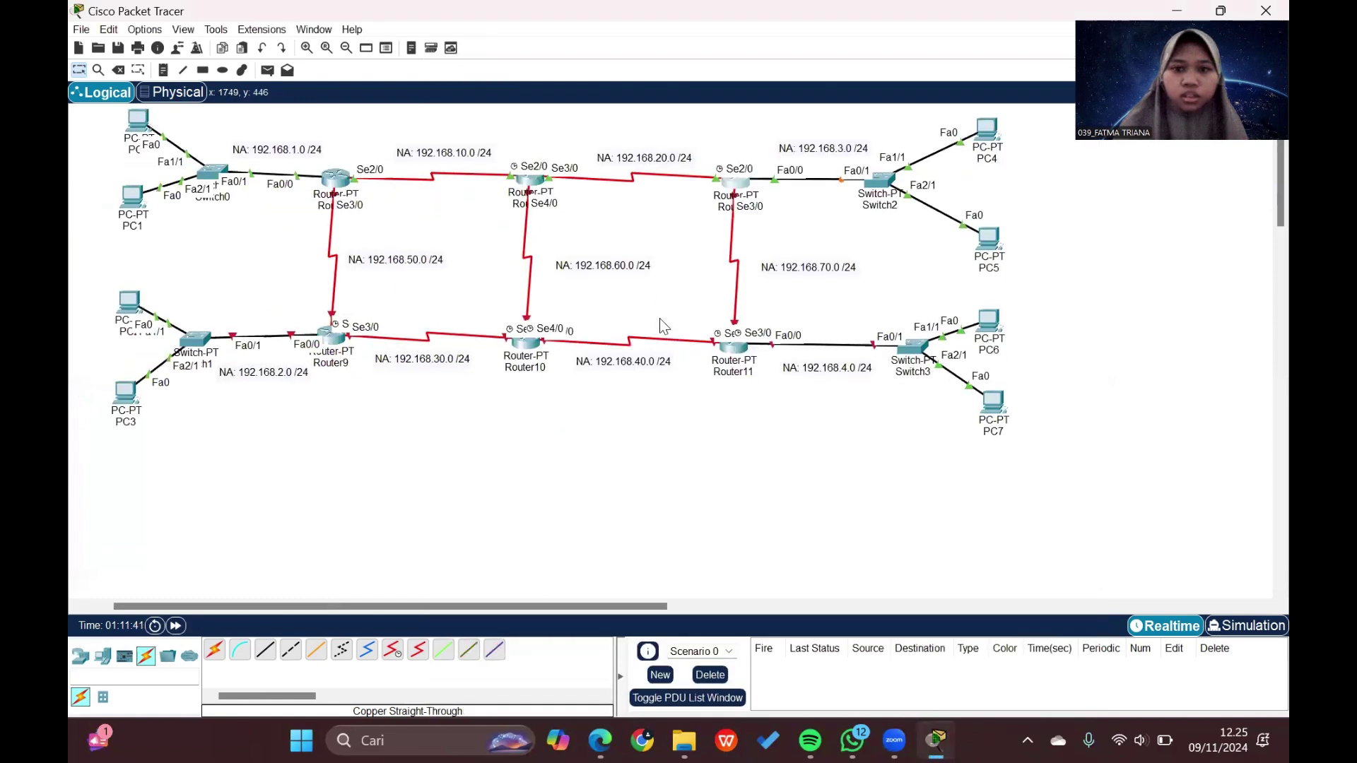
{"action": "left_click", "coordinate": [331, 331]}
{"action": "left_click", "coordinate": [576, 85]}
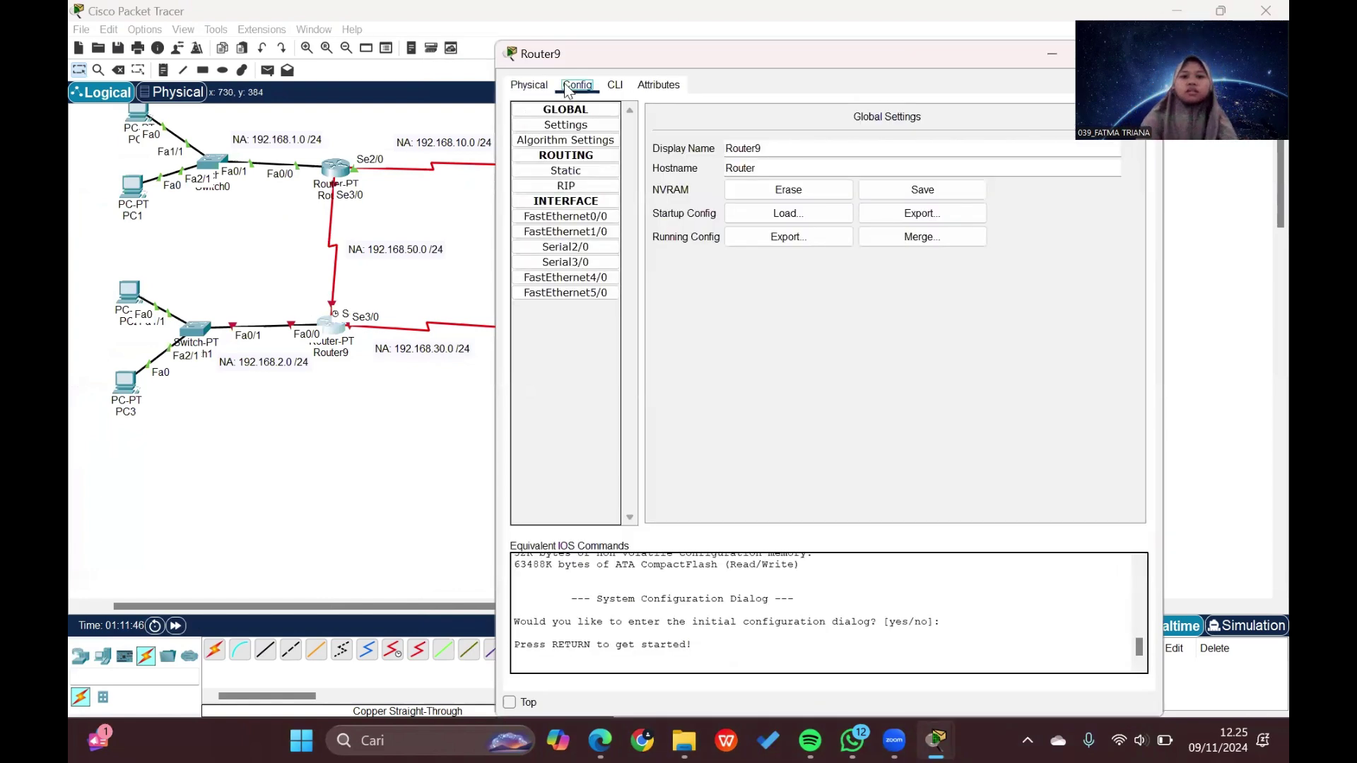
{"action": "left_click", "coordinate": [565, 217]}
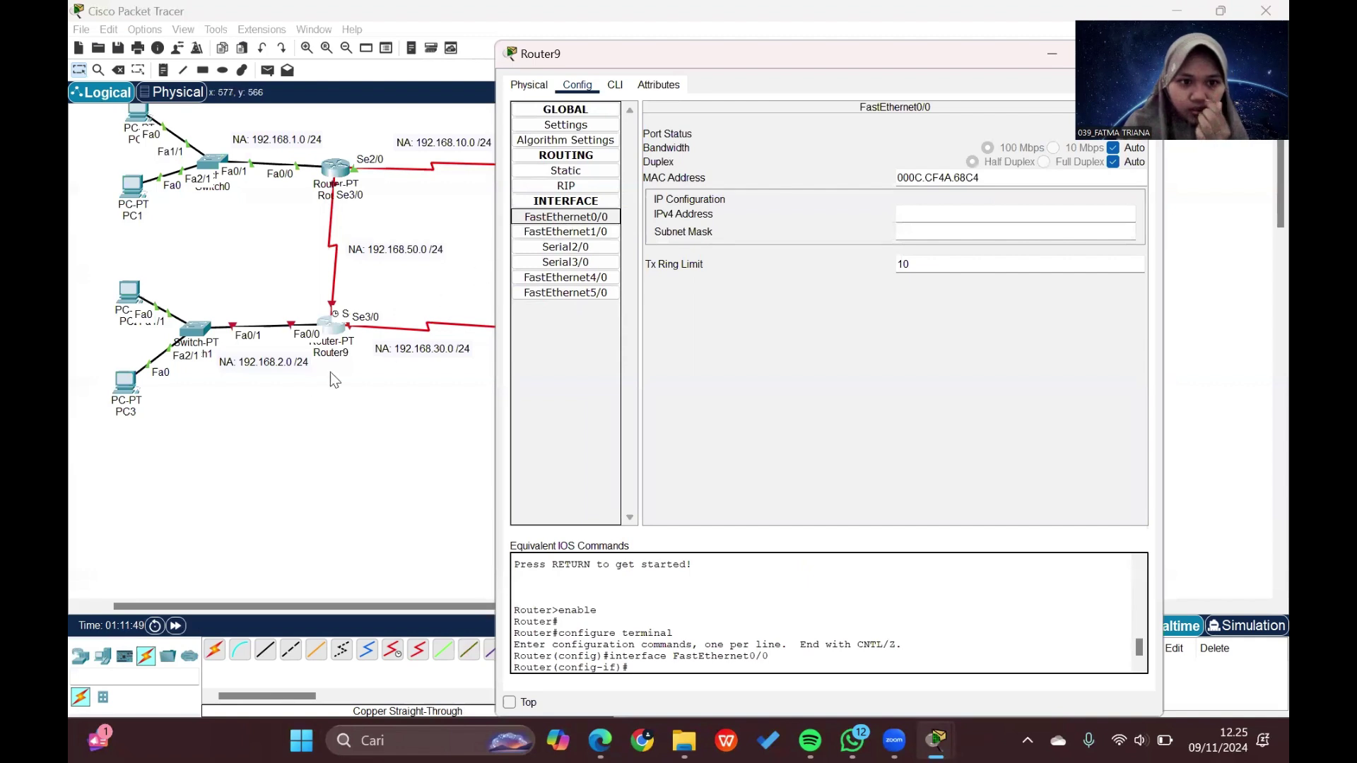
{"action": "left_click", "coordinate": [907, 215]}
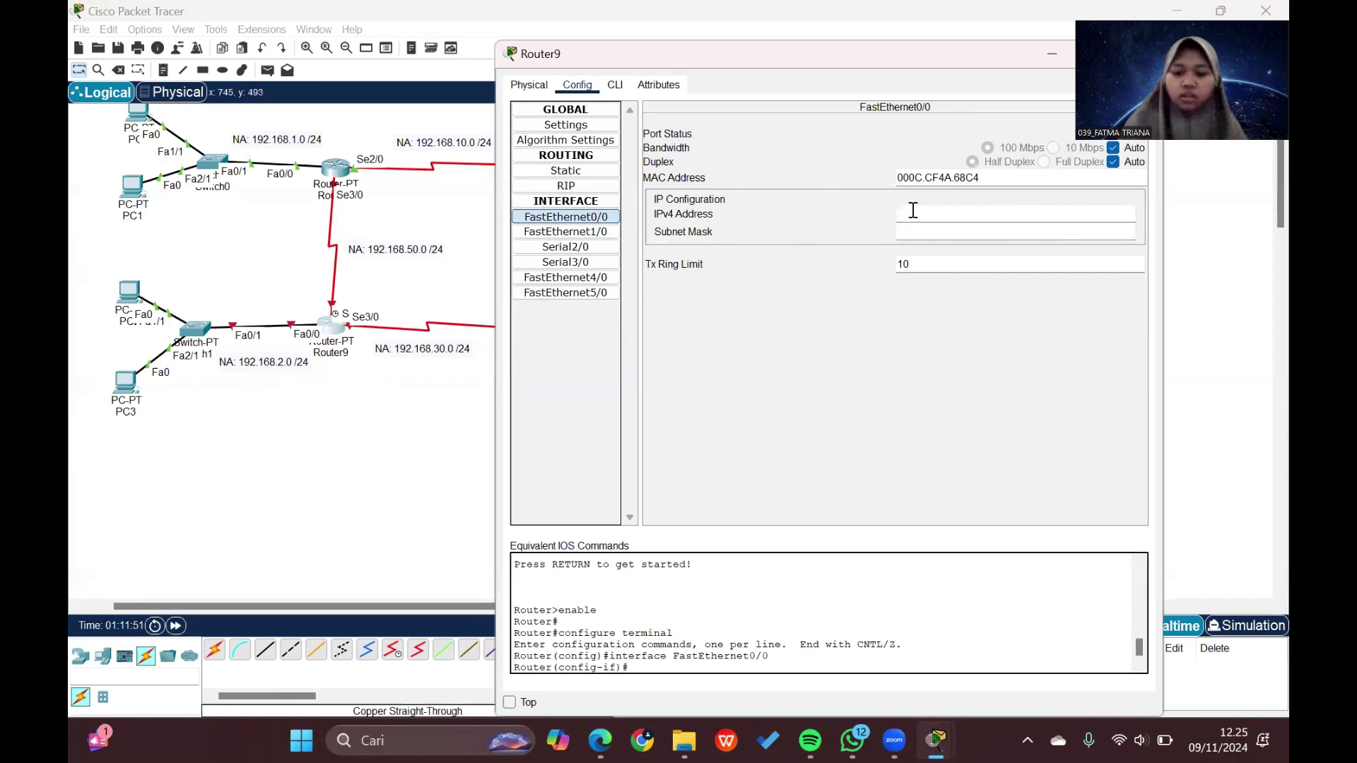
{"action": "type", "text": "91"}
{"action": "type", "text": ".168.2.1"}
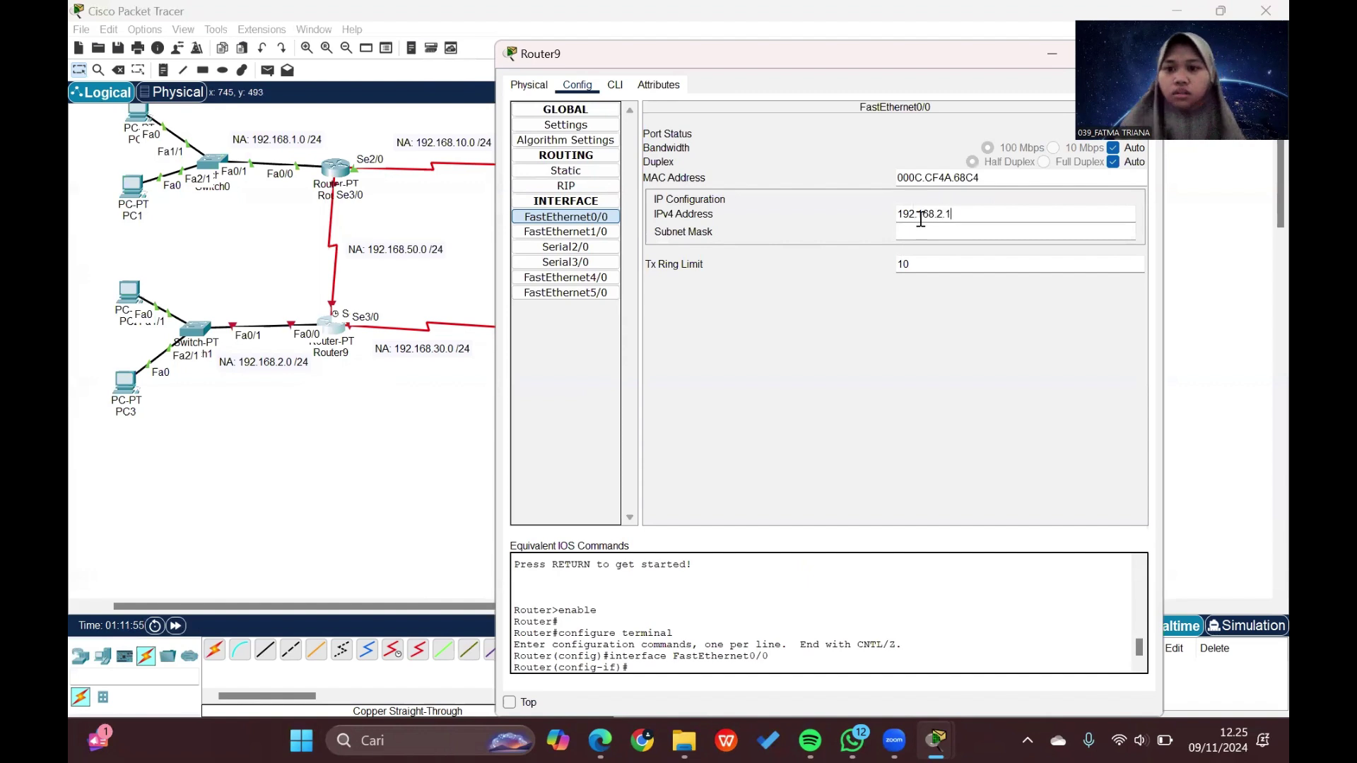
{"action": "left_click", "coordinate": [938, 233]}
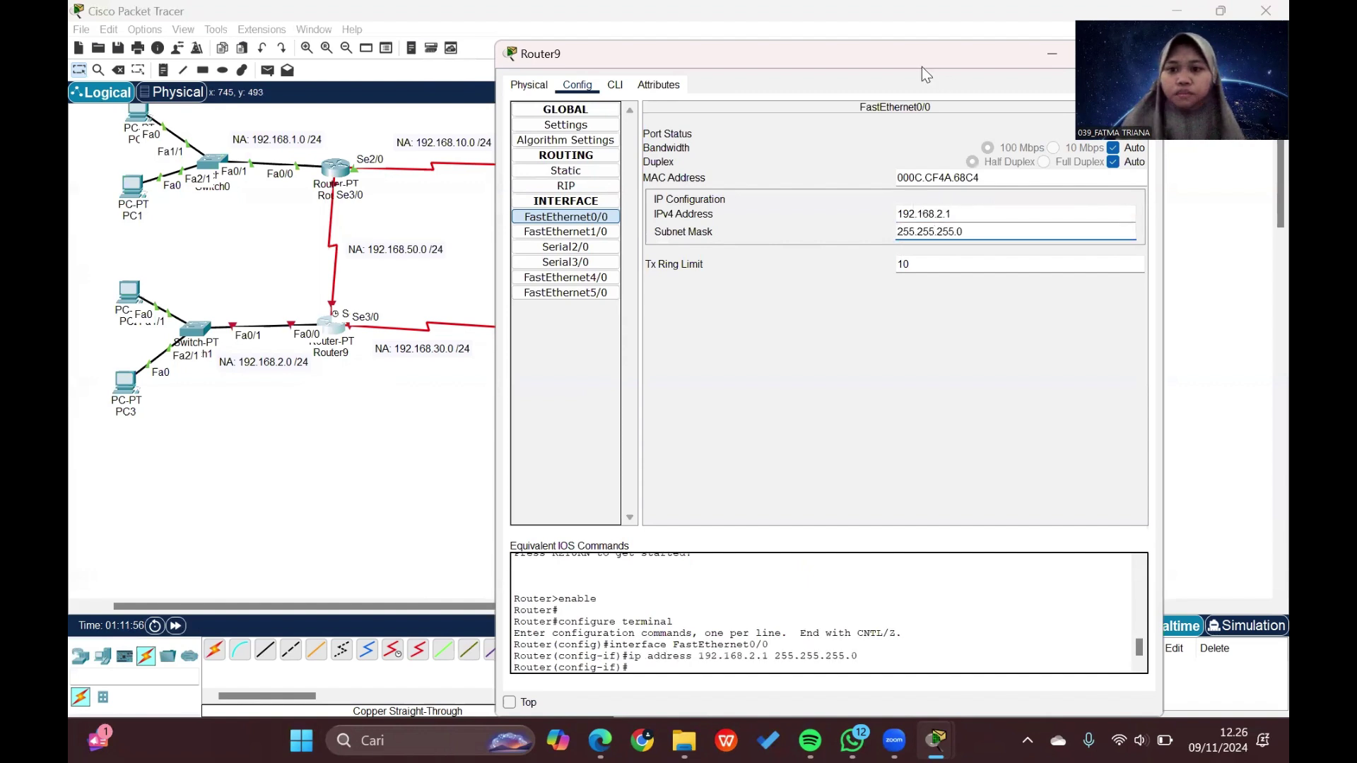
{"action": "left_click_drag", "start_coordinate": [921, 66], "coordinate": [786, 62]}
{"action": "left_click", "coordinate": [984, 129]}
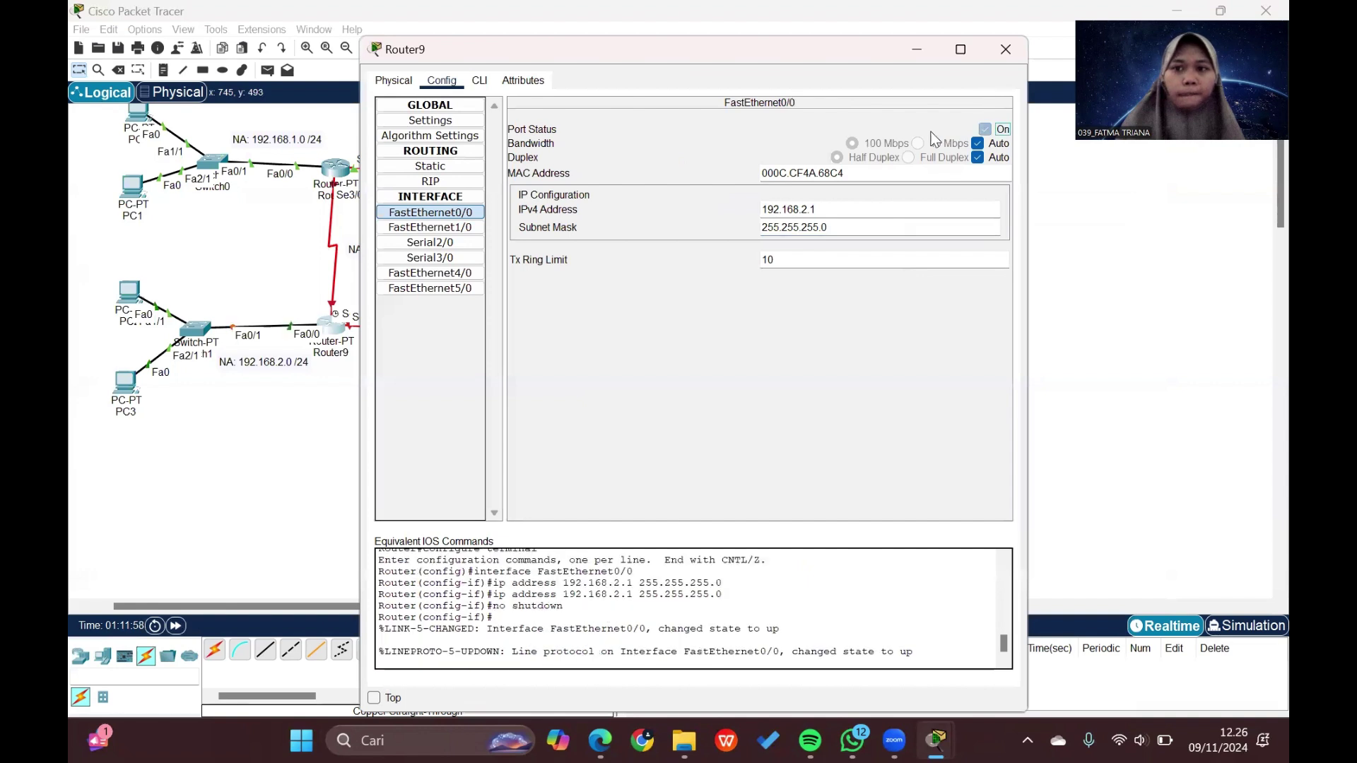
Step: Give Router9's Serial2/0 the IPv4 address 192.168.30.1 with mask 255.255.255.0 and switch the port on
{"action": "scroll", "coordinate": [303, 321], "scroll_direction": "right", "scroll_amount": 5}
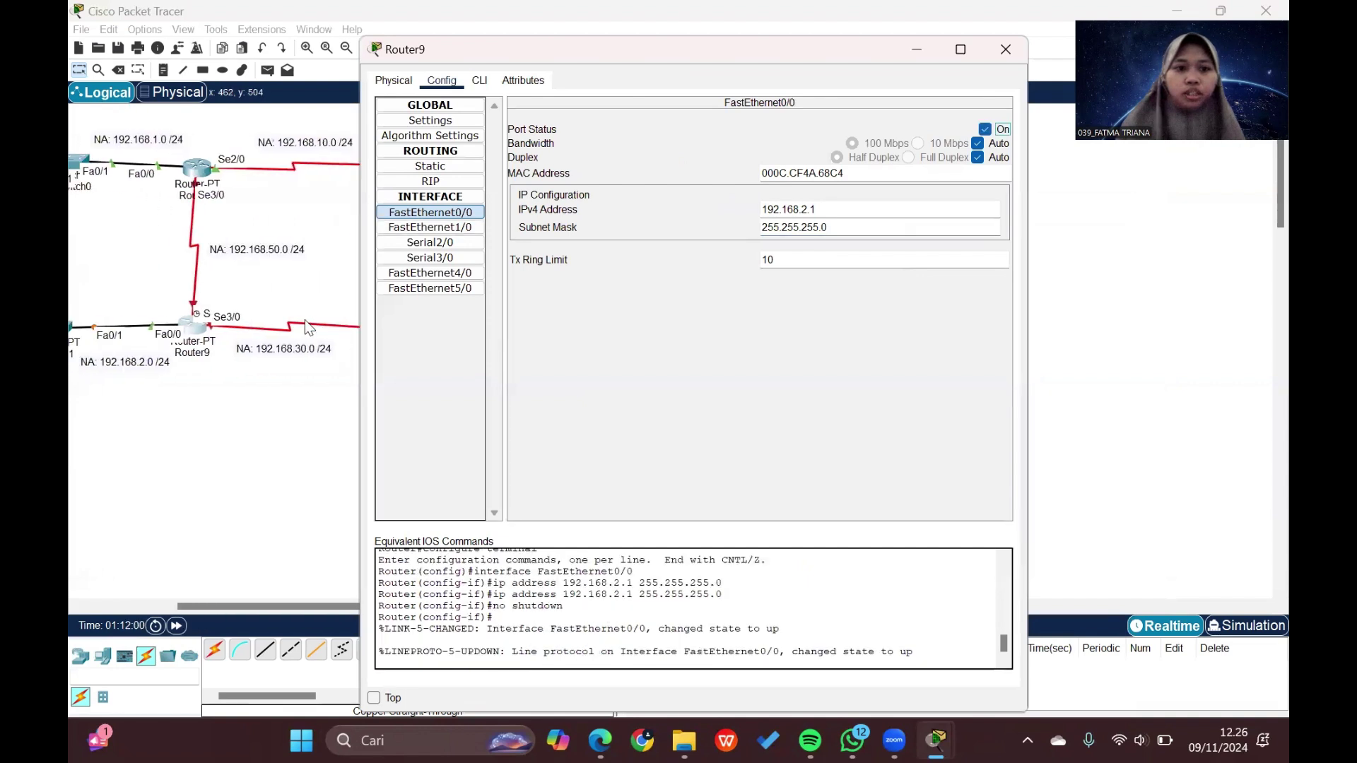
{"action": "left_click", "coordinate": [449, 242]}
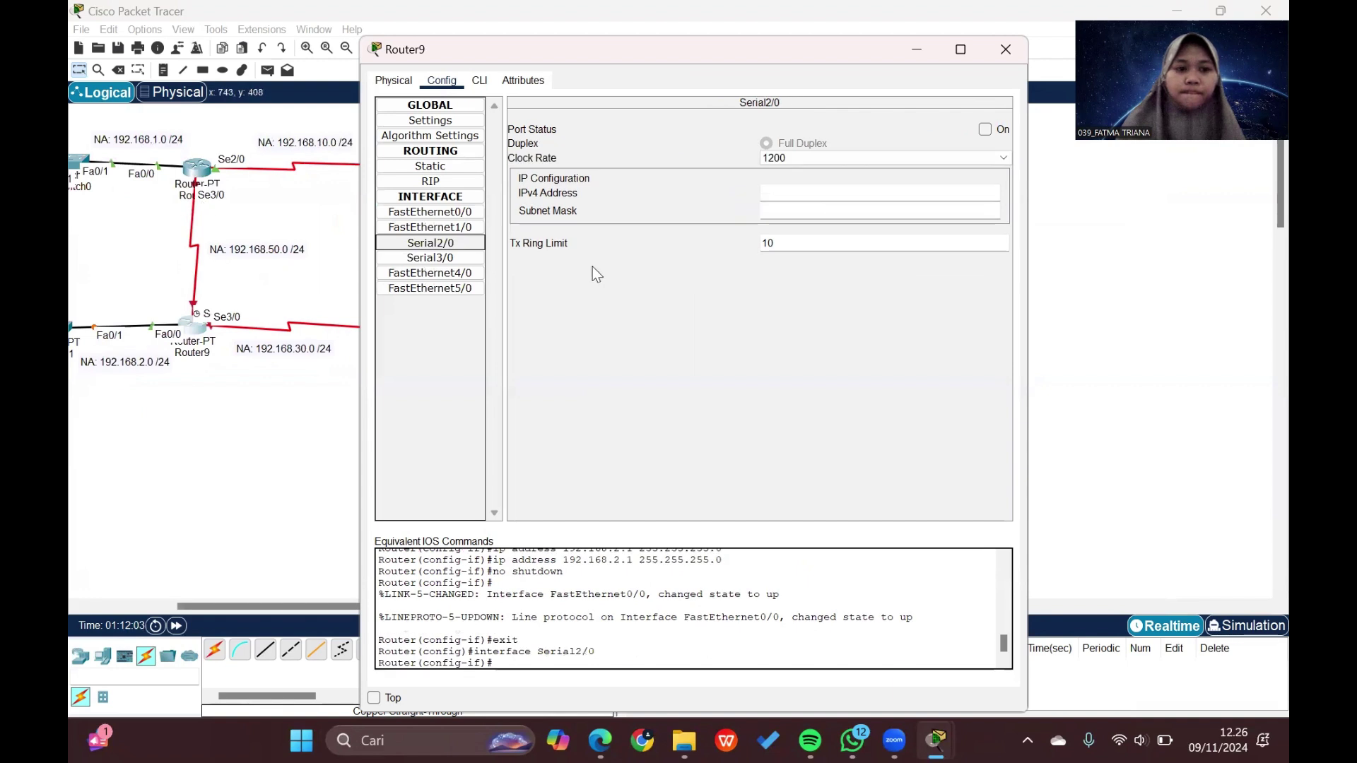
{"action": "left_click_drag", "start_coordinate": [197, 327], "coordinate": [199, 494]}
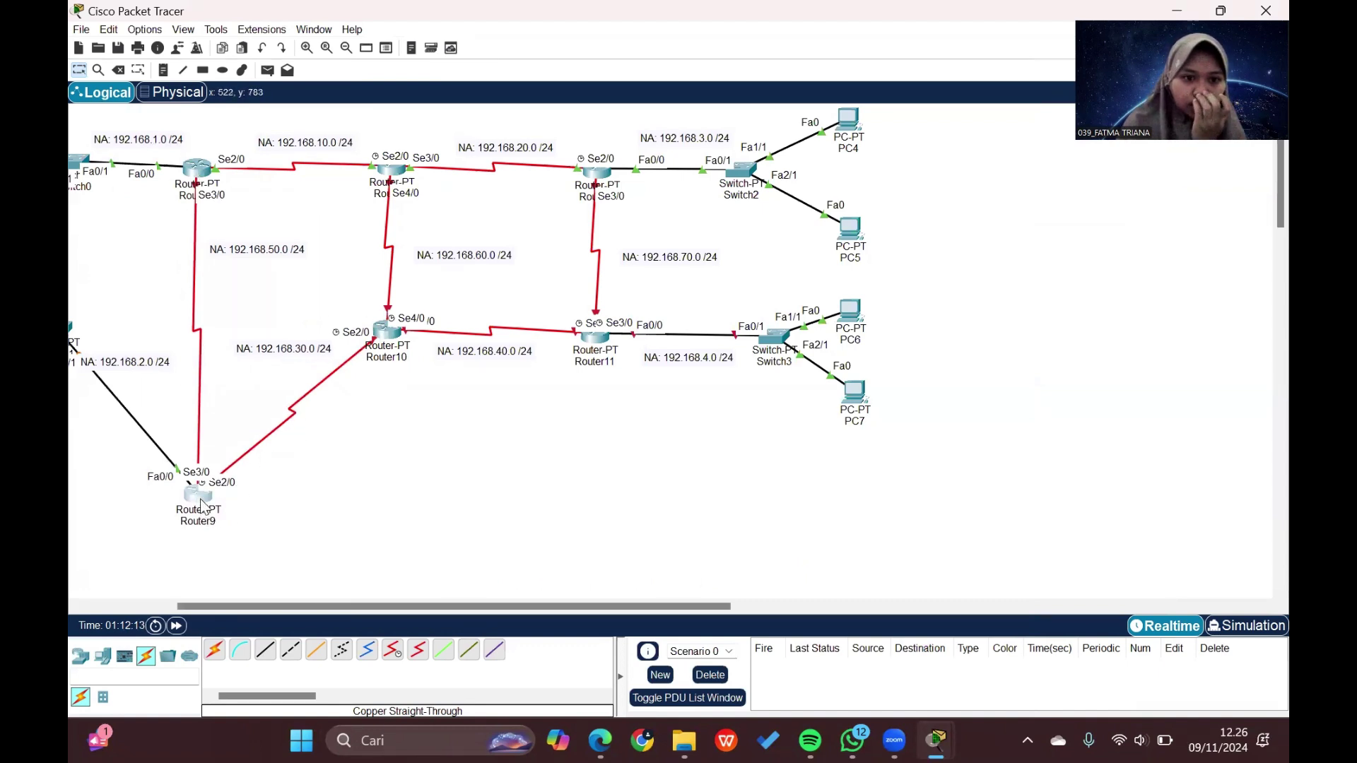
{"action": "left_click_drag", "start_coordinate": [203, 507], "coordinate": [189, 341]}
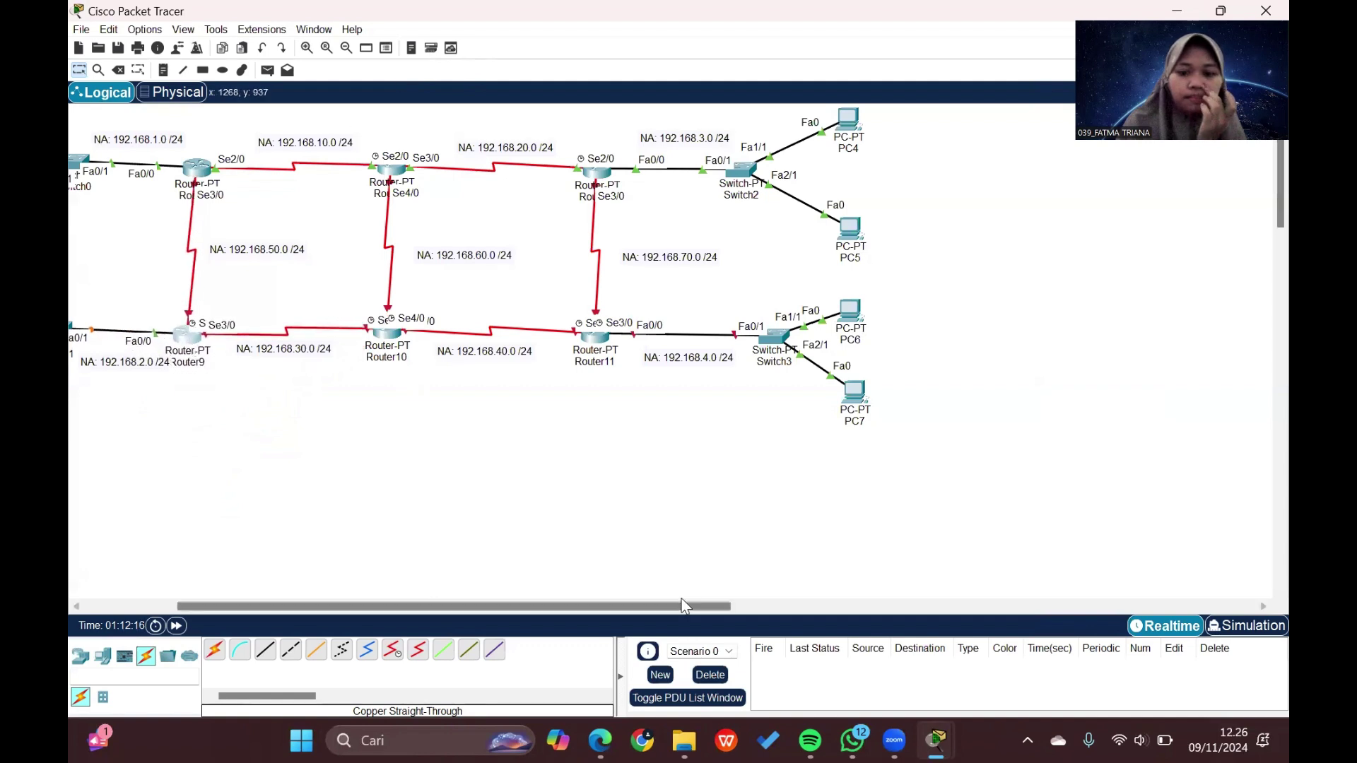
{"action": "mouse_move", "coordinate": [936, 740]}
{"action": "left_click", "coordinate": [1030, 617]}
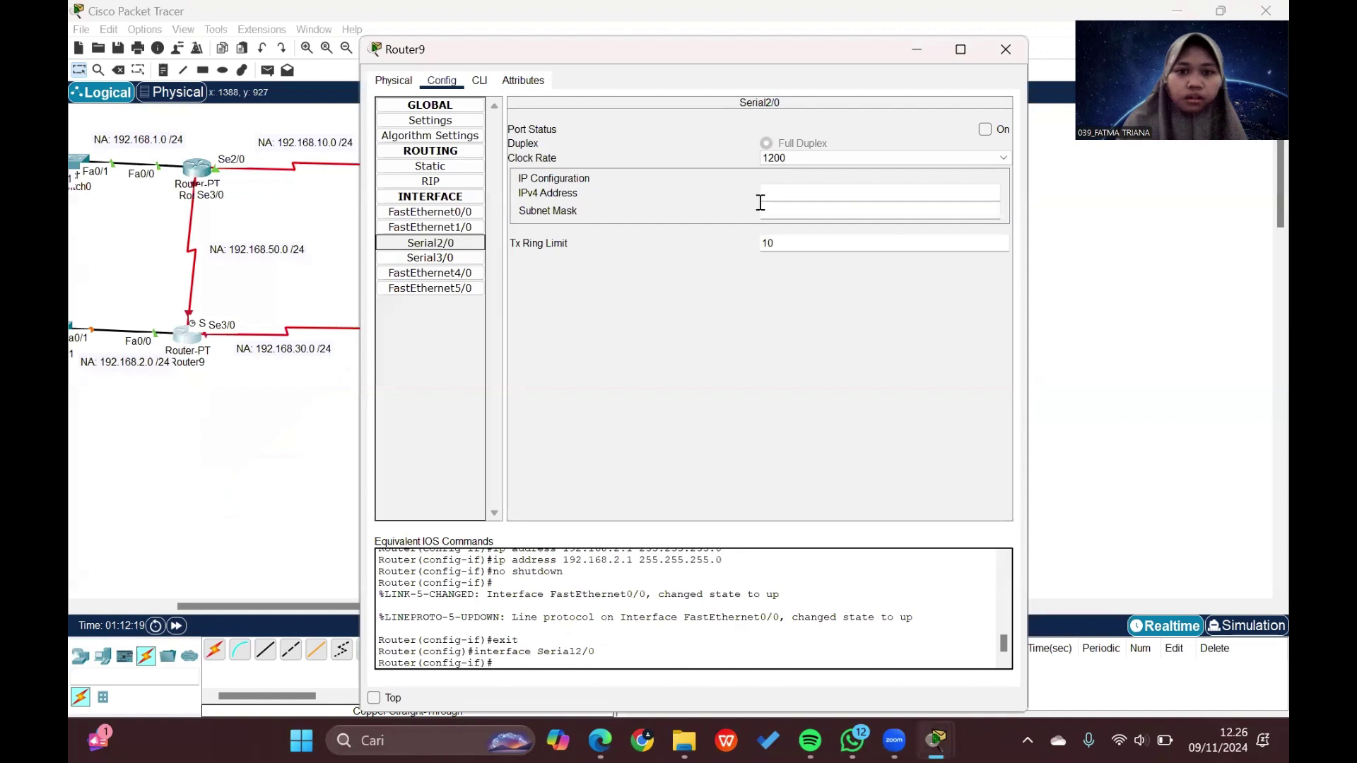
{"action": "left_click", "coordinate": [794, 197]}
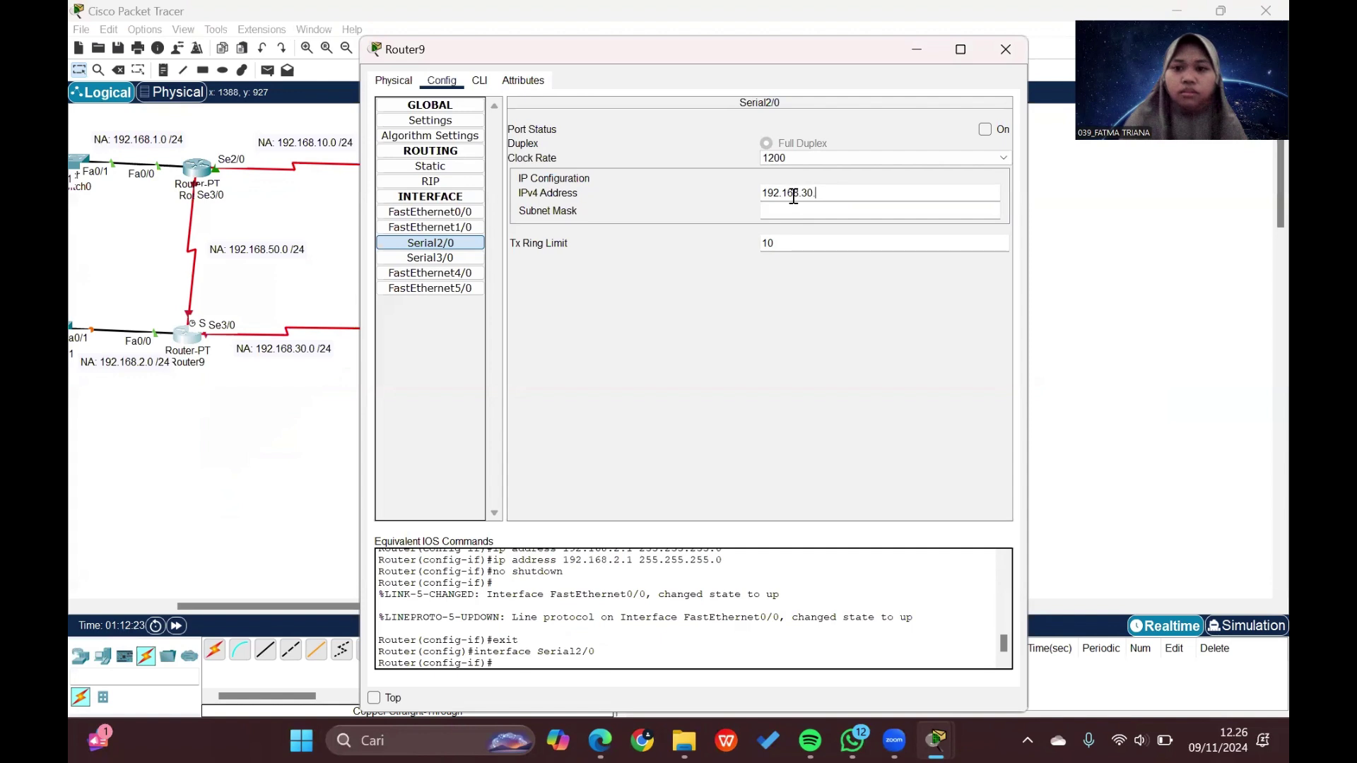
{"action": "left_click", "coordinate": [825, 212]}
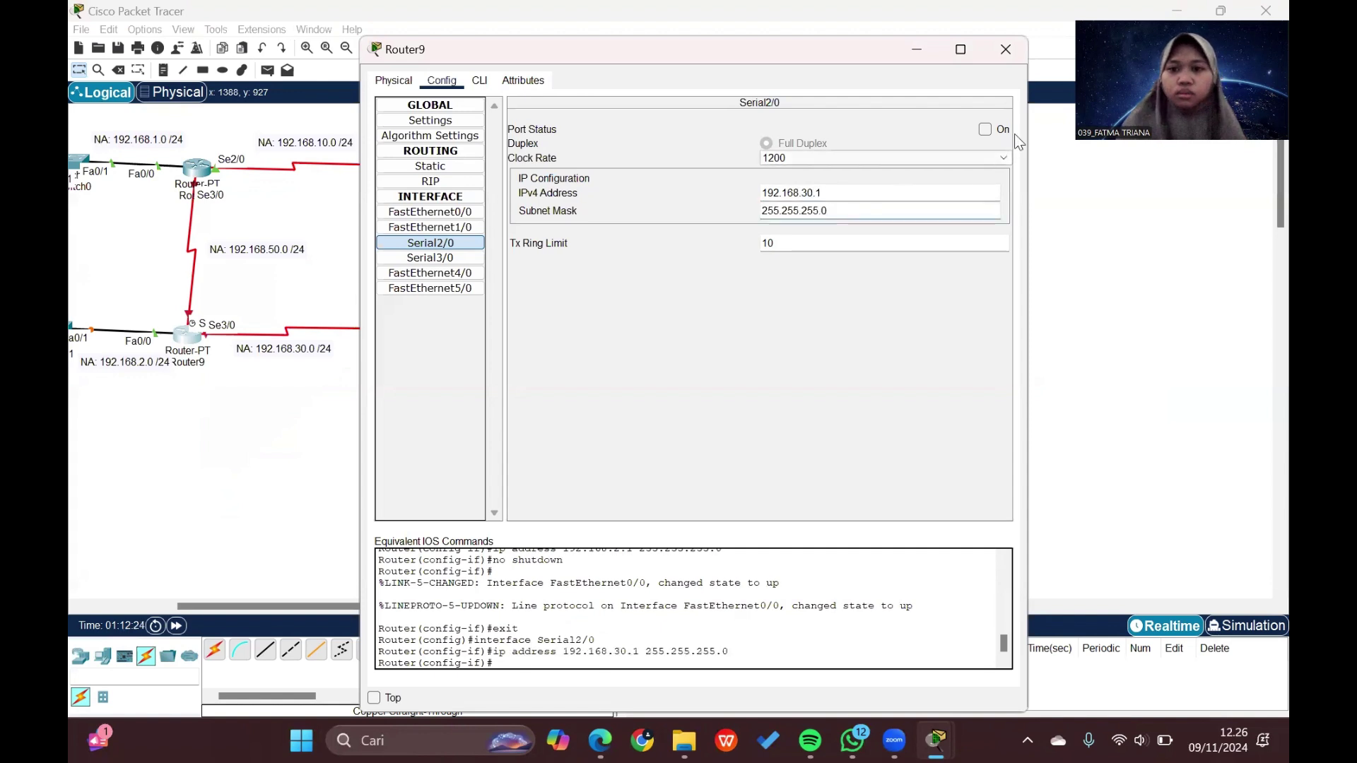
{"action": "left_click", "coordinate": [985, 130]}
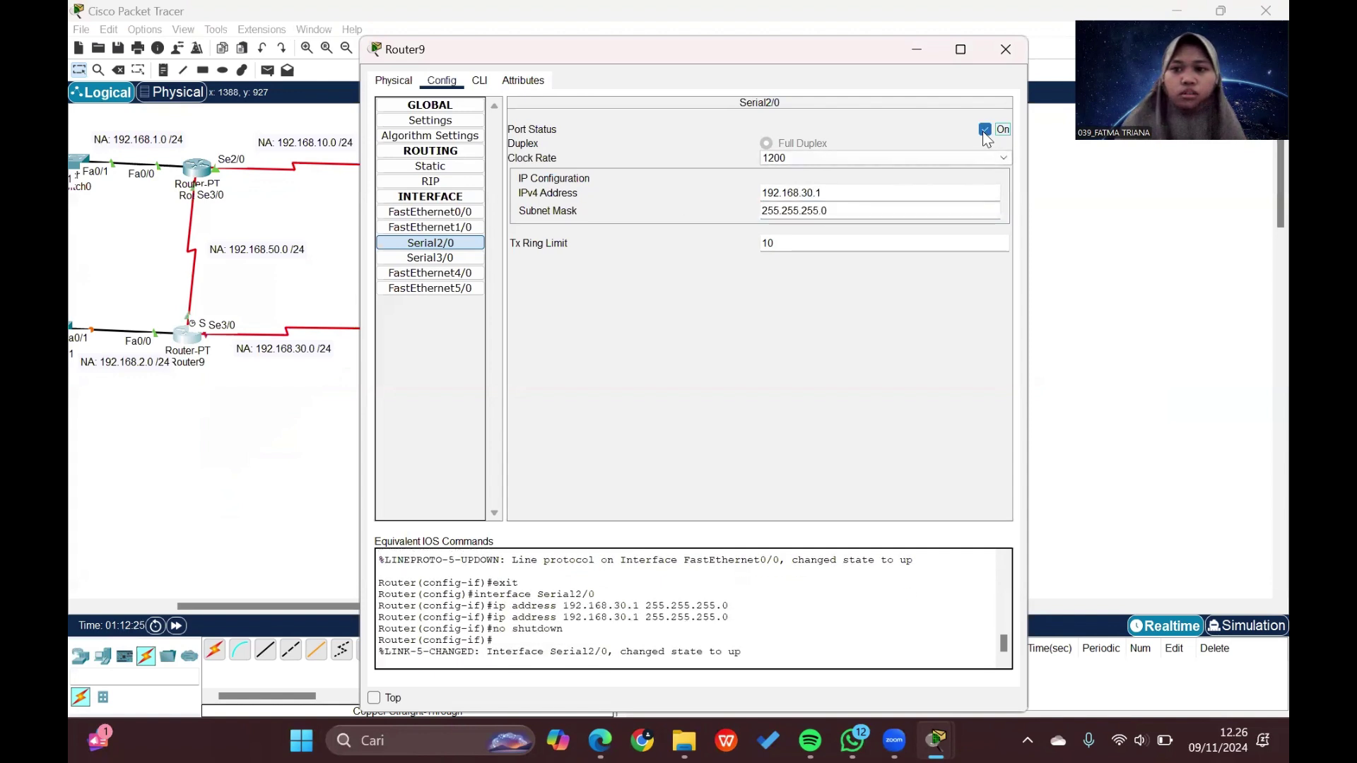
Step: Give Router9's Serial3/0 the IPv4 address 192.168.50.2 with mask 255.255.255.0, switch the port on, and close the router's settings
{"action": "left_click", "coordinate": [459, 258]}
{"action": "left_click", "coordinate": [776, 195]}
{"action": "type", "text": "192.168"}
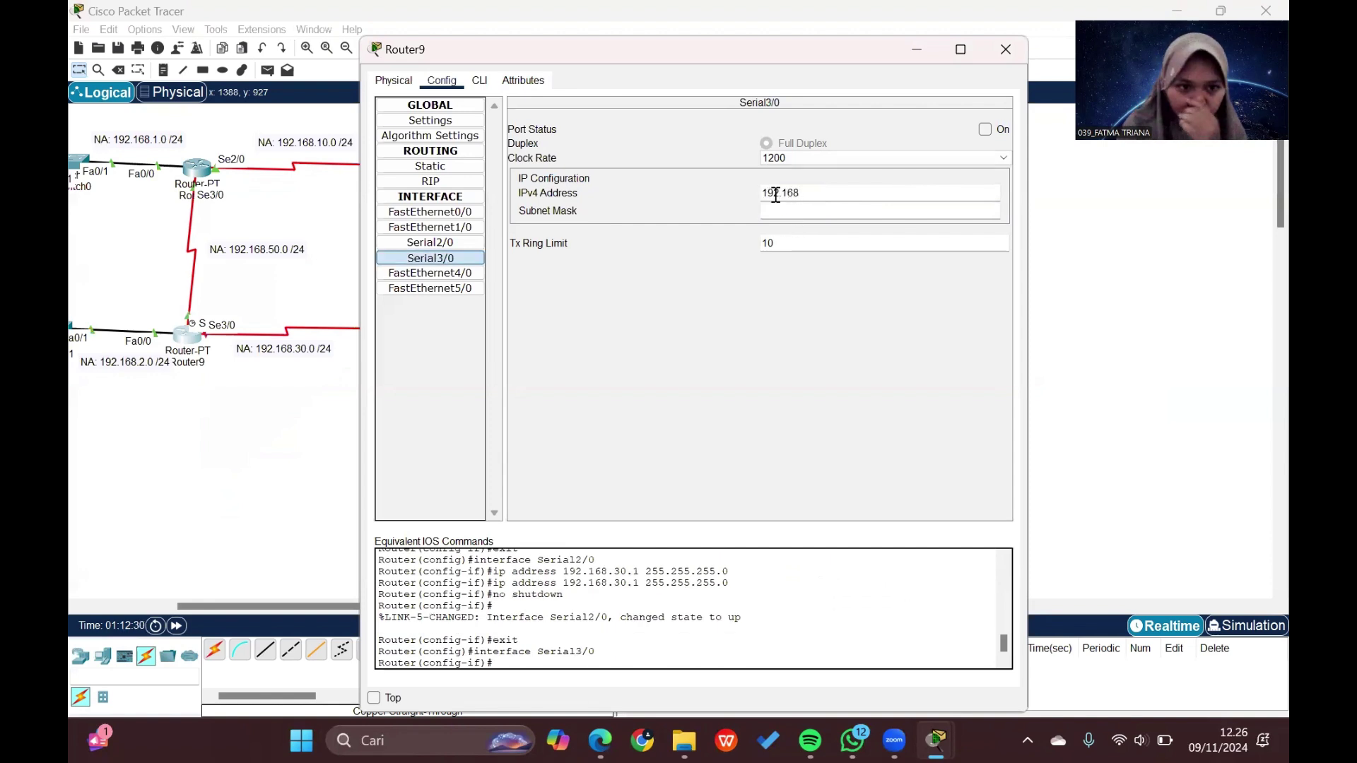
{"action": "type", "text": ".50.2"}
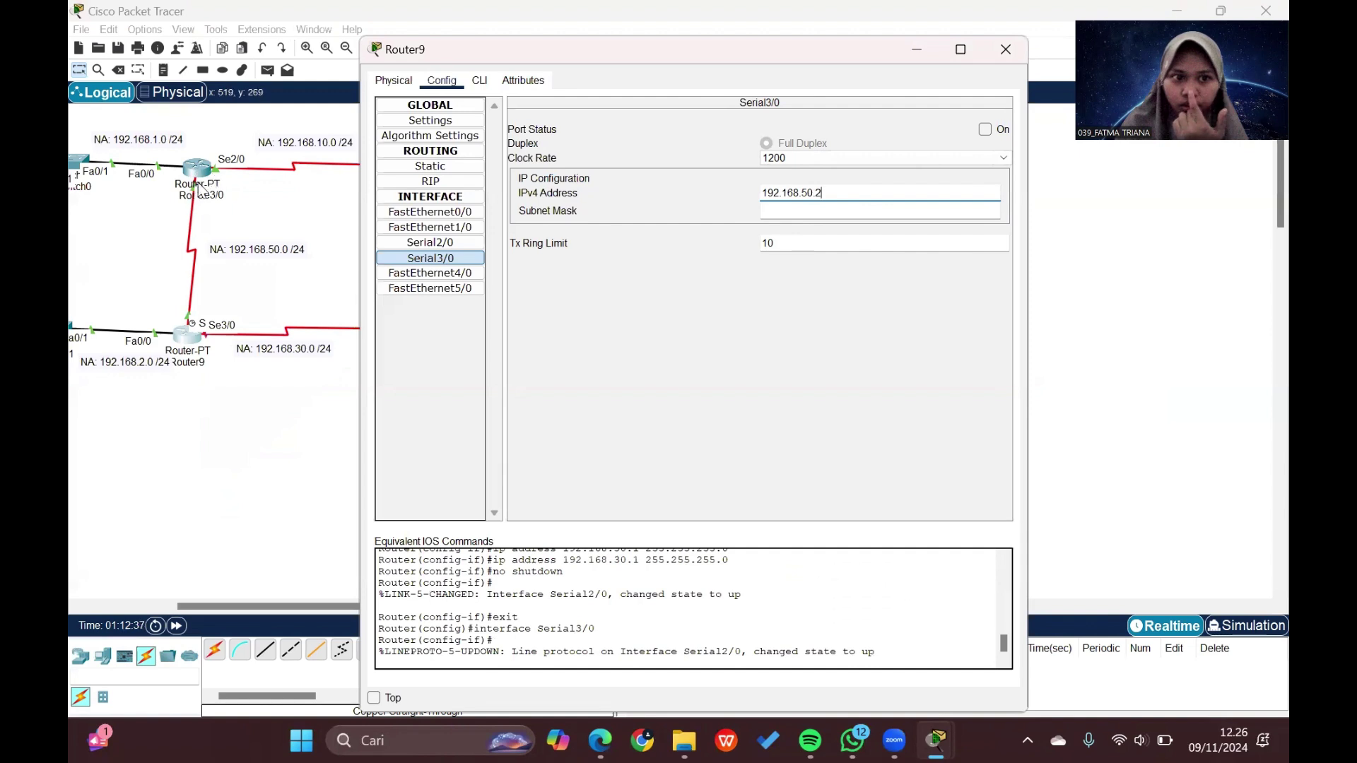
{"action": "left_click", "coordinate": [816, 216]}
{"action": "left_click", "coordinate": [986, 130]}
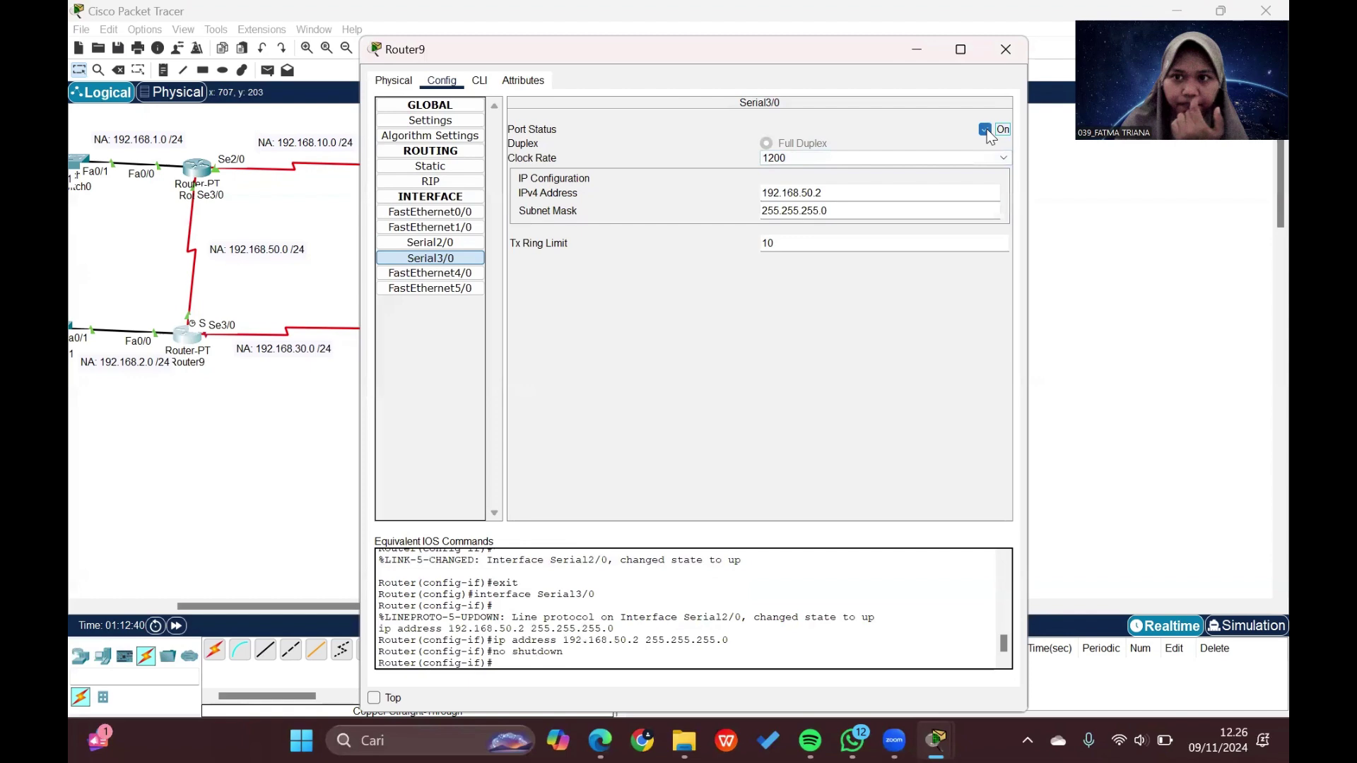
{"action": "left_click", "coordinate": [1007, 49]}
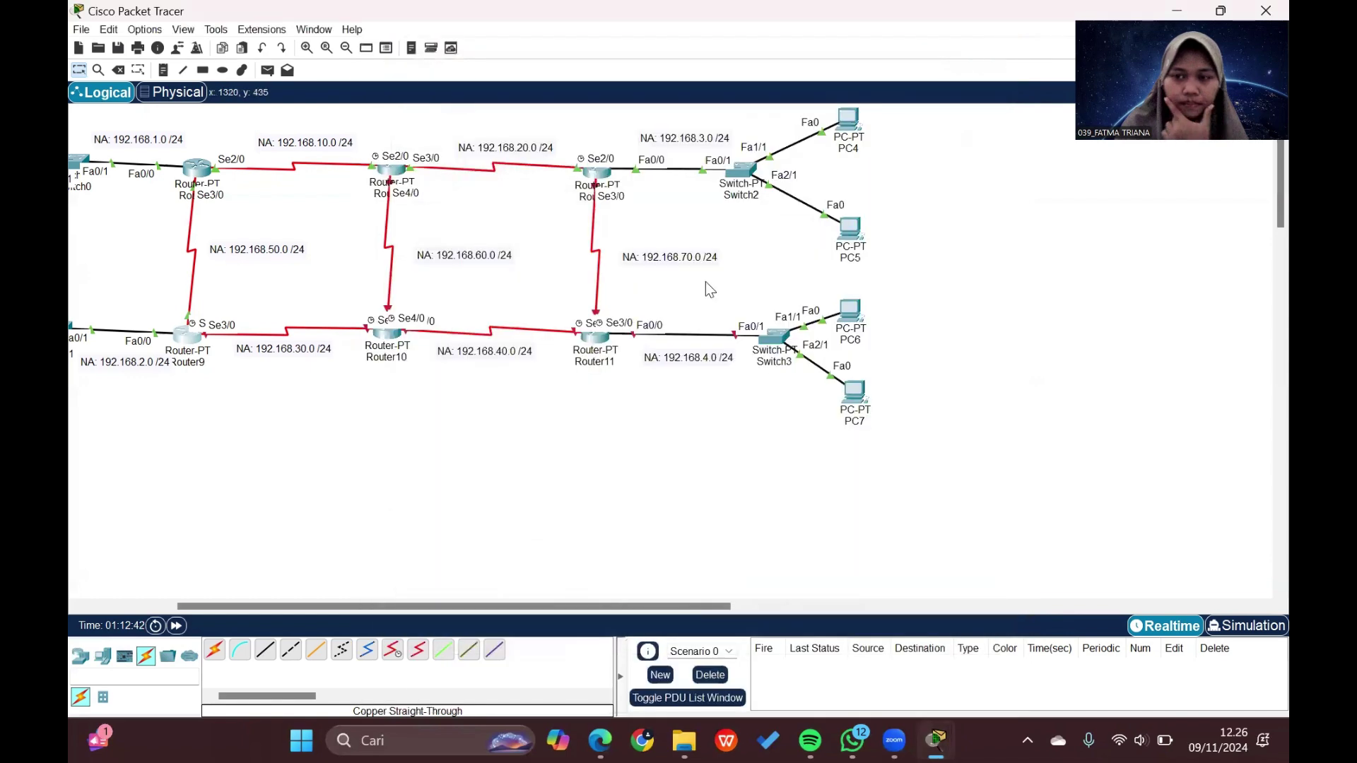
Step: Open Router10's configuration and check its Serial2/0, Serial3/0 and Serial4/0 interfaces against the link labels in the topology
{"action": "scroll", "coordinate": [707, 286], "scroll_direction": "left", "scroll_amount": 5}
{"action": "scroll", "coordinate": [706, 281], "scroll_direction": "up", "scroll_amount": 2}
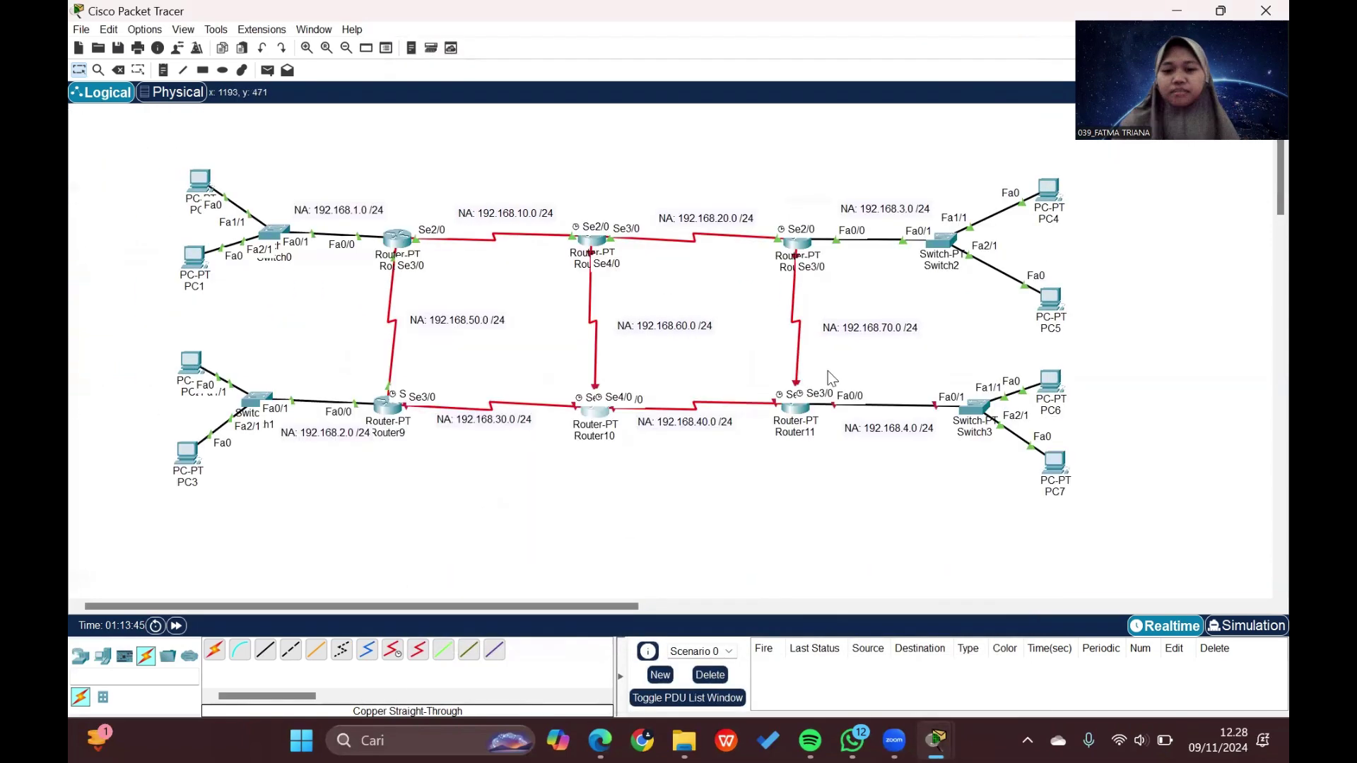
{"action": "left_click", "coordinate": [589, 414]}
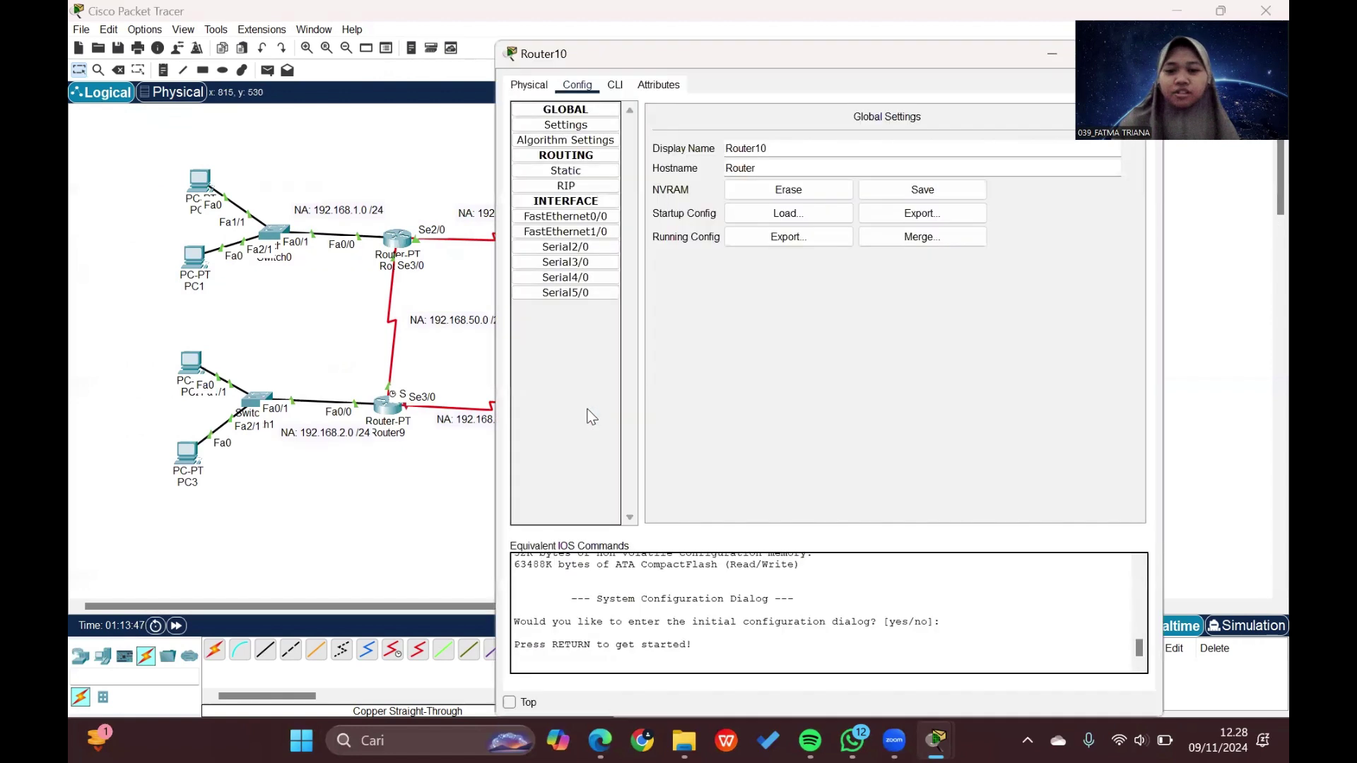
{"action": "left_click", "coordinate": [585, 248]}
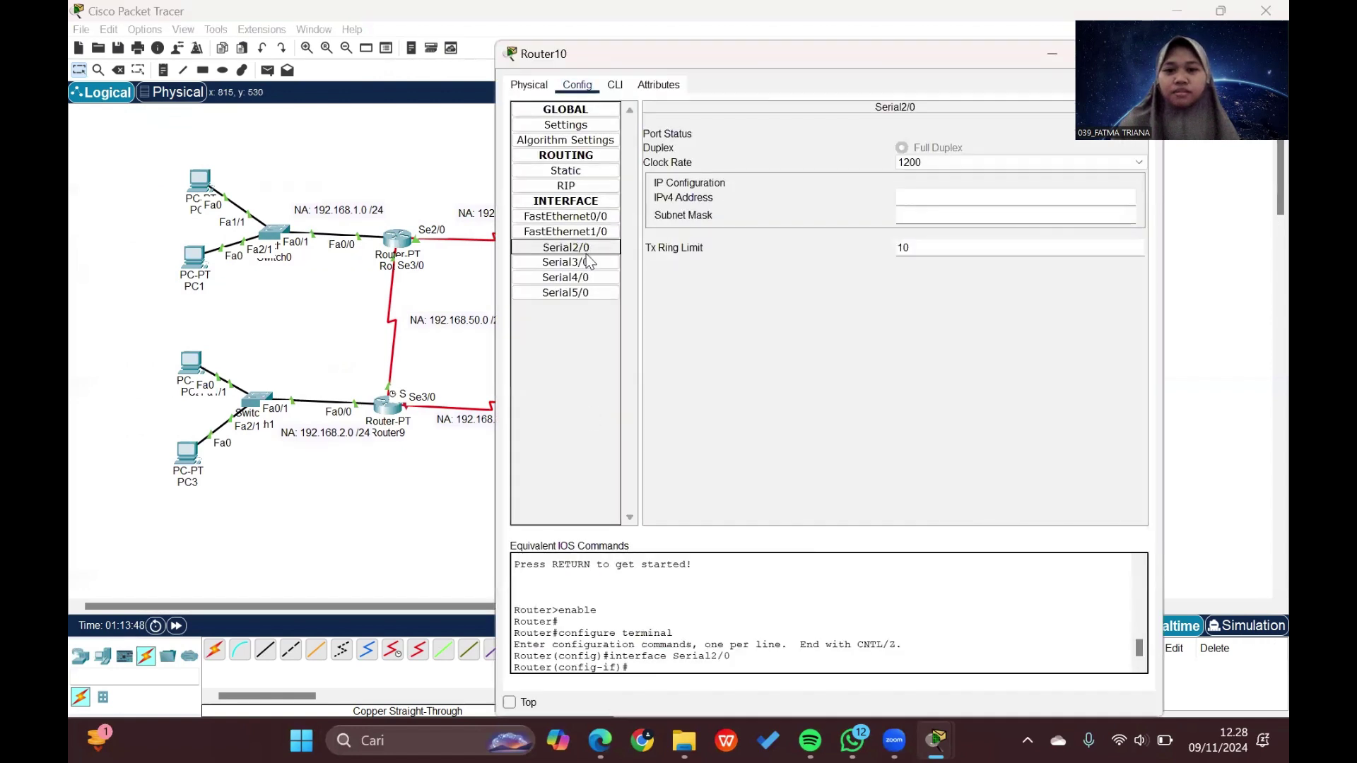
{"action": "left_click", "coordinate": [586, 262]}
{"action": "left_click", "coordinate": [587, 277]}
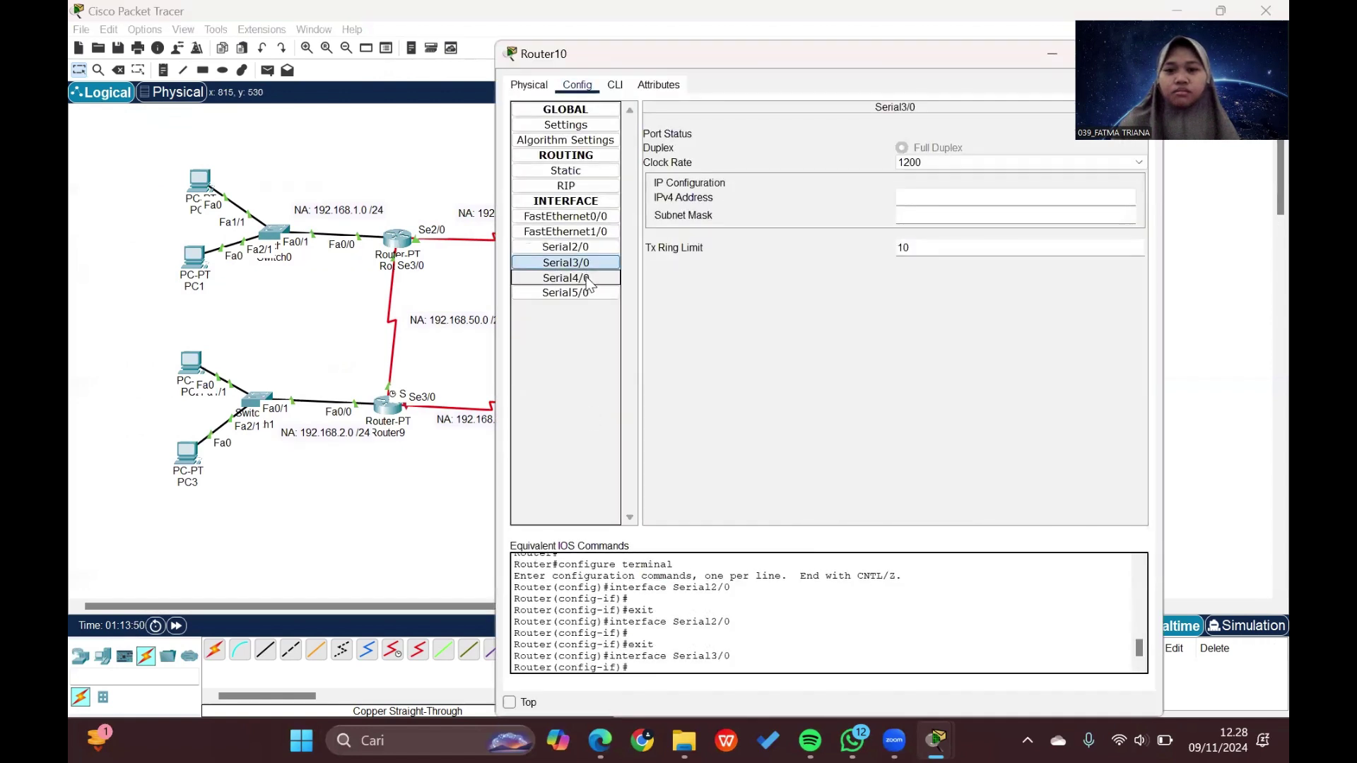
{"action": "scroll", "coordinate": [447, 303], "scroll_direction": "right", "scroll_amount": 8}
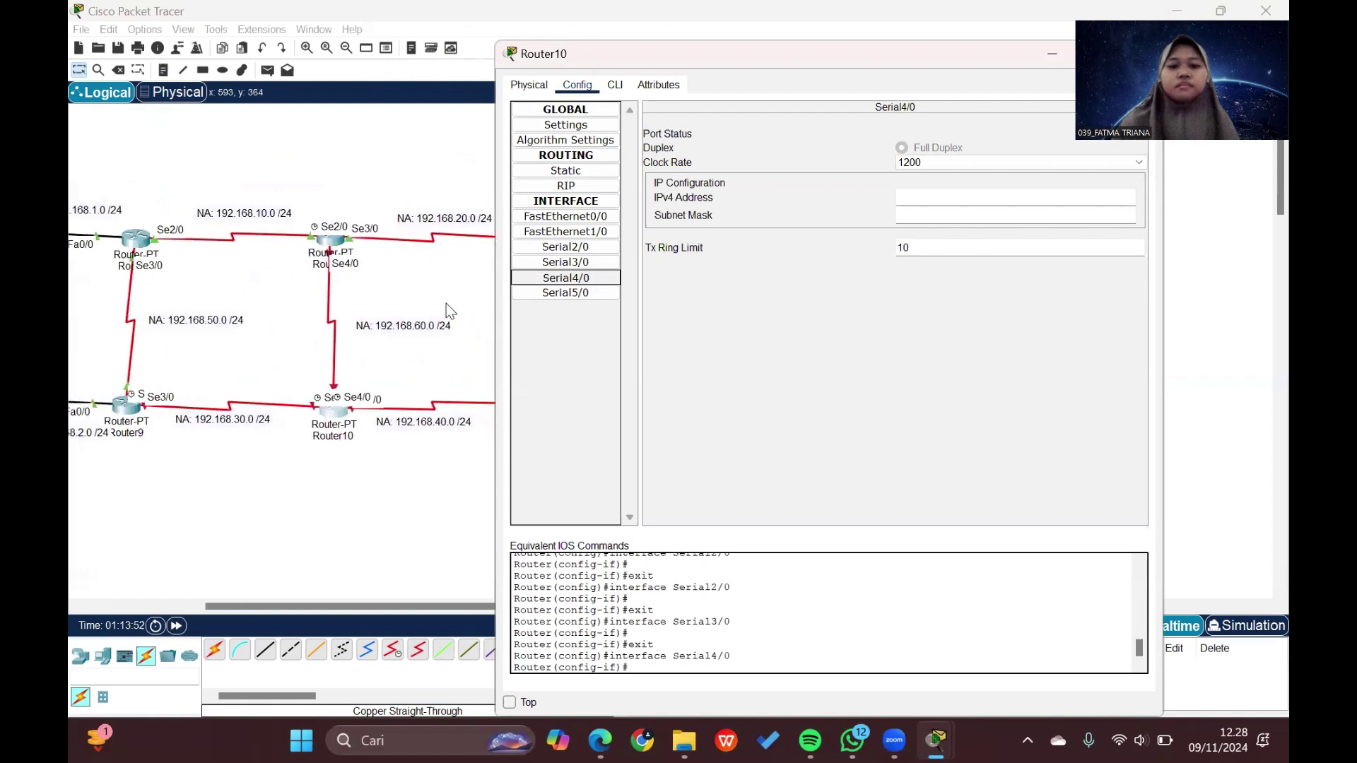
{"action": "scroll", "coordinate": [447, 304], "scroll_direction": "down", "scroll_amount": 2}
{"action": "scroll", "coordinate": [447, 303], "scroll_direction": "down", "scroll_amount": 3}
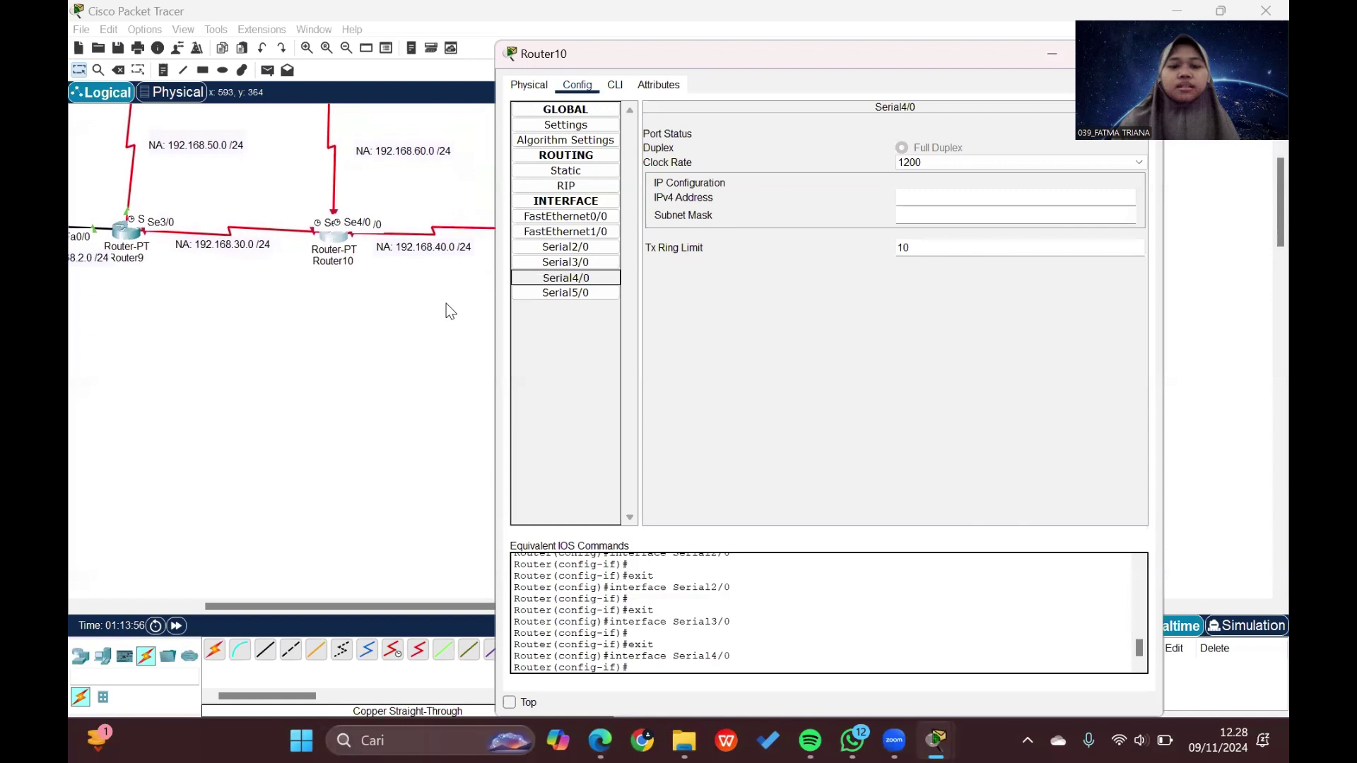
Step: On Router10, give Serial2/0 the IPv4 address 192.168.30.2 with mask 255.255.255.0 and switch the port on
{"action": "left_click", "coordinate": [565, 247]}
{"action": "left_click", "coordinate": [917, 199]}
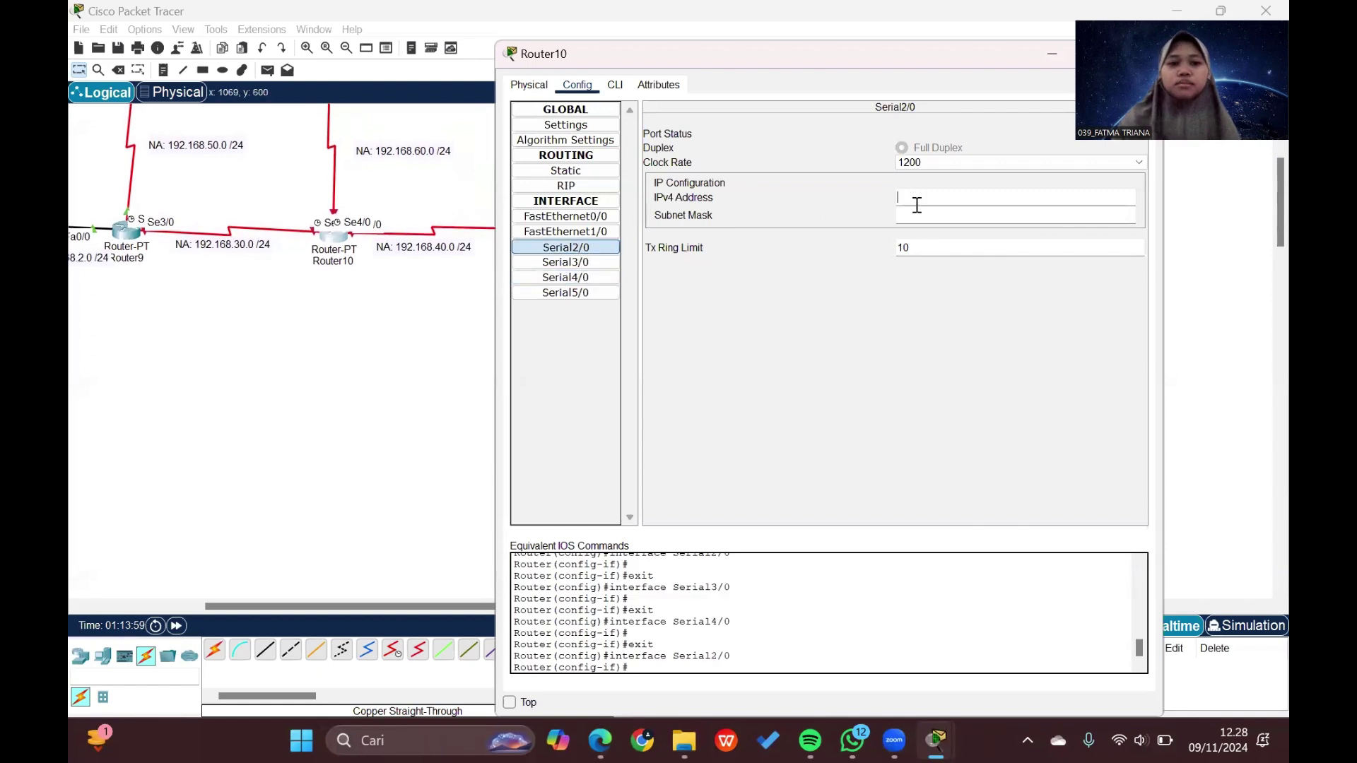
{"action": "type", "text": "192.168.30.2"}
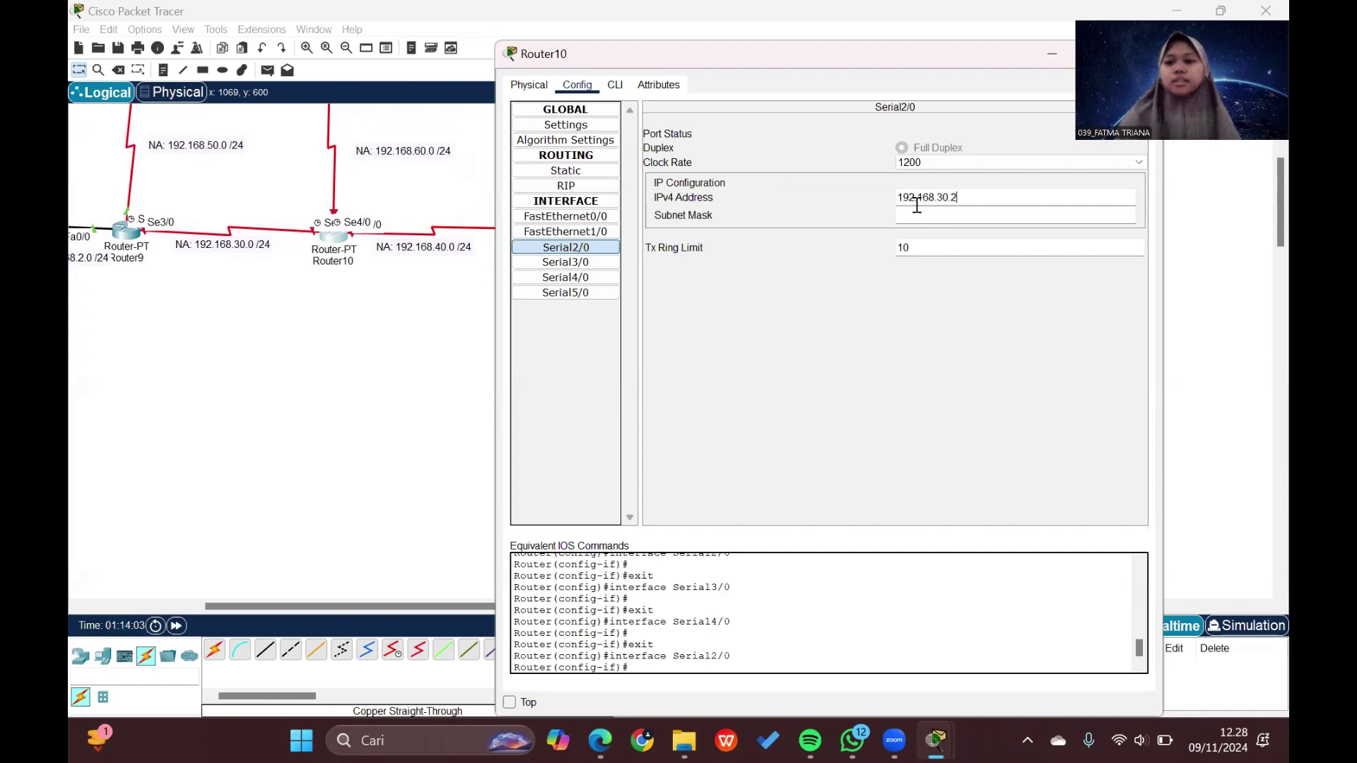
{"action": "left_click", "coordinate": [942, 214]}
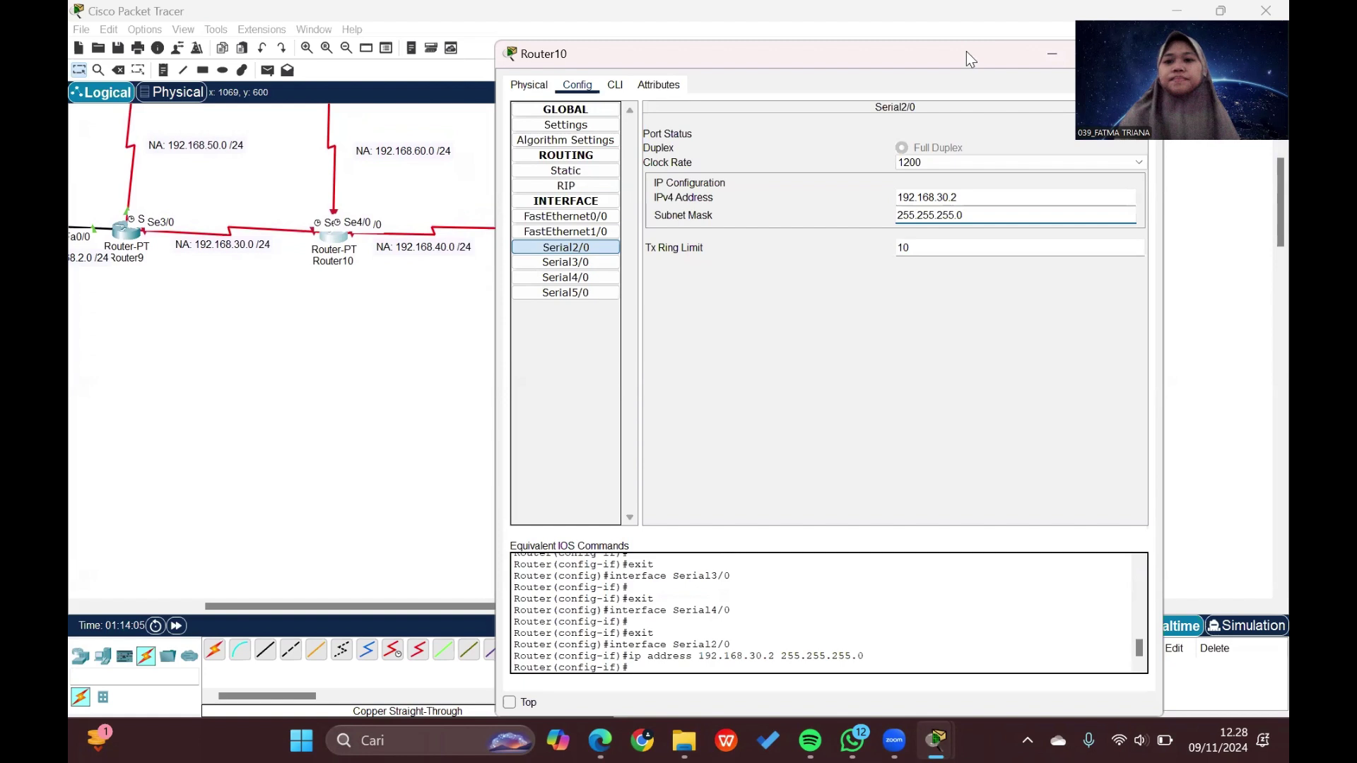
{"action": "left_click_drag", "start_coordinate": [965, 51], "coordinate": [900, 55]}
{"action": "left_click", "coordinate": [1056, 139]}
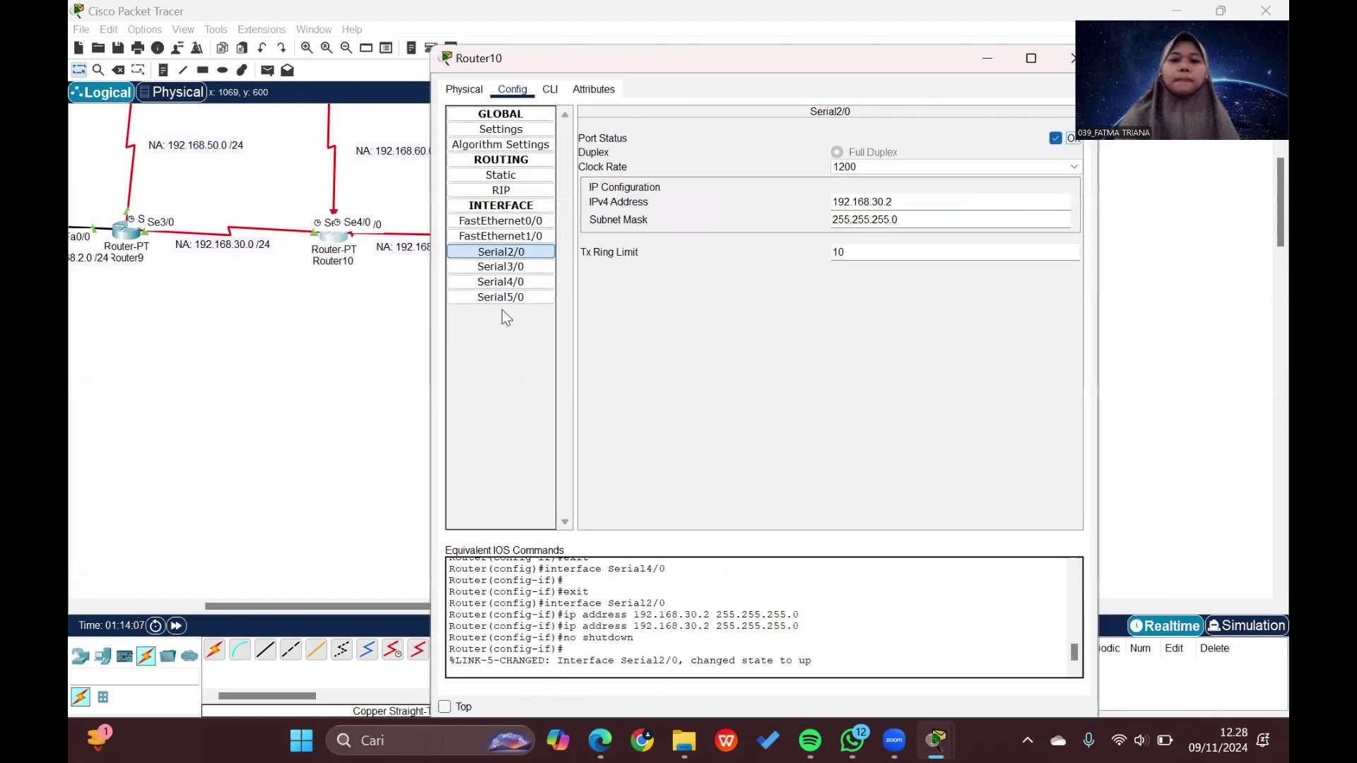
Step: Give Router10's Serial3/0 interface the IPv4 address 192.168.40.1 with subnet mask 255.255.255.0 and turn the port on
{"action": "scroll", "coordinate": [398, 300], "scroll_direction": "right", "scroll_amount": 3}
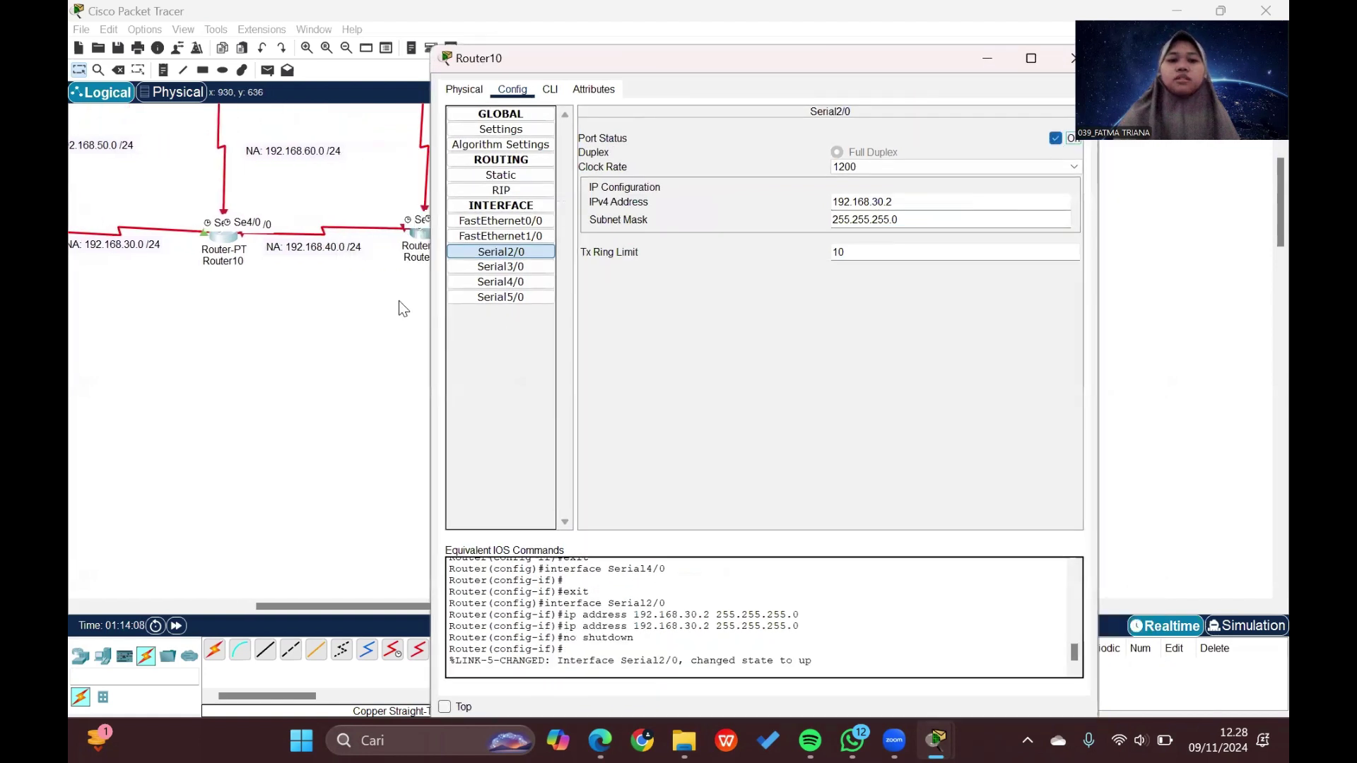
{"action": "left_click", "coordinate": [532, 267]}
{"action": "left_click", "coordinate": [857, 201]}
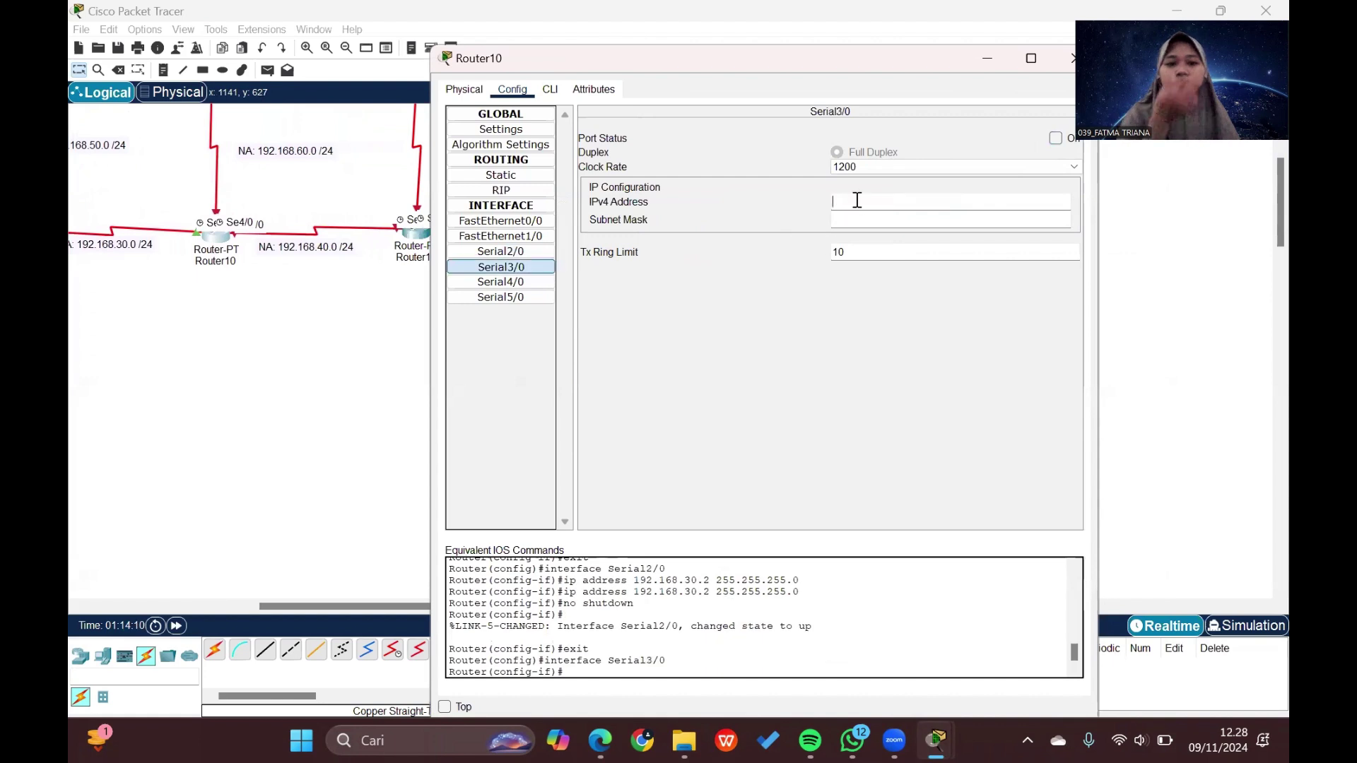
{"action": "type", "text": "192.168.40.1"}
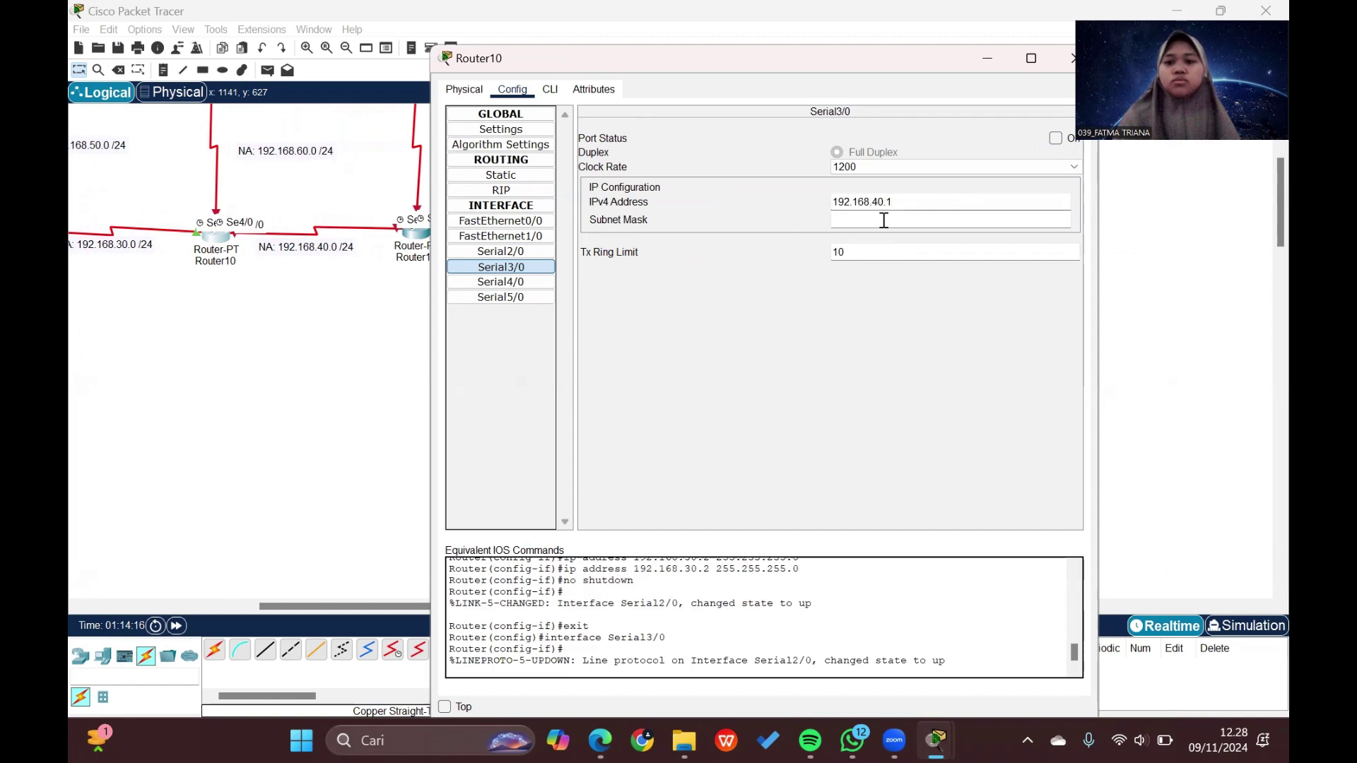
{"action": "left_click", "coordinate": [884, 219]}
{"action": "left_click", "coordinate": [1055, 138]}
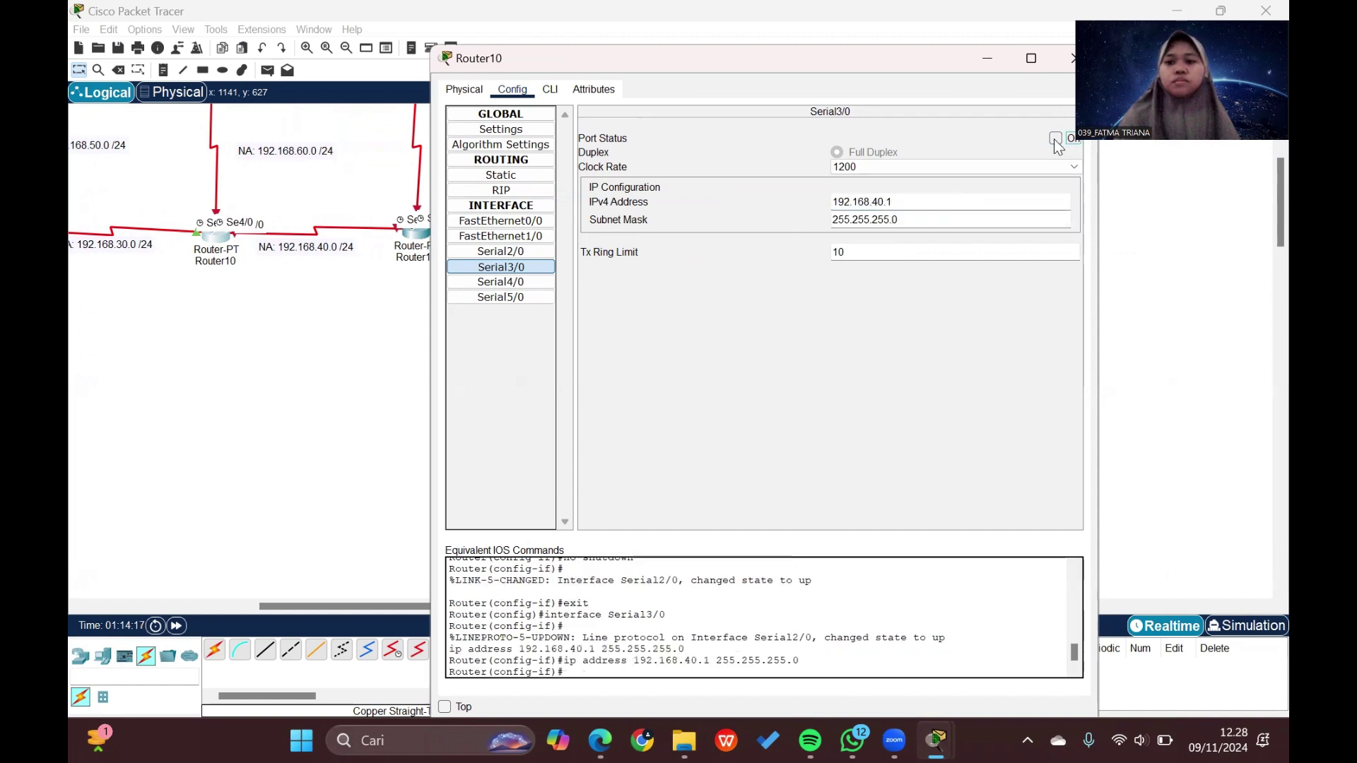
Step: Assign 192.168.60.2 with mask 255.255.255.0 to Router10's Serial4/0, turn the port on, and close the router's window
{"action": "left_click", "coordinate": [514, 282]}
{"action": "scroll", "coordinate": [311, 205], "scroll_direction": "up", "scroll_amount": 3}
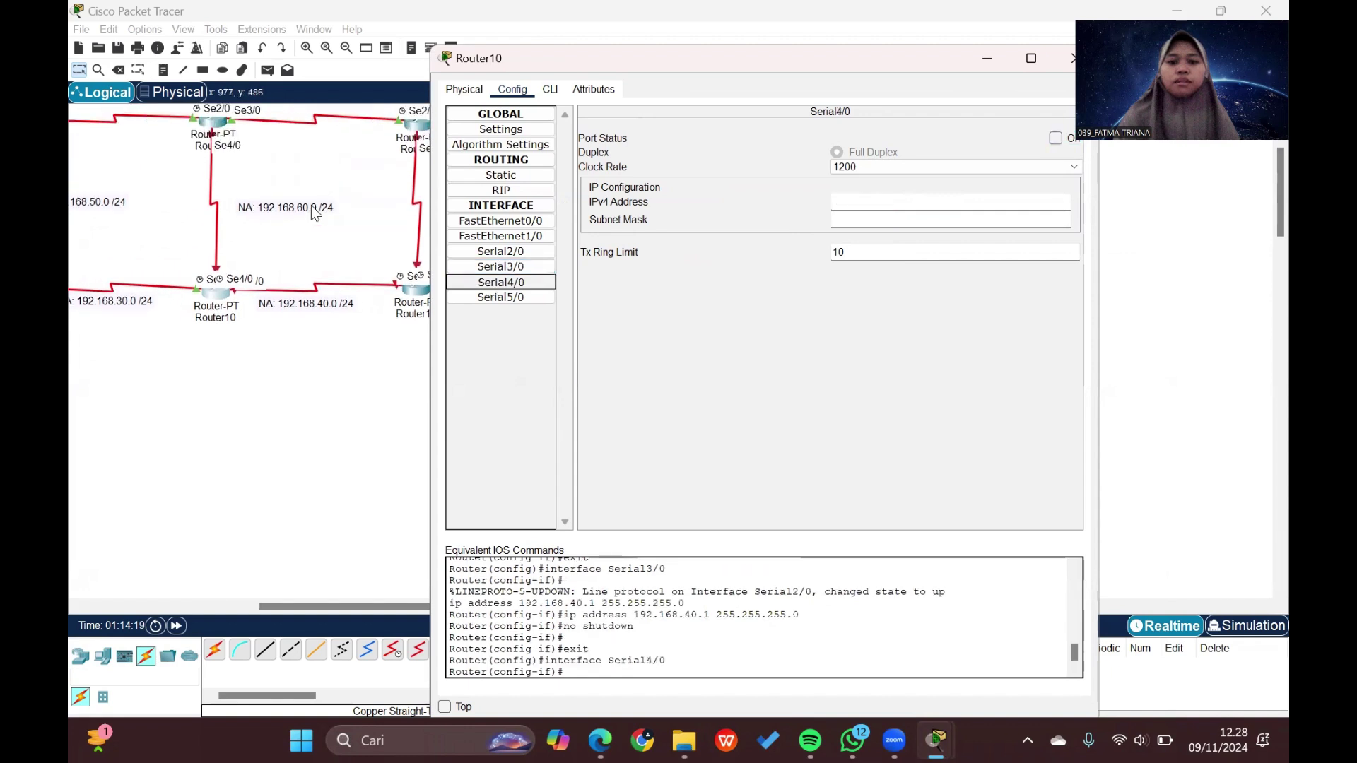
{"action": "left_click", "coordinate": [845, 205]}
{"action": "type", "text": "19"}
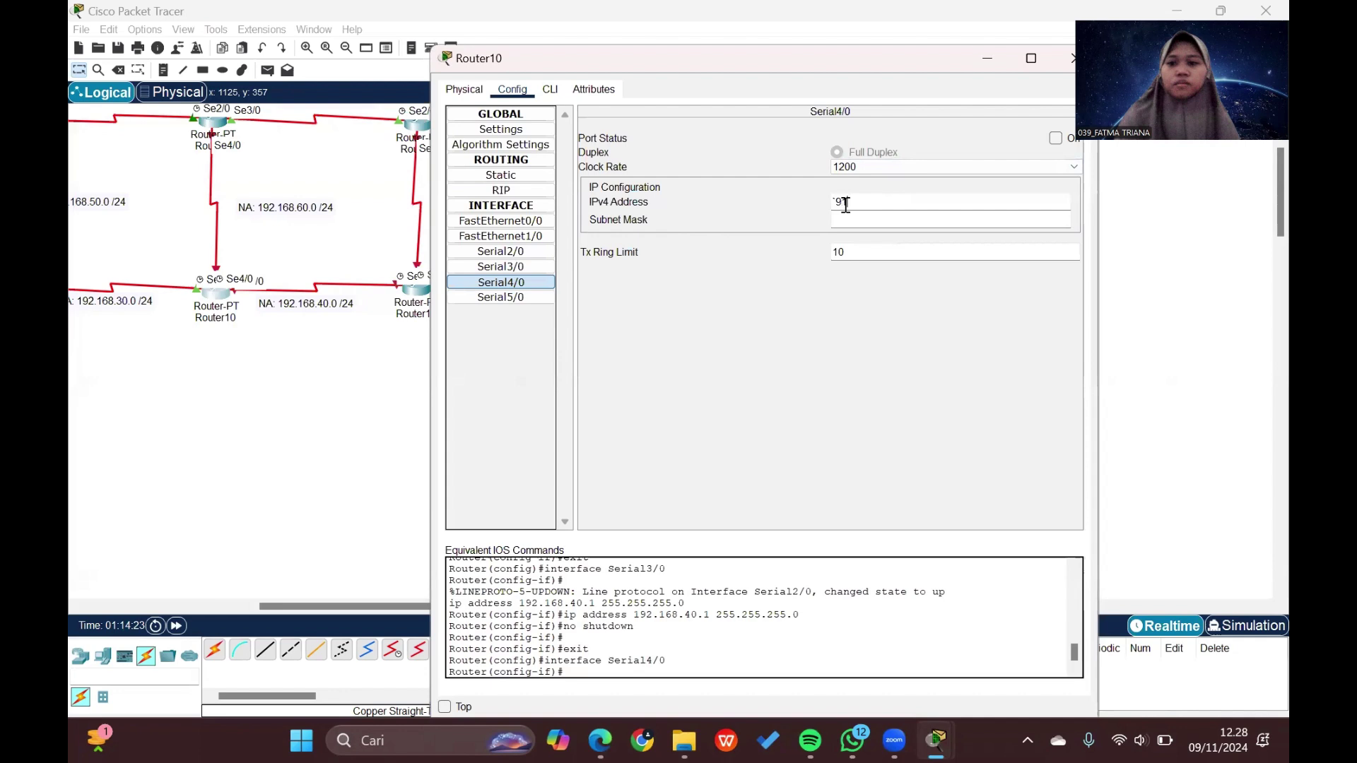
{"action": "key", "text": "BackSpace"}
{"action": "key", "text": "BackSpace"}
{"action": "type", "text": "168.60.2"}
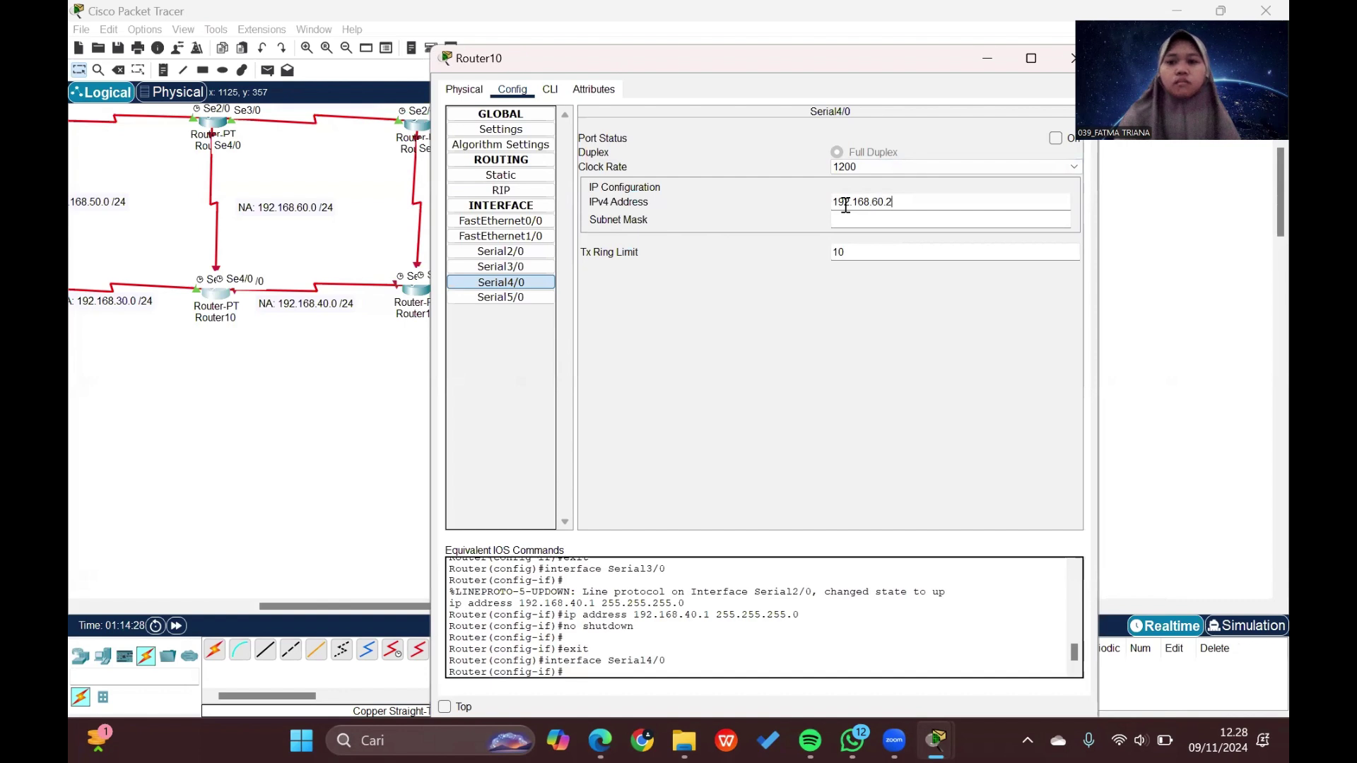
{"action": "left_click", "coordinate": [869, 219]}
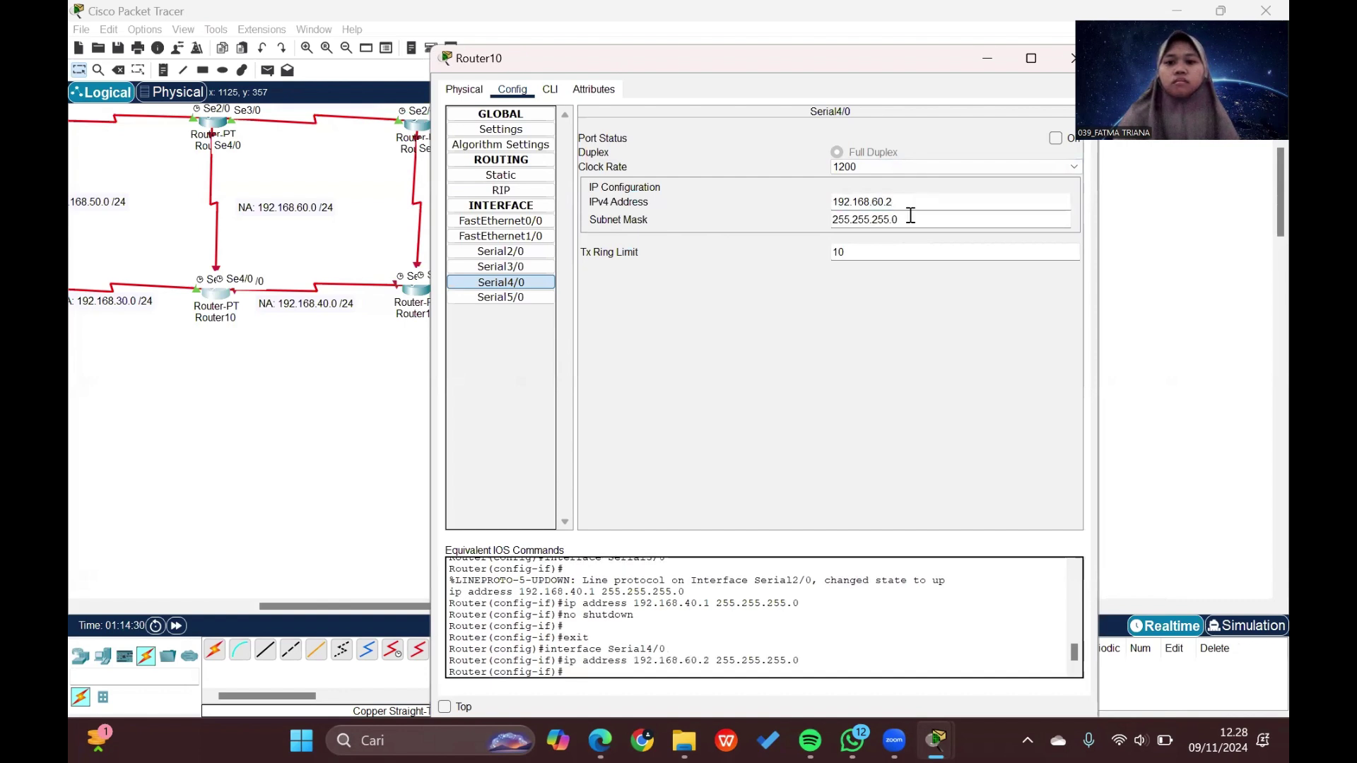
{"action": "left_click", "coordinate": [1055, 138]}
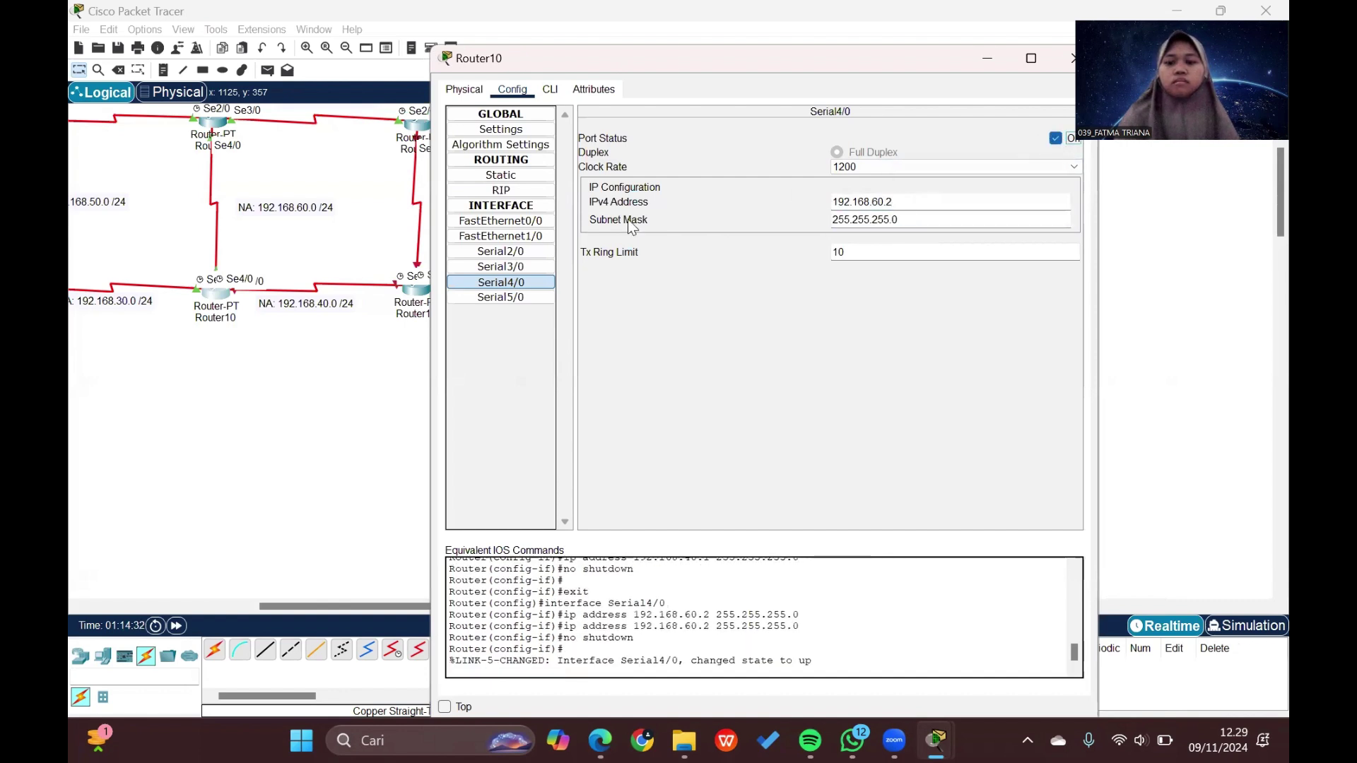
{"action": "scroll", "coordinate": [410, 282], "scroll_direction": "right", "scroll_amount": 2}
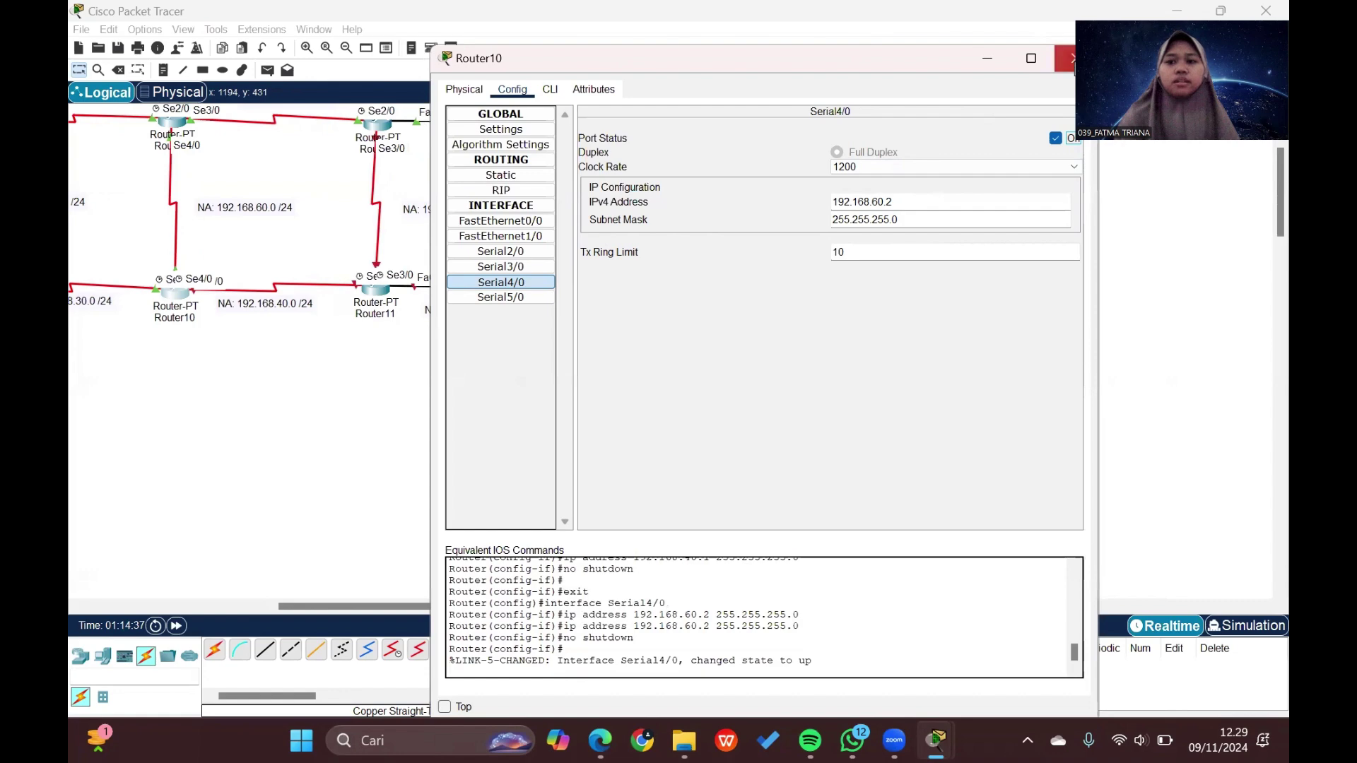
{"action": "left_click", "coordinate": [1072, 60]}
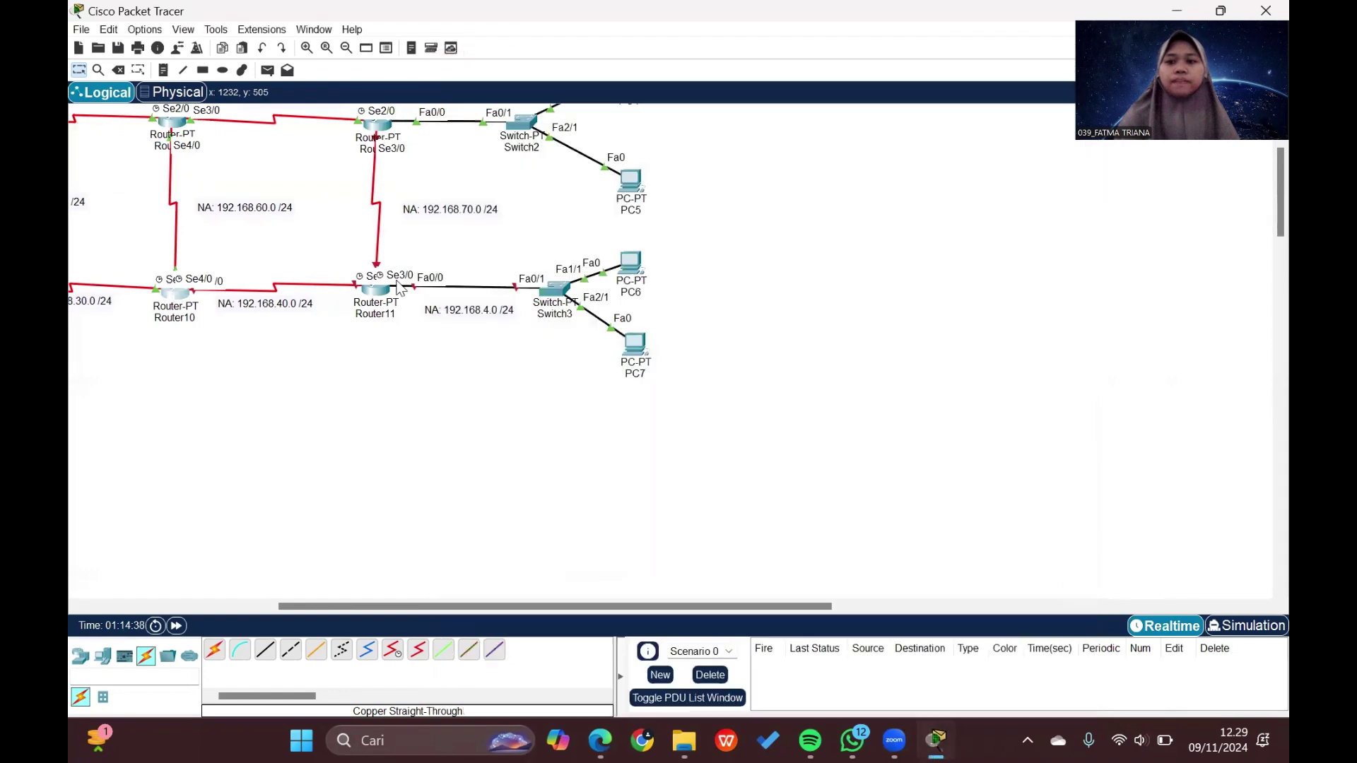
Step: Open Router11's configuration, set Serial2/0 to 192.168.40.2 with subnet mask 255.255.255.0, and turn the port on
{"action": "left_click", "coordinate": [376, 292]}
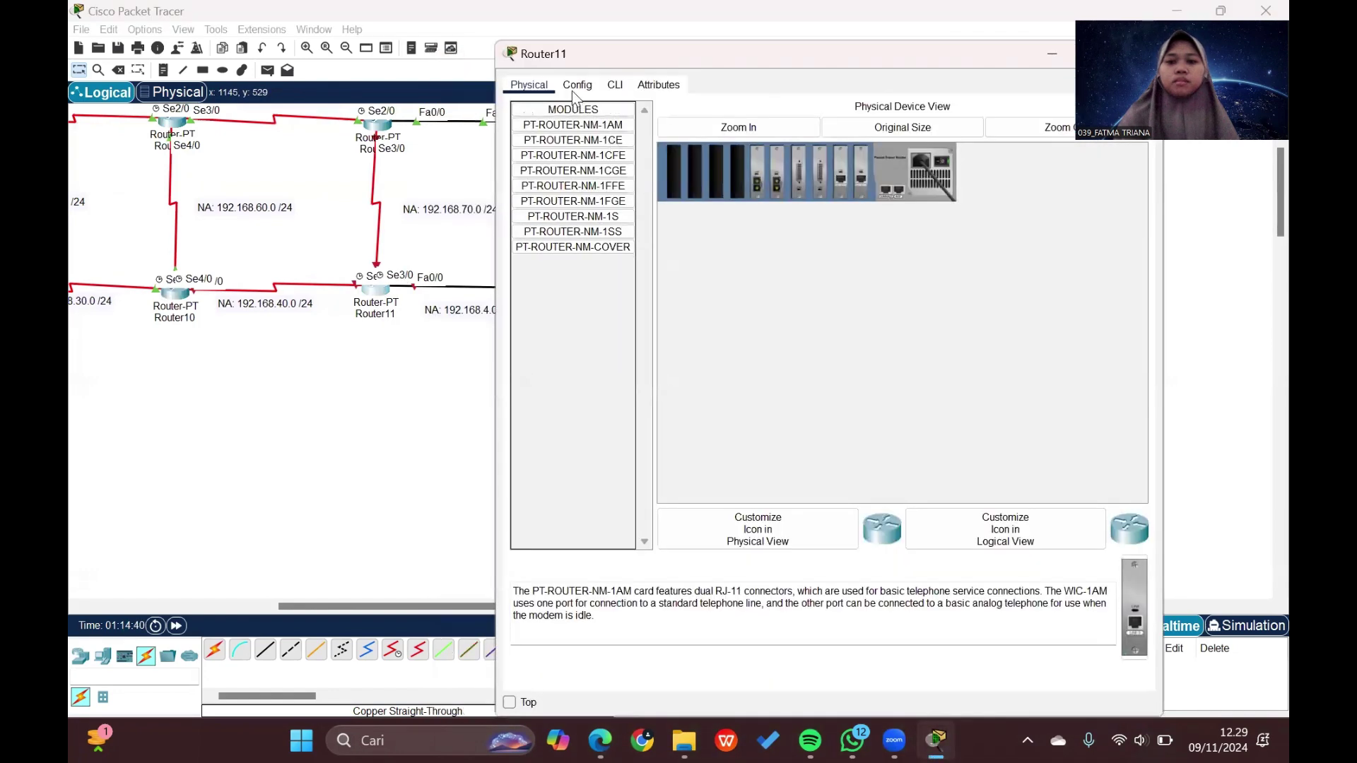
{"action": "left_click", "coordinate": [575, 86]}
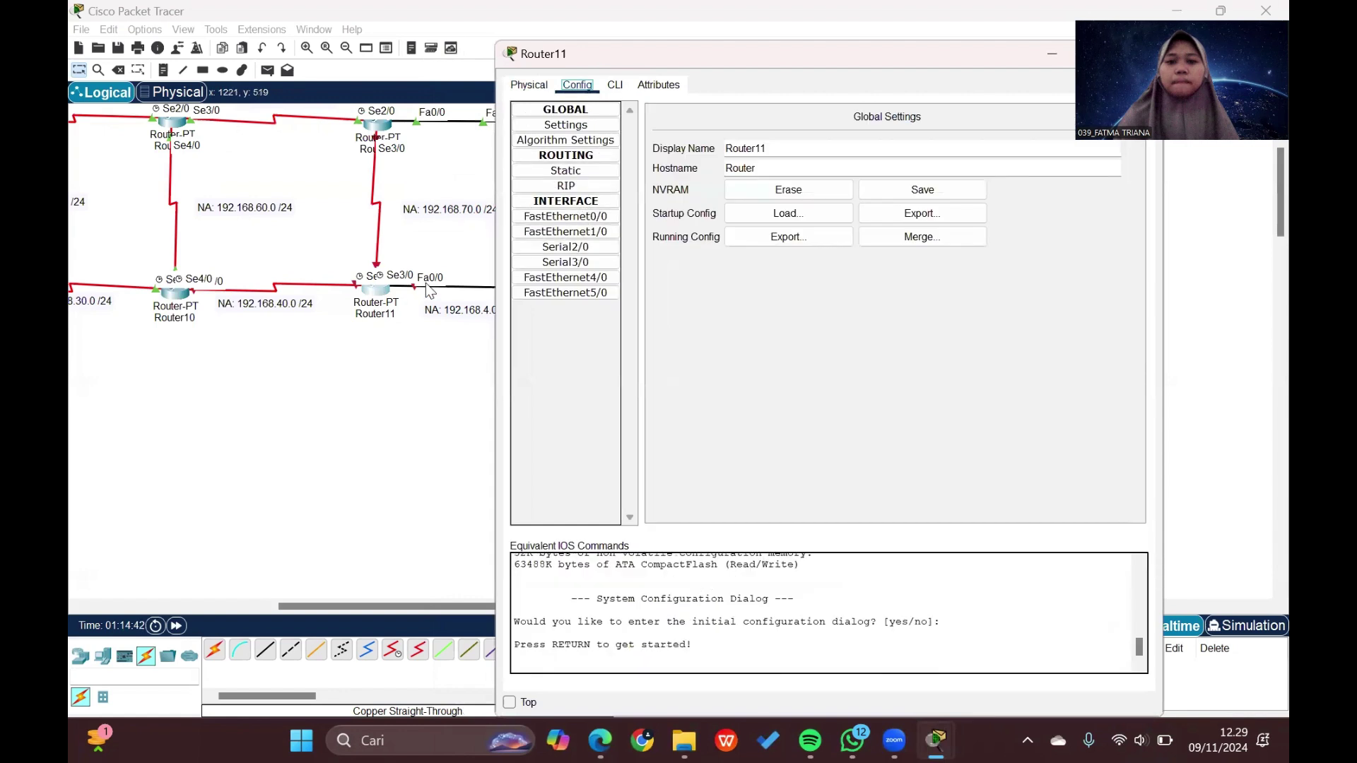
{"action": "scroll", "coordinate": [425, 282], "scroll_direction": "right", "scroll_amount": 2}
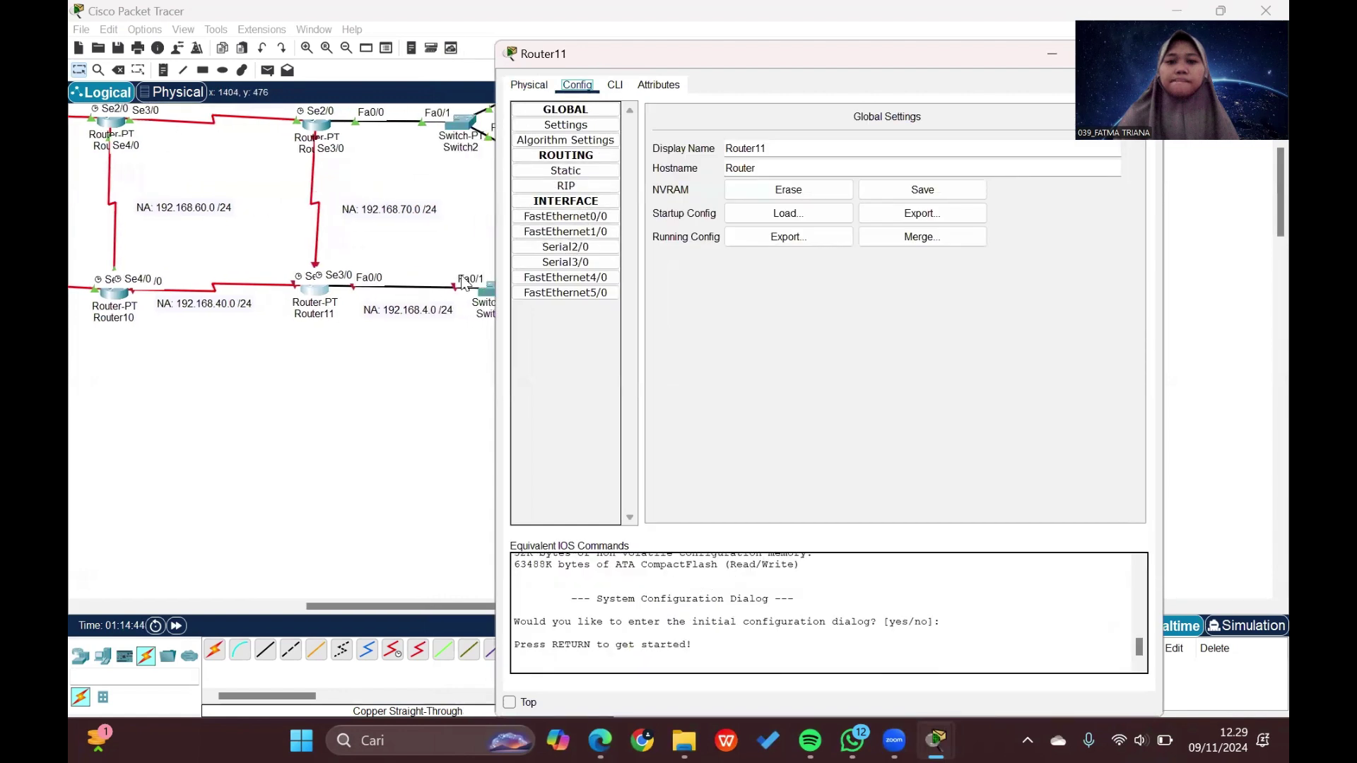
{"action": "scroll", "coordinate": [440, 286], "scroll_direction": "down", "scroll_amount": 3}
{"action": "scroll", "coordinate": [440, 286], "scroll_direction": "right", "scroll_amount": 1}
{"action": "scroll", "coordinate": [440, 285], "scroll_direction": "up", "scroll_amount": 1}
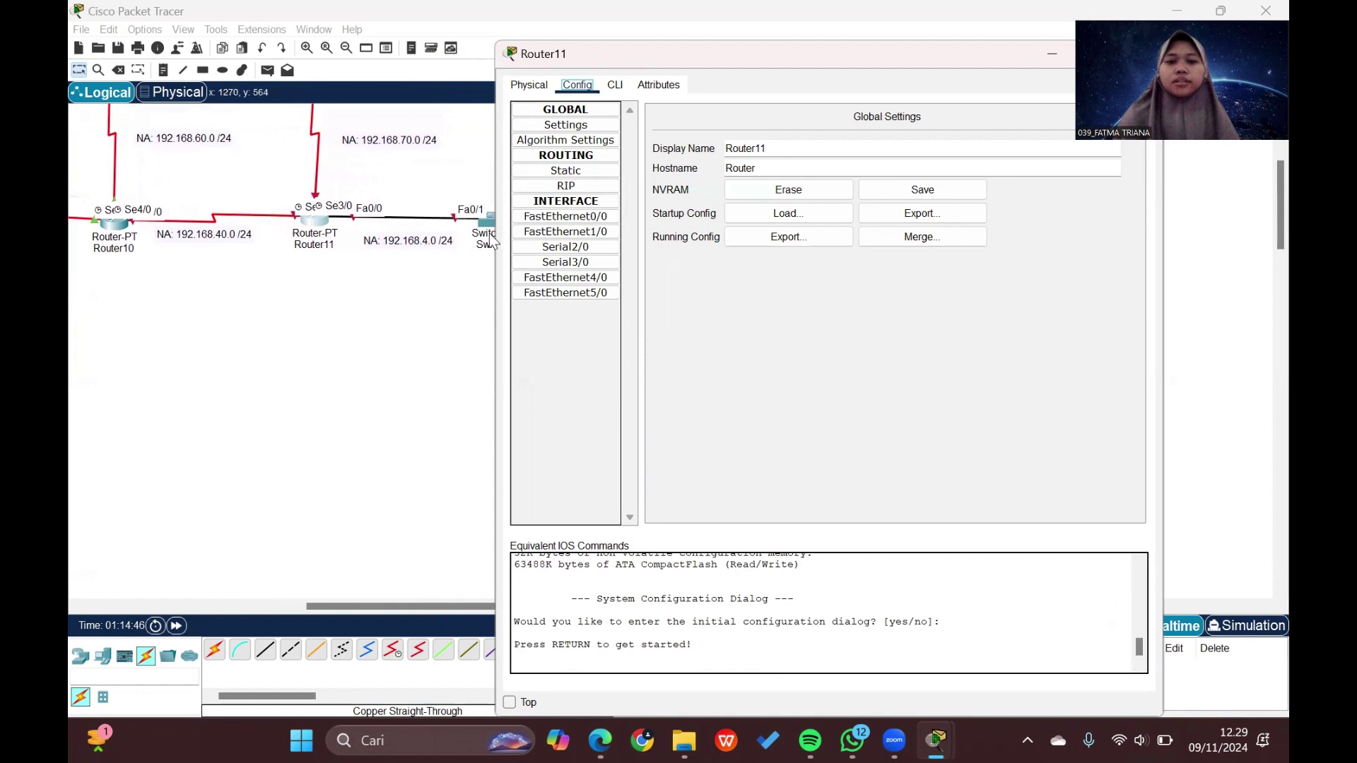
{"action": "left_click", "coordinate": [588, 252]}
{"action": "left_click", "coordinate": [911, 198]}
{"action": "type", "text": "1"}
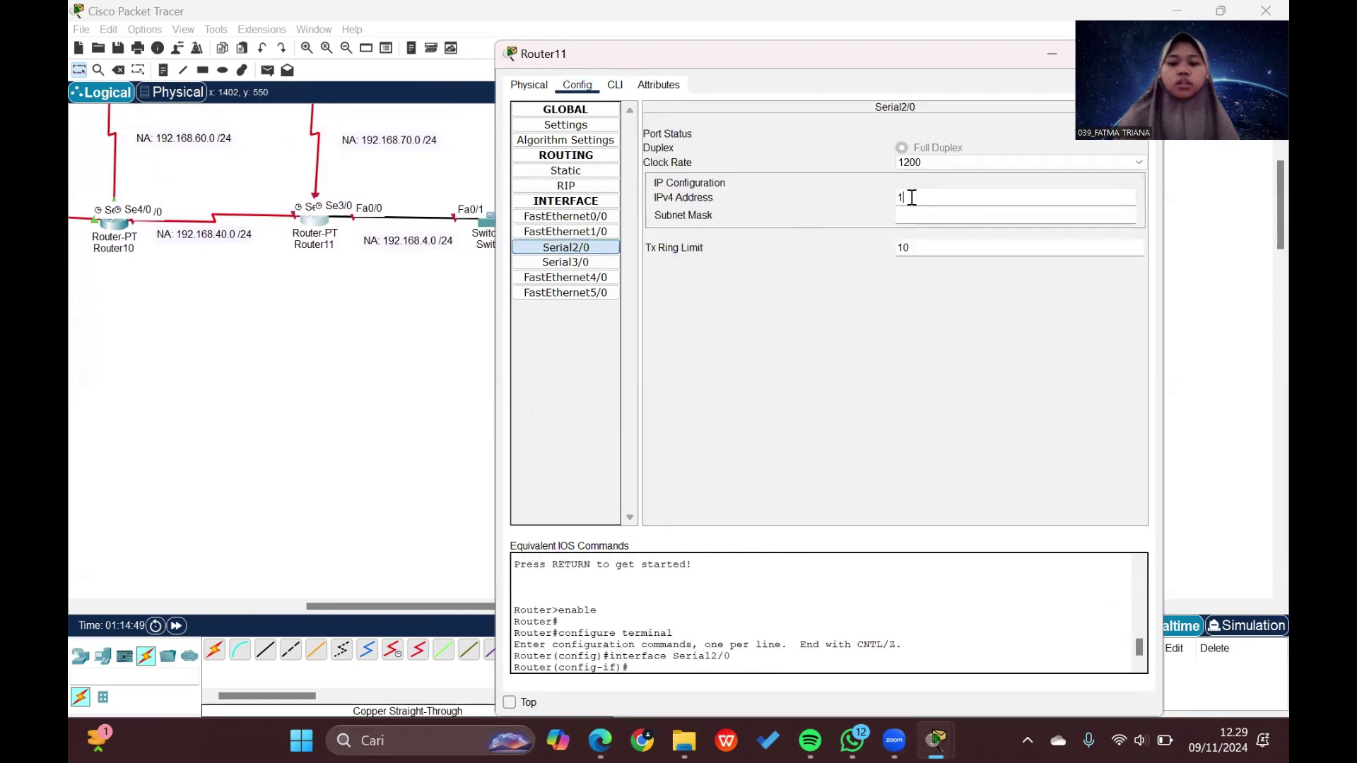
{"action": "type", "text": "92.168."}
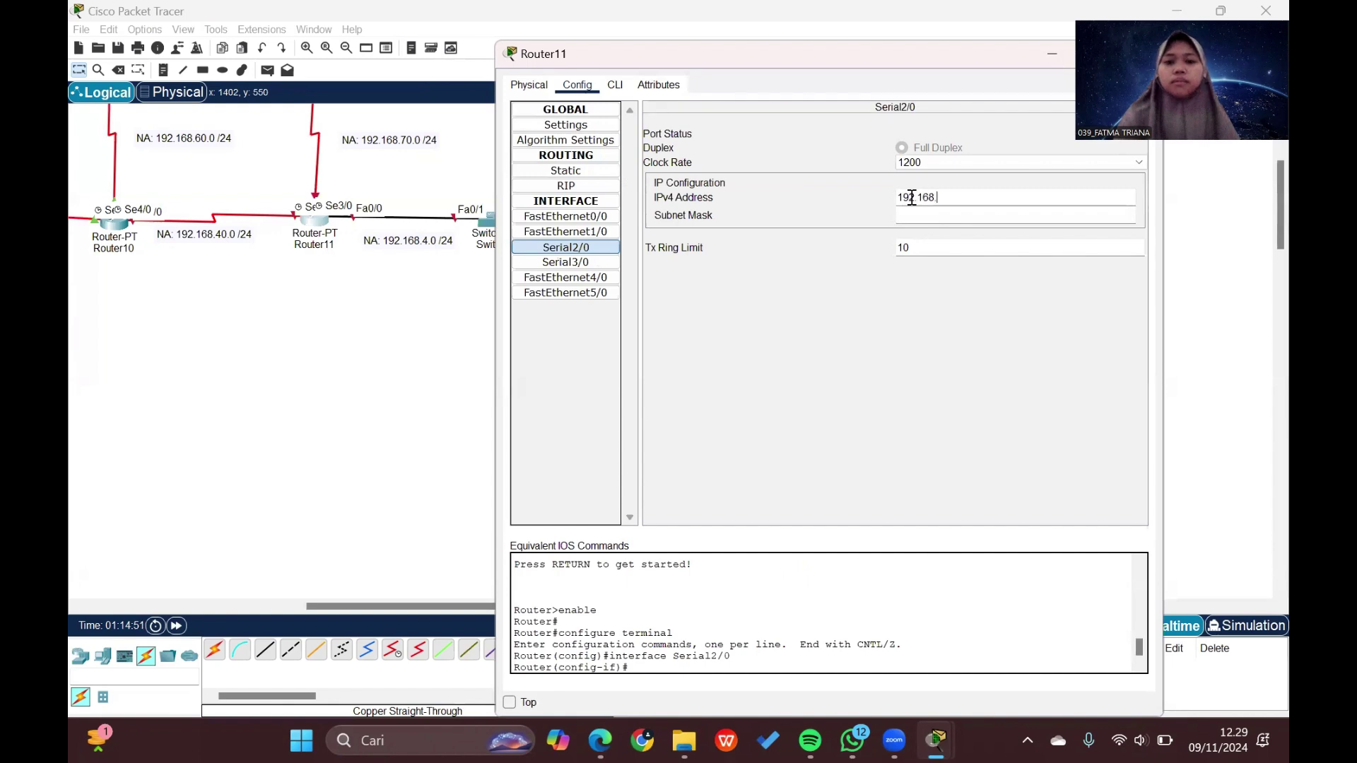
{"action": "type", "text": "40.2"}
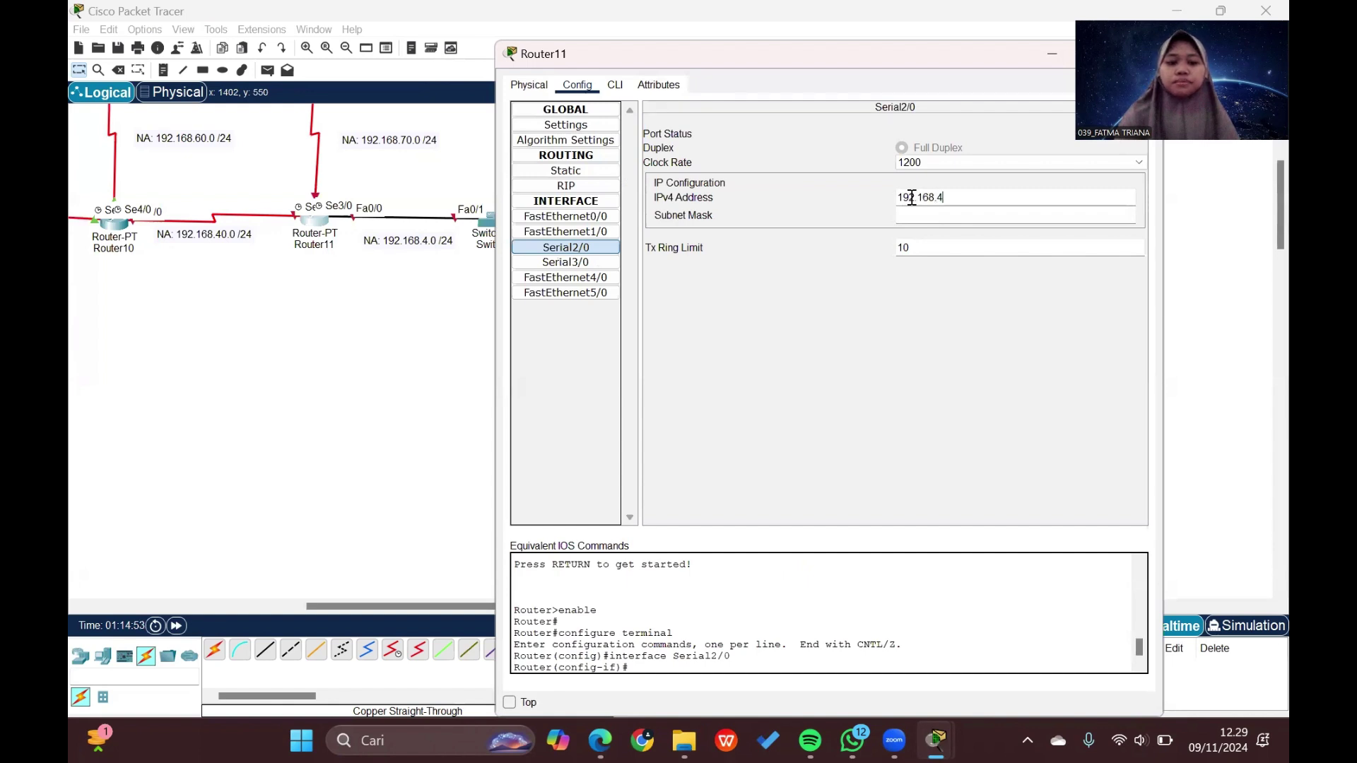
{"action": "left_click", "coordinate": [948, 212]}
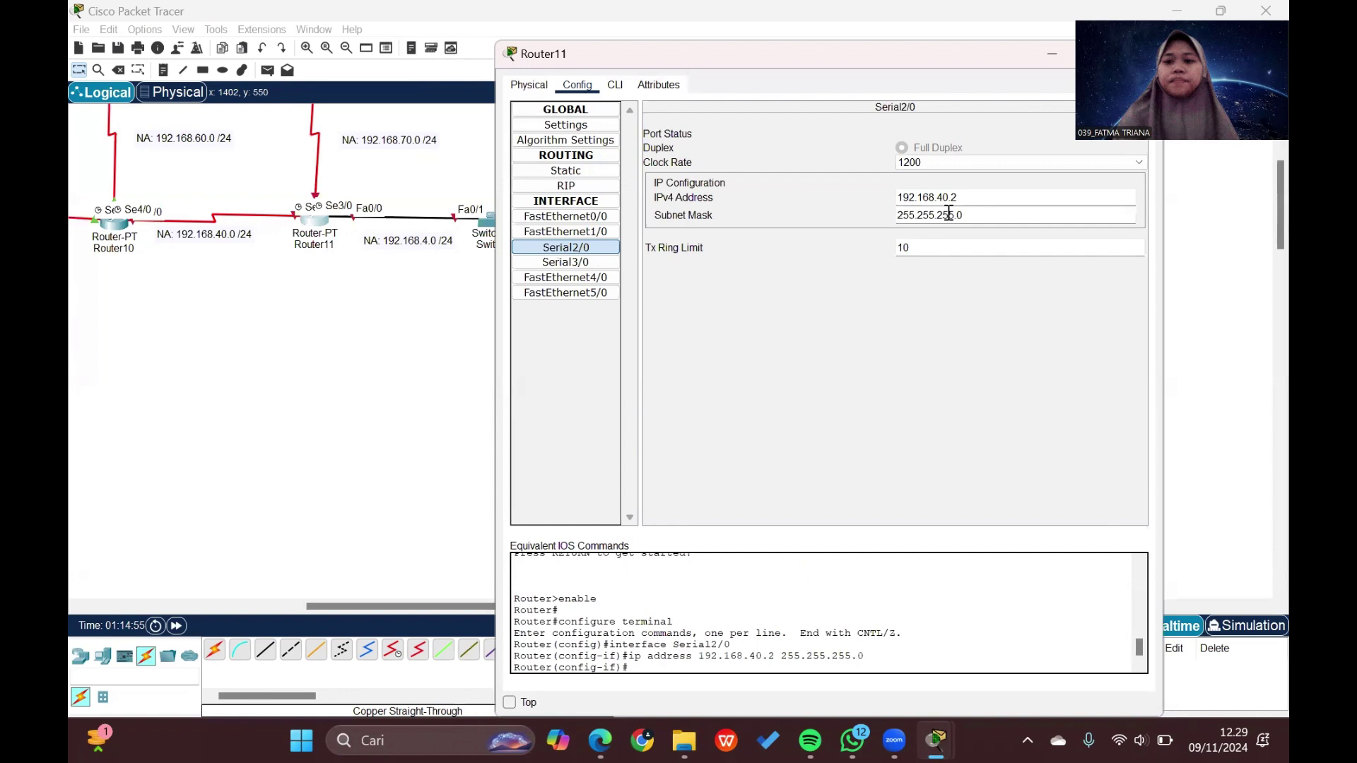
{"action": "left_click_drag", "start_coordinate": [919, 59], "coordinate": [821, 55]}
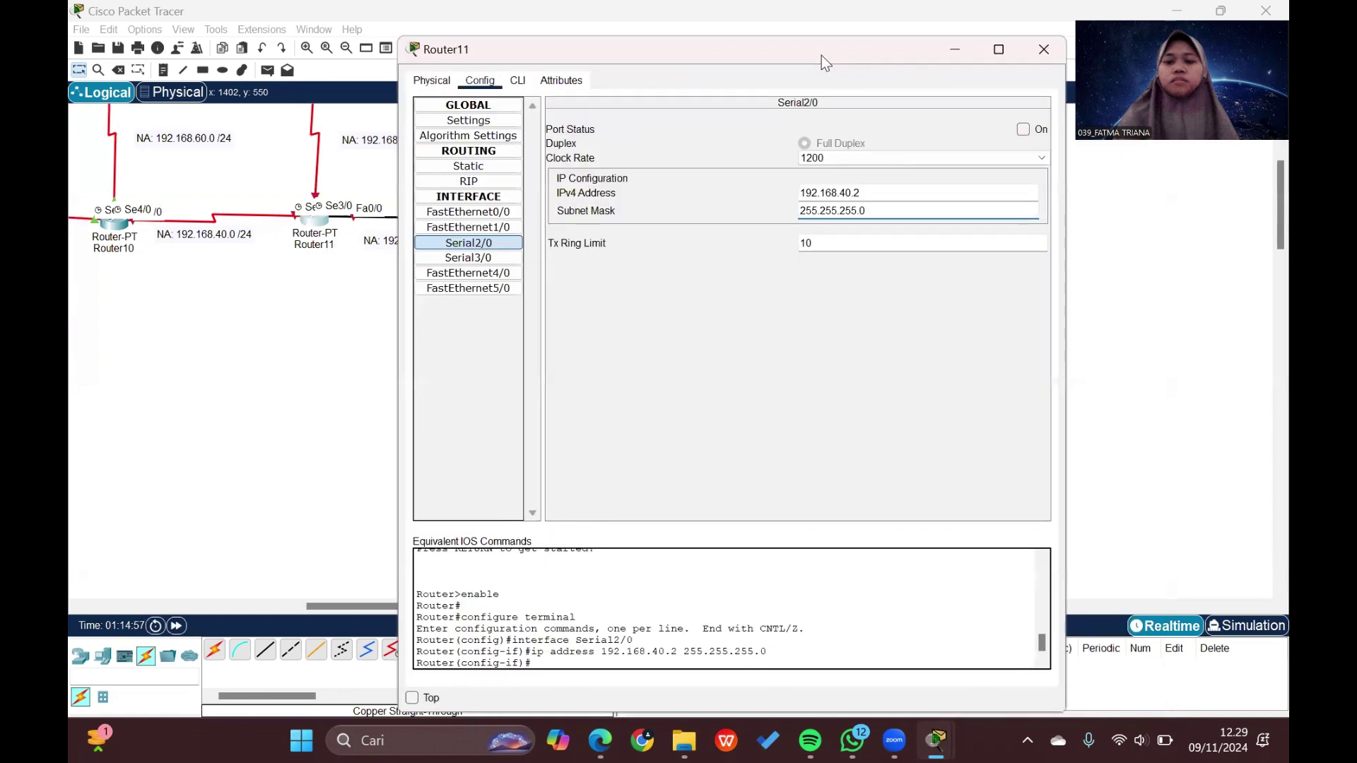
{"action": "left_click", "coordinate": [1022, 130]}
Step: Set Router11's Serial3/0 interface to 192.168.70.2 with subnet mask 255.255.255.0 and turn its port on
{"action": "scroll", "coordinate": [356, 325], "scroll_direction": "right", "scroll_amount": 3}
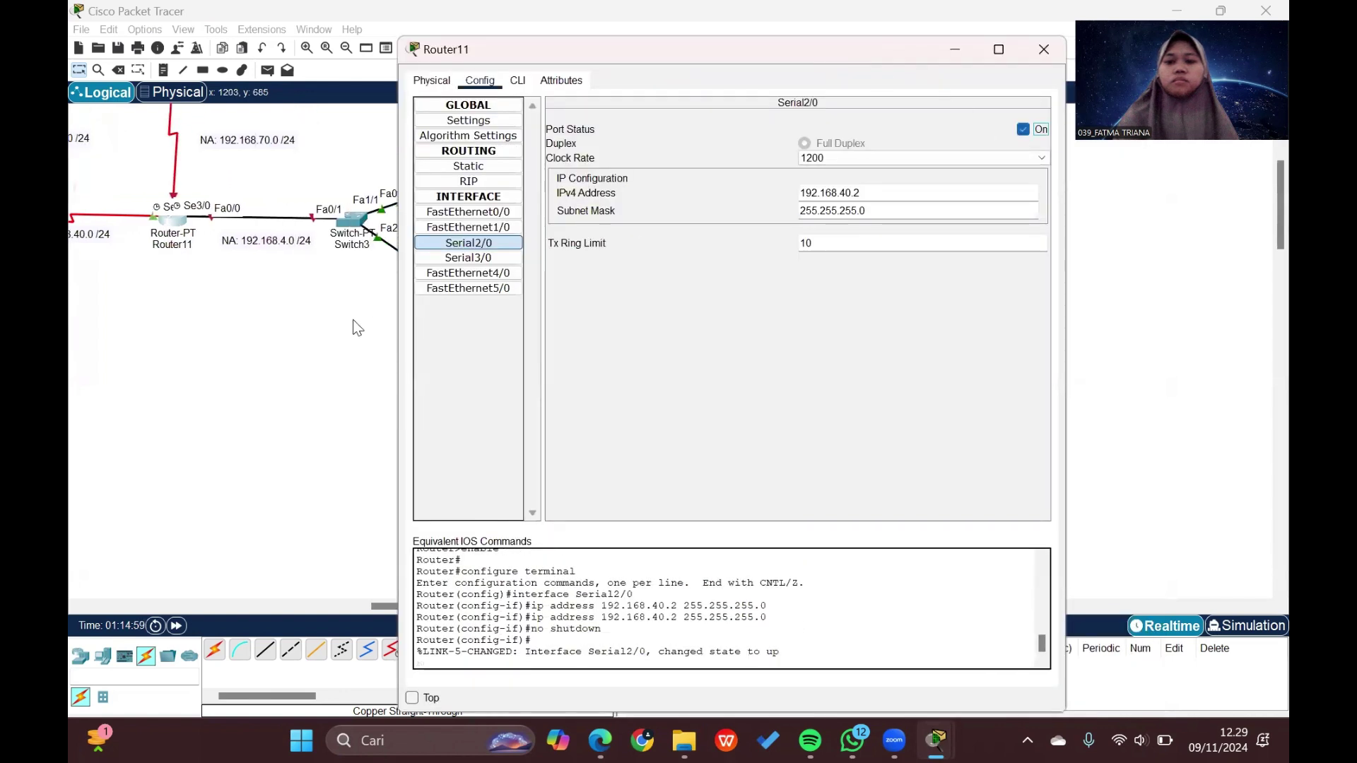
{"action": "left_click", "coordinate": [480, 259]}
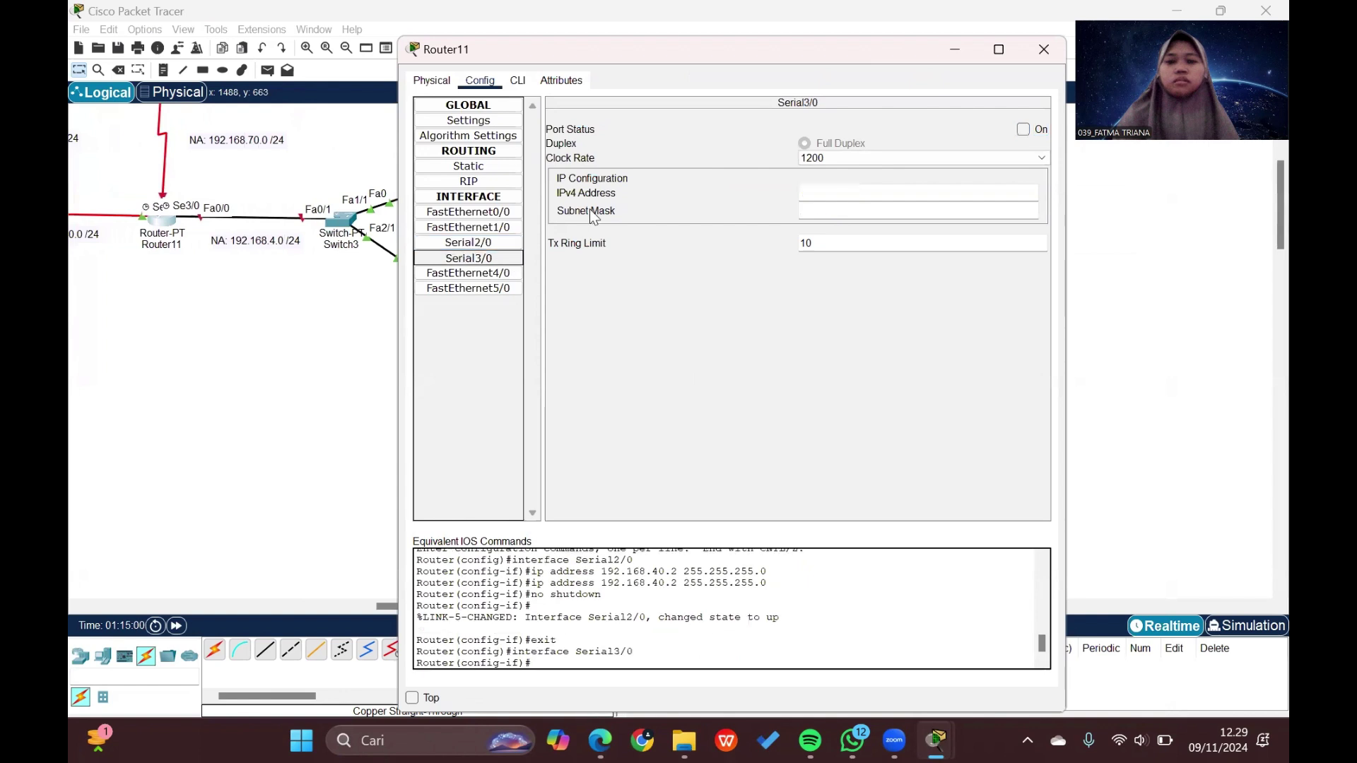
{"action": "left_click", "coordinate": [829, 196]}
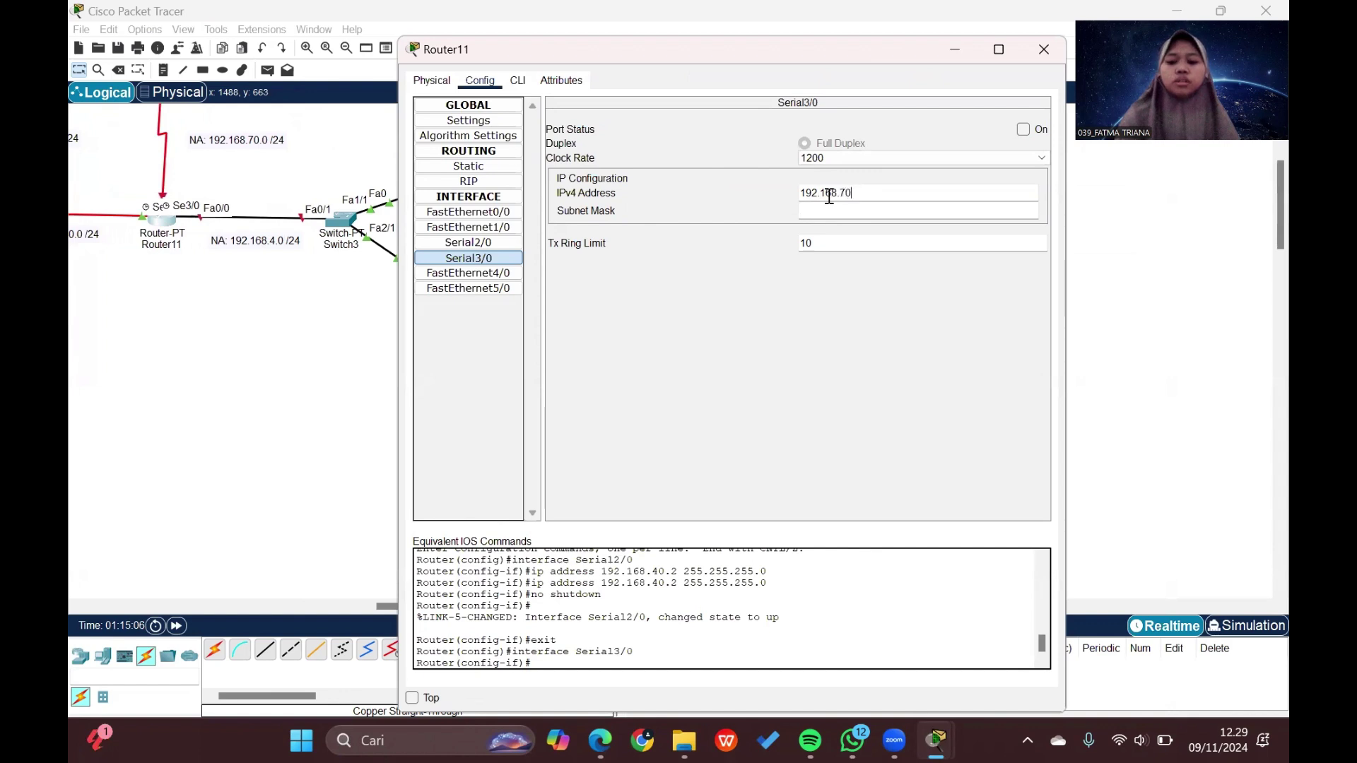
{"action": "left_click", "coordinate": [836, 209]}
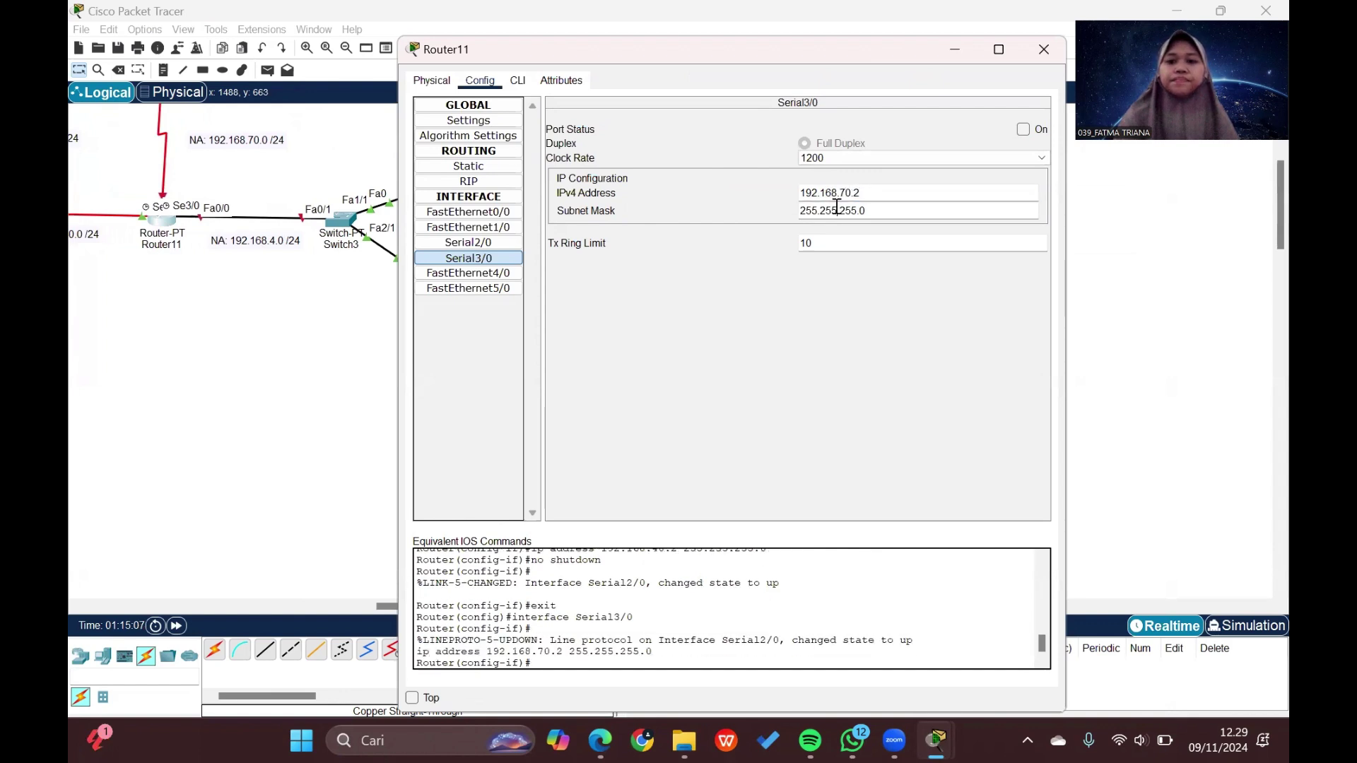
{"action": "left_click", "coordinate": [1023, 129]}
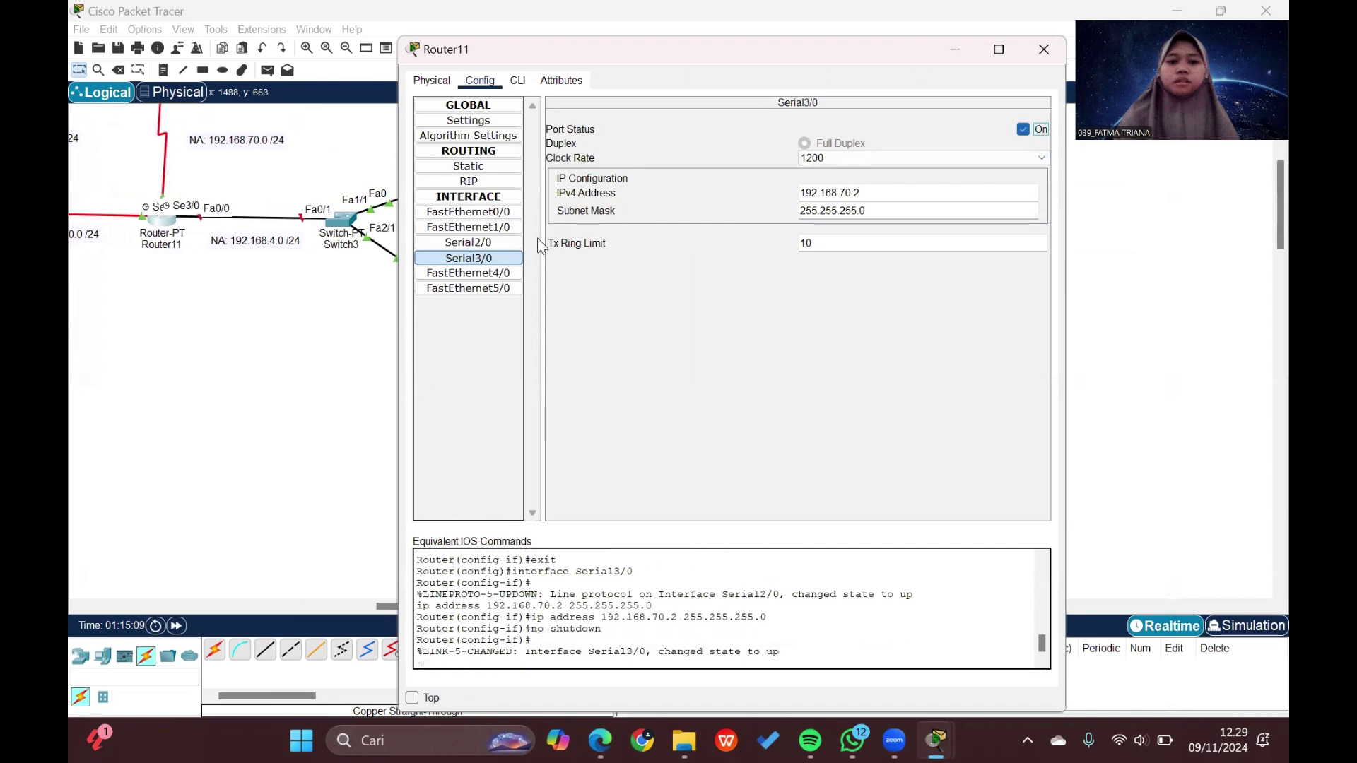
{"action": "left_click", "coordinate": [486, 258]}
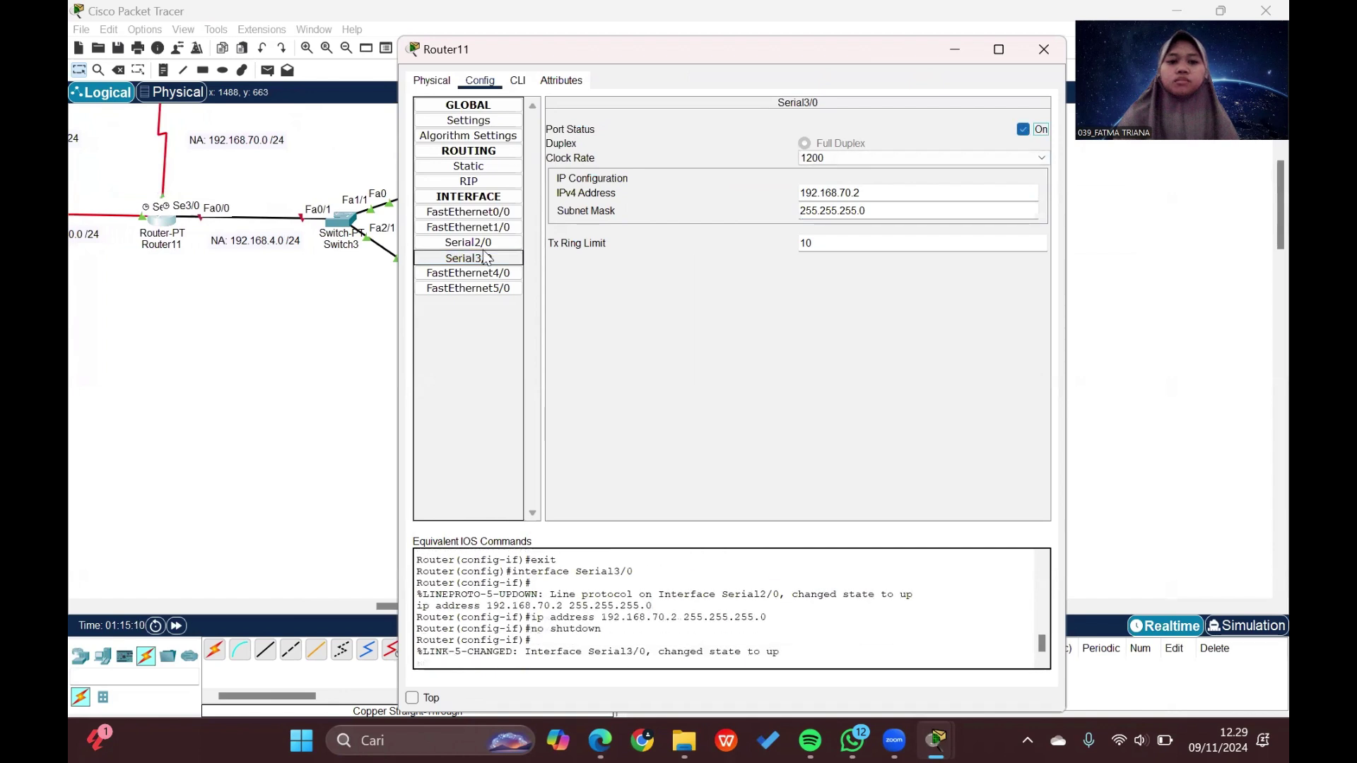
Step: Configure Router11's FastEthernet0/0 with 192.168.4.1 and mask 255.255.255.0, turn the port on, and close the router's window
{"action": "left_click", "coordinate": [489, 214]}
{"action": "left_click", "coordinate": [807, 208]}
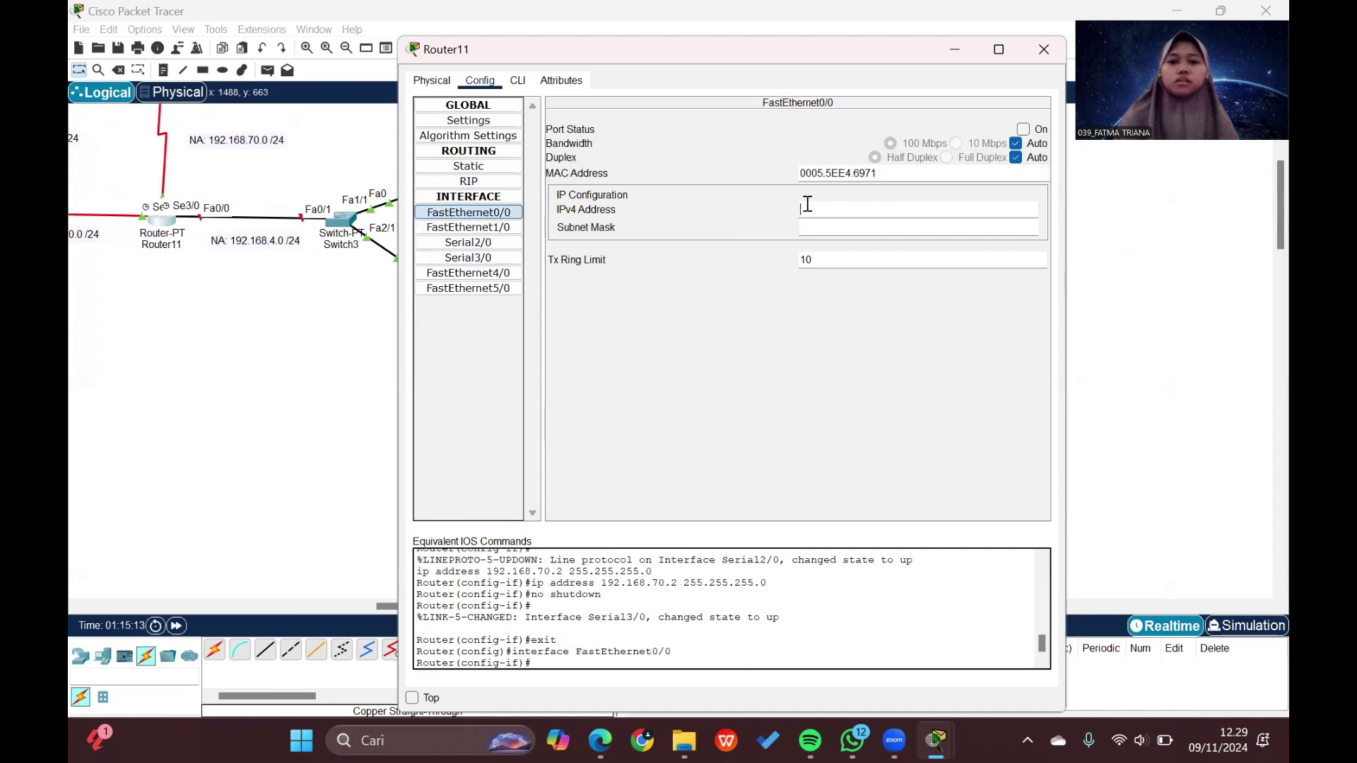
{"action": "type", "text": "192.168.4.1"}
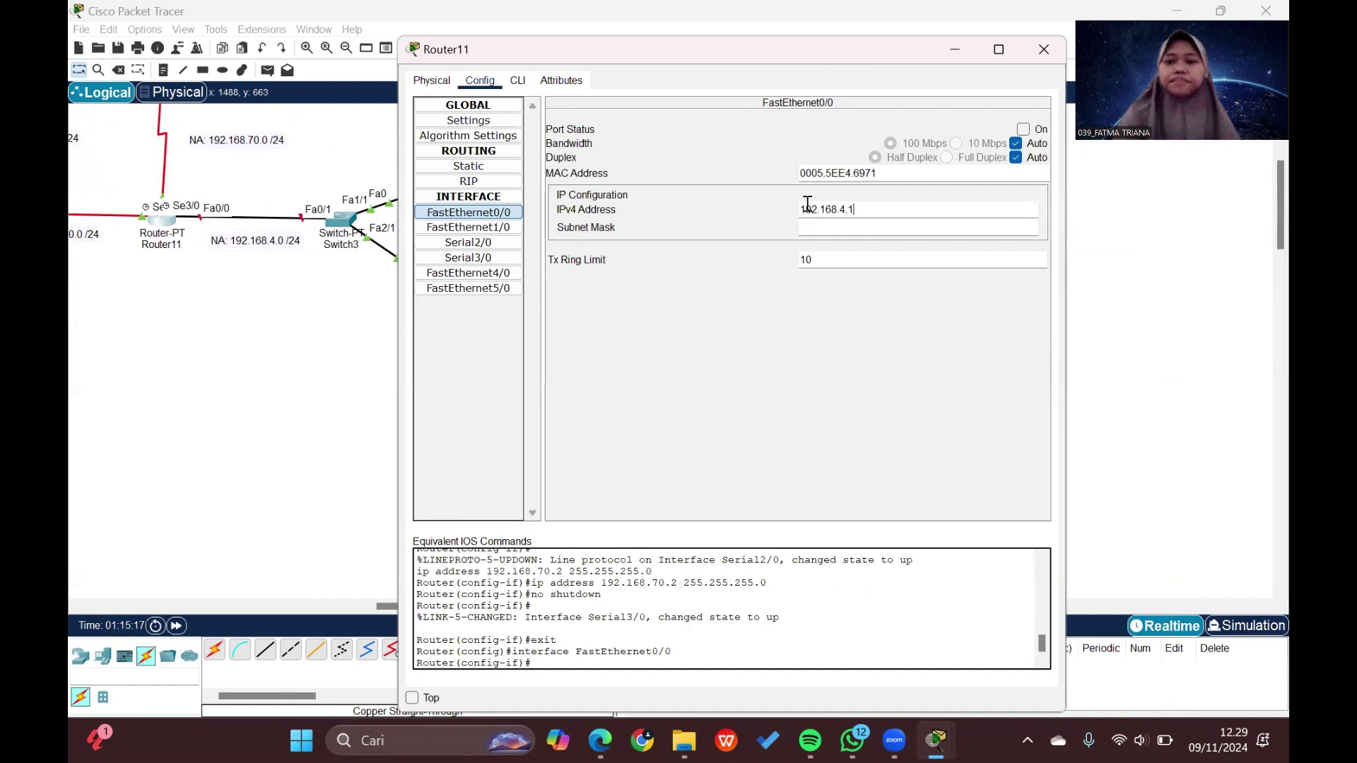
{"action": "left_click", "coordinate": [843, 227]}
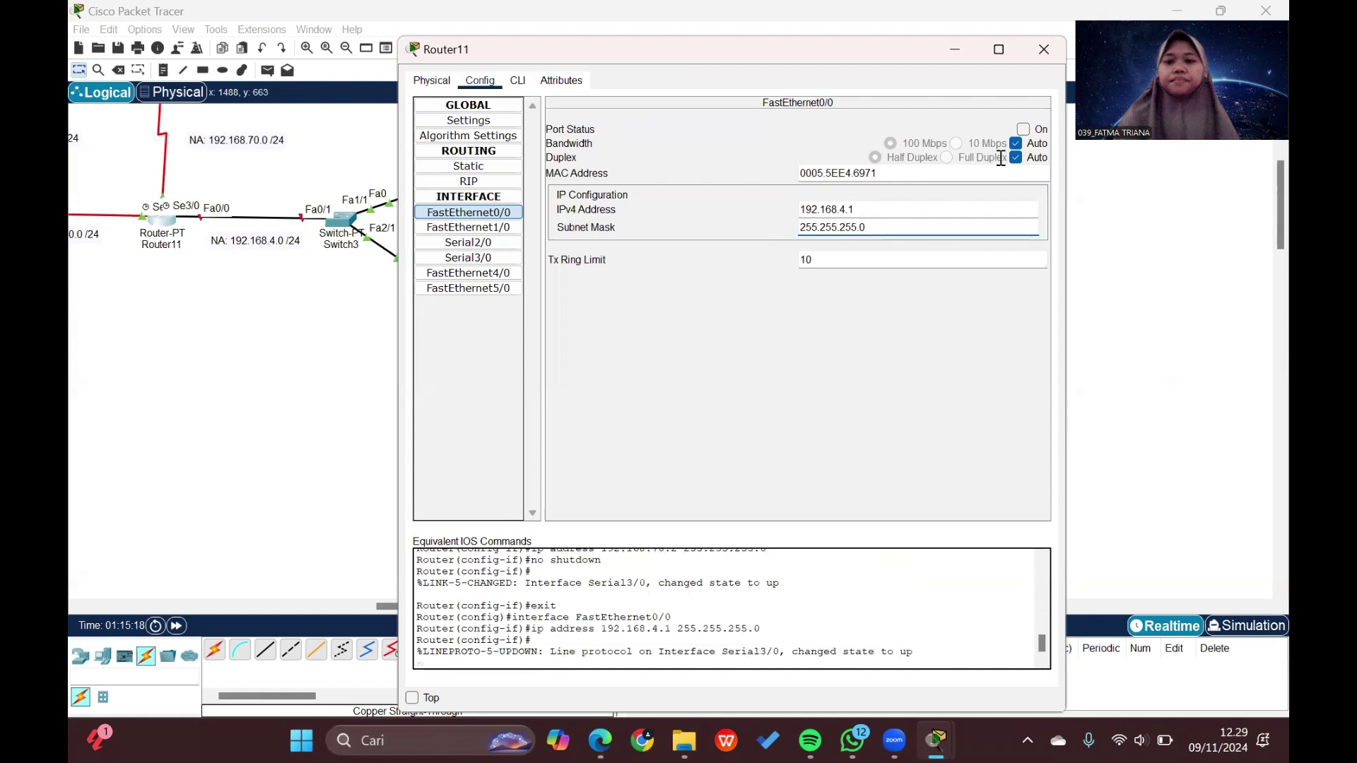
{"action": "left_click", "coordinate": [1030, 130]}
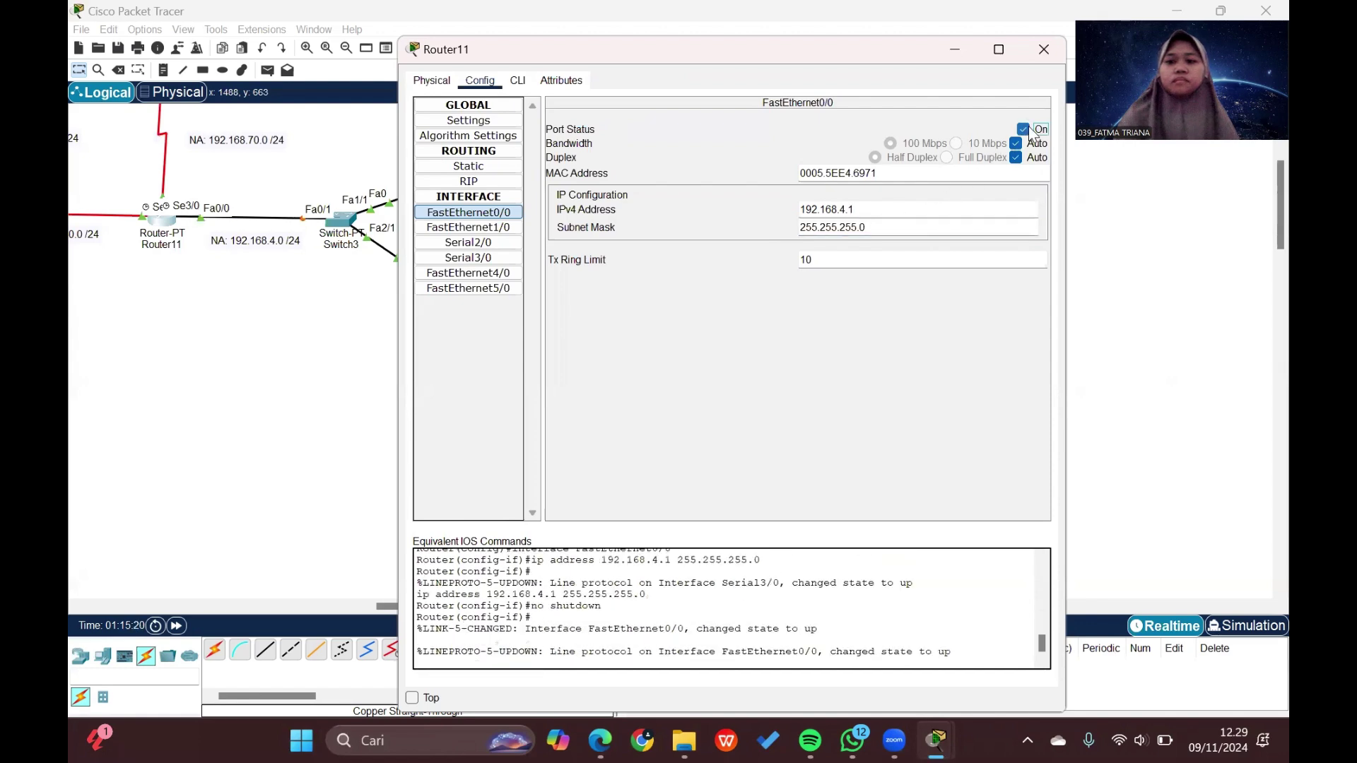
{"action": "left_click", "coordinate": [1046, 45]}
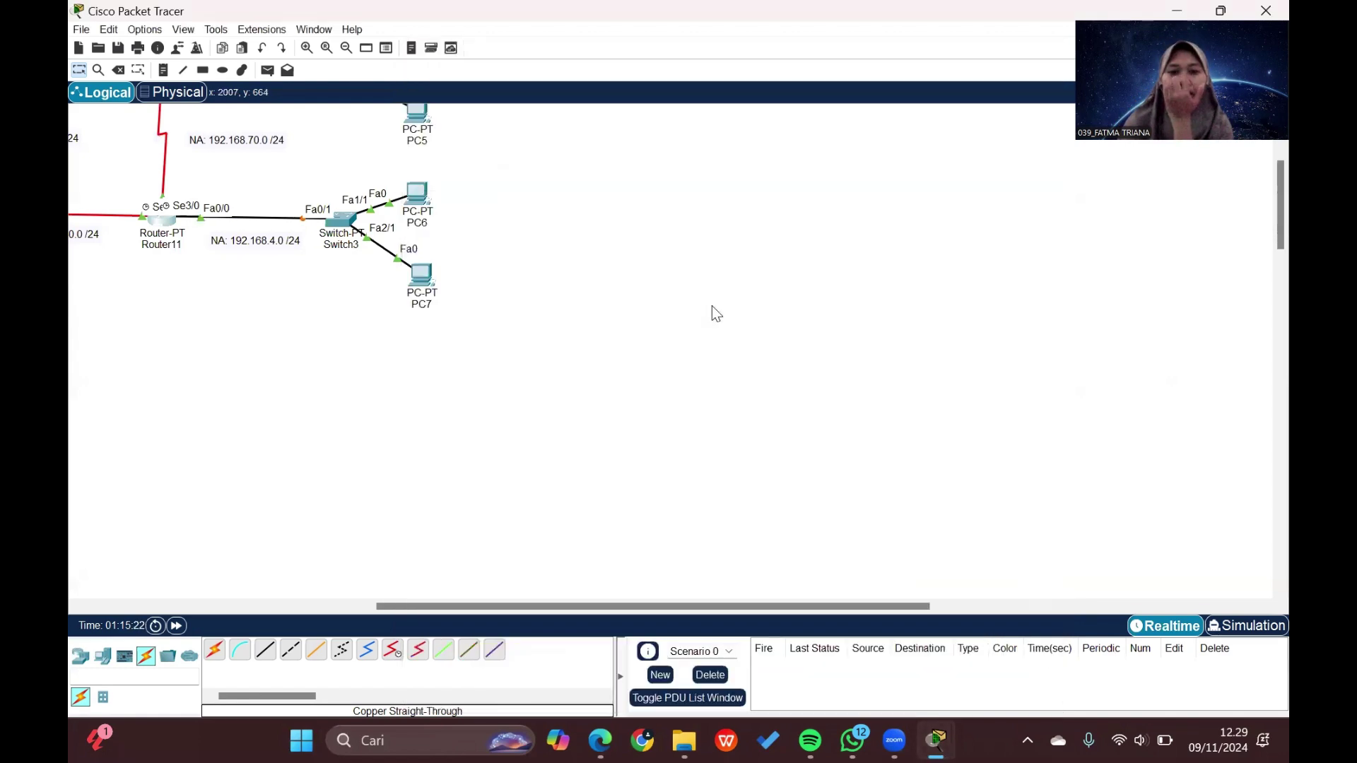
Step: Open PC0's IP configuration and set a static IPv4 address of 192.168.1.2 with subnet mask 255.255.255.0
{"action": "scroll", "coordinate": [711, 305], "scroll_direction": "left", "scroll_amount": 10}
{"action": "scroll", "coordinate": [711, 305], "scroll_direction": "up", "scroll_amount": 3}
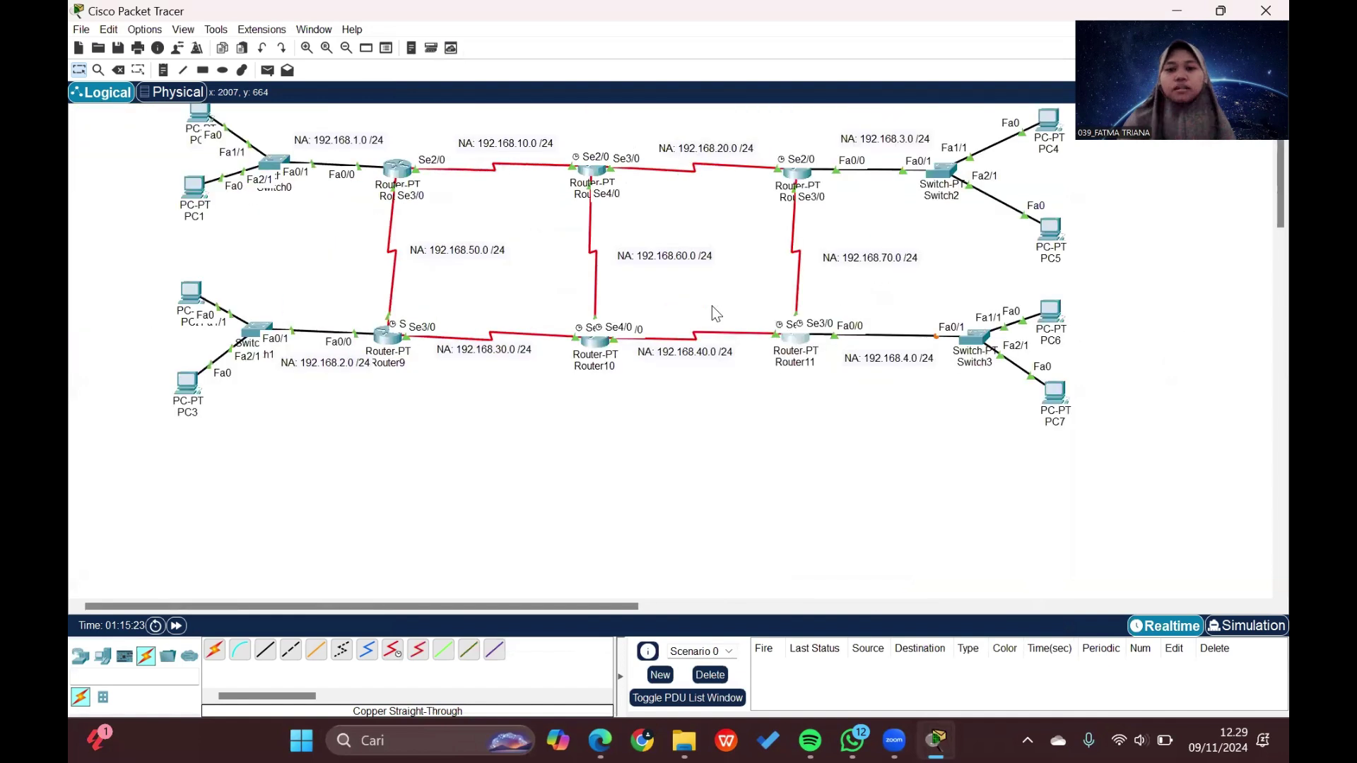
{"action": "scroll", "coordinate": [711, 305], "scroll_direction": "up", "scroll_amount": 2}
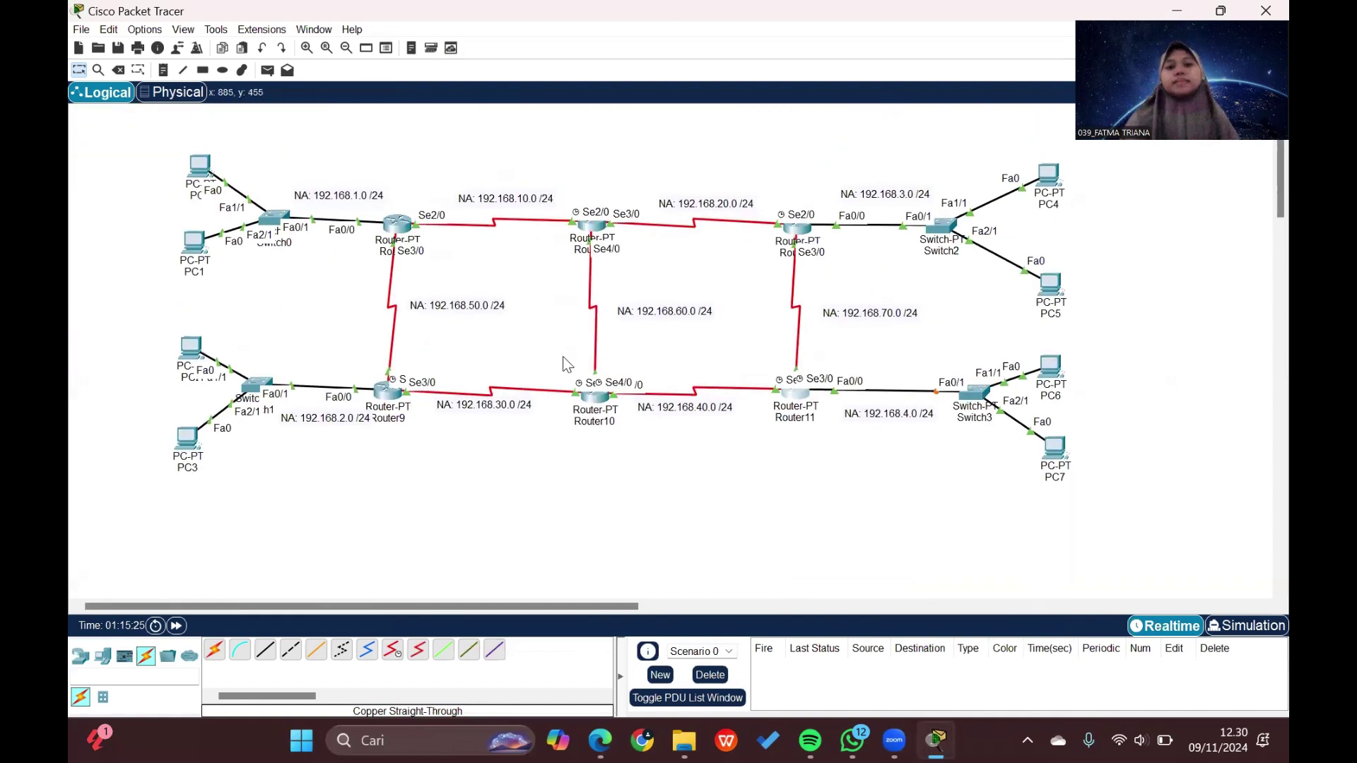
{"action": "scroll", "coordinate": [459, 304], "scroll_direction": "down", "scroll_amount": 1}
{"action": "scroll", "coordinate": [463, 322], "scroll_direction": "up", "scroll_amount": 2}
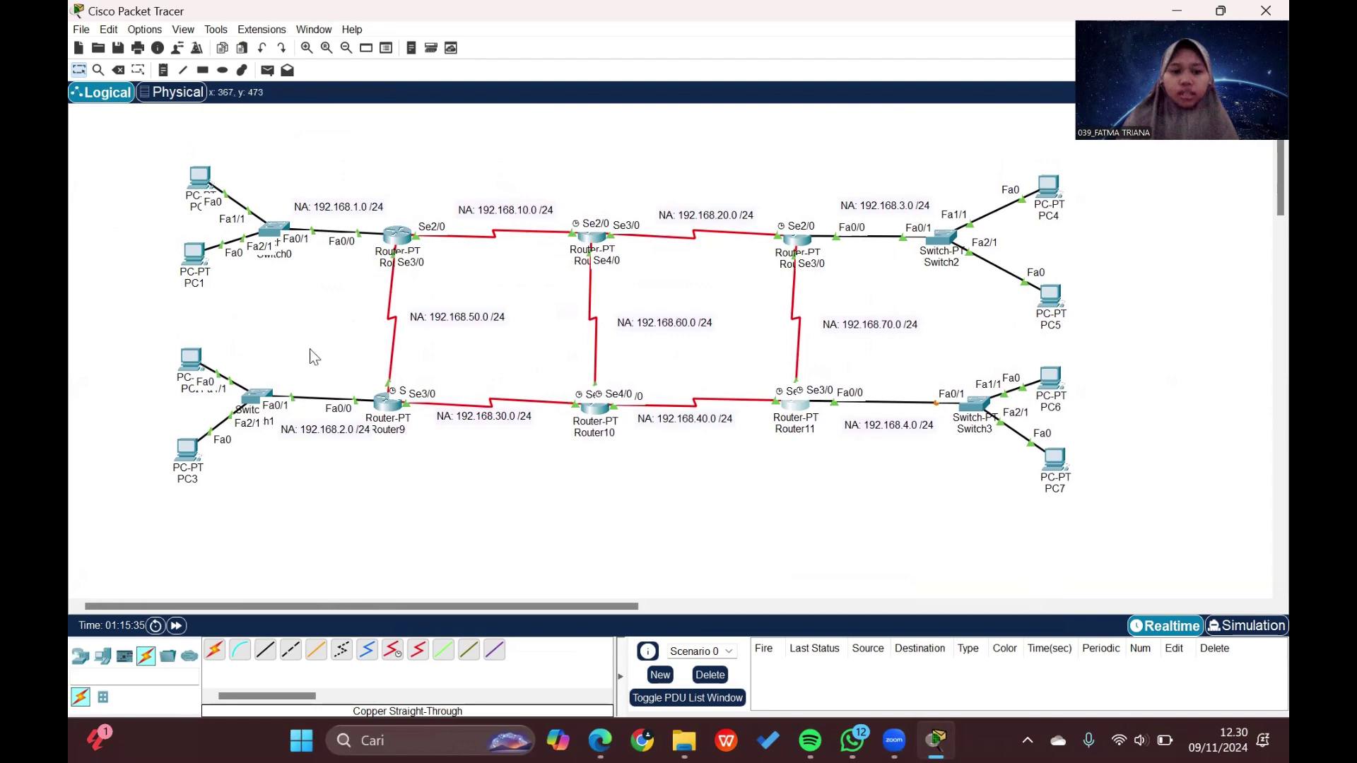
{"action": "left_click", "coordinate": [200, 181]}
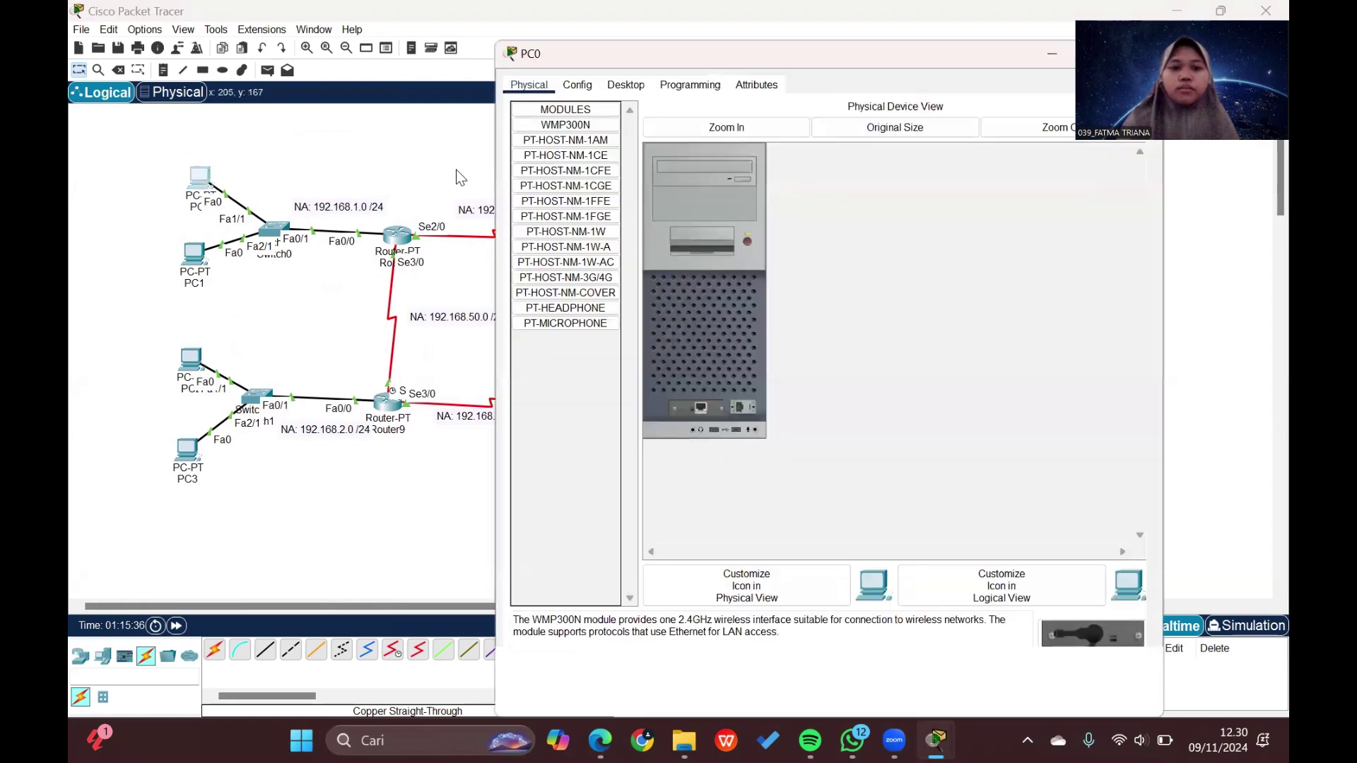
{"action": "left_click", "coordinate": [629, 85]}
{"action": "left_click", "coordinate": [587, 134]}
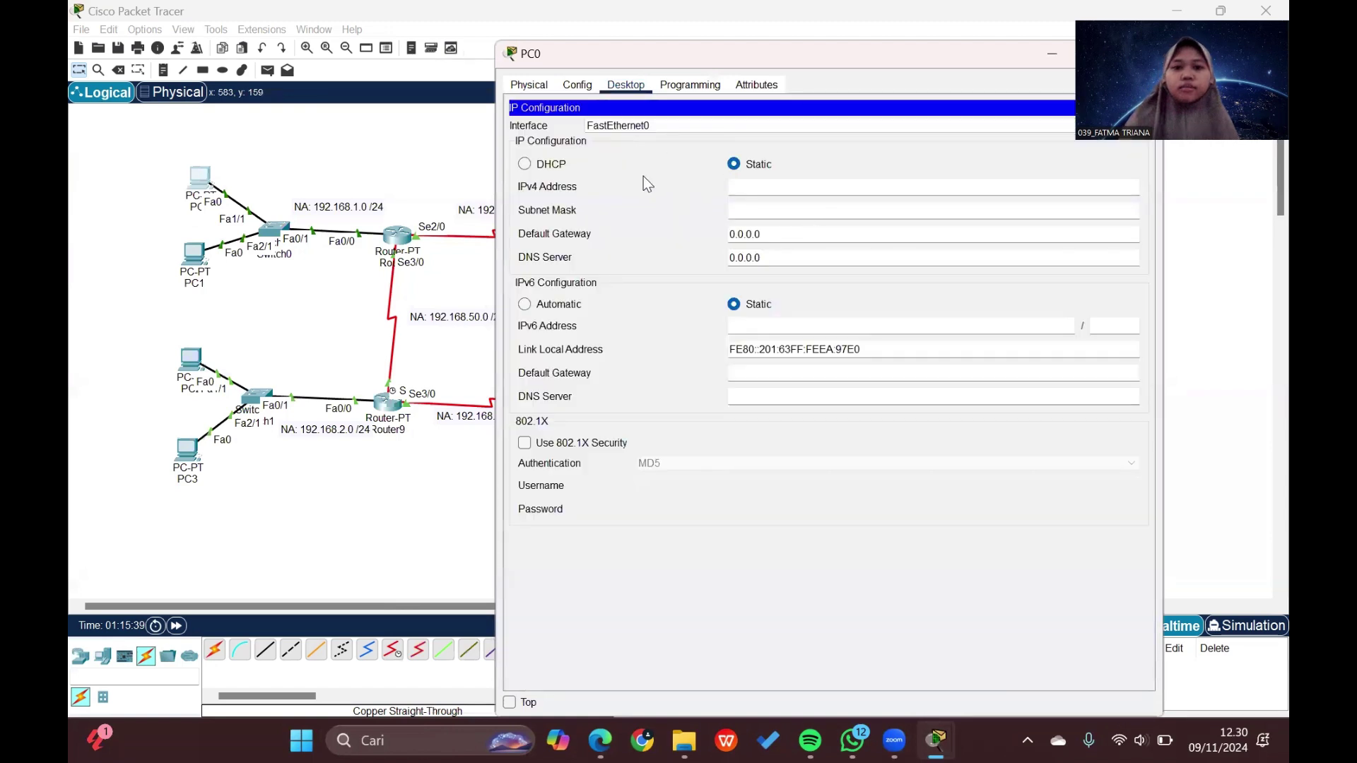
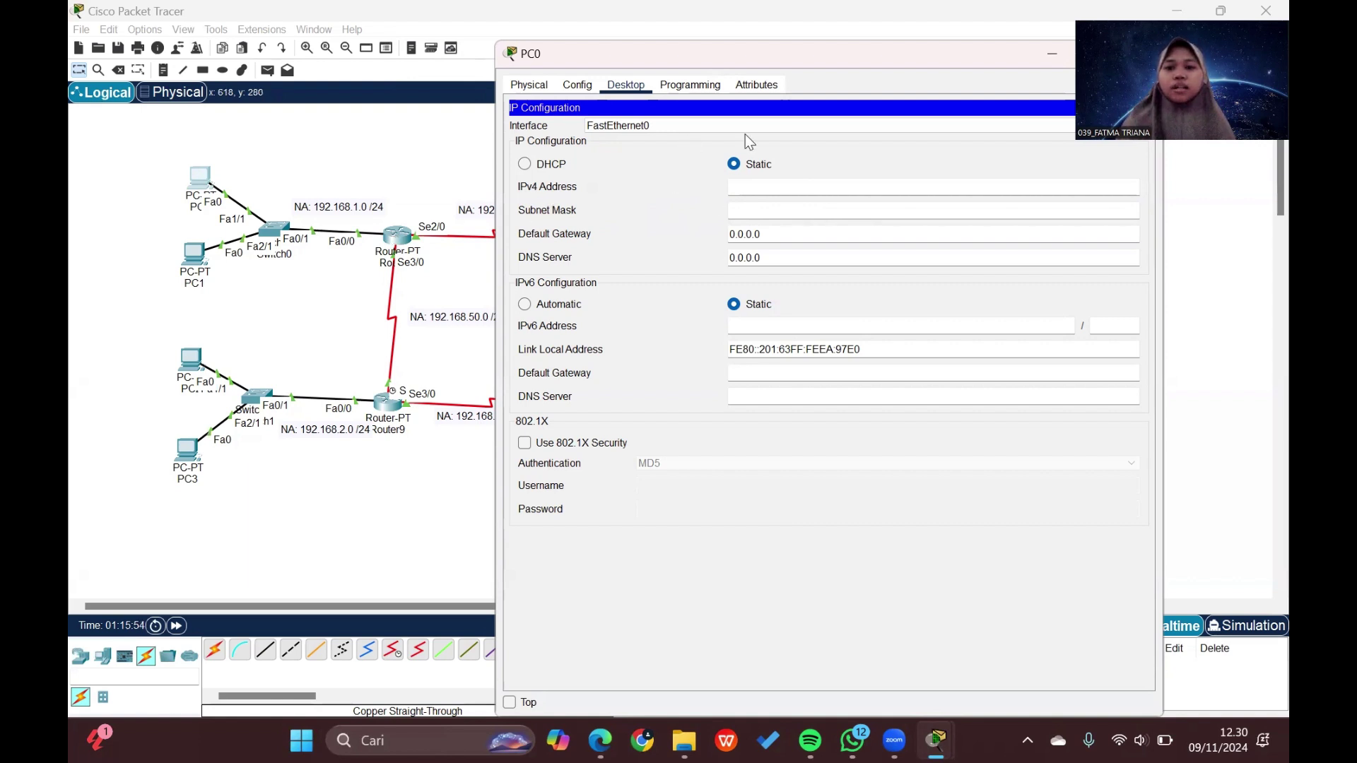
{"action": "left_click", "coordinate": [769, 182]}
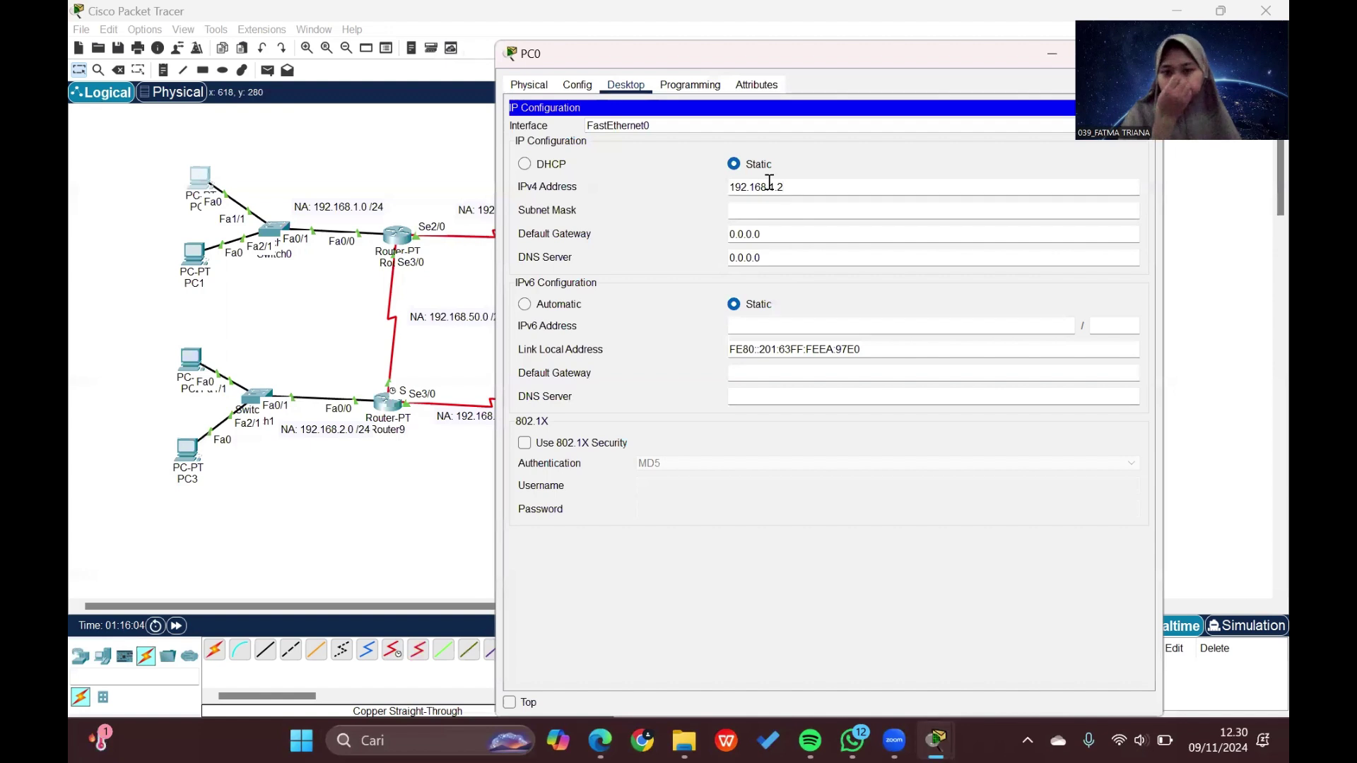
{"action": "left_click", "coordinate": [792, 210]}
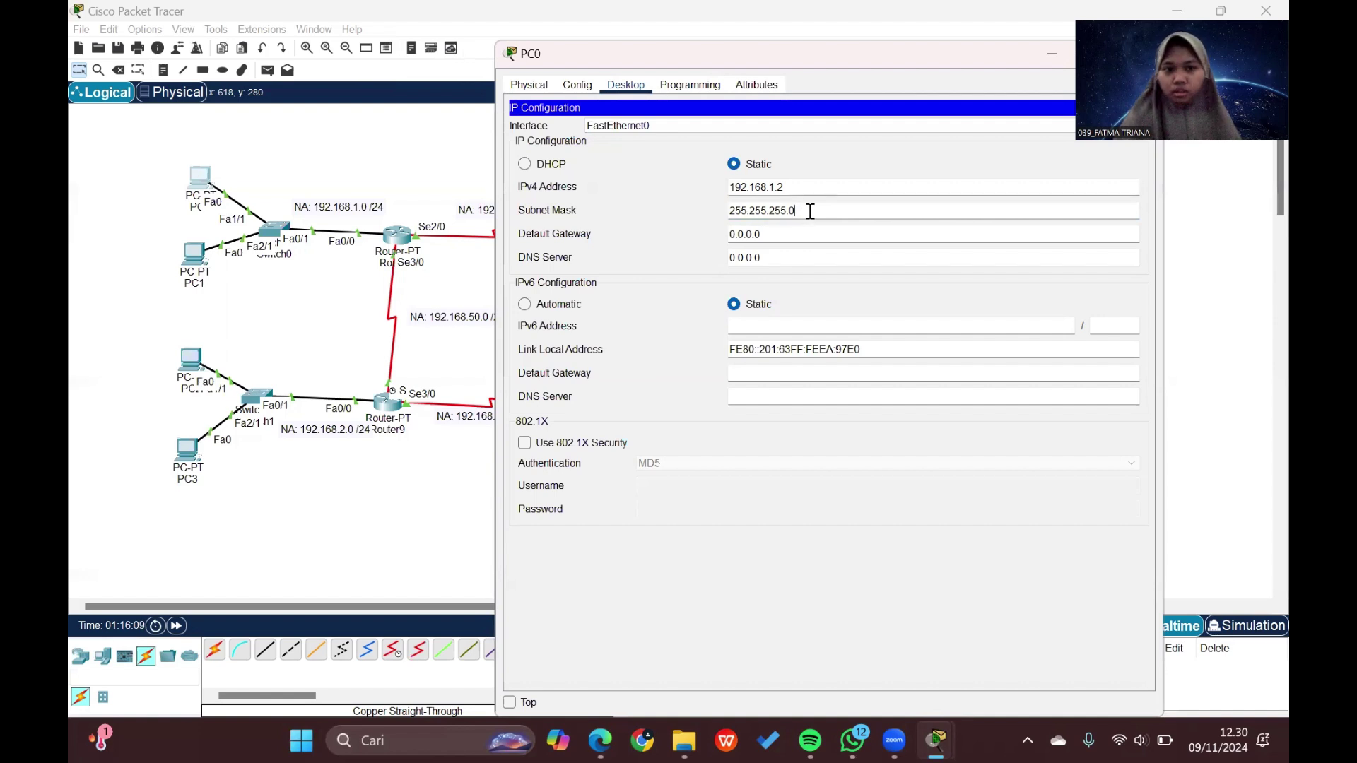
Step: Set PC0's IPv4 default gateway to 192.168.1.1 and close the PC's window
{"action": "left_click_drag", "start_coordinate": [783, 236], "coordinate": [734, 236]}
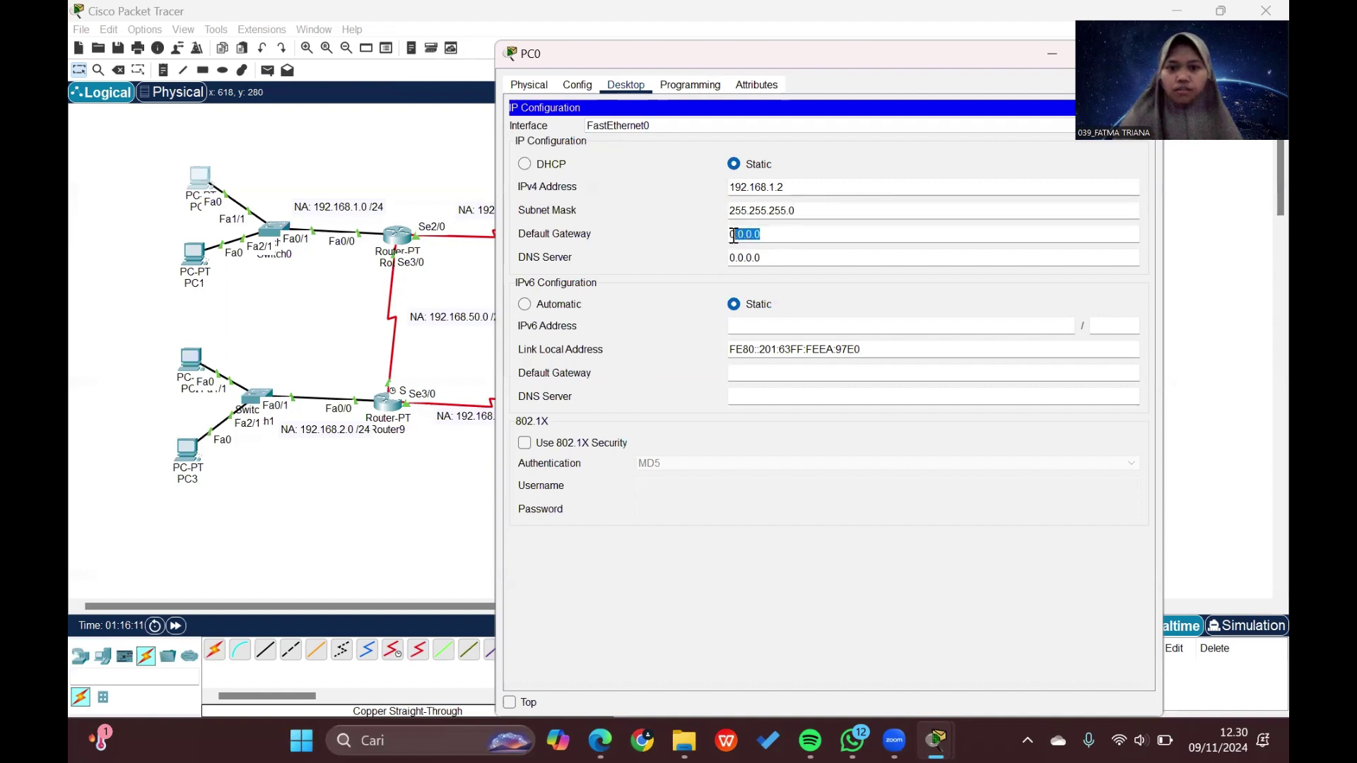
{"action": "key", "text": "BackSpace"}
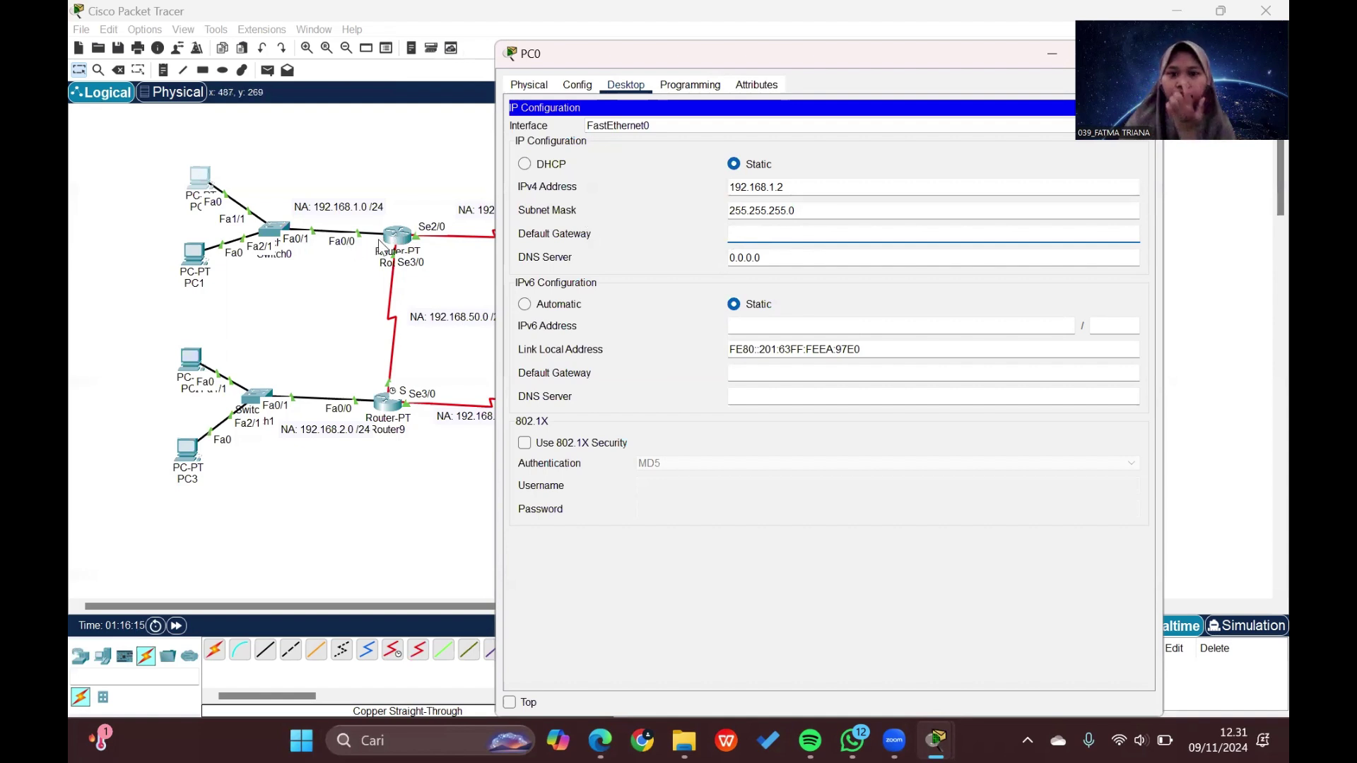
{"action": "left_click", "coordinate": [803, 246]}
{"action": "type", "text": "19"}
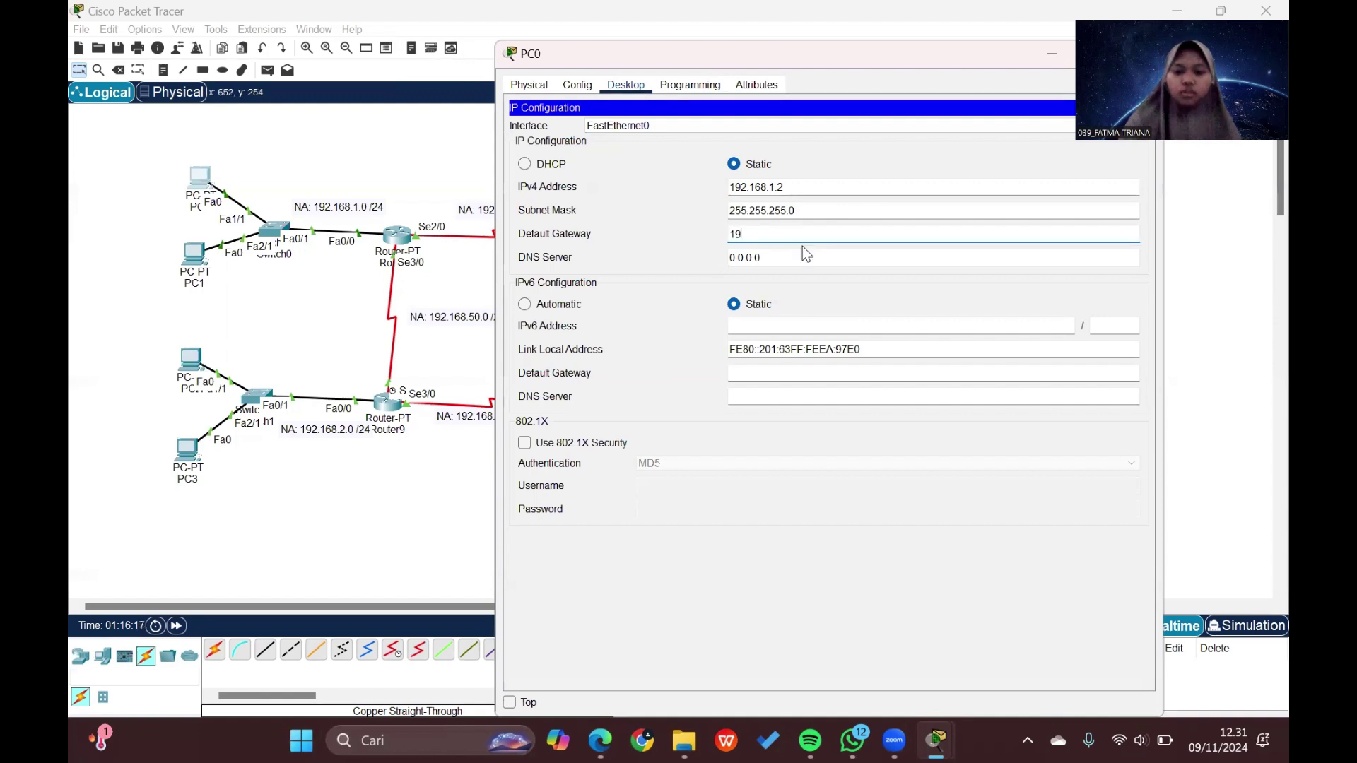
{"action": "type", "text": "2.168"}
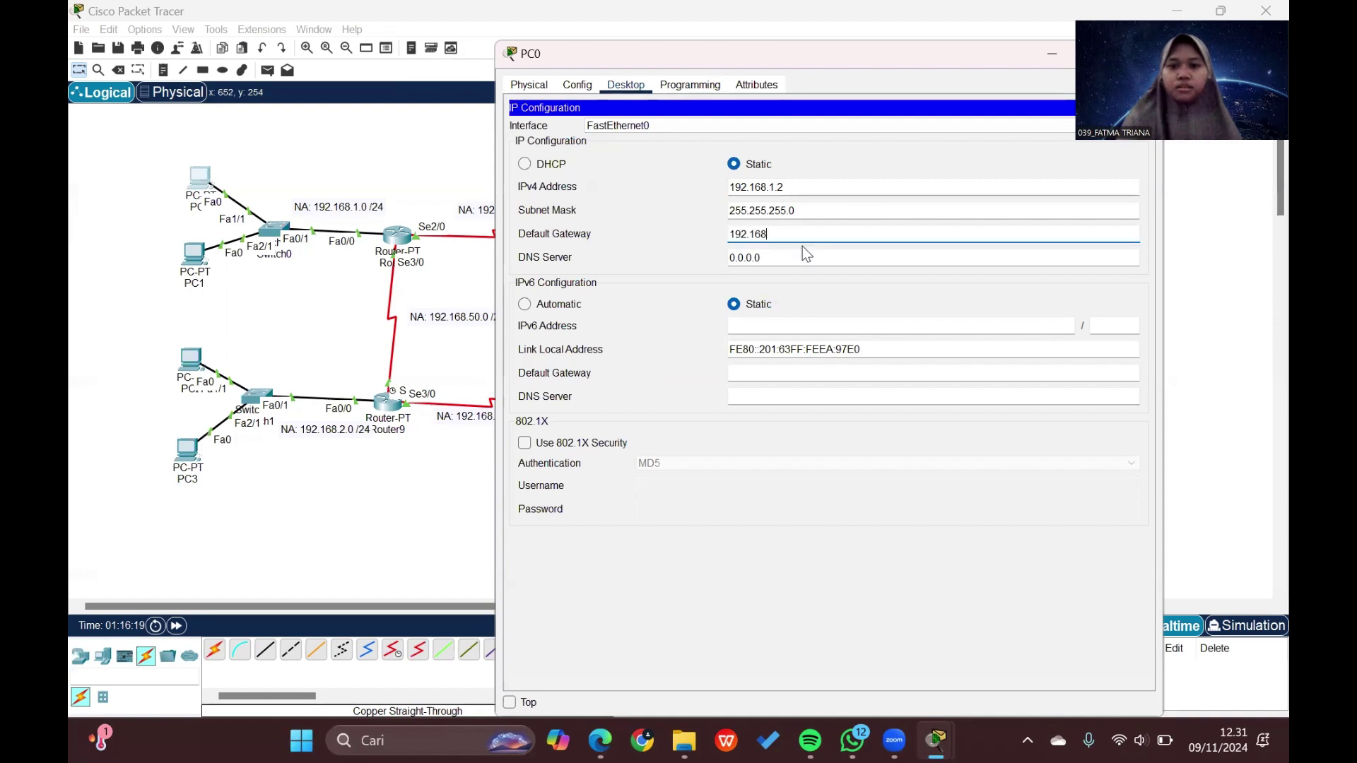
{"action": "type", "text": ".1.1"}
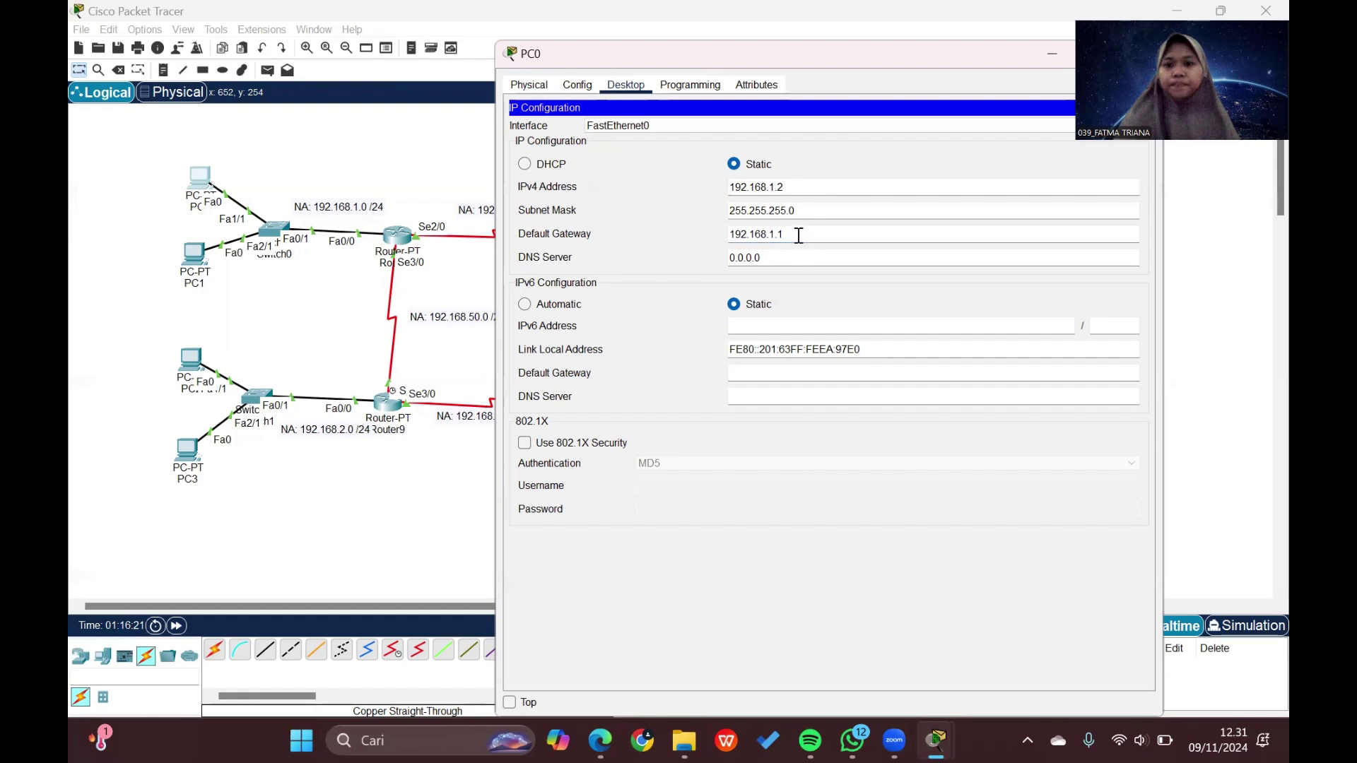
{"action": "left_click", "coordinate": [855, 56]}
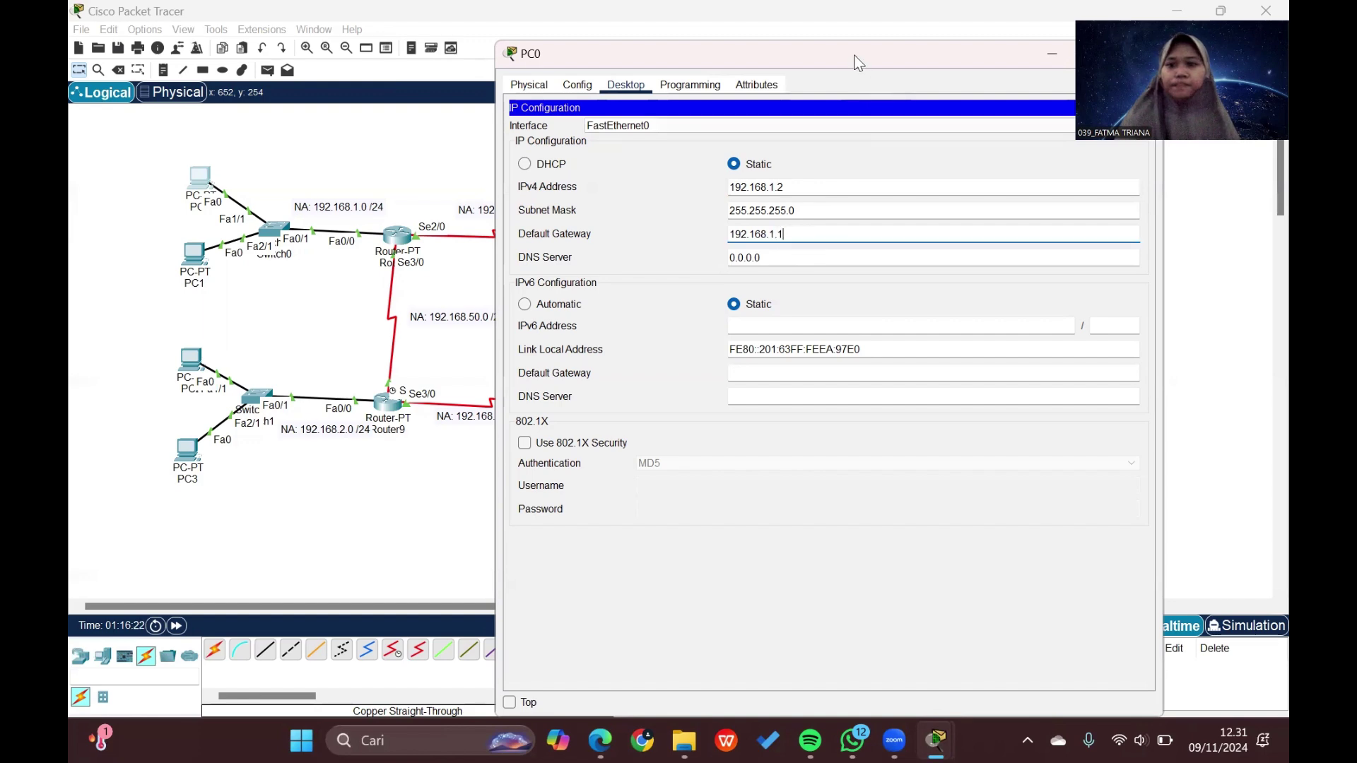
{"action": "left_click_drag", "start_coordinate": [875, 67], "coordinate": [772, 66]}
{"action": "left_click", "coordinate": [1036, 46]}
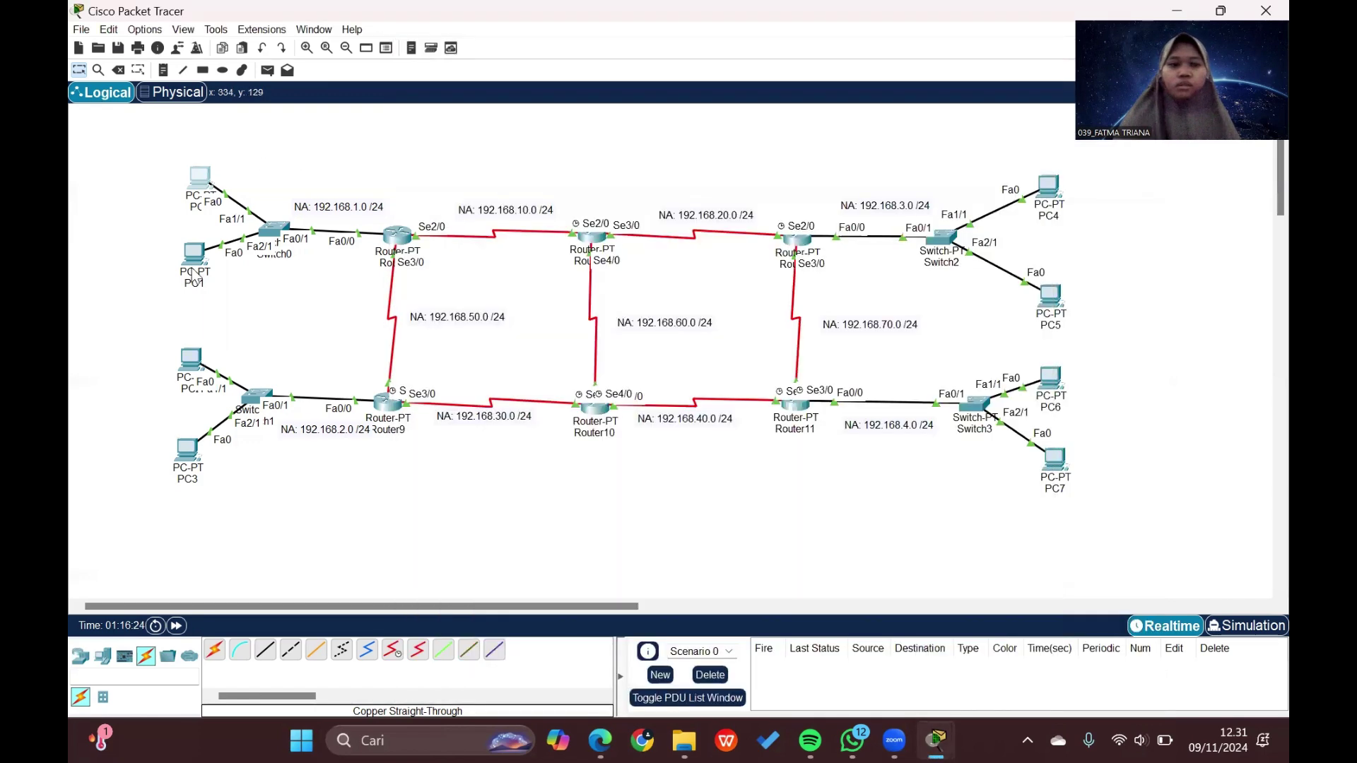
Step: Open PC1's IP configuration and assign IPv4 address 192.168.1.3 with subnet mask 255.255.255.0
{"action": "left_click", "coordinate": [193, 276]}
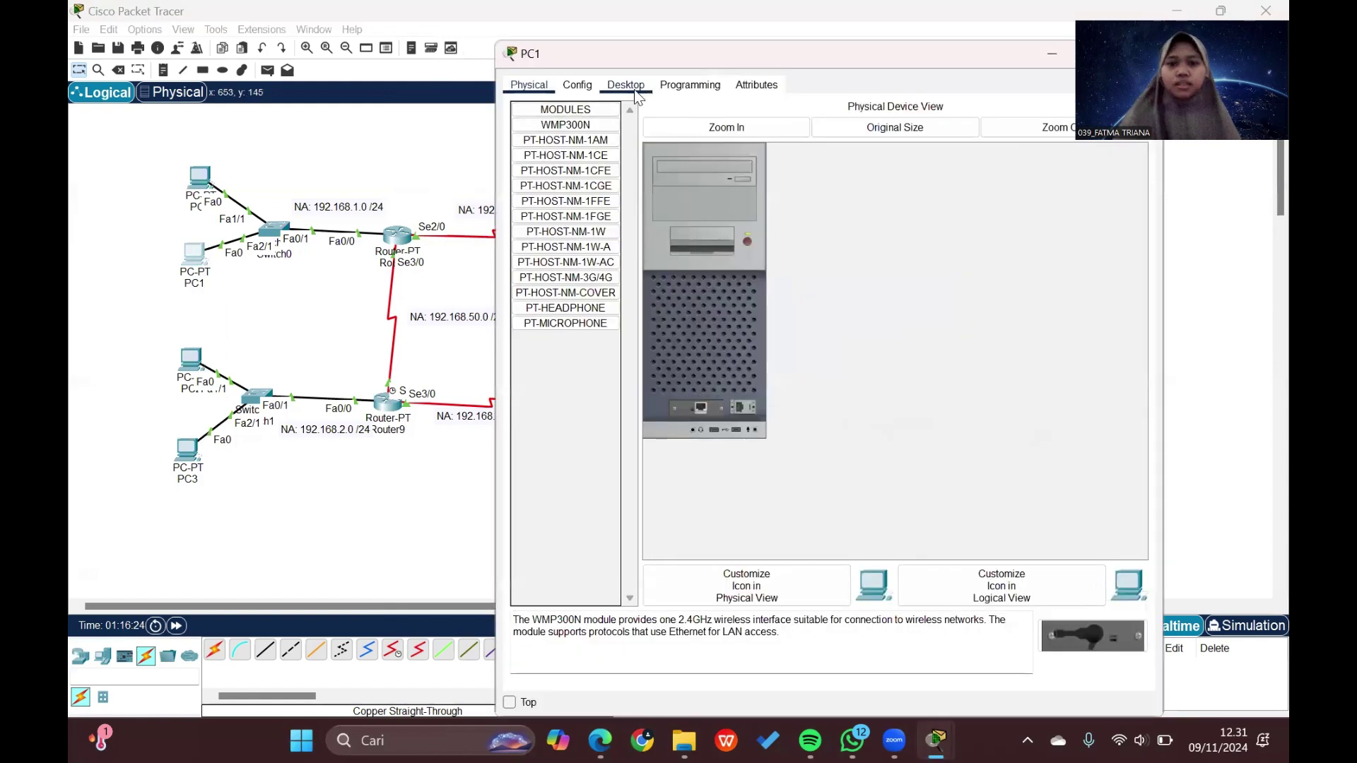
{"action": "left_click", "coordinate": [631, 85]}
{"action": "left_click", "coordinate": [563, 165]}
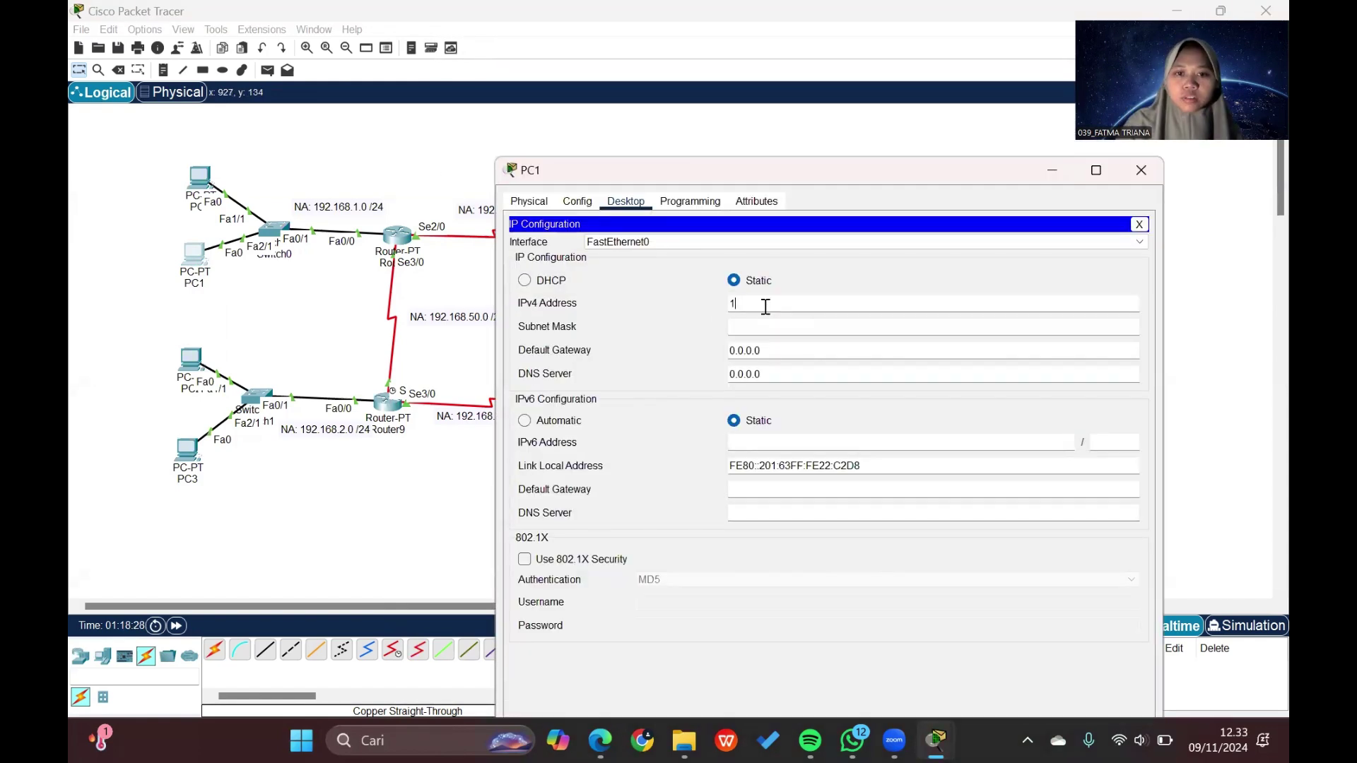
{"action": "type", "text": "92.168.1.3"}
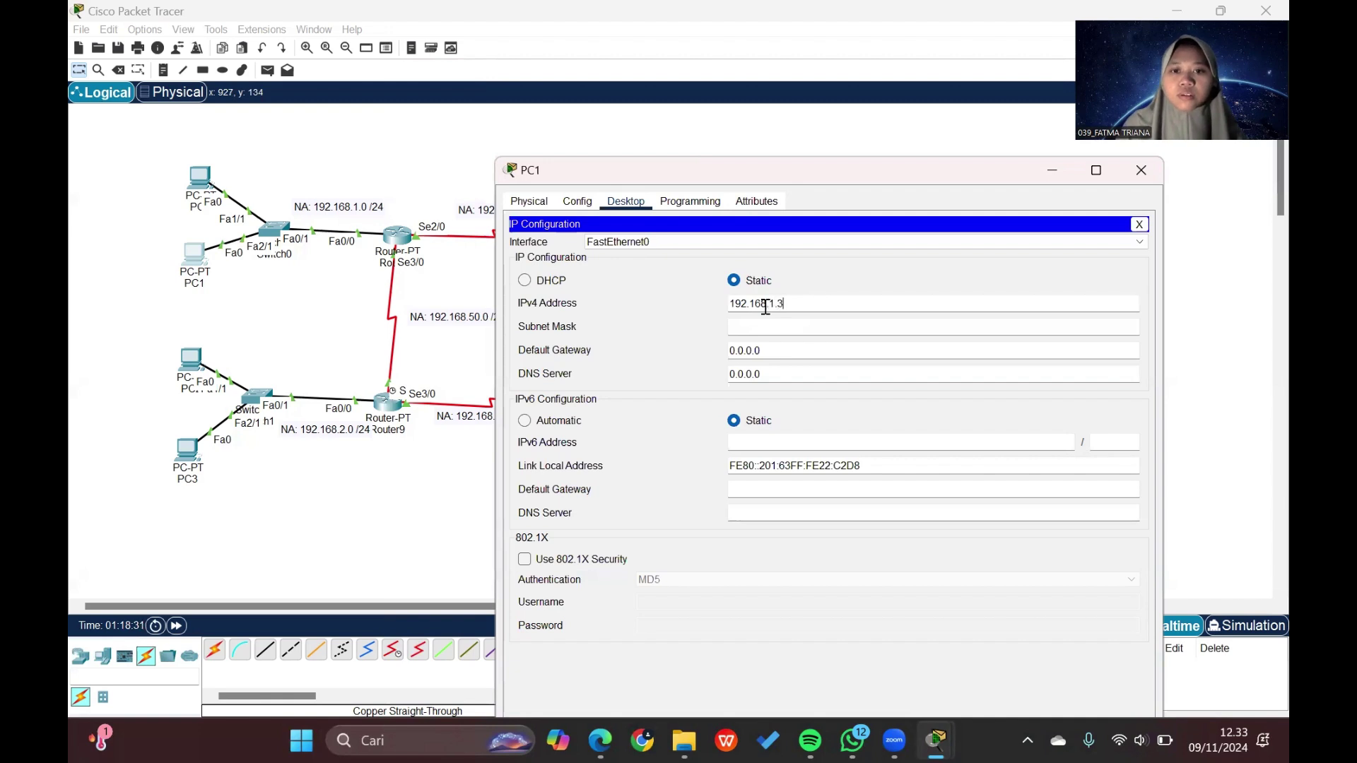
{"action": "left_click", "coordinate": [794, 329]}
Step: Replace PC1's IPv4 default gateway with 192.168.1.1 and close its window
{"action": "left_click", "coordinate": [769, 357]}
{"action": "left_click_drag", "start_coordinate": [770, 357], "coordinate": [715, 354]}
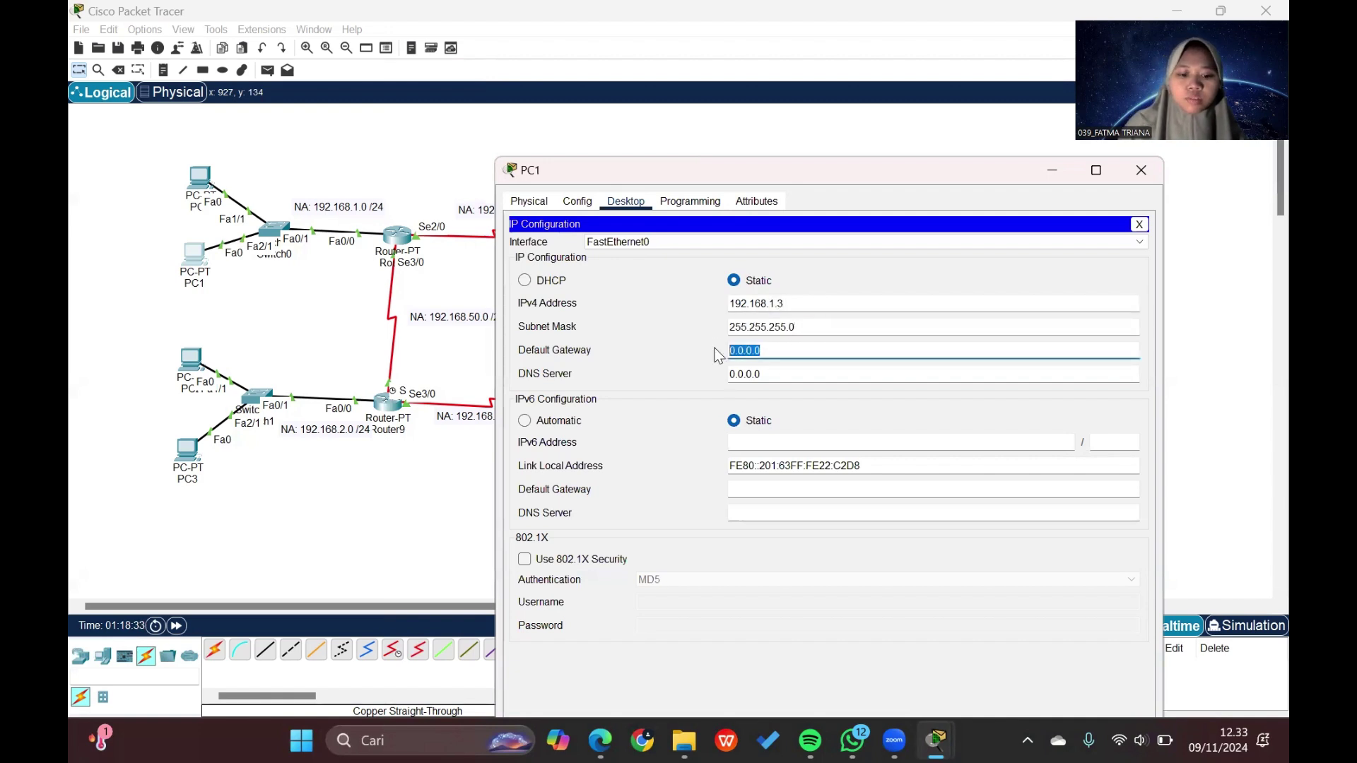
{"action": "type", "text": "192.168.1.1"}
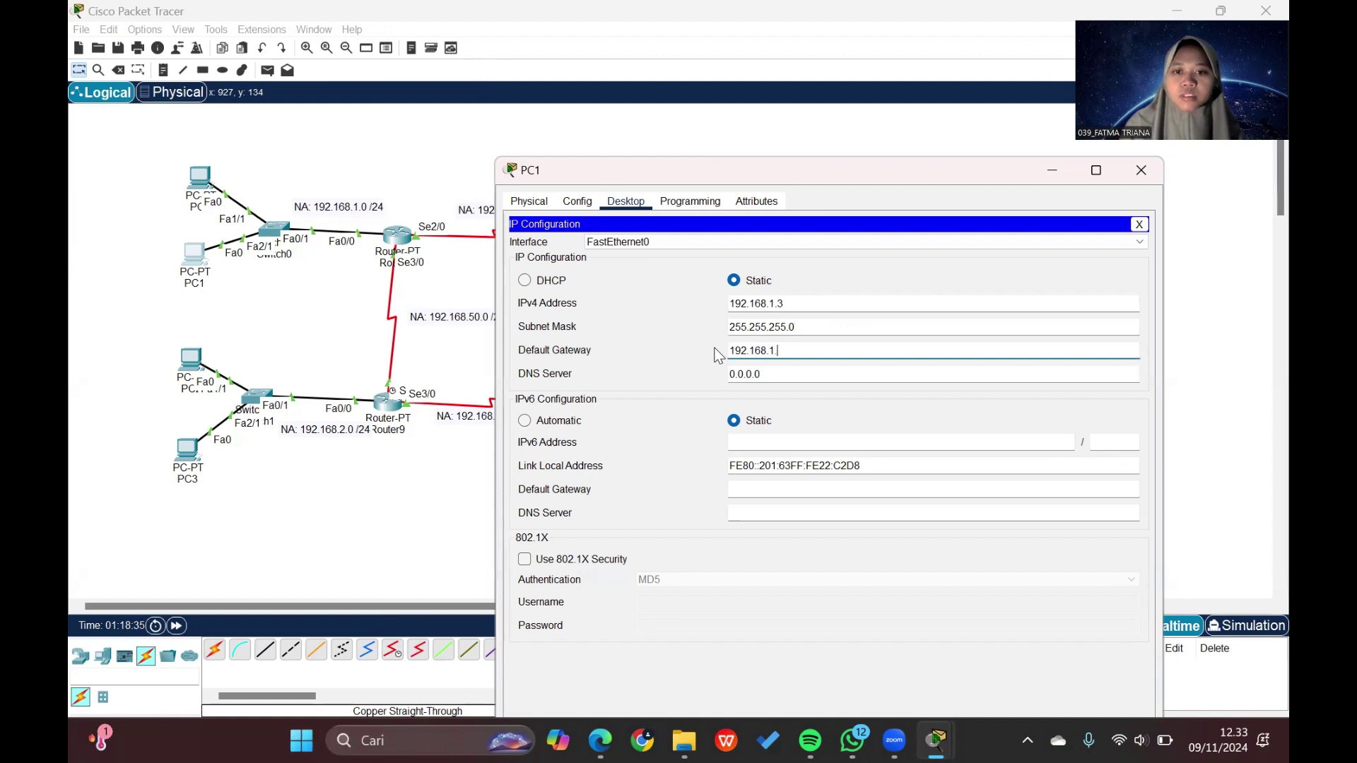
{"action": "left_click", "coordinate": [1136, 182]}
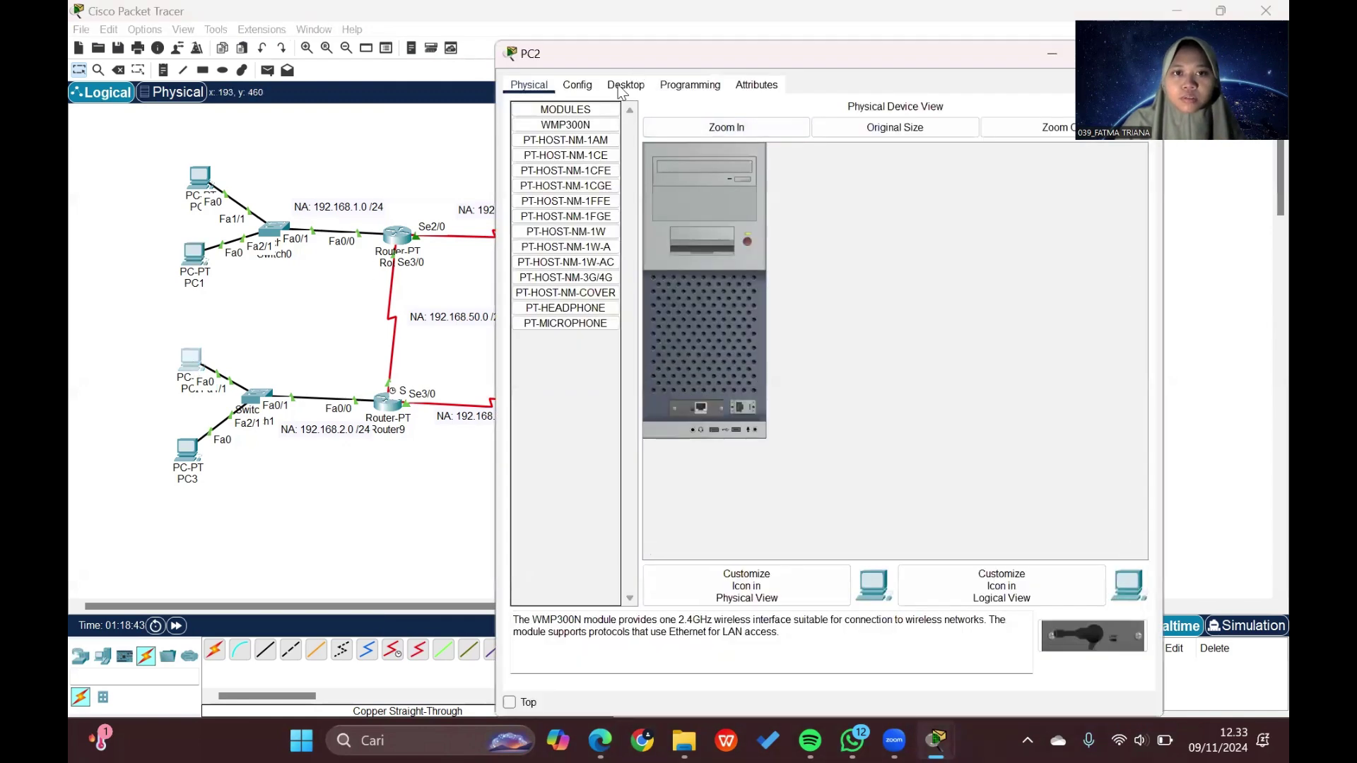
Step: Open PC2's IP configuration and assign IPv4 address 192.168.2.2 with subnet mask 255.255.255.0
{"action": "left_click", "coordinate": [625, 85]}
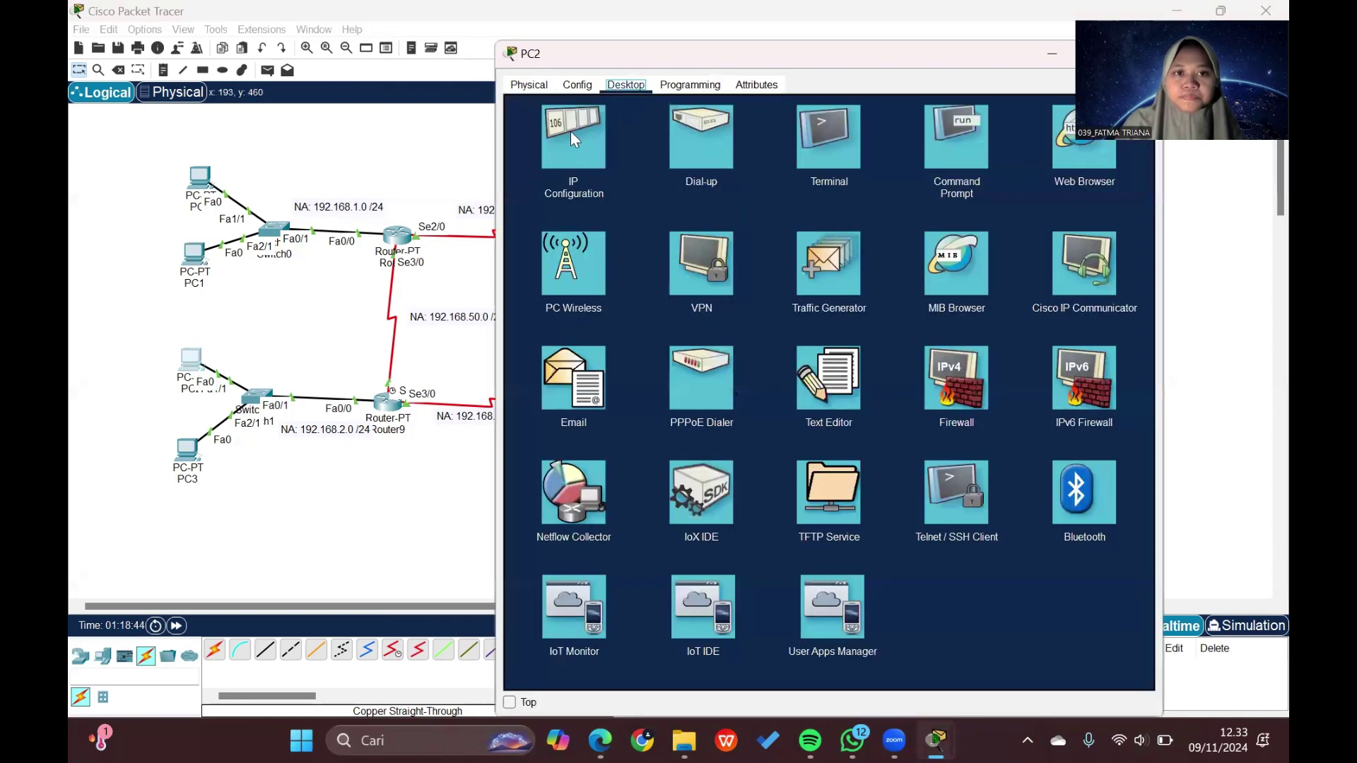
{"action": "left_click", "coordinate": [571, 134]}
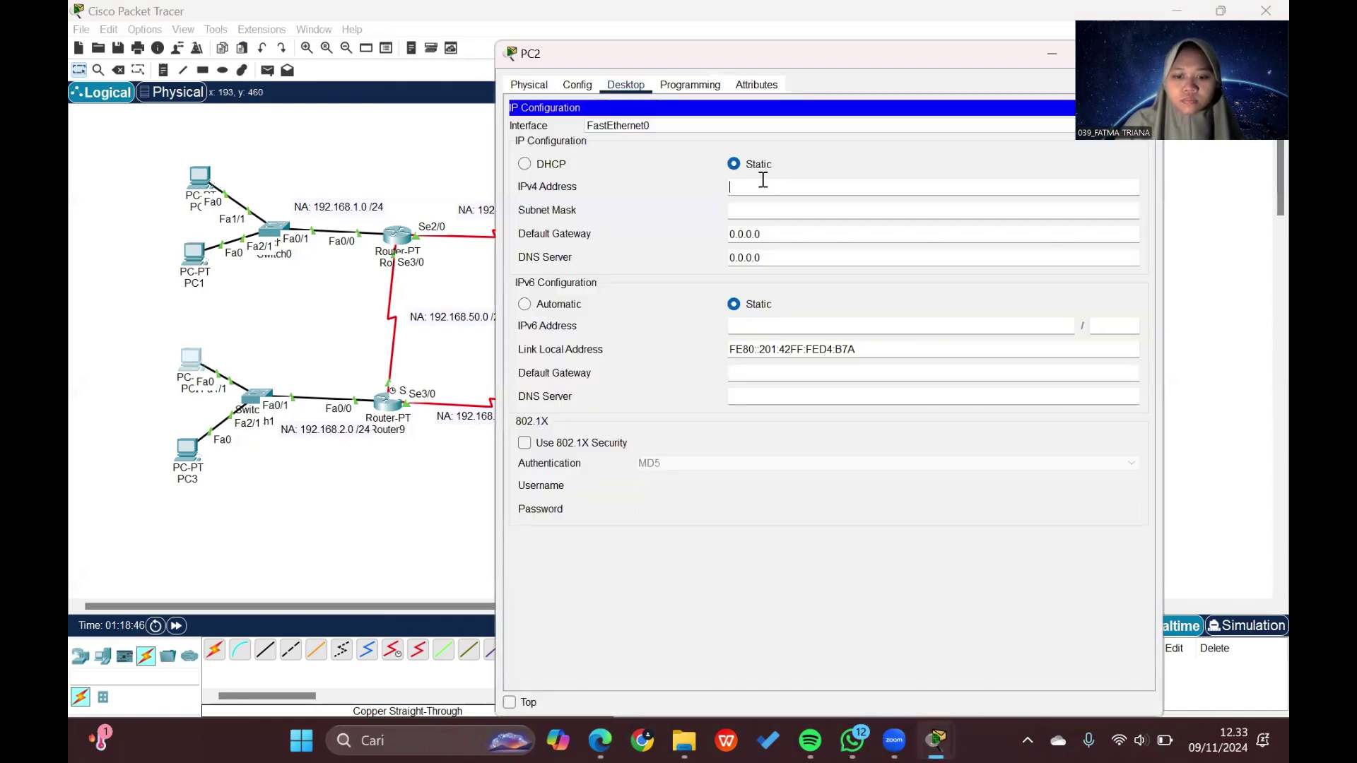
{"action": "type", "text": "192.168"}
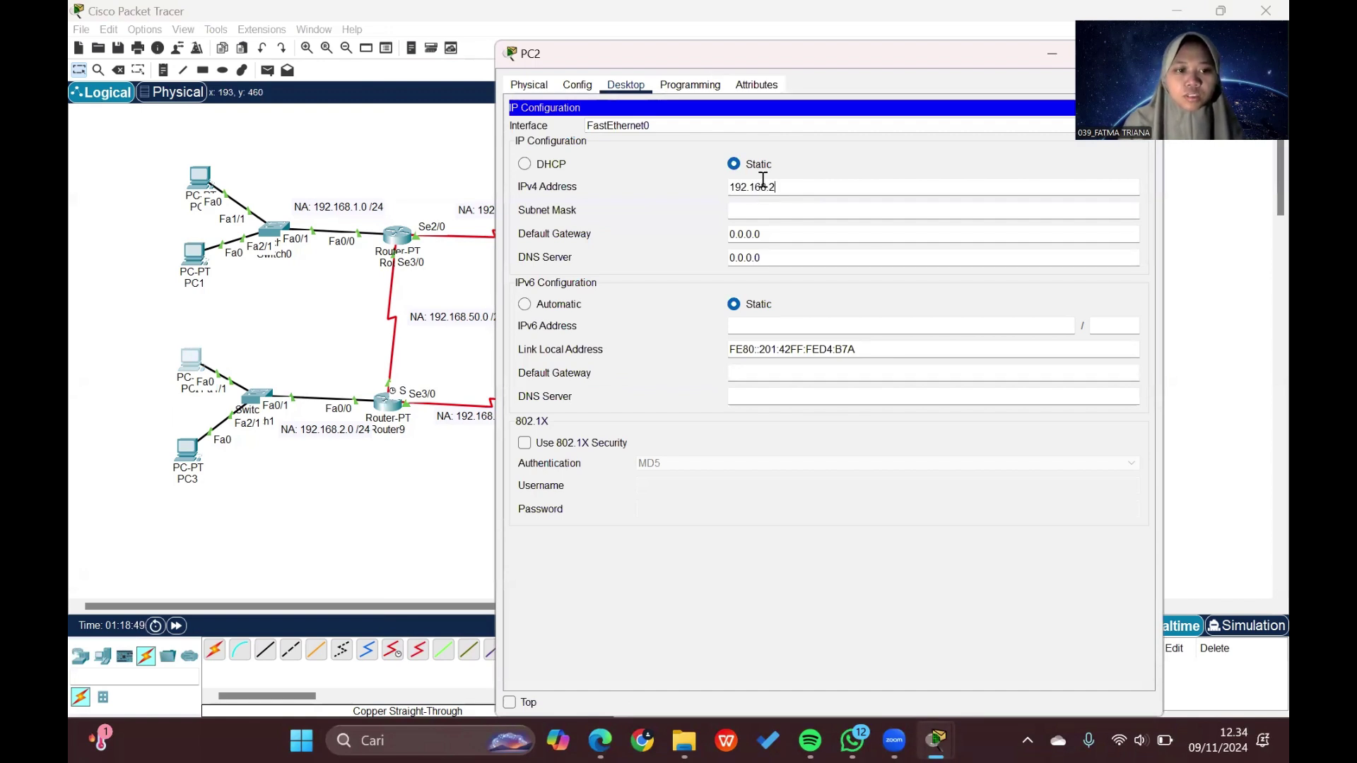
{"action": "type", "text": ".2"}
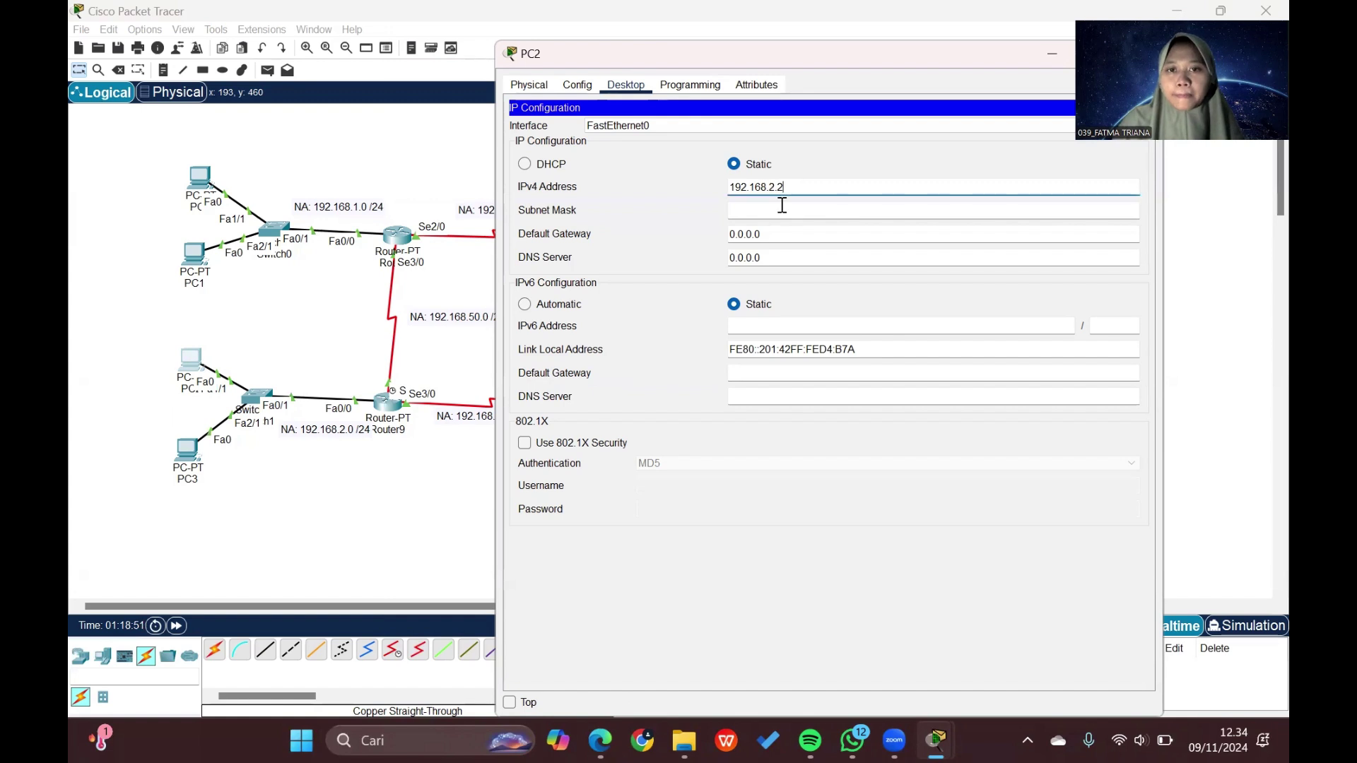
{"action": "left_click", "coordinate": [781, 210]}
Step: Set PC2's IPv4 default gateway to 192.168.2.1 and close the PC's window
{"action": "key", "text": "Tab"}
{"action": "type", "text": "1"}
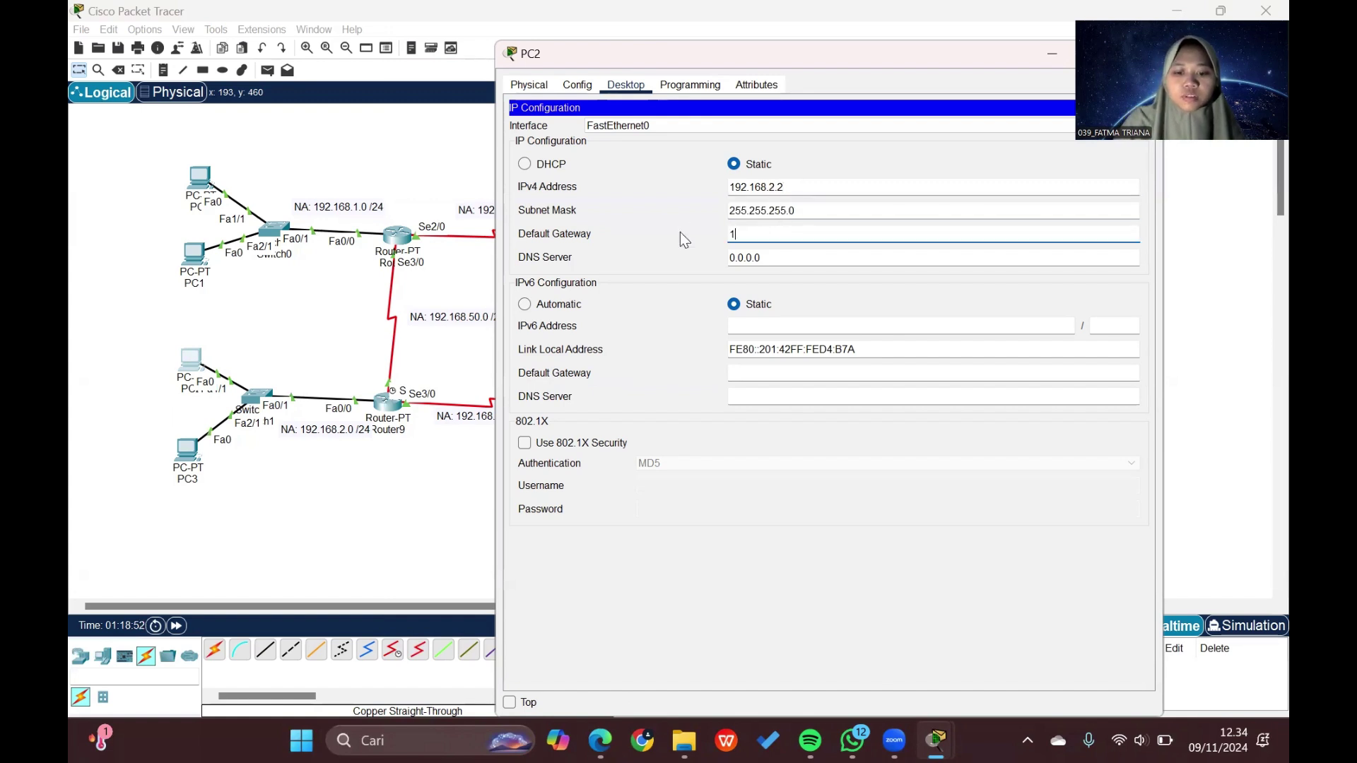
{"action": "type", "text": "92.168."}
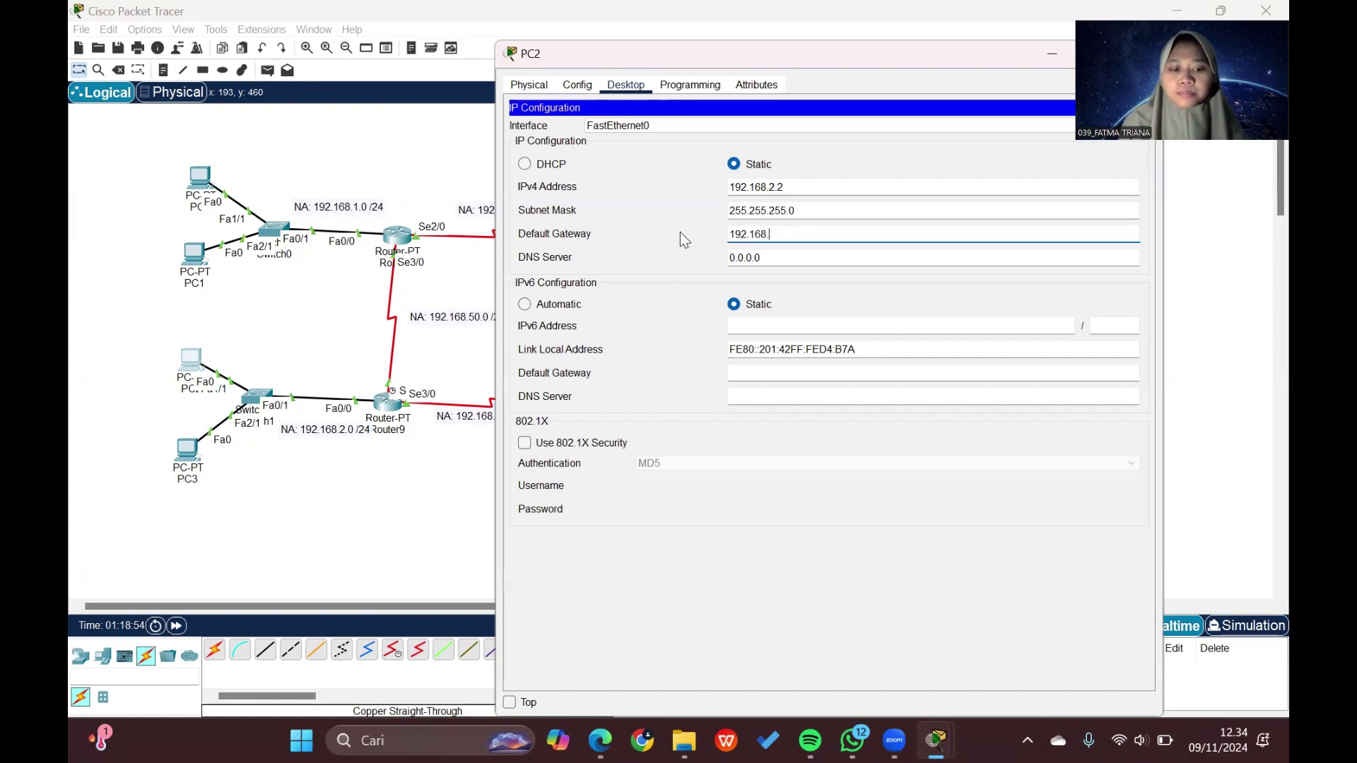
{"action": "type", "text": "2.1"}
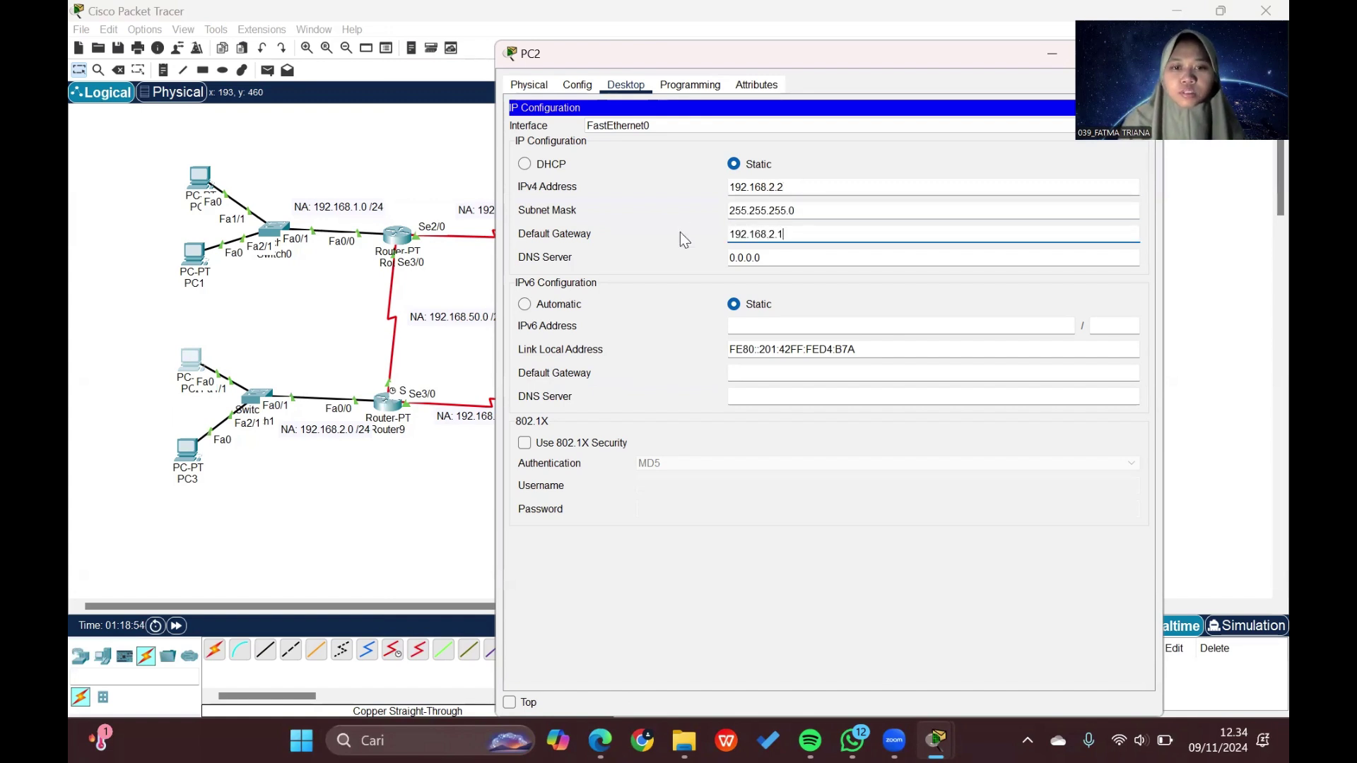
{"action": "left_click", "coordinate": [829, 71]}
{"action": "left_click_drag", "start_coordinate": [799, 55], "coordinate": [668, 50]}
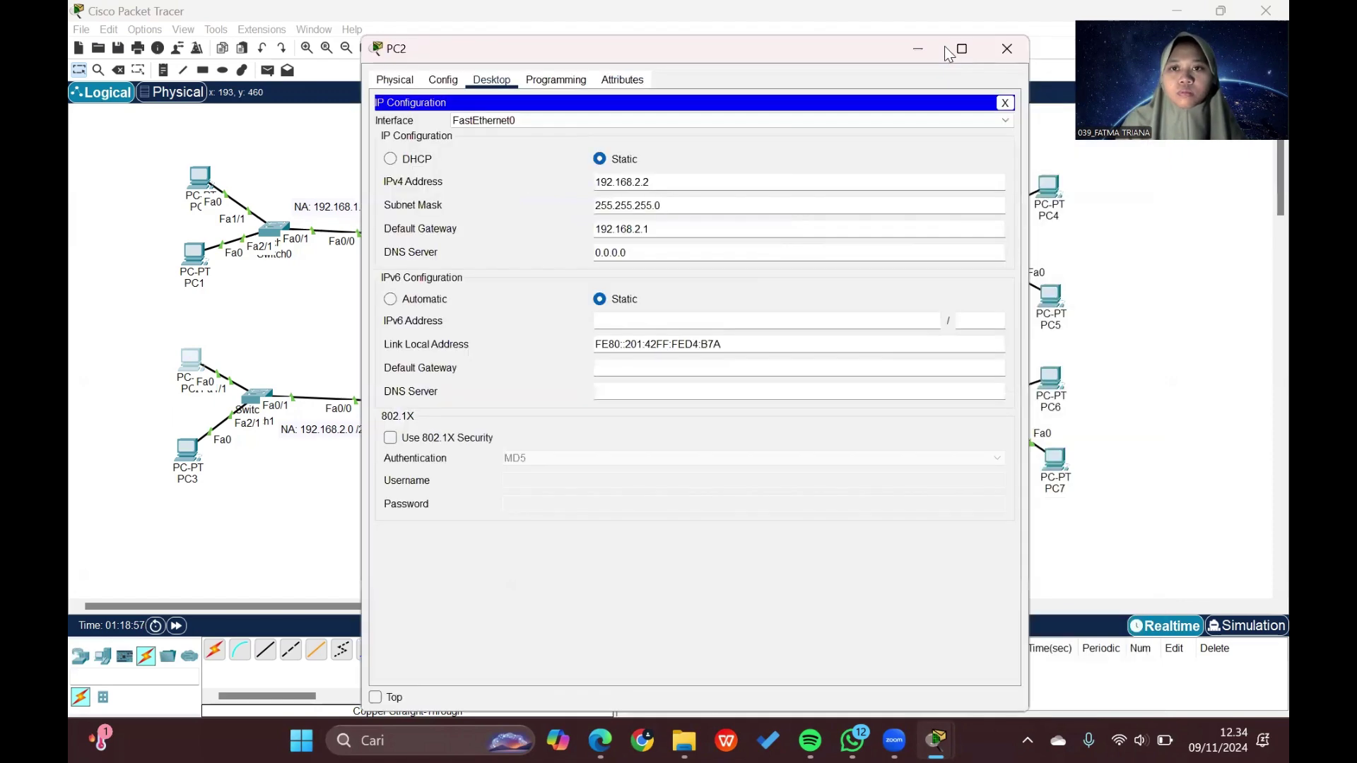
{"action": "left_click", "coordinate": [1006, 48]}
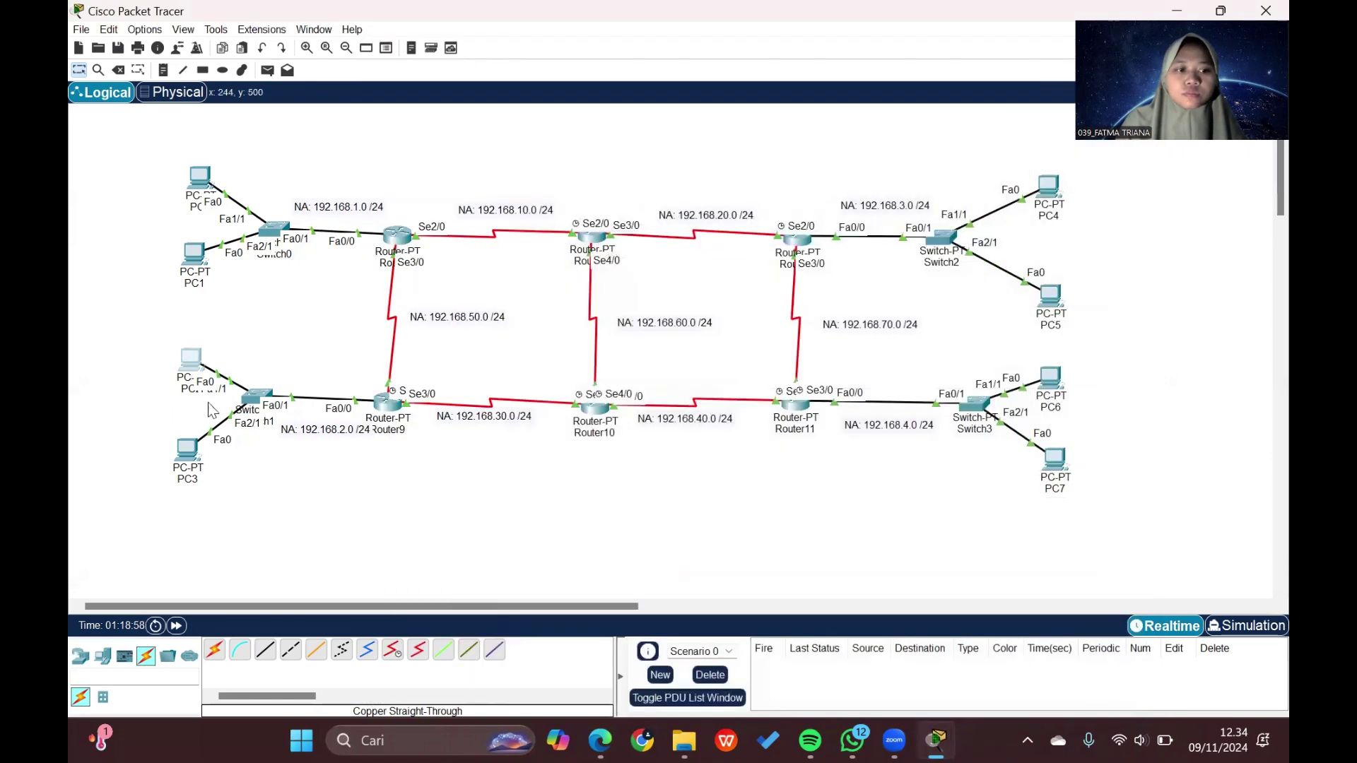
Step: Open PC3's IP configuration and assign IPv4 address 192.168.2.3 with subnet mask 255.255.255.0
{"action": "left_click", "coordinate": [187, 449]}
{"action": "left_click", "coordinate": [627, 86]}
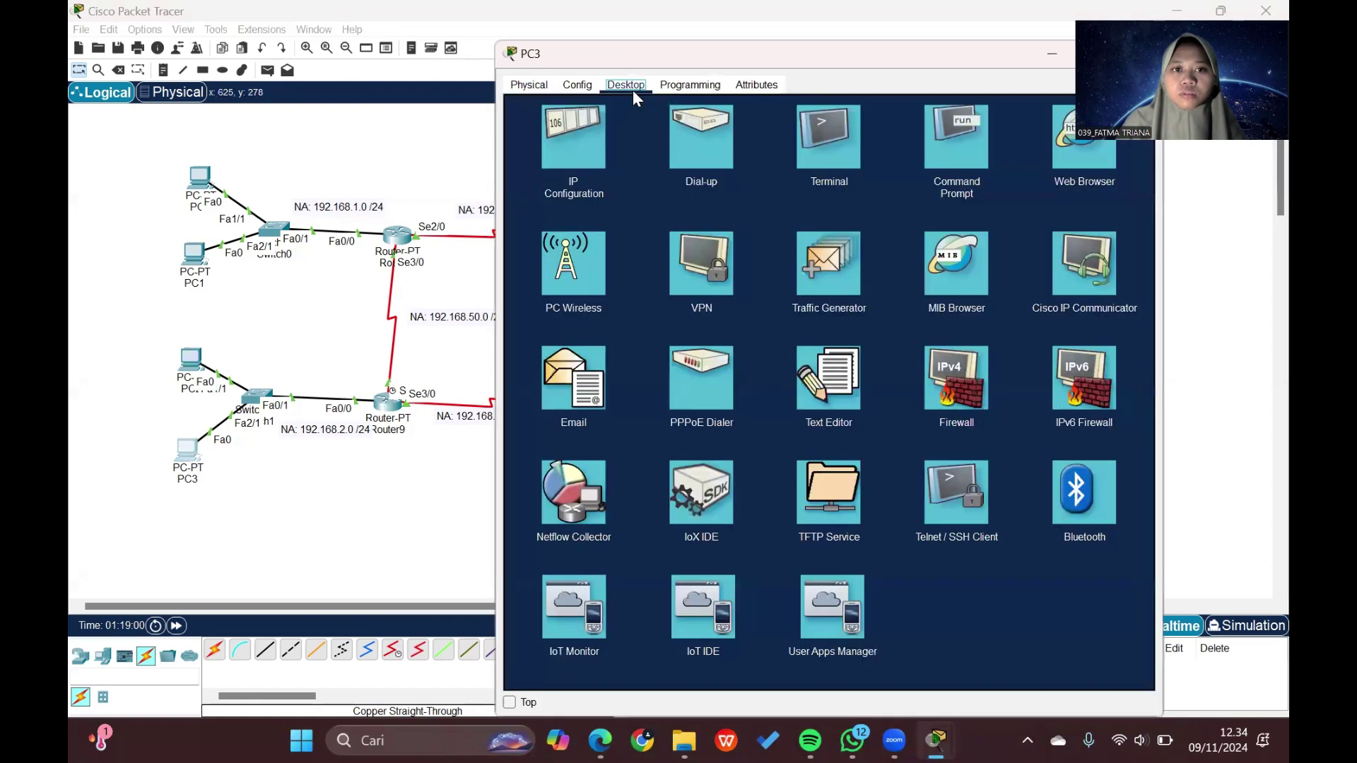
{"action": "left_click", "coordinate": [573, 136]}
{"action": "left_click", "coordinate": [786, 188]}
{"action": "type", "text": "1"}
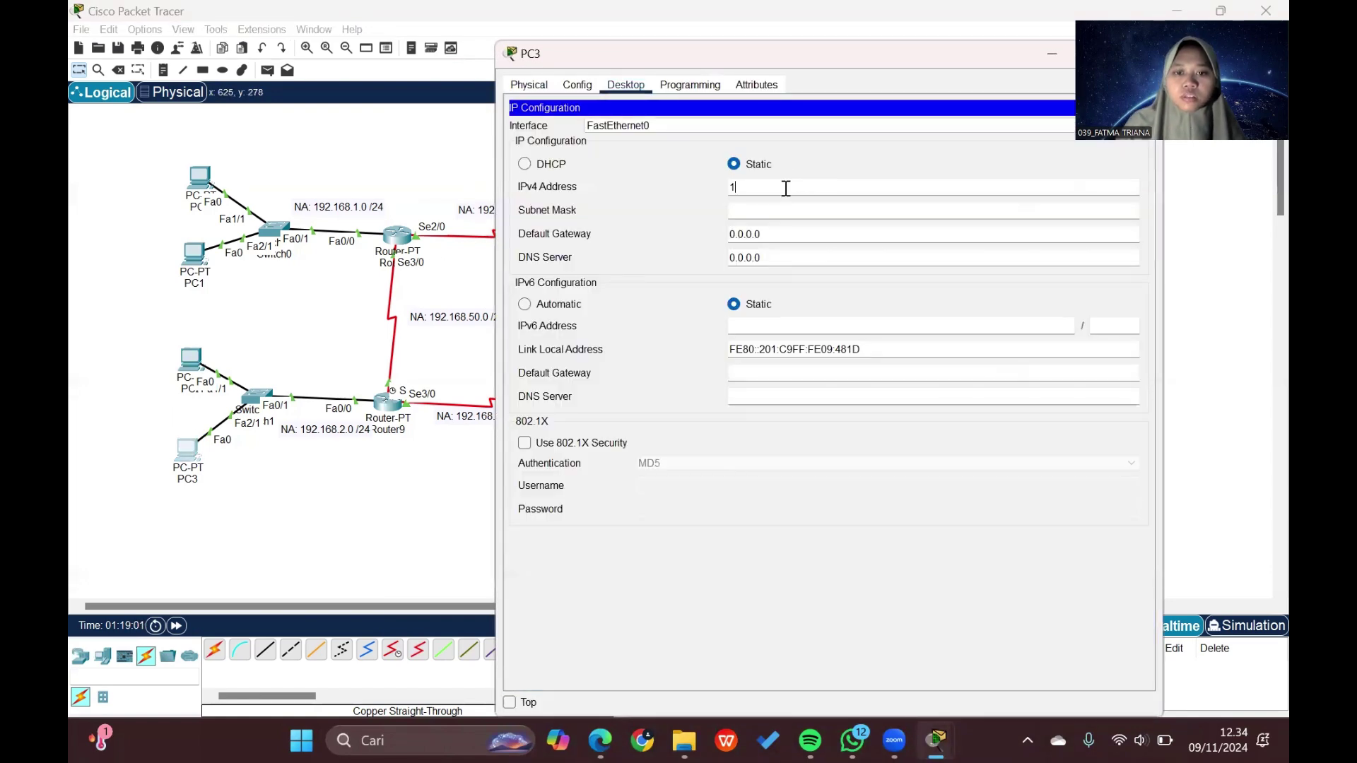
{"action": "type", "text": "92.1"}
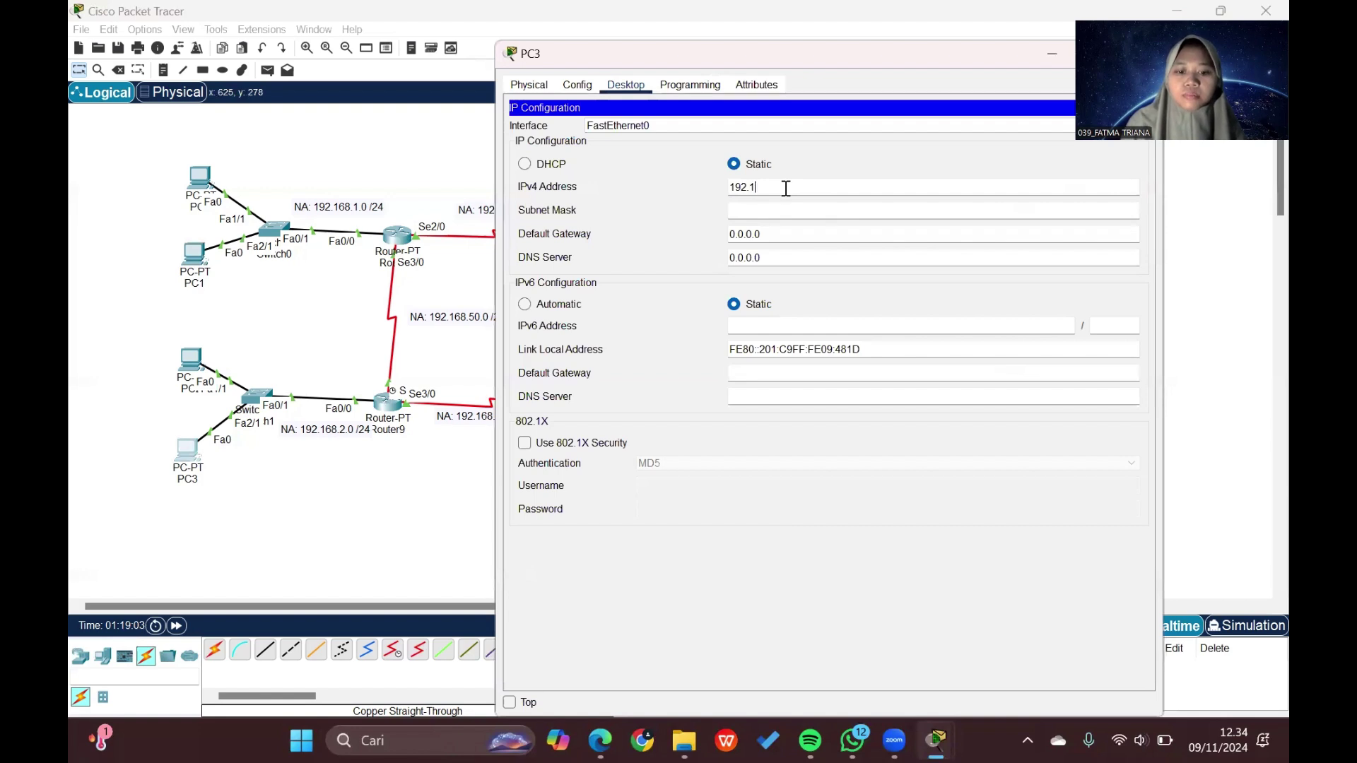
{"action": "type", "text": "68.2.3"}
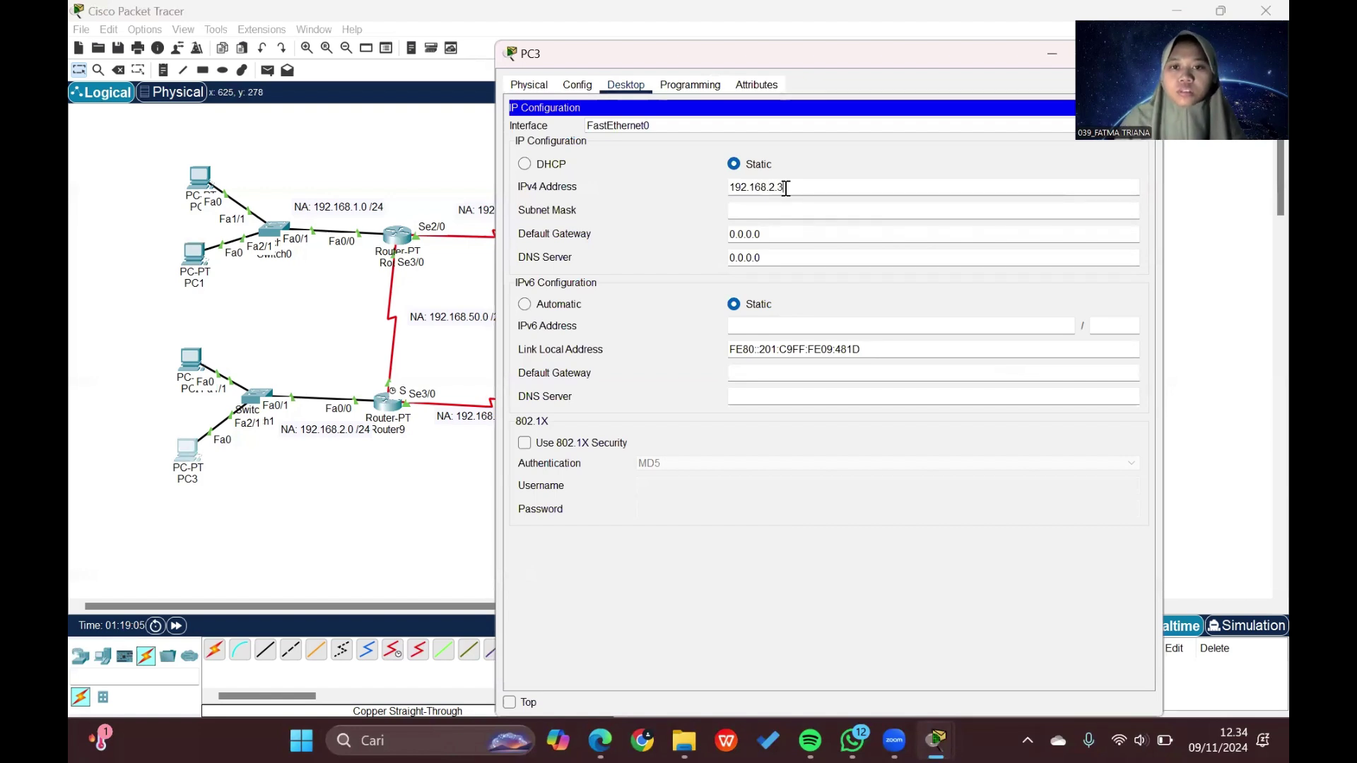
{"action": "left_click", "coordinate": [780, 211]}
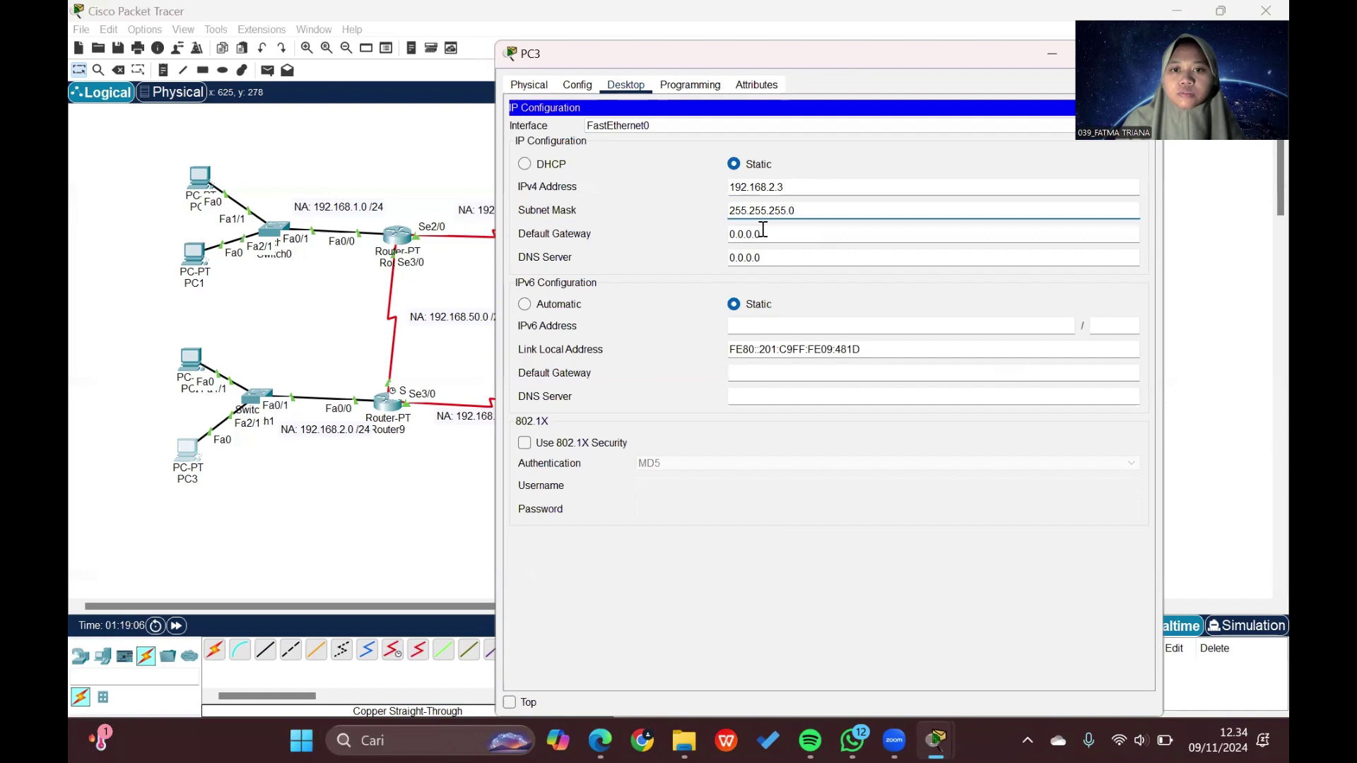
Step: Set PC3's IPv4 default gateway to 192.168.2.1 and close the PC's window
{"action": "key", "text": "Tab"}
{"action": "type", "text": "192.1"}
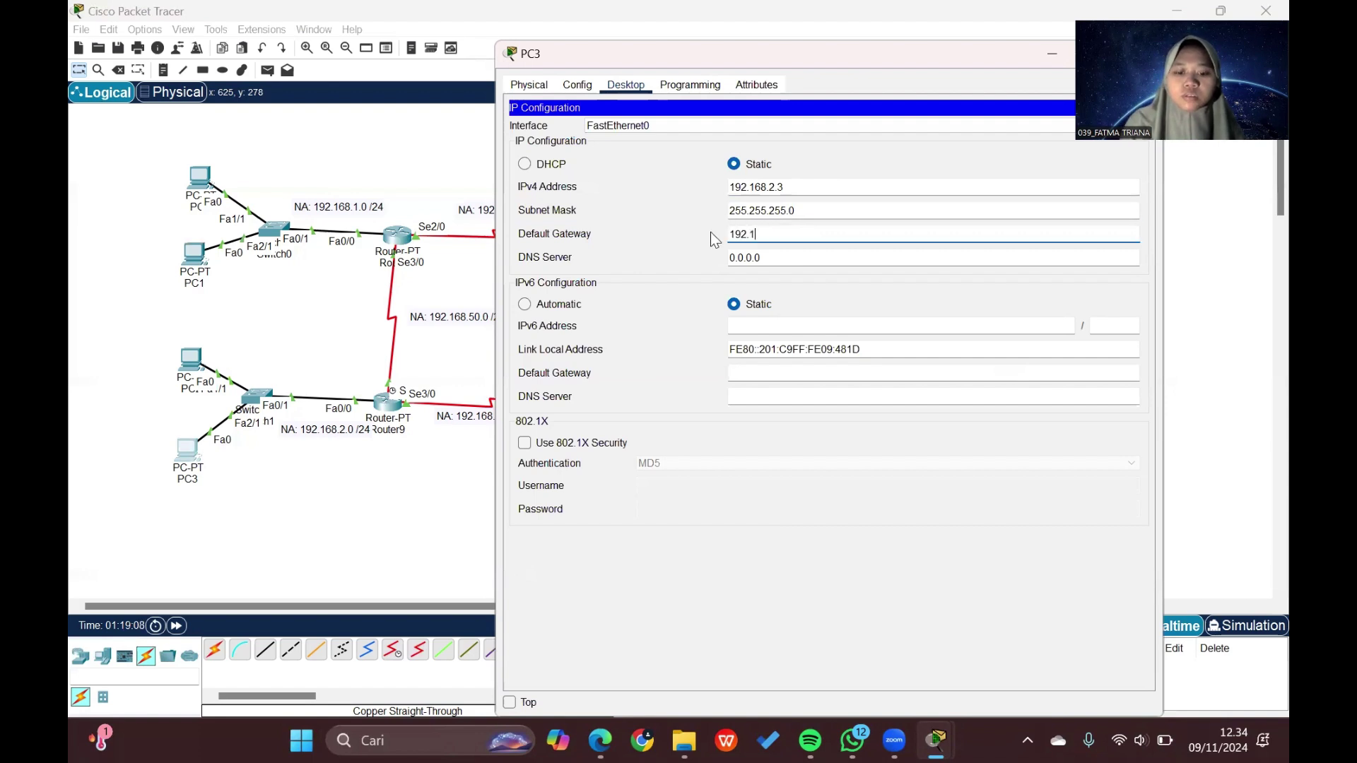
{"action": "type", "text": "68."}
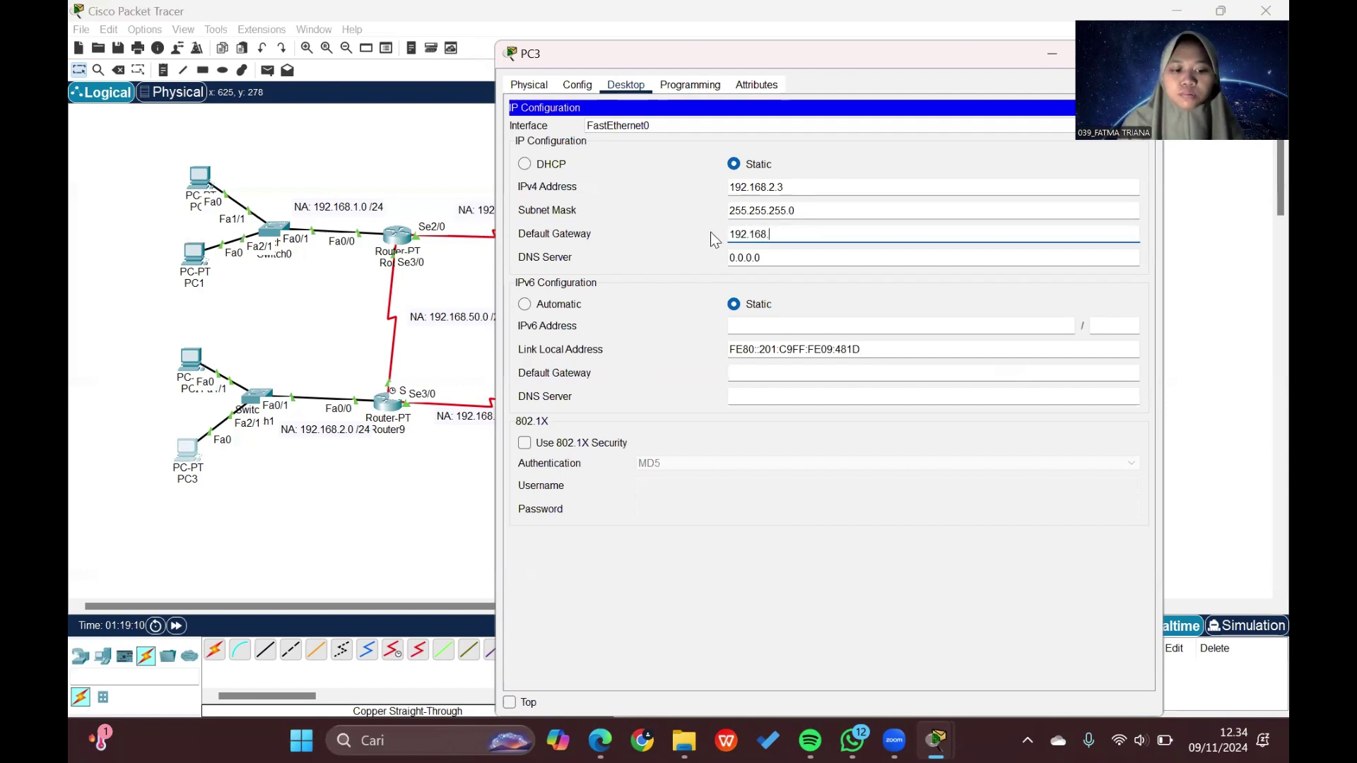
{"action": "type", "text": "2.1"}
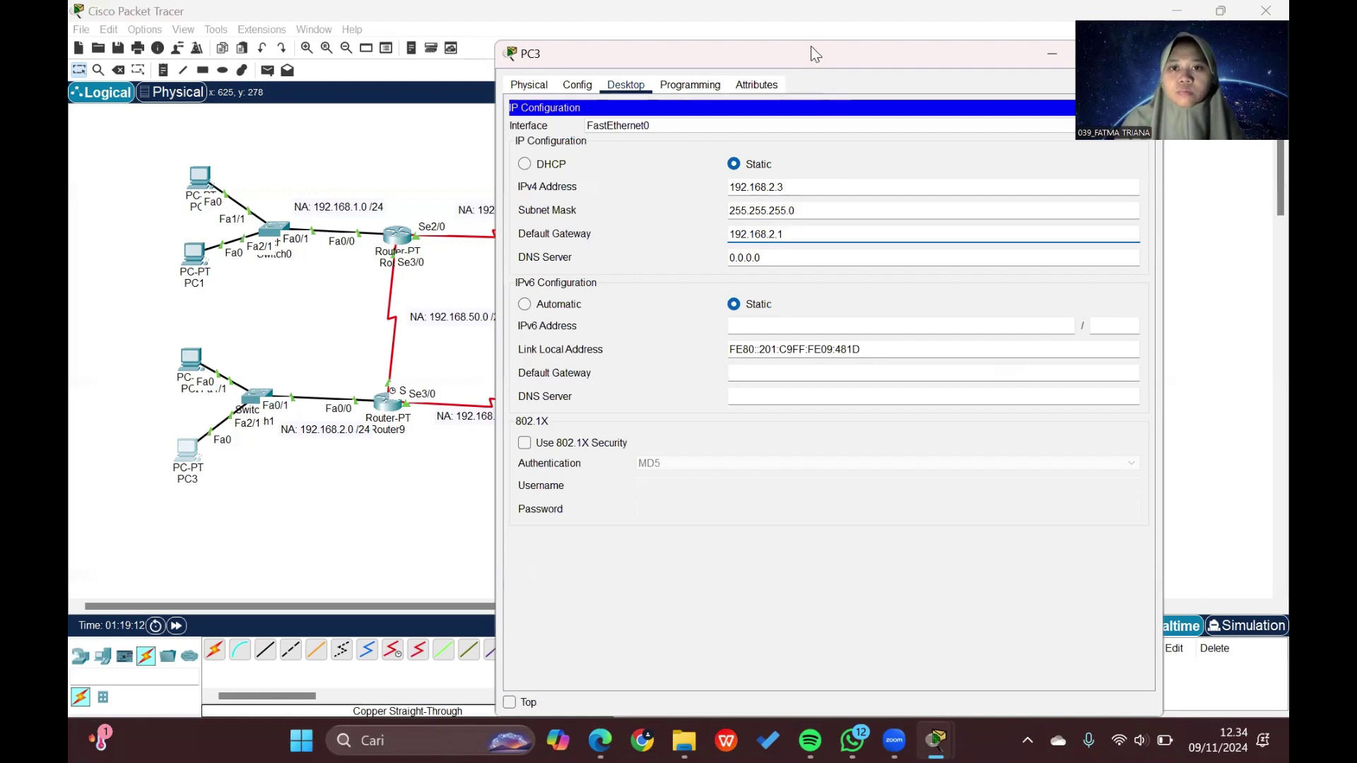
{"action": "left_click_drag", "start_coordinate": [812, 48], "coordinate": [611, 62]}
{"action": "left_click", "coordinate": [951, 69]}
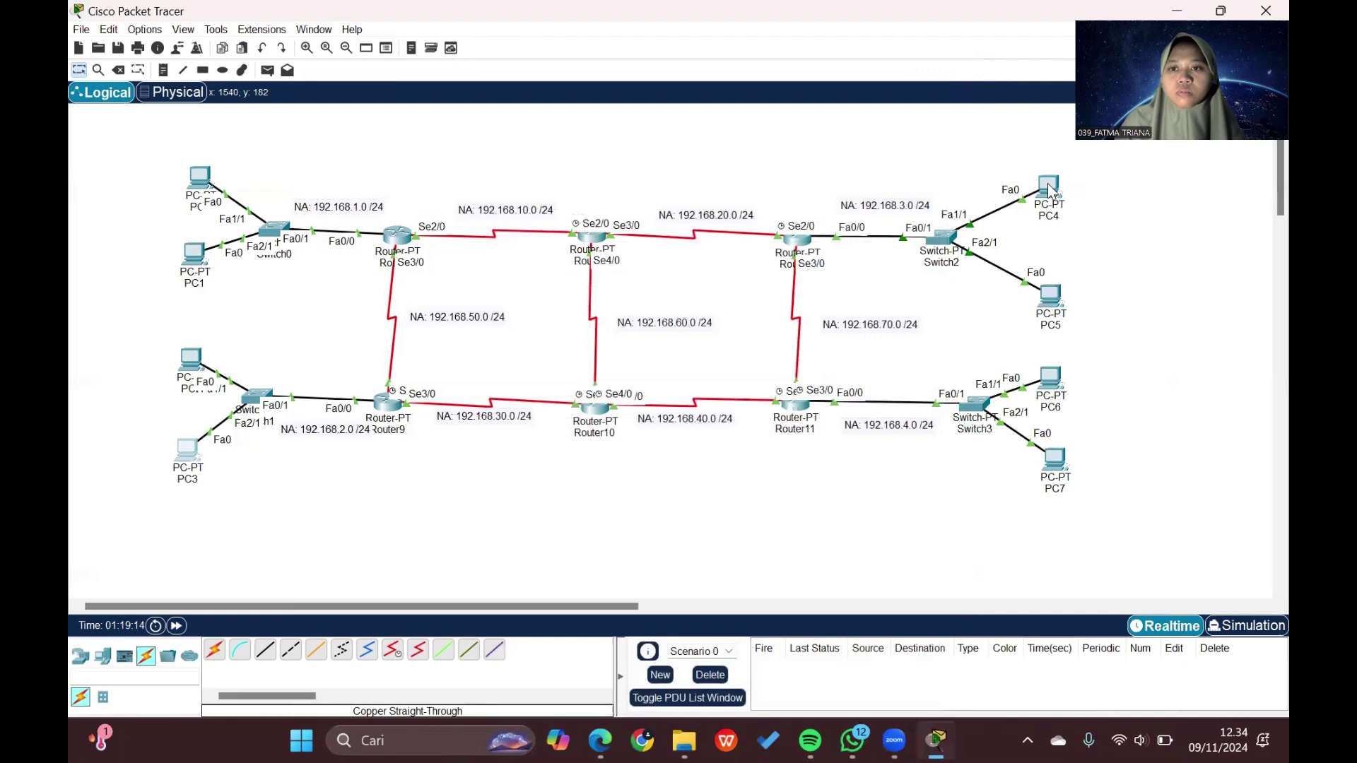
Step: Open PC4's IP configuration and assign IPv4 address 192.168.3.2 with subnet mask 255.255.255.0
{"action": "left_click", "coordinate": [1049, 185]}
{"action": "left_click_drag", "start_coordinate": [751, 170], "coordinate": [751, 53]}
{"action": "left_click", "coordinate": [626, 84]}
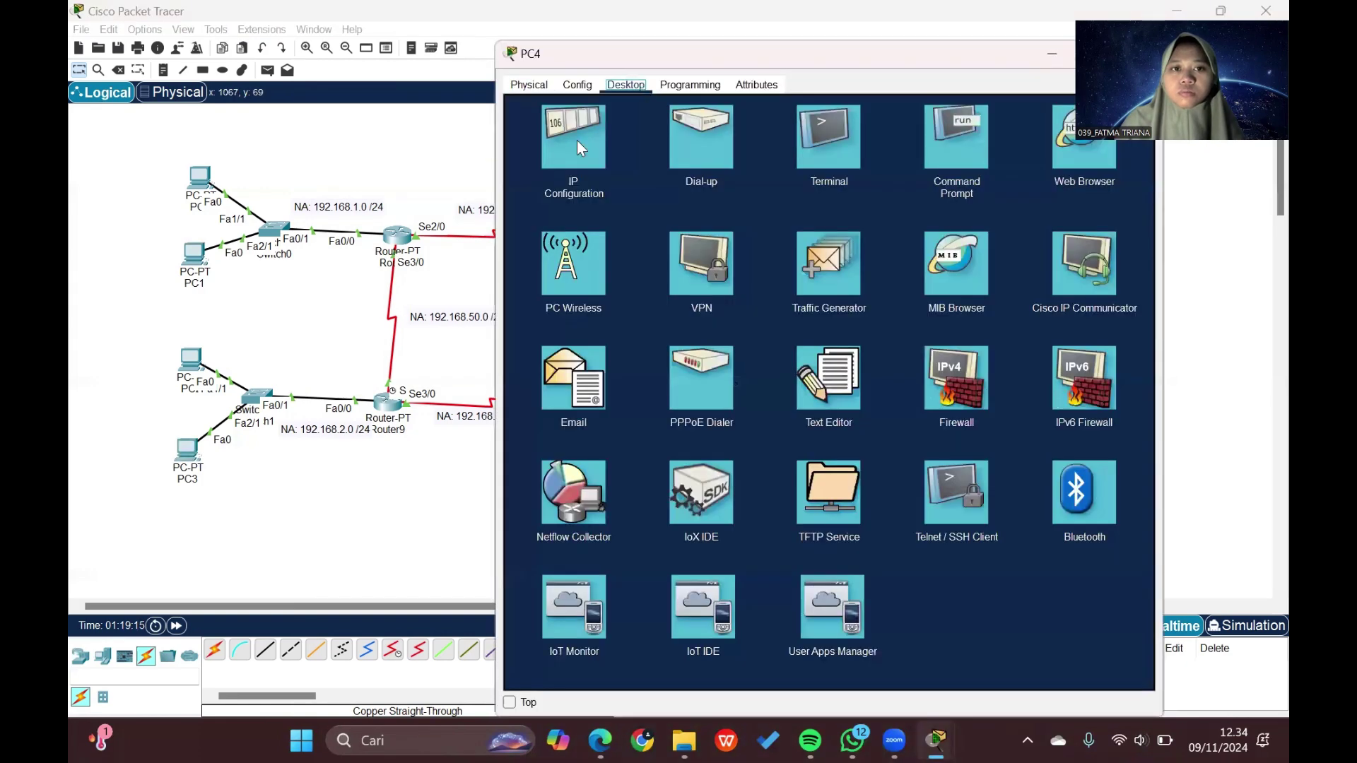
{"action": "left_click", "coordinate": [574, 142]}
{"action": "left_click", "coordinate": [770, 184]}
{"action": "type", "text": "192"}
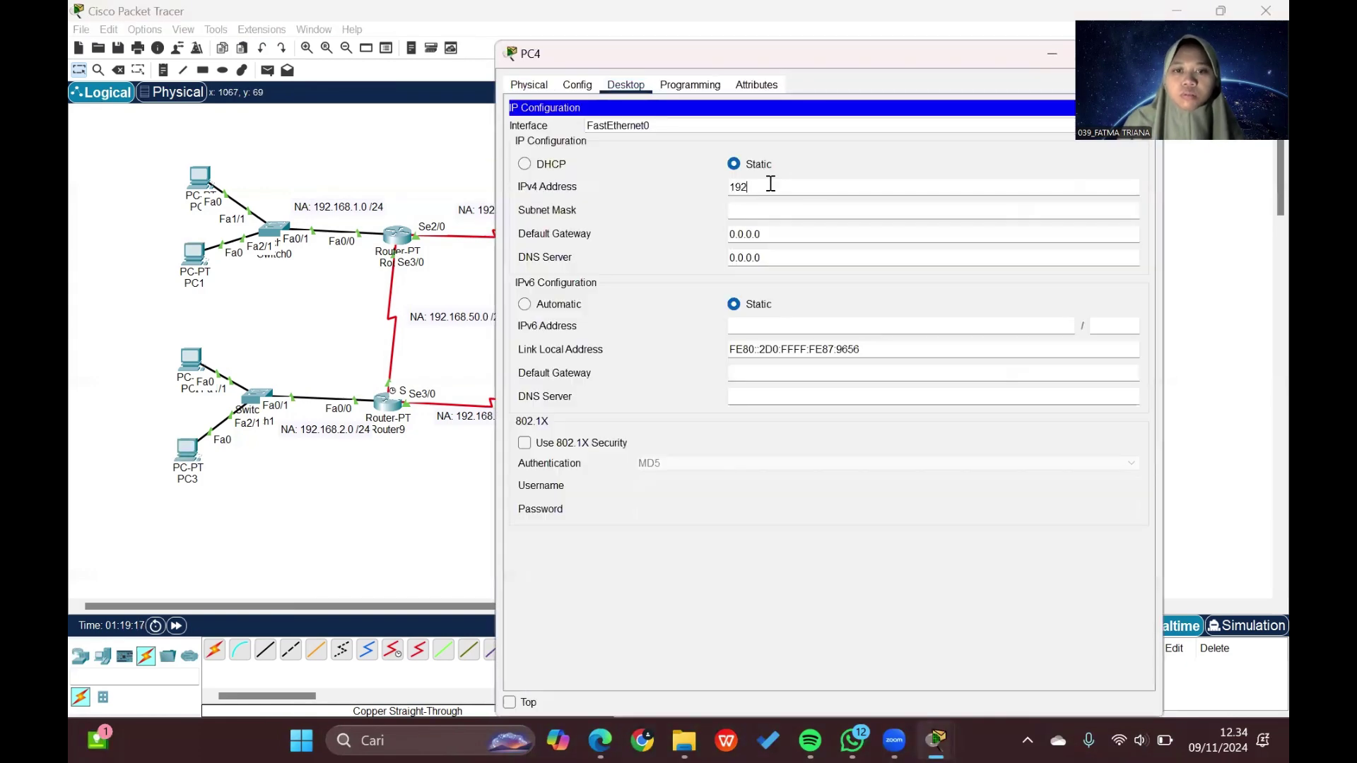
{"action": "type", "text": ".168."}
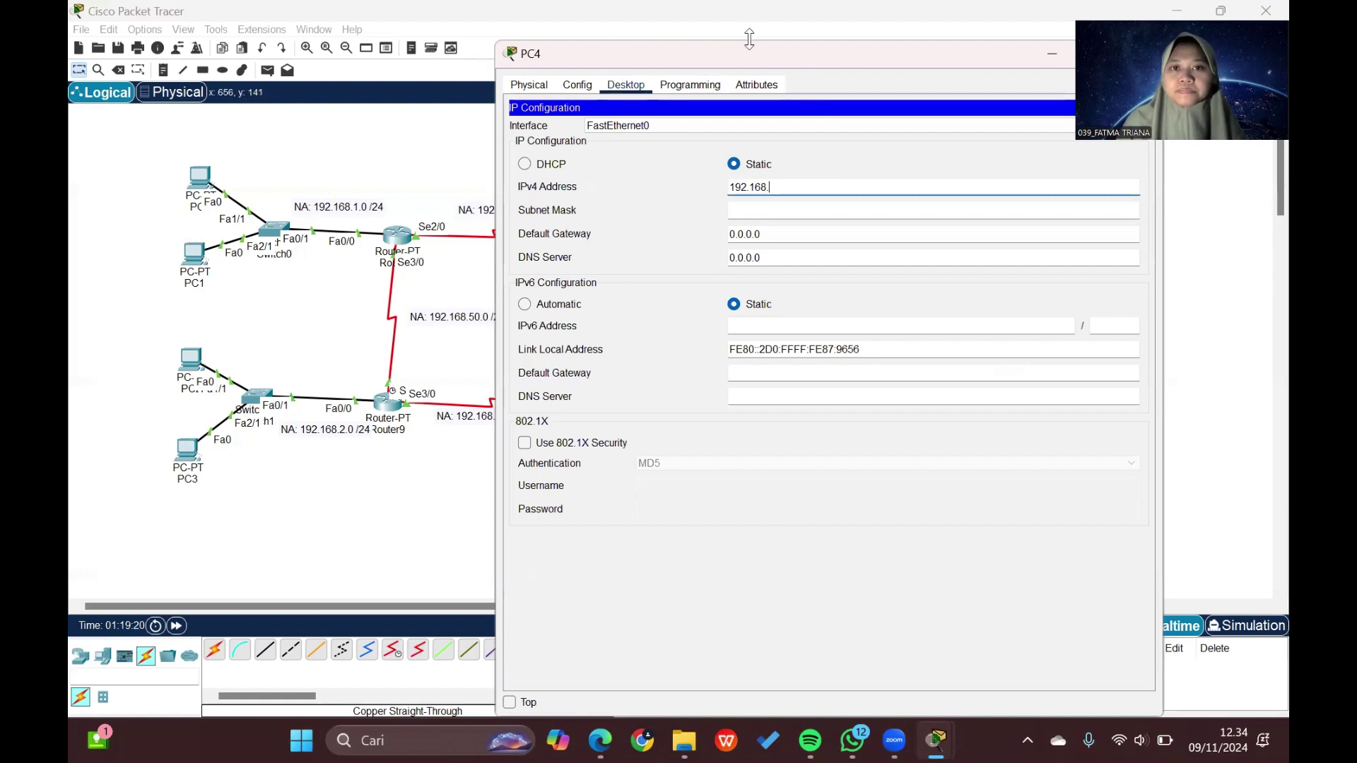
{"action": "left_click_drag", "start_coordinate": [749, 54], "coordinate": [422, 54]}
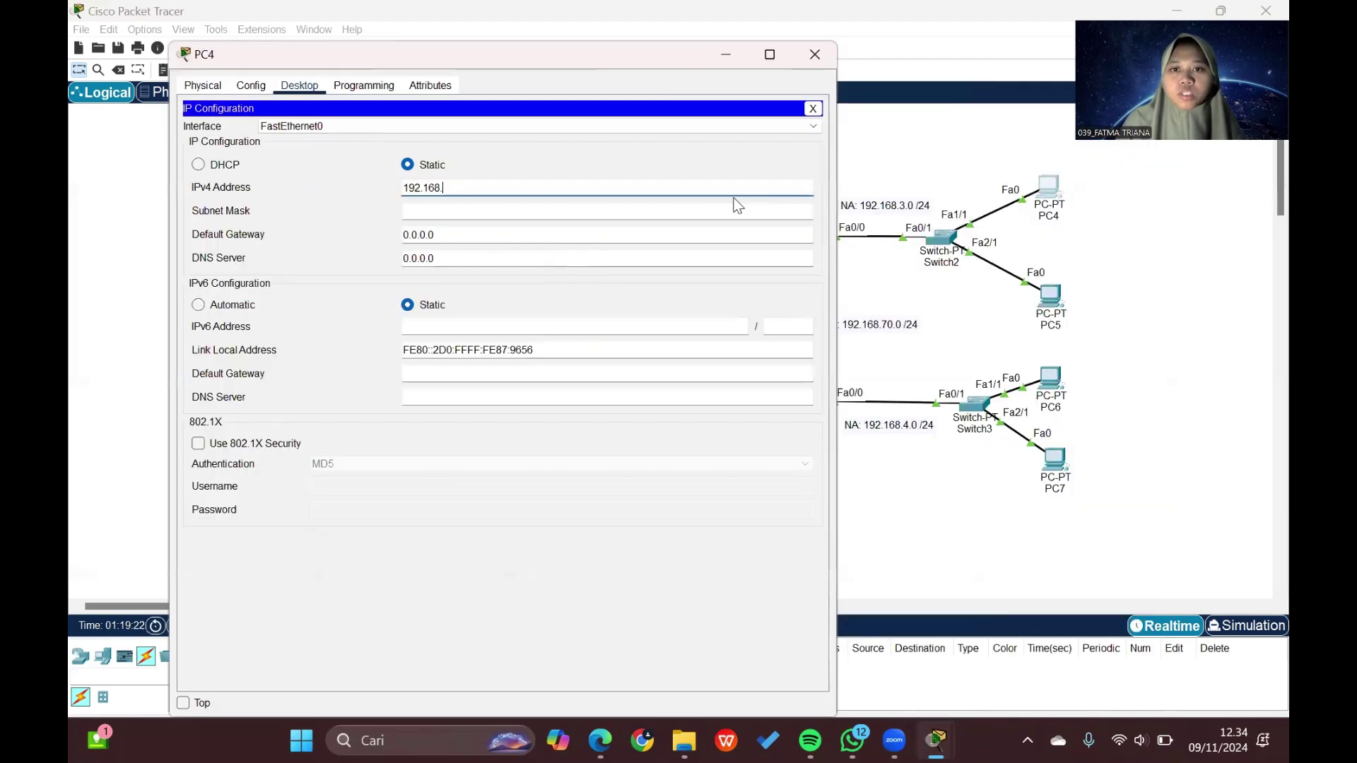
{"action": "type", "text": ".3.2"}
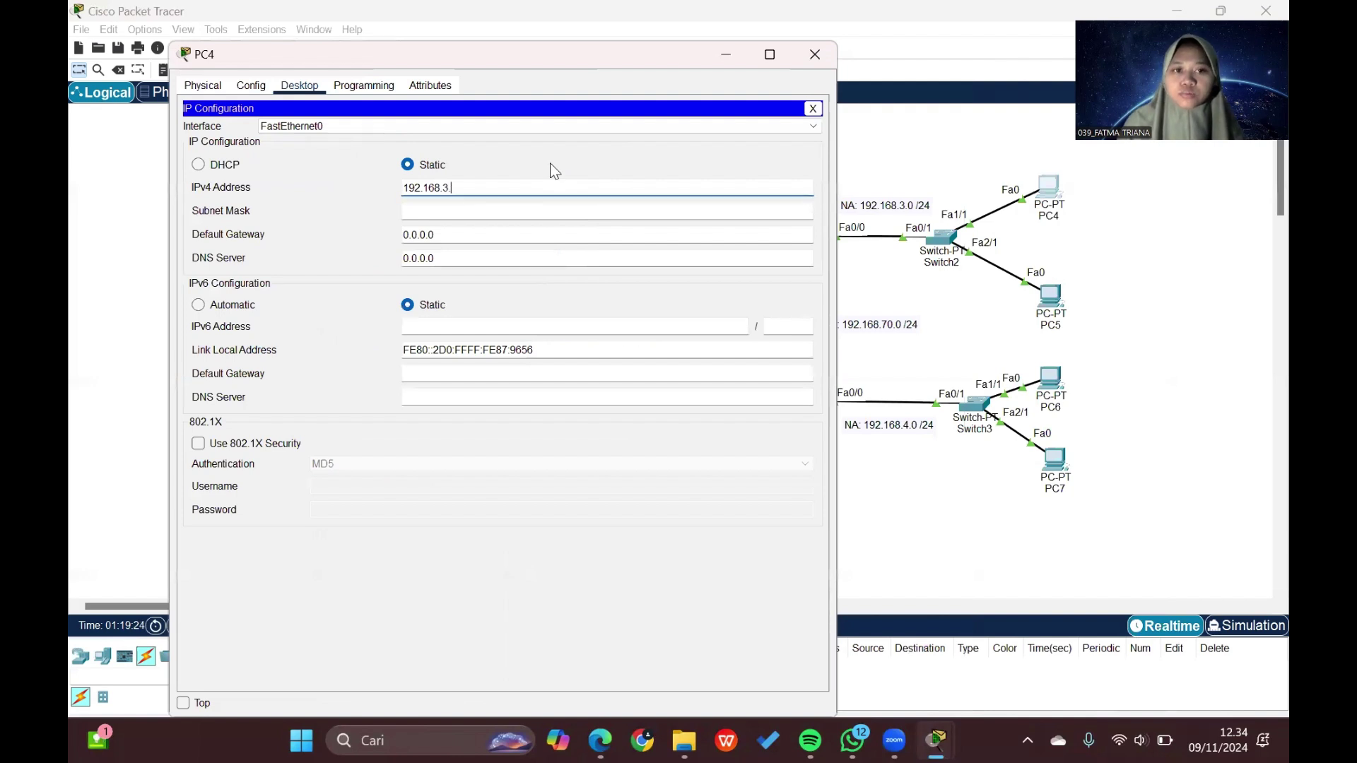
{"action": "left_click", "coordinate": [534, 210]}
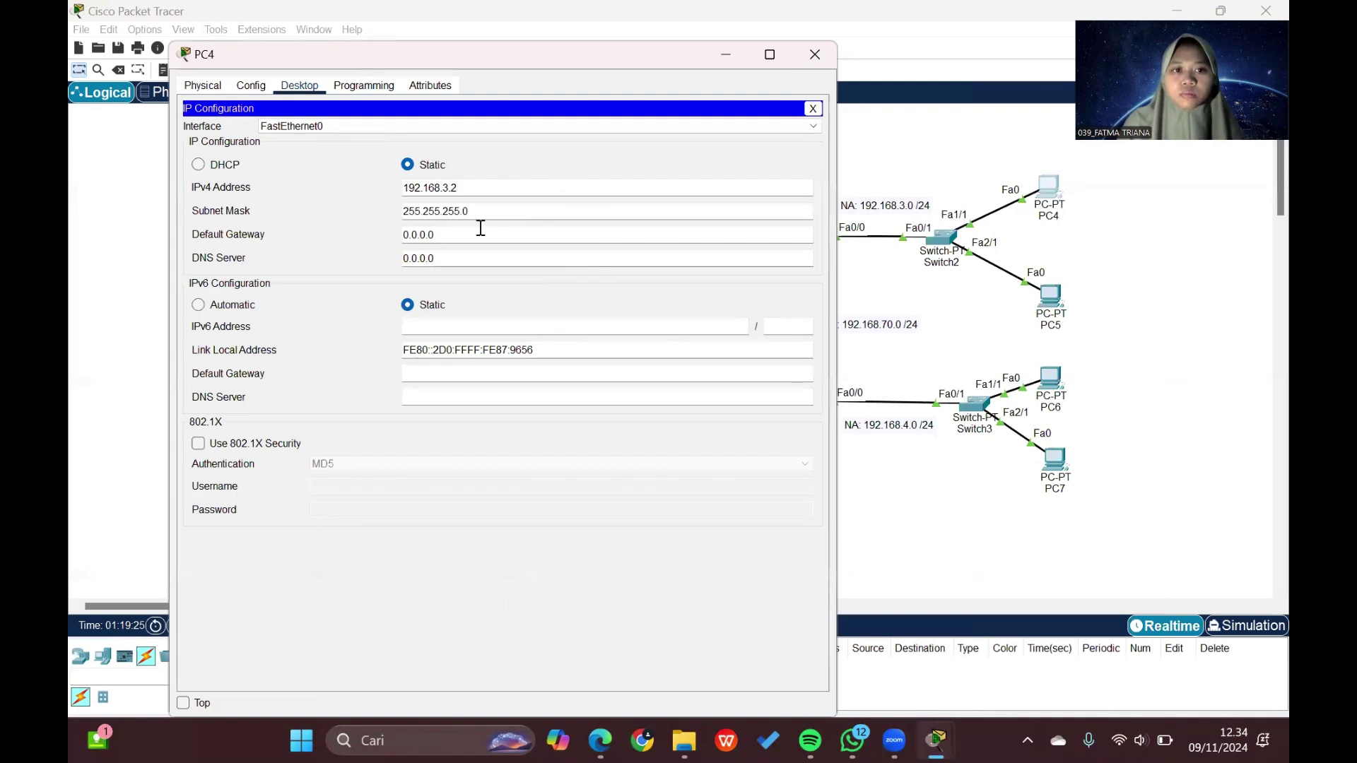
Step: Set PC4's IPv4 default gateway to 192.168.3.1 and close the PC's window
{"action": "key", "text": "Tab"}
{"action": "type", "text": "192.1"}
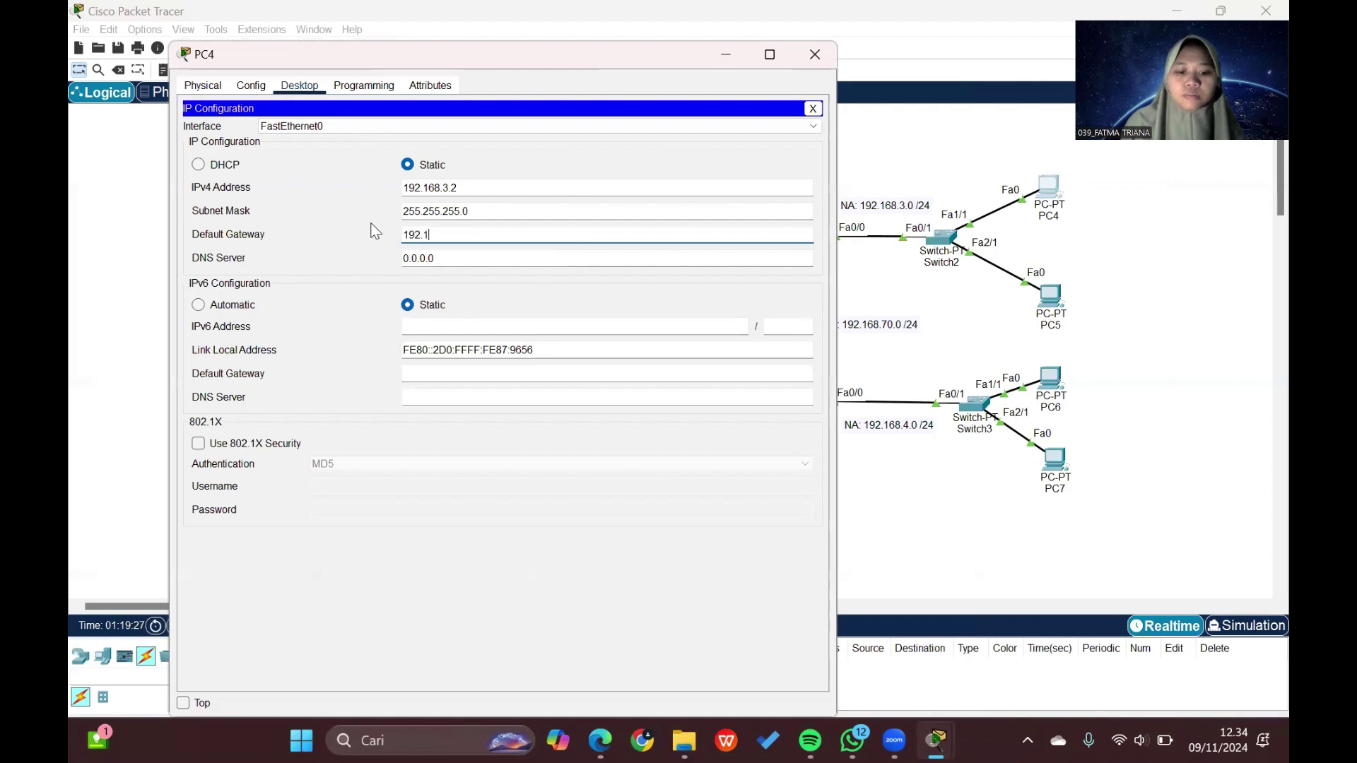
{"action": "type", "text": "68.3.1"}
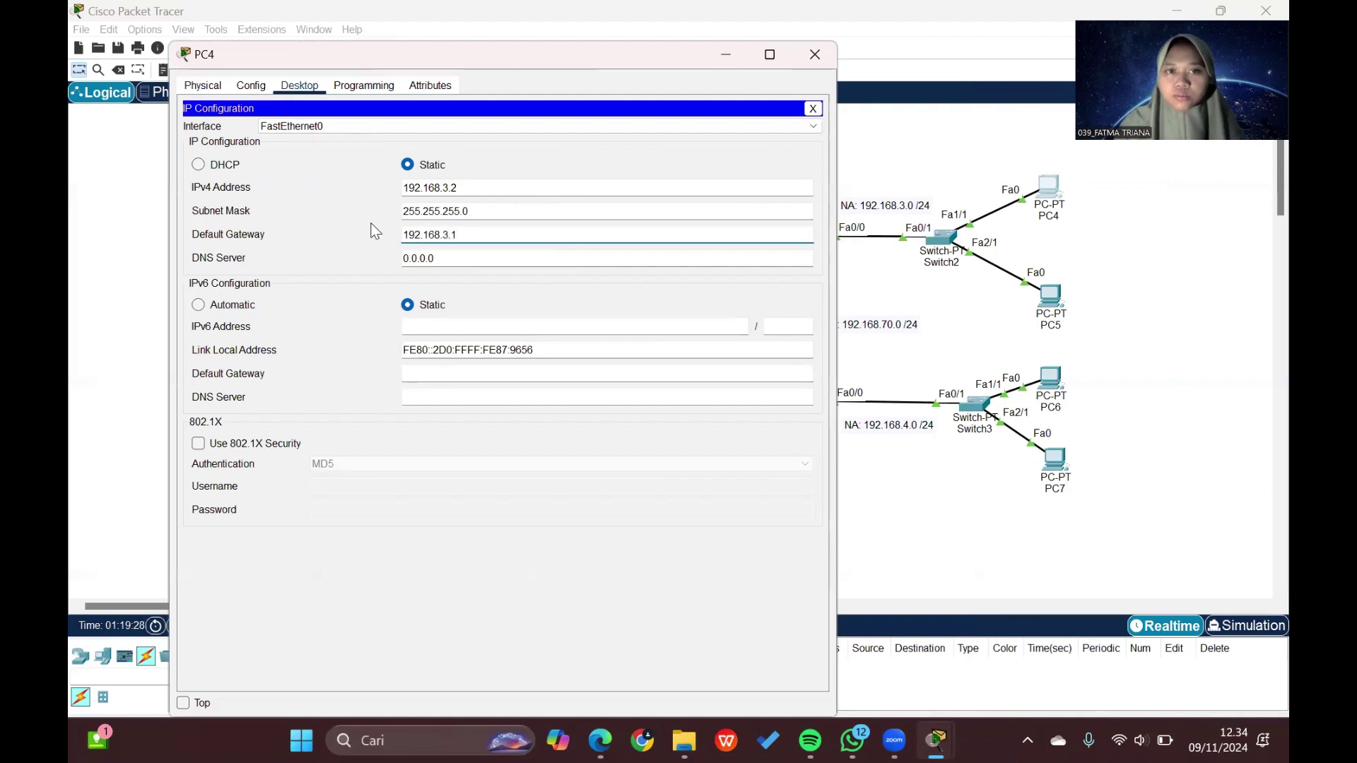
{"action": "left_click", "coordinate": [813, 57]}
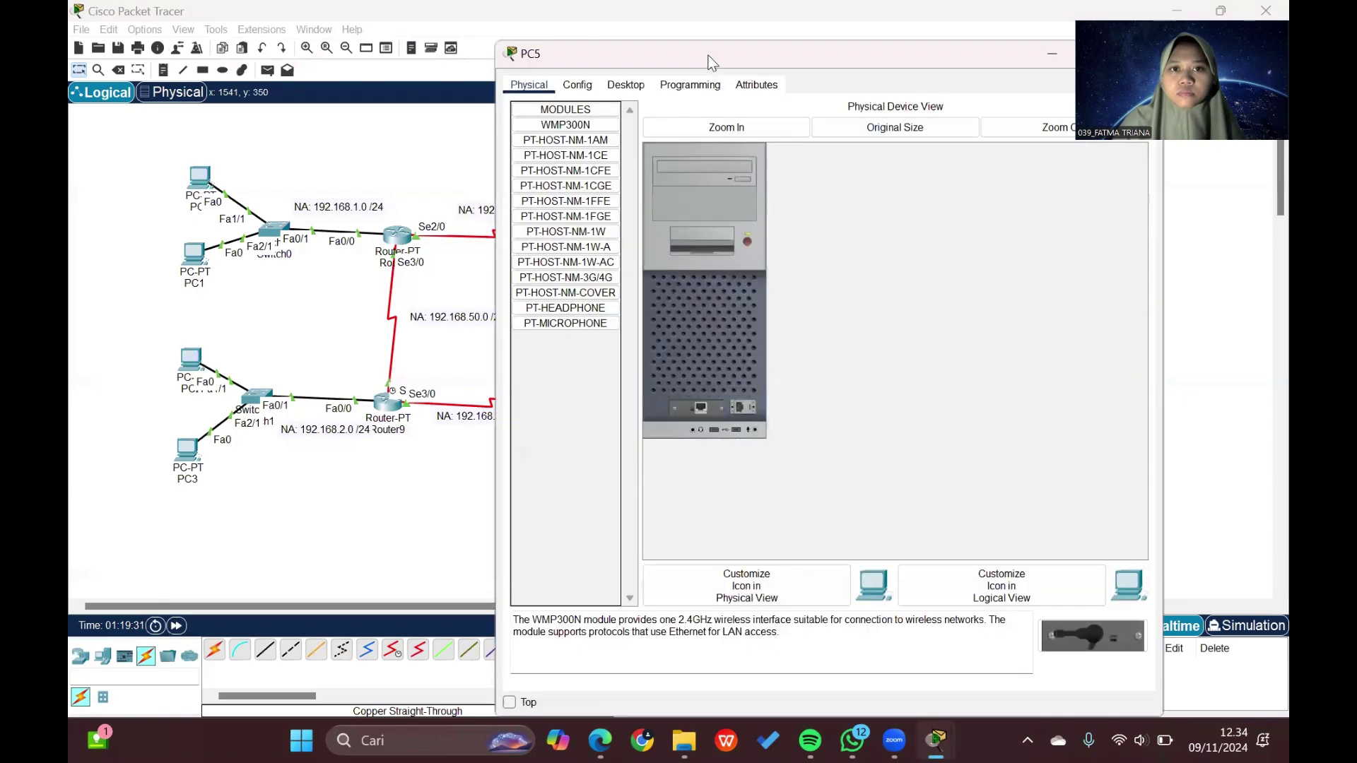
Step: Open PC5's IP configuration and assign IPv4 address 192.168.3.3 with subnet mask 255.255.255.0
{"action": "left_click_drag", "start_coordinate": [710, 60], "coordinate": [420, 66]}
{"action": "left_click", "coordinate": [327, 90]}
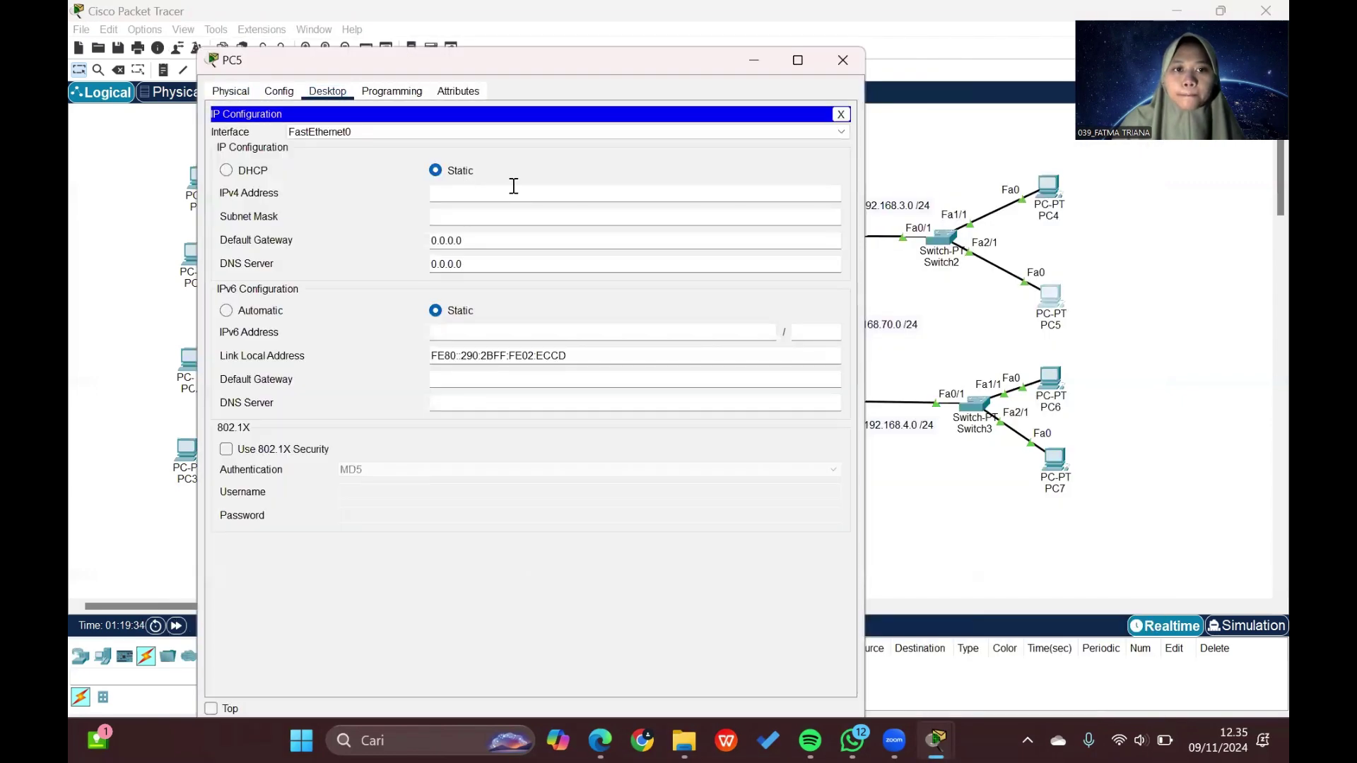
{"action": "left_click", "coordinate": [514, 189]}
{"action": "type", "text": "1"}
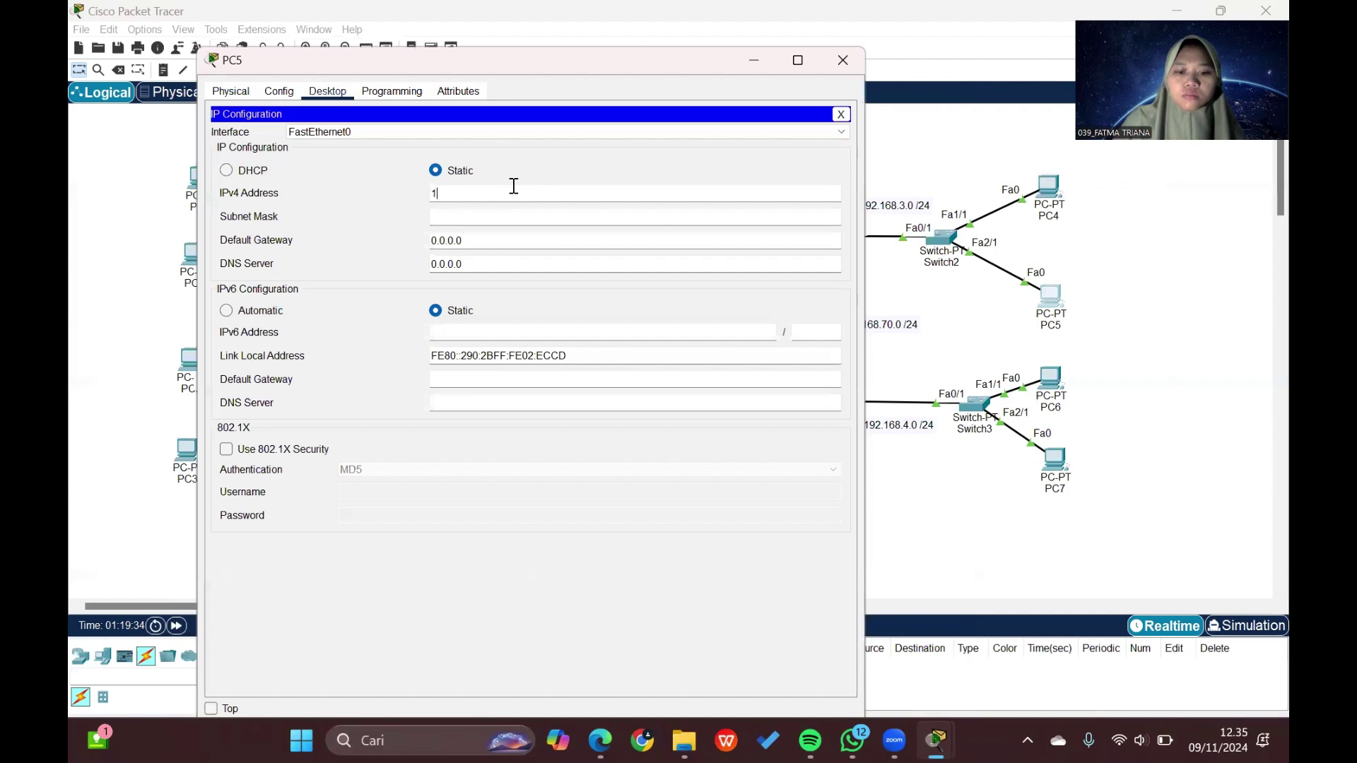
{"action": "type", "text": "92.168.3.3"}
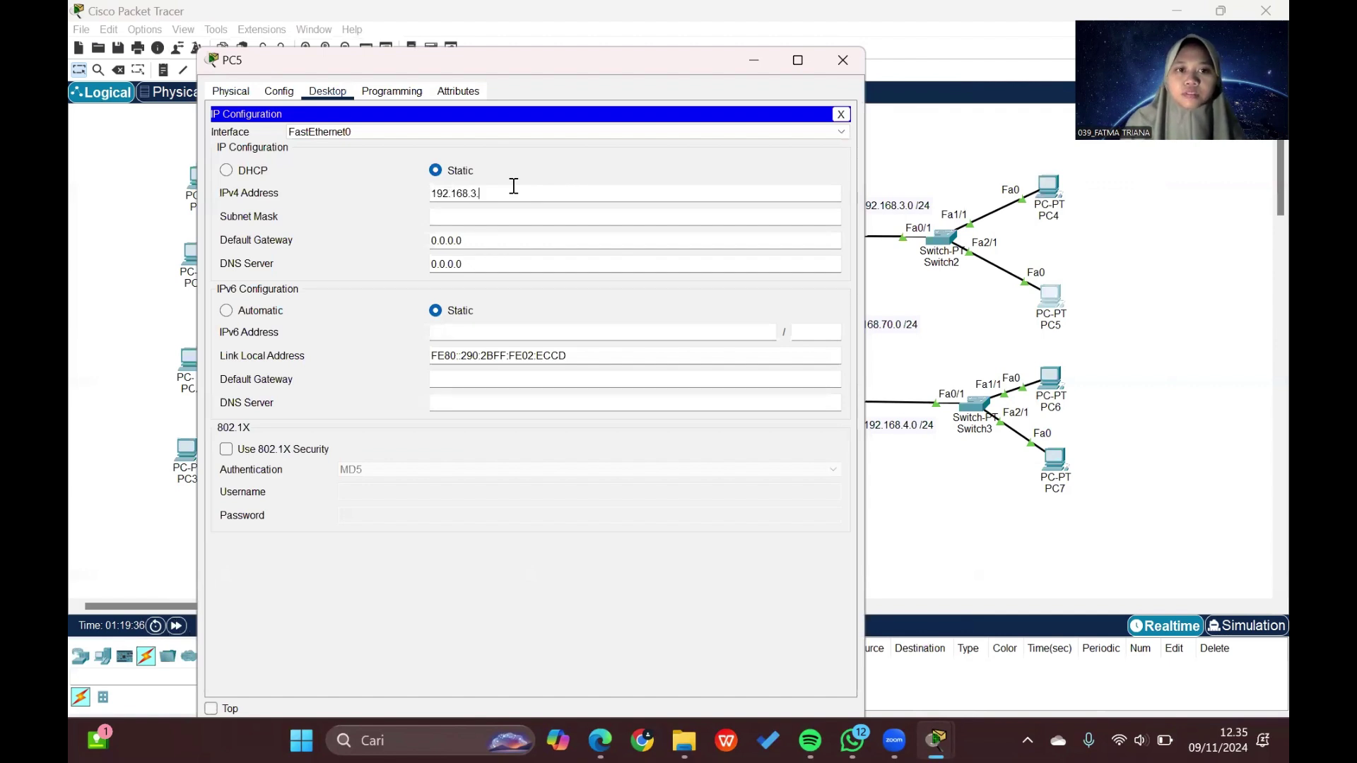
{"action": "left_click", "coordinate": [519, 215]}
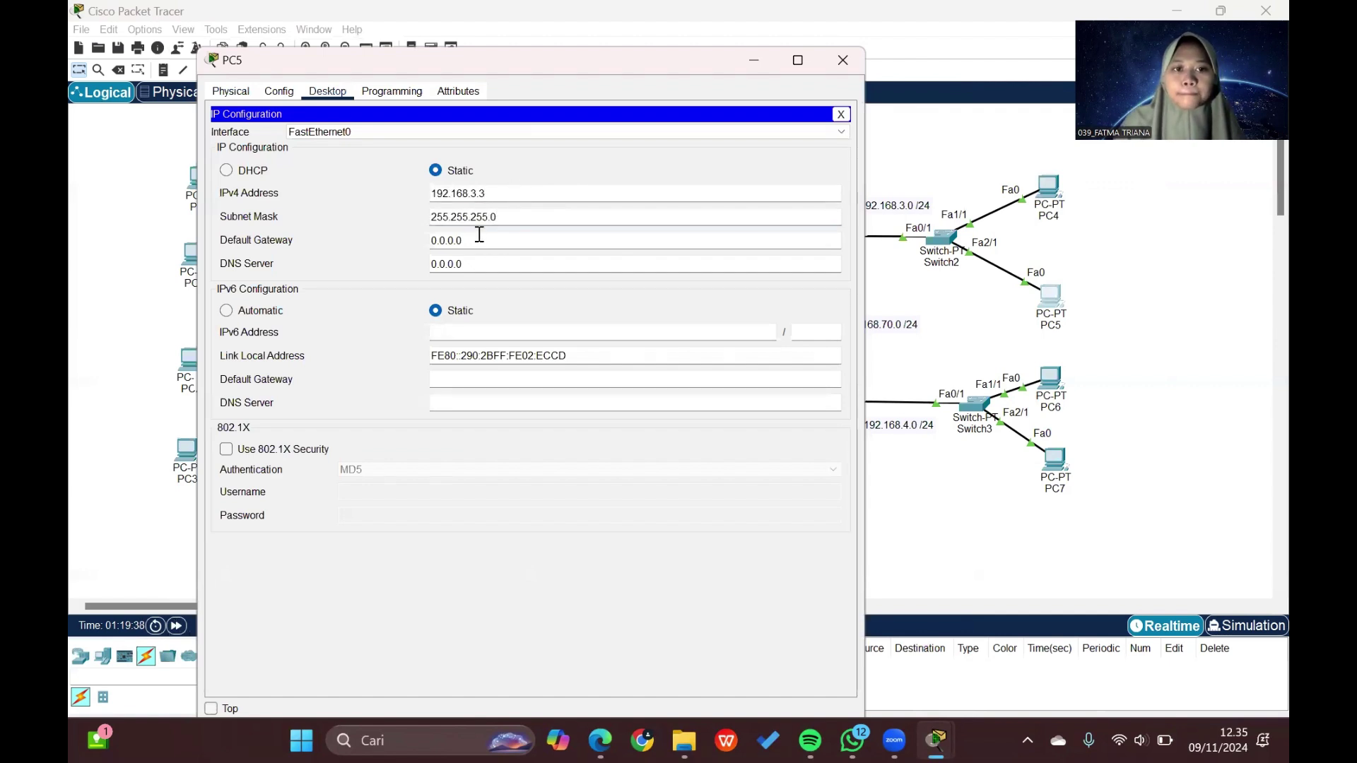
Step: Set PC5's IPv4 default gateway to 192.168.3.1 and close the PC's window
{"action": "key", "text": "Tab"}
{"action": "type", "text": "192.1"}
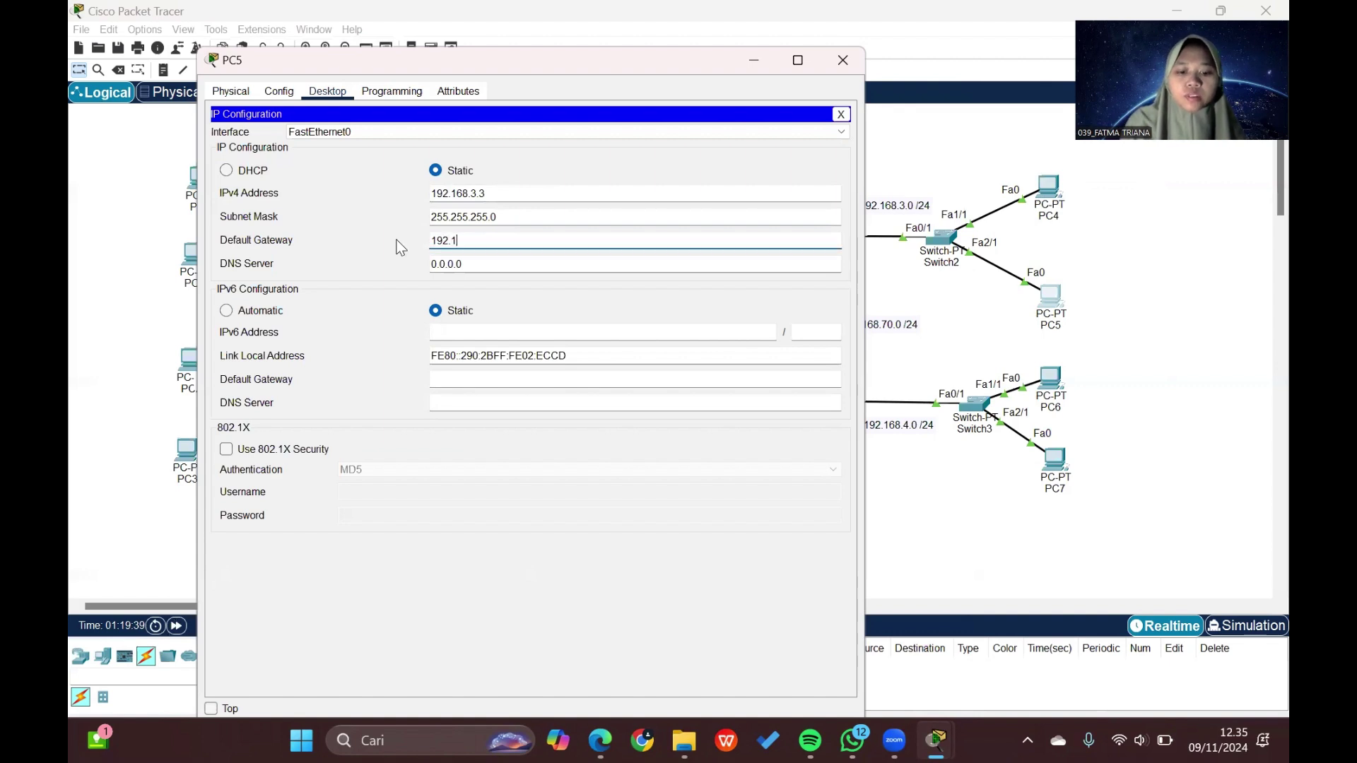
{"action": "type", "text": "68.3.1"}
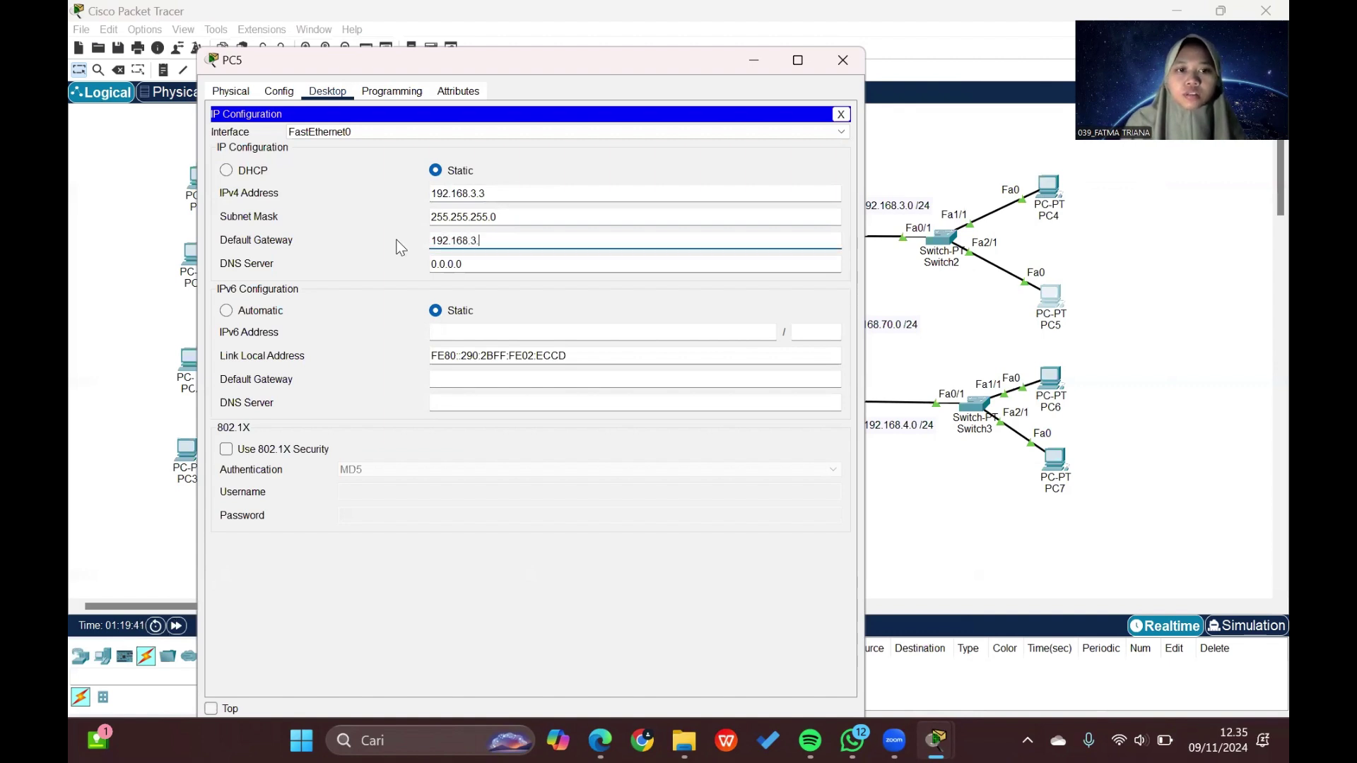
{"action": "left_click", "coordinate": [843, 60]}
Step: Move Switch3 slightly to the left in the topology, toward Router11
{"action": "scroll", "coordinate": [1005, 355], "scroll_direction": "down", "scroll_amount": 3}
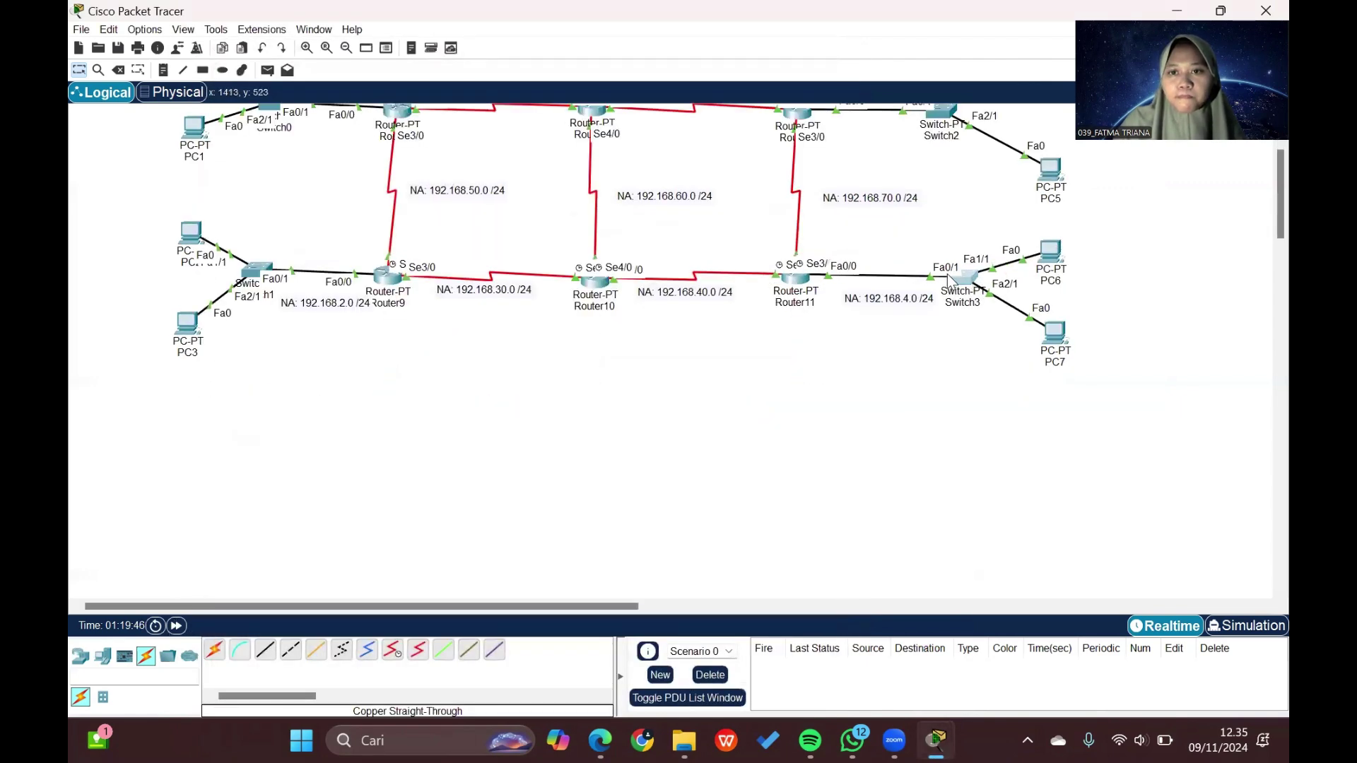
{"action": "left_click_drag", "start_coordinate": [983, 279], "coordinate": [961, 279]}
Step: Open PC6's IP configuration and assign IPv4 address 192.168.4.2 with subnet mask 255.255.255.0
{"action": "left_click", "coordinate": [1047, 256]}
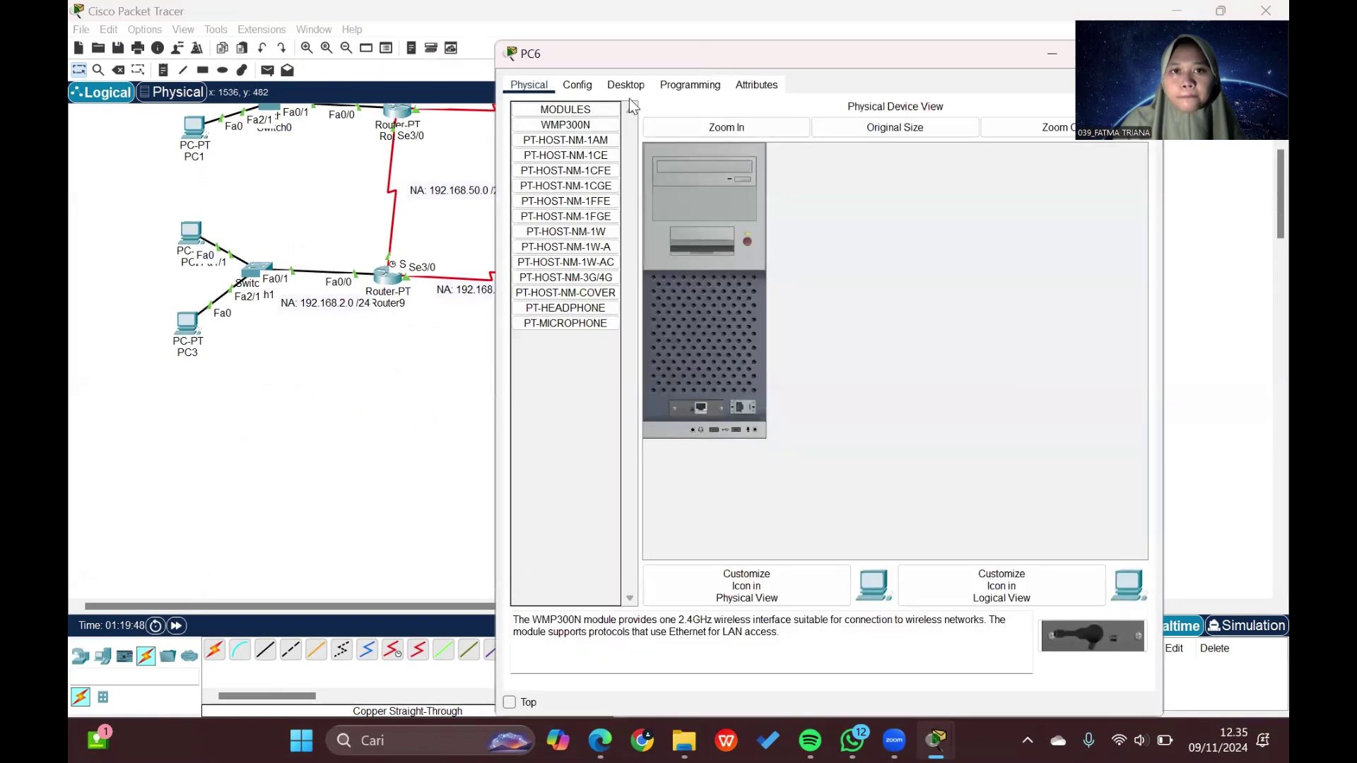
{"action": "left_click", "coordinate": [626, 84]}
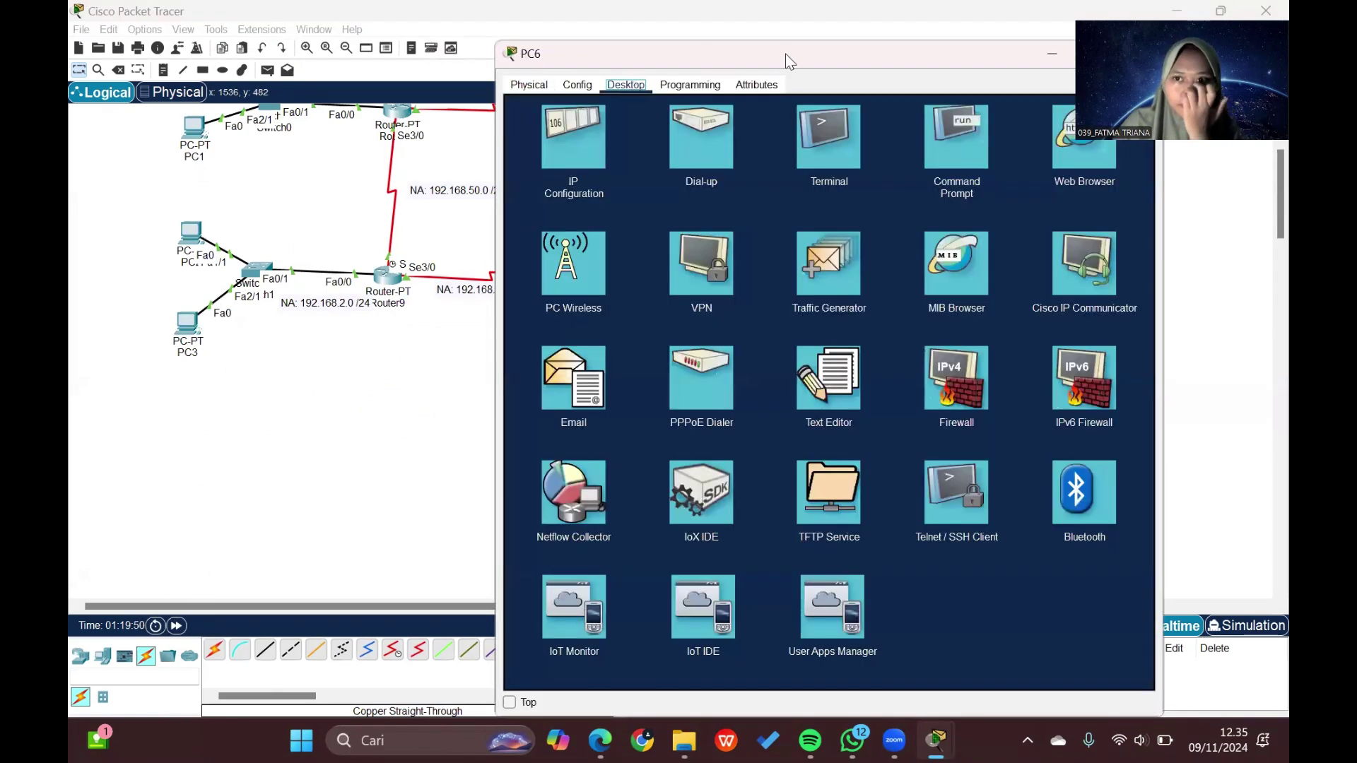
{"action": "left_click_drag", "start_coordinate": [790, 62], "coordinate": [489, 77]}
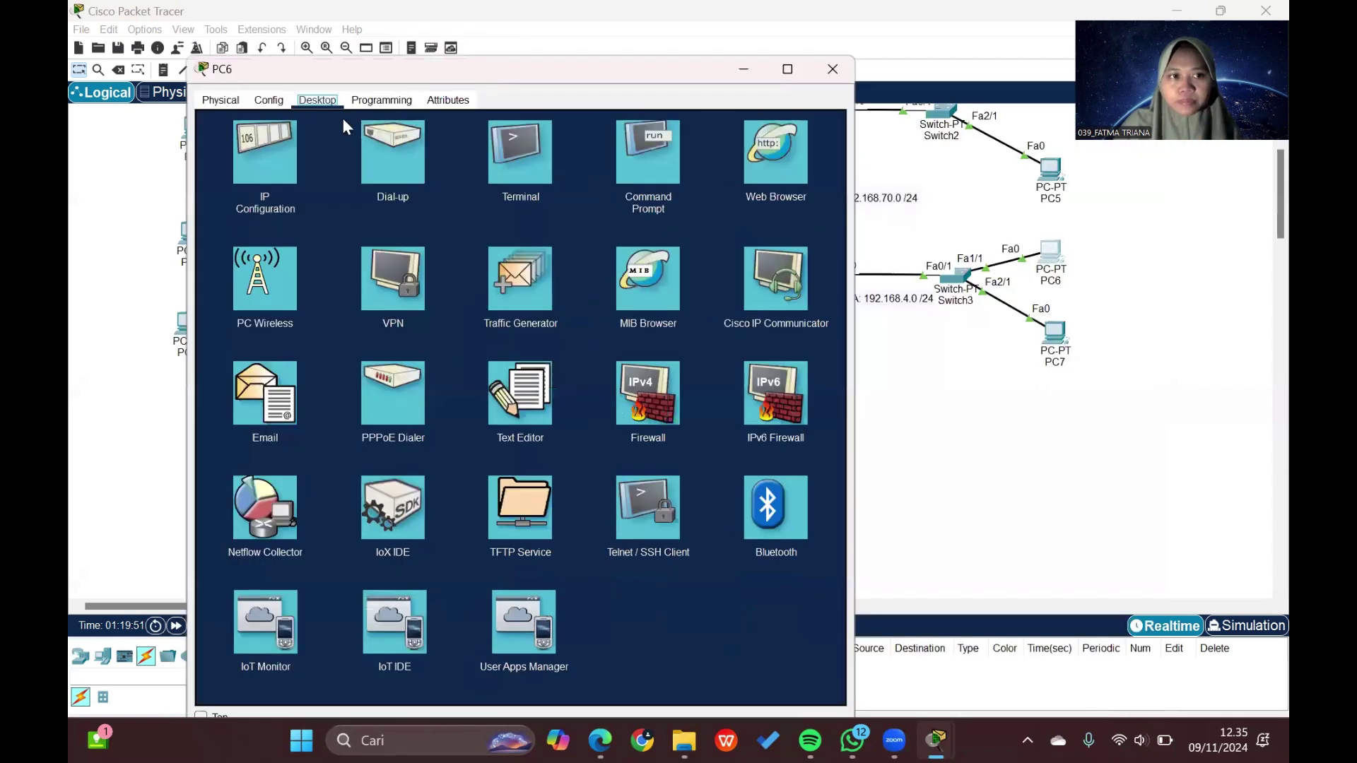
{"action": "left_click", "coordinate": [295, 124]}
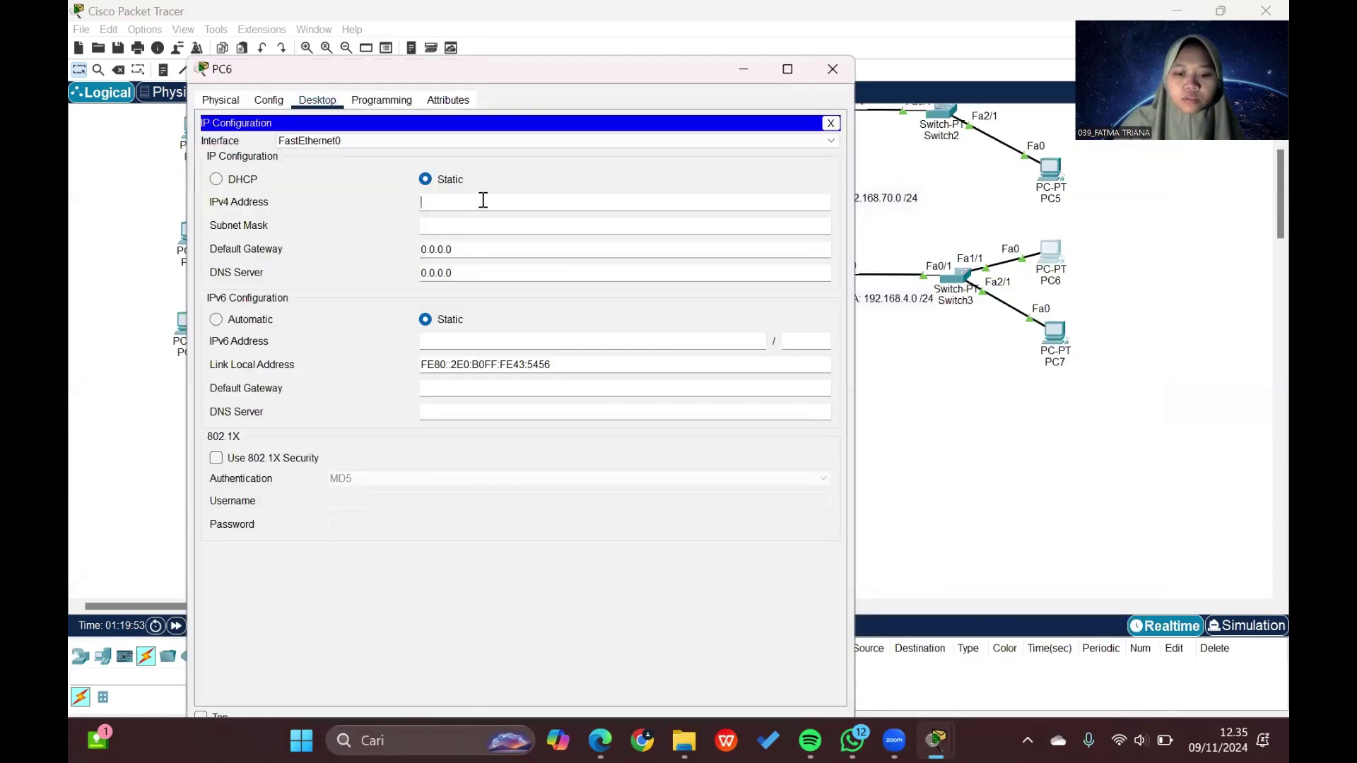
{"action": "type", "text": "192.16"}
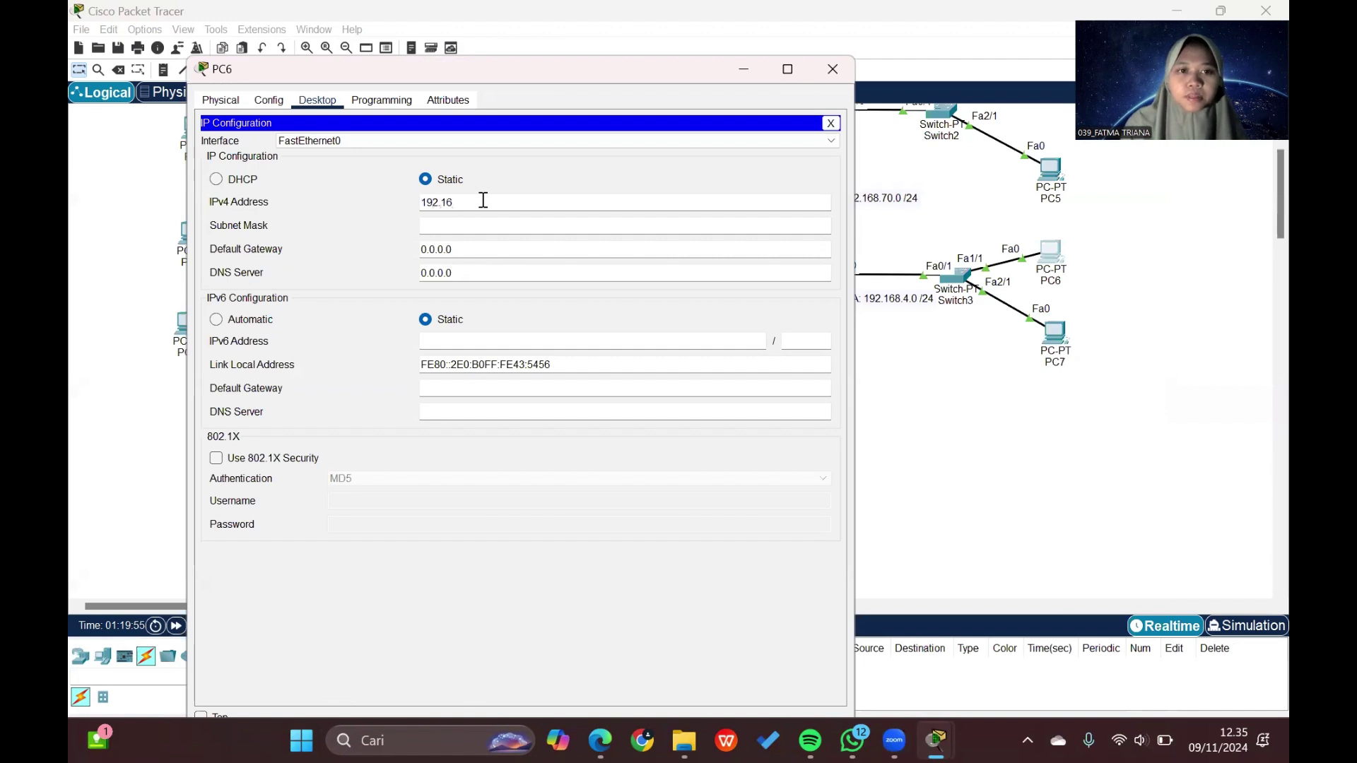
{"action": "type", "text": "8.4.2"}
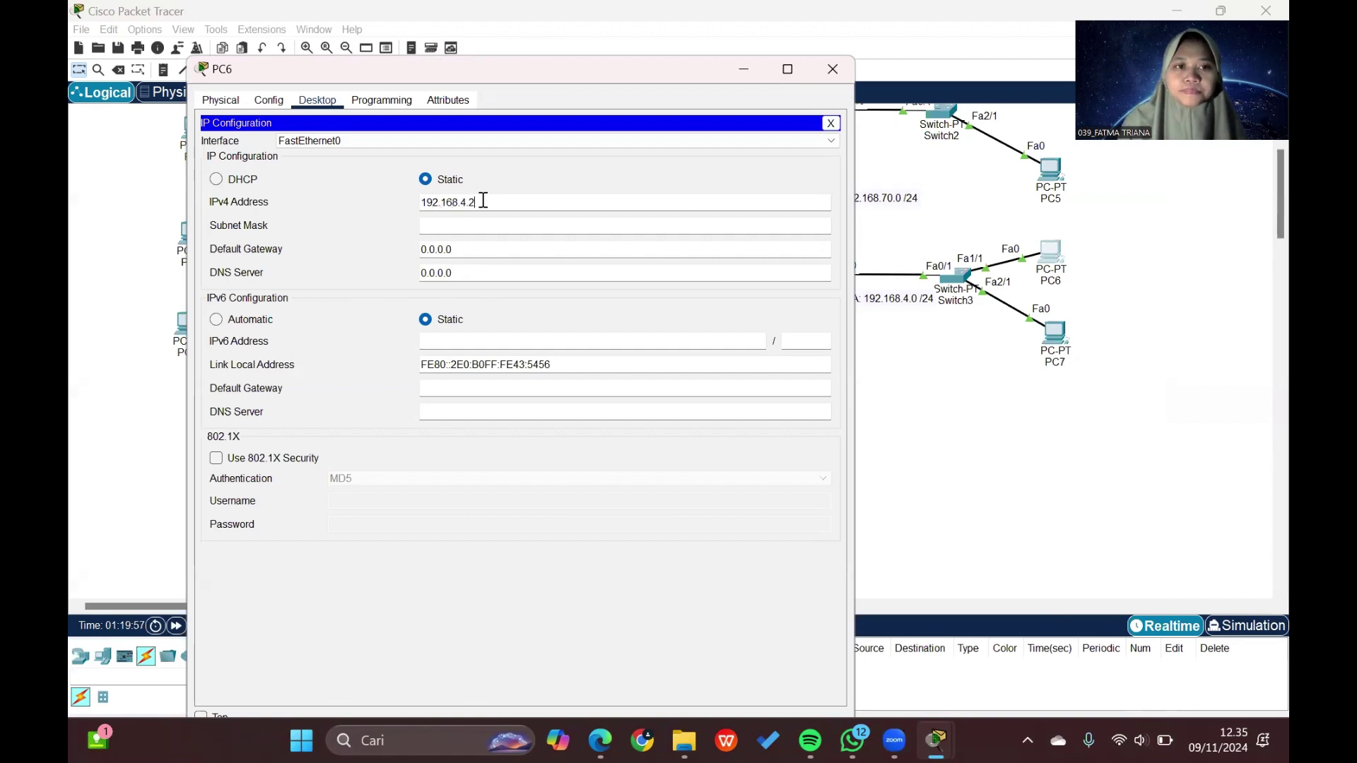
{"action": "left_click", "coordinate": [493, 220]}
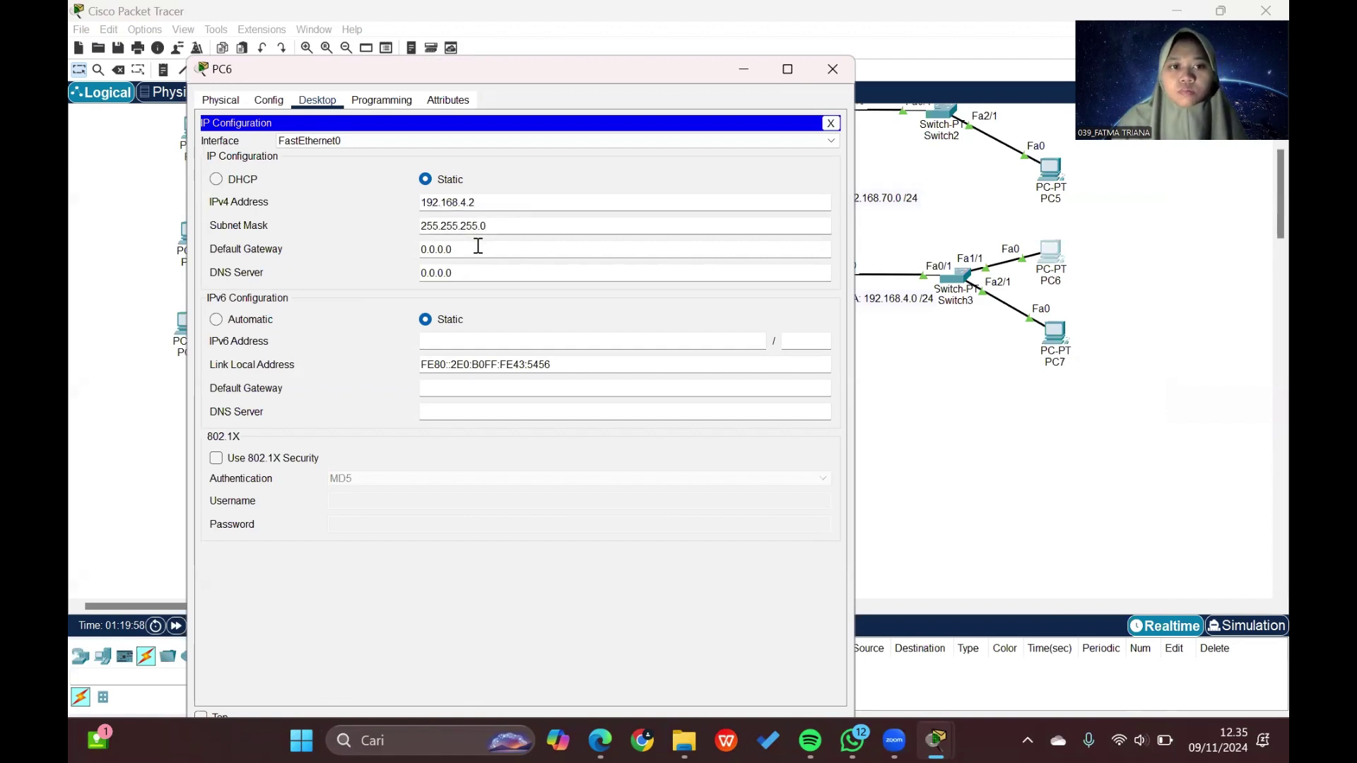
Step: Set PC6's IPv4 default gateway to 192.168.4.1 and close the PC's window
{"action": "left_click_drag", "start_coordinate": [475, 248], "coordinate": [403, 247]}
{"action": "type", "text": "19.21"}
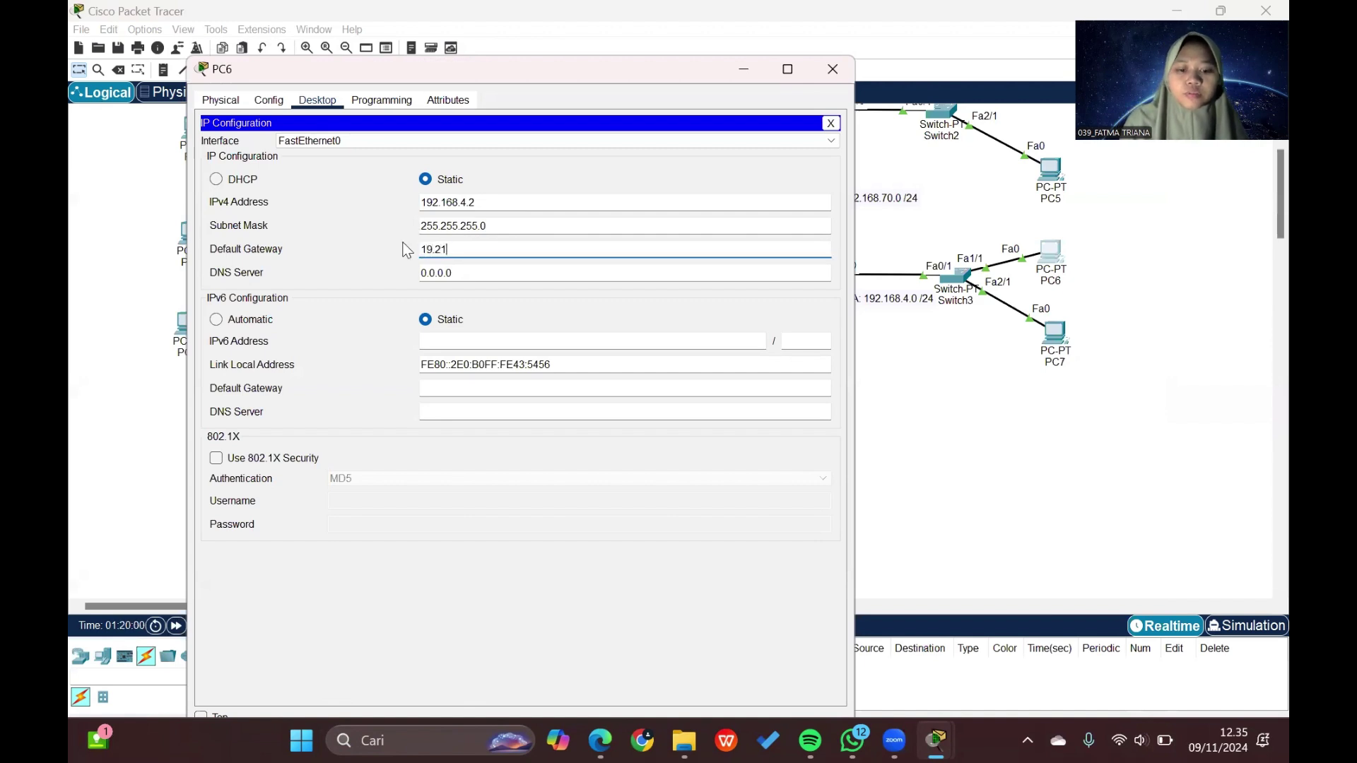
{"action": "key", "text": "BackSpace"}
{"action": "key", "text": "BackSpace"}
{"action": "type", "text": "2.1"}
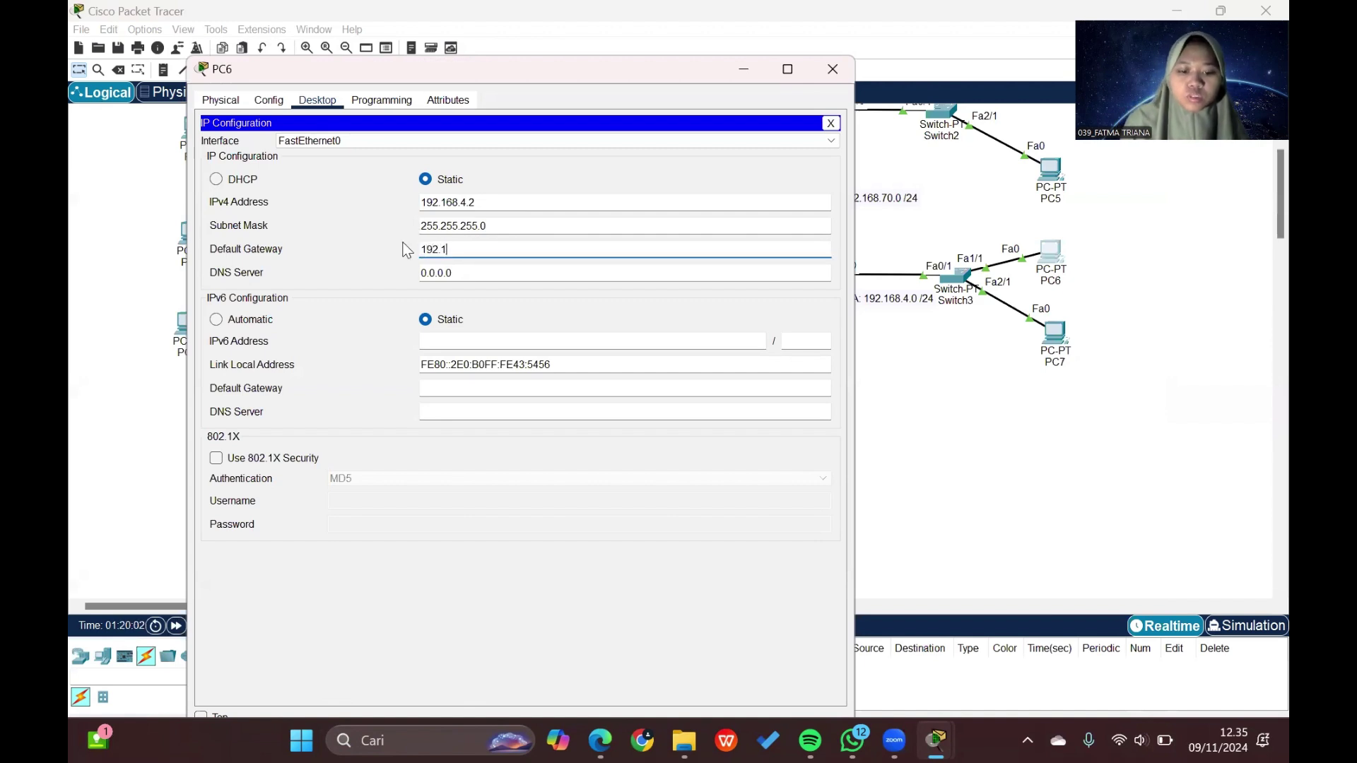
{"action": "type", "text": "68.4"}
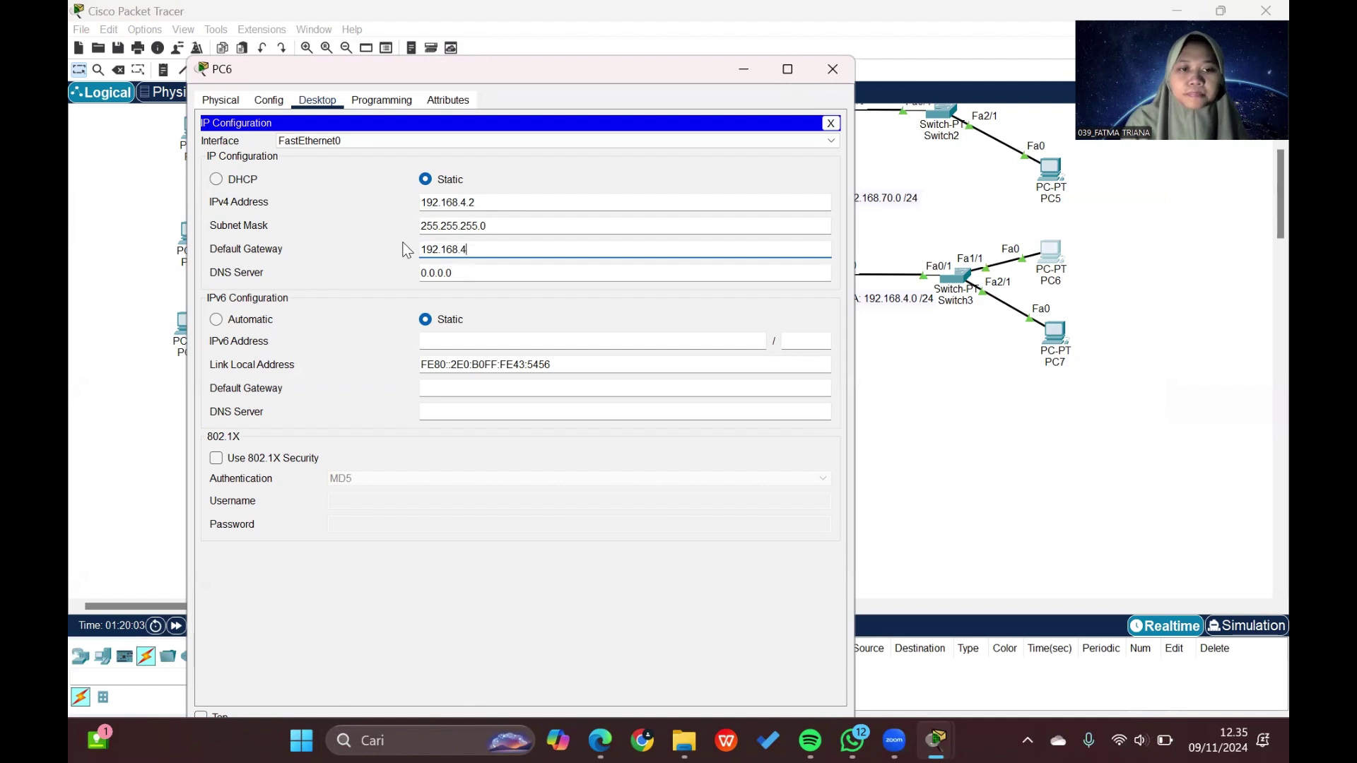
{"action": "type", "text": ".1"}
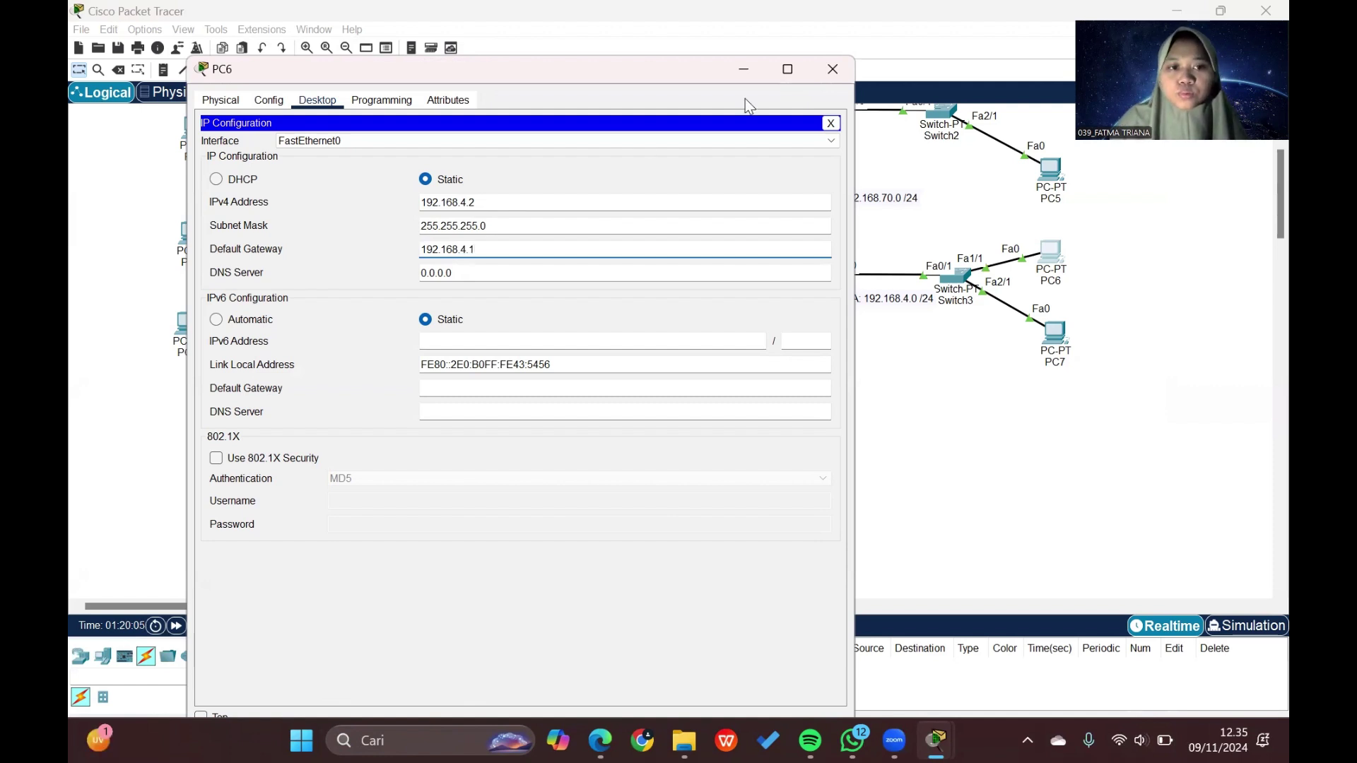
{"action": "left_click_drag", "start_coordinate": [834, 57], "coordinate": [833, 64]}
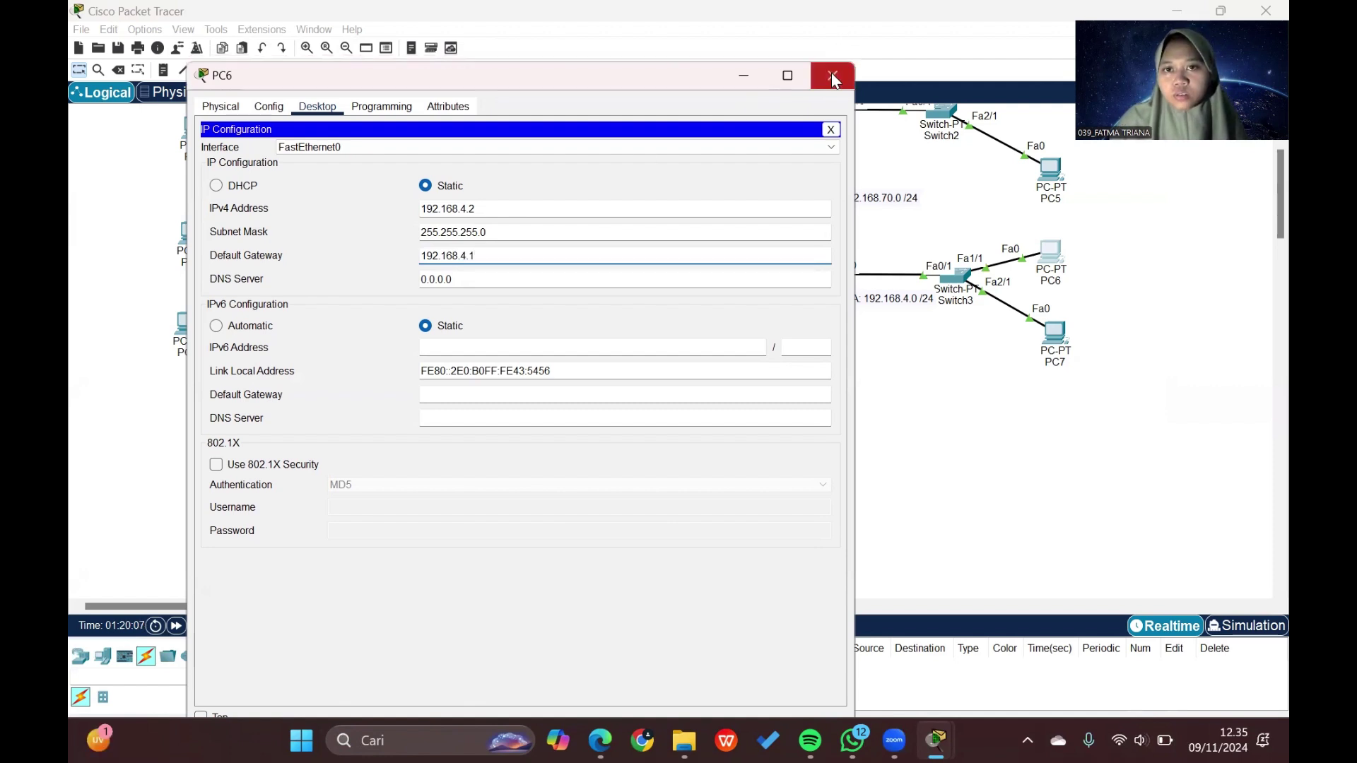
{"action": "left_click", "coordinate": [832, 75]}
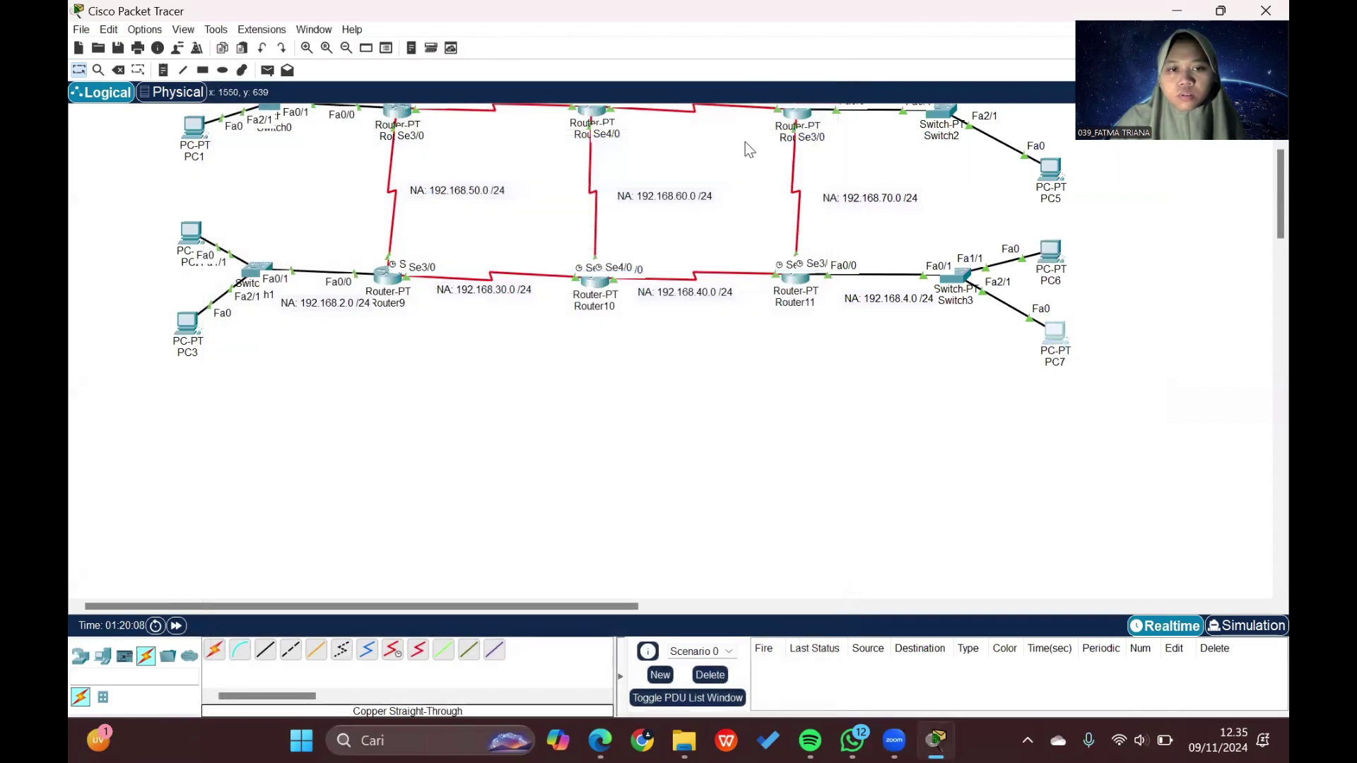
Step: Open PC7's IP configuration and assign IPv4 address 192.168.4.3 with subnet mask 255.255.255.0
{"action": "left_click", "coordinate": [1054, 331]}
{"action": "left_click", "coordinate": [626, 85]}
{"action": "left_click", "coordinate": [583, 130]}
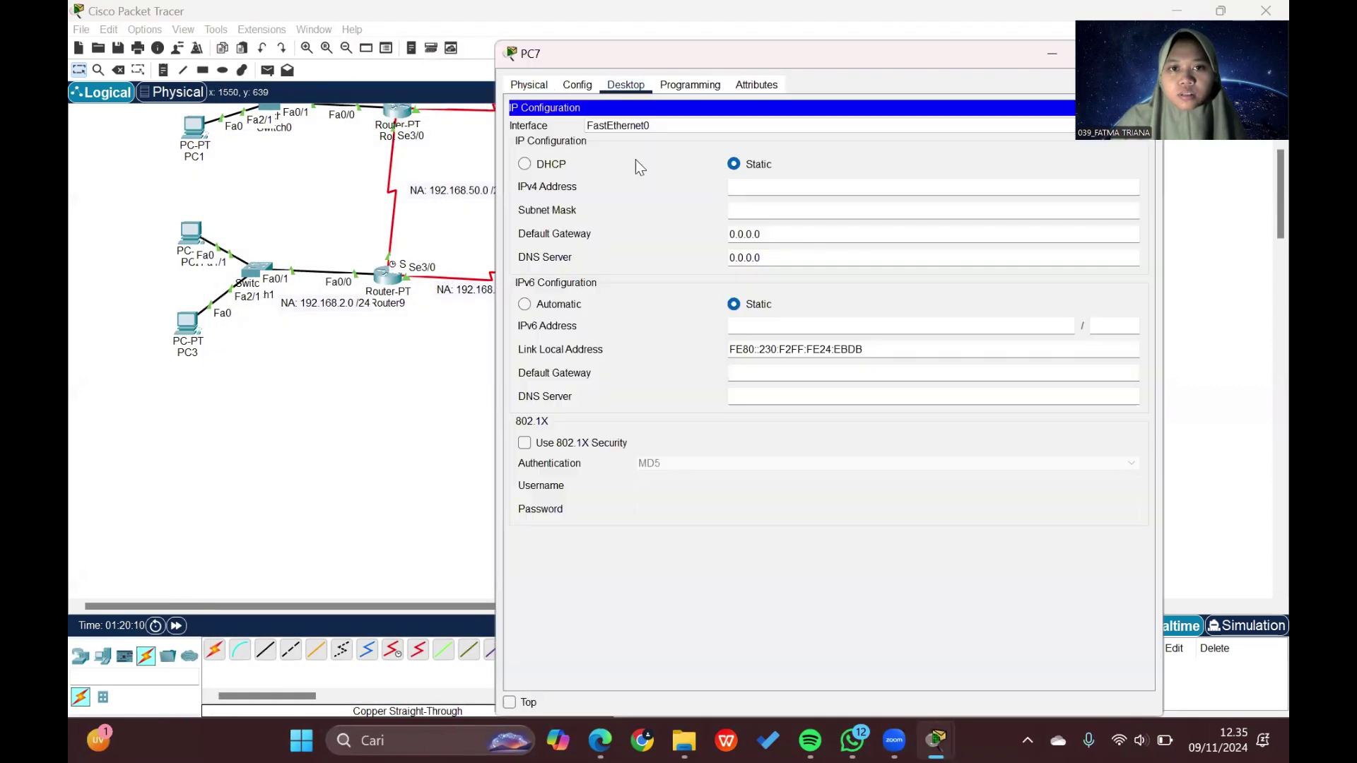
{"action": "left_click", "coordinate": [743, 186]}
{"action": "type", "text": "192"}
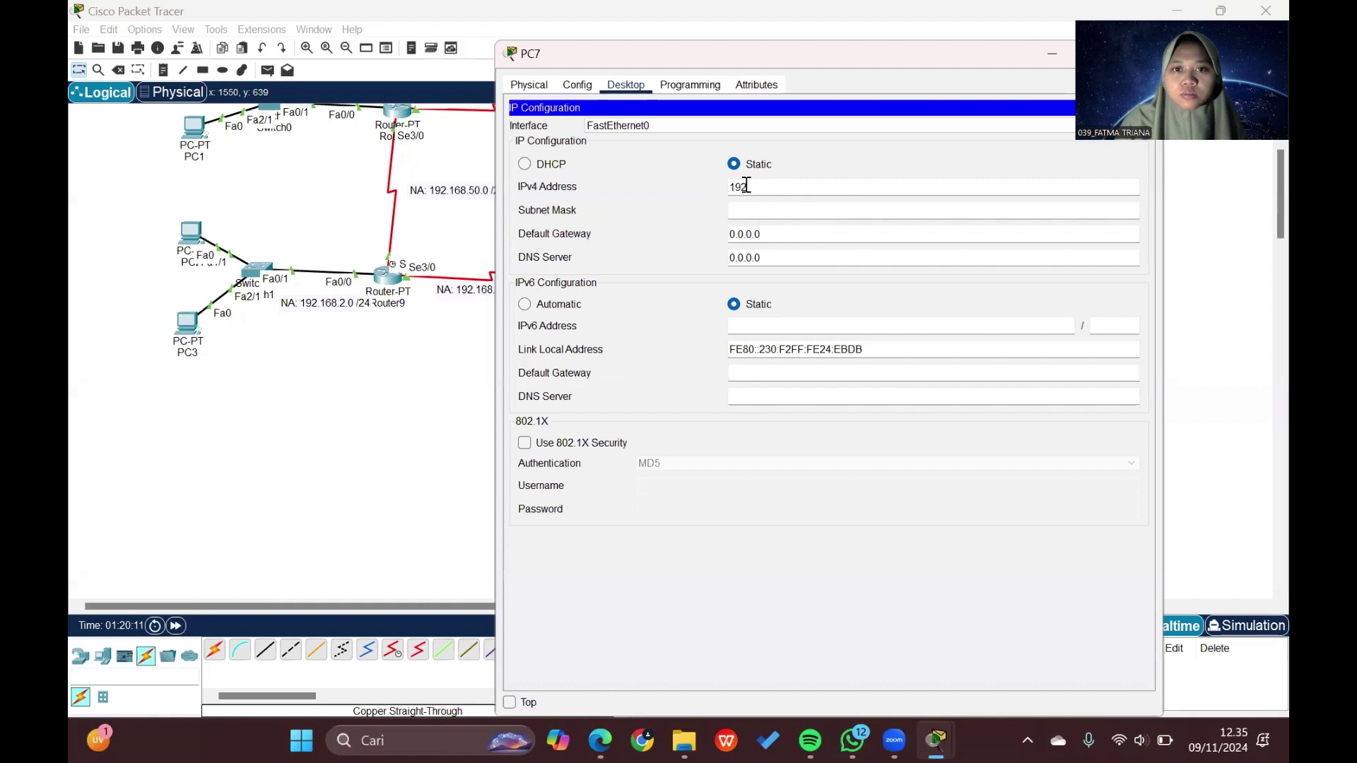
{"action": "type", "text": ".168.4"}
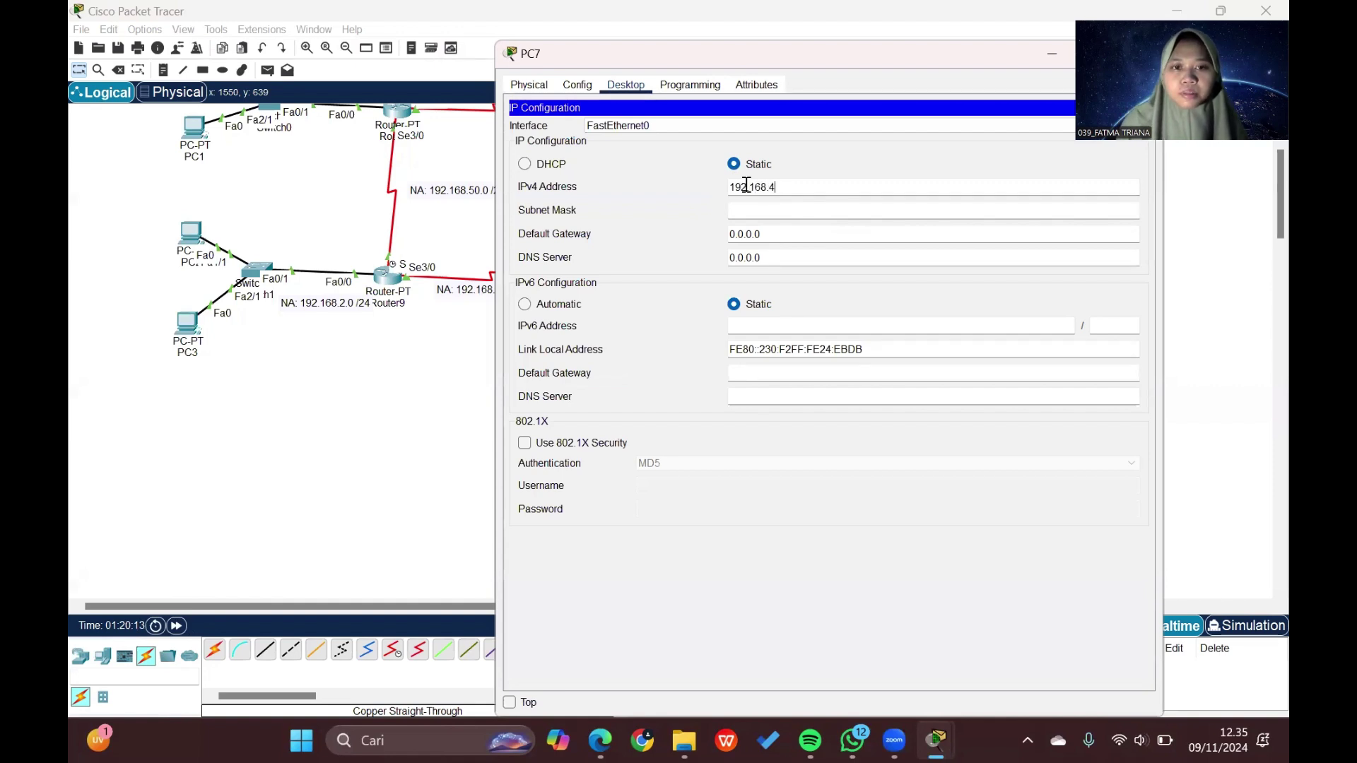
{"action": "type", "text": ".3"}
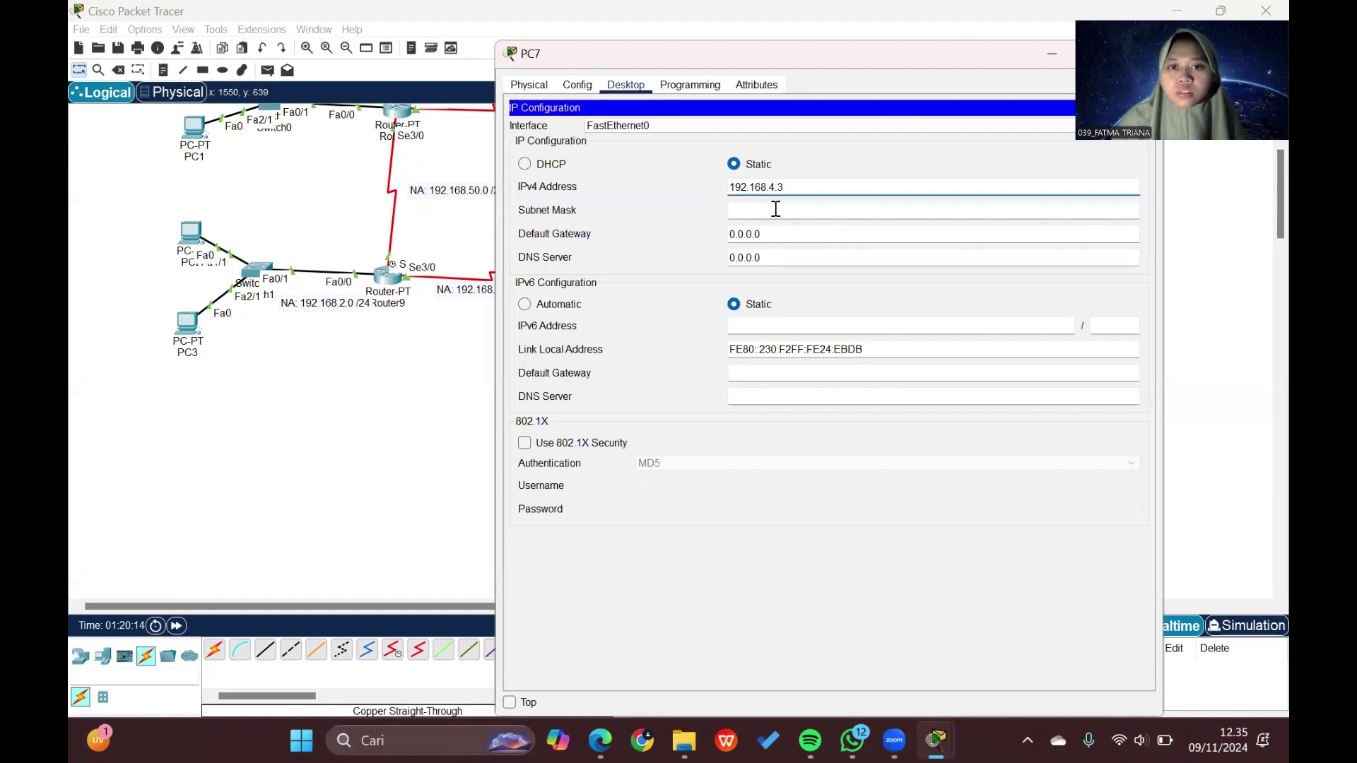
{"action": "left_click", "coordinate": [775, 209]}
{"action": "key", "text": "Tab"}
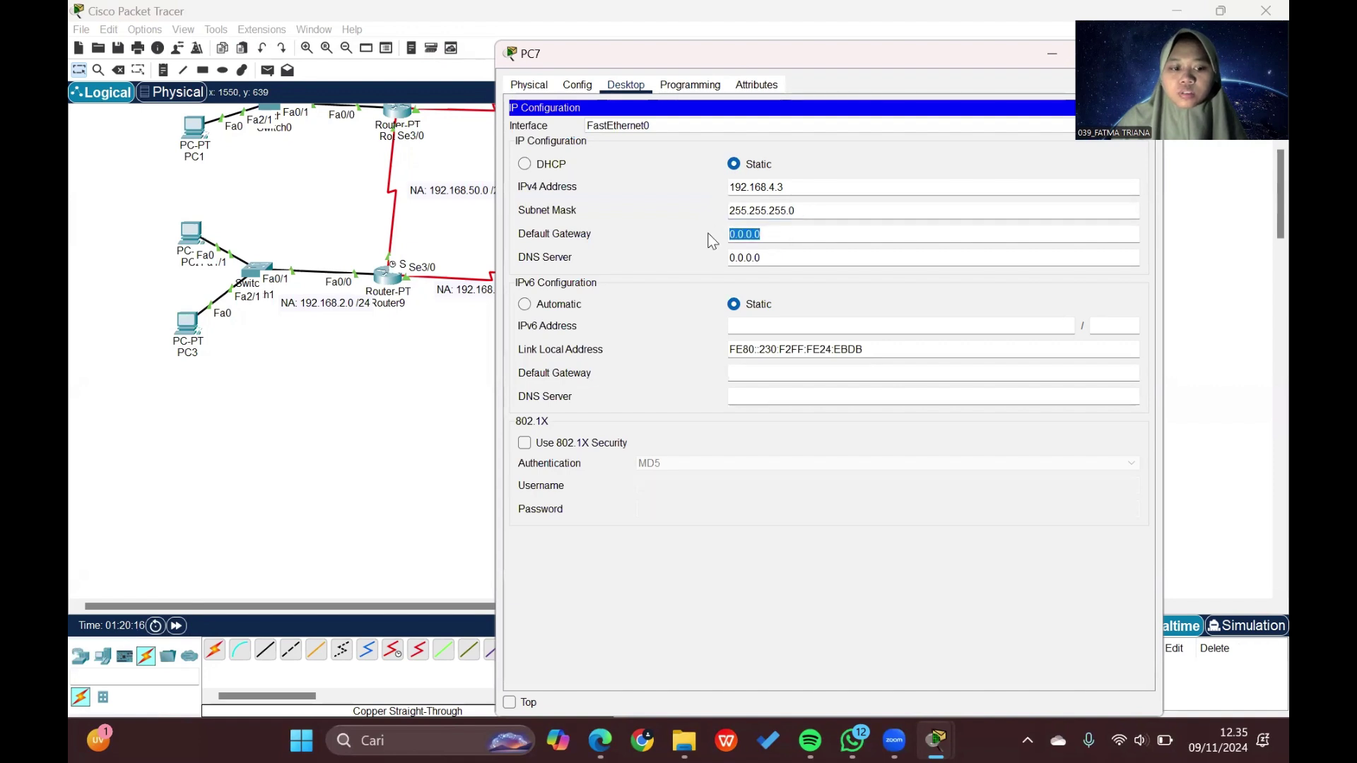
Step: Set PC7's IPv4 default gateway to 192.168.4.1 and close the PC's window
{"action": "type", "text": "192.168"}
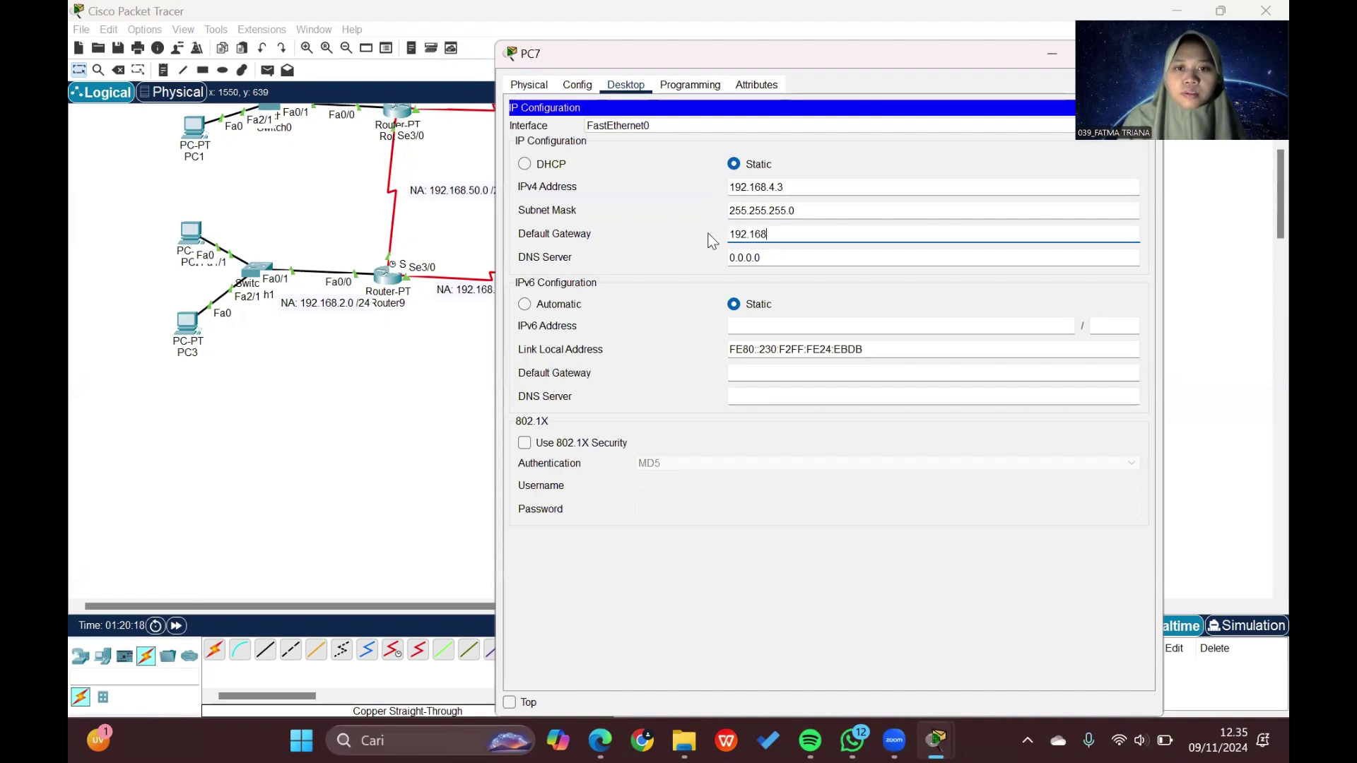
{"action": "type", "text": ".4.1"}
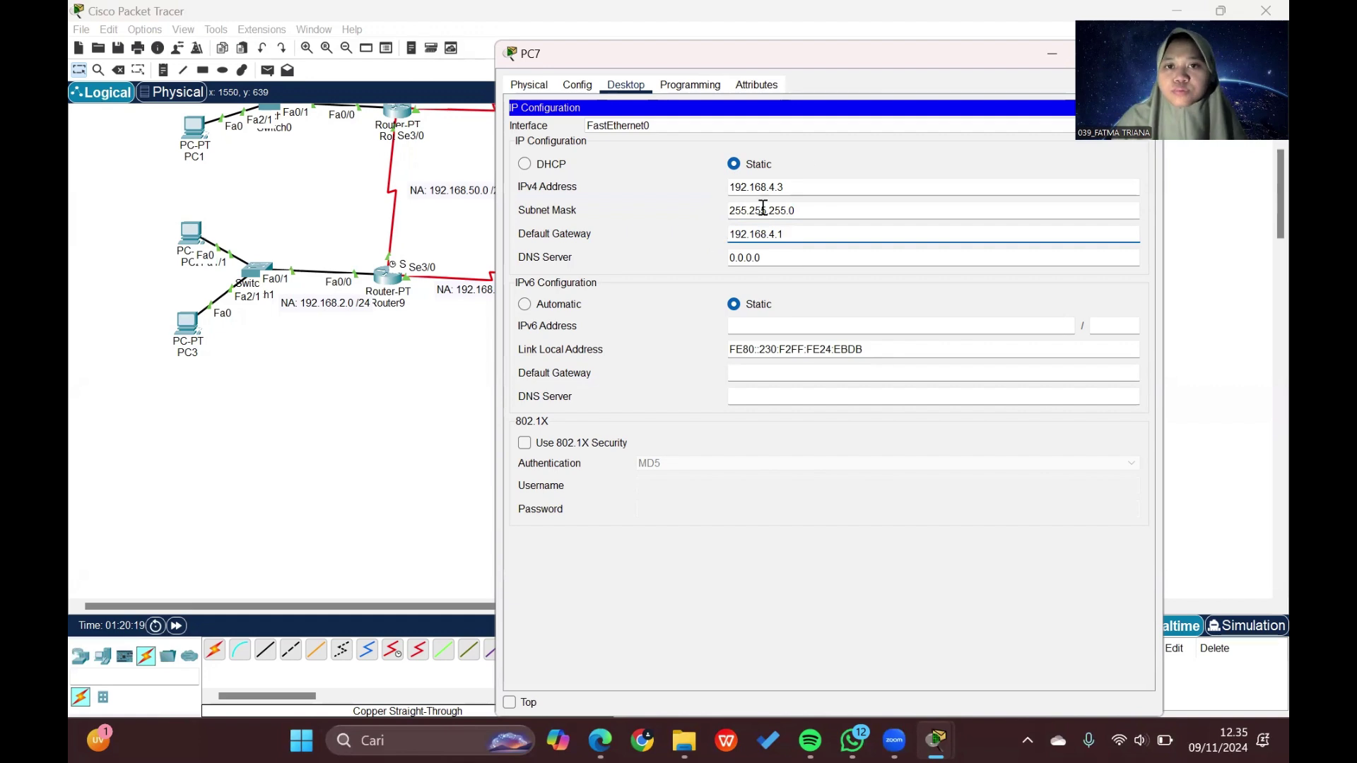
{"action": "double_click", "coordinate": [787, 53]}
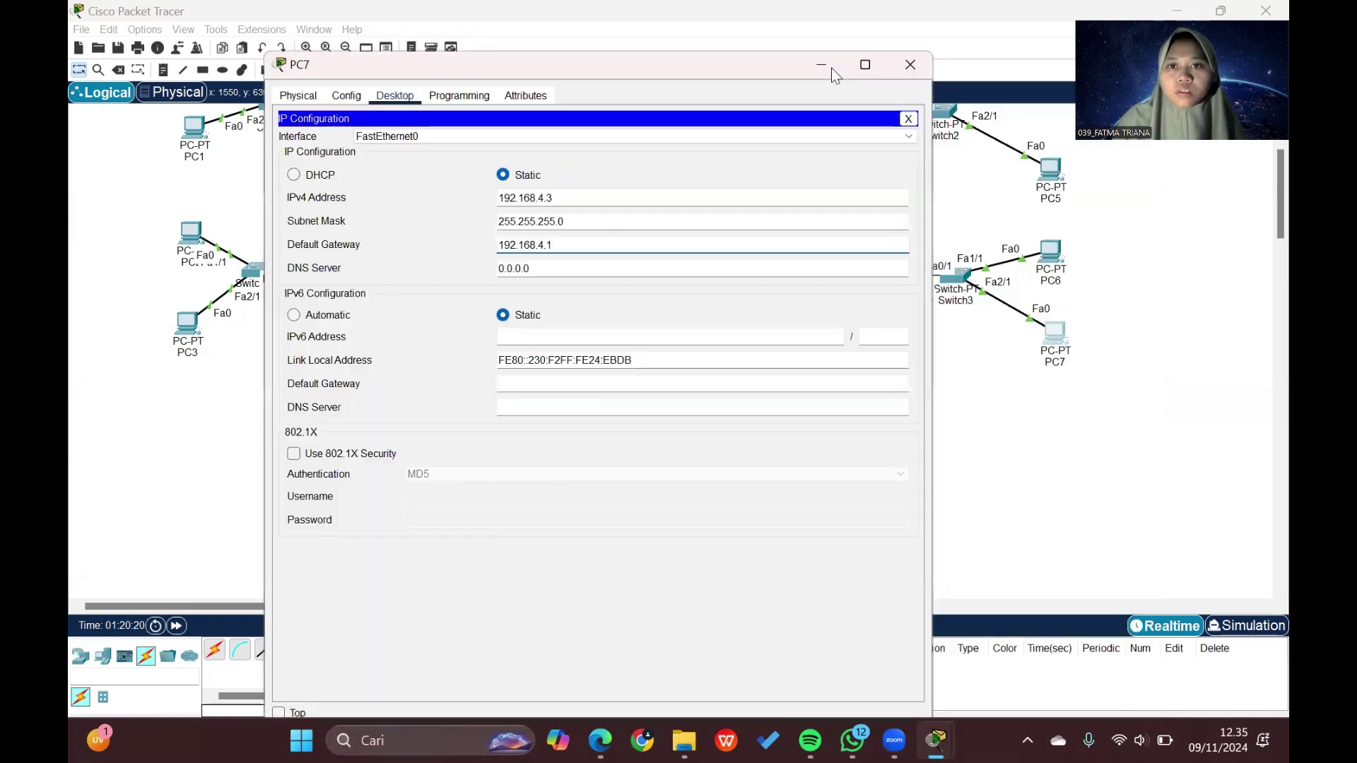
{"action": "left_click", "coordinate": [903, 62]}
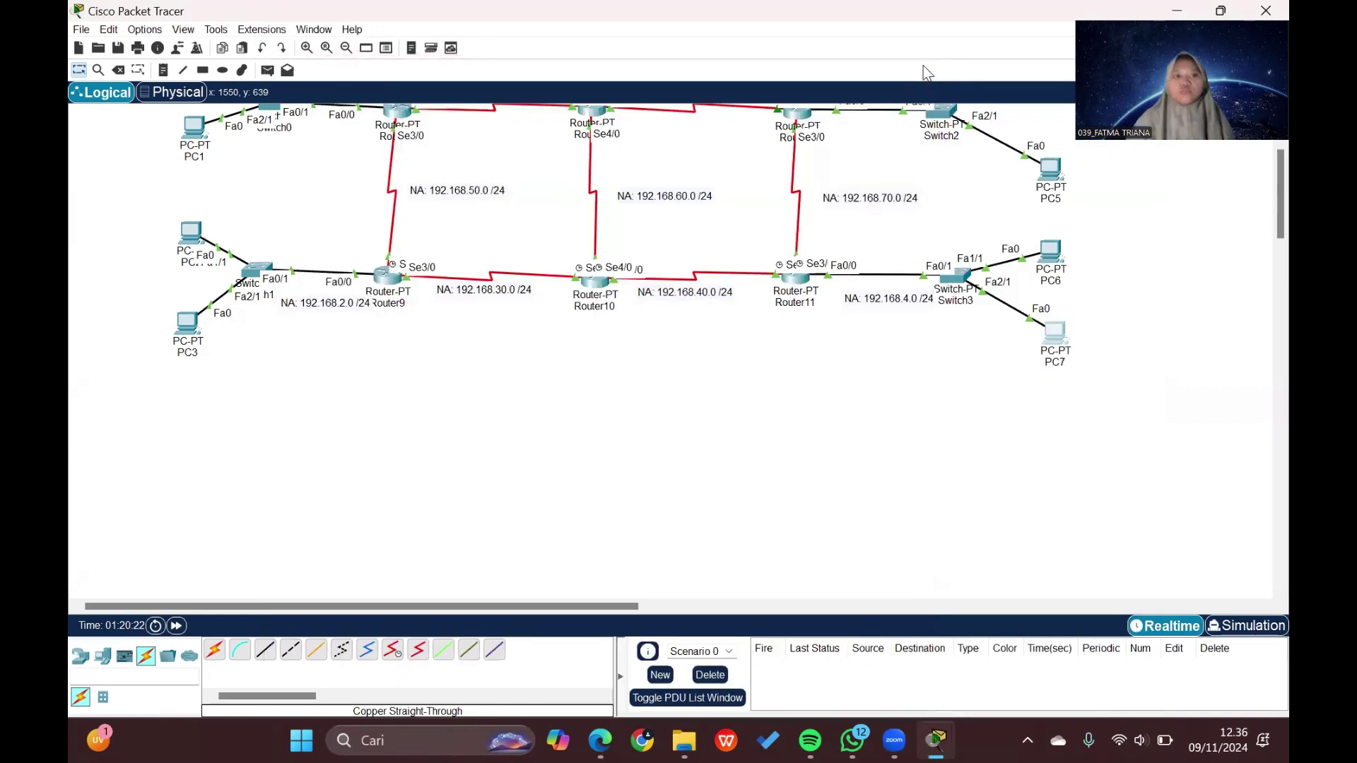
Step: Open Router6, the router attached to the 192.168.1.0 network, and enter its RIP routing configuration
{"action": "scroll", "coordinate": [719, 205], "scroll_direction": "up", "scroll_amount": 3}
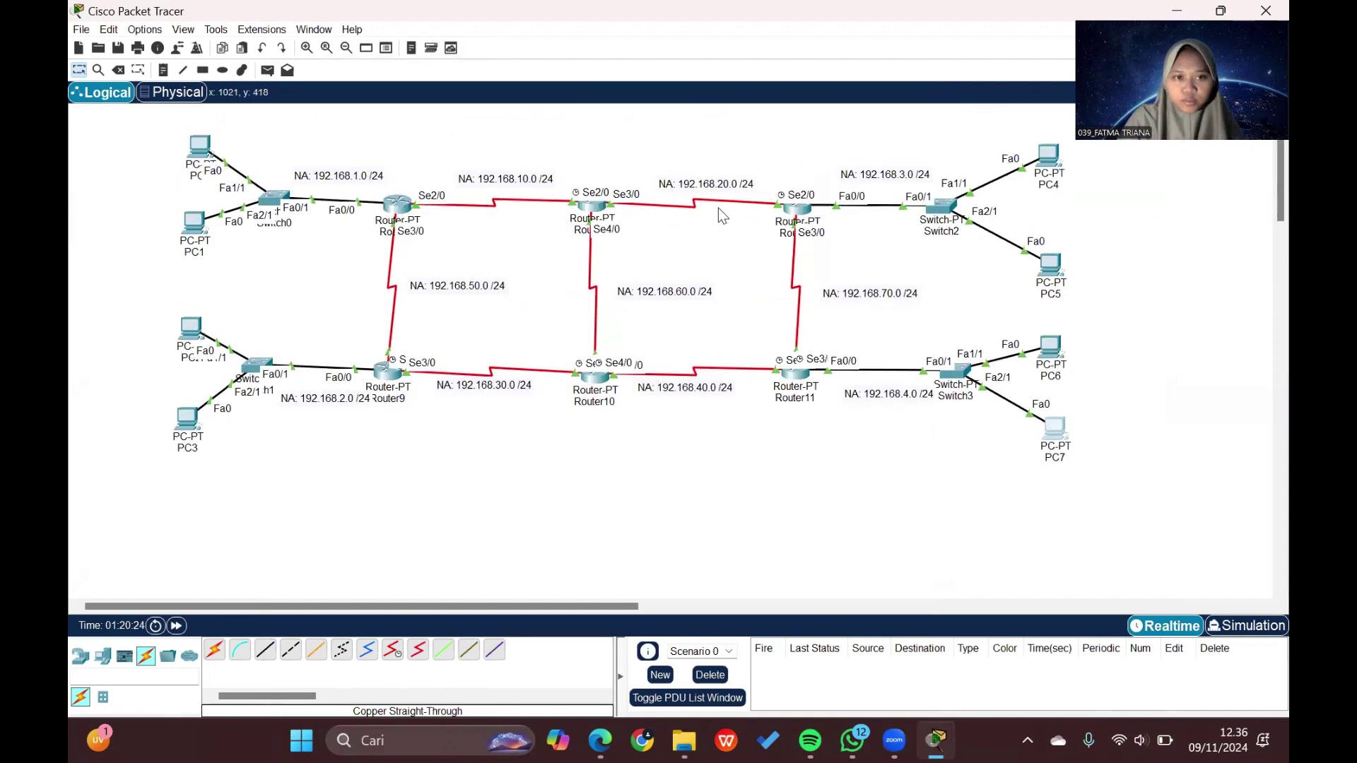
{"action": "scroll", "coordinate": [718, 208], "scroll_direction": "up", "scroll_amount": 2}
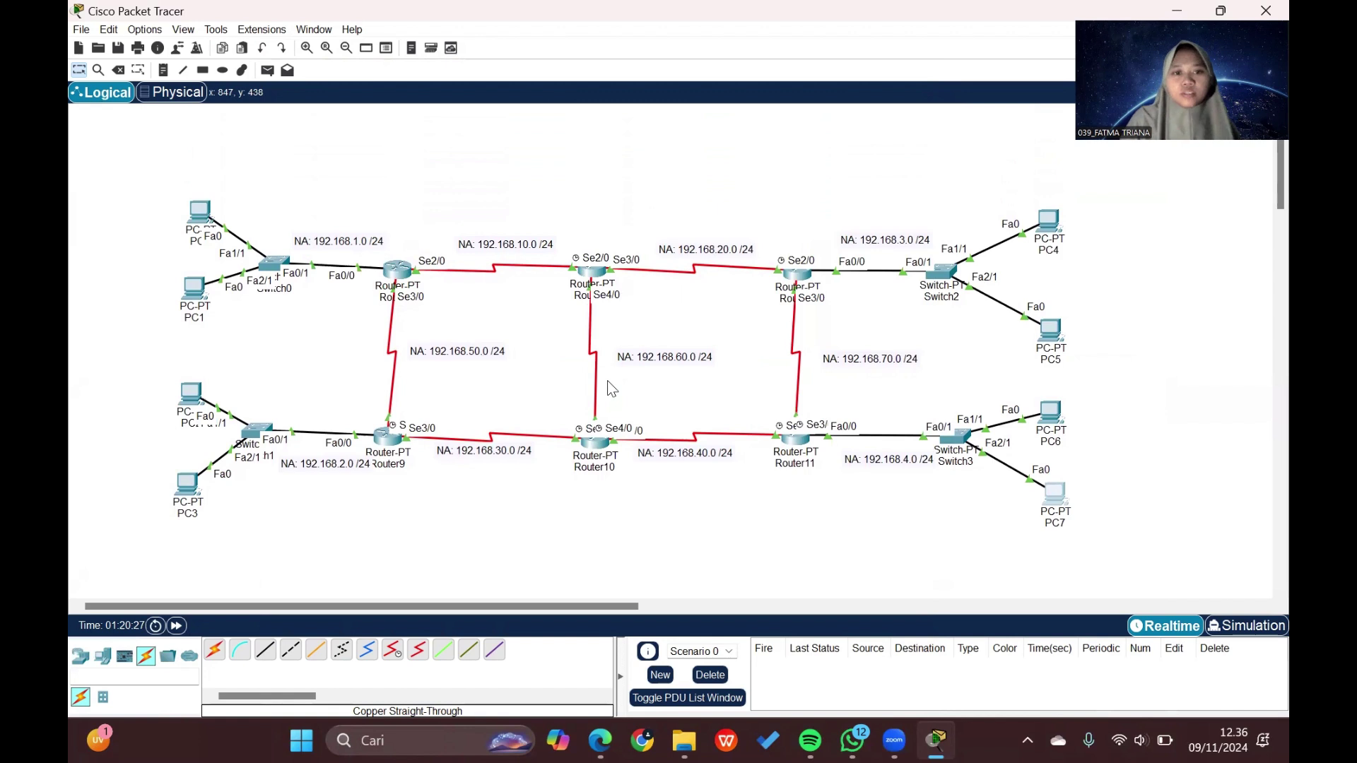
{"action": "scroll", "coordinate": [608, 380], "scroll_direction": "down", "scroll_amount": 1}
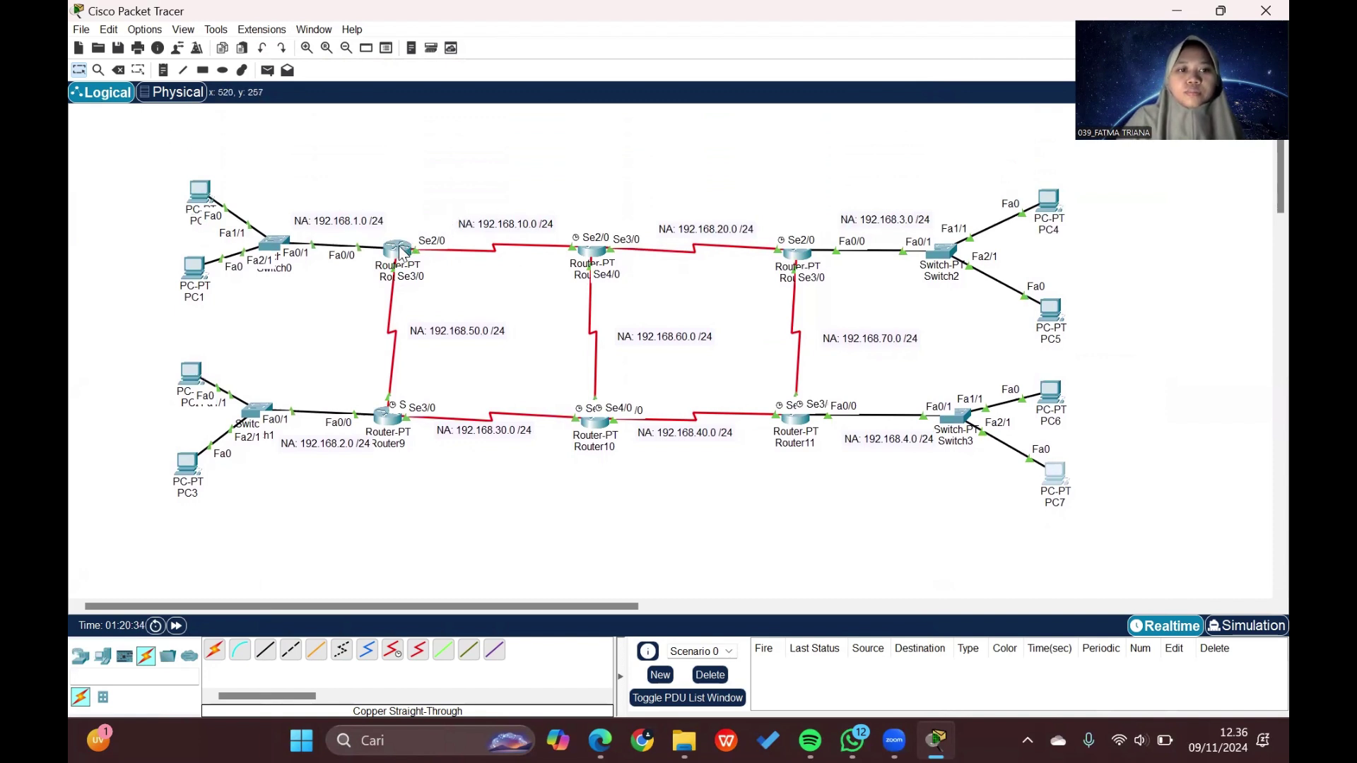
{"action": "scroll", "coordinate": [400, 251], "scroll_direction": "down", "scroll_amount": 1}
{"action": "scroll", "coordinate": [400, 252], "scroll_direction": "down", "scroll_amount": 1}
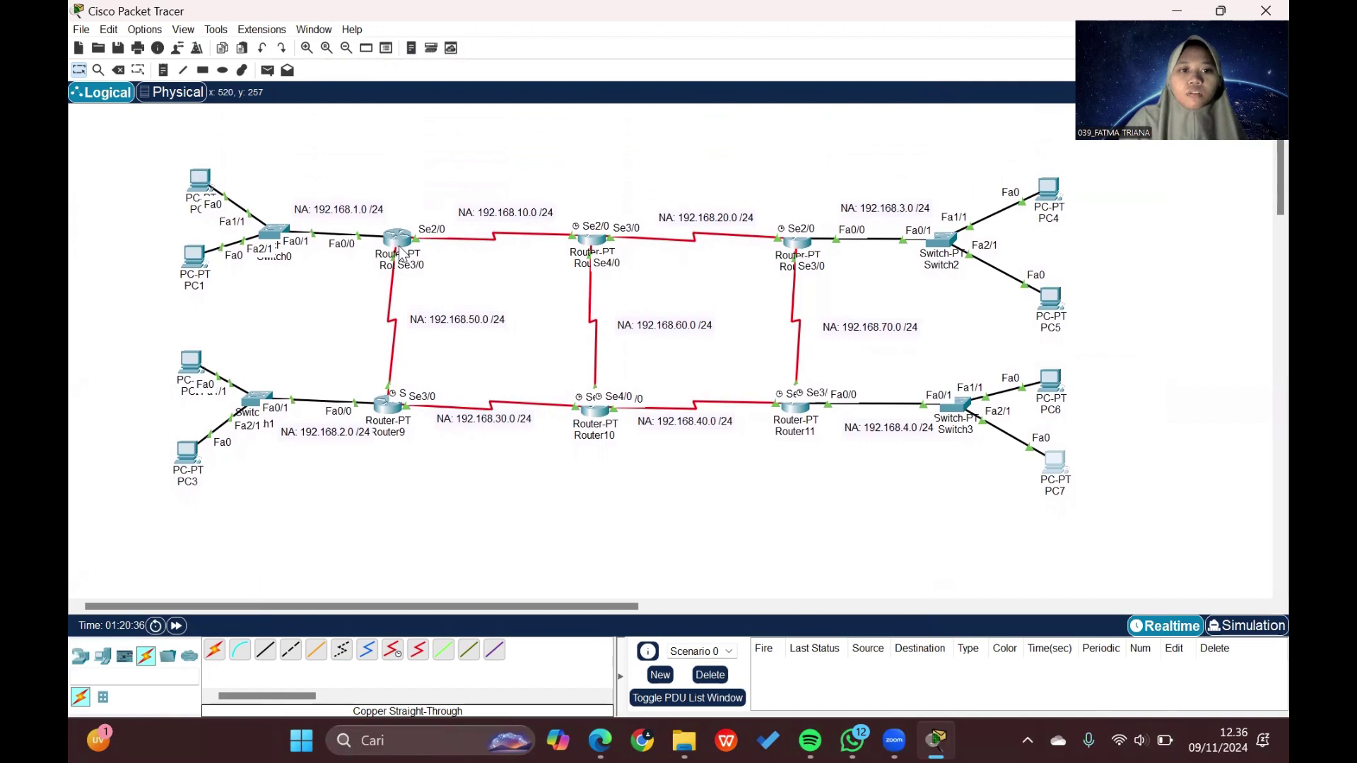
{"action": "left_click", "coordinate": [400, 252]}
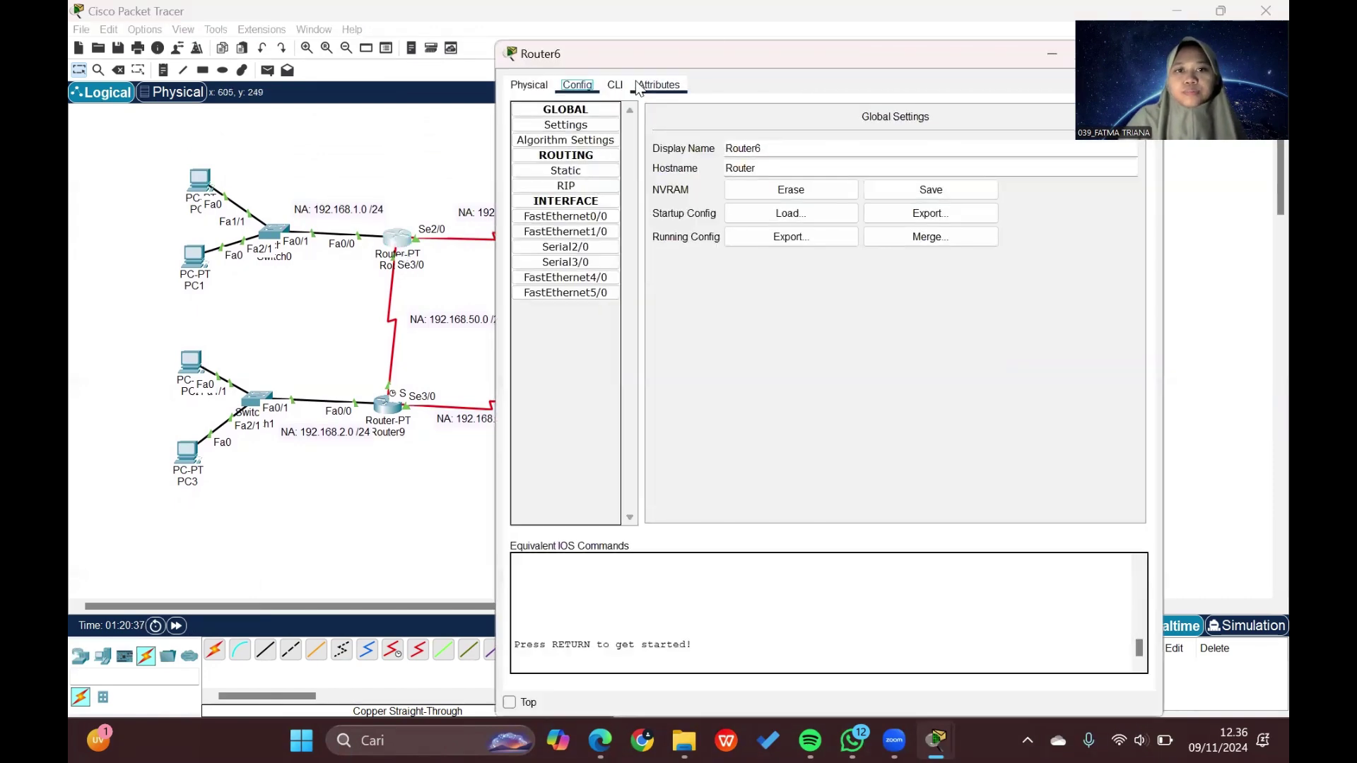
{"action": "left_click_drag", "start_coordinate": [714, 53], "coordinate": [453, 68]}
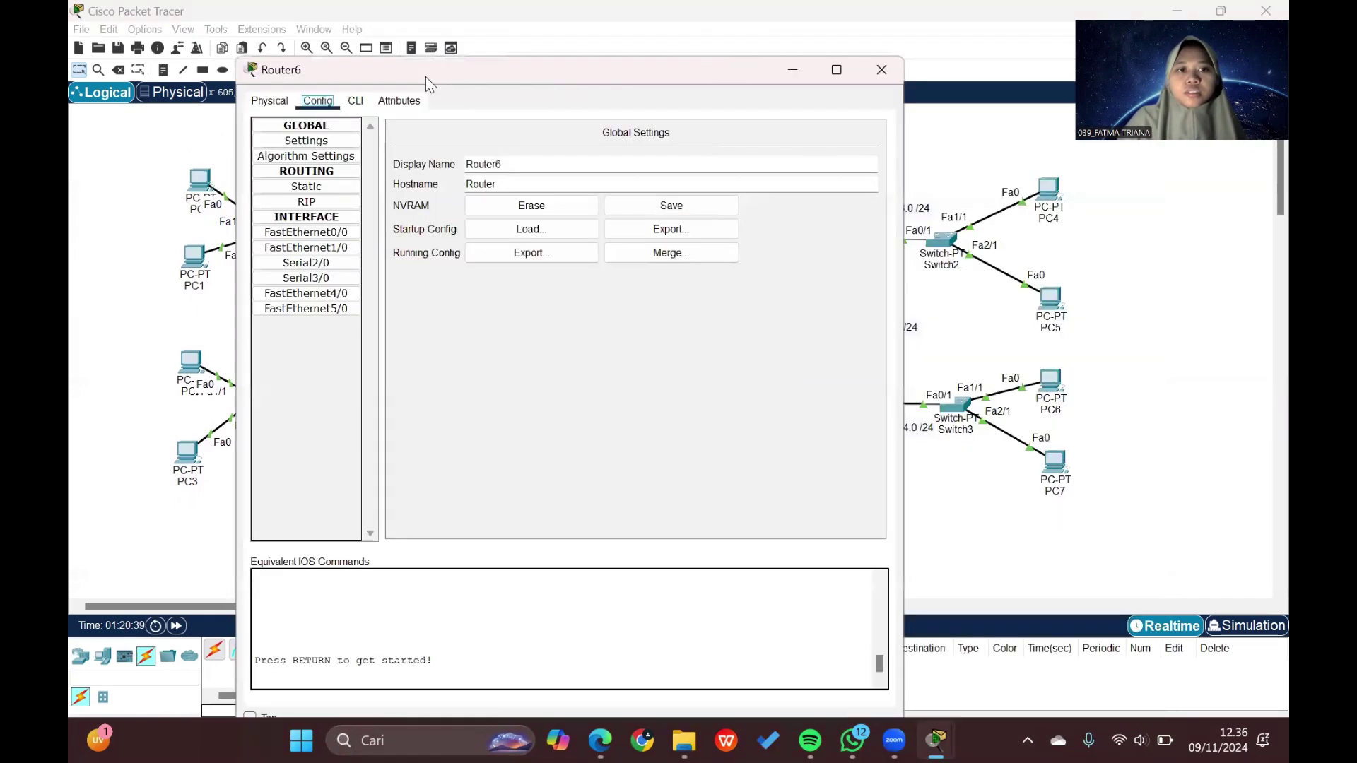
{"action": "left_click", "coordinate": [355, 102]}
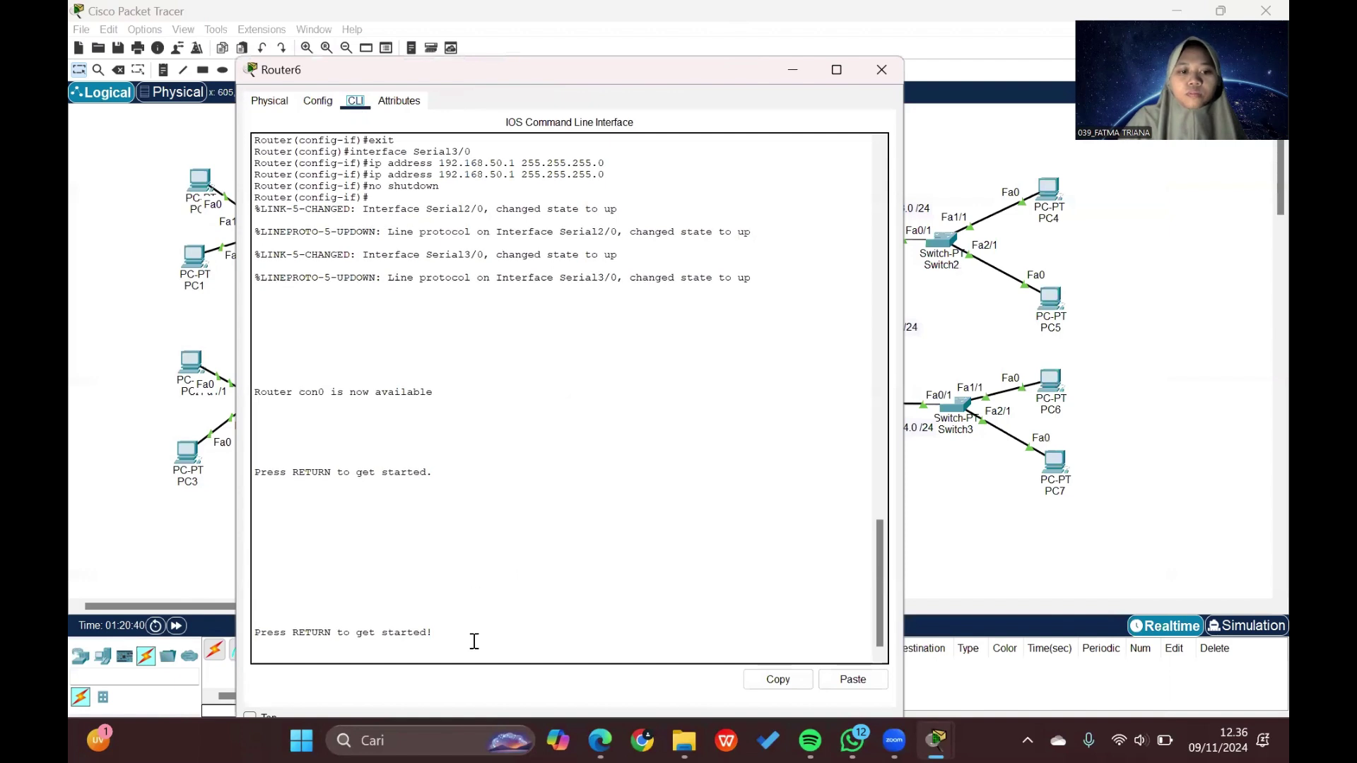
{"action": "key", "text": "Return"}
{"action": "key", "text": "Return"}
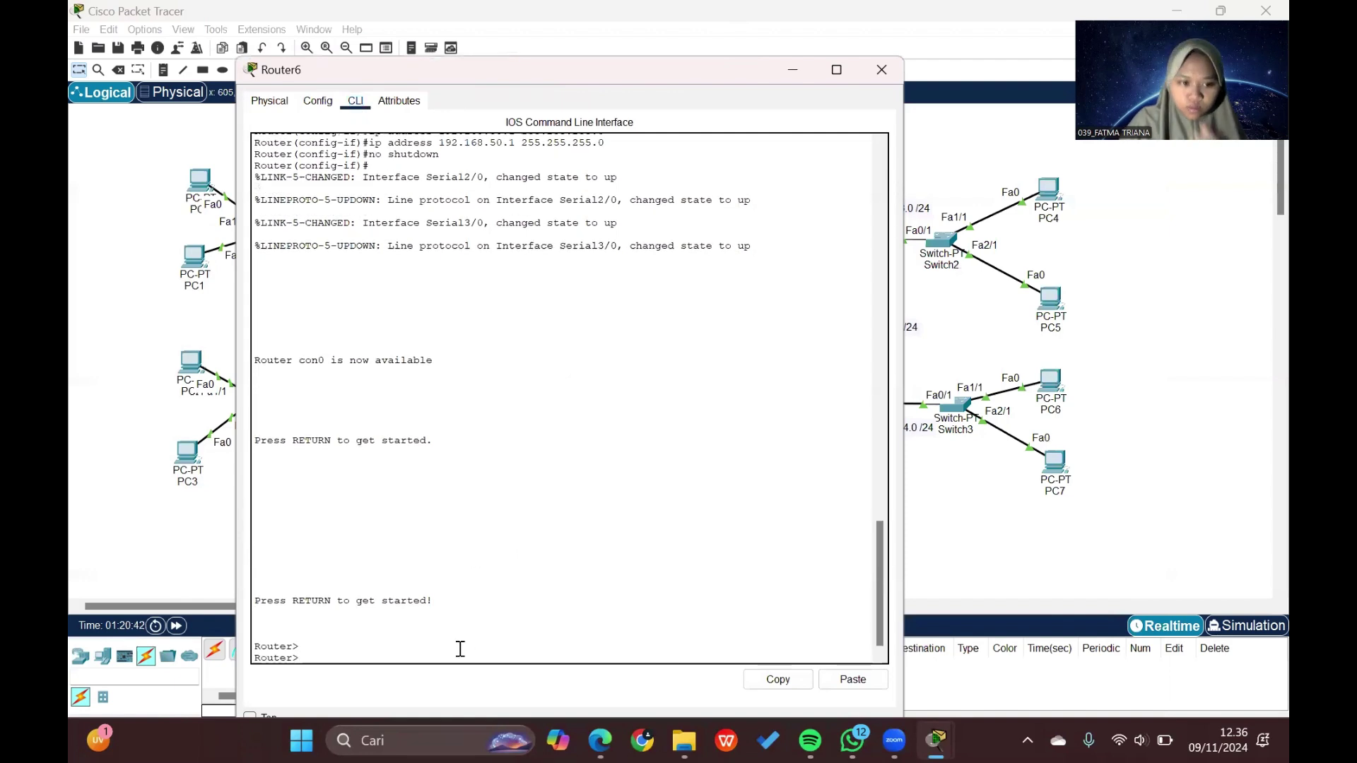
{"action": "left_click", "coordinate": [317, 102]}
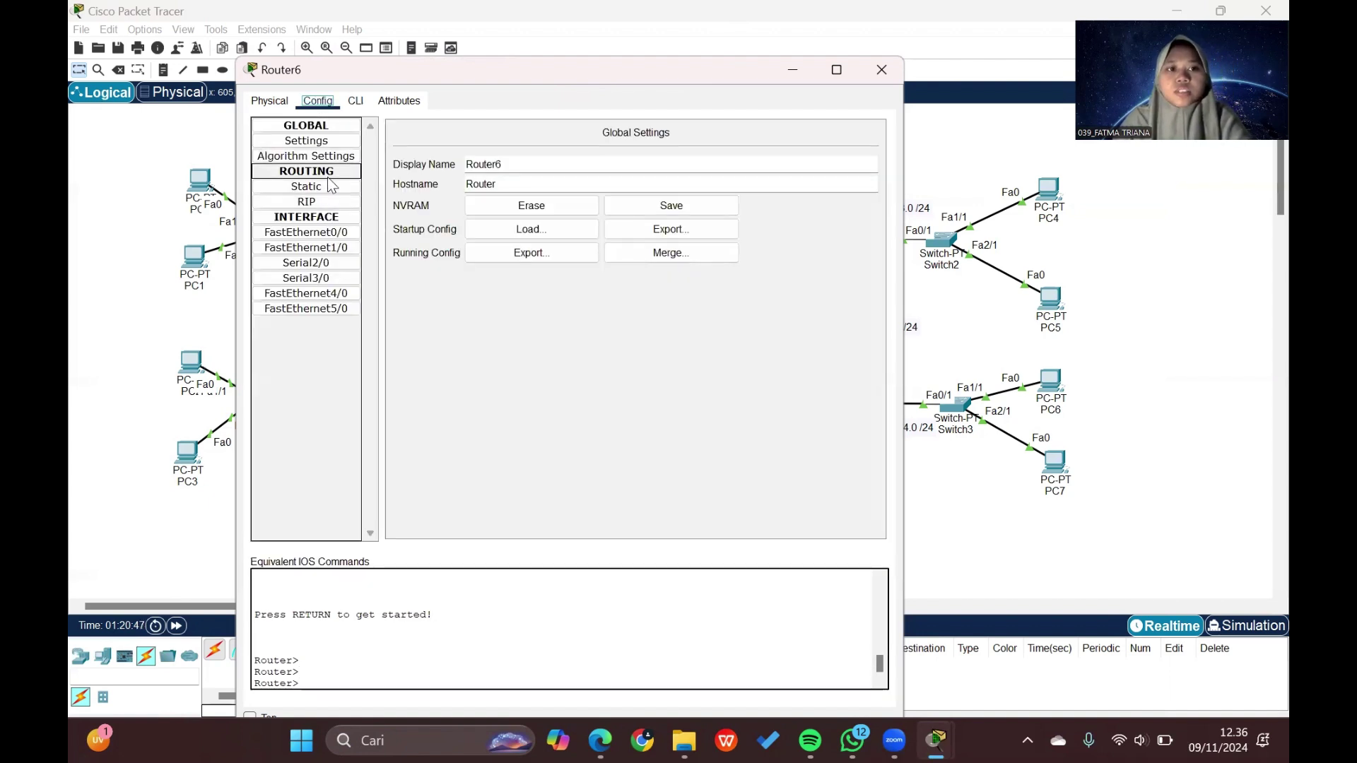
{"action": "left_click", "coordinate": [314, 205]}
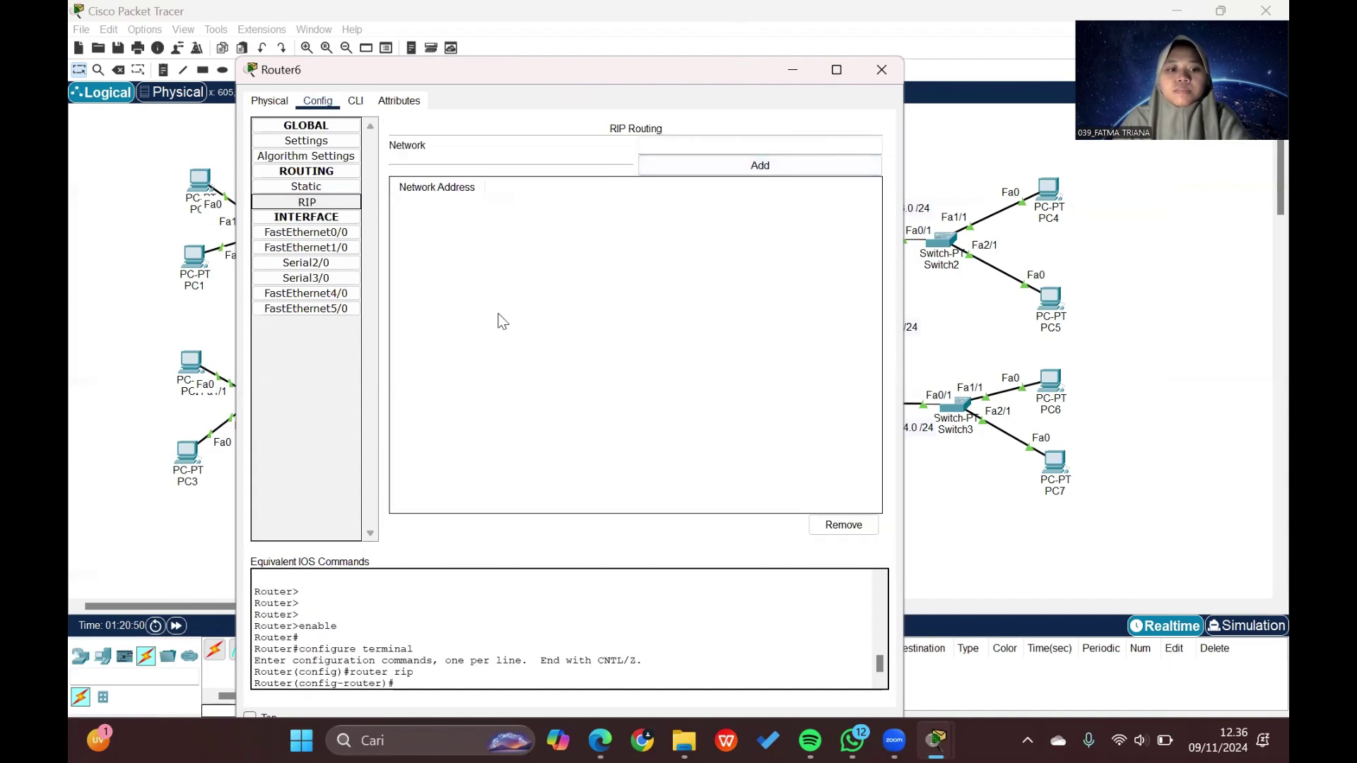
Step: Set RIP to version 2 on Router6 by running "version 2" in its command line
{"action": "left_click", "coordinate": [356, 101]}
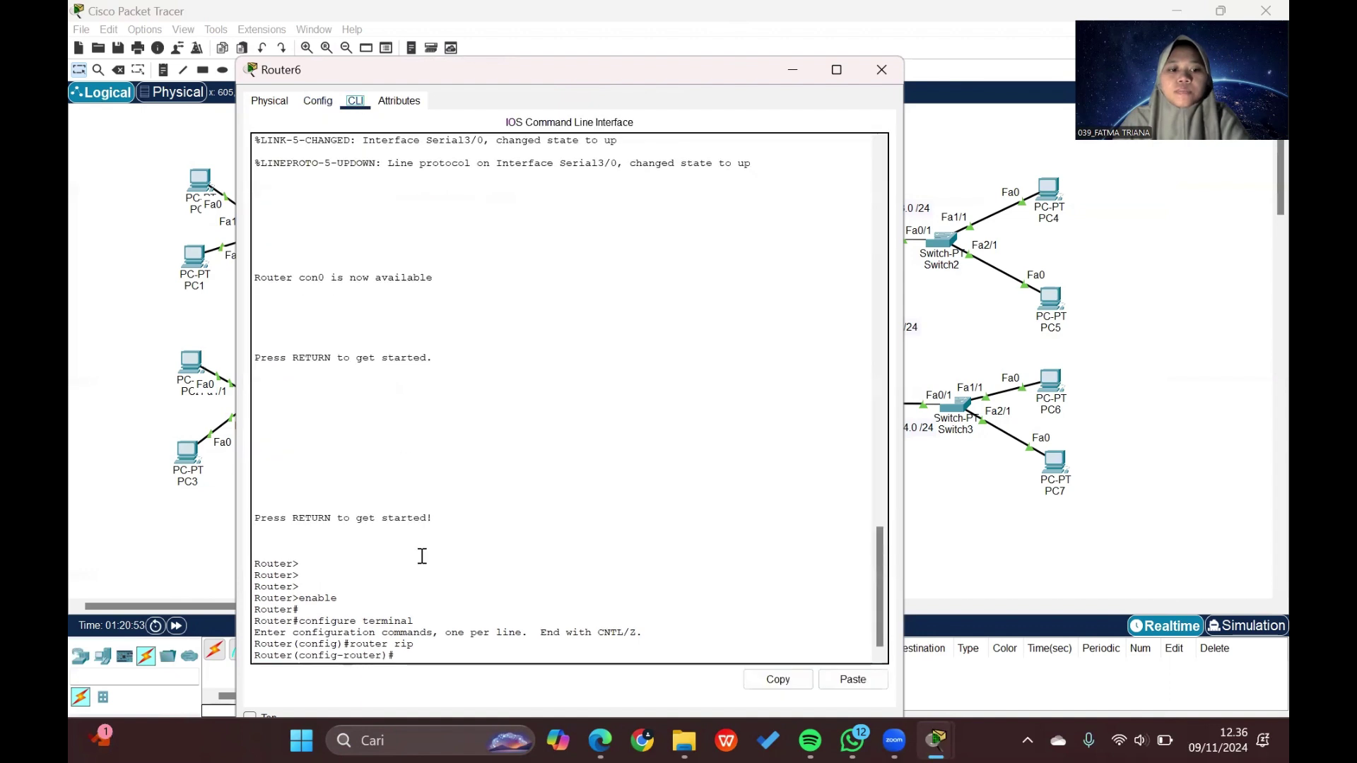
{"action": "left_click", "coordinate": [417, 652]}
{"action": "type", "text": "V"}
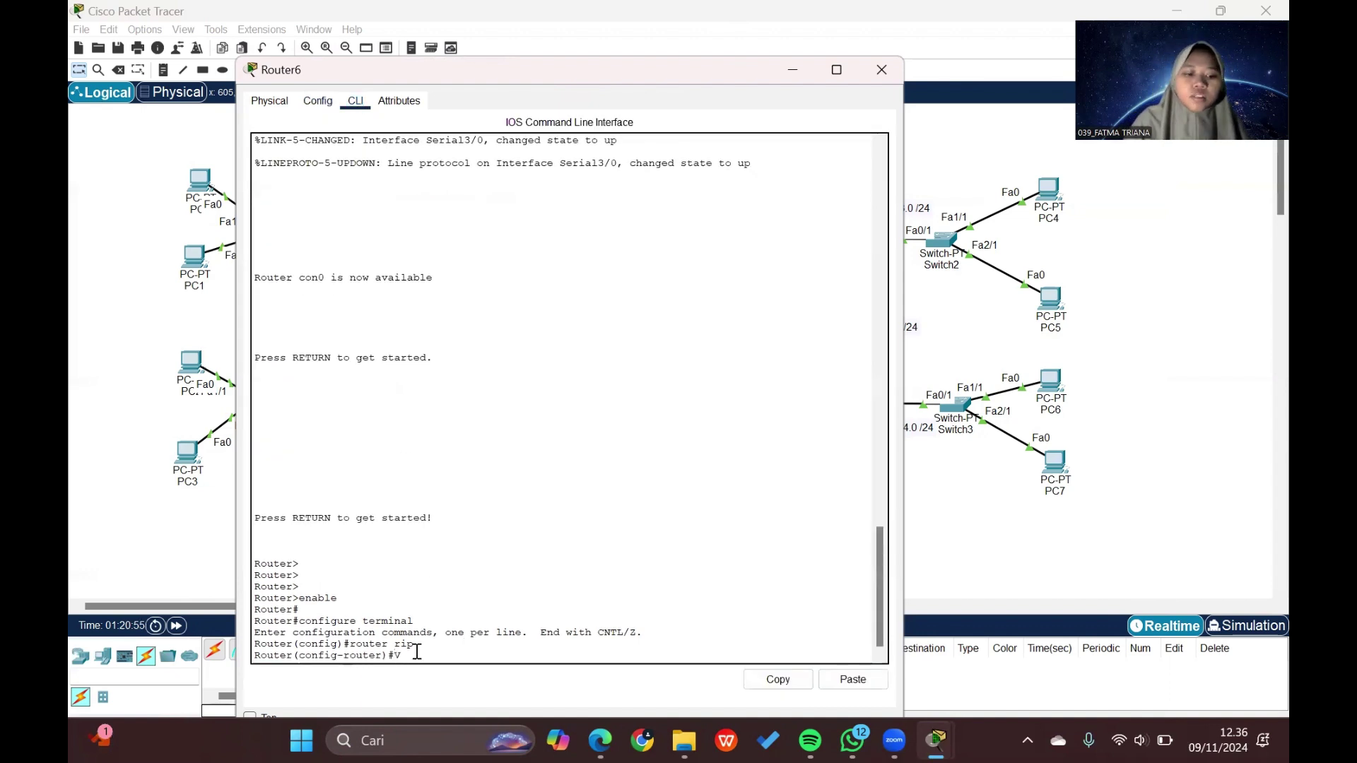
{"action": "type", "text": "ERSIO"}
{"action": "key", "text": "BackSpace"}
{"action": "key", "text": "BackSpace"}
{"action": "key", "text": "BackSpace"}
{"action": "key", "text": "BackSpace"}
{"action": "key", "text": "BackSpace"}
{"action": "key", "text": "BackSpace"}
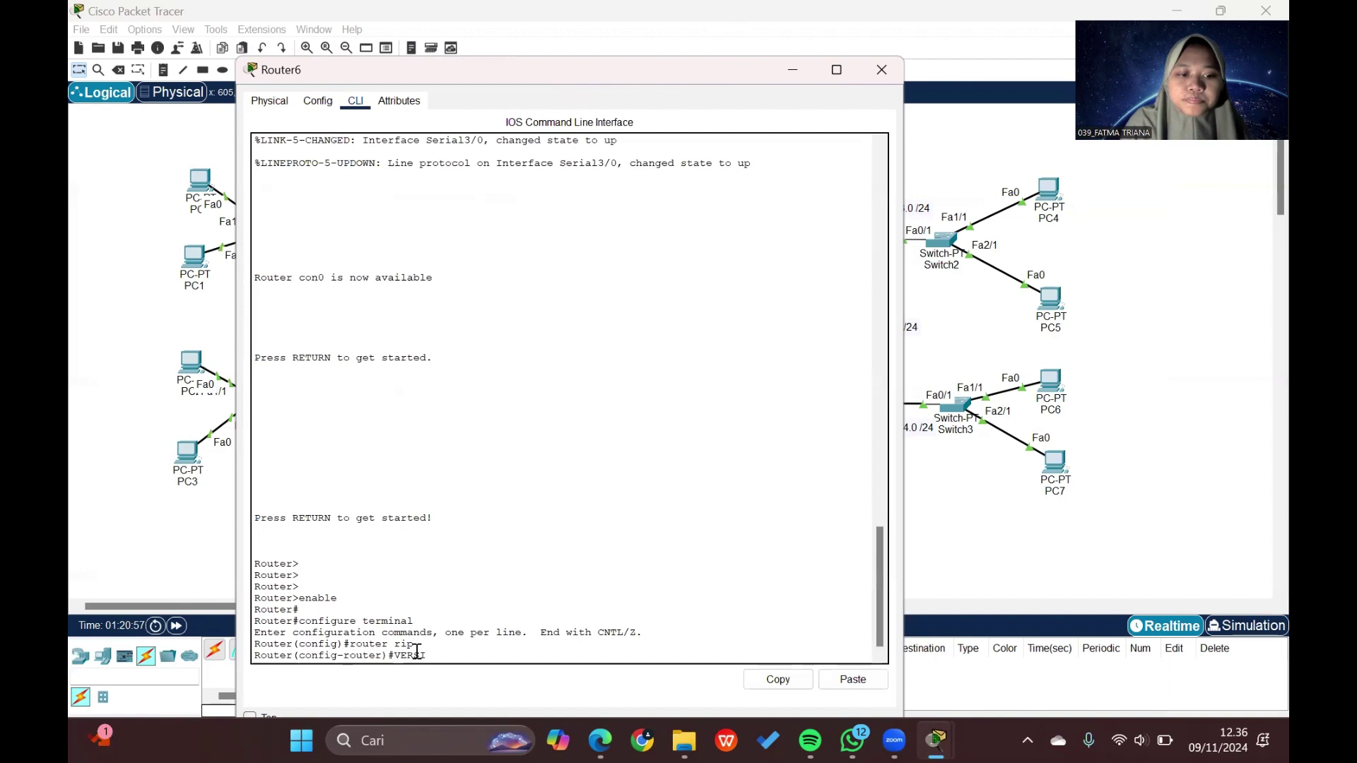
{"action": "type", "text": "version 2"}
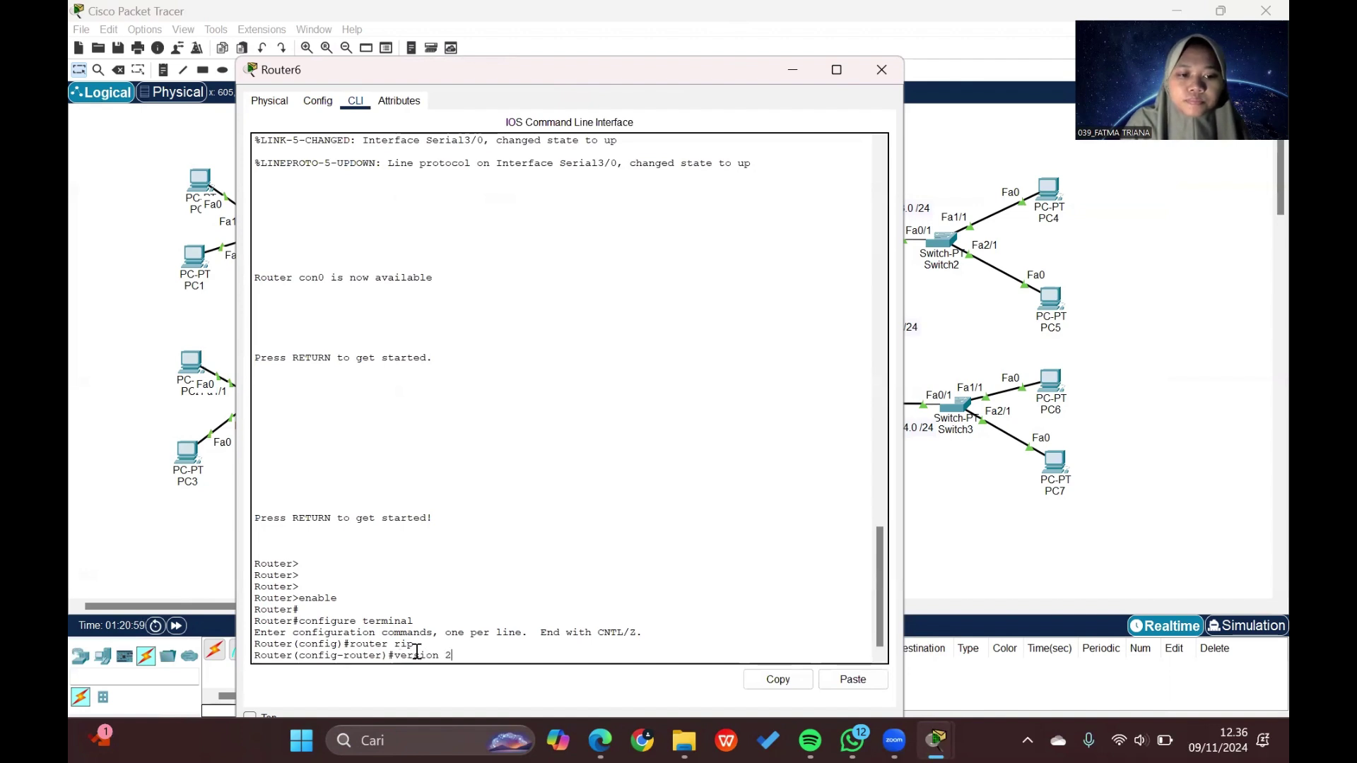
{"action": "key", "text": "Return"}
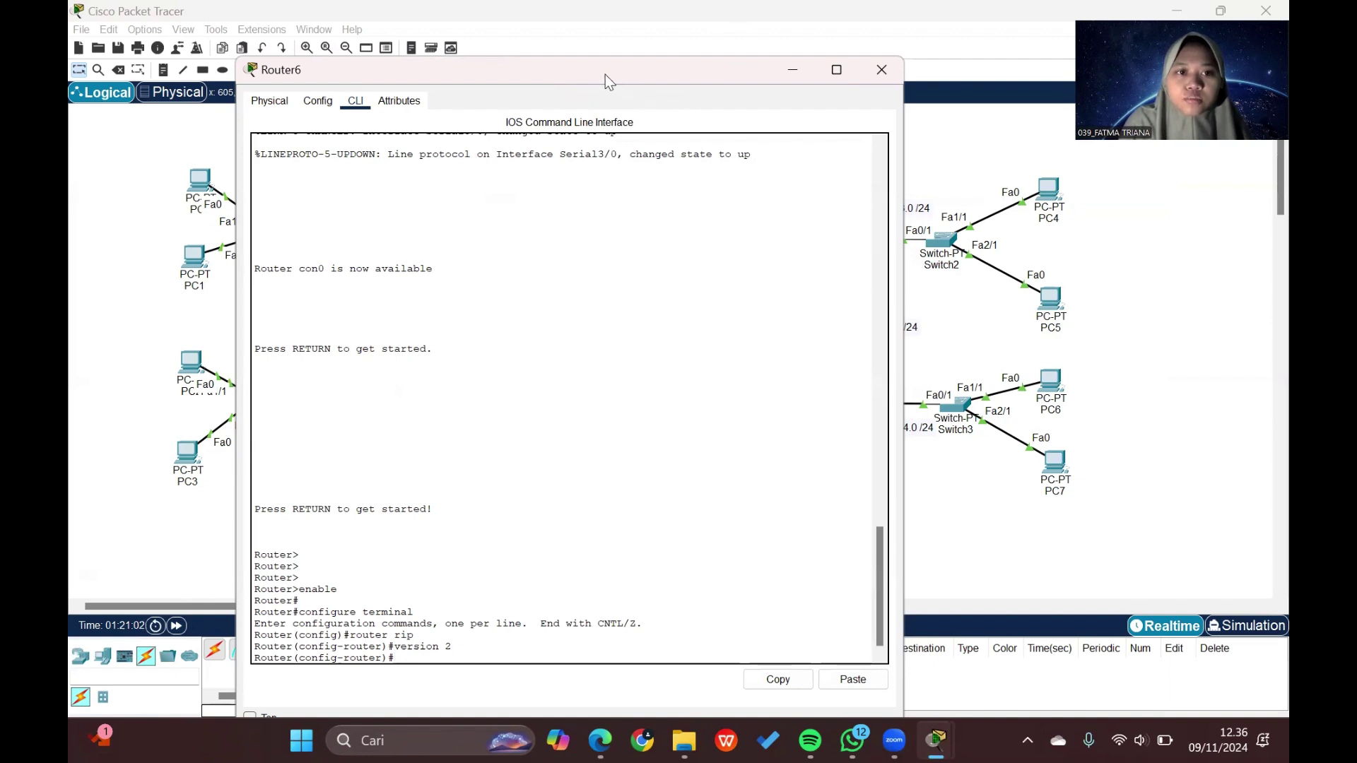
Step: Move Router6's window clear of the topology's network labels and add network 192.168.1.0 to its RIP configuration
{"action": "left_click_drag", "start_coordinate": [605, 74], "coordinate": [617, 299]}
{"action": "scroll", "coordinate": [427, 266], "scroll_direction": "down", "scroll_amount": 3}
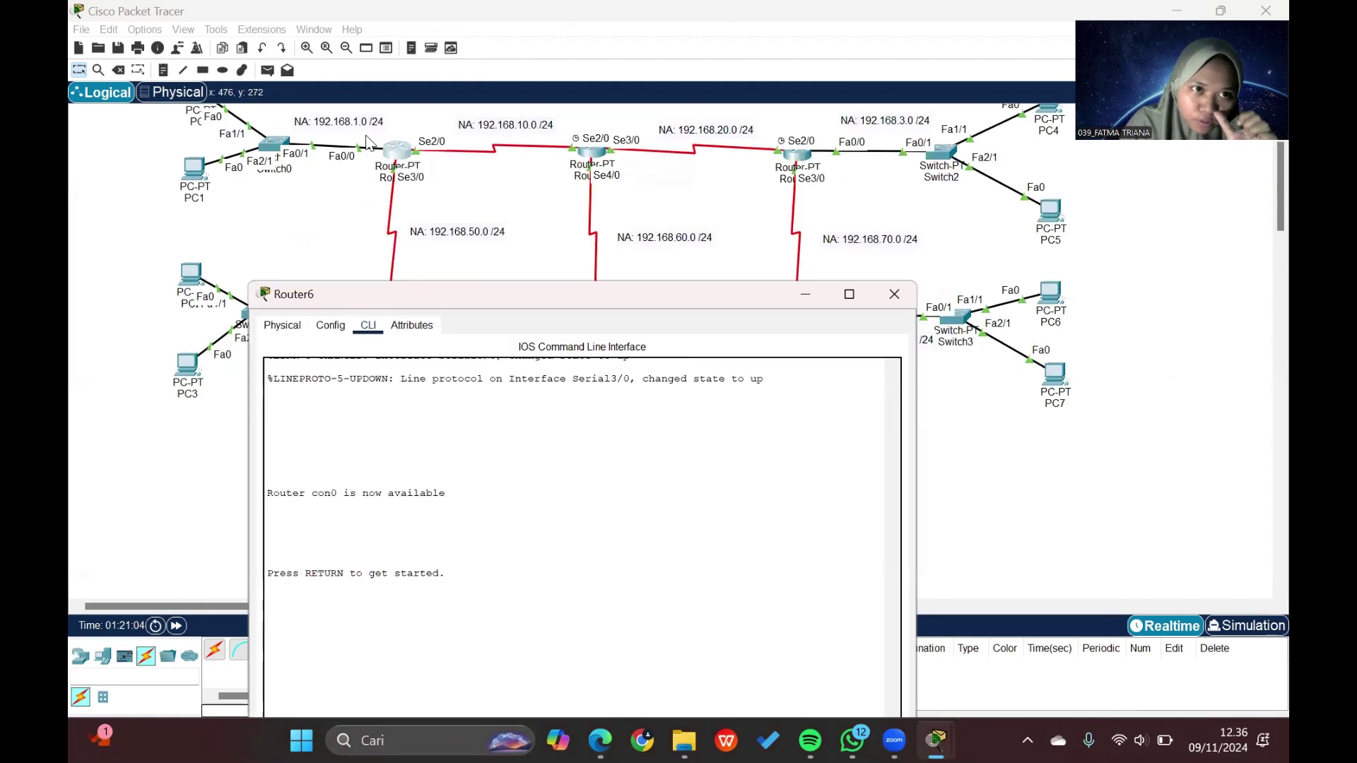
{"action": "scroll", "coordinate": [417, 185], "scroll_direction": "up", "scroll_amount": 1}
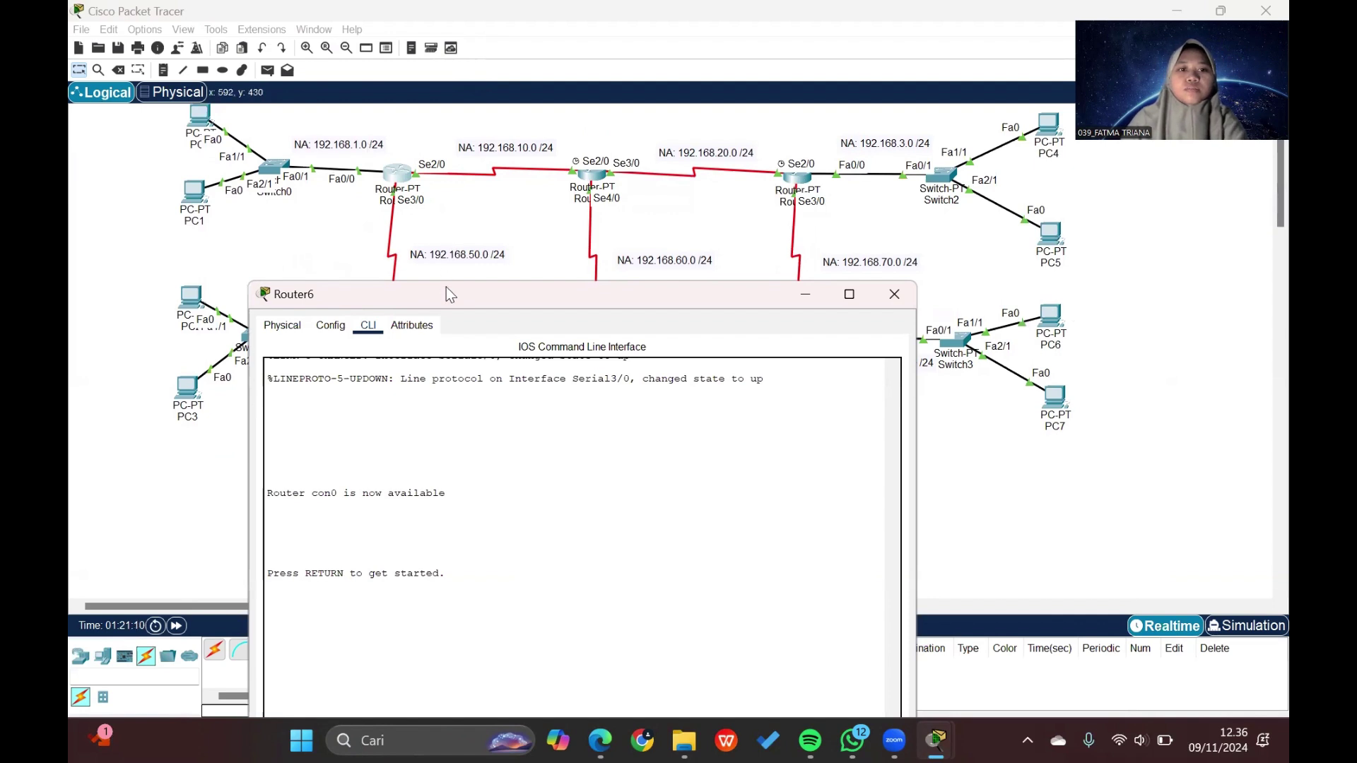
{"action": "left_click_drag", "start_coordinate": [446, 287], "coordinate": [749, 82]}
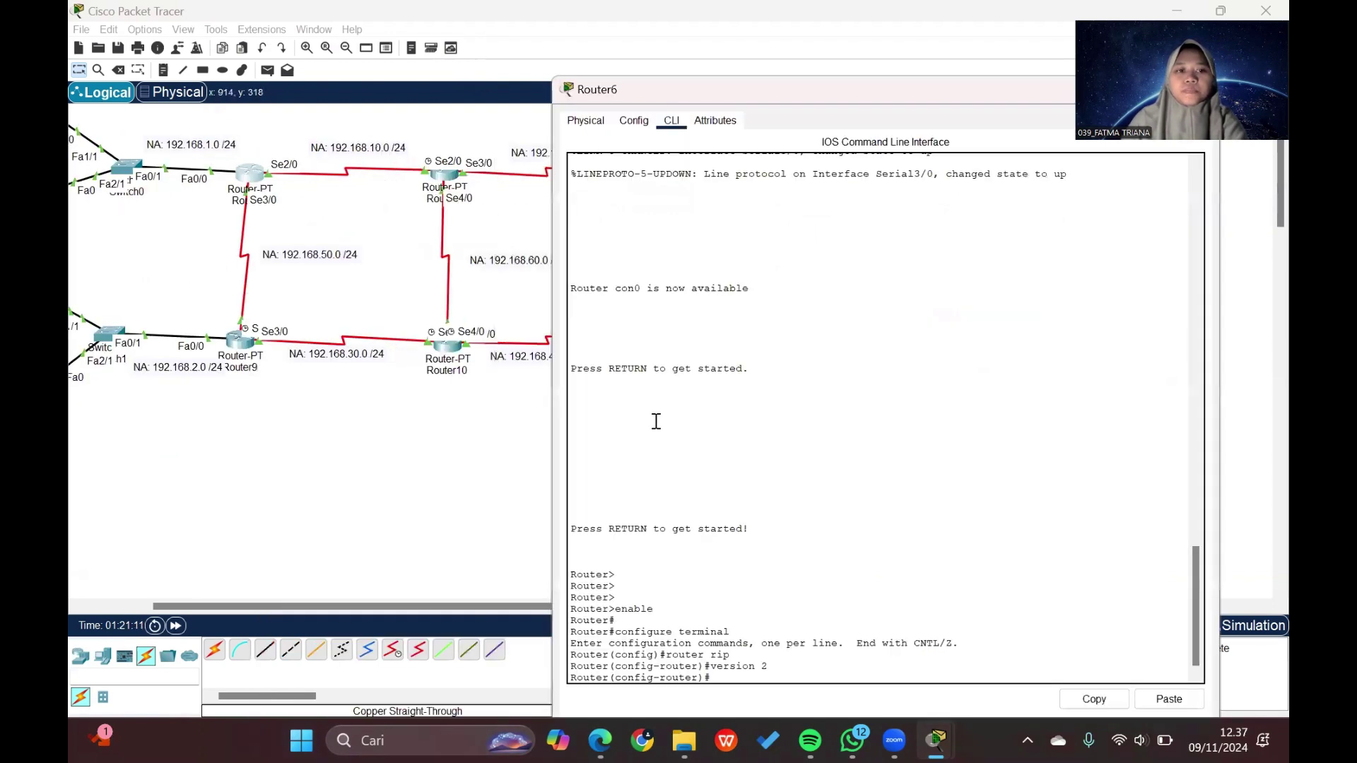
{"action": "type", "text": "tw"}
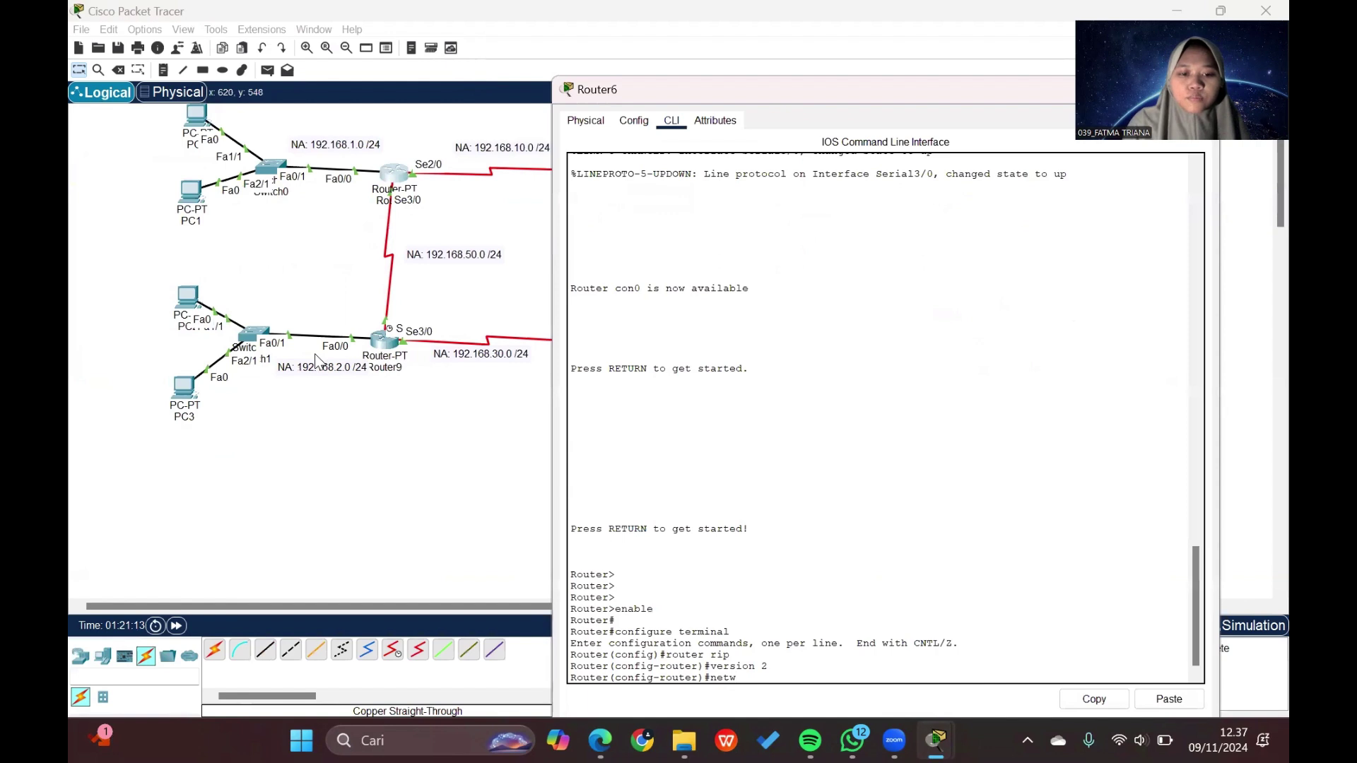
{"action": "type", "text": "ork"}
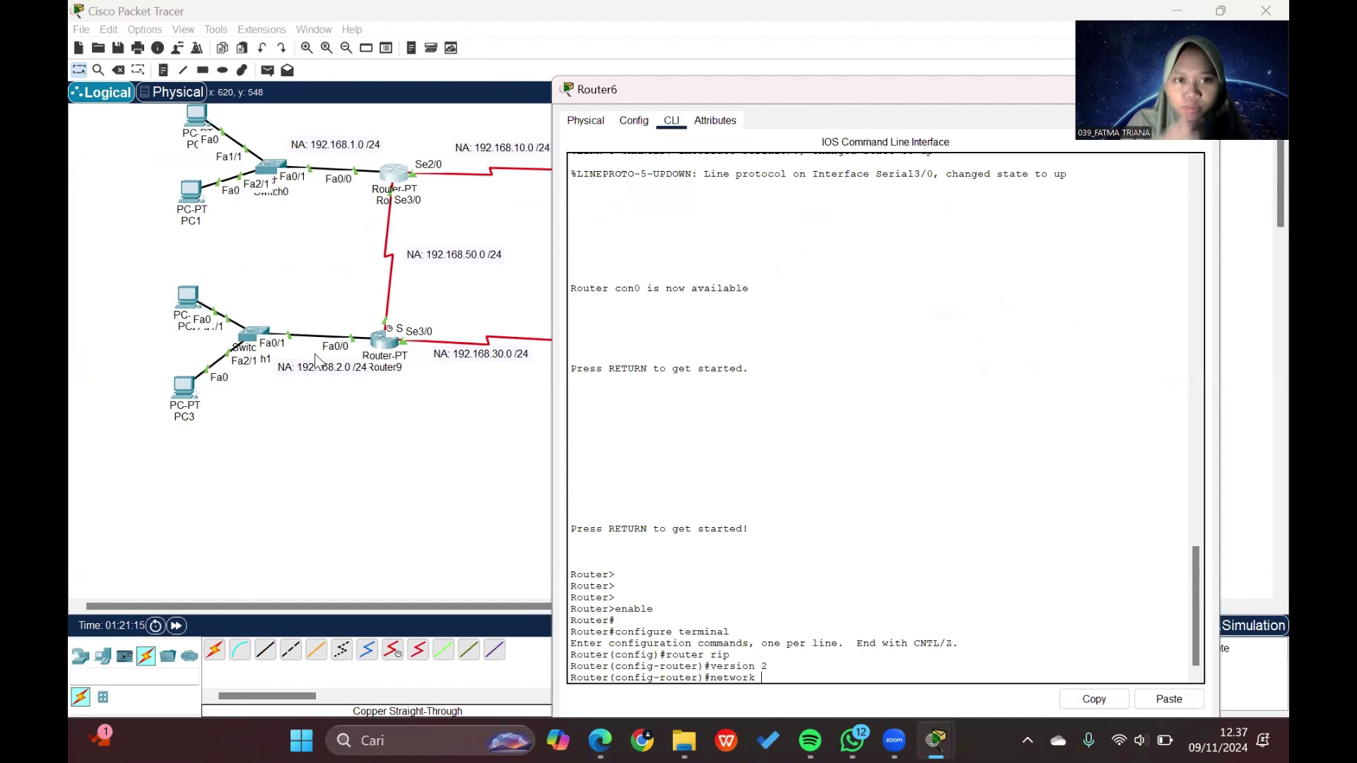
{"action": "type", "text": " 192.16"}
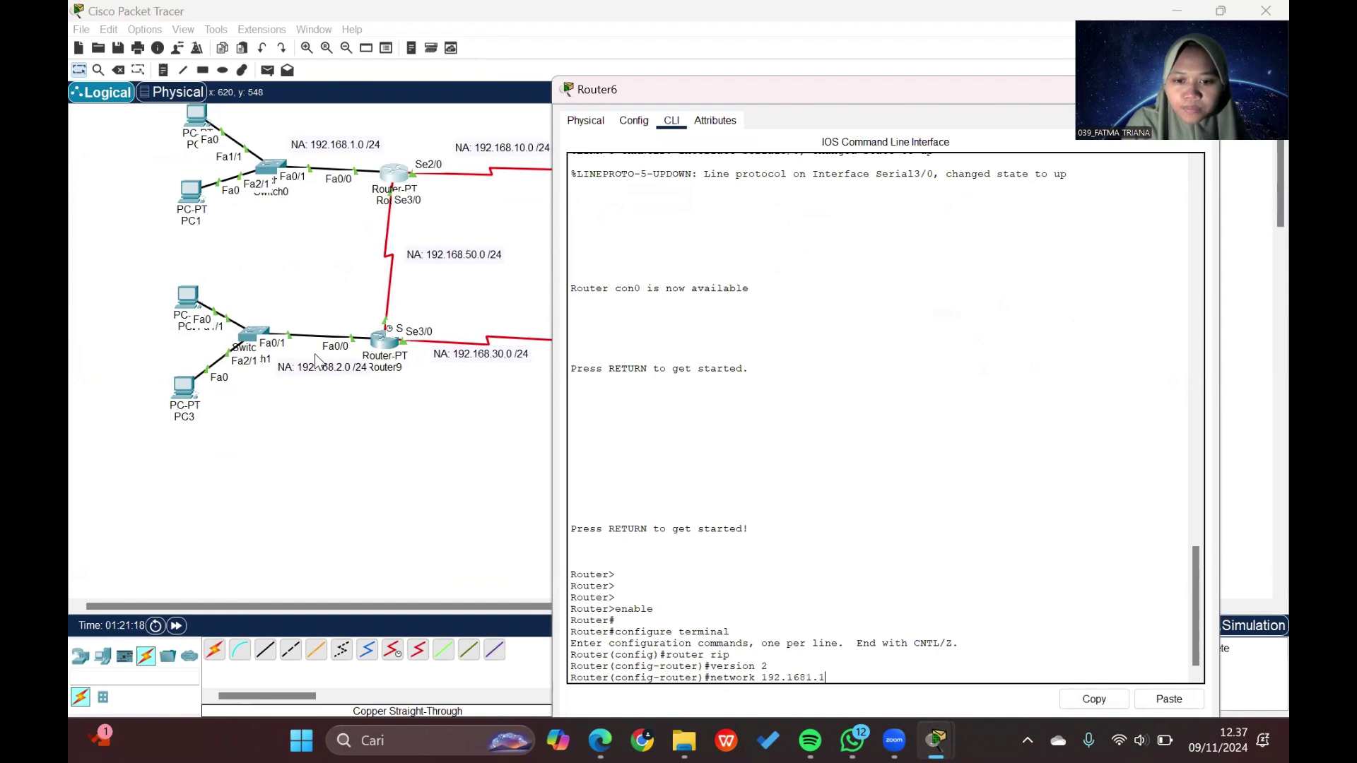
{"action": "type", "text": "8.1.0"}
{"action": "key", "text": "Return"}
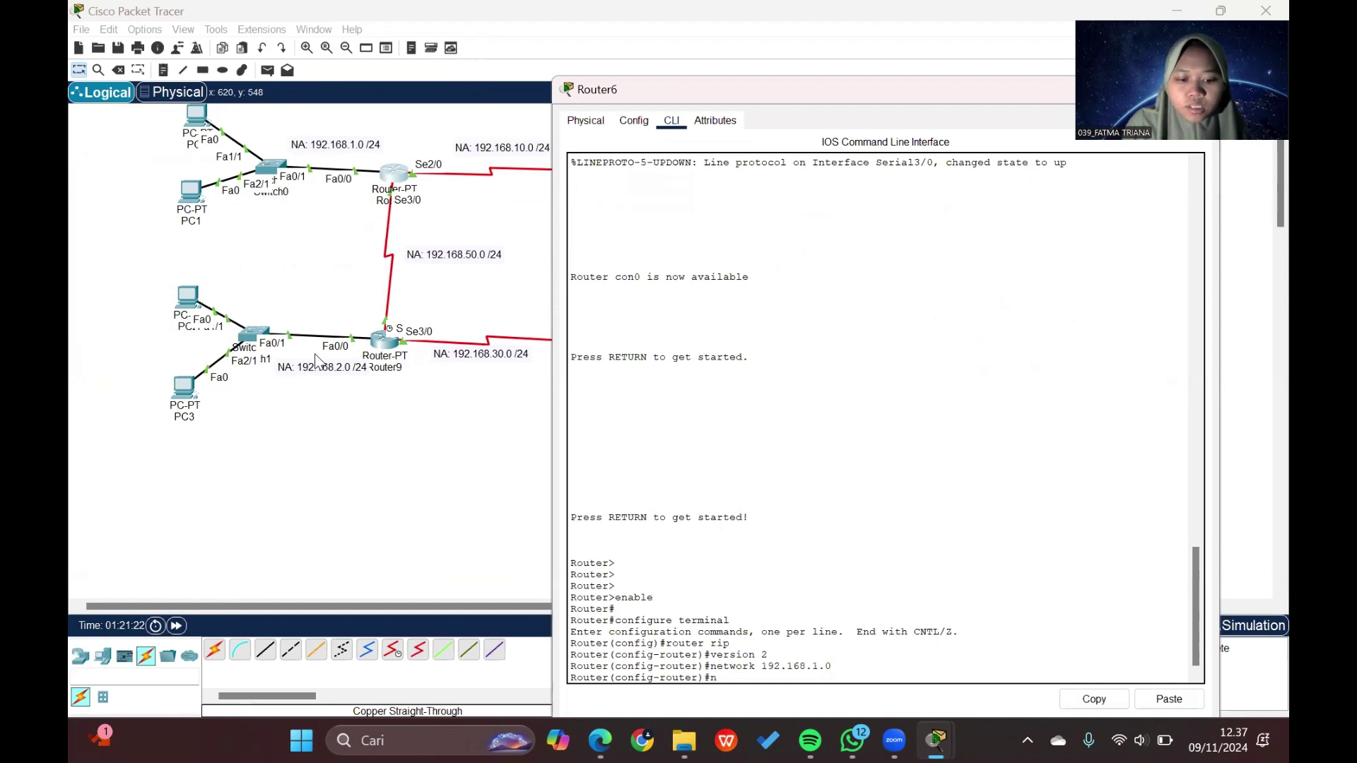
Step: Add network 192.168.10.0 to Router6's RIP configuration from the command line
{"action": "type", "text": "network"}
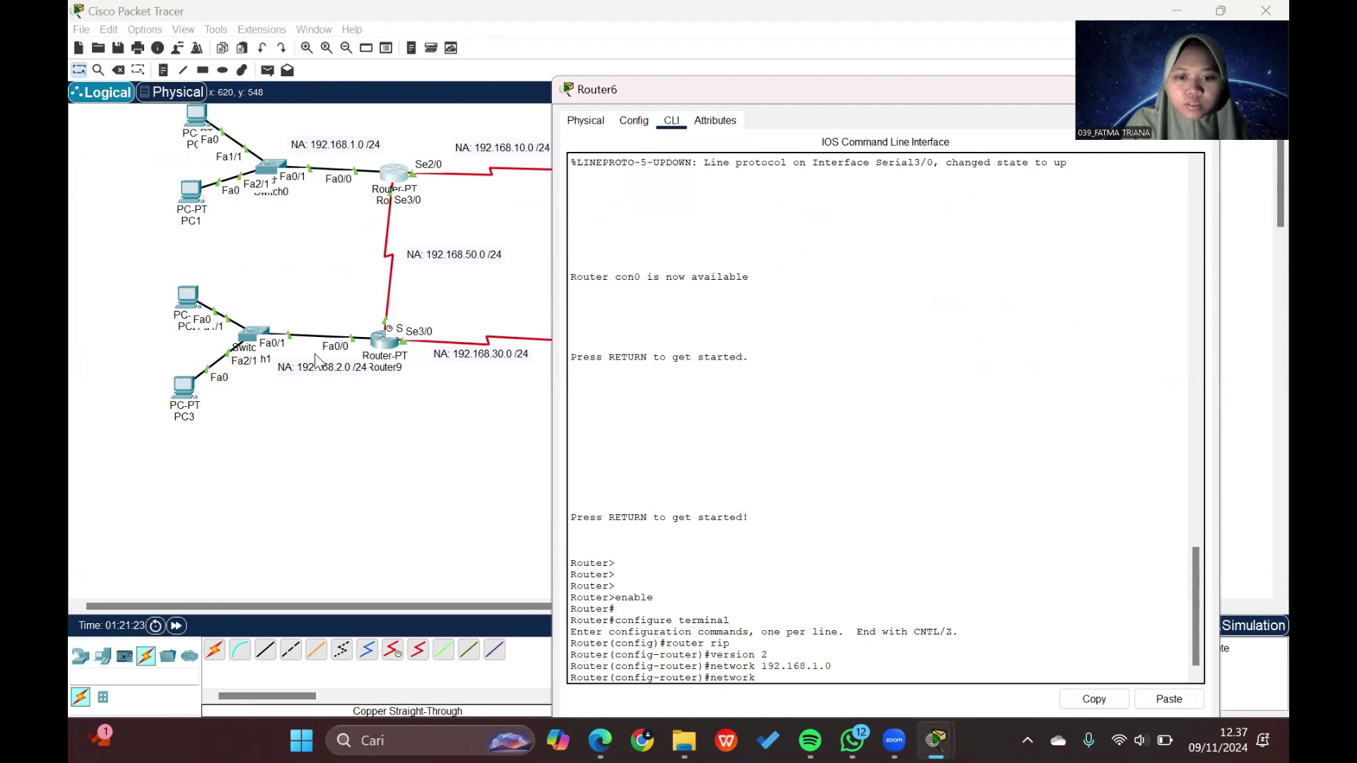
{"action": "type", "text": " 192."}
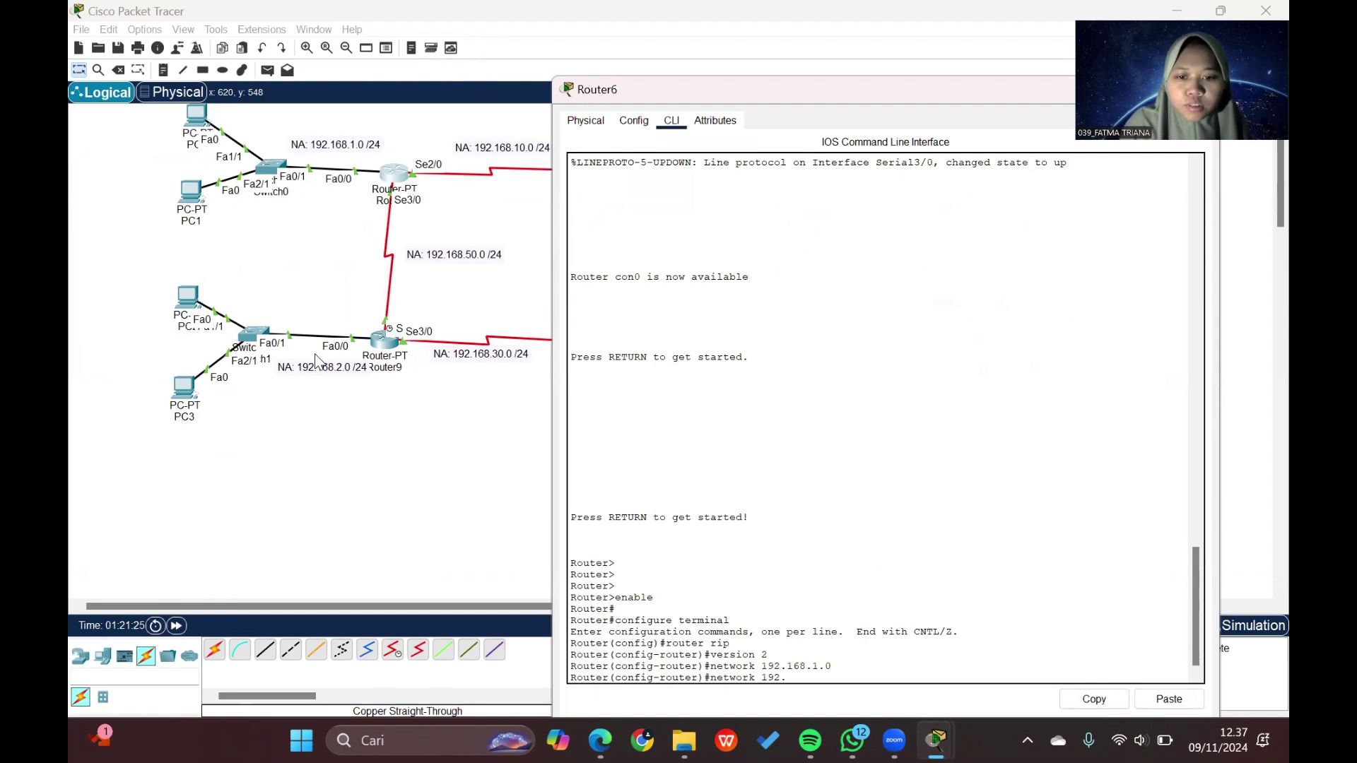
{"action": "type", "text": "168.10."}
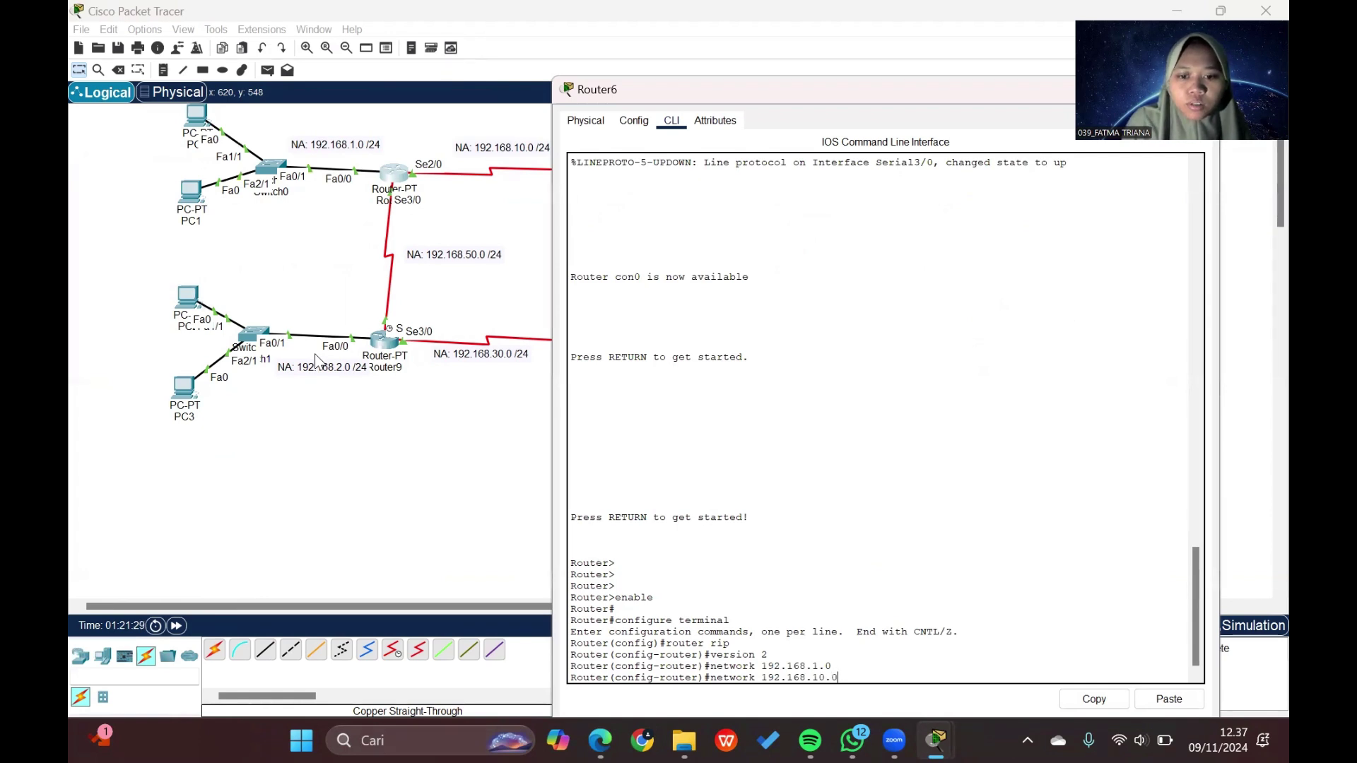
{"action": "type", "text": "0"}
{"action": "key", "text": "Return"}
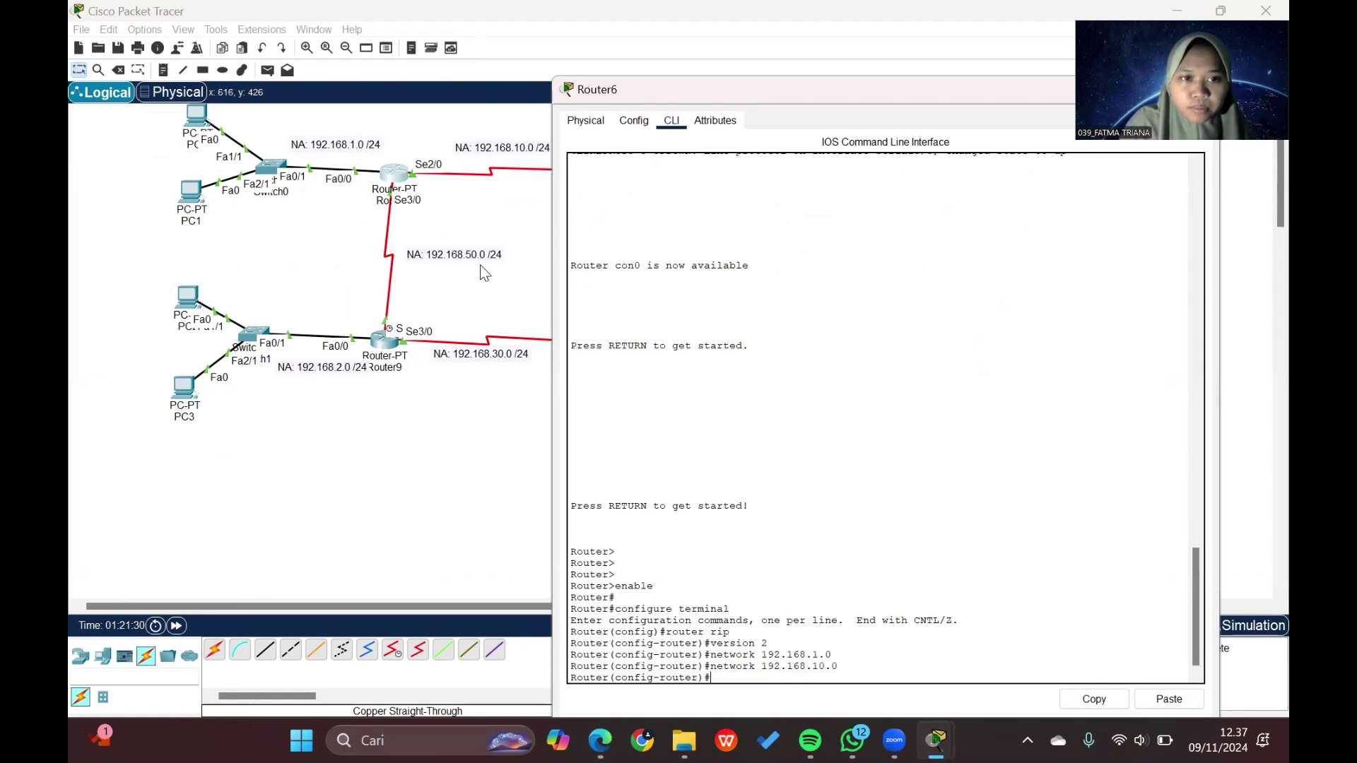
Step: Add network 192.168.50.0 to Router6's RIP configuration from the command line
{"action": "type", "text": "etw"}
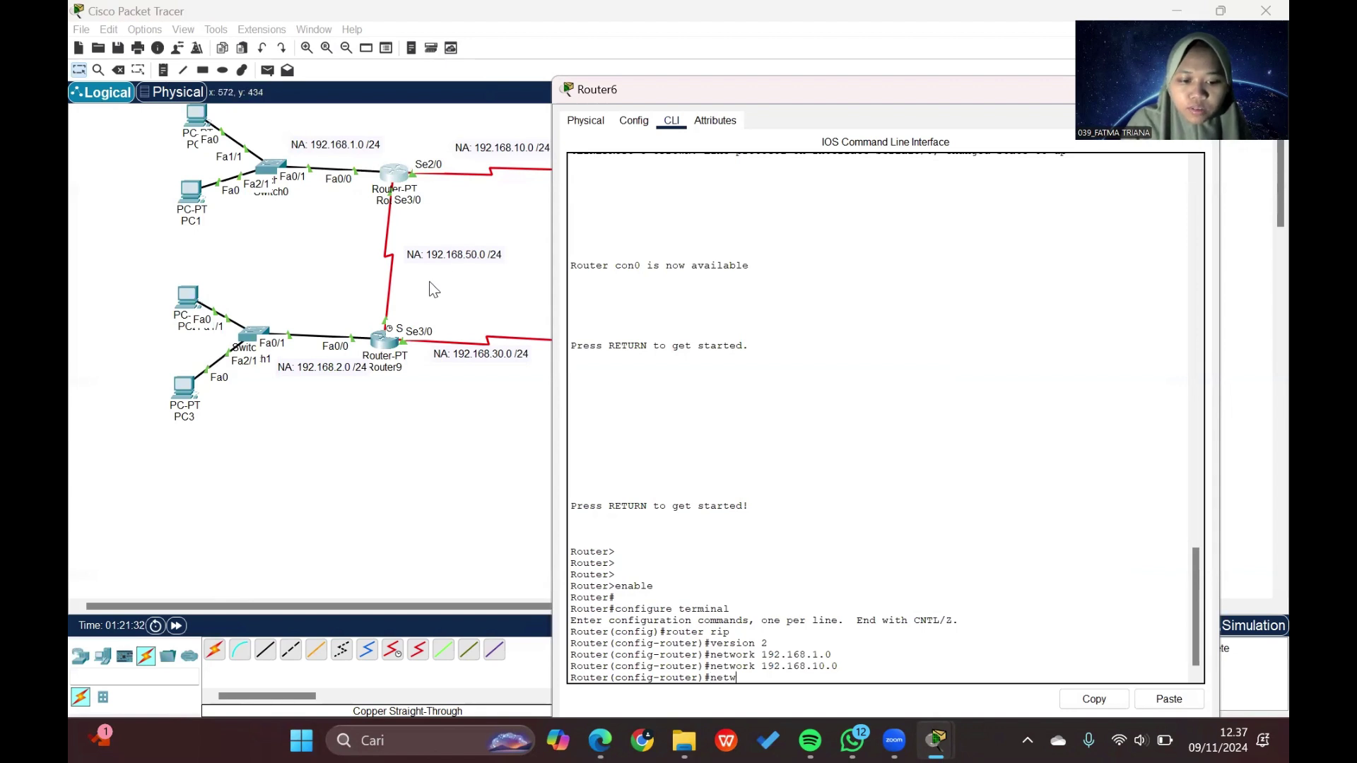
{"action": "type", "text": "ork 192"}
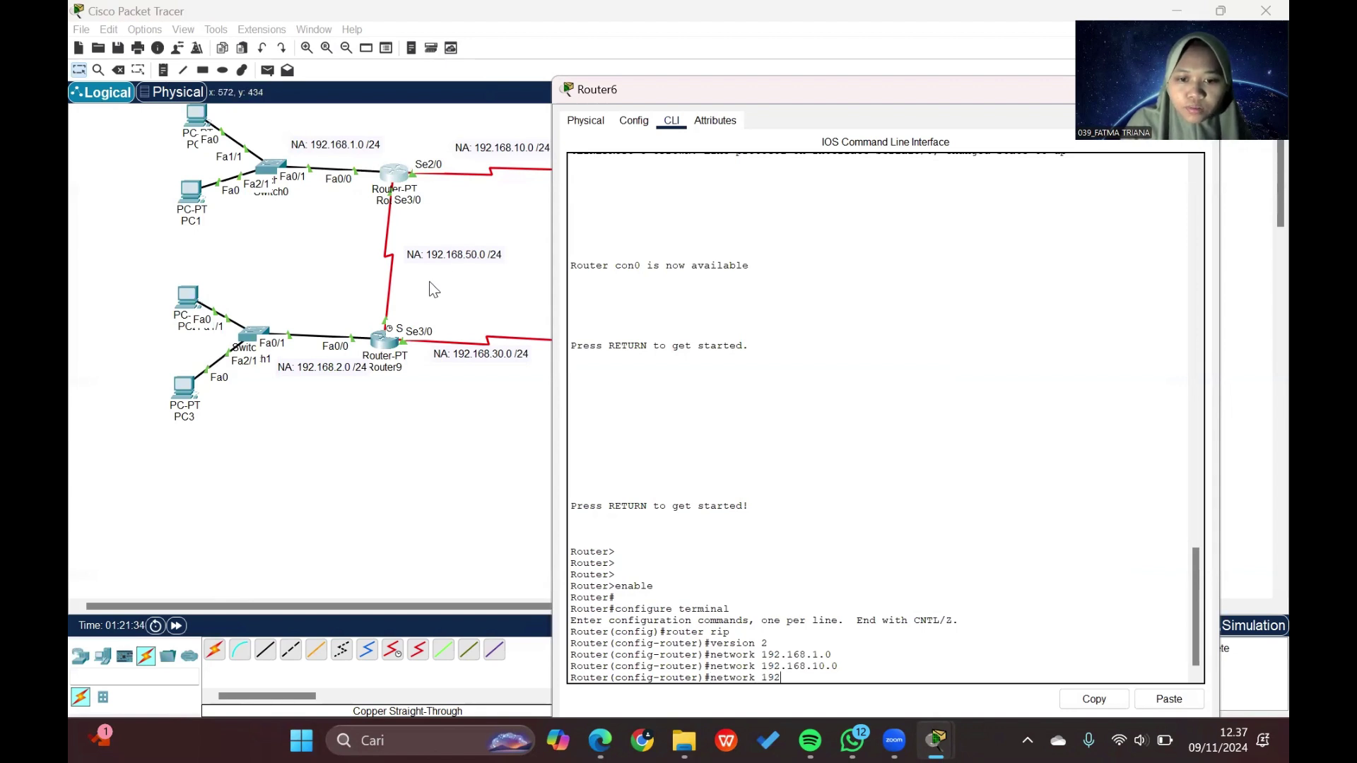
{"action": "type", "text": ".168.50.0"}
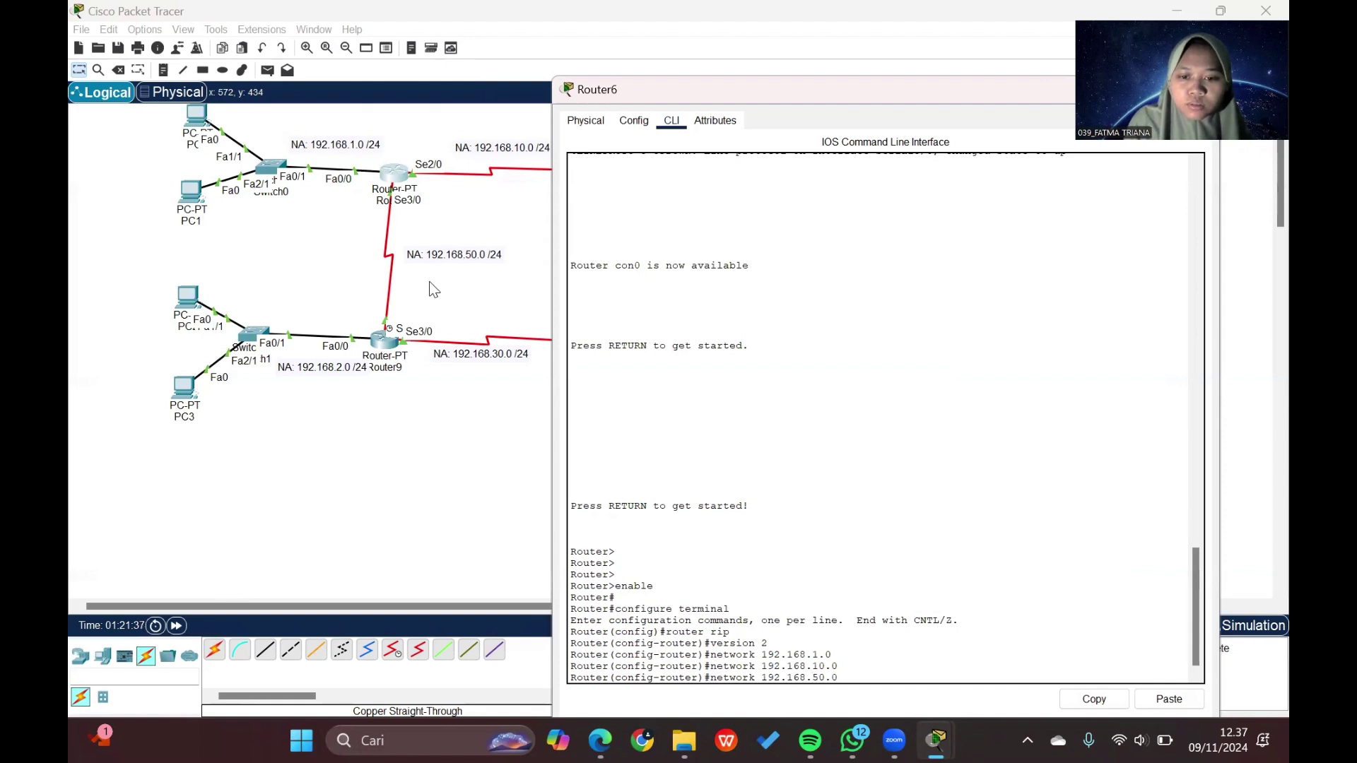
{"action": "key", "text": "Return"}
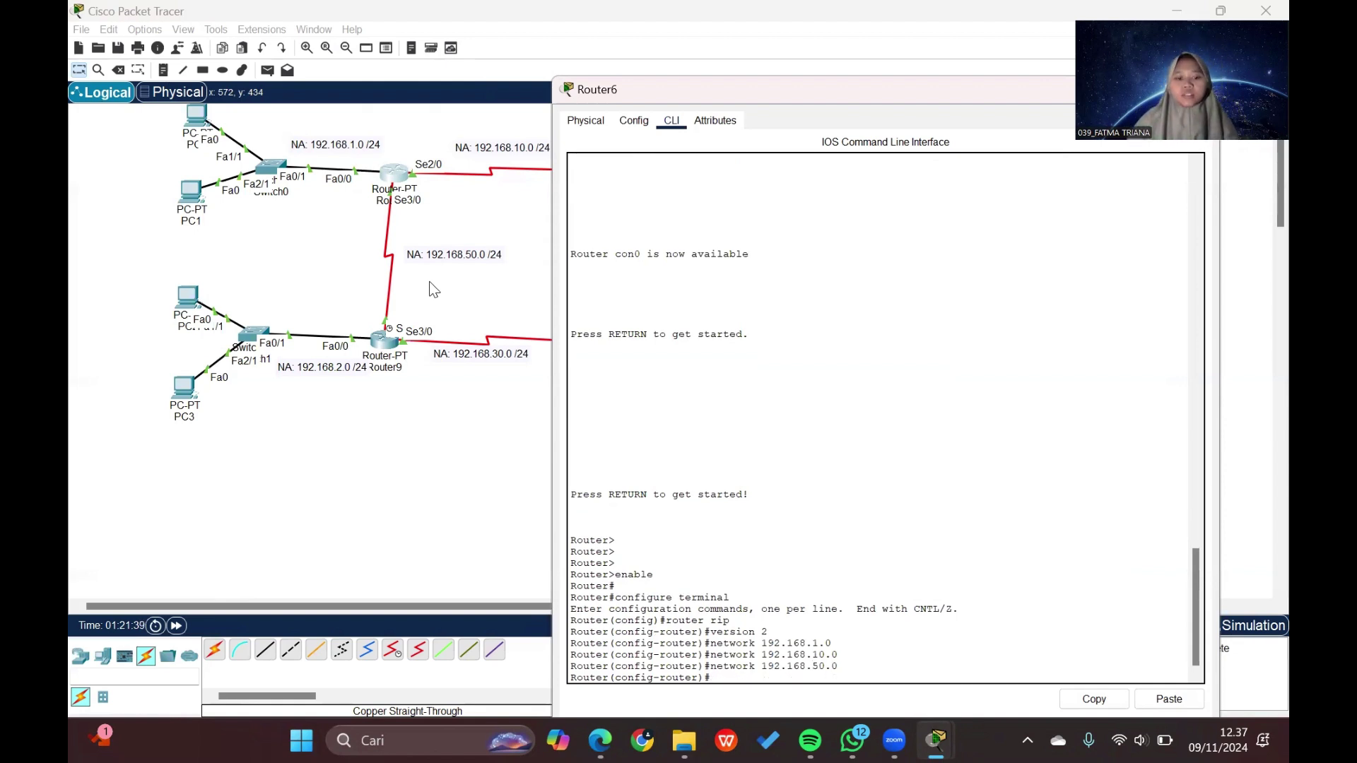
Step: Exit RIP configuration mode on Router6 and close its window
{"action": "type", "text": "ex"}
{"action": "key", "text": "Return"}
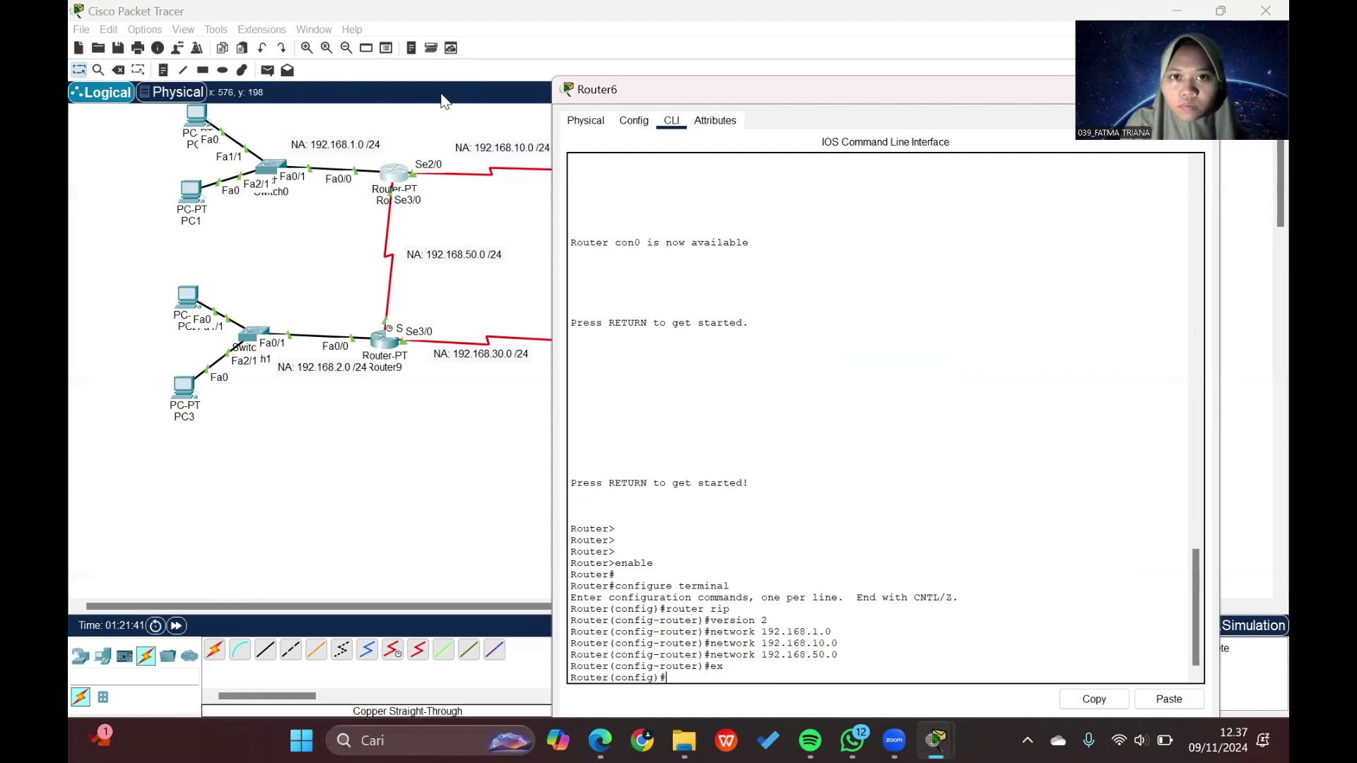
{"action": "left_click_drag", "start_coordinate": [748, 90], "coordinate": [496, 113]}
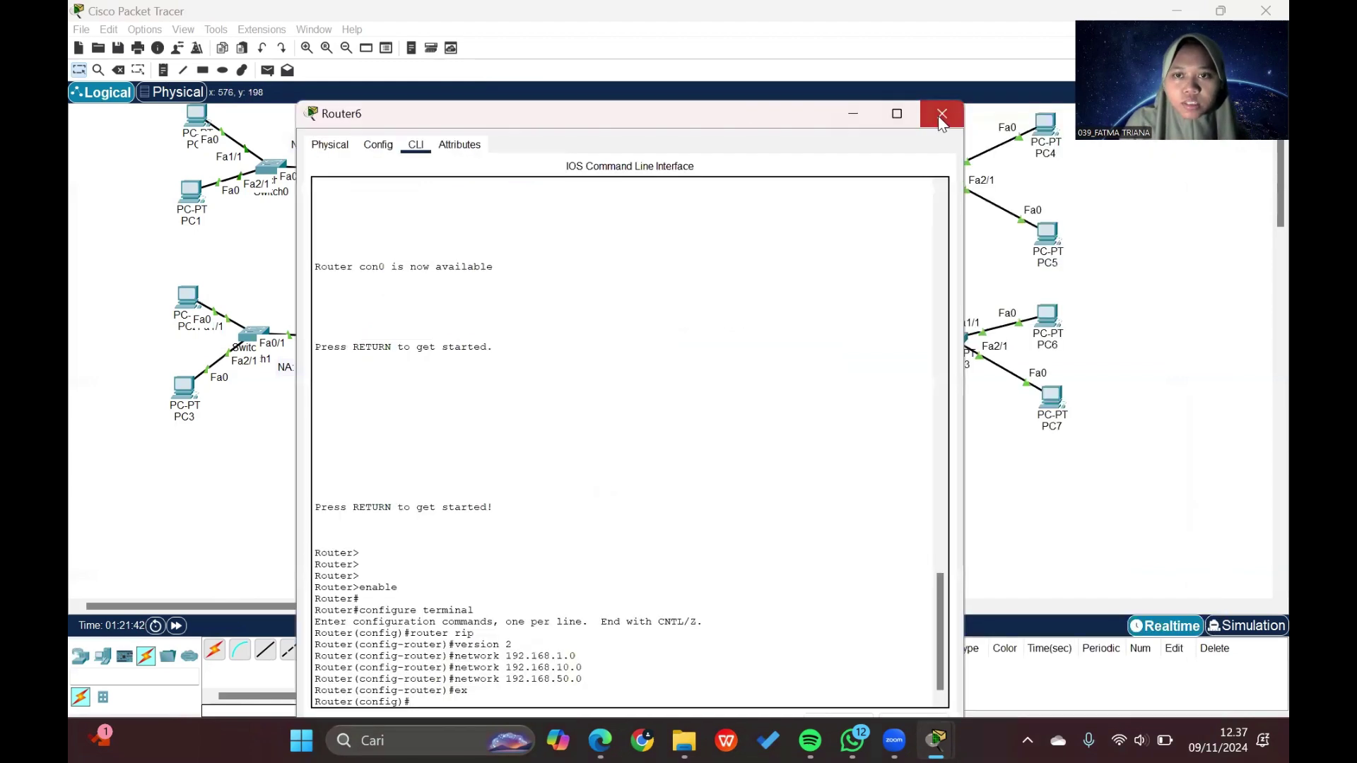
{"action": "left_click", "coordinate": [939, 113]}
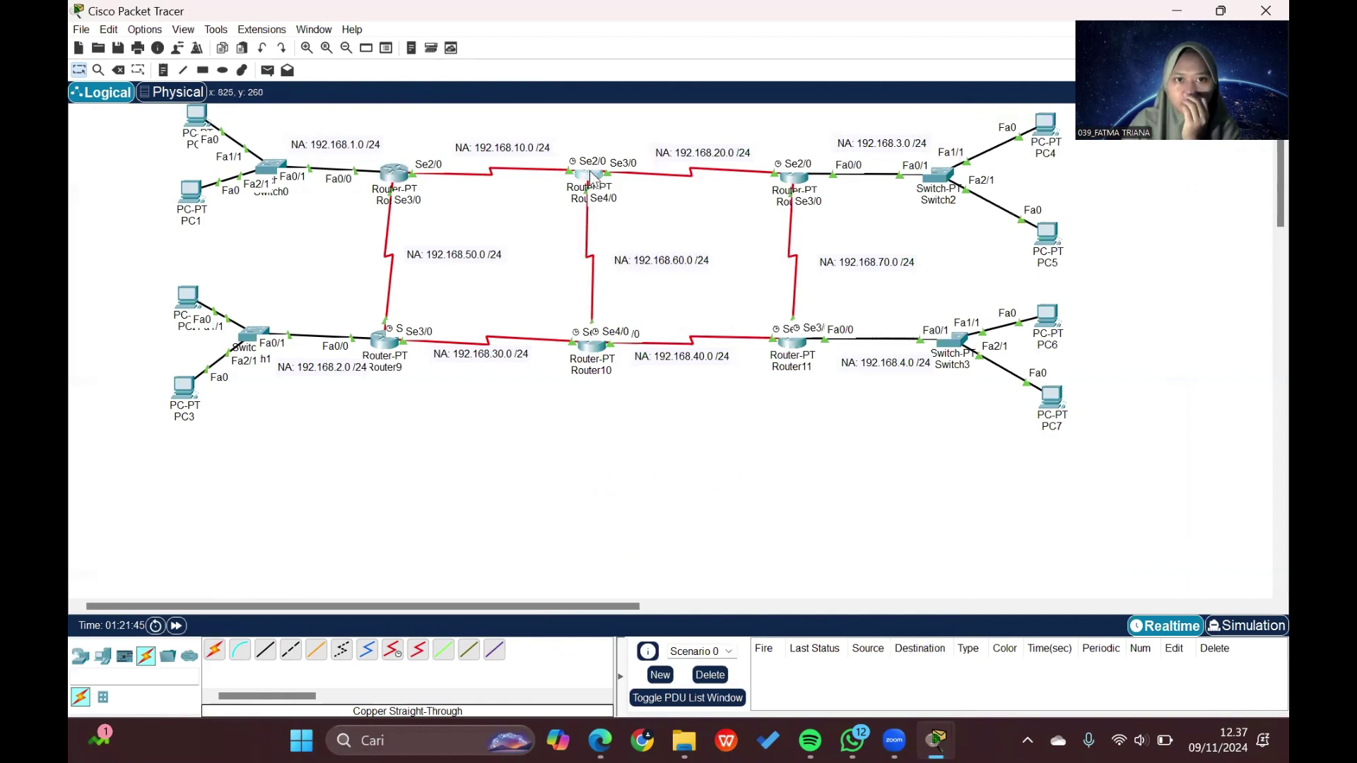
Step: Open Router7, between the 192.168.10.0 and 192.168.20.0 networks, enter its RIP routing configuration and run "version 2" in its command line
{"action": "left_click", "coordinate": [394, 176]}
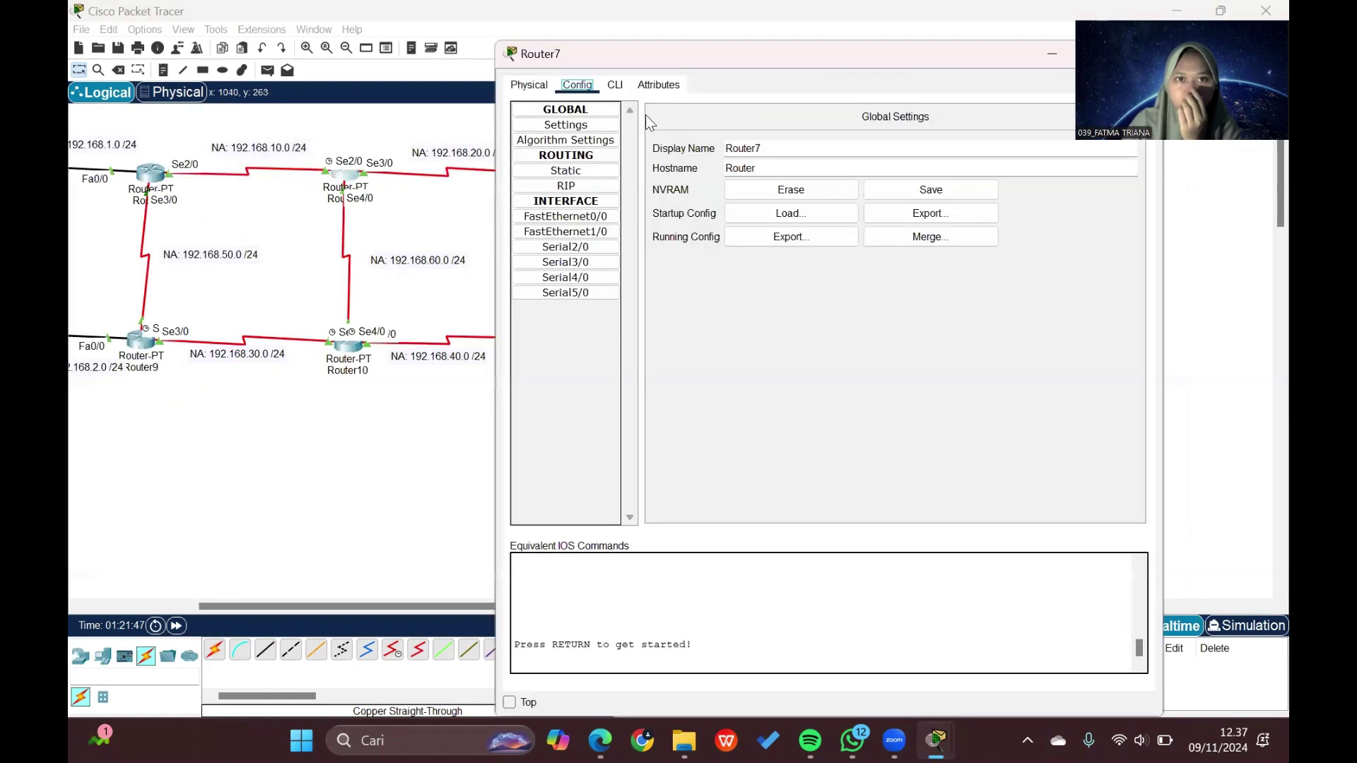
{"action": "left_click", "coordinate": [584, 186]}
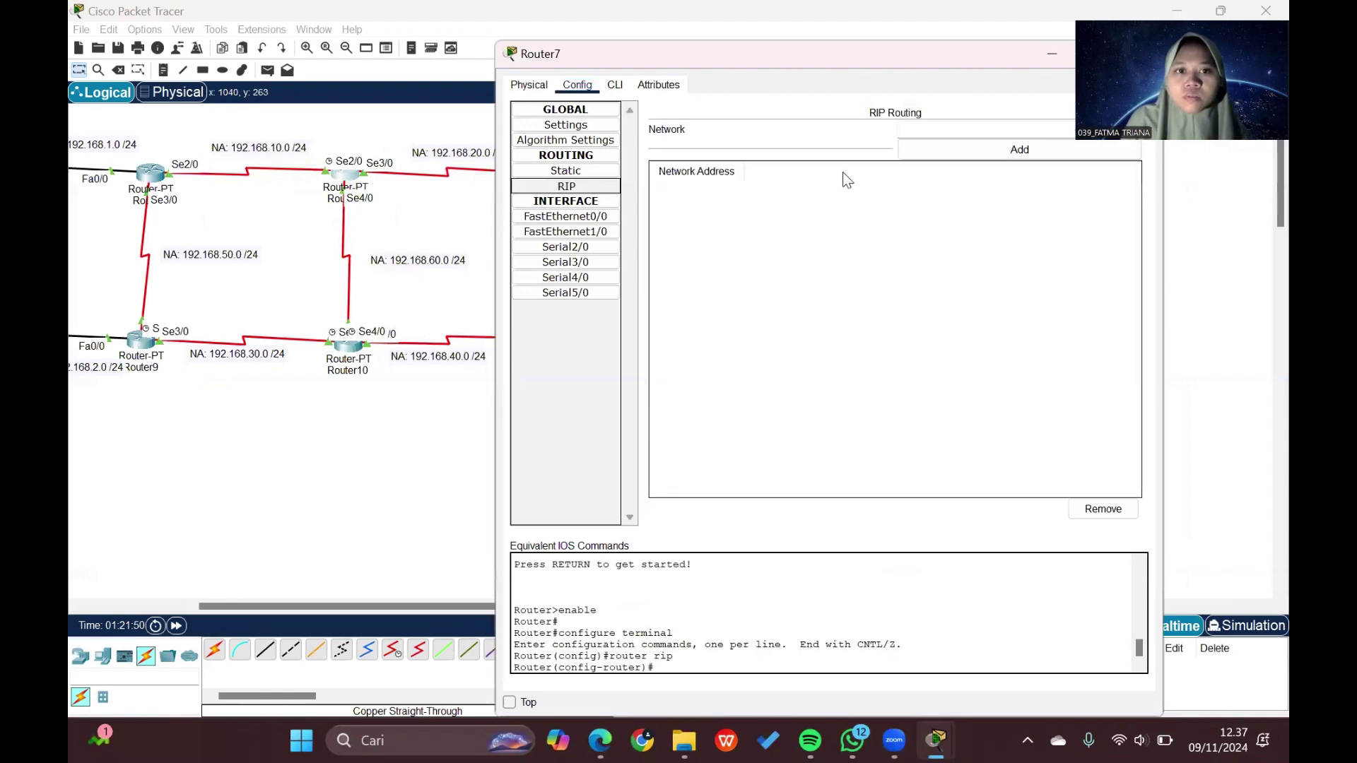
{"action": "left_click", "coordinate": [615, 85]}
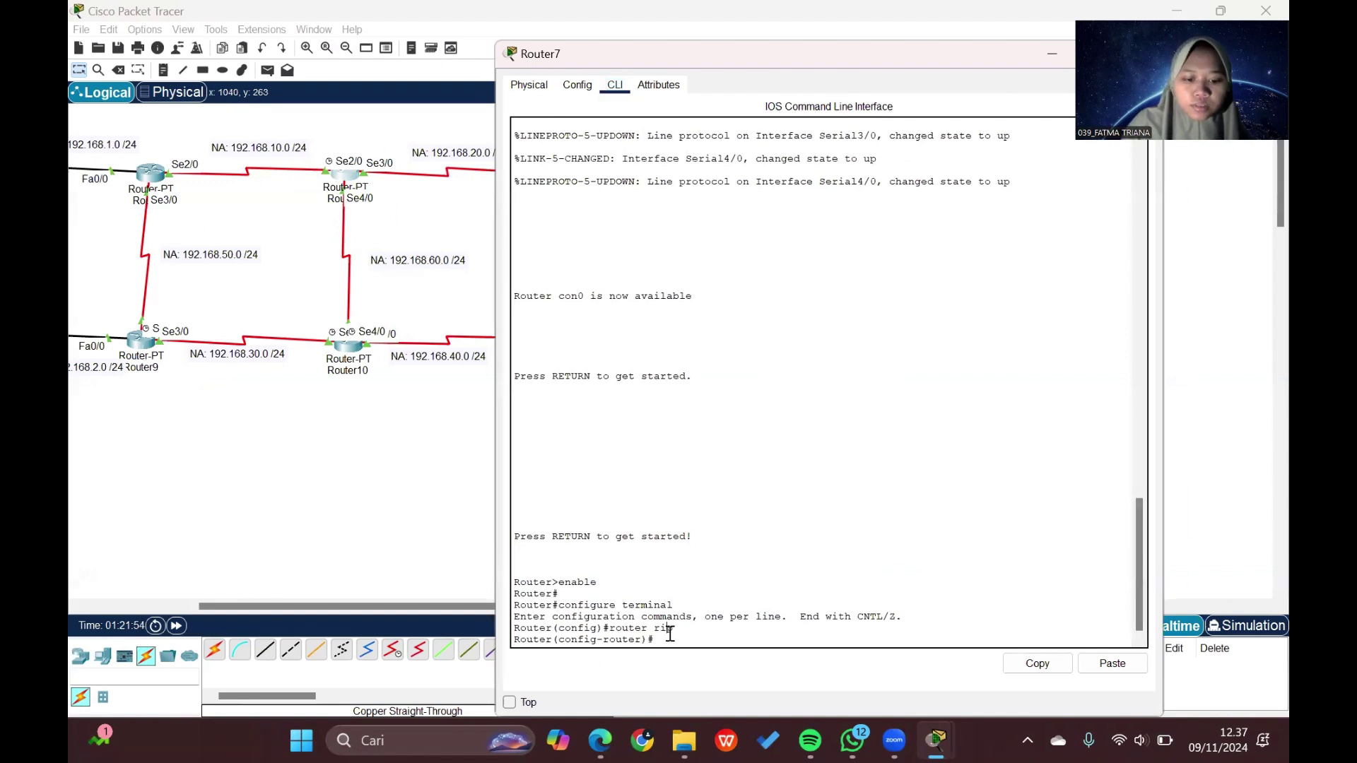
{"action": "type", "text": "version 2"}
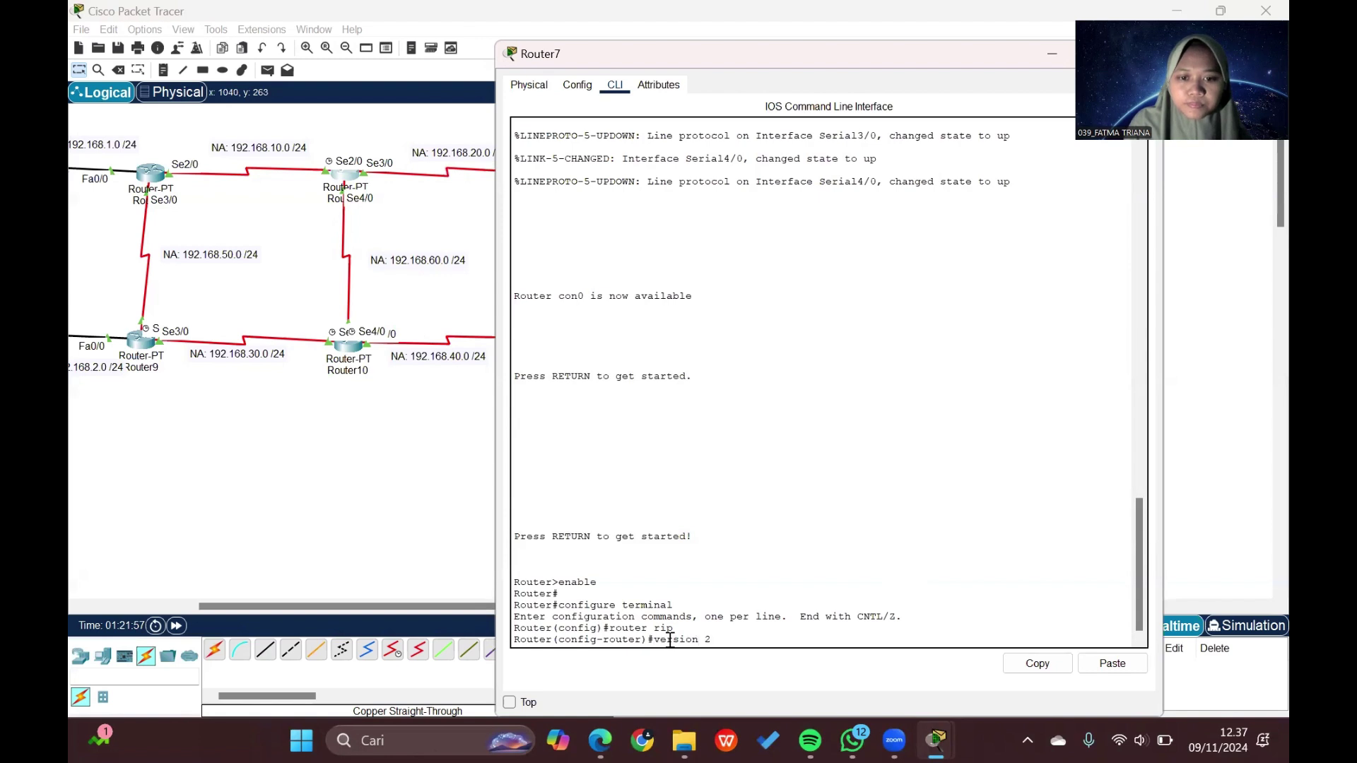
{"action": "key", "text": "Return"}
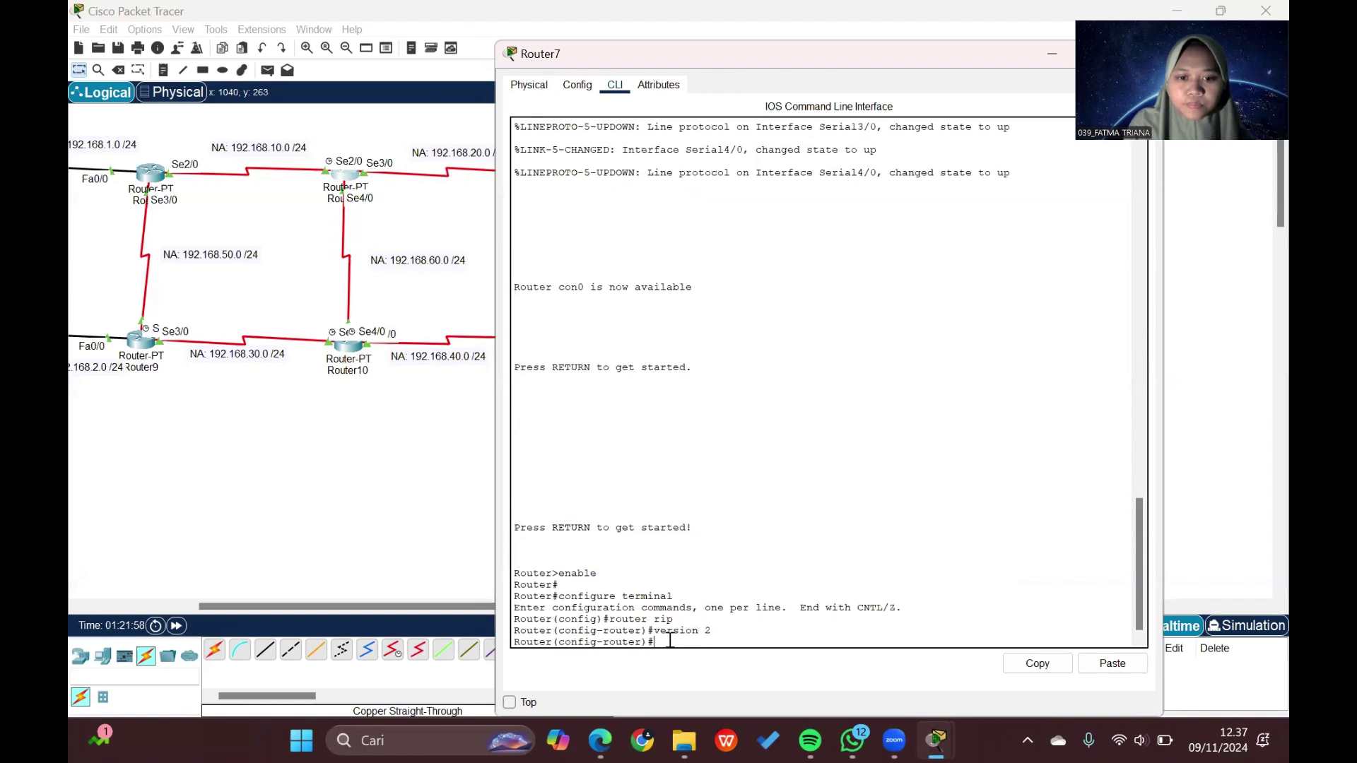
Step: Add network 192.168.10.0 to Router7's RIP configuration from the command line
{"action": "type", "text": "network"}
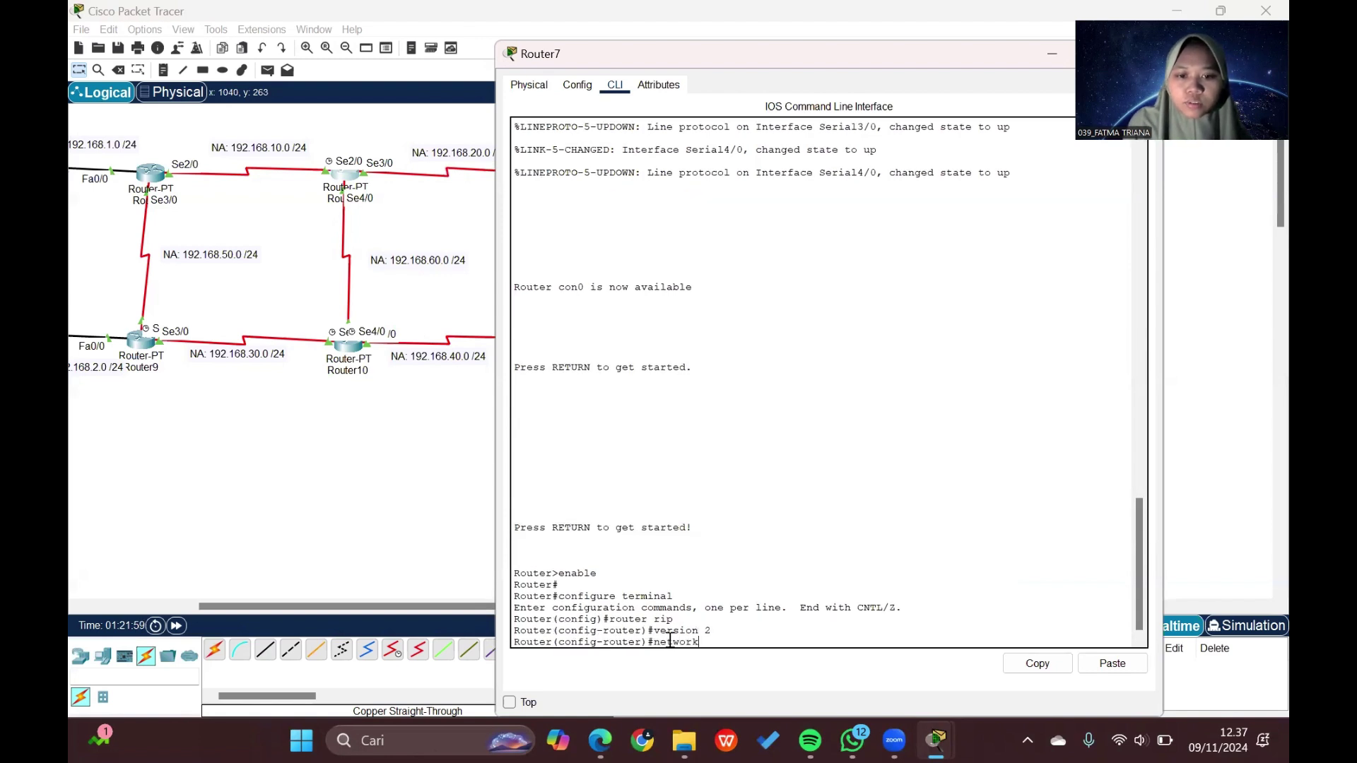
{"action": "type", "text": " 1"}
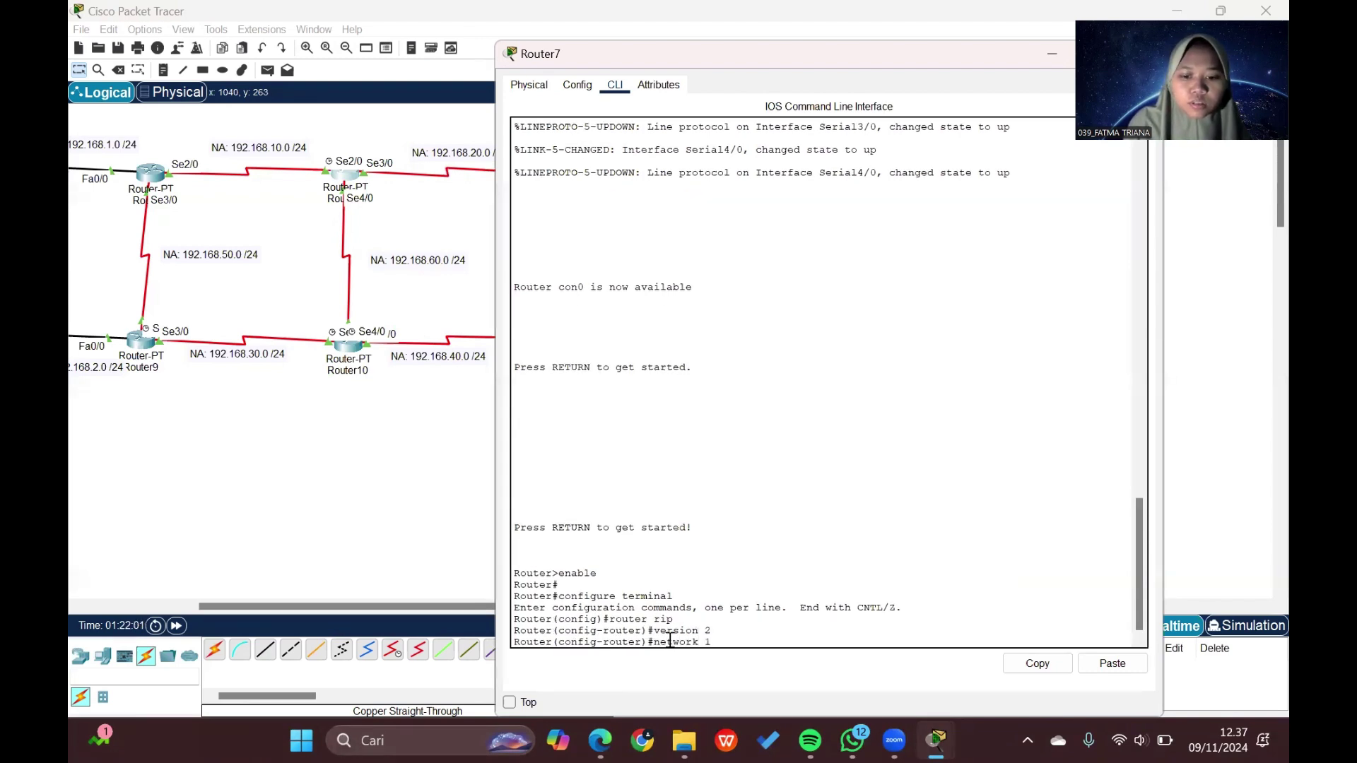
{"action": "type", "text": "92.168."}
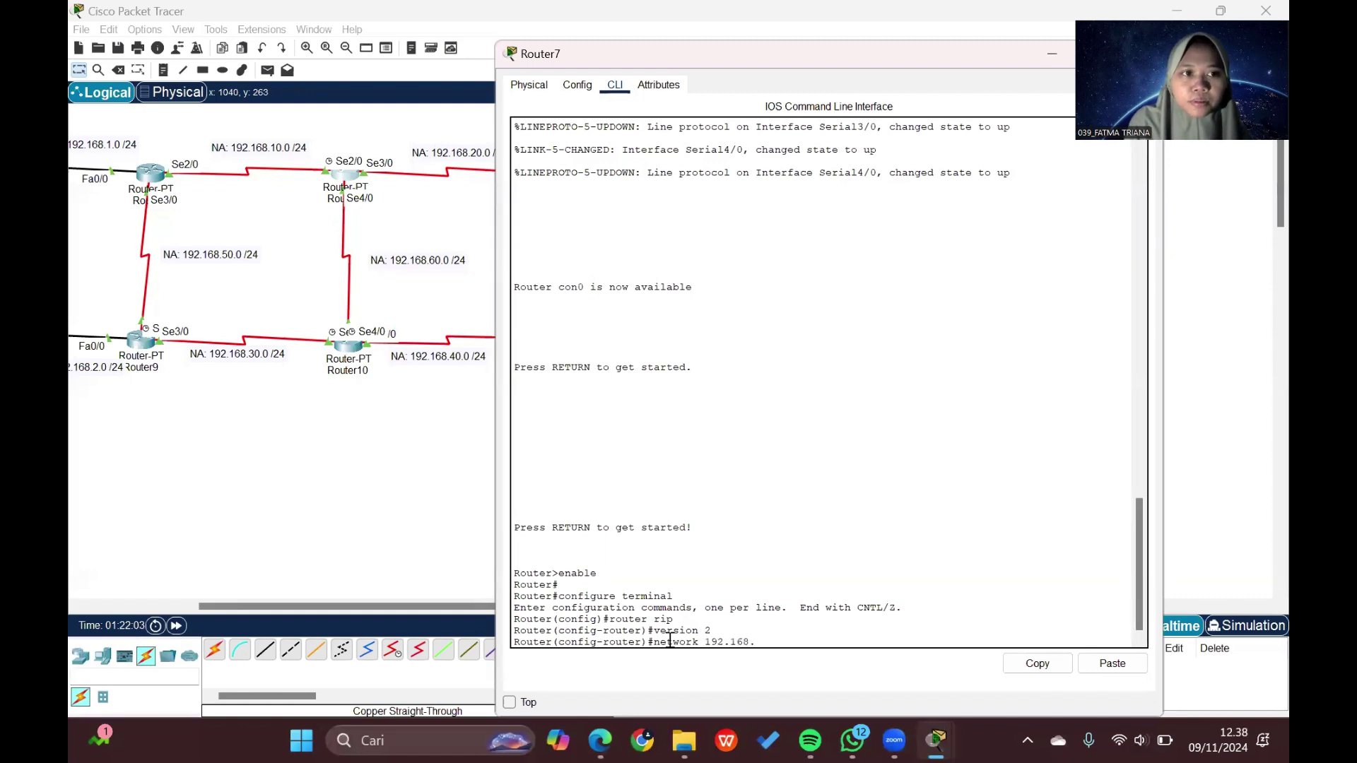
{"action": "type", "text": "10.0"}
{"action": "key", "text": "Return"}
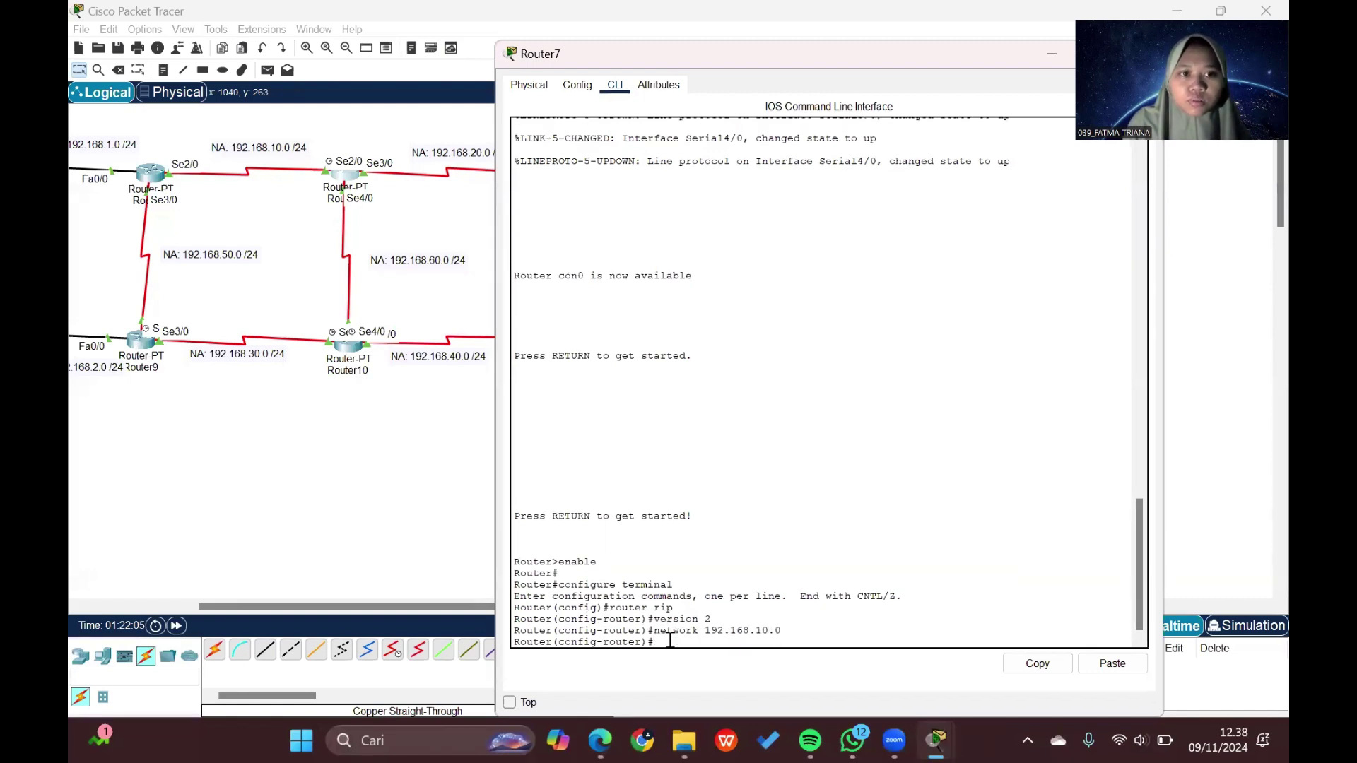
Step: Add network 192.168.20.0 to Router7's RIP configuration, correcting the mistyped address before running the command
{"action": "type", "text": "networ"}
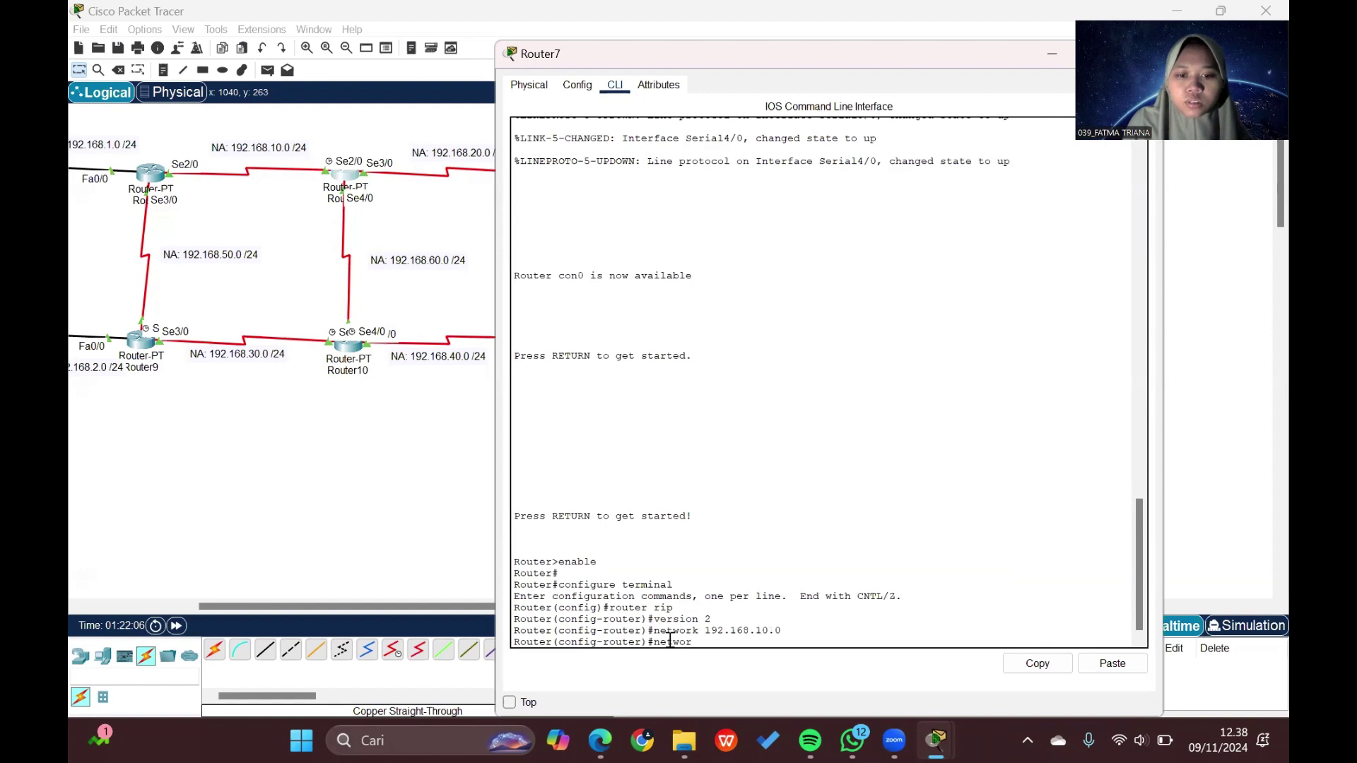
{"action": "type", "text": "k 19.2"}
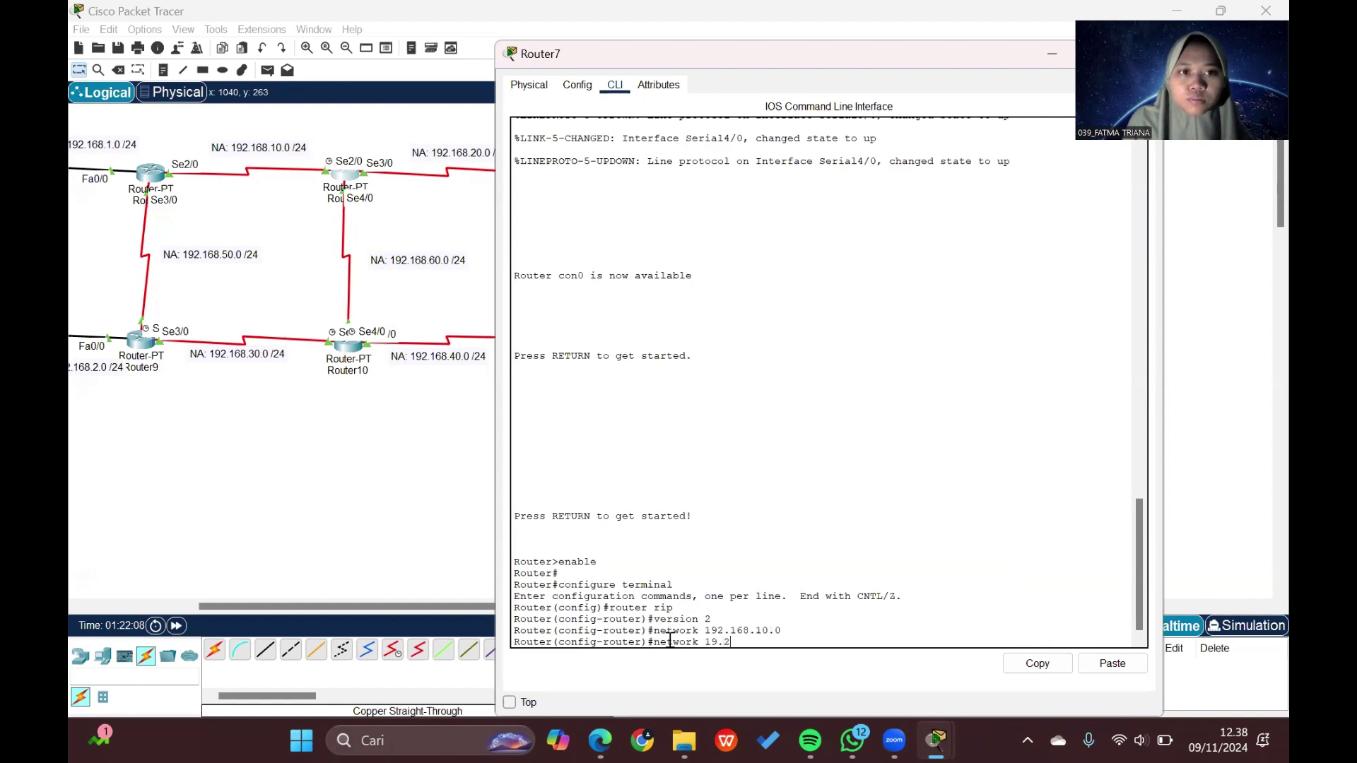
{"action": "type", "text": "168."}
{"action": "key", "text": "BackSpace"}
{"action": "key", "text": "BackSpace"}
{"action": "key", "text": "BackSpace"}
{"action": "key", "text": "BackSpace"}
{"action": "key", "text": "BackSpace"}
{"action": "key", "text": "BackSpace"}
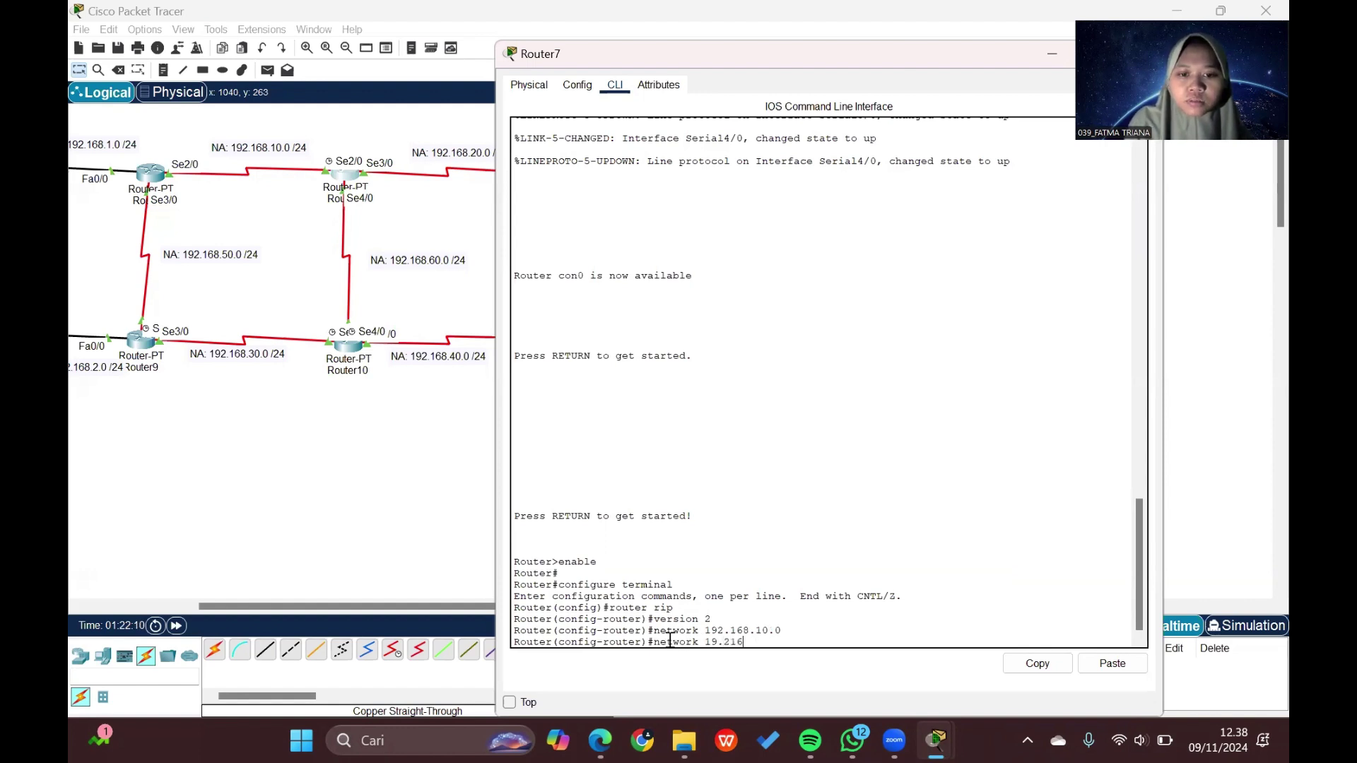
{"action": "type", "text": "2.16"}
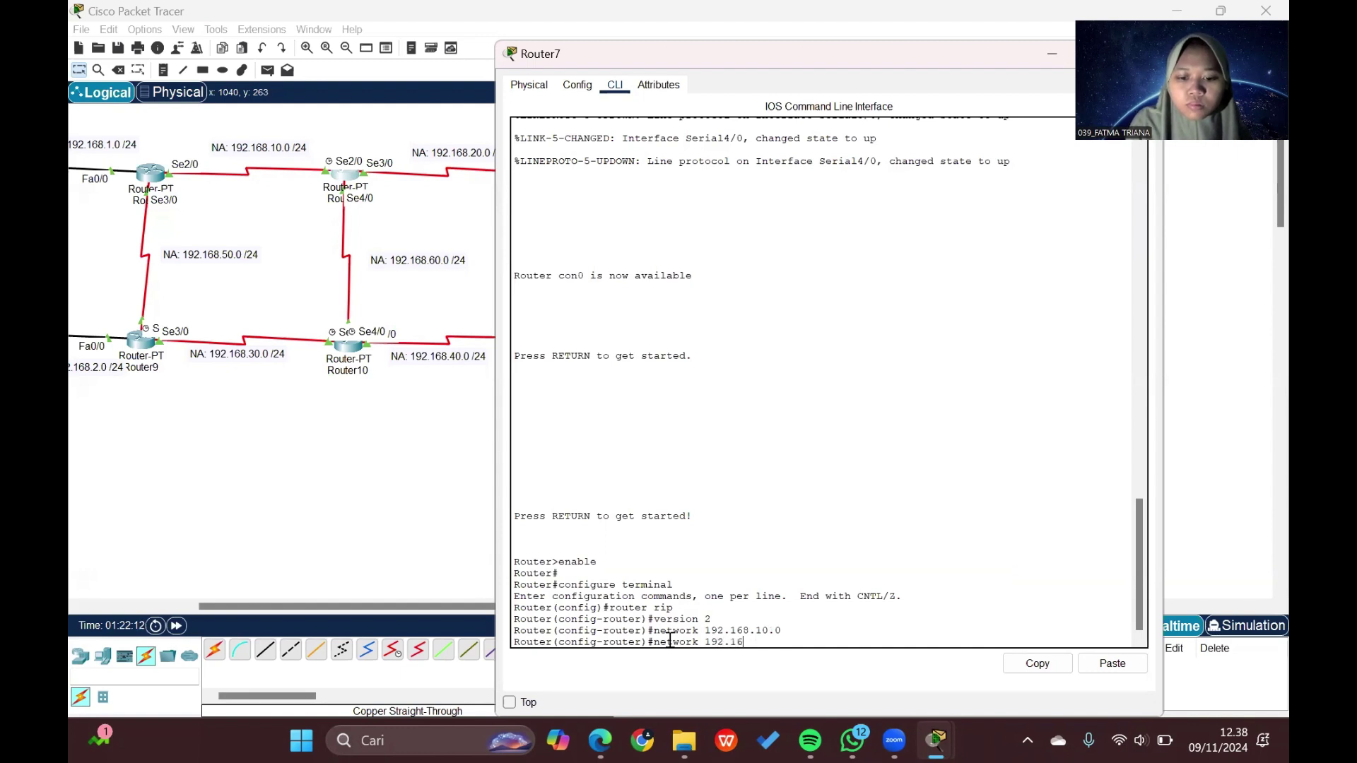
{"action": "type", "text": "8.20.0"}
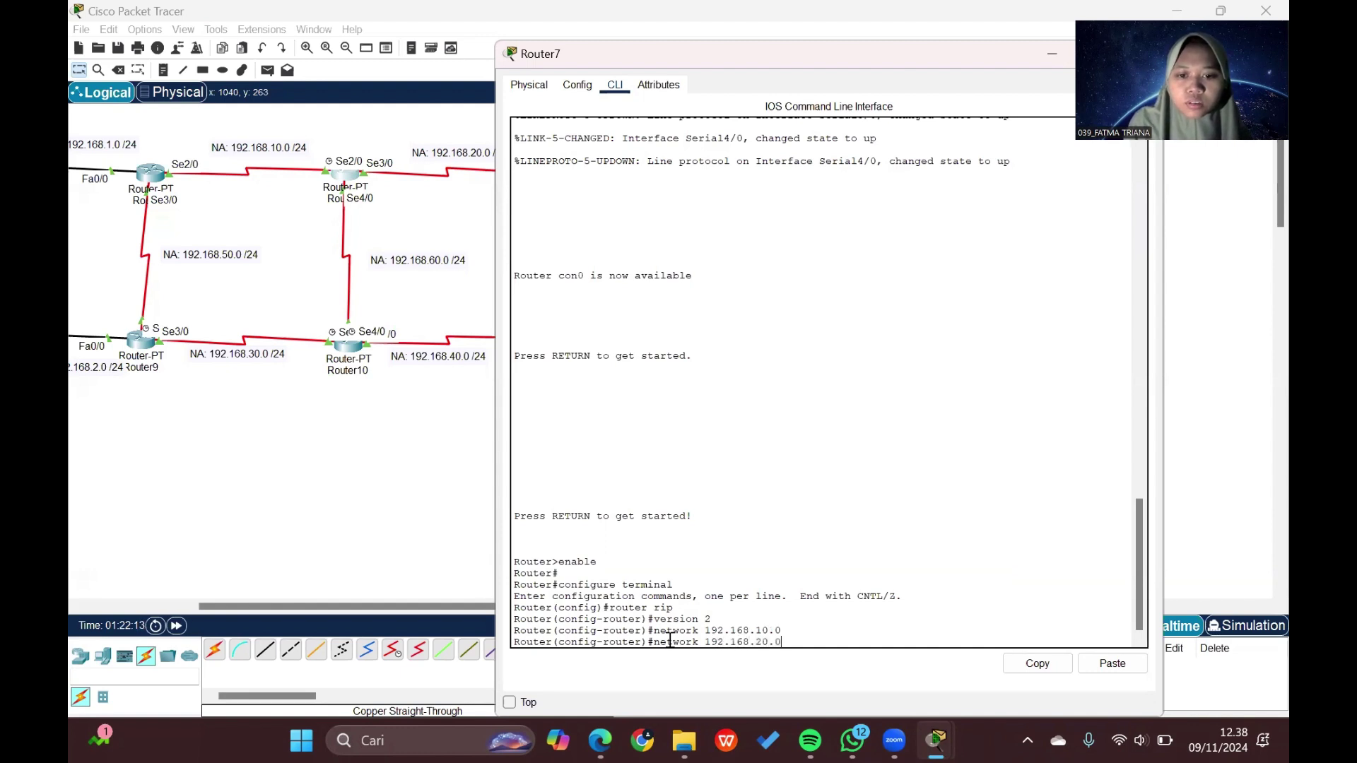
{"action": "key", "text": "Return"}
Step: Add network 192.168.60.0 to Router7's RIP configuration from the command line
{"action": "type", "text": "net"}
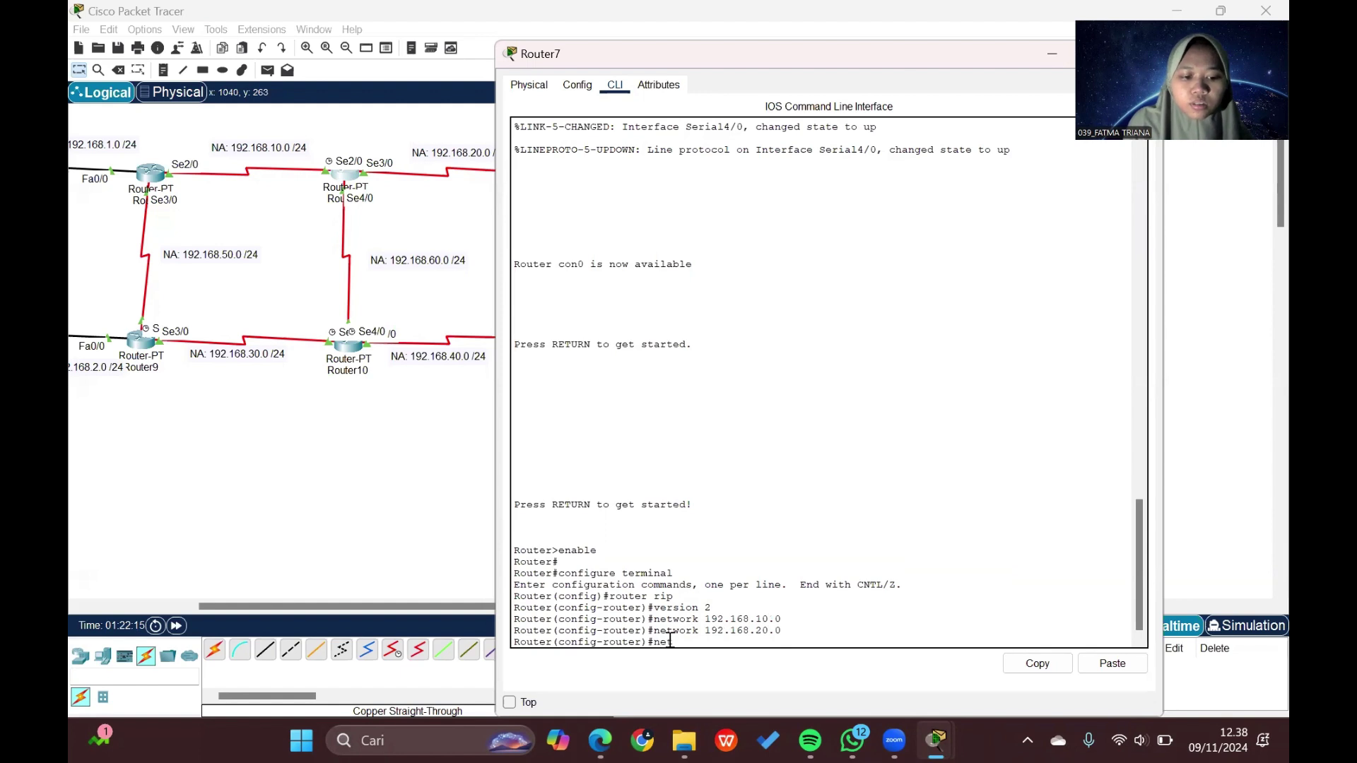
{"action": "type", "text": "wor"}
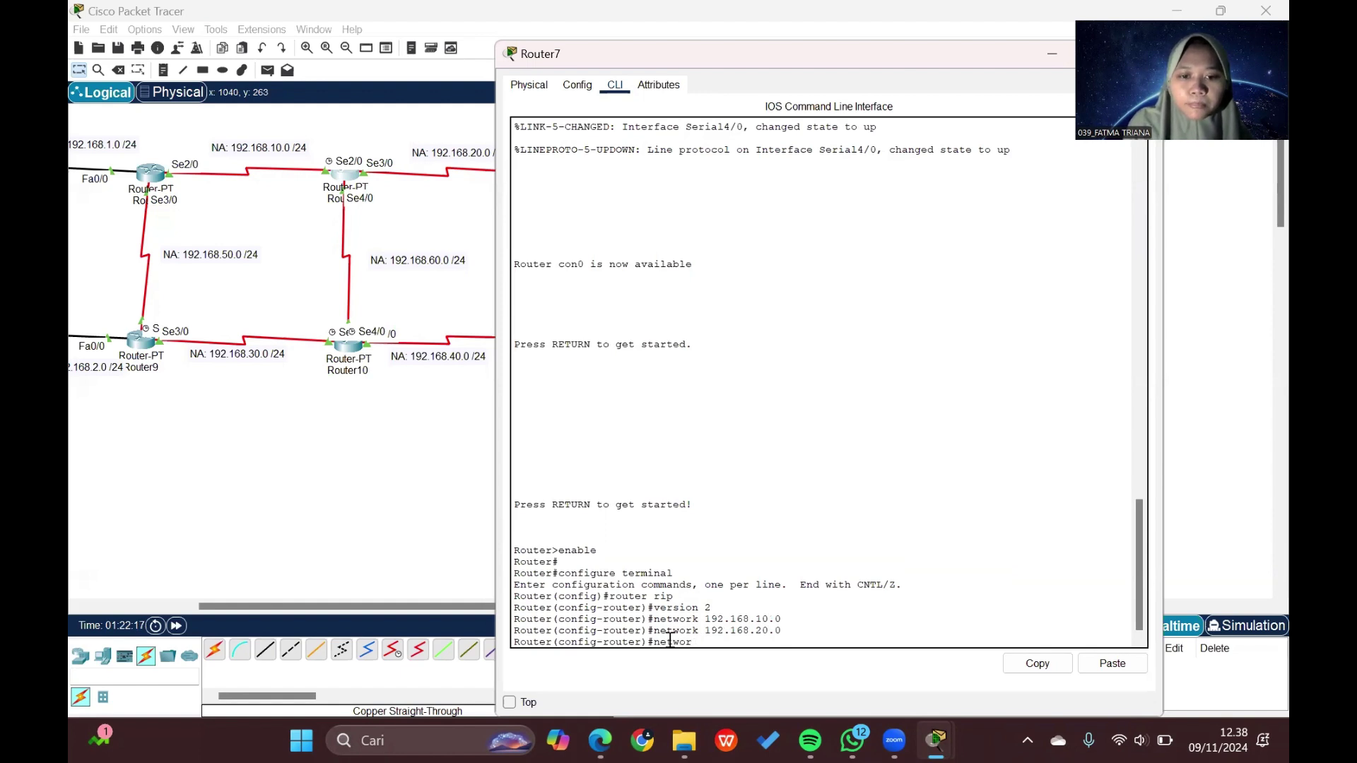
{"action": "type", "text": "k 192"}
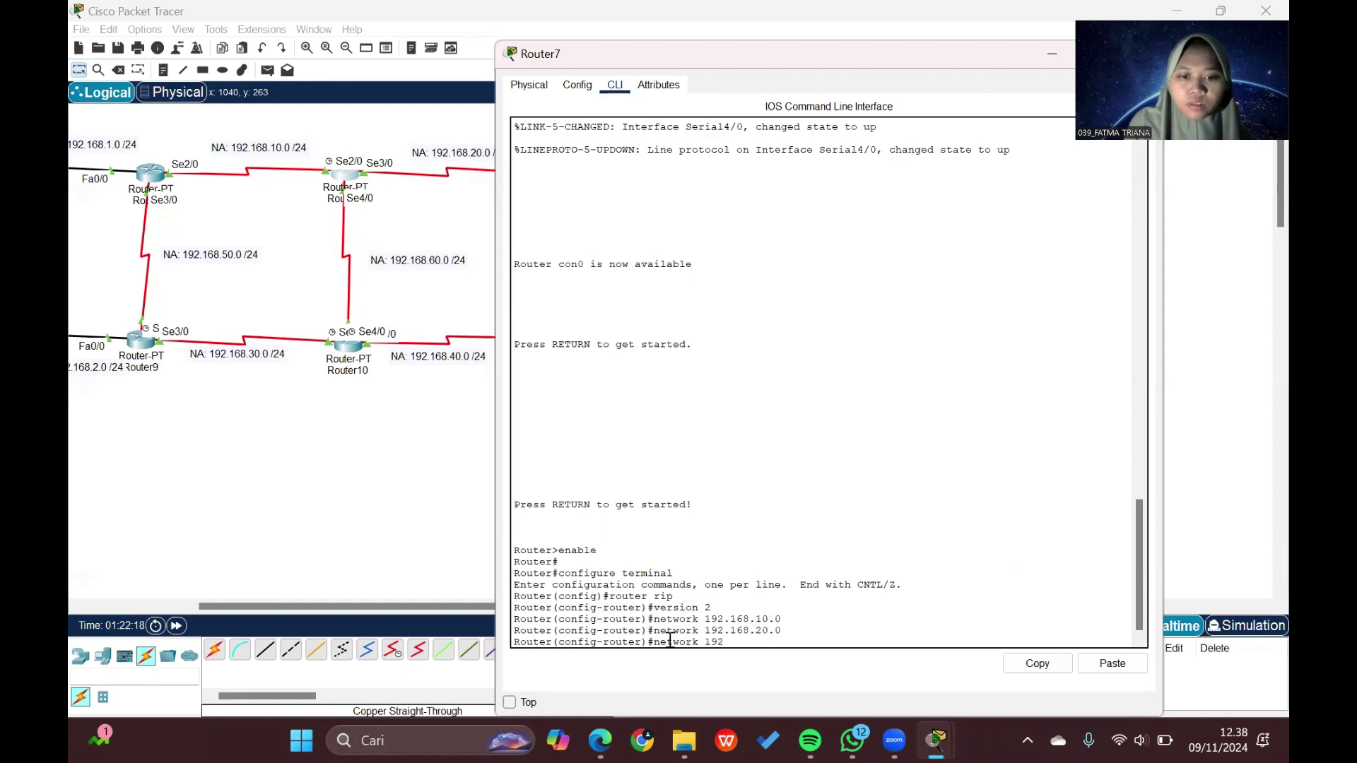
{"action": "type", "text": ".168."}
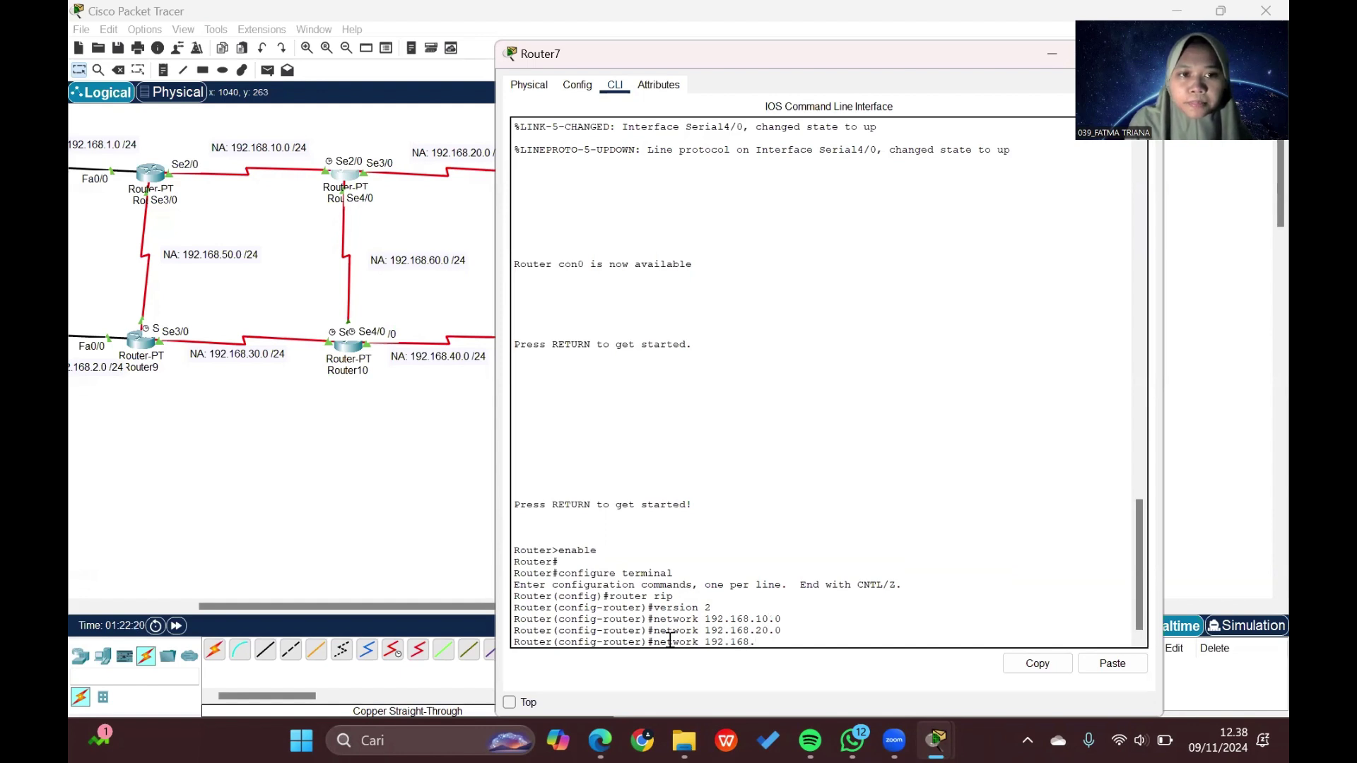
{"action": "type", "text": "60.0"}
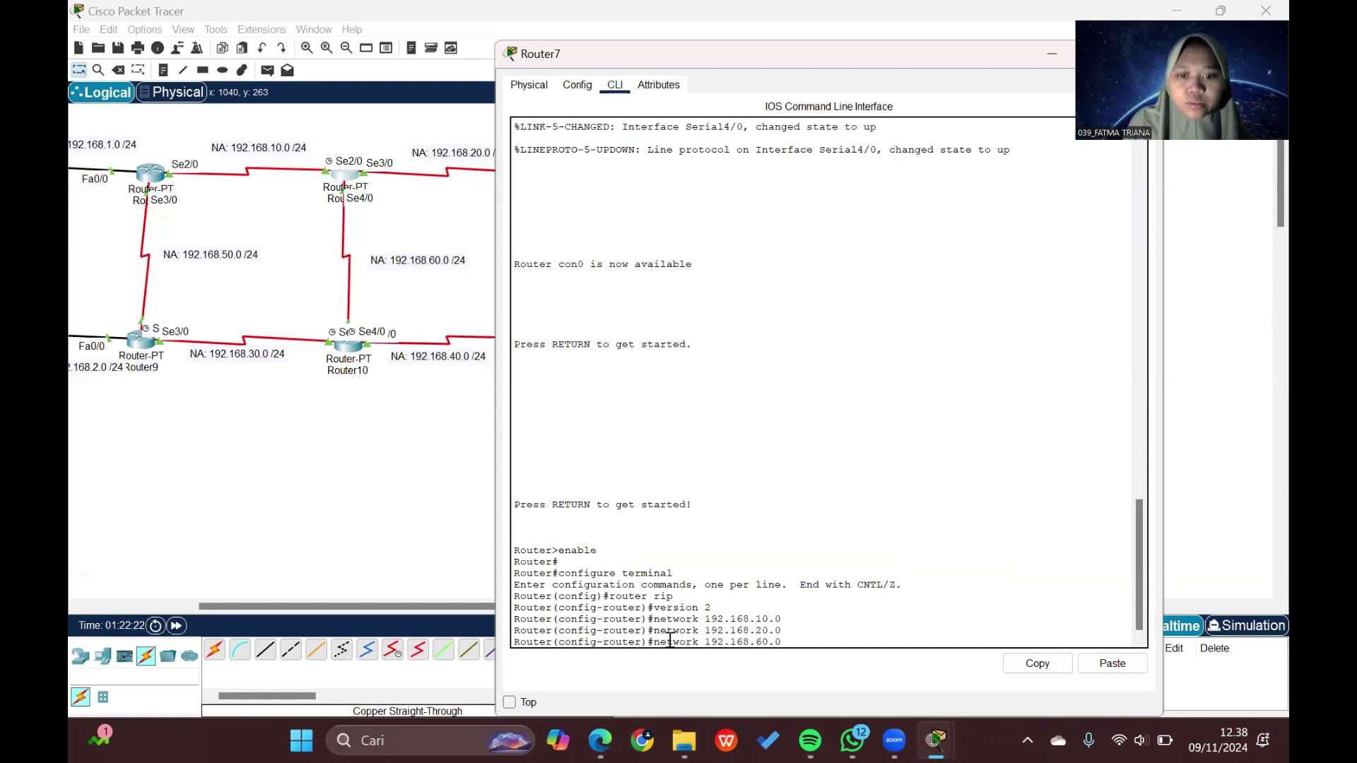
{"action": "key", "text": "Return"}
Step: Exit RIP configuration mode on Router7 and close its window
{"action": "type", "text": "ex"}
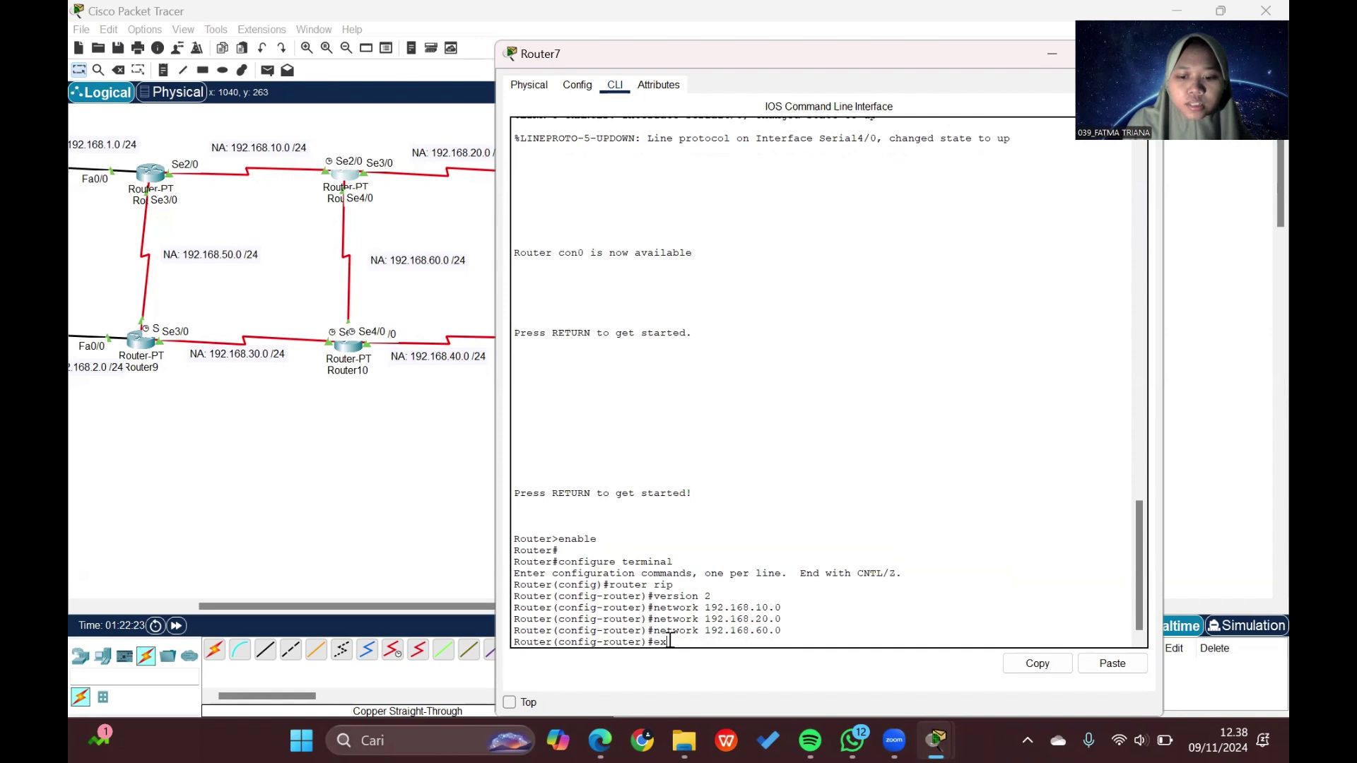
{"action": "type", "text": "it"}
{"action": "key", "text": "Return"}
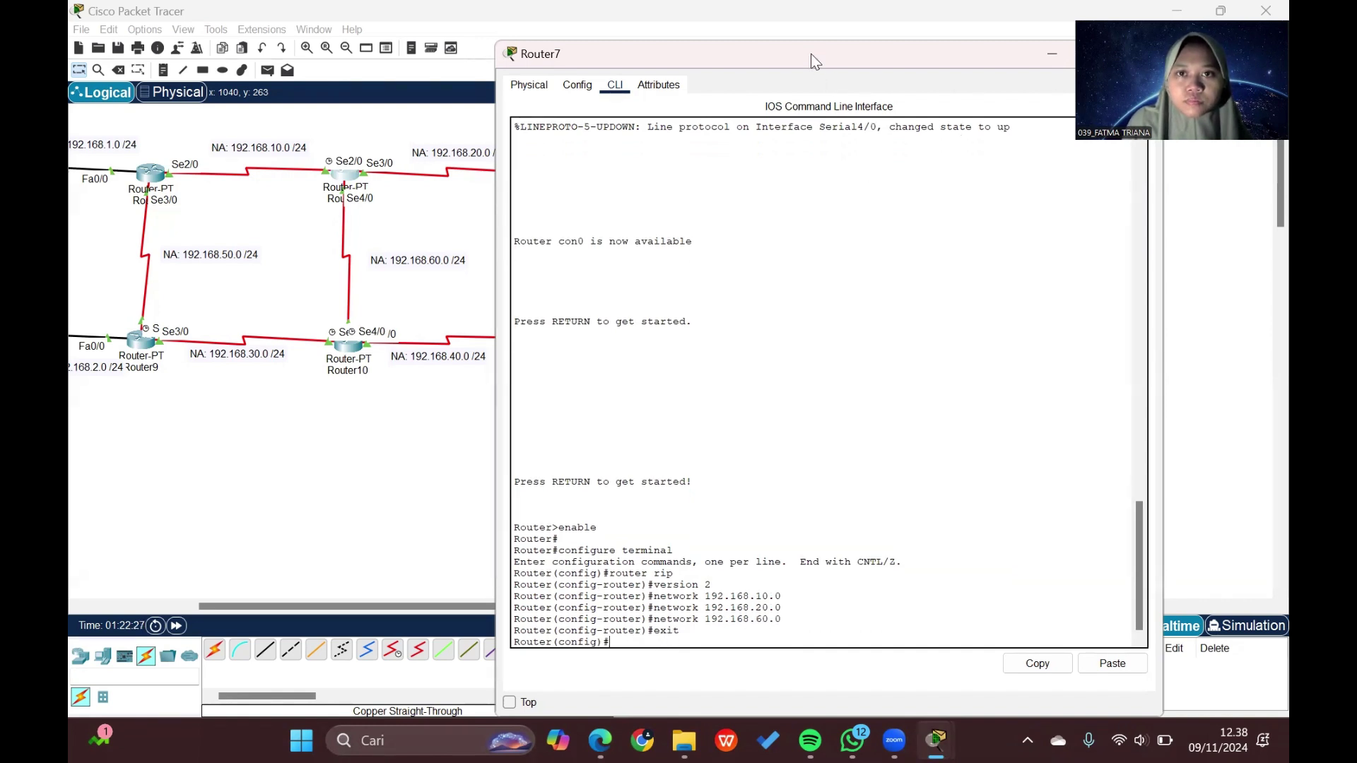
{"action": "left_click_drag", "start_coordinate": [809, 52], "coordinate": [631, 77]}
{"action": "left_click", "coordinate": [953, 70]}
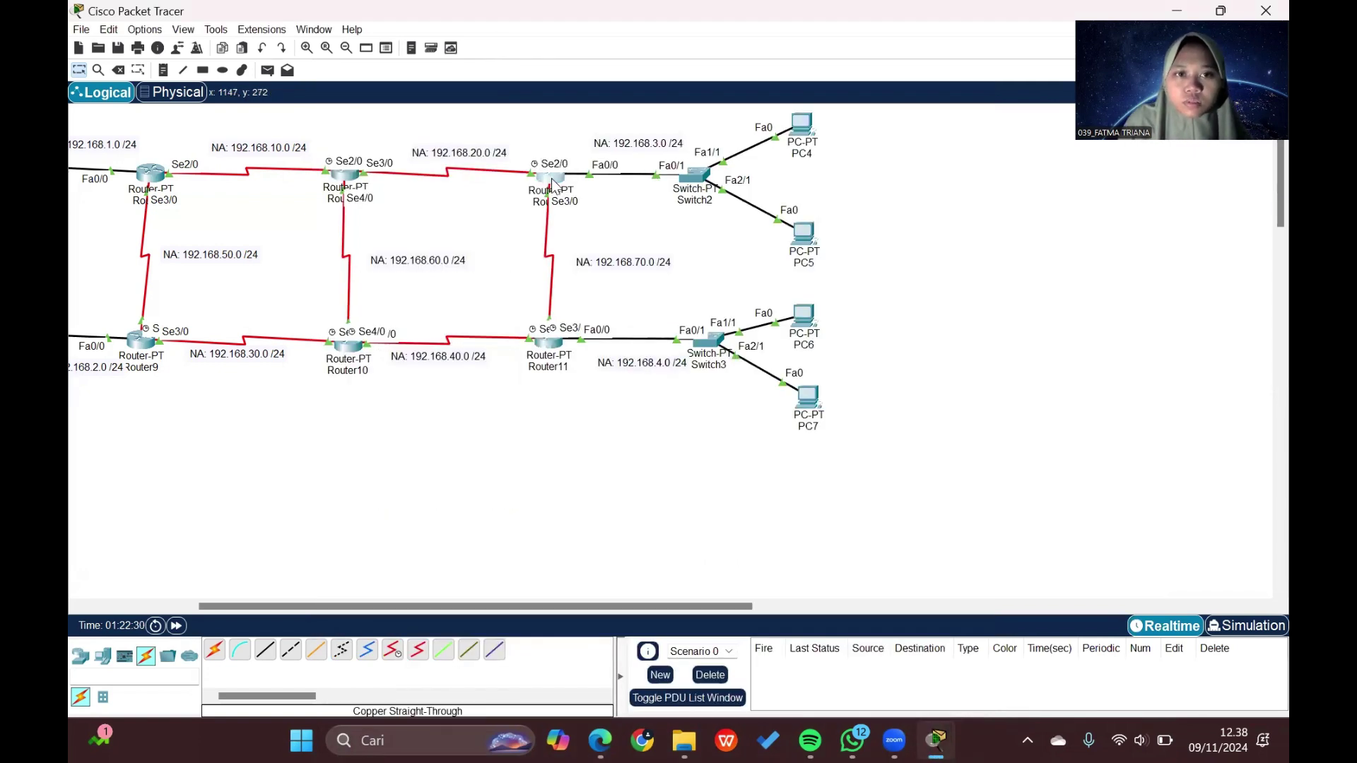
Step: Open Router8, attached to the 192.168.3.0 network, enter its RIP routing configuration and run "version 2" in its command line
{"action": "left_click", "coordinate": [553, 184]}
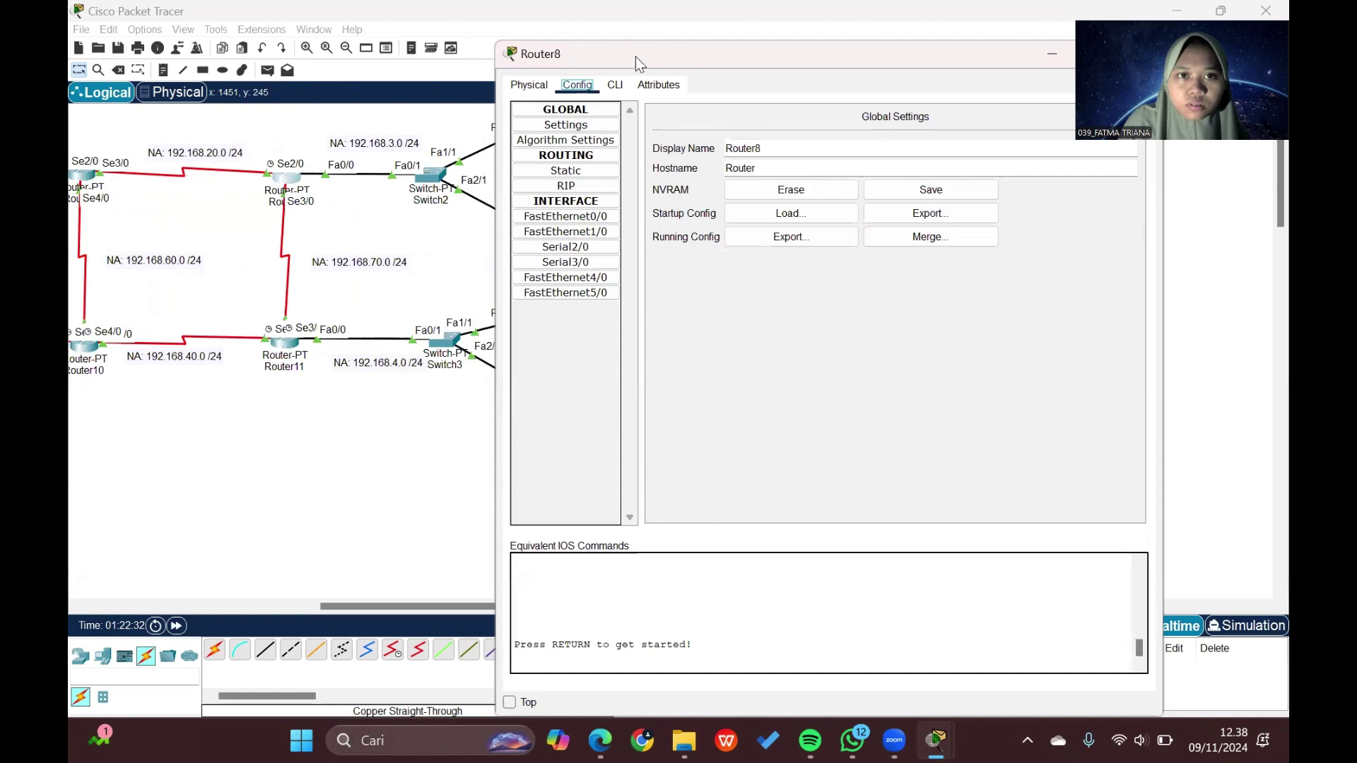
{"action": "left_click", "coordinate": [566, 186]}
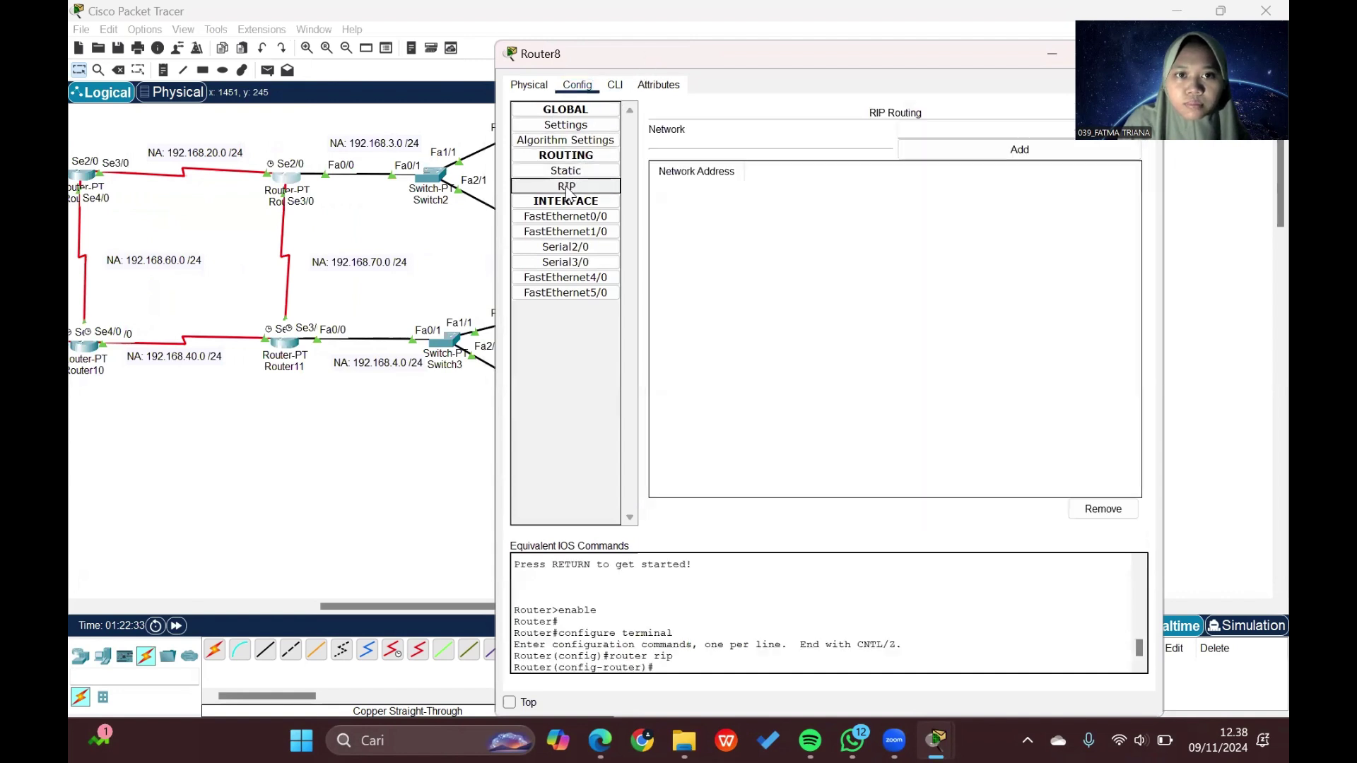
{"action": "left_click", "coordinate": [615, 85]}
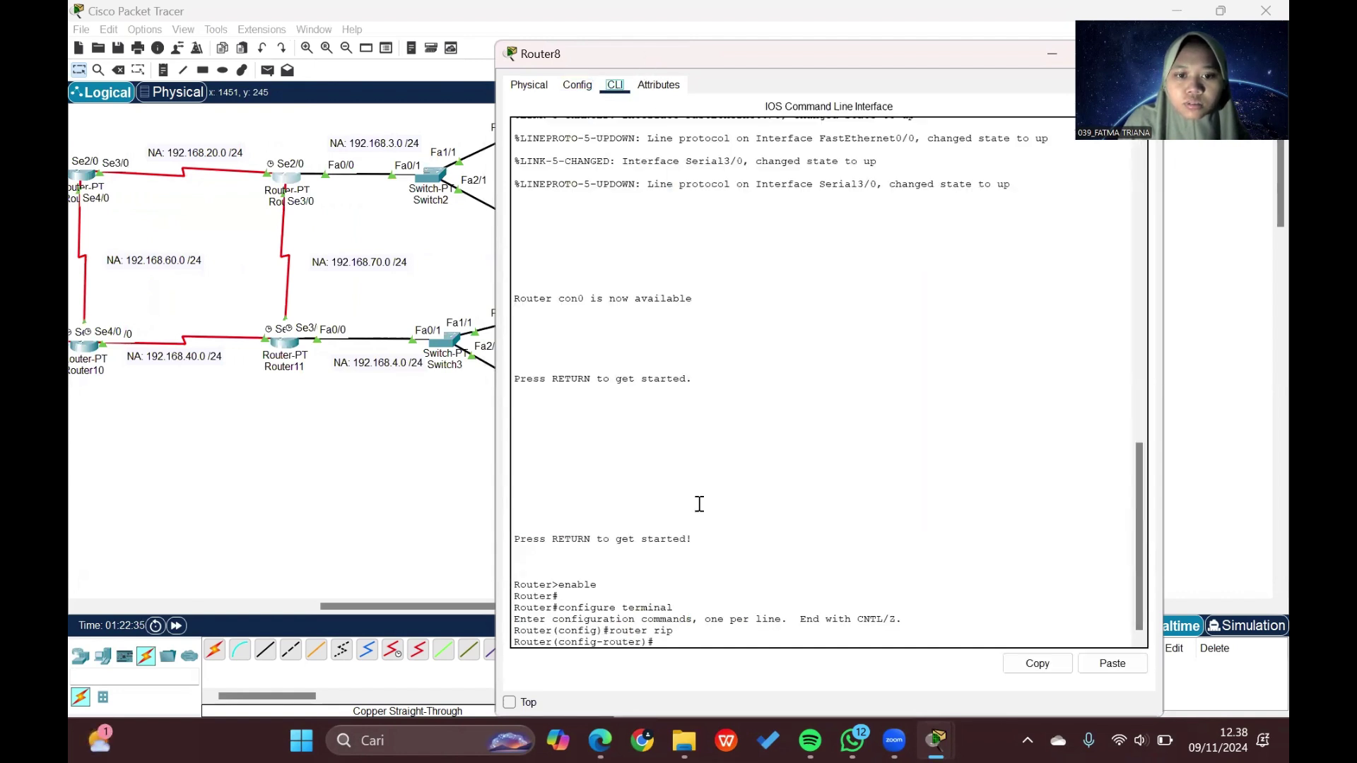
{"action": "left_click", "coordinate": [671, 636]}
{"action": "type", "text": "v"}
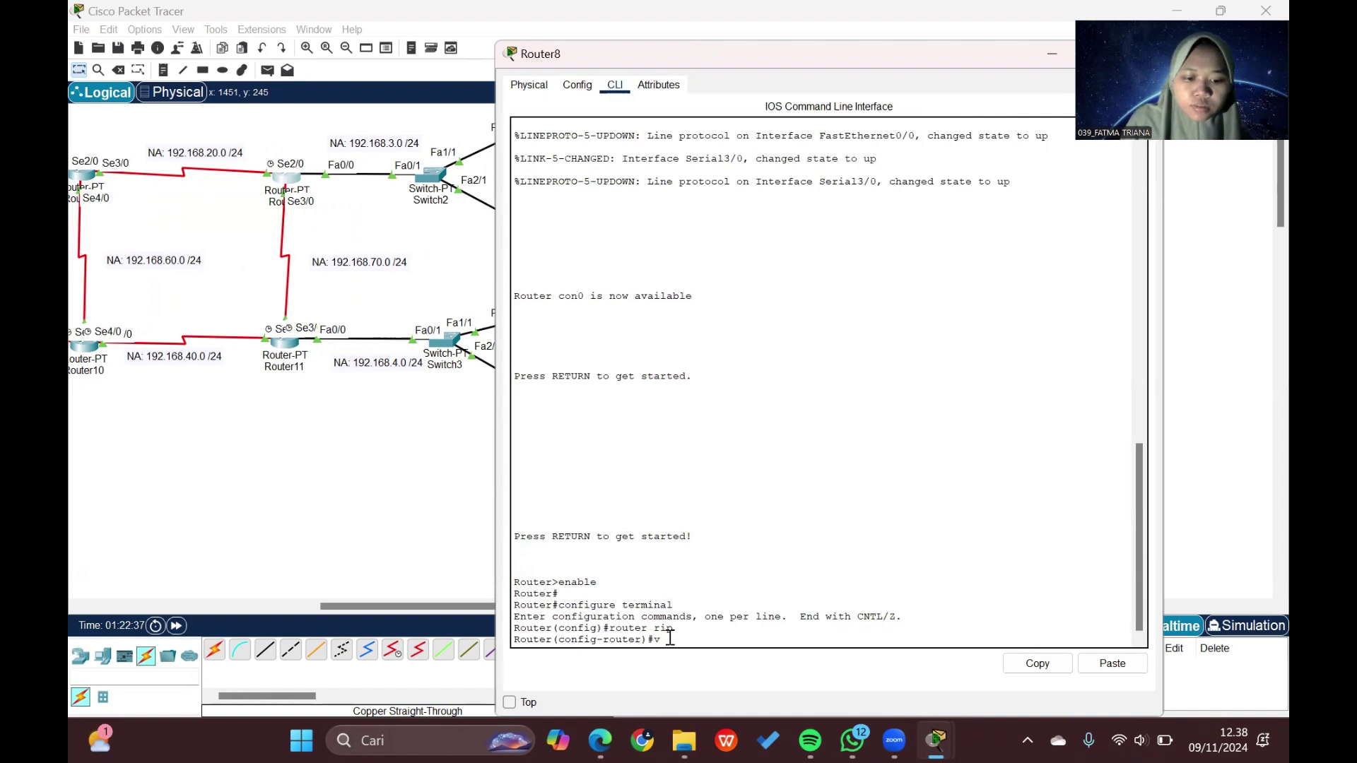
{"action": "type", "text": "ersion 2"}
{"action": "key", "text": "Return"}
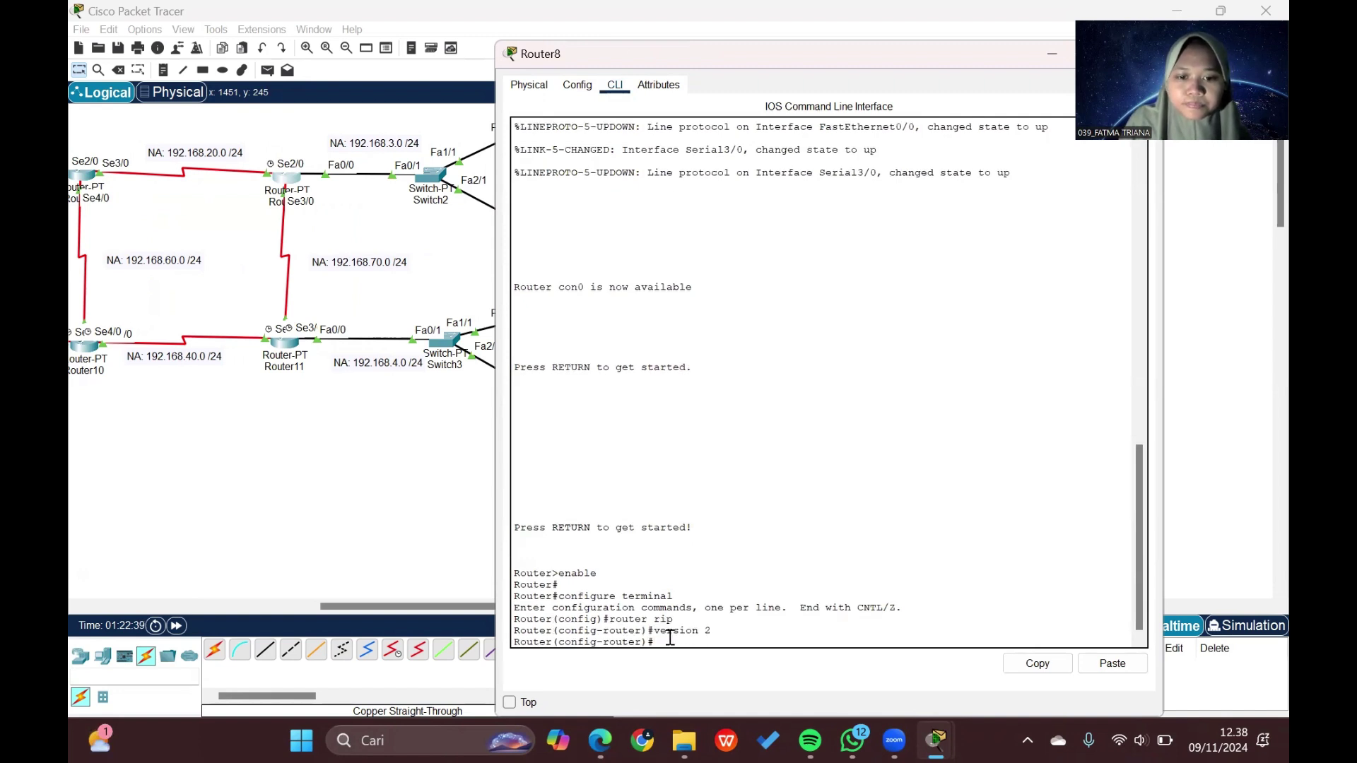
Step: Add network 192.168.20.0 to Router8's RIP configuration by running the "network" command in its command line
{"action": "type", "text": "net"}
{"action": "type", "text": "wor"}
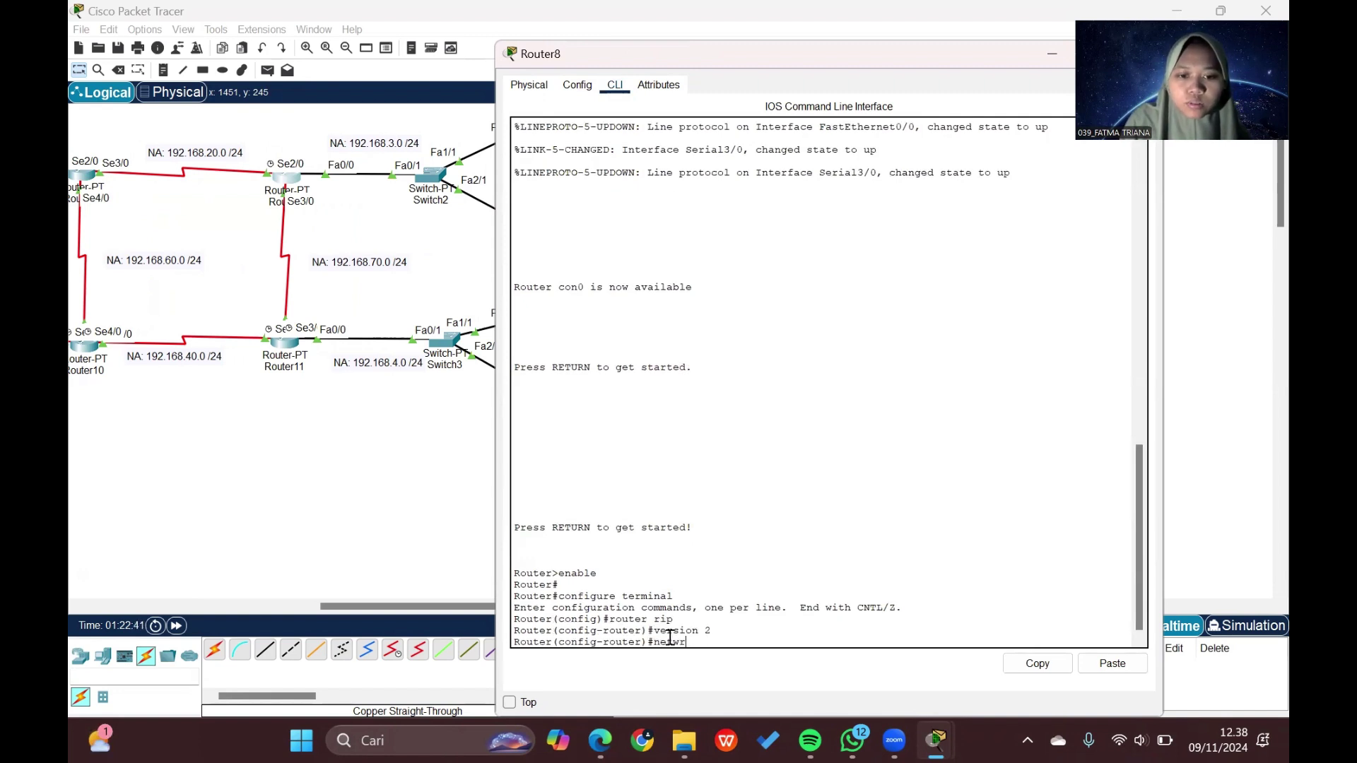
{"action": "key", "text": "BackSpace"}
{"action": "type", "text": "ork "}
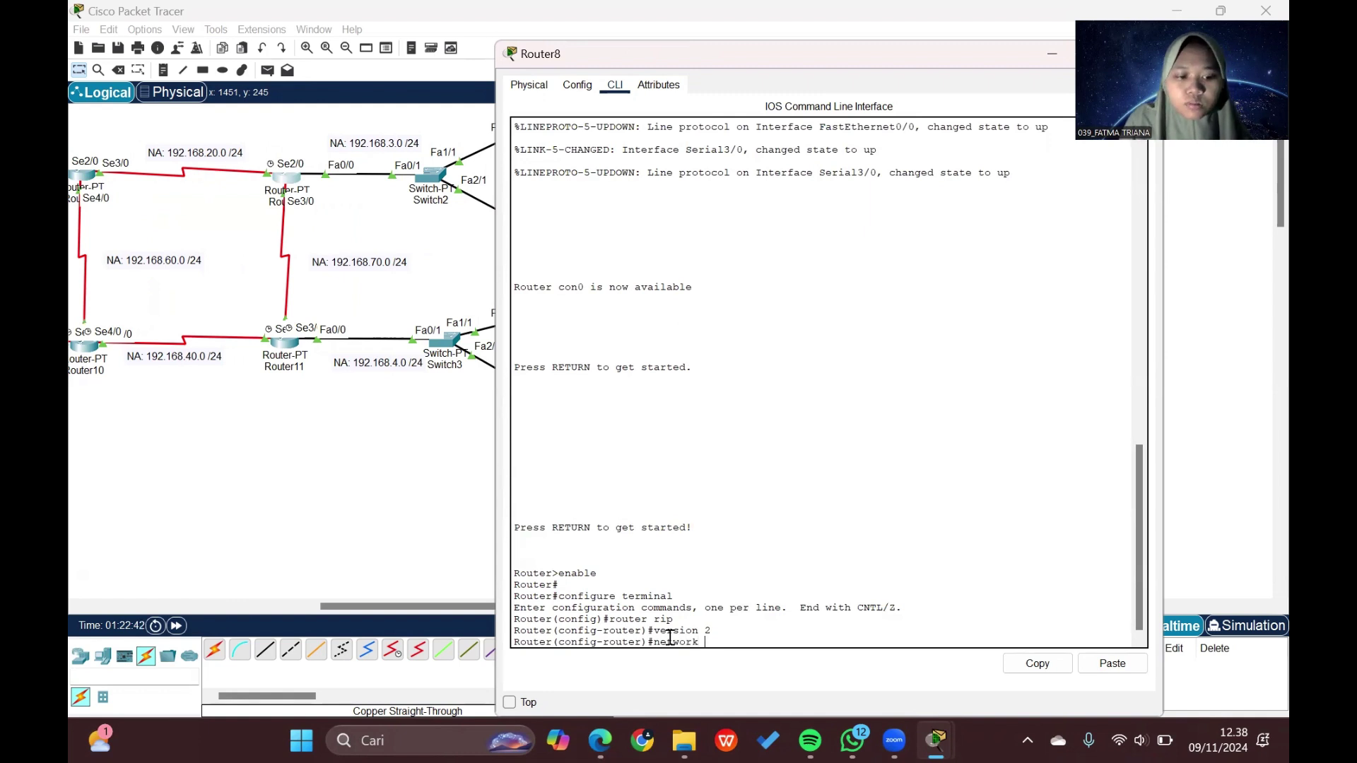
{"action": "type", "text": "192.168.2"}
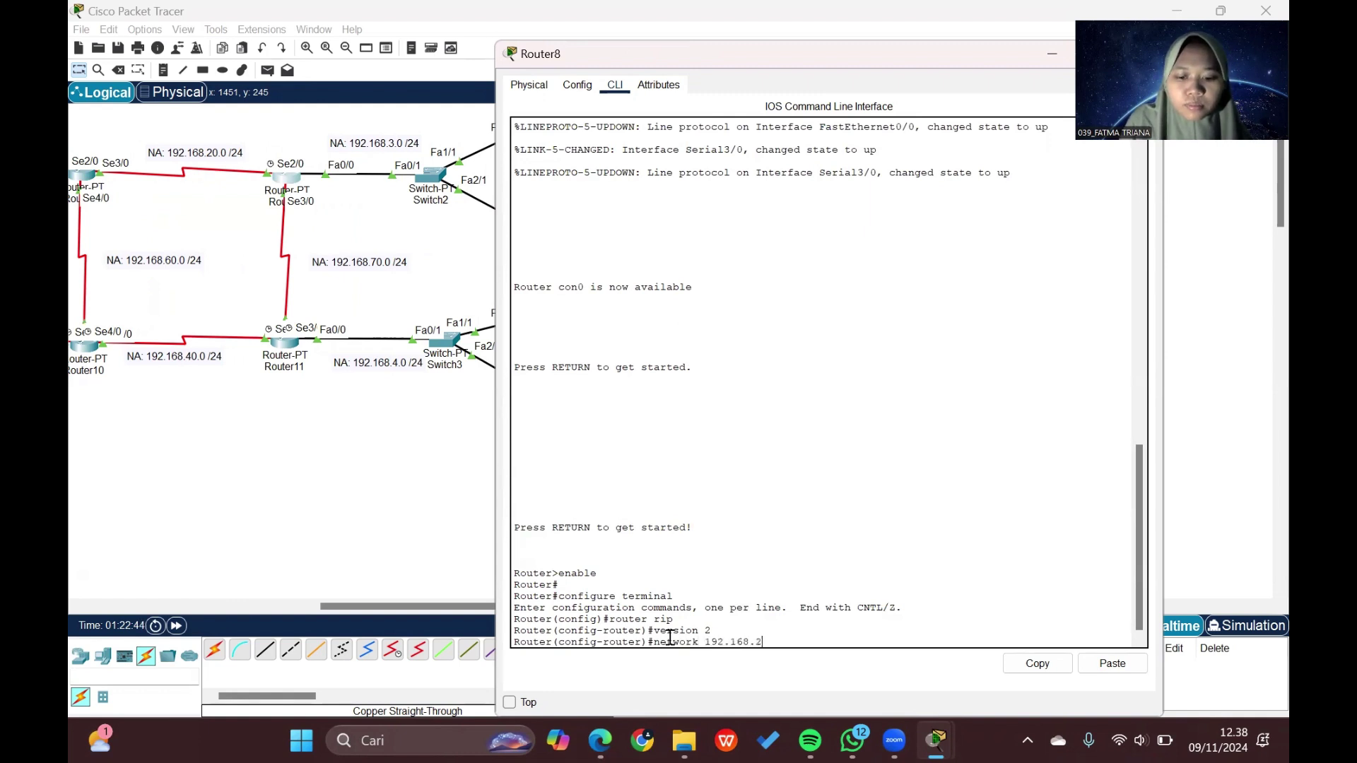
{"action": "type", "text": "0."}
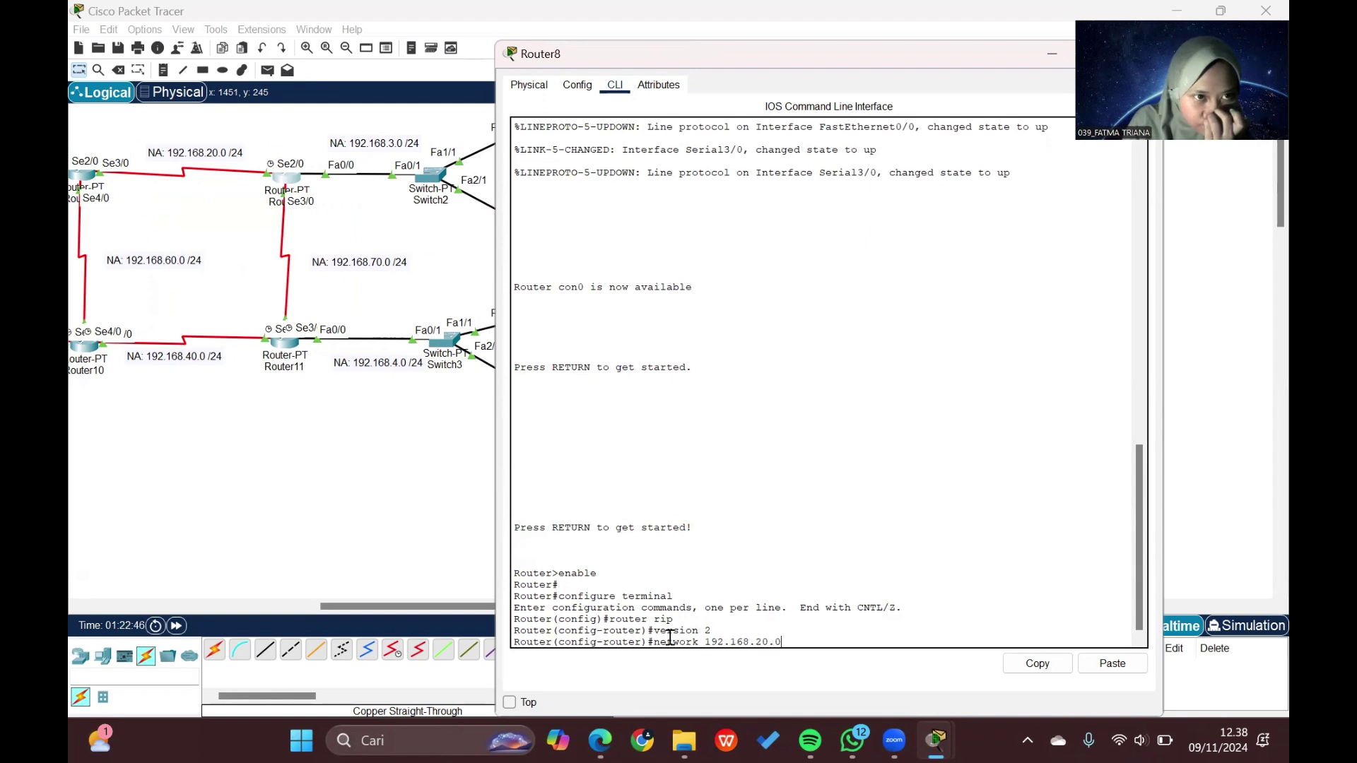
{"action": "type", "text": "0"}
{"action": "key", "text": "Return"}
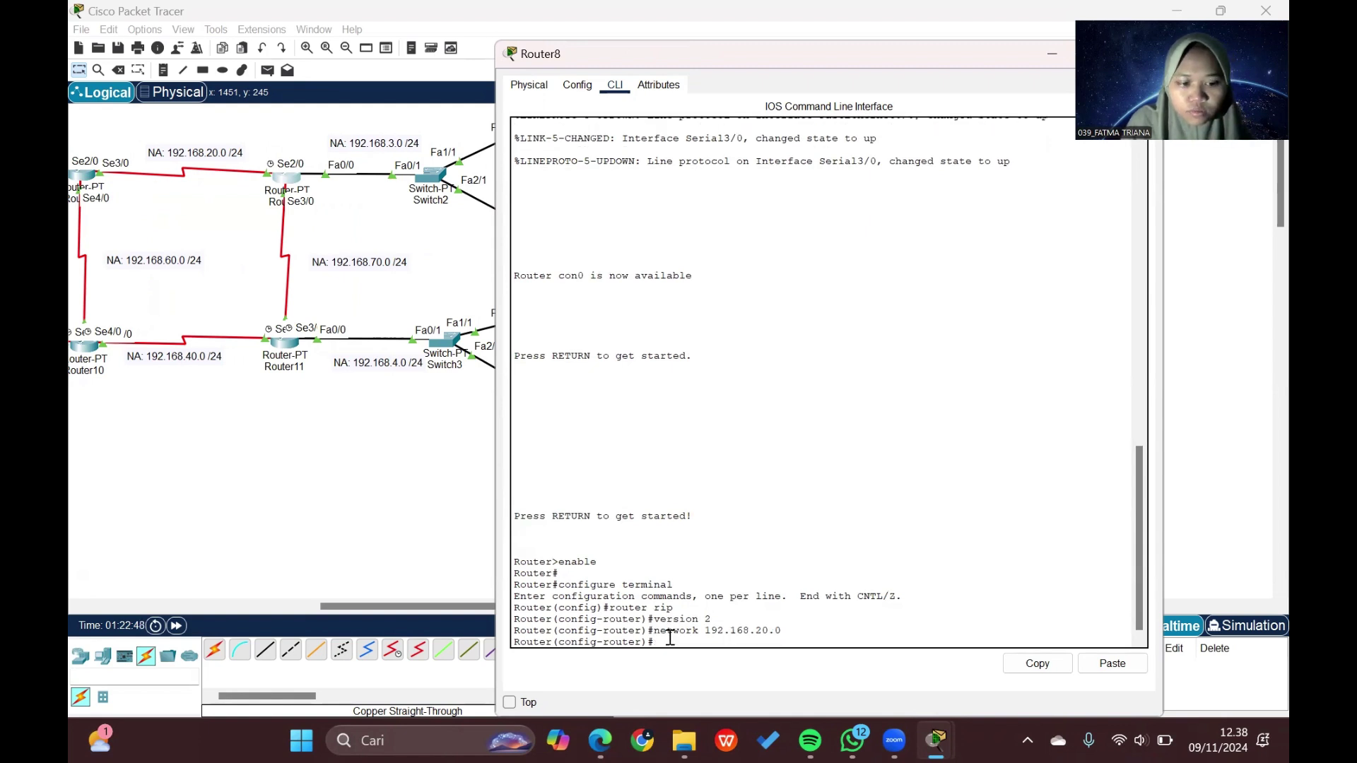
Step: Add network 192.168.70.0 to Router8's RIP configuration, correcting the mistyped text before running the command
{"action": "type", "text": "192."}
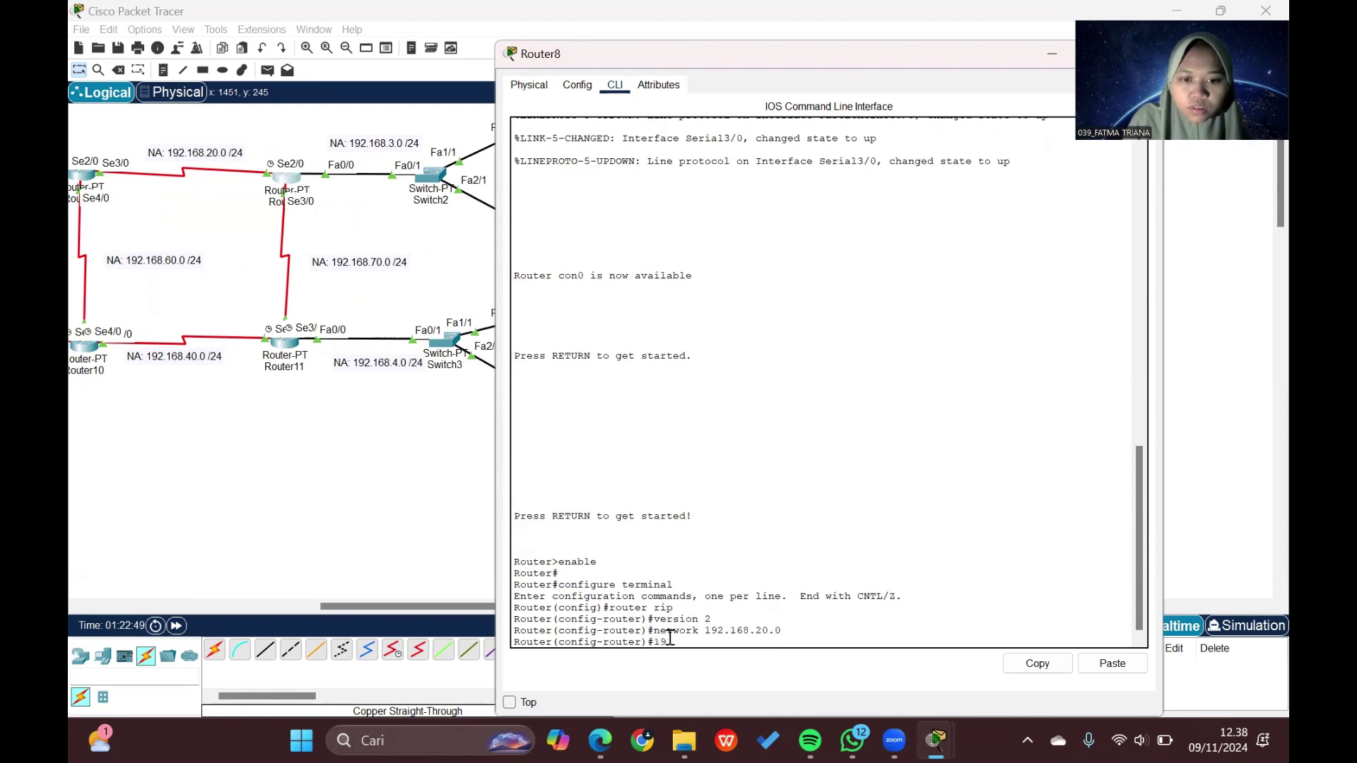
{"action": "key", "text": "BackSpace"}
{"action": "key", "text": "BackSpace"}
{"action": "key", "text": "BackSpace"}
{"action": "key", "text": "BackSpace"}
{"action": "type", "text": "network 1"}
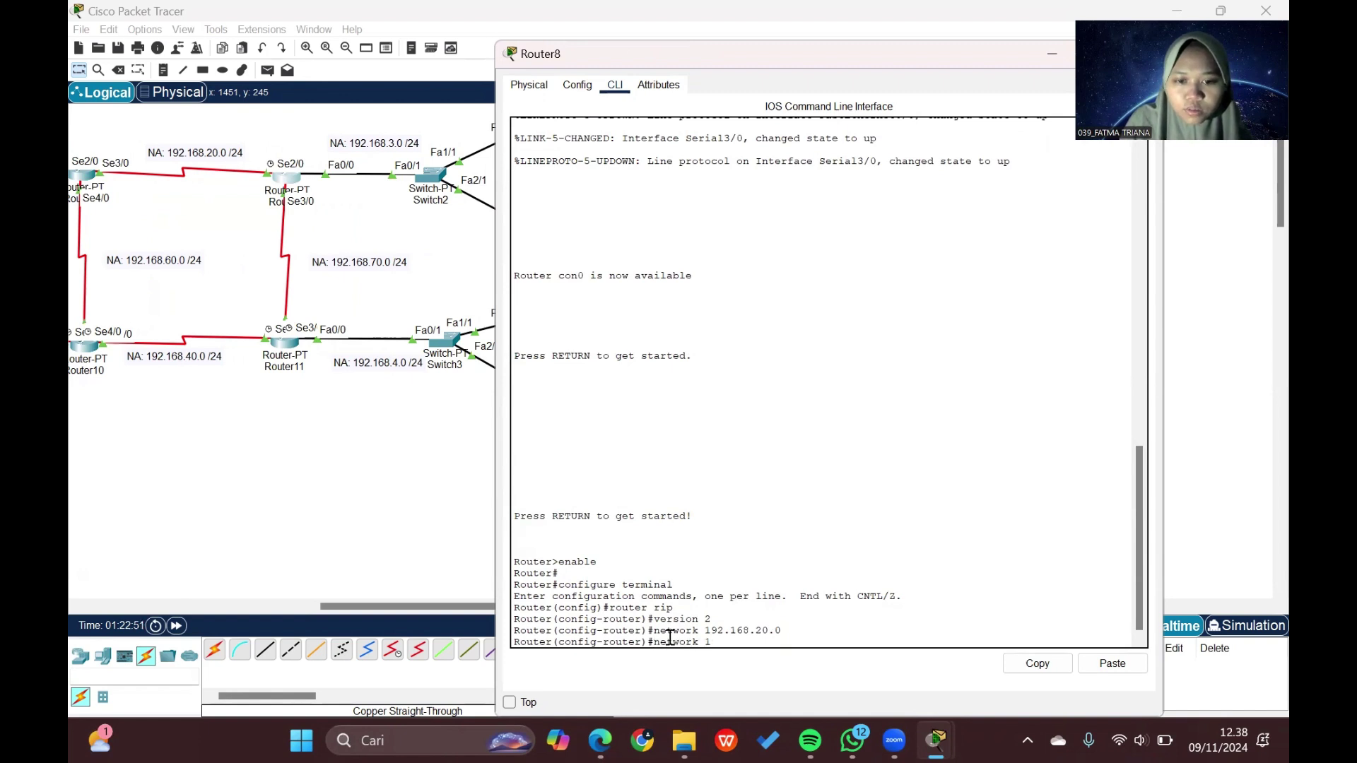
{"action": "type", "text": "92,"}
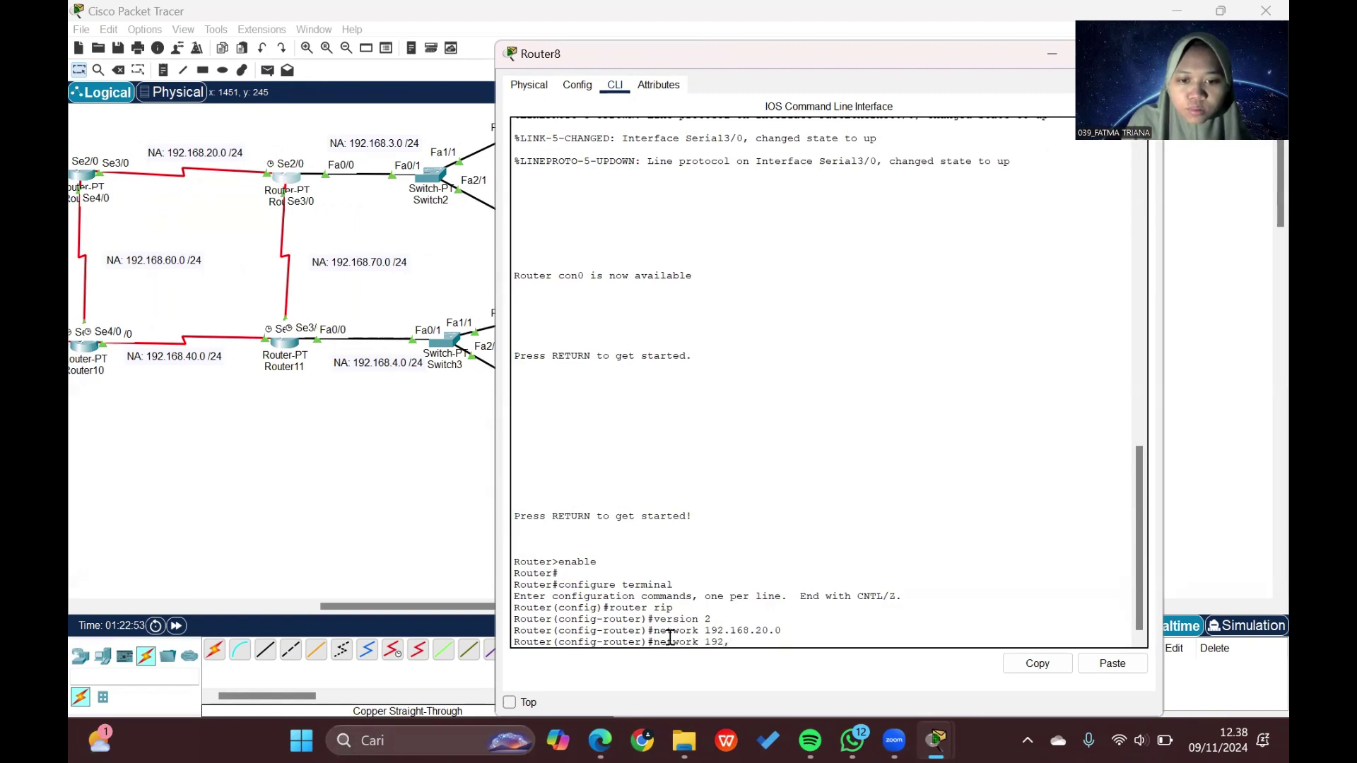
{"action": "key", "text": "BackSpace"}
{"action": "type", "text": ".168."}
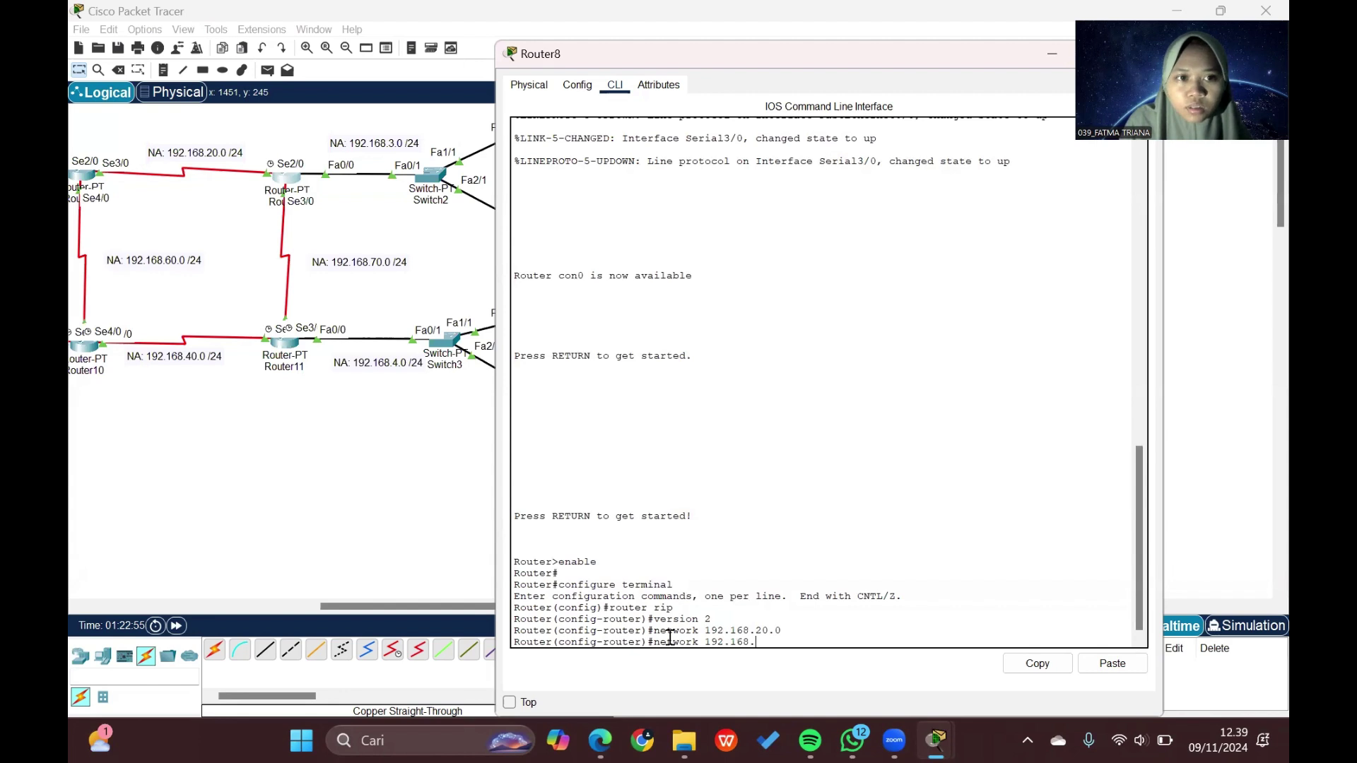
{"action": "type", "text": "70.0"}
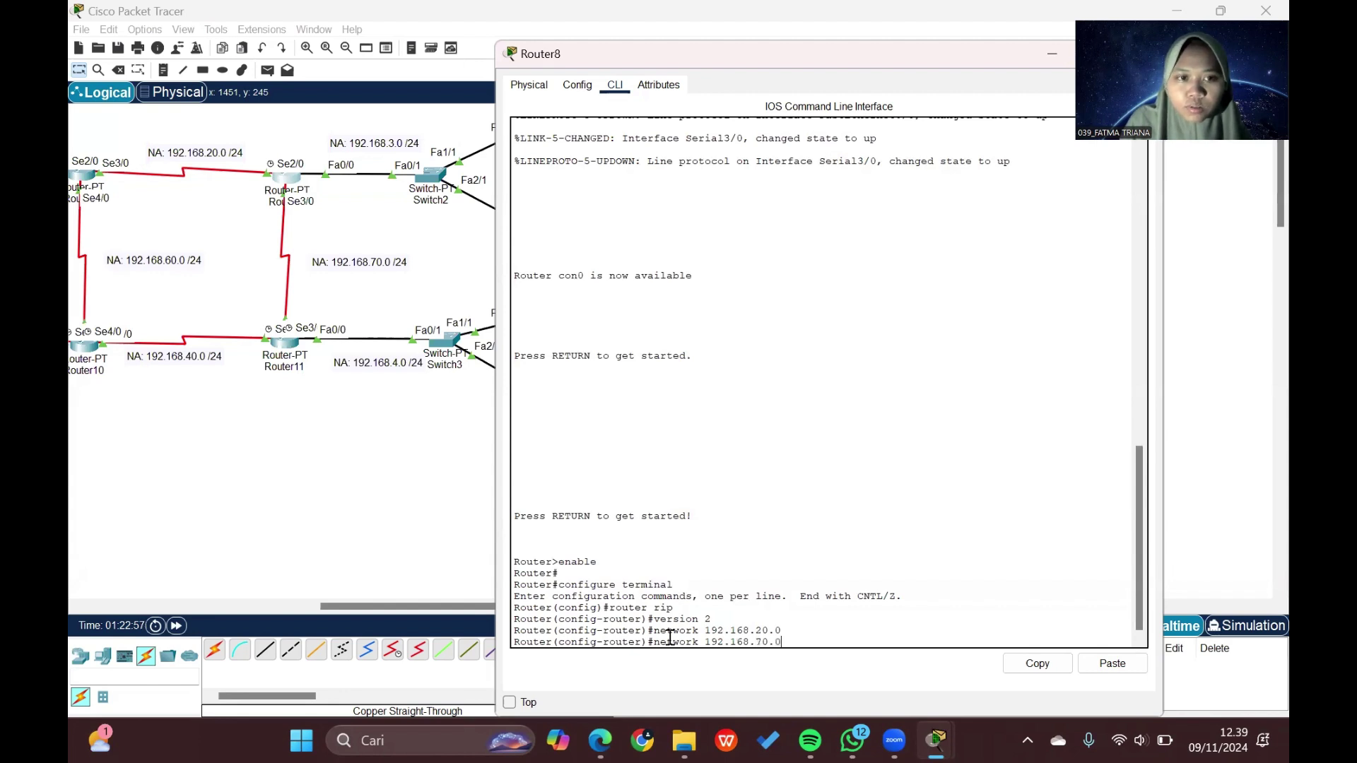
{"action": "key", "text": "Return"}
Step: Add network 192.168.3.0, the LAN attached to Router8, to its RIP configuration from the command line
{"action": "type", "text": "network"}
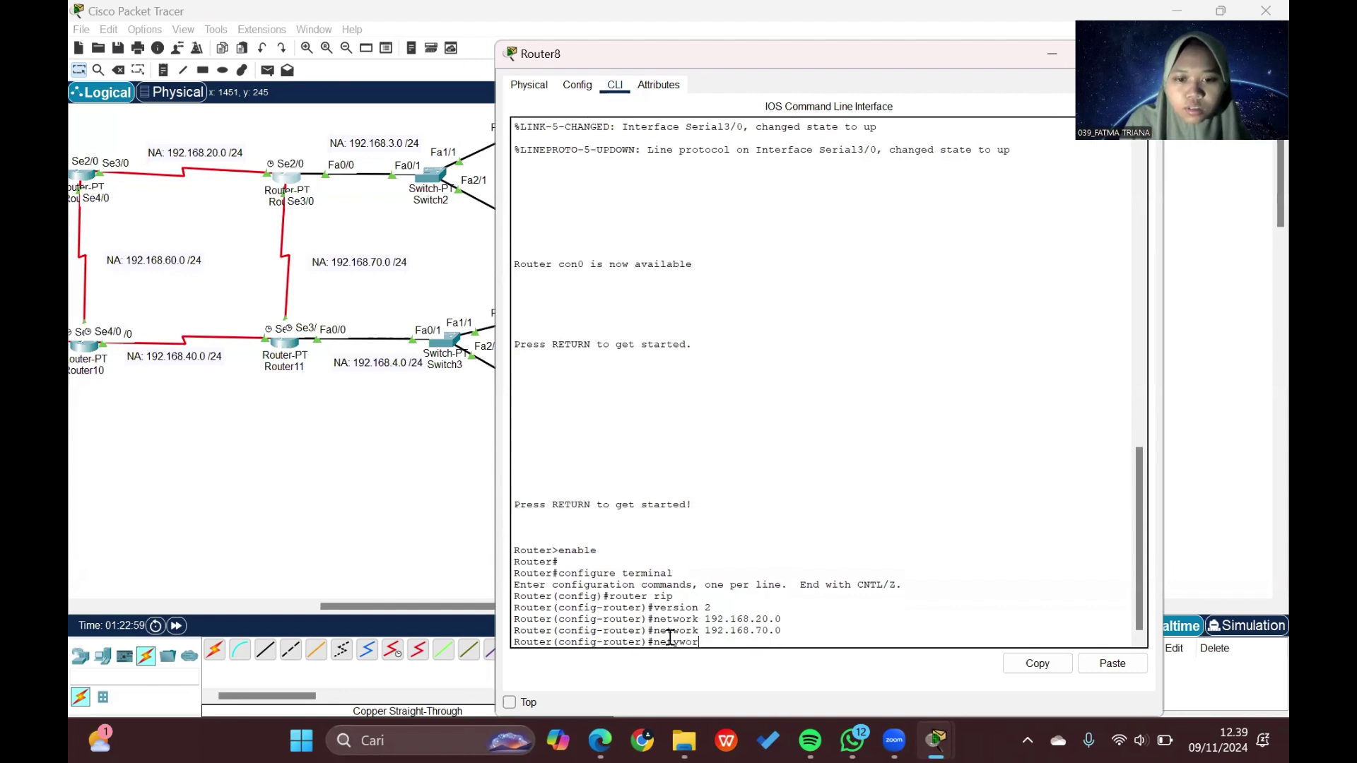
{"action": "key", "text": "BackSpace"}
{"action": "key", "text": "BackSpace"}
{"action": "key", "text": "BackSpace"}
{"action": "key", "text": "BackSpace"}
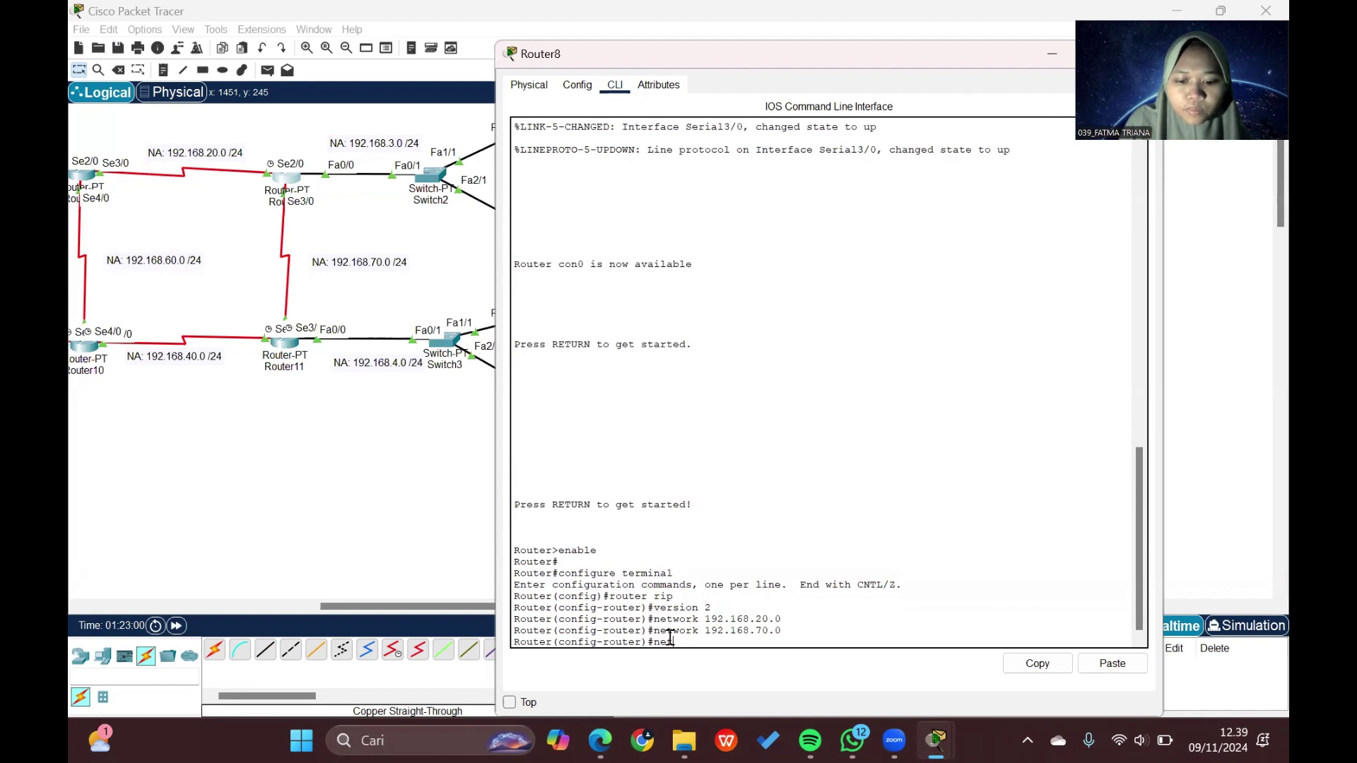
{"action": "type", "text": "o"}
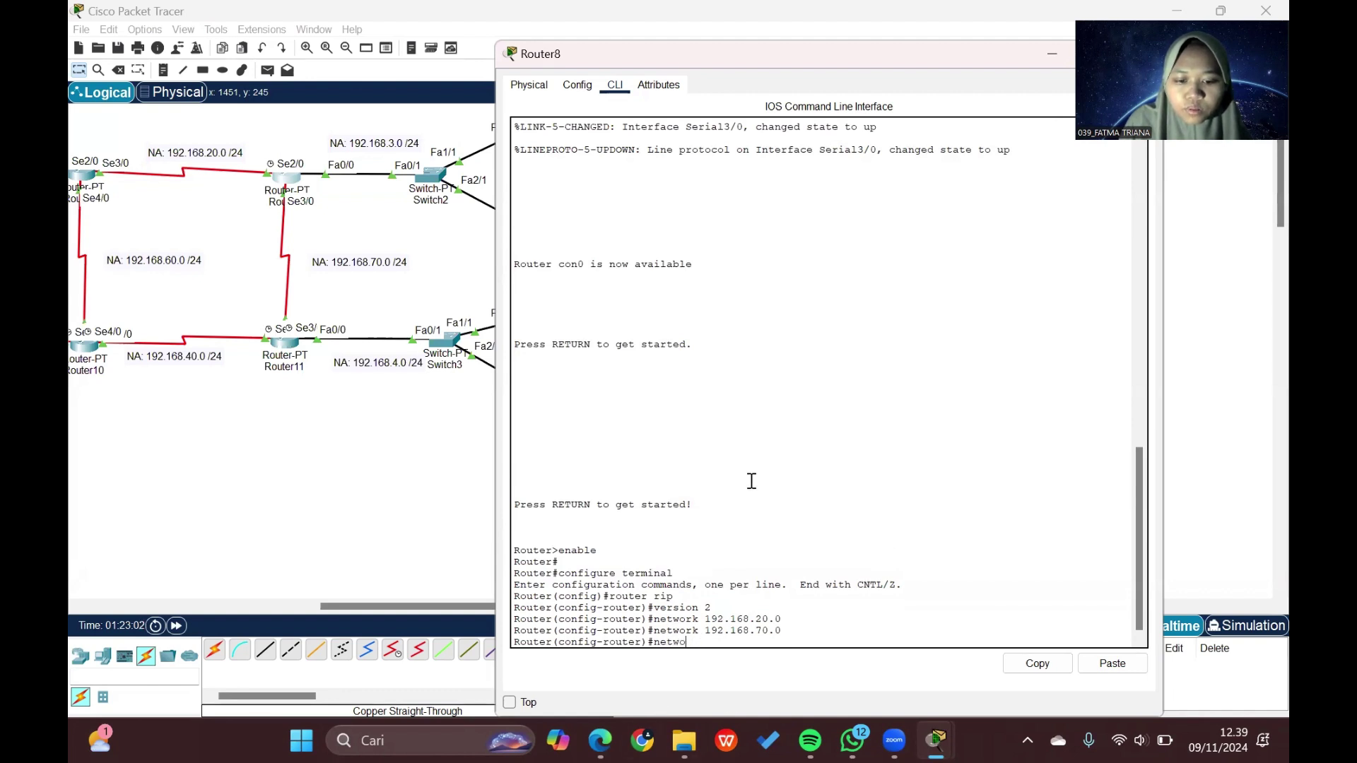
{"action": "type", "text": "rk 192.16"}
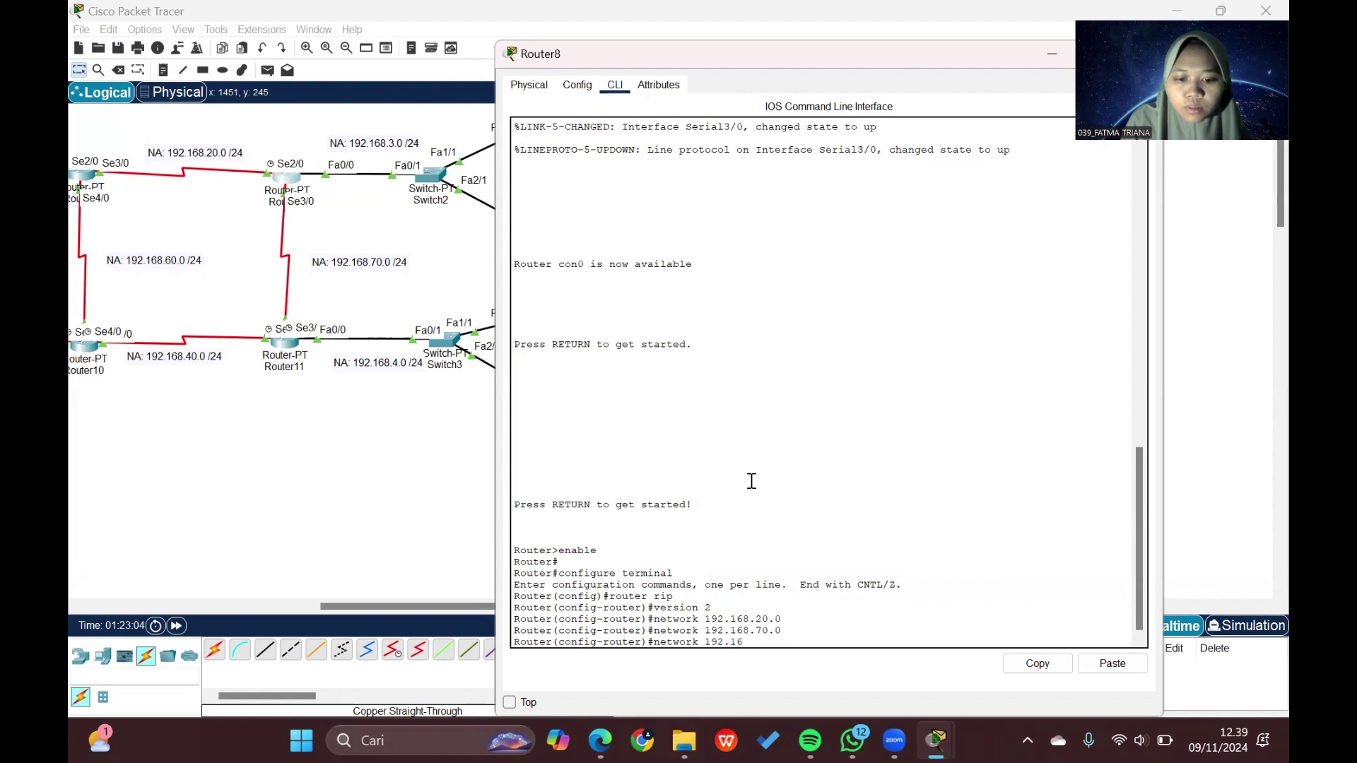
{"action": "type", "text": "8"}
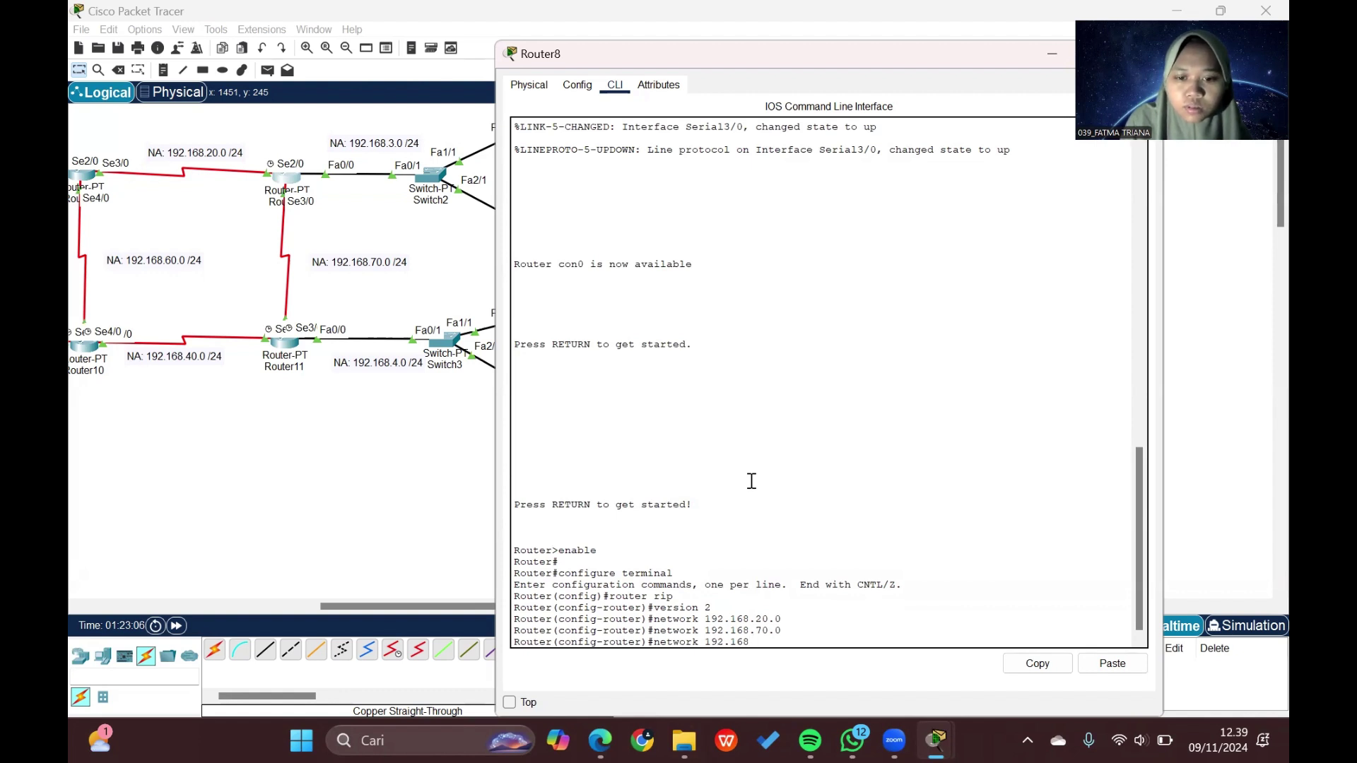
{"action": "type", "text": "."}
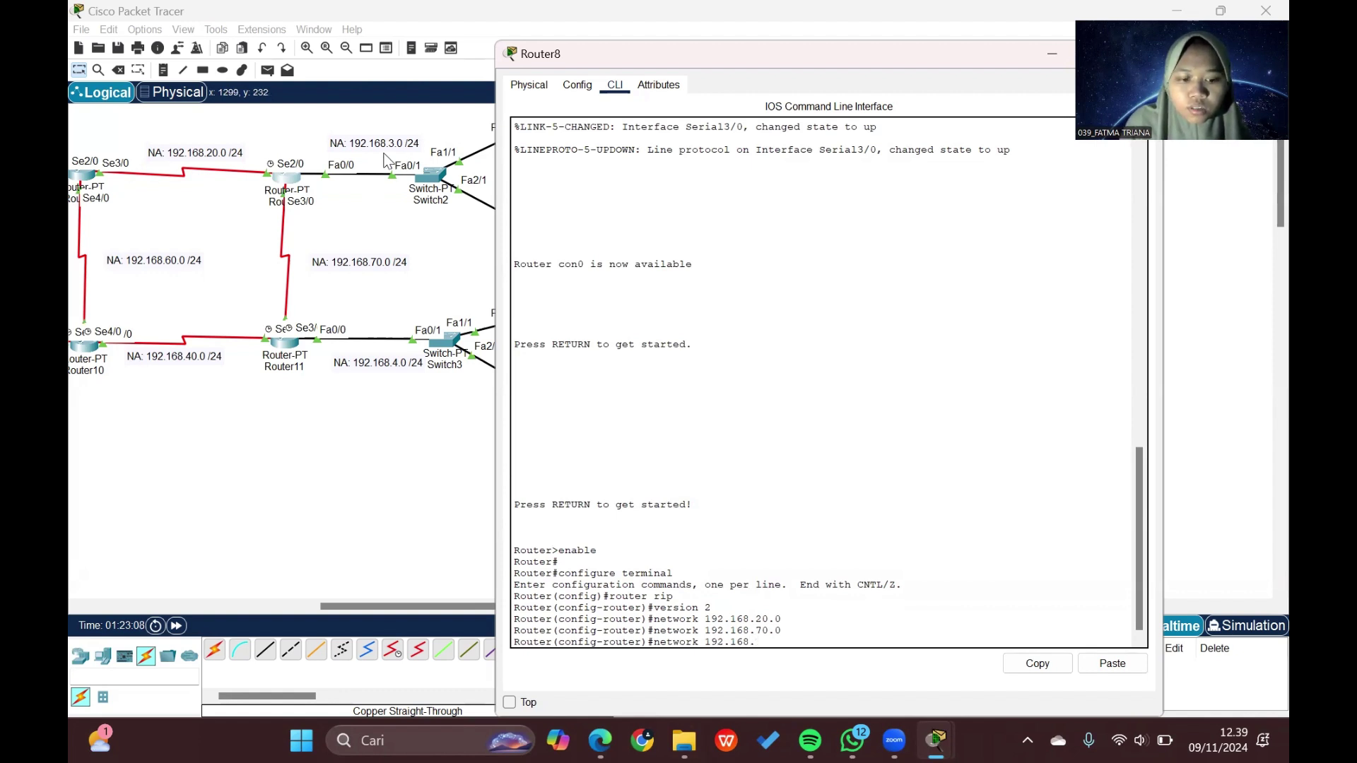
{"action": "type", "text": "3.0"}
{"action": "key", "text": "Return"}
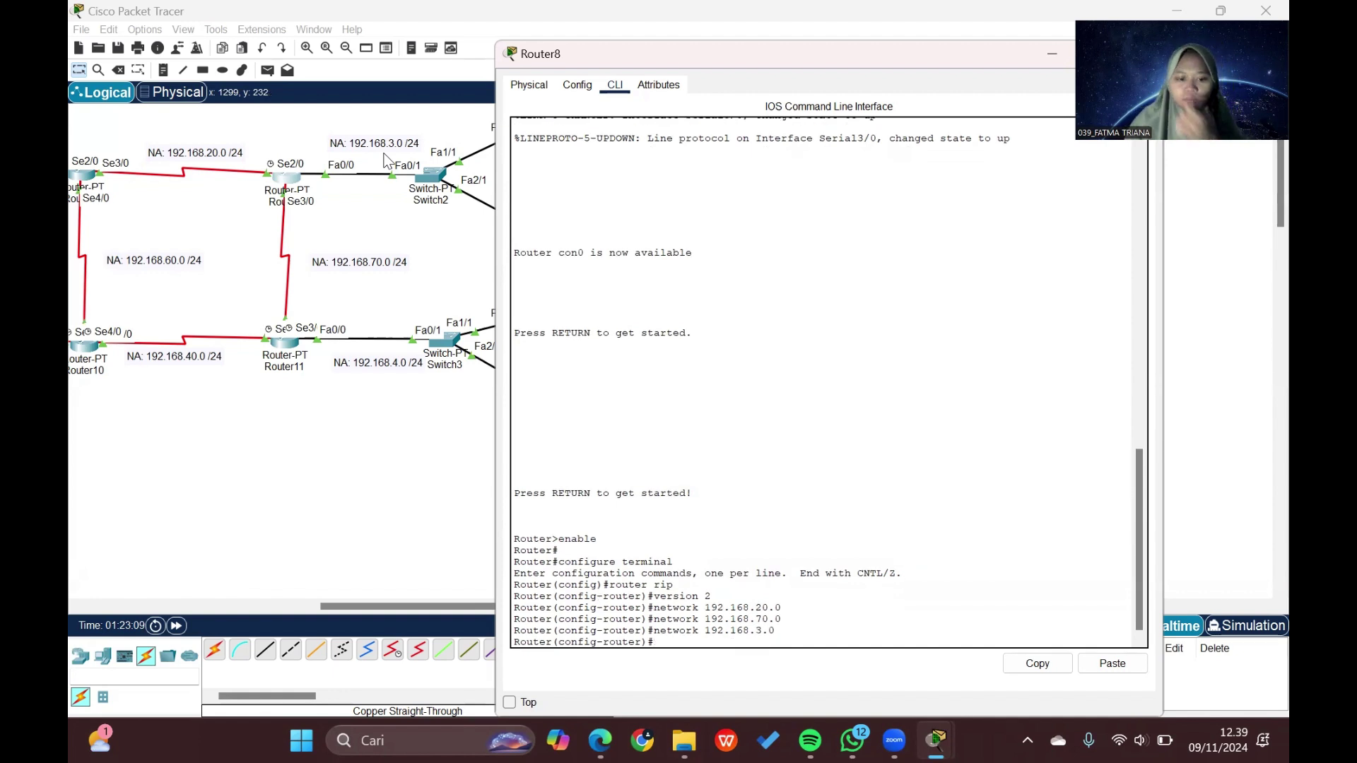
Step: Exit RIP configuration mode on Router8 with "ex" and close its window
{"action": "type", "text": "ex"}
{"action": "key", "text": "Return"}
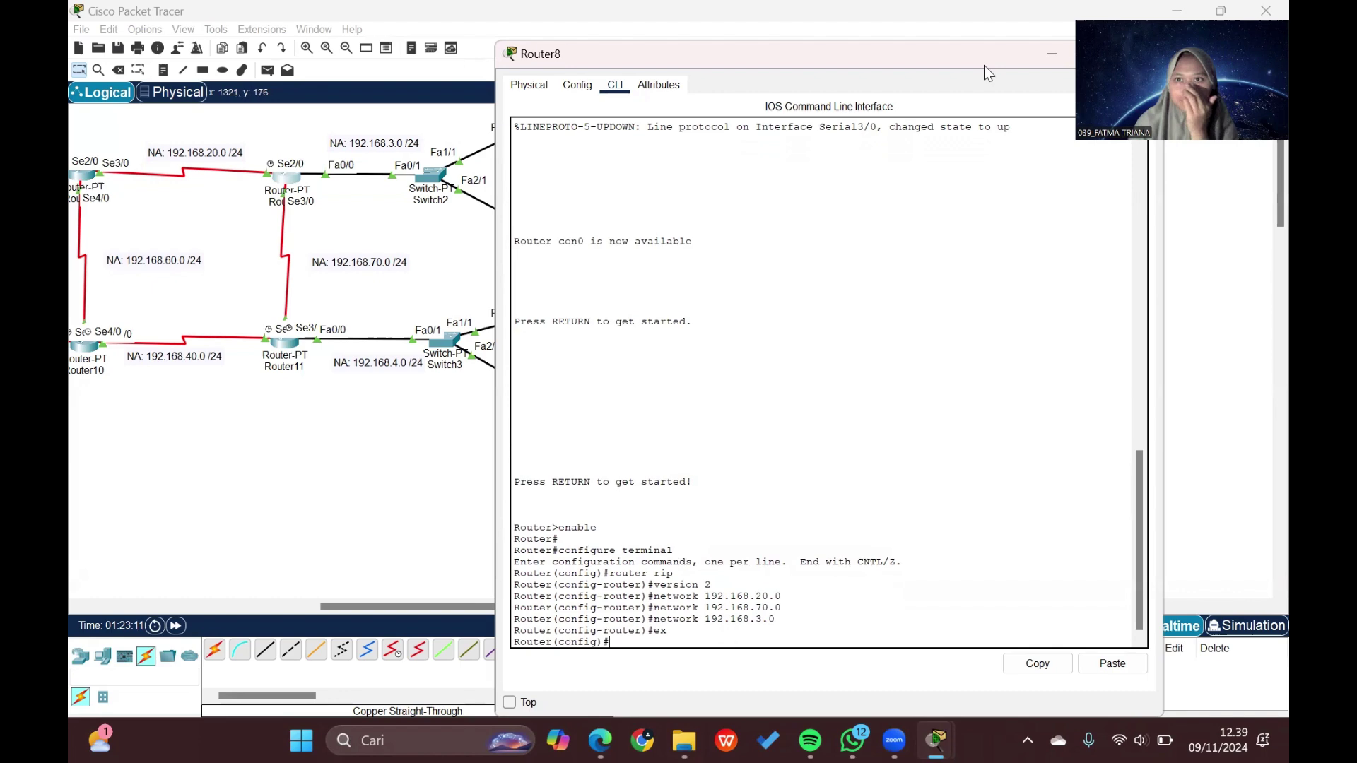
{"action": "left_click", "coordinate": [1145, 53]}
Step: Open Router9, attached to the 192.168.2.0 network, enter its RIP routing configuration and run "version 2" in its command line
{"action": "scroll", "coordinate": [608, 223], "scroll_direction": "left", "scroll_amount": 10}
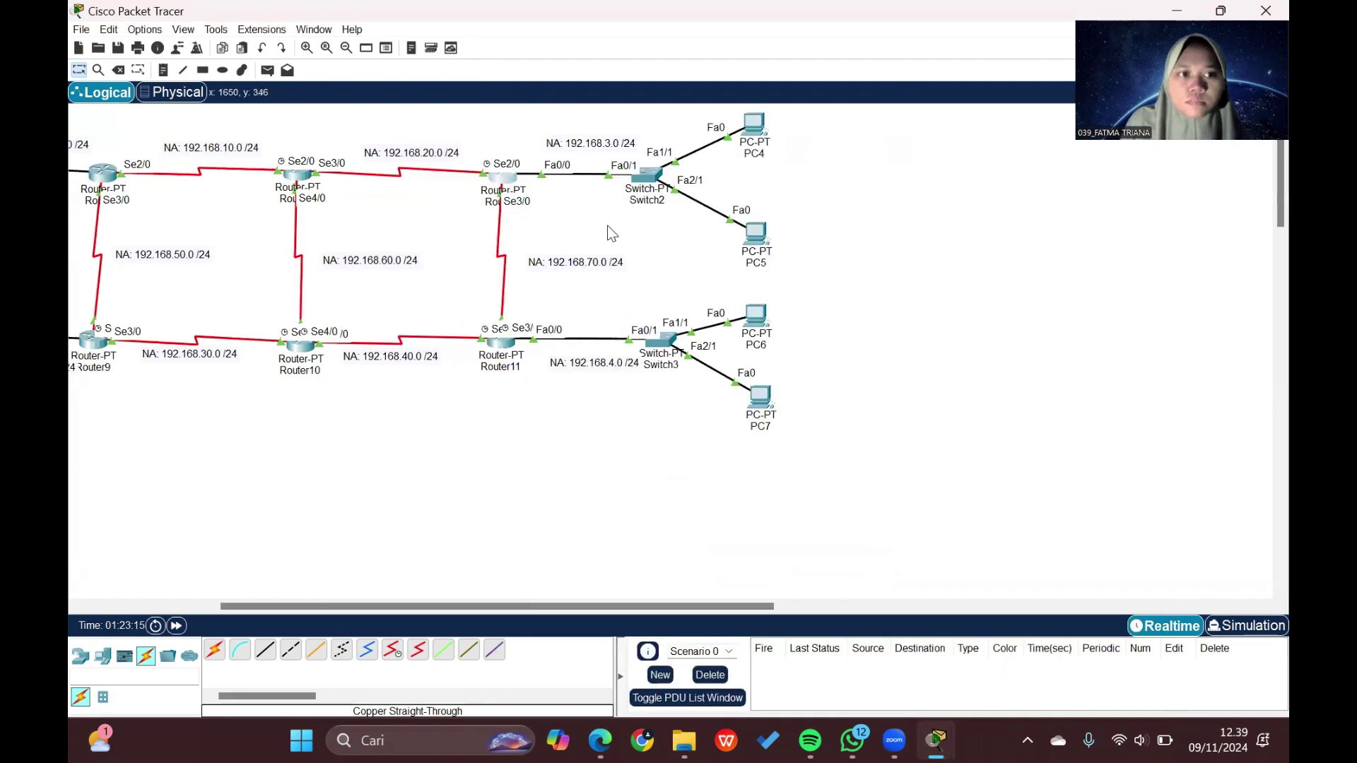
{"action": "left_click", "coordinate": [387, 346]}
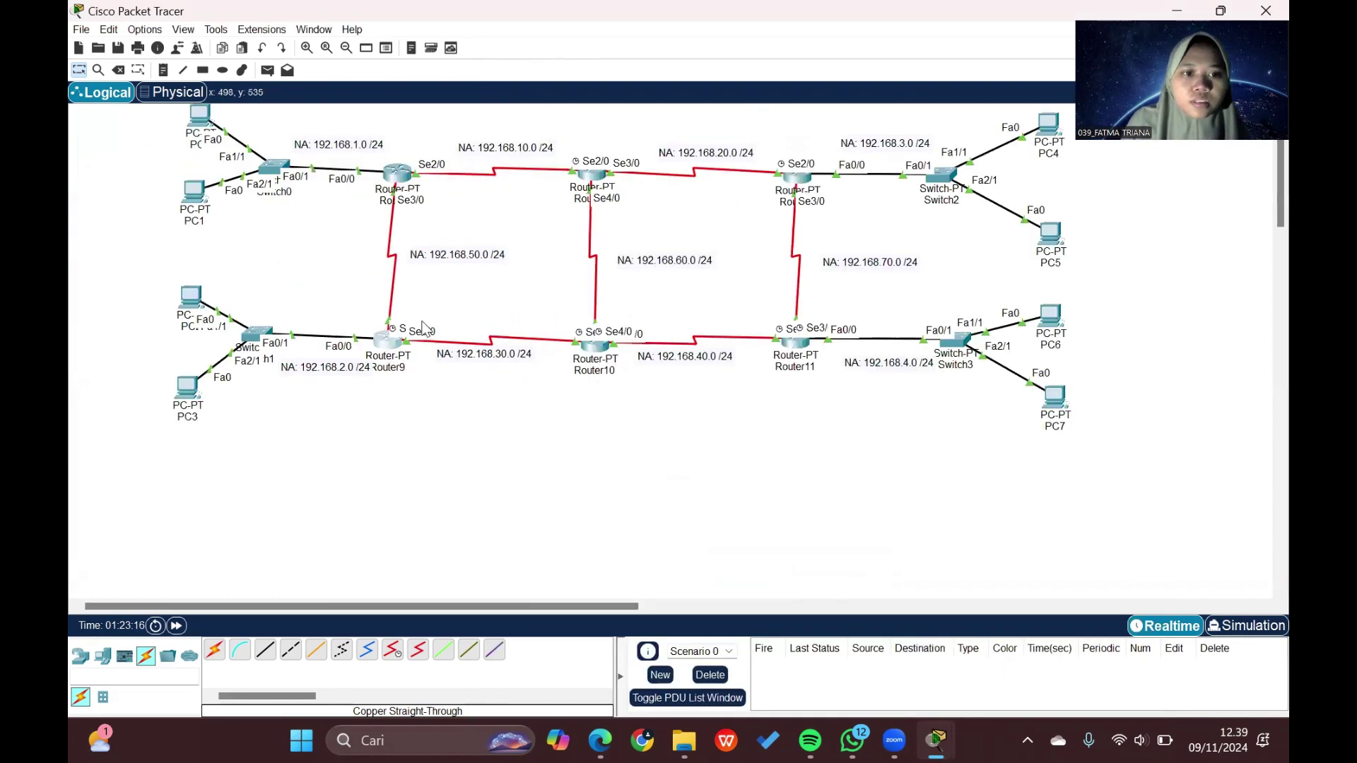
{"action": "left_click", "coordinate": [572, 186]}
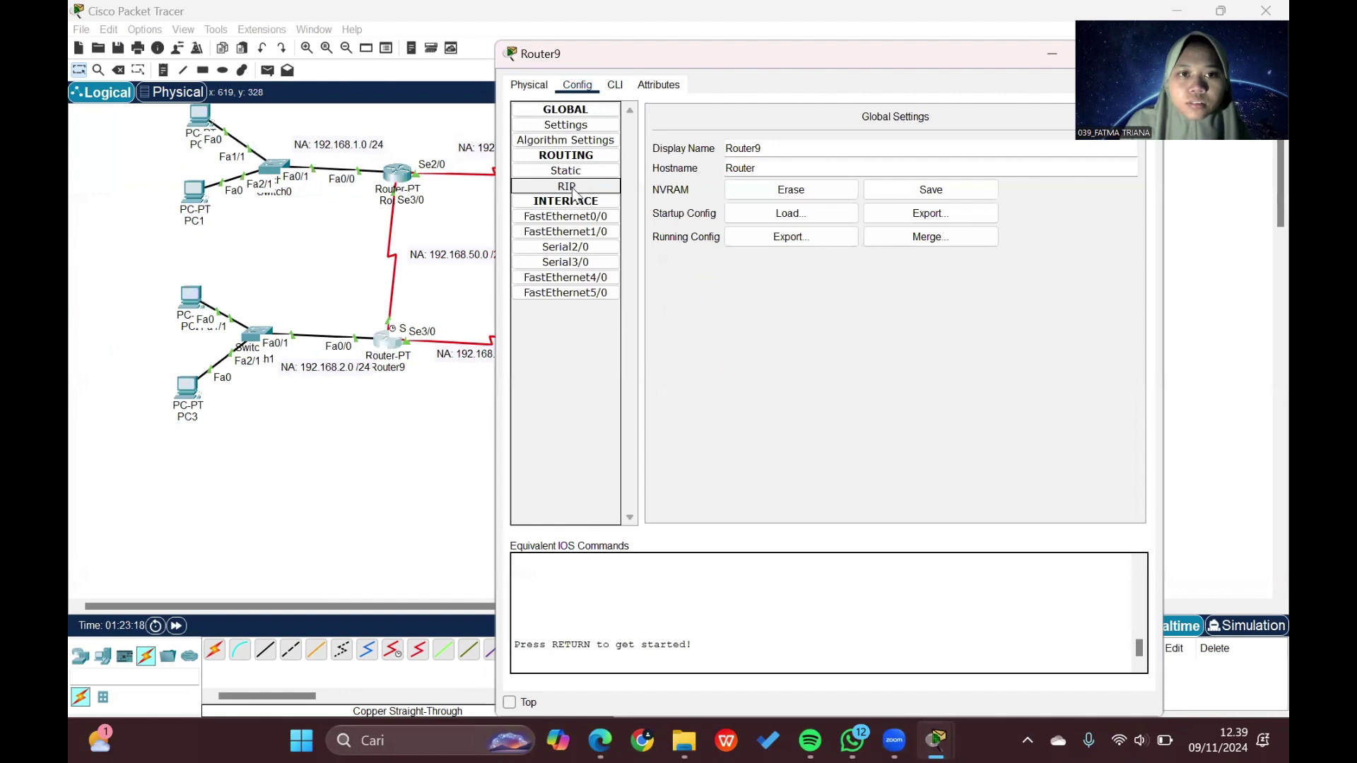
{"action": "left_click", "coordinate": [620, 87]}
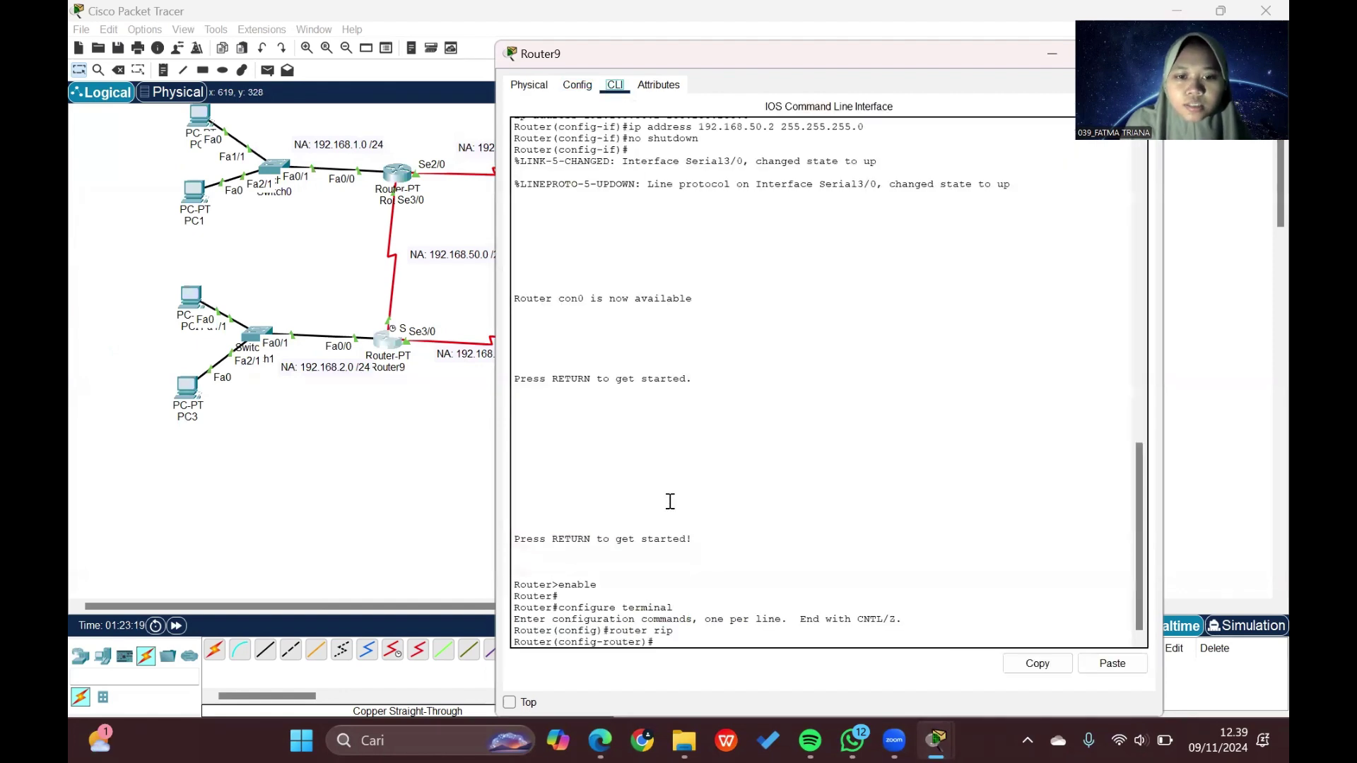
{"action": "type", "text": "version 2"}
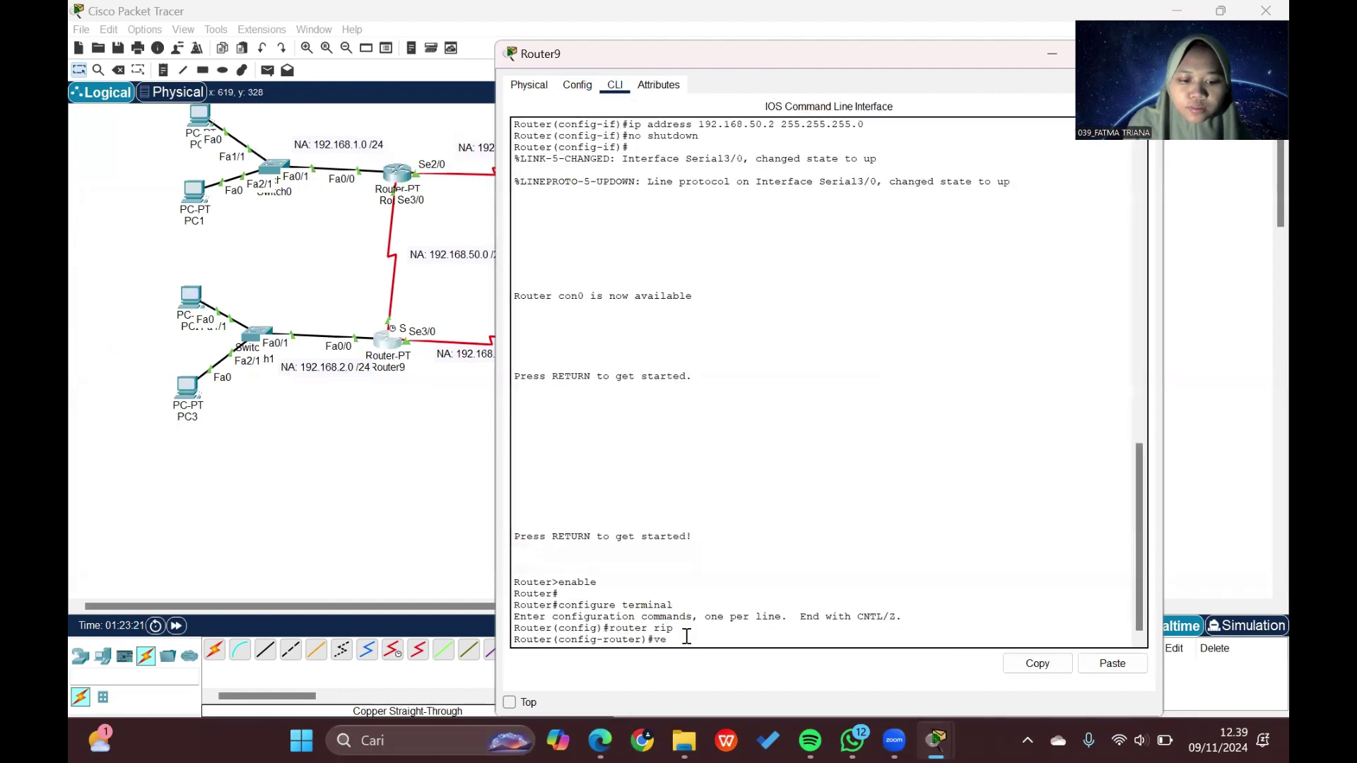
{"action": "key", "text": "Return"}
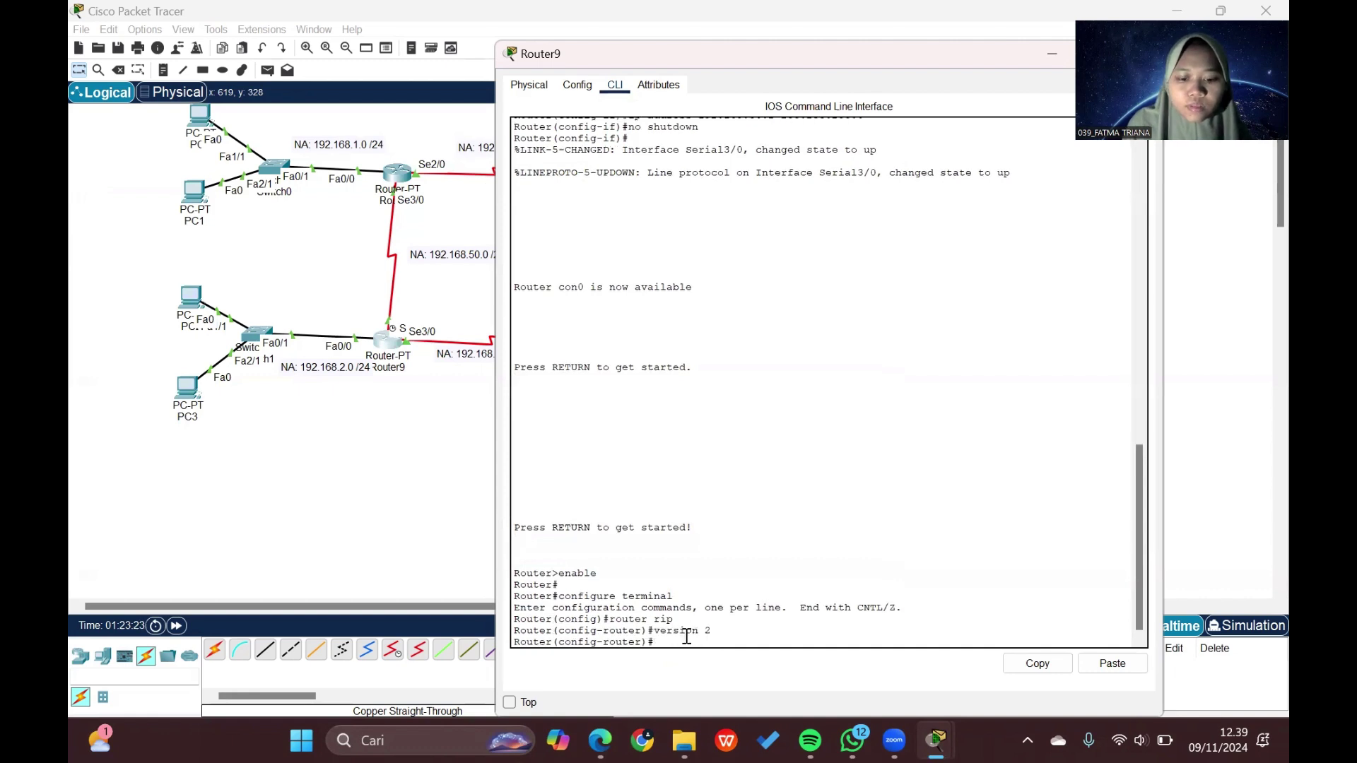
Step: Add network 192.168.2.0 to Router9's RIP configuration, correcting the mistyped last digit before running the command
{"action": "type", "text": "network"}
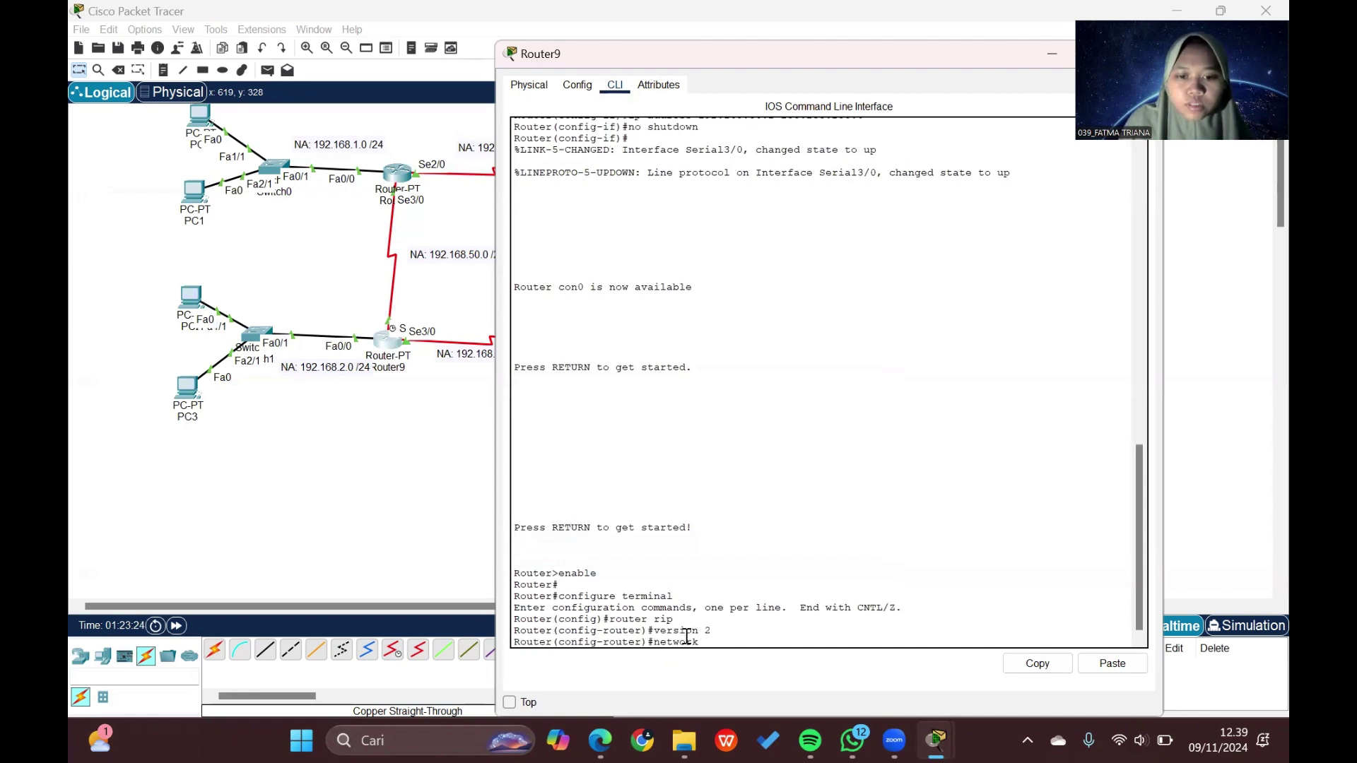
{"action": "type", "text": " 192"}
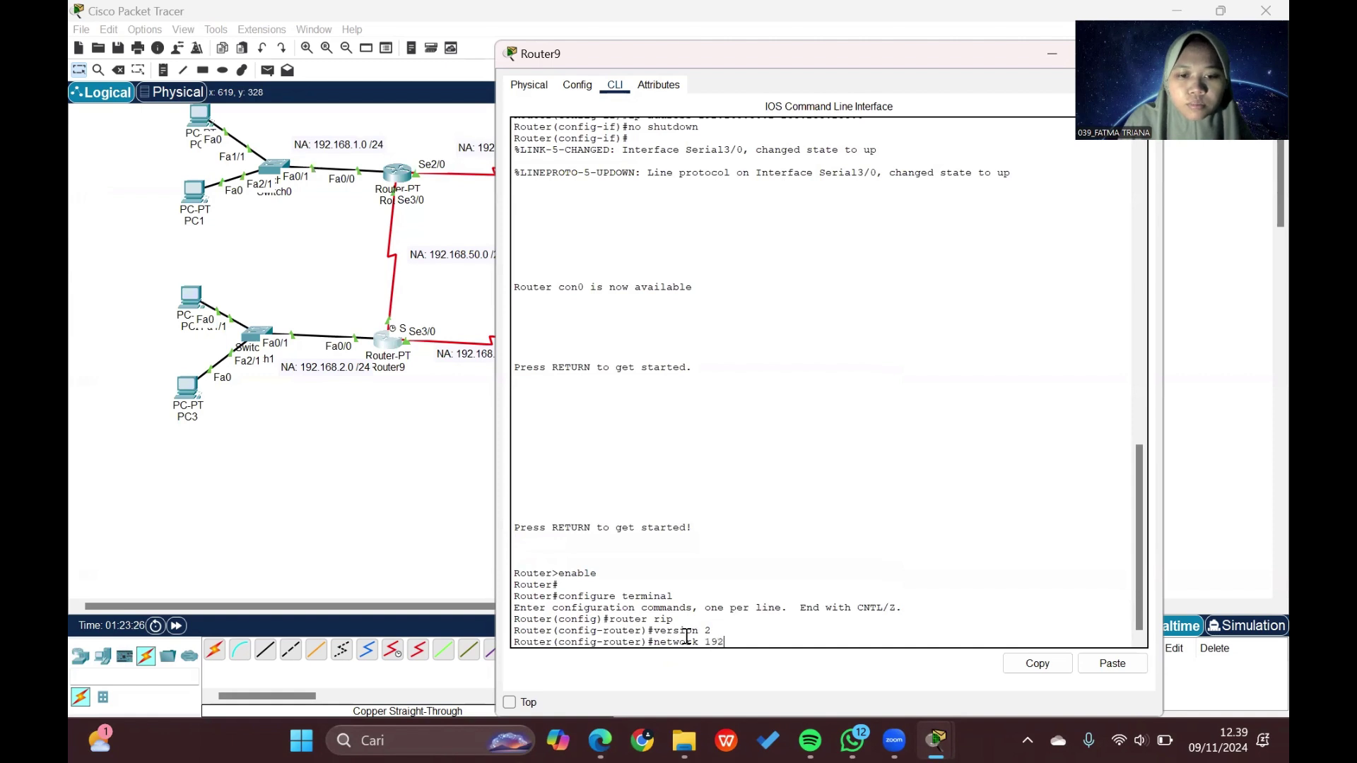
{"action": "type", "text": ".168.2."}
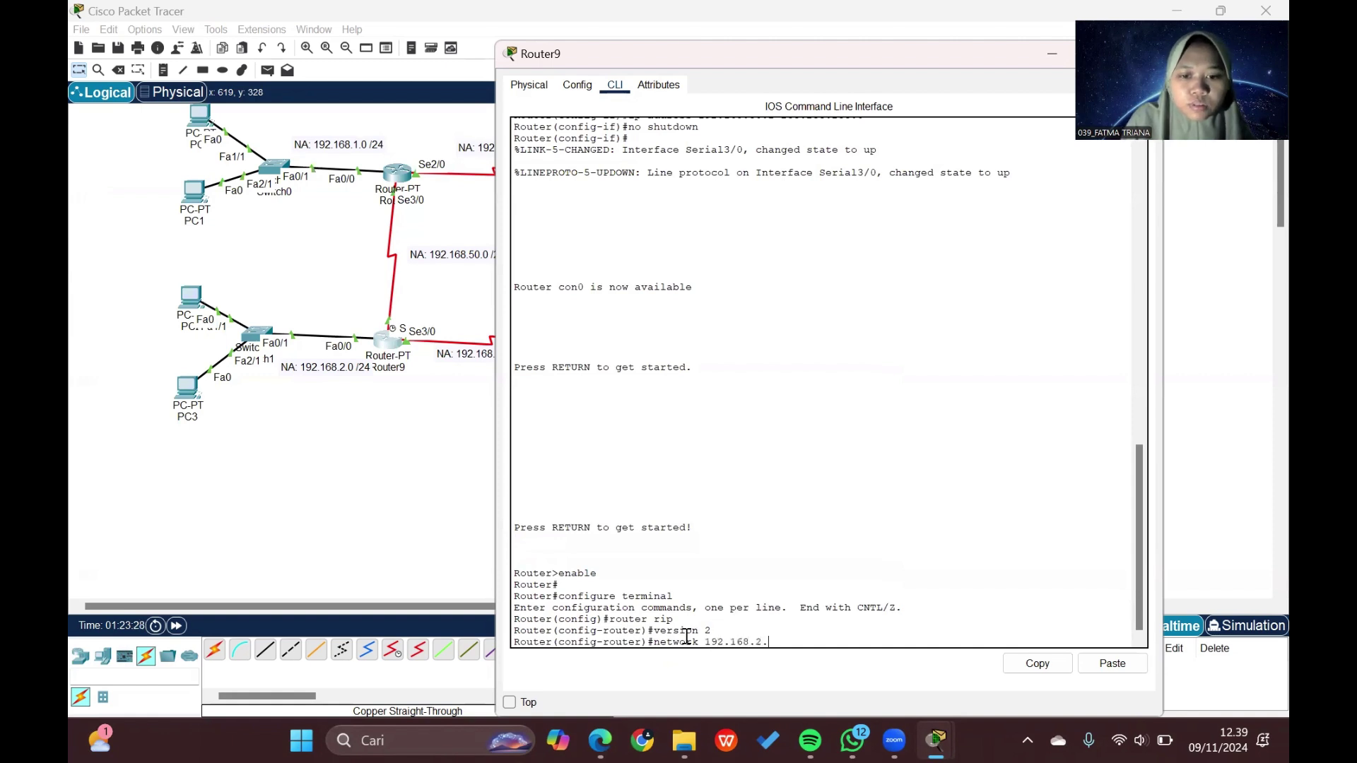
{"action": "type", "text": "9"}
{"action": "key", "text": "BackSpace"}
{"action": "type", "text": "0"}
{"action": "key", "text": "Return"}
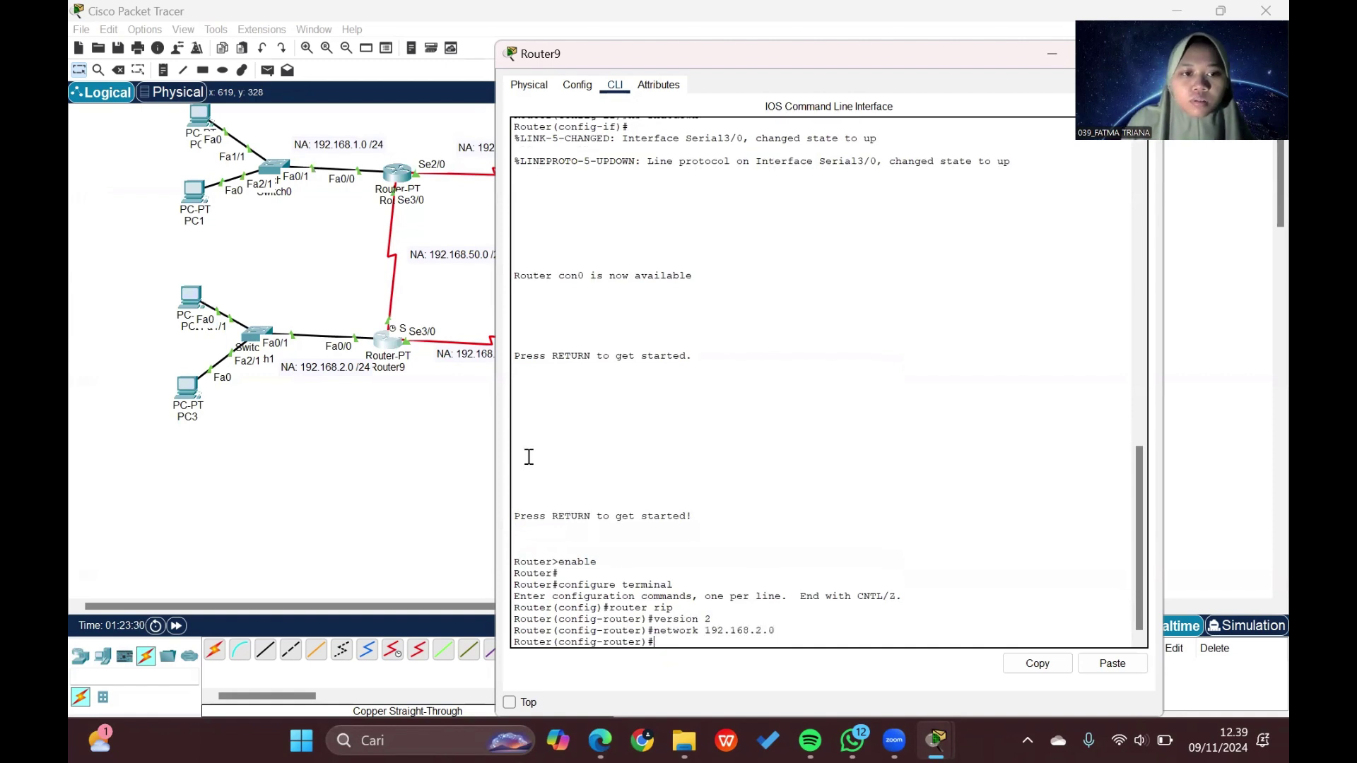
Step: Add network 192.168.50.0 to Router9's RIP configuration from the command line
{"action": "scroll", "coordinate": [416, 422], "scroll_direction": "right", "scroll_amount": 3}
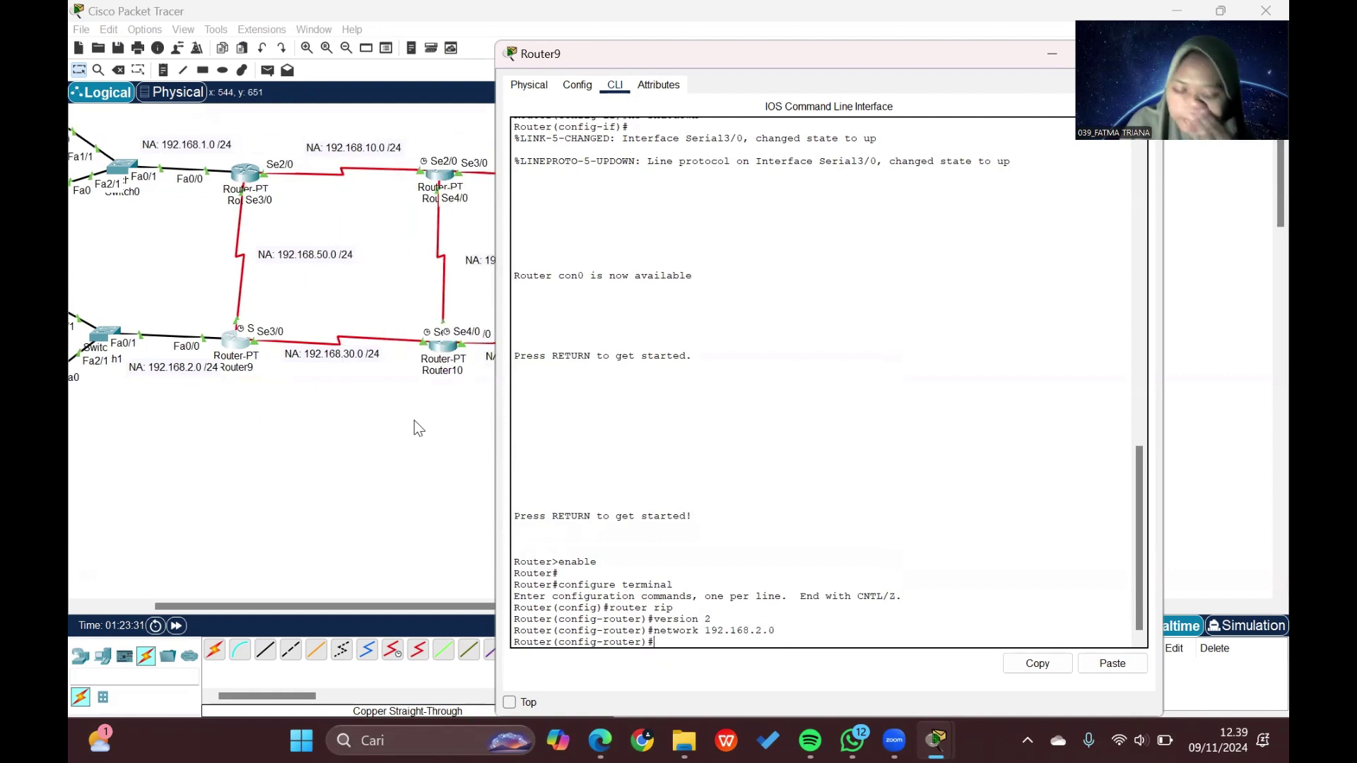
{"action": "type", "text": "netw"}
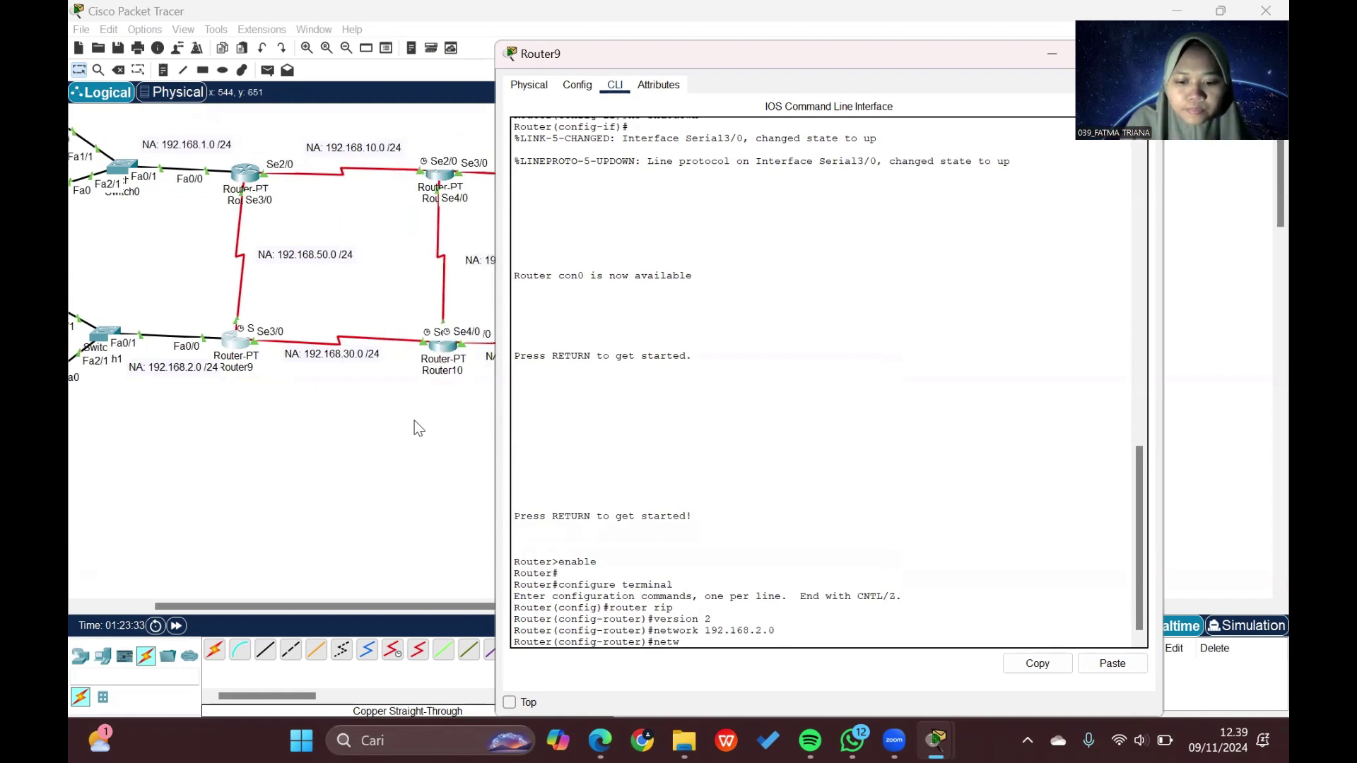
{"action": "type", "text": "ork 192.16"}
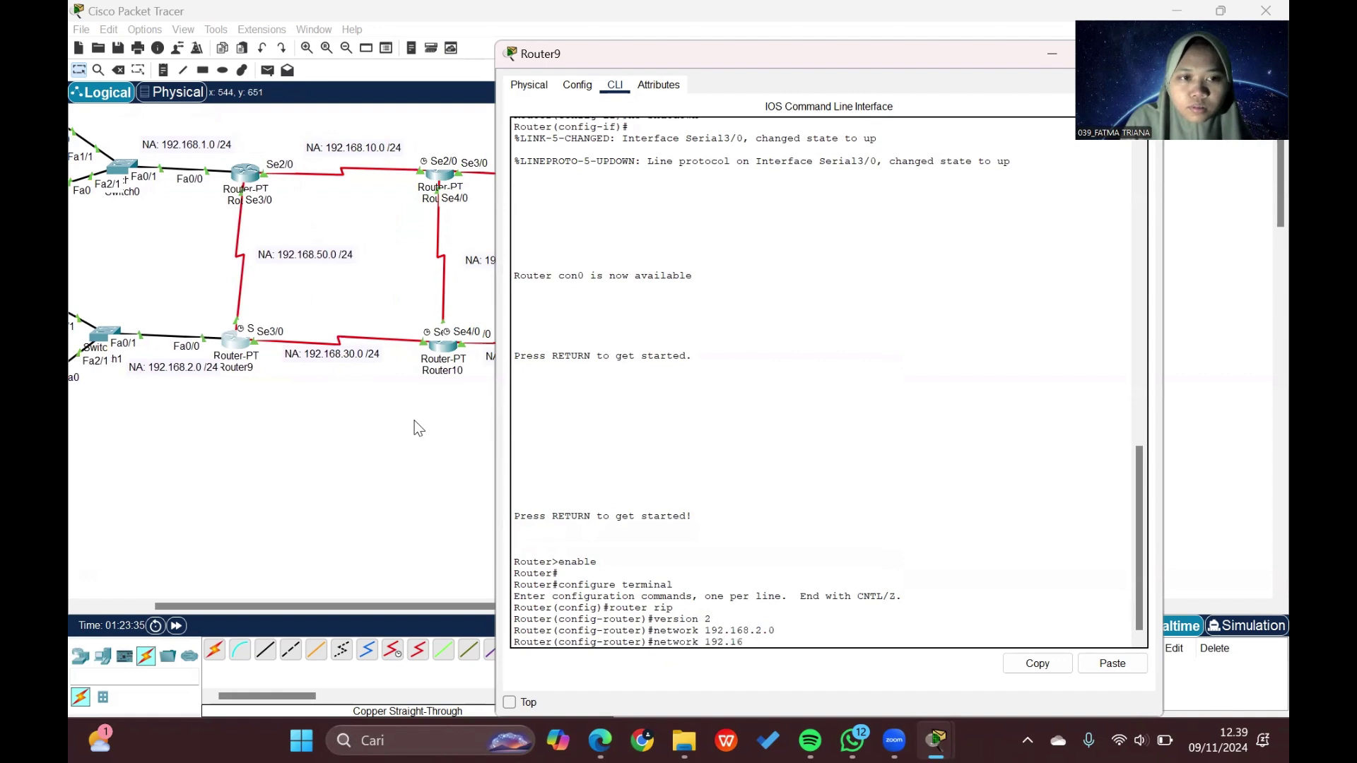
{"action": "type", "text": "8.50.0"}
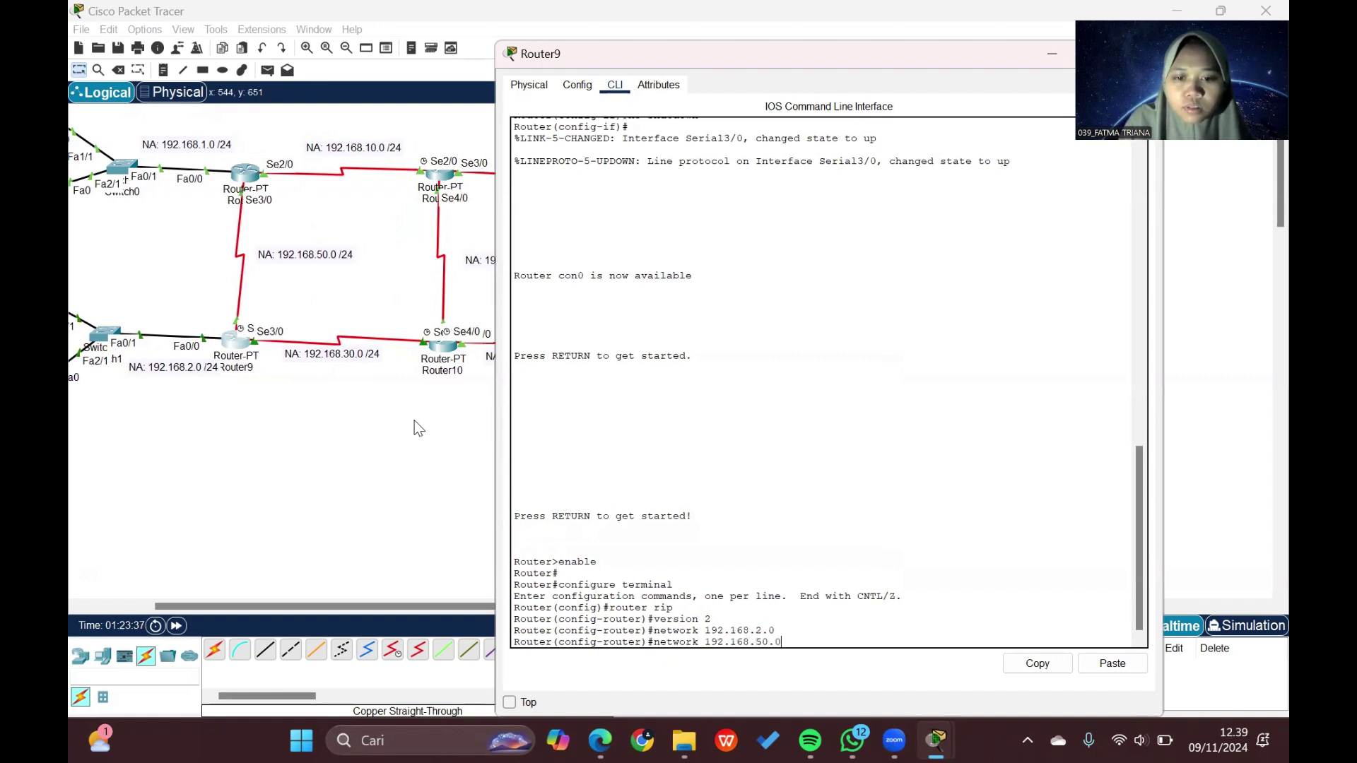
{"action": "key", "text": "Return"}
Step: Add network 192.168.30.0, the serial link towards Router10, to Router9's RIP configuration
{"action": "type", "text": "netw"}
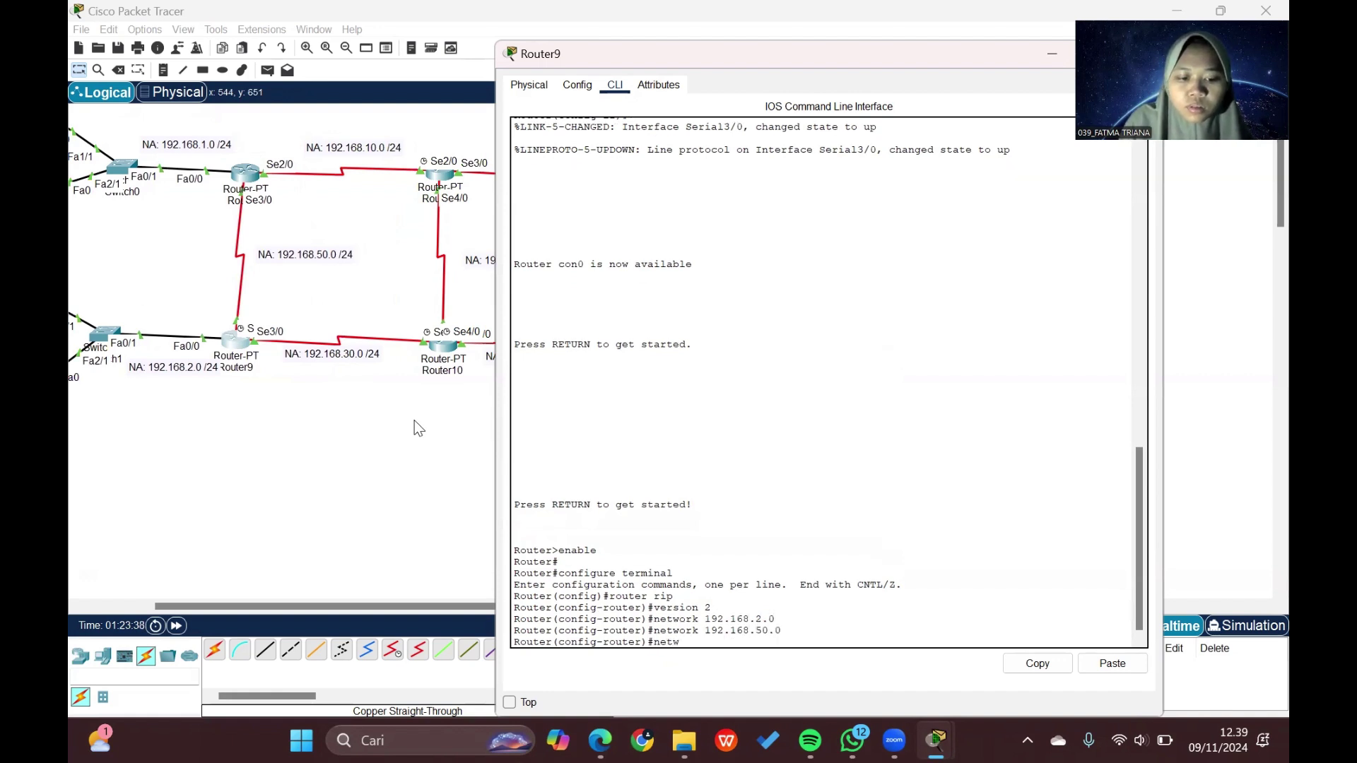
{"action": "type", "text": "ork 192.168"}
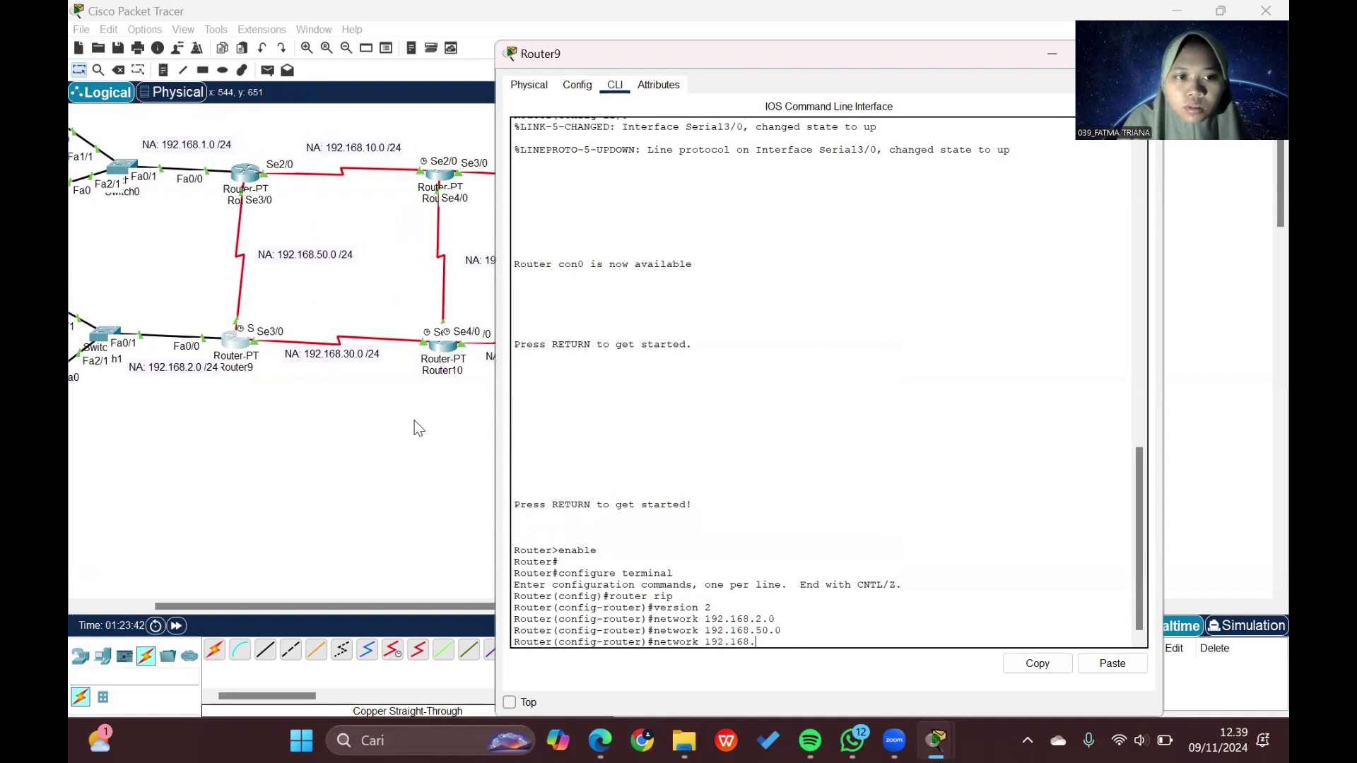
{"action": "type", "text": ".30.0"}
{"action": "key", "text": "Return"}
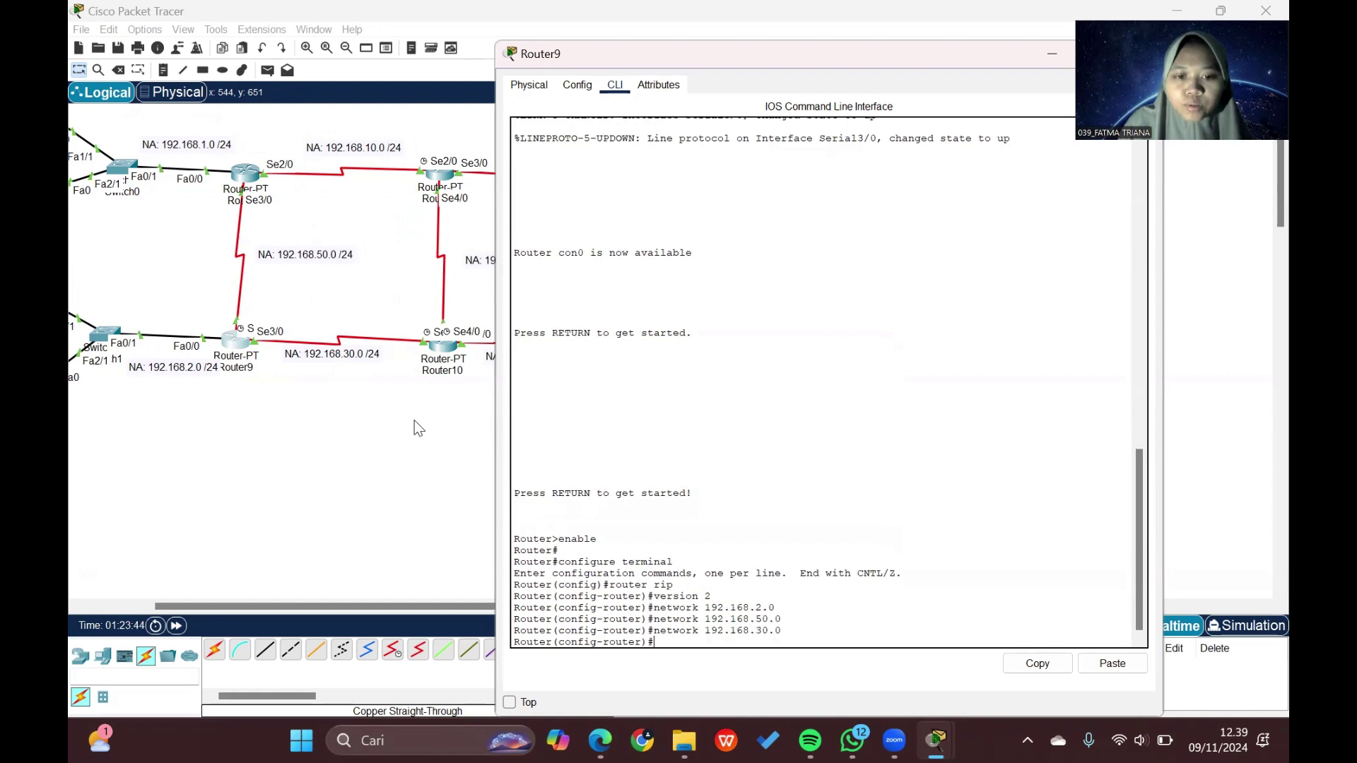
Step: Exit the RIP configuration mode on Router9 and close its window
{"action": "type", "text": "ex"}
{"action": "key", "text": "Return"}
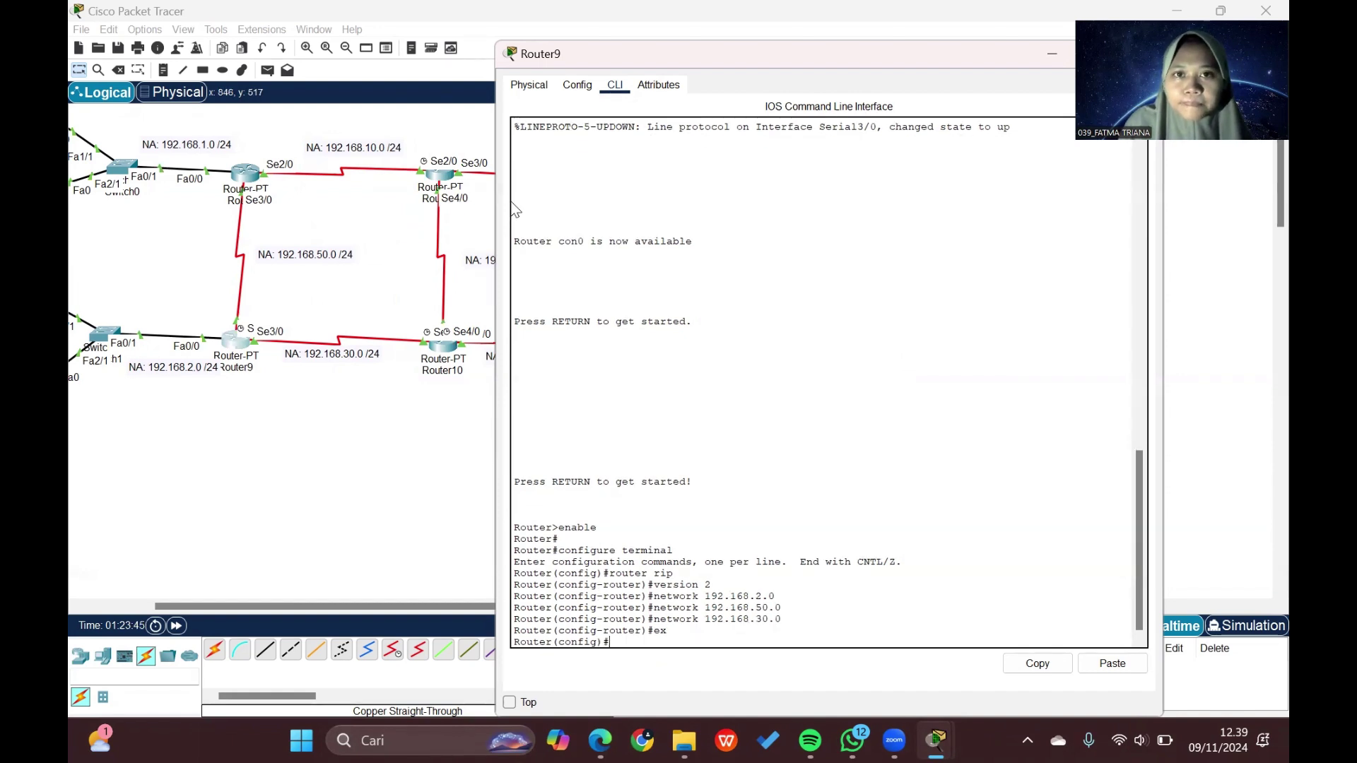
{"action": "left_click", "coordinate": [780, 37]}
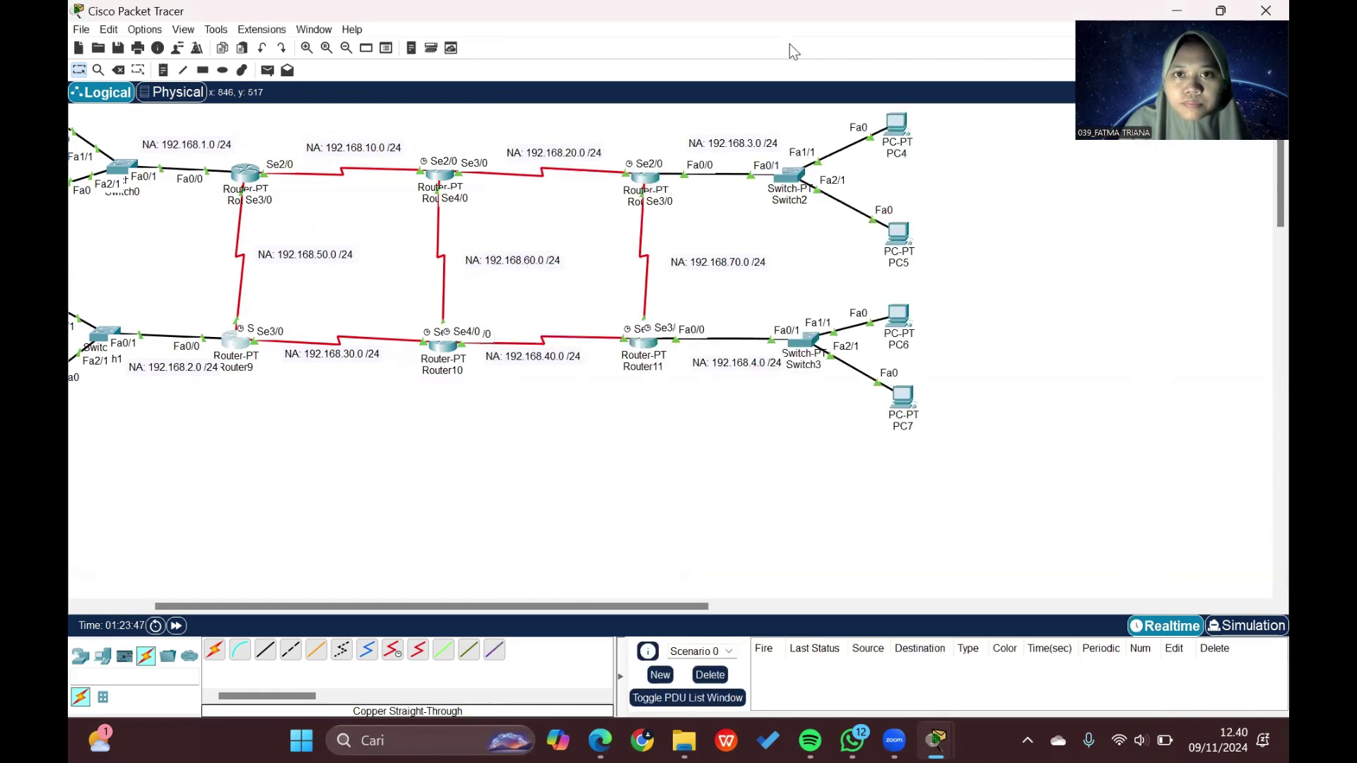
Step: Open Router10, enter its RIP routing configuration and run "version 2" in its command line
{"action": "left_click", "coordinate": [448, 355]}
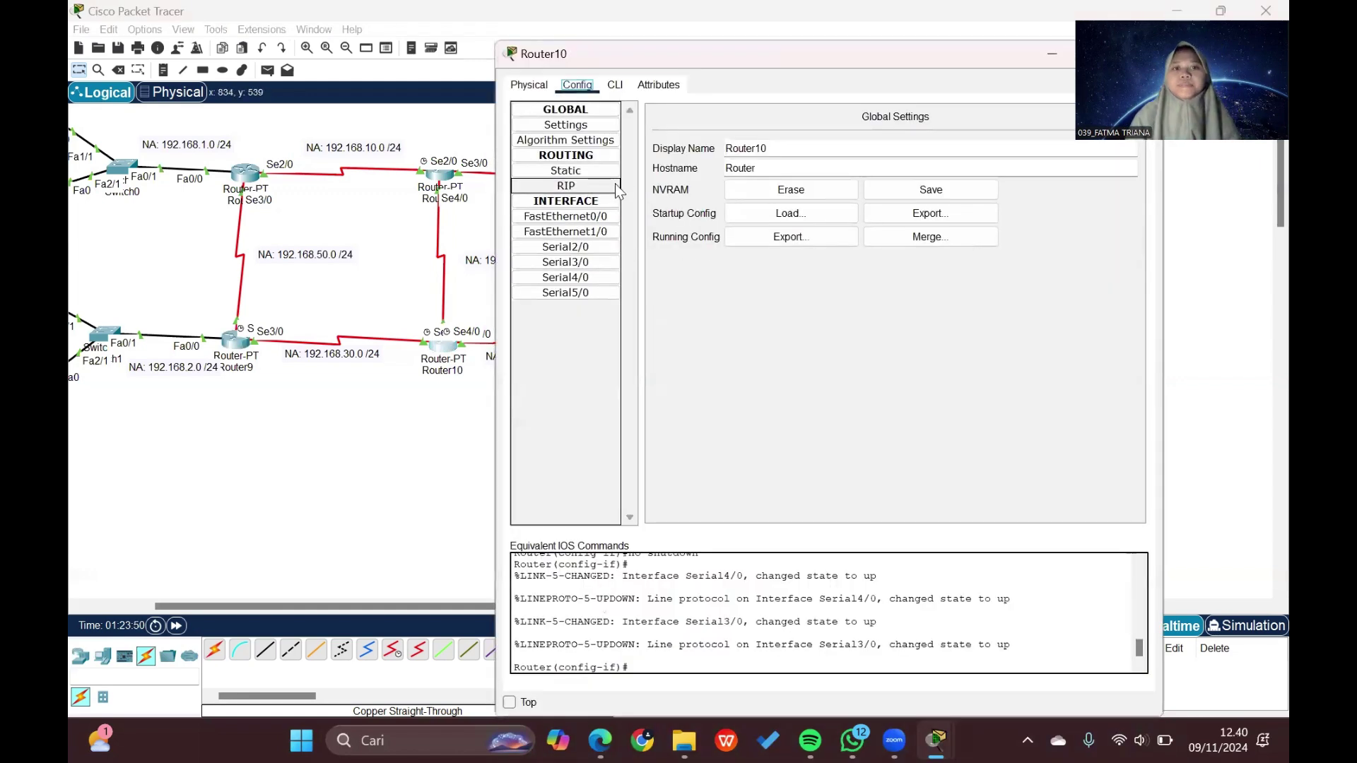
{"action": "left_click", "coordinate": [612, 187]}
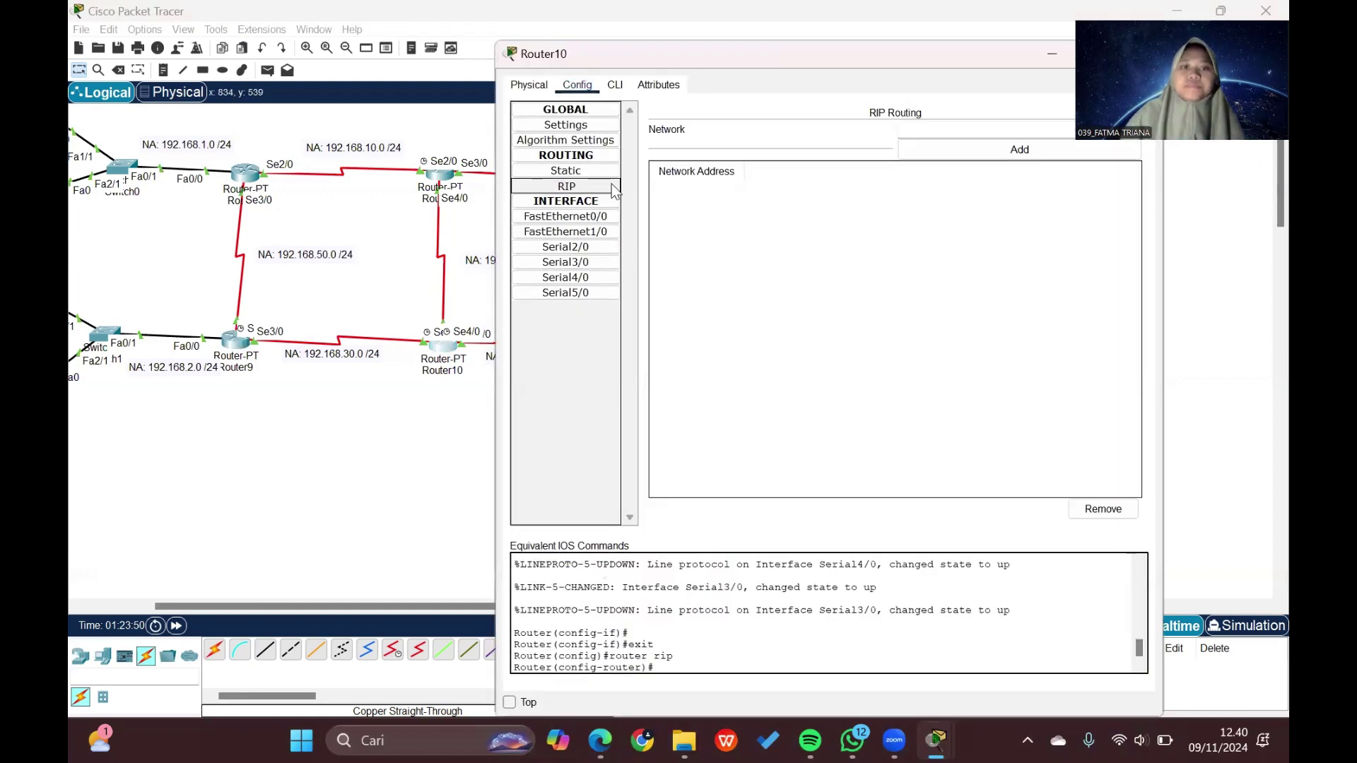
{"action": "left_click", "coordinate": [623, 92]}
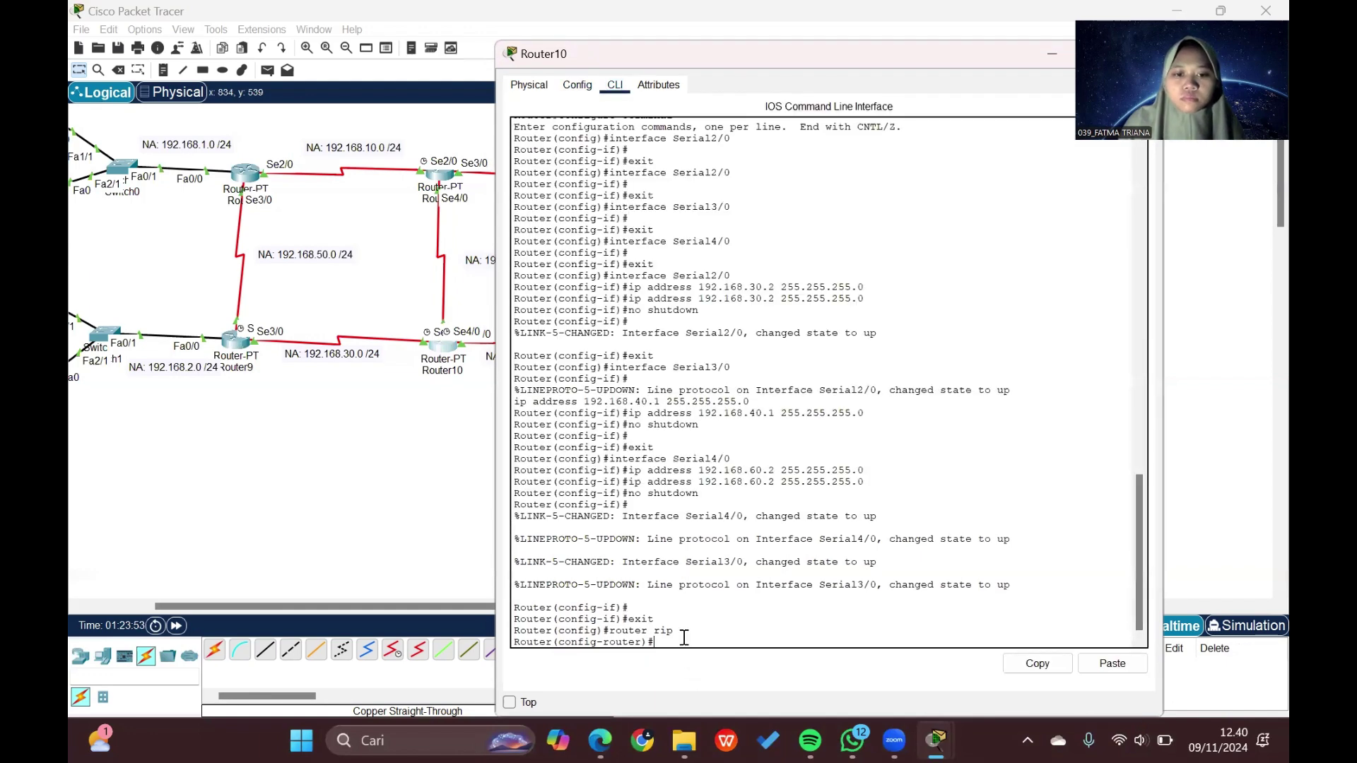
{"action": "type", "text": "version"}
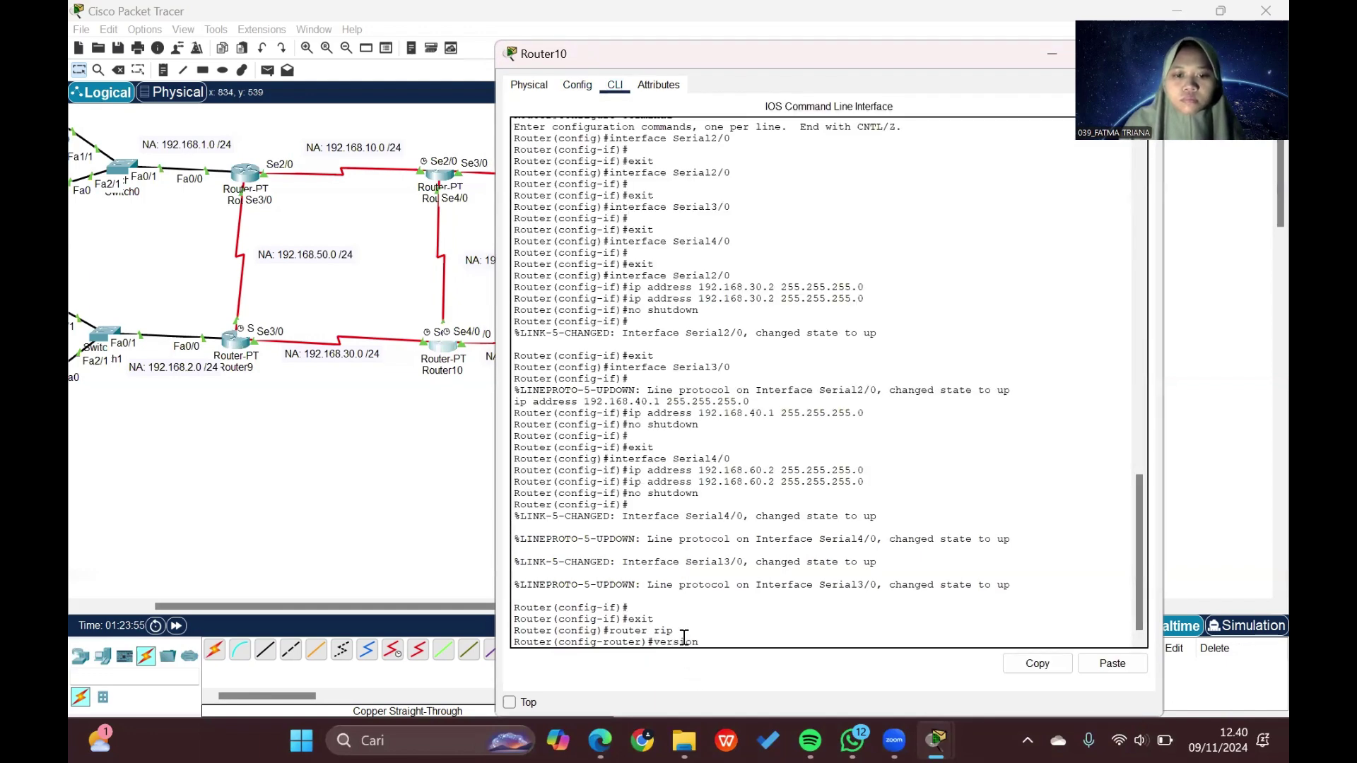
{"action": "type", "text": " 2"}
{"action": "key", "text": "Return"}
Step: Add network 192.168.30.0, the serial link towards Router9, to Router10's RIP configuration, correcting the misspelled command before running it
{"action": "scroll", "coordinate": [290, 471], "scroll_direction": "right", "scroll_amount": 1}
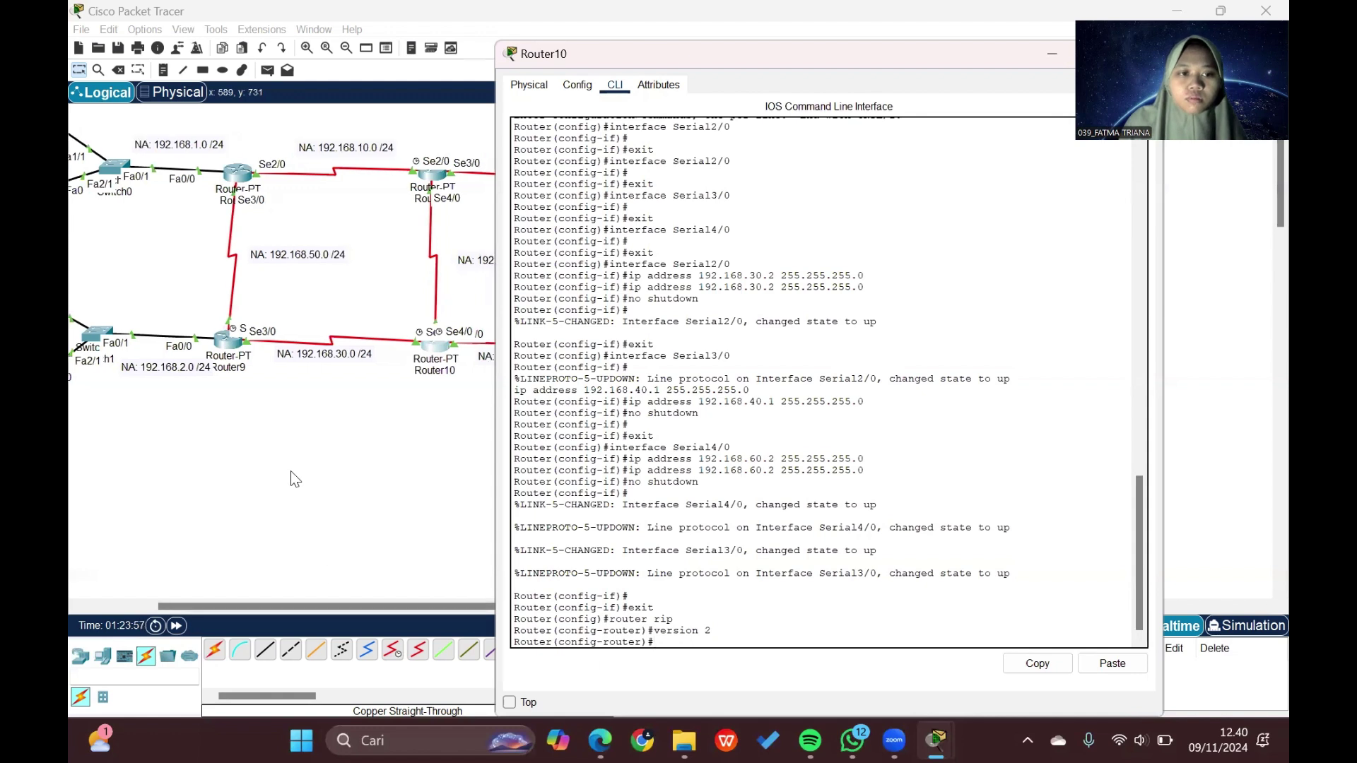
{"action": "scroll", "coordinate": [291, 471], "scroll_direction": "right", "scroll_amount": 5}
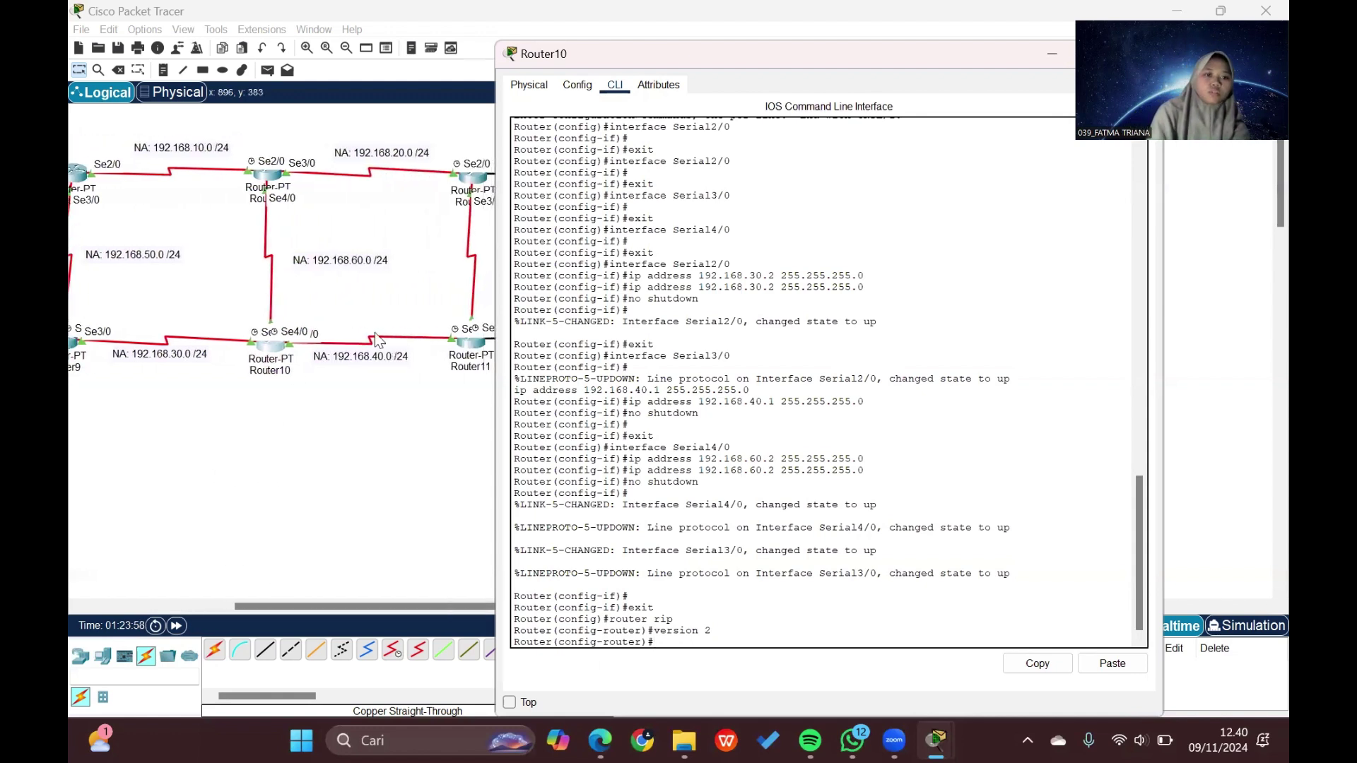
{"action": "type", "text": "netwrok"}
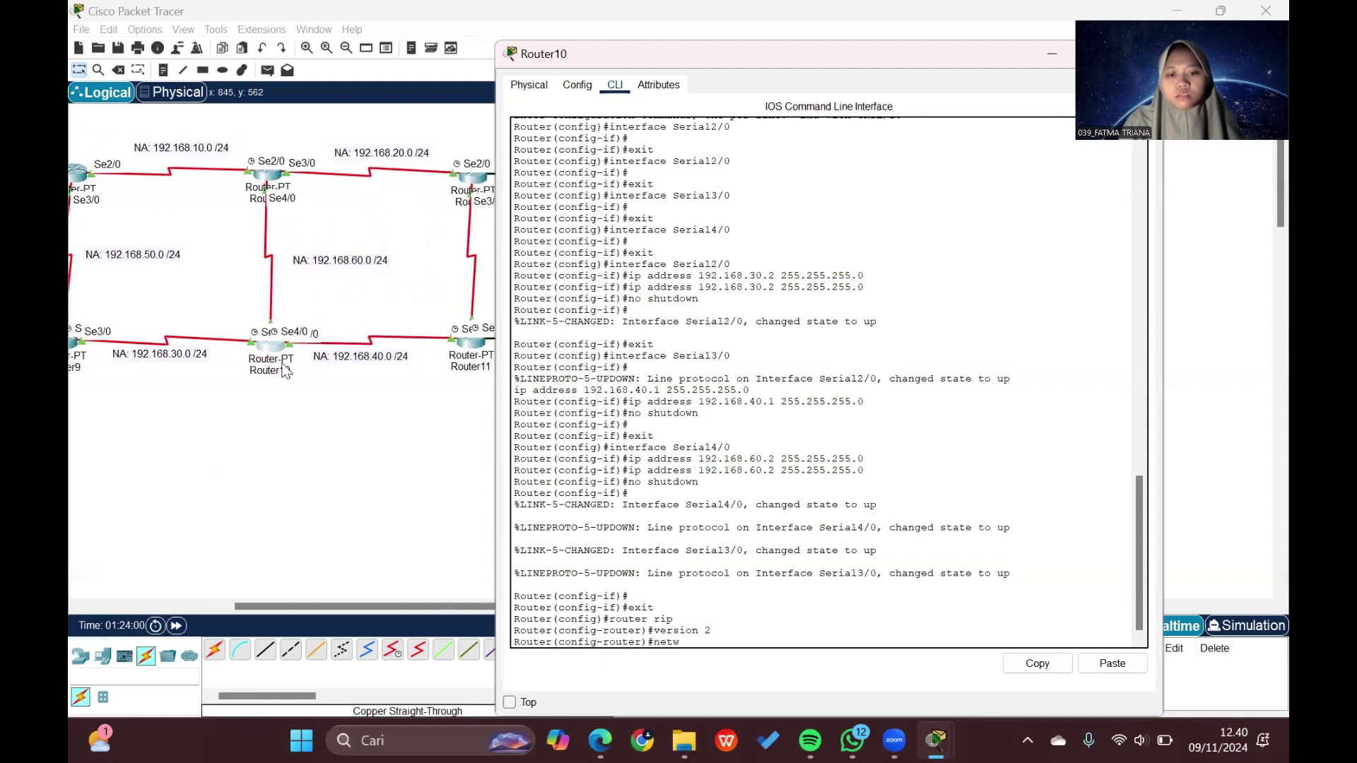
{"action": "key", "text": "BackSpace"}
{"action": "key", "text": "BackSpace"}
{"action": "key", "text": "BackSpace"}
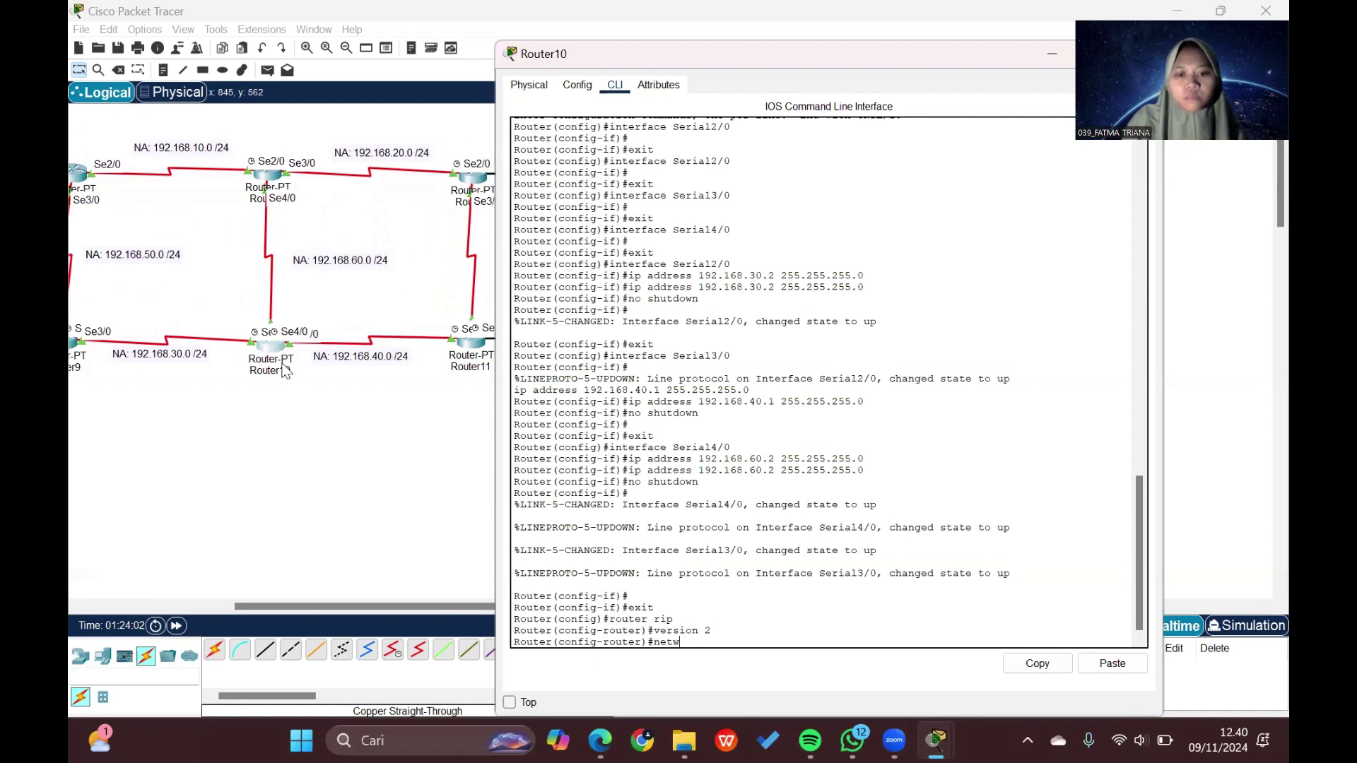
{"action": "type", "text": "ork 192."}
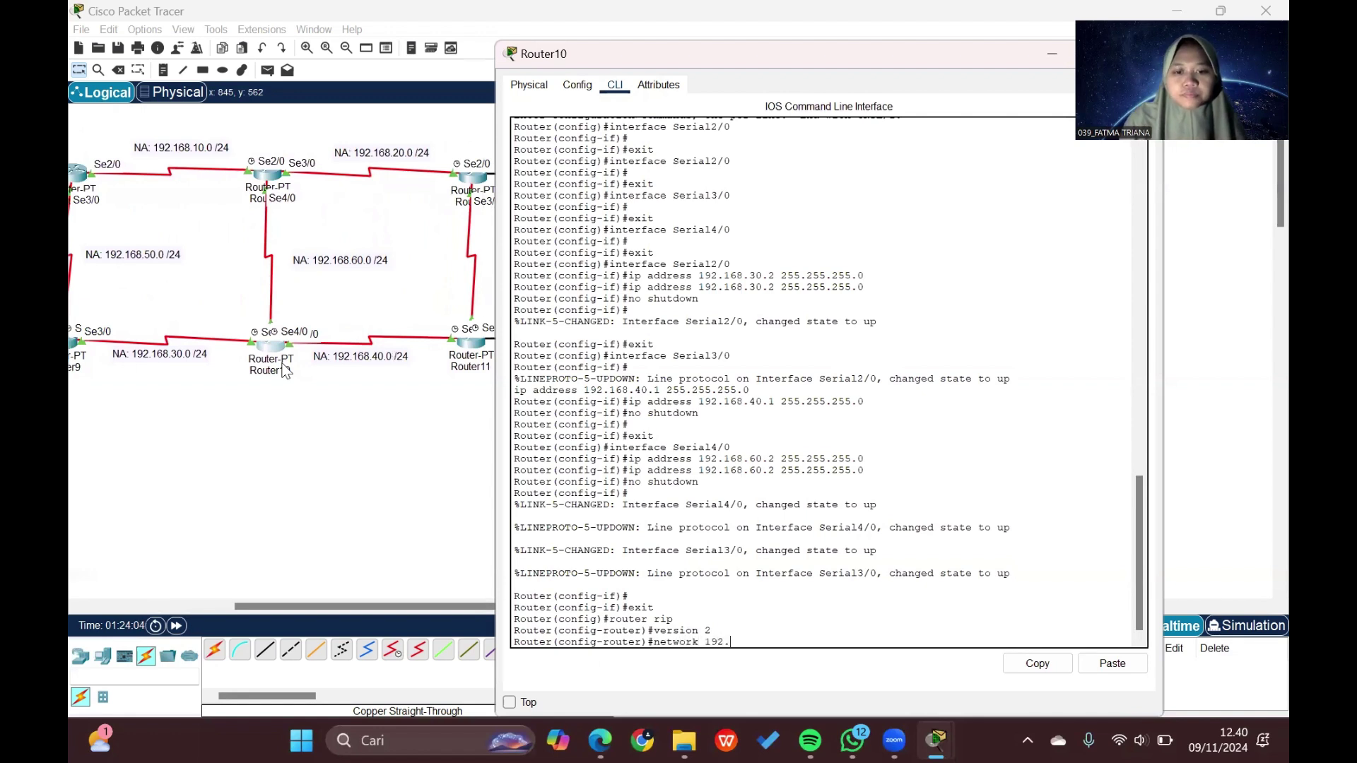
{"action": "type", "text": "168.30.0"}
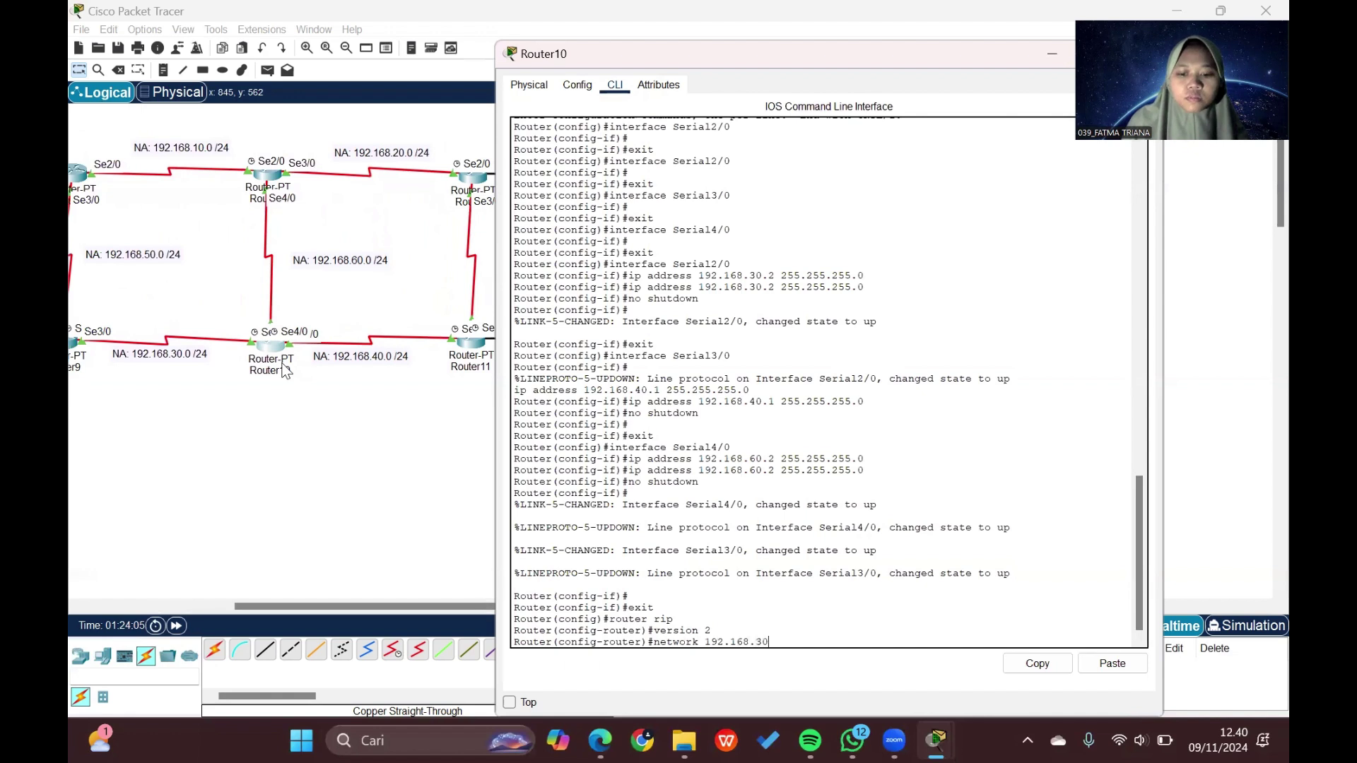
{"action": "key", "text": "Return"}
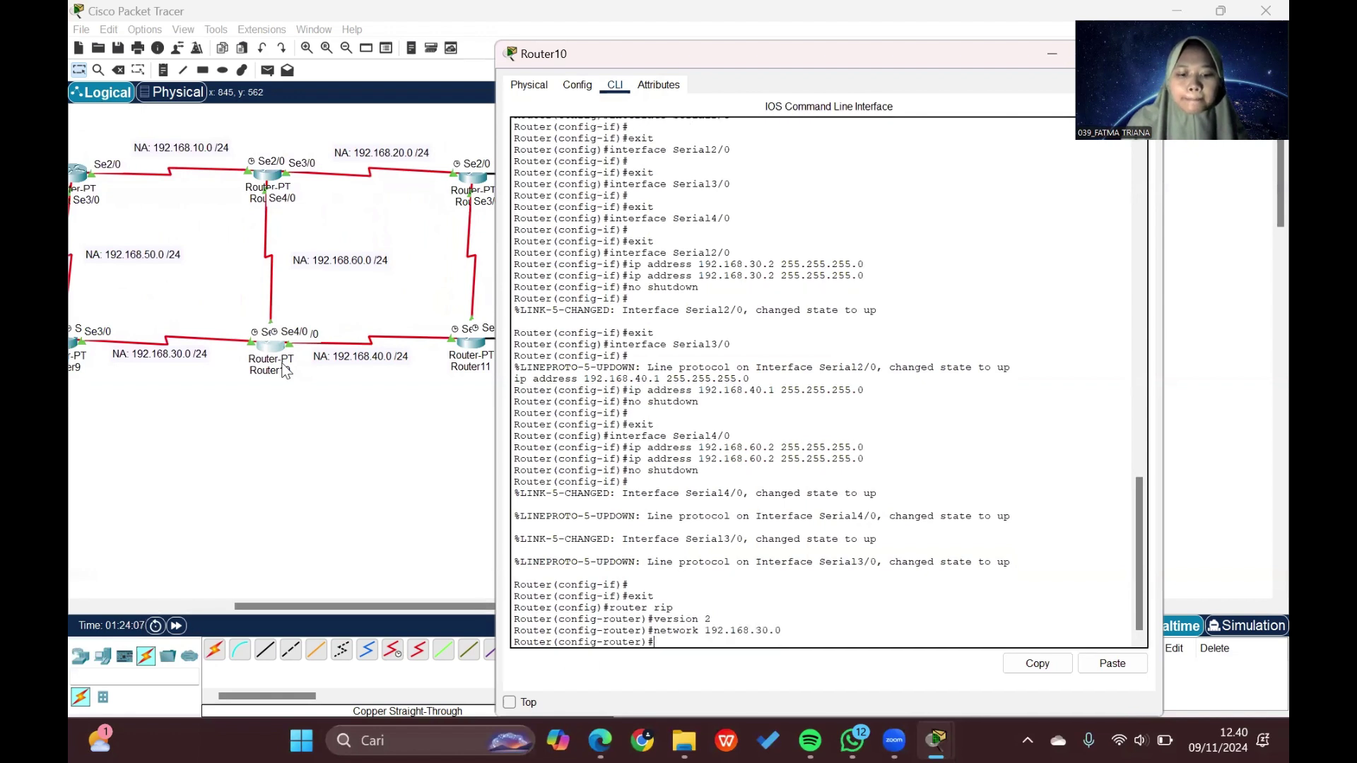
Step: Add network 192.168.60.0, the vertical serial link, to Router10's RIP configuration
{"action": "type", "text": "network"}
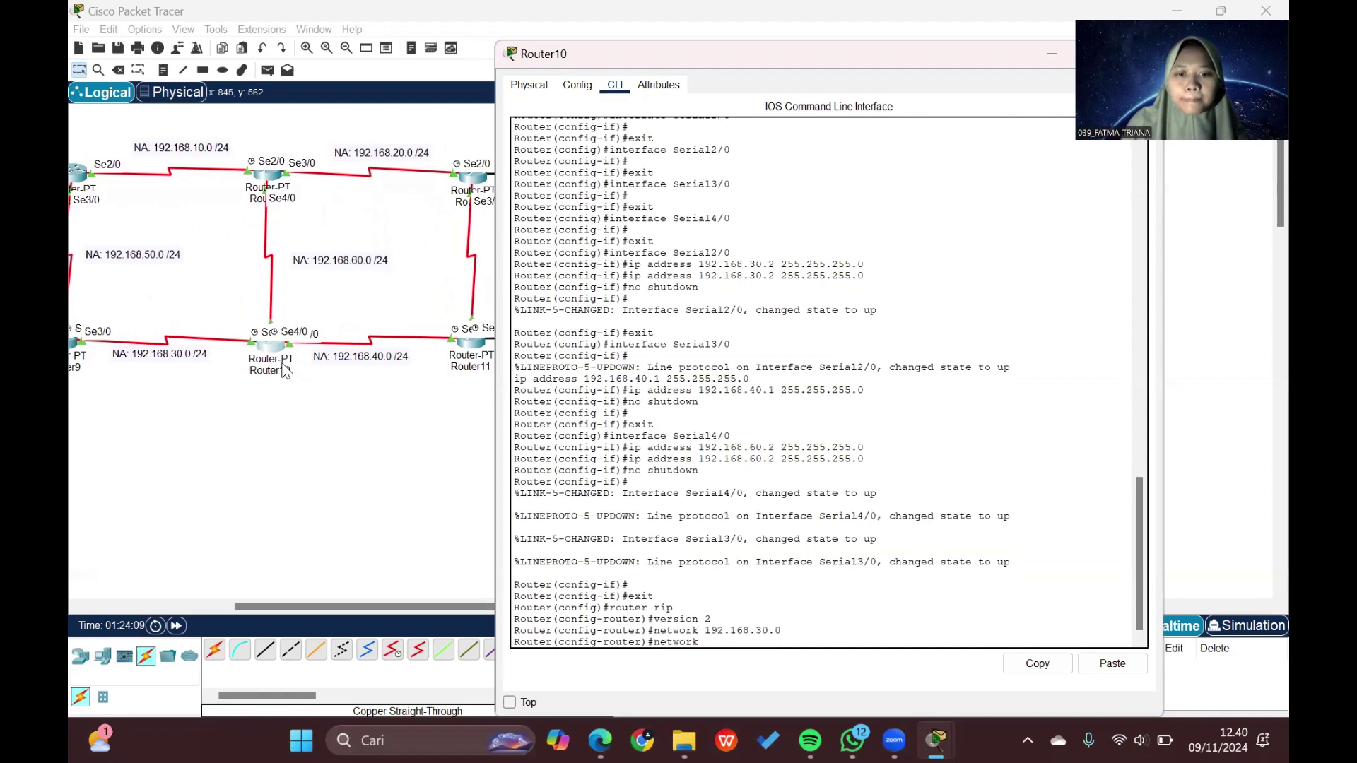
{"action": "type", "text": " 192.16"}
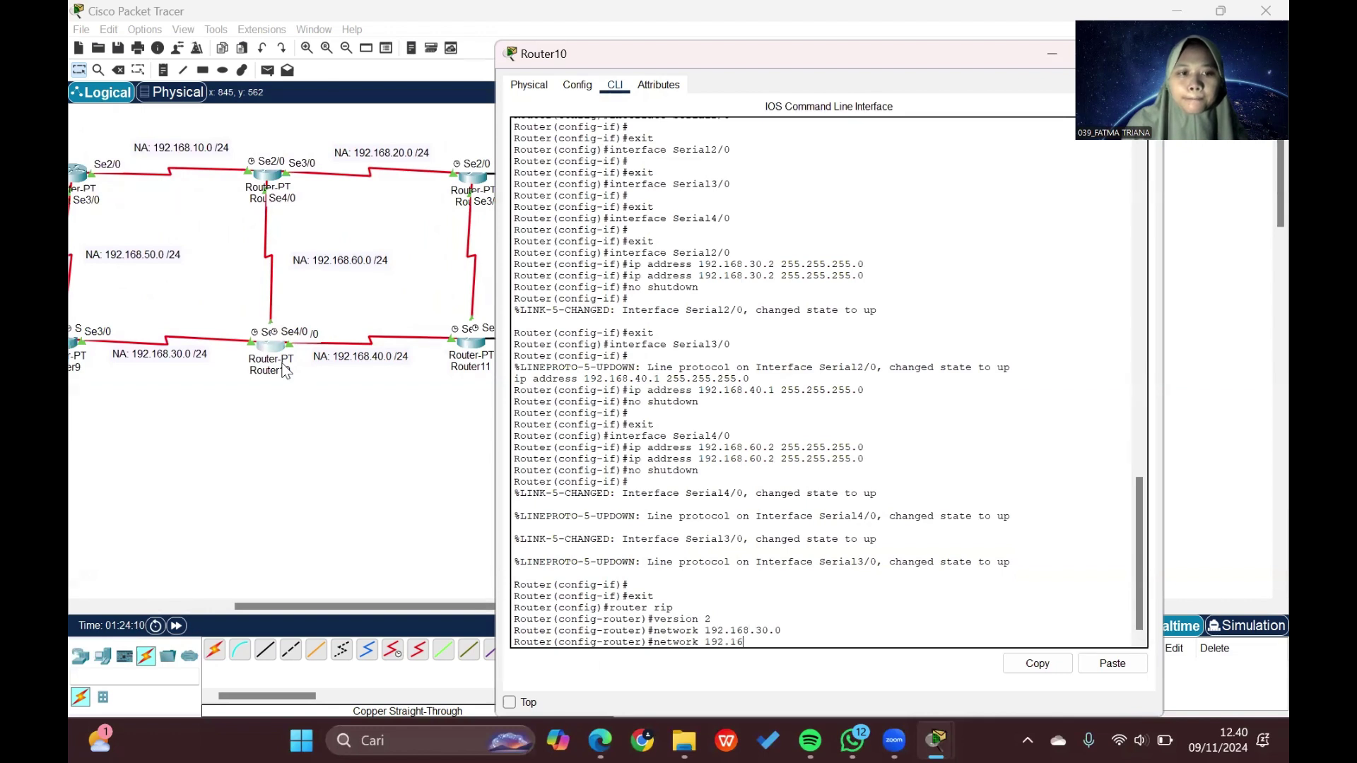
{"action": "type", "text": "8.6"}
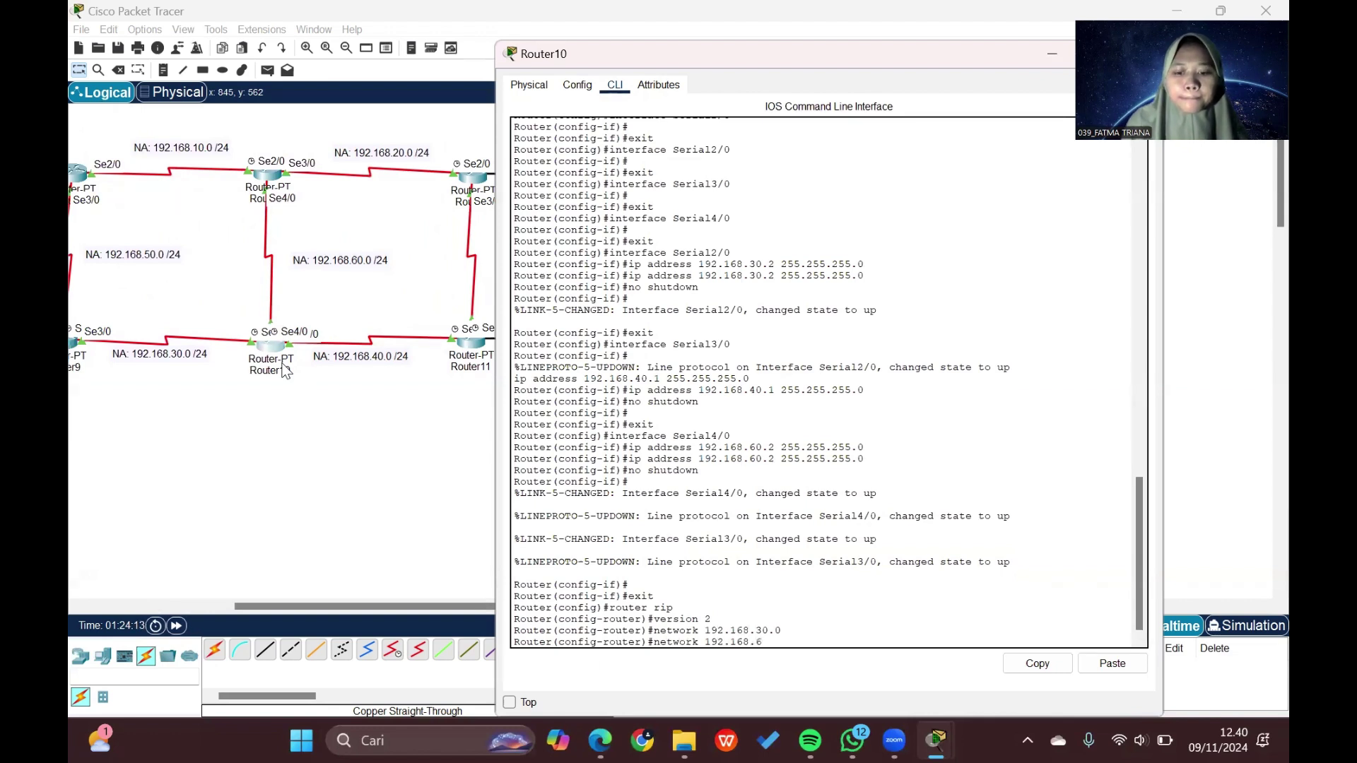
{"action": "type", "text": "0.0"}
{"action": "key", "text": "Return"}
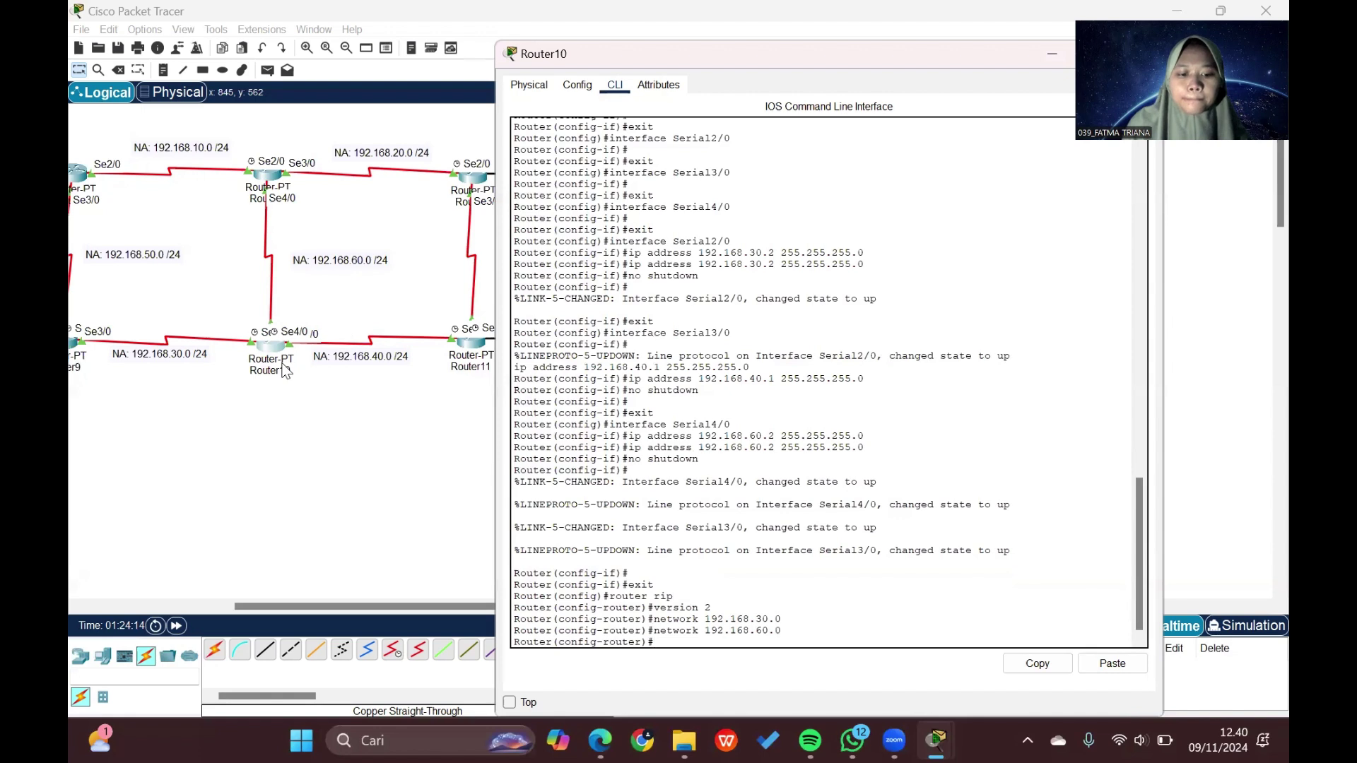
Step: Run the "network 192.168.60.0" command a second time in Router10's RIP configuration
{"action": "type", "text": "network 1921"}
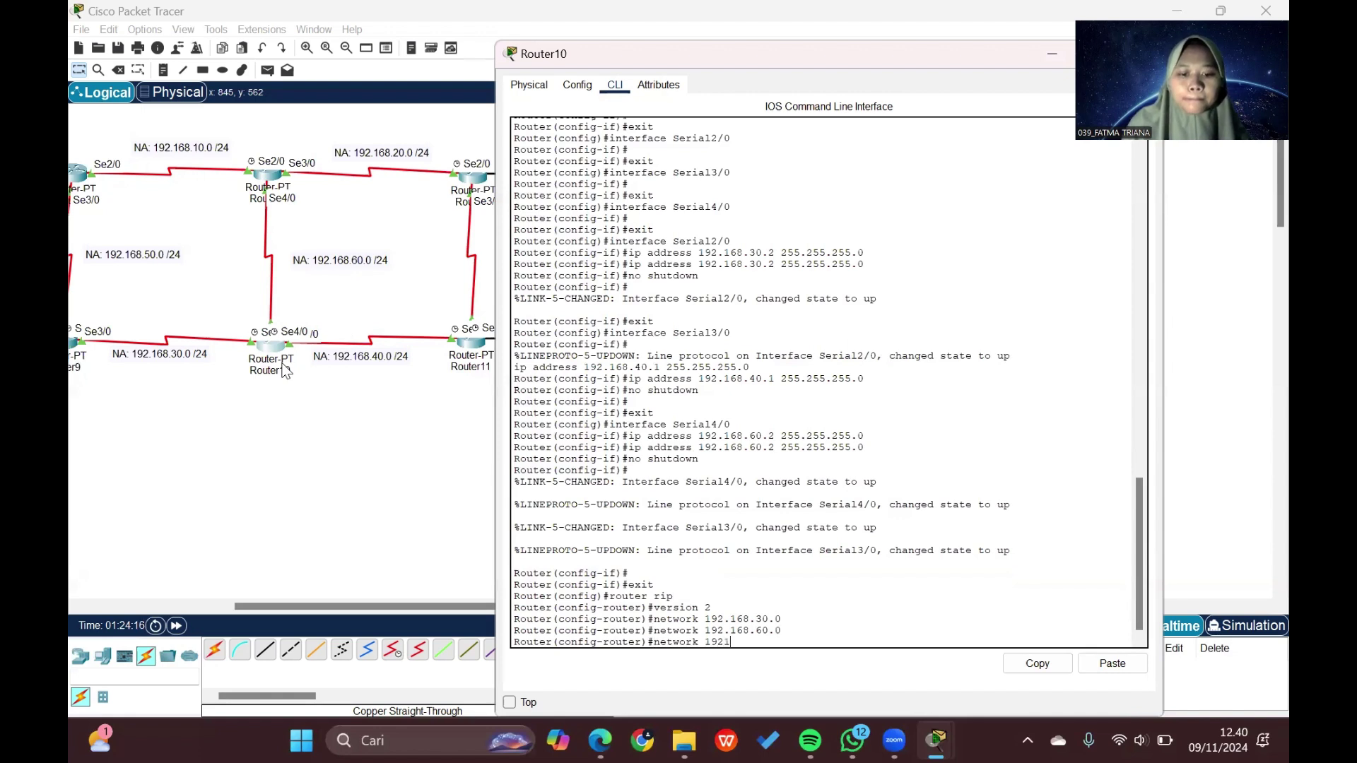
{"action": "key", "text": "BackSpace"}
{"action": "type", "text": ".168"}
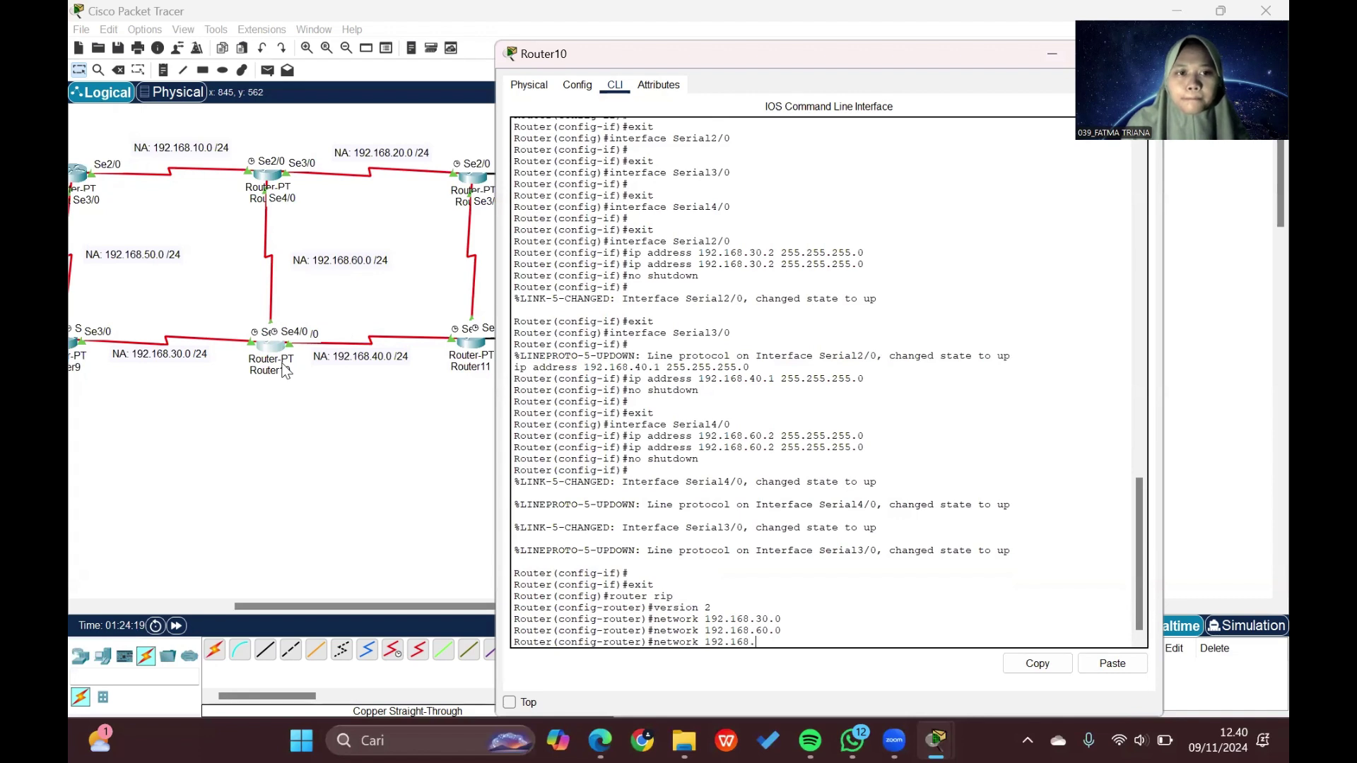
{"action": "type", "text": ".60.0"}
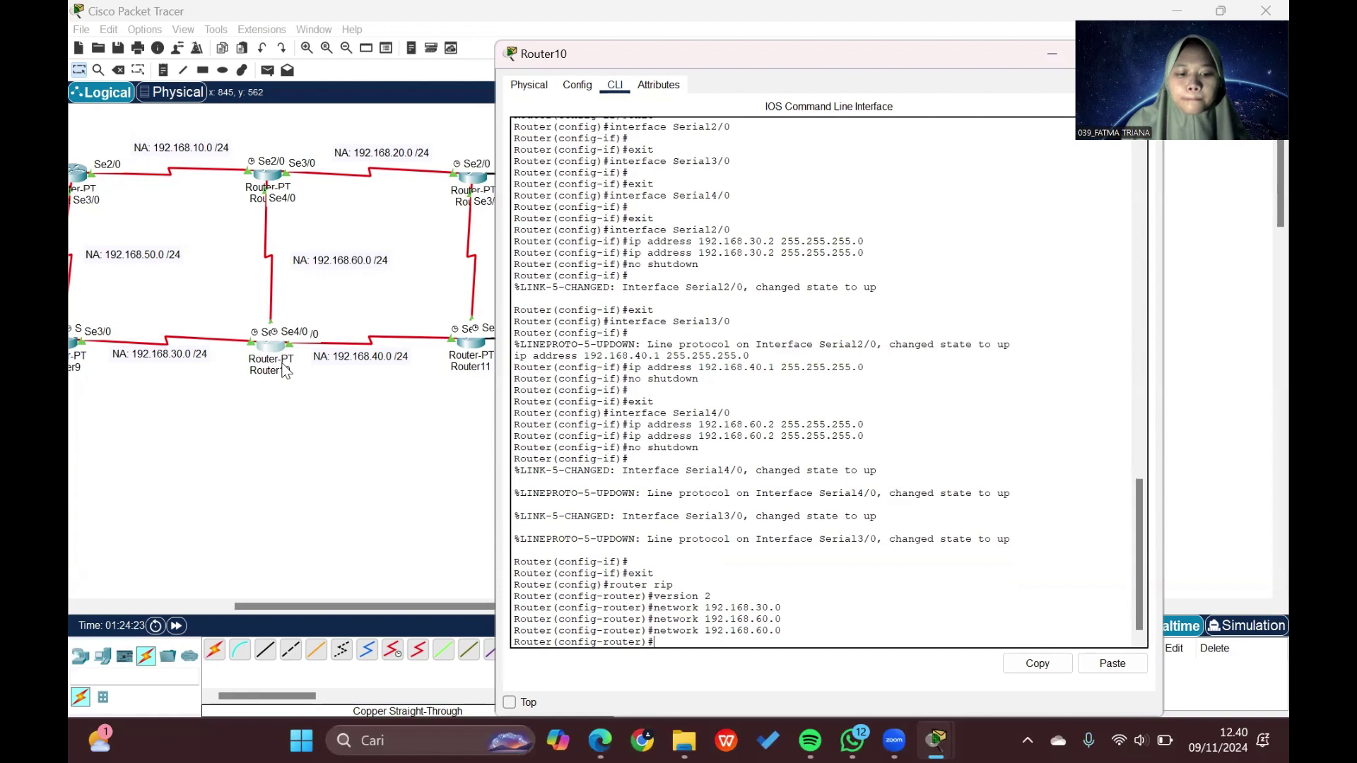
{"action": "key", "text": "BackSpace"}
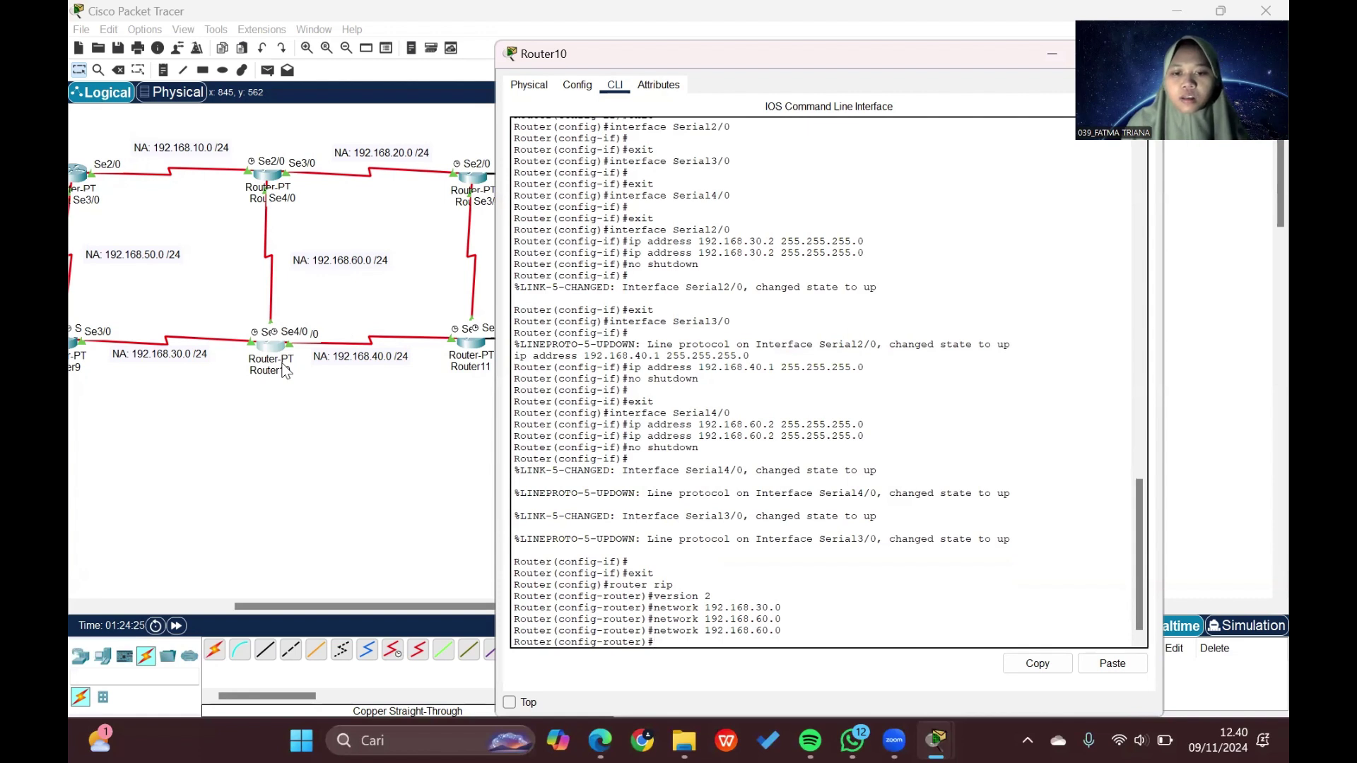
Step: Add network 192.168.40.0, the link towards Router11, to Router10's RIP configuration and exit the RIP configuration mode
{"action": "type", "text": "n"}
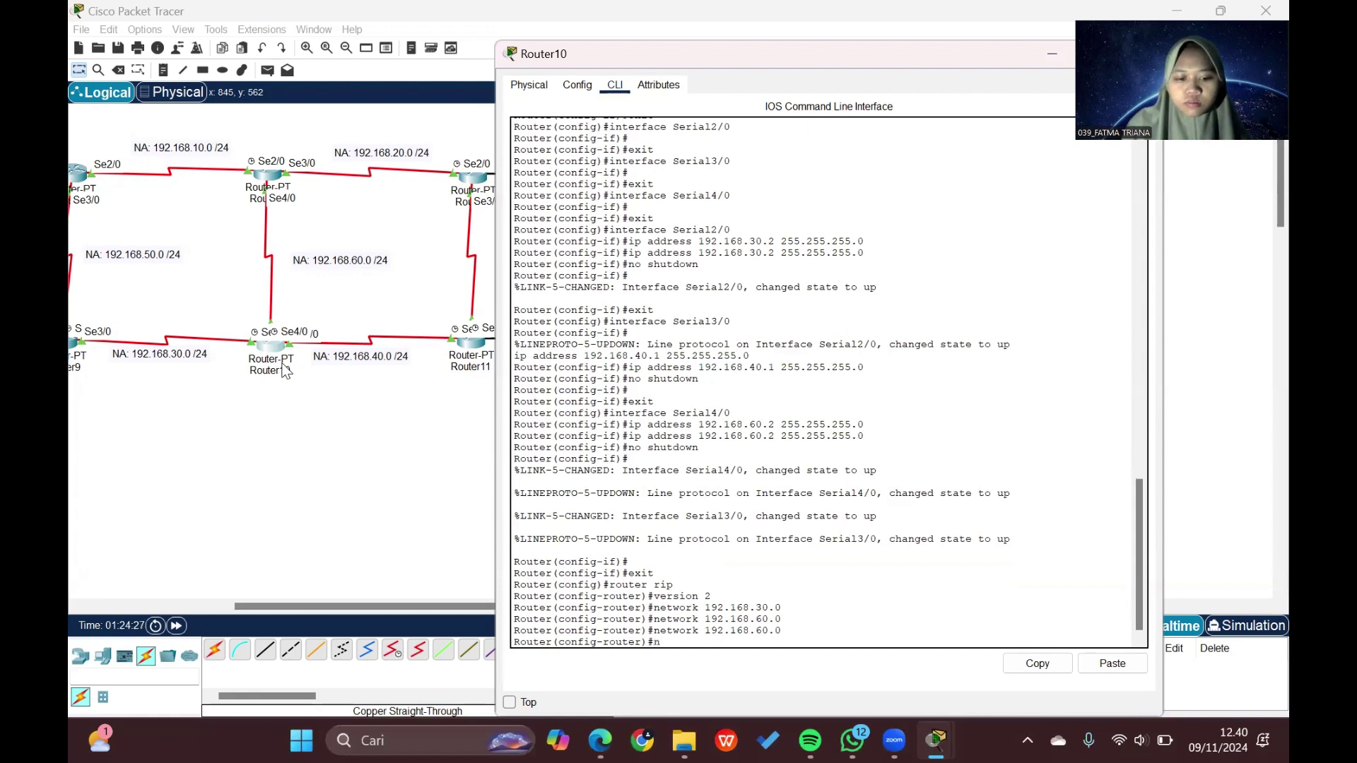
{"action": "type", "text": "etwork 1"}
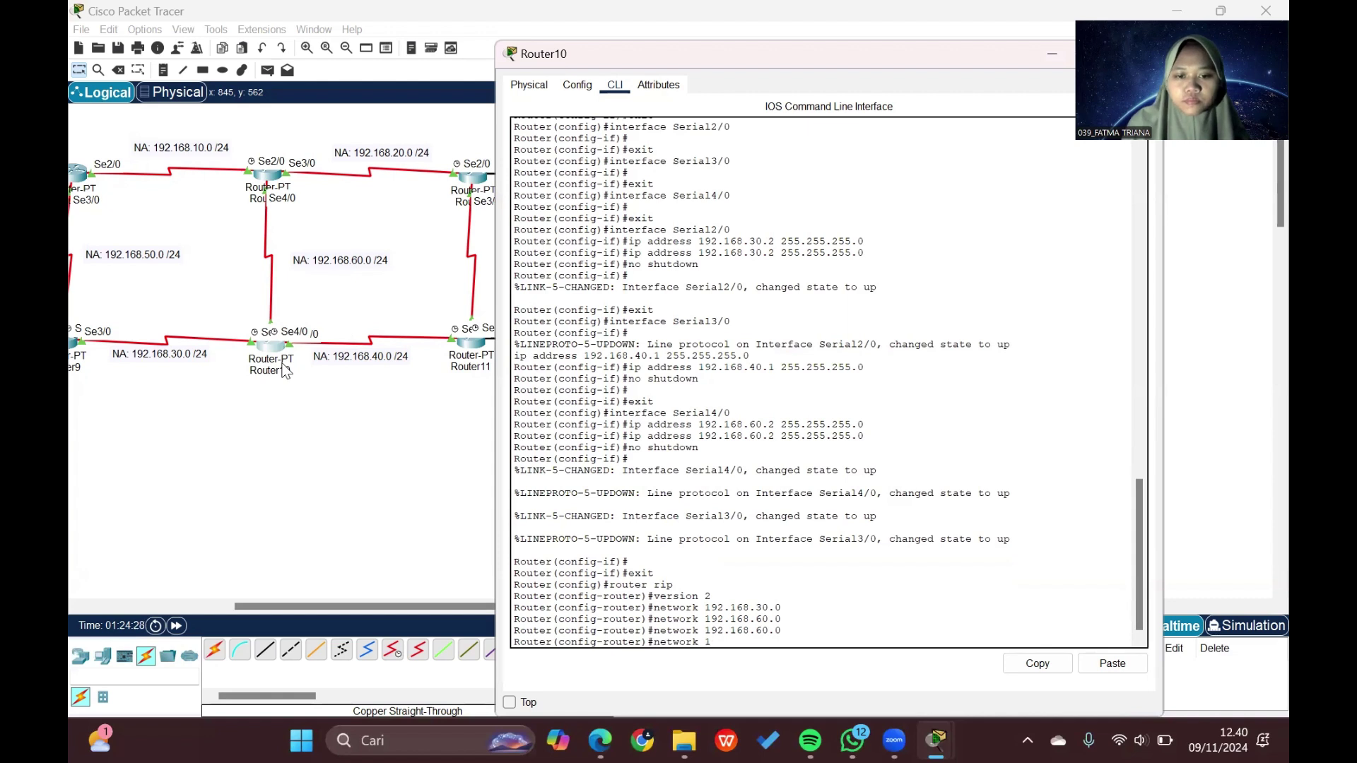
{"action": "type", "text": "92.168"}
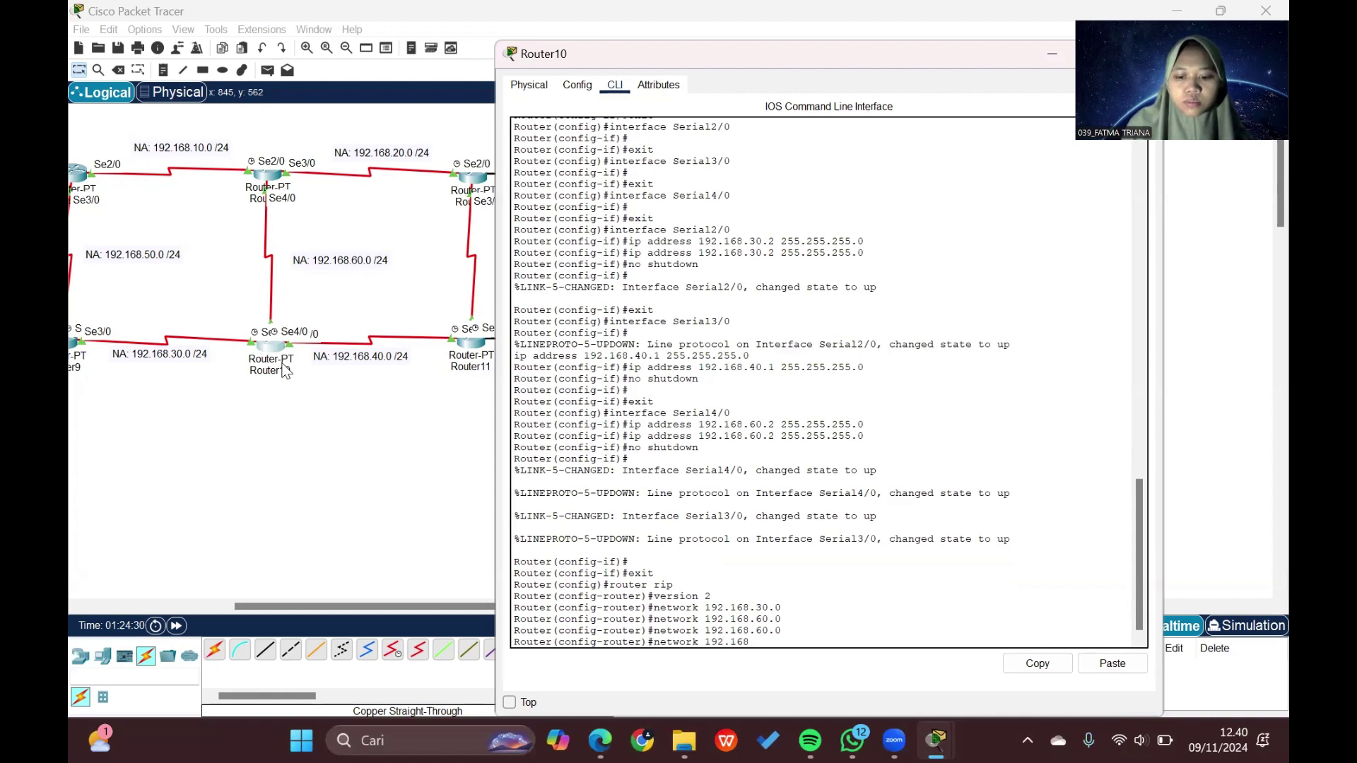
{"action": "type", "text": ".40.0"}
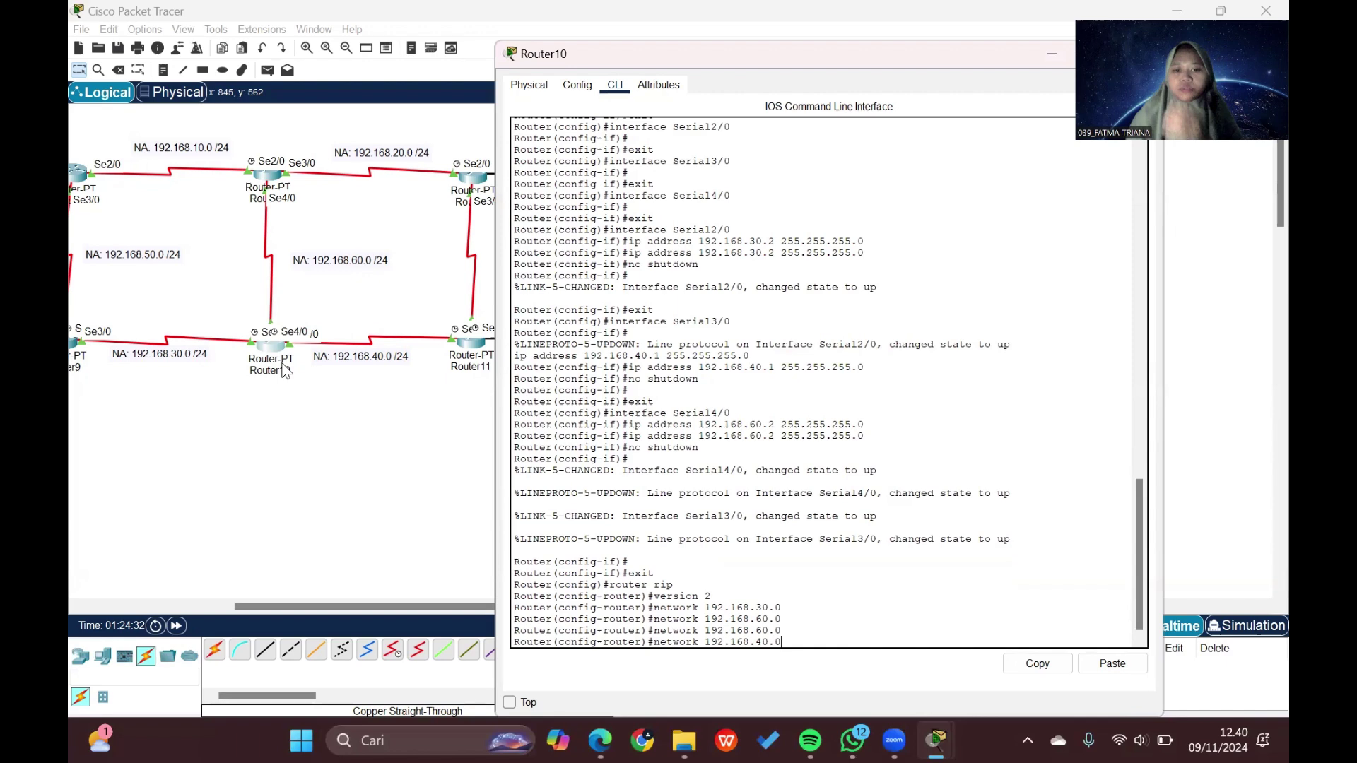
{"action": "key", "text": "Return"}
{"action": "type", "text": "ex"}
{"action": "key", "text": "Return"}
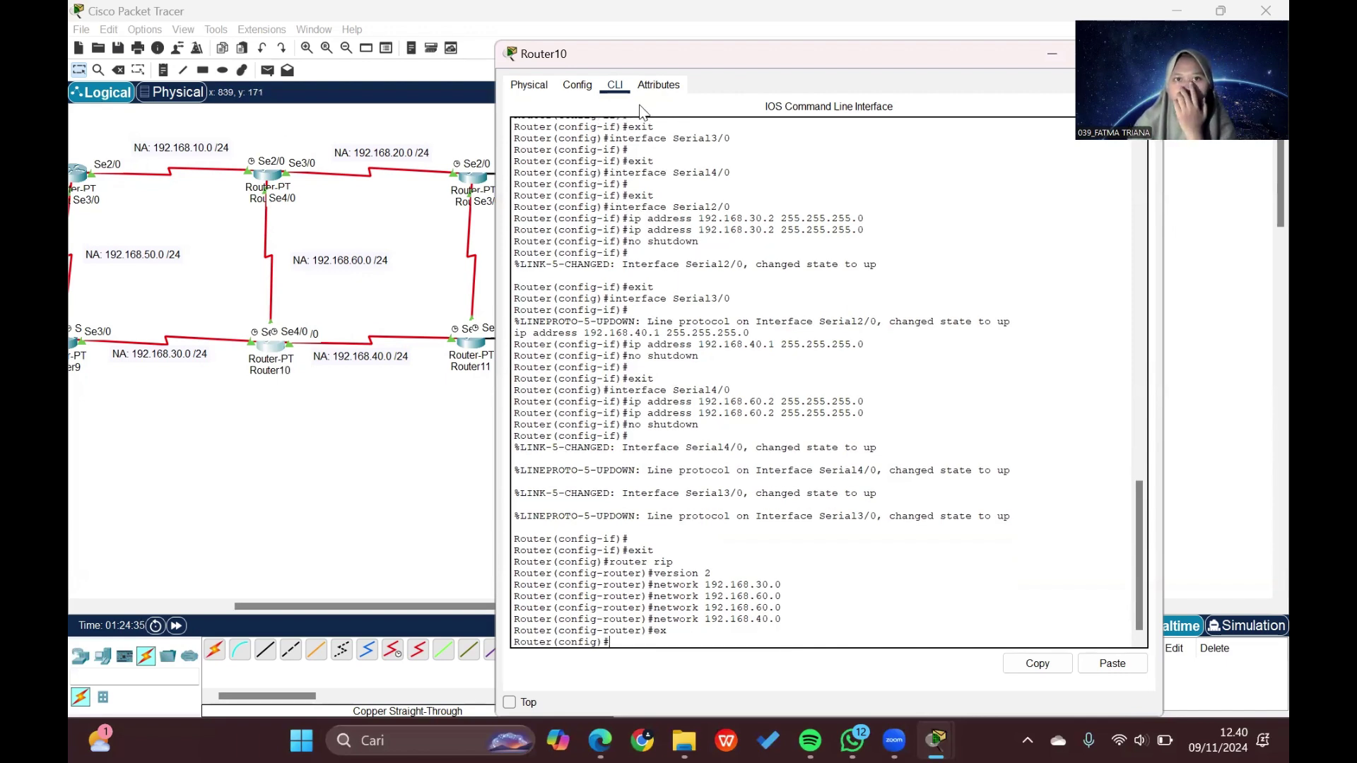
Step: Check the network addresses listed in Router10's RIP routing settings and close its window
{"action": "left_click", "coordinate": [576, 86]}
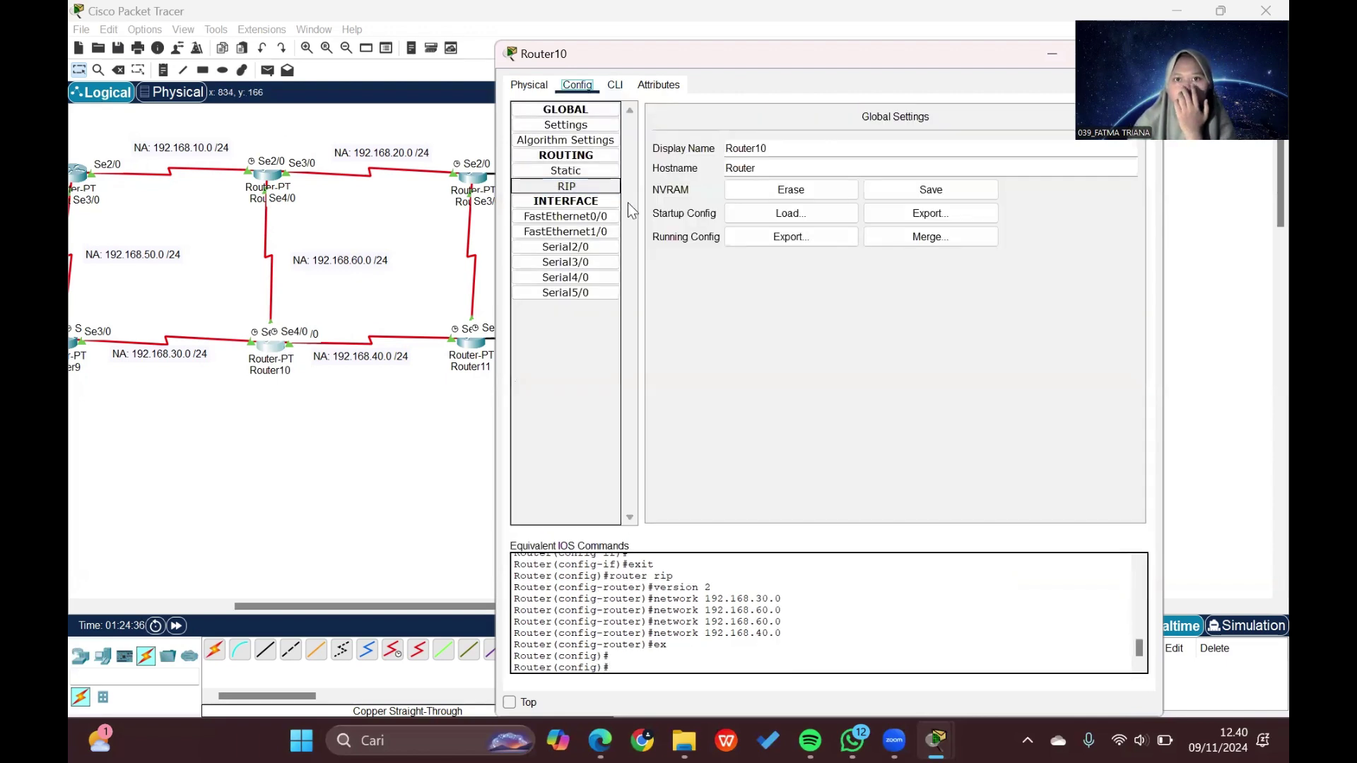
{"action": "left_click", "coordinate": [596, 185]}
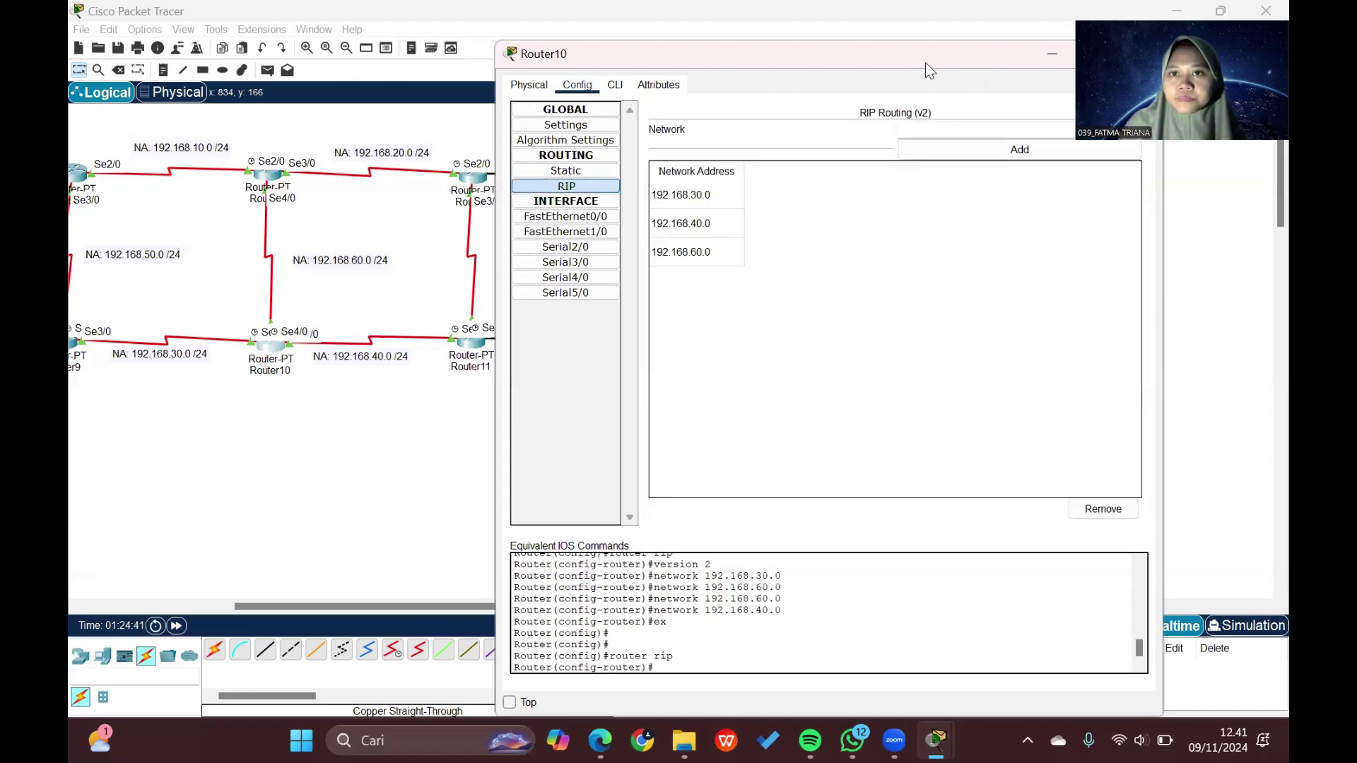
{"action": "left_click_drag", "start_coordinate": [925, 62], "coordinate": [794, 62]}
{"action": "left_click", "coordinate": [1012, 55]}
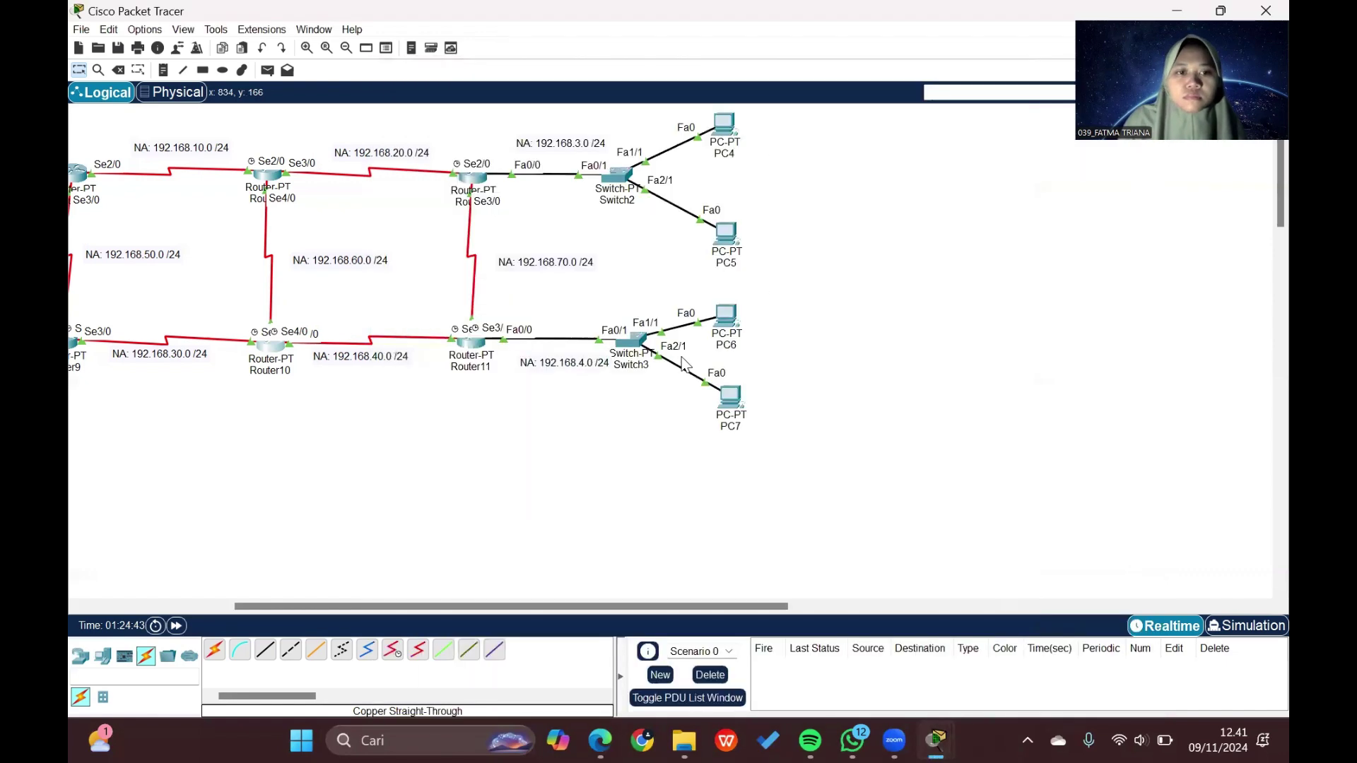
Step: Open Router11, attached to the 192.168.4.0 network, enter its RIP routing configuration and run "version 2" in its command line
{"action": "left_click", "coordinate": [478, 347]}
{"action": "left_click", "coordinate": [566, 185]}
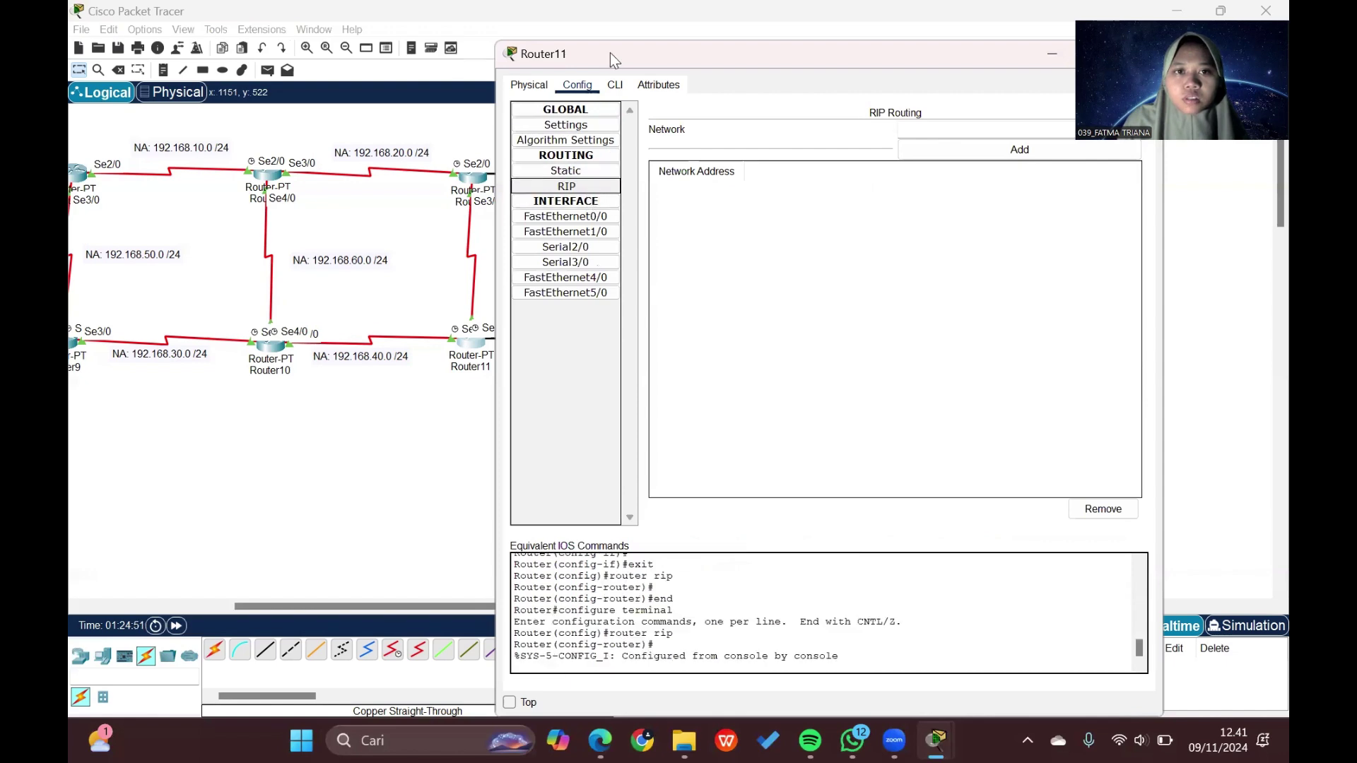
{"action": "left_click", "coordinate": [617, 86]}
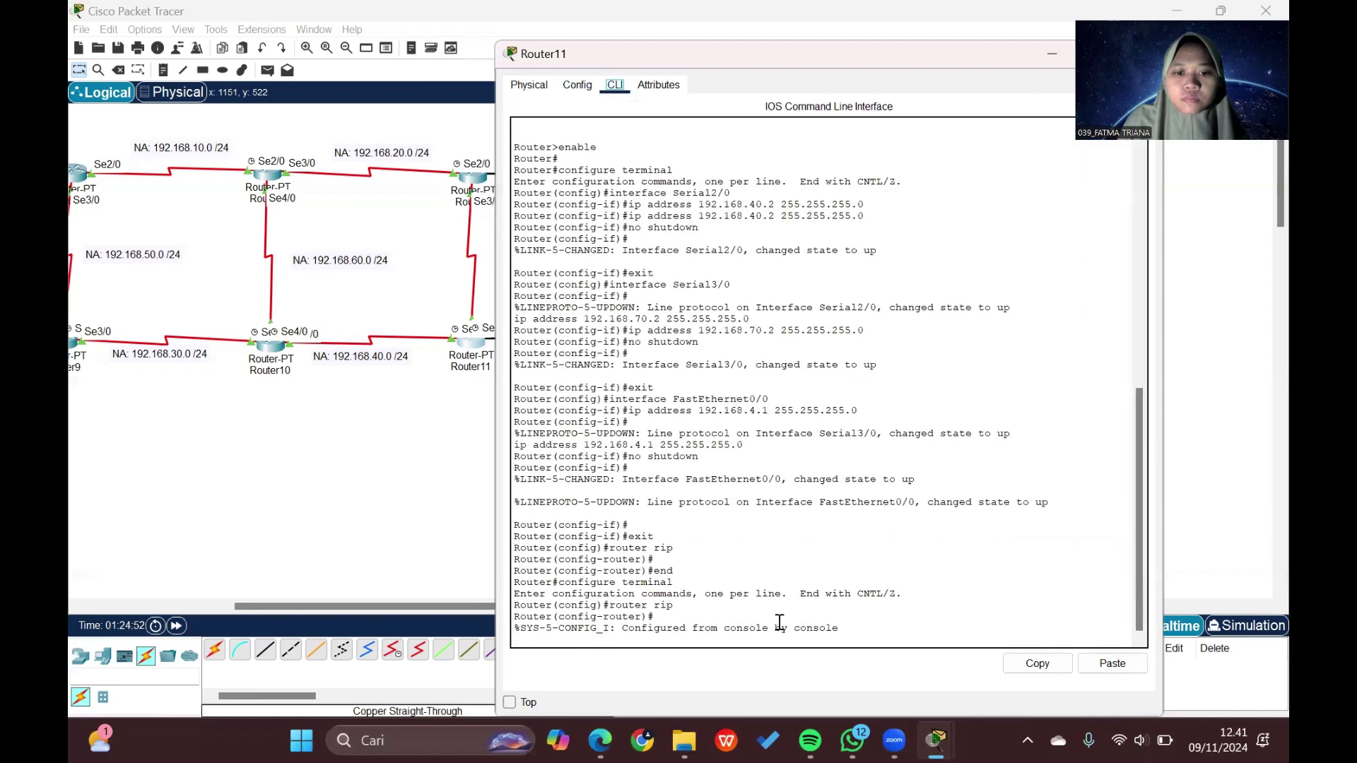
{"action": "left_click", "coordinate": [753, 640]}
{"action": "key", "text": "Return"}
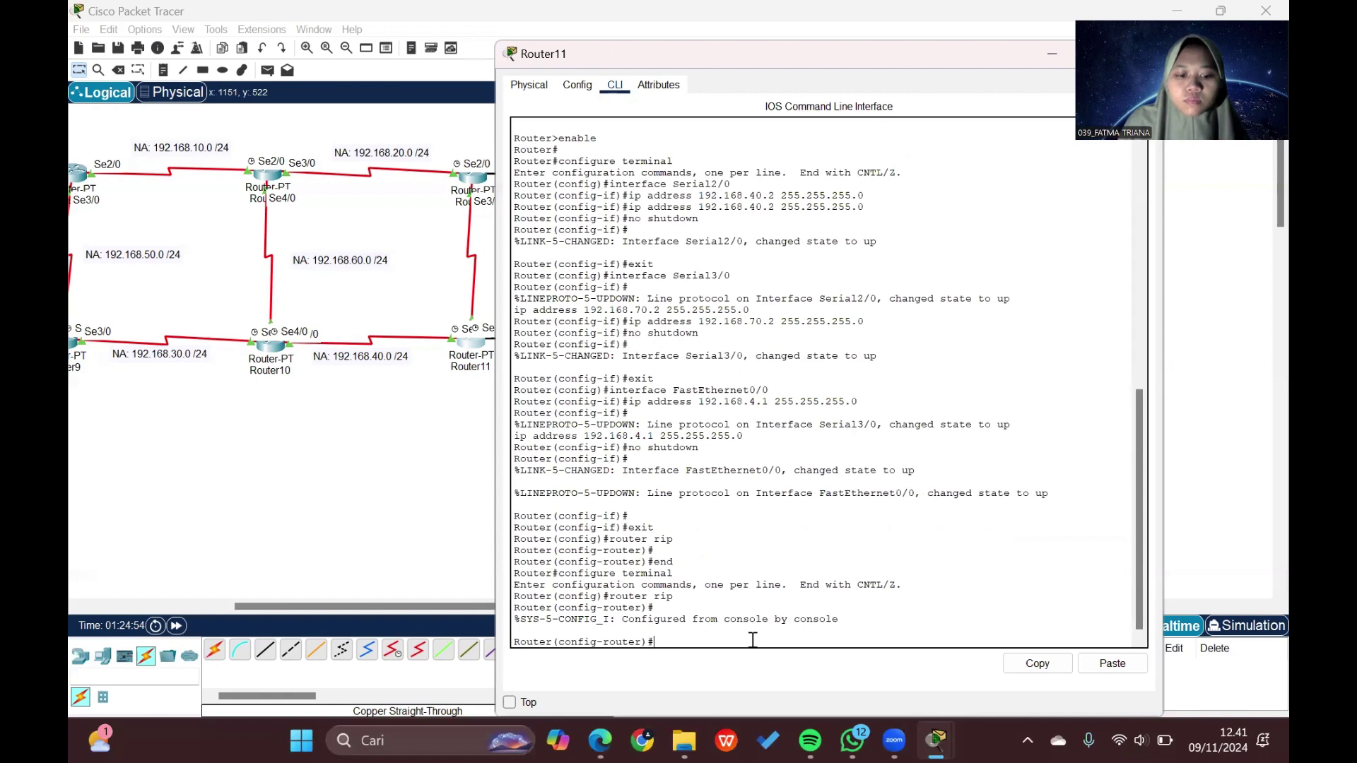
{"action": "type", "text": "version "}
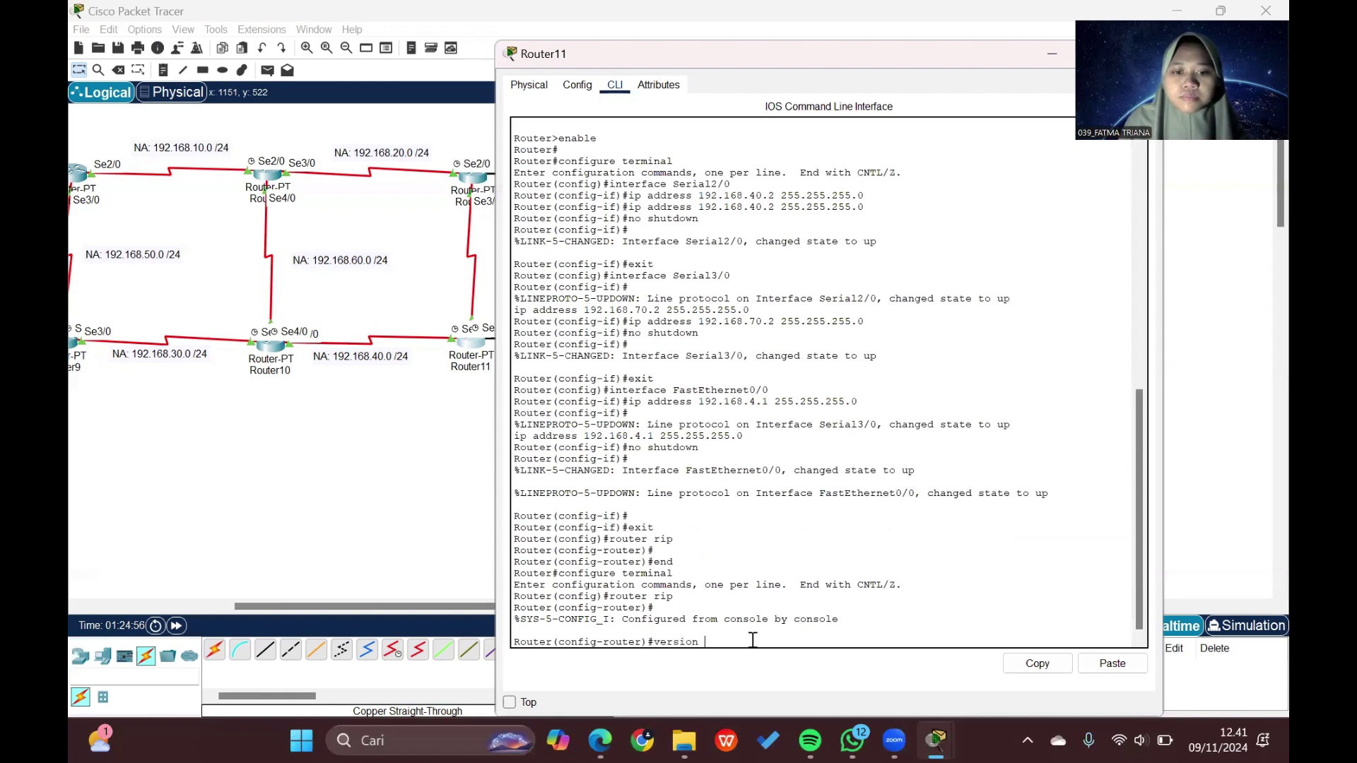
{"action": "type", "text": "2"}
{"action": "key", "text": "Return"}
Step: Add network 192.168.40.0, the link towards Router10, to Router11's RIP configuration
{"action": "type", "text": "ne"}
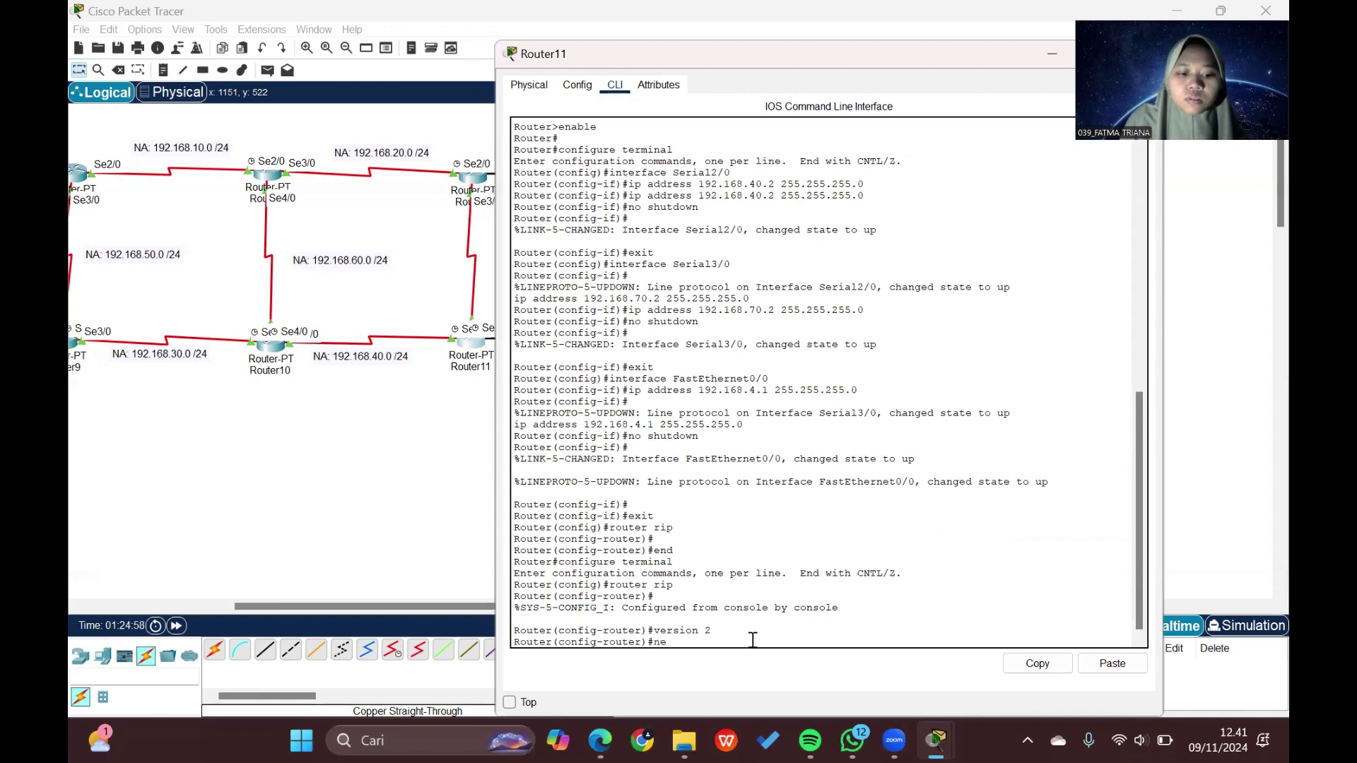
{"action": "type", "text": "twor"}
{"action": "key", "text": "BackSpace"}
{"action": "type", "text": "ork"}
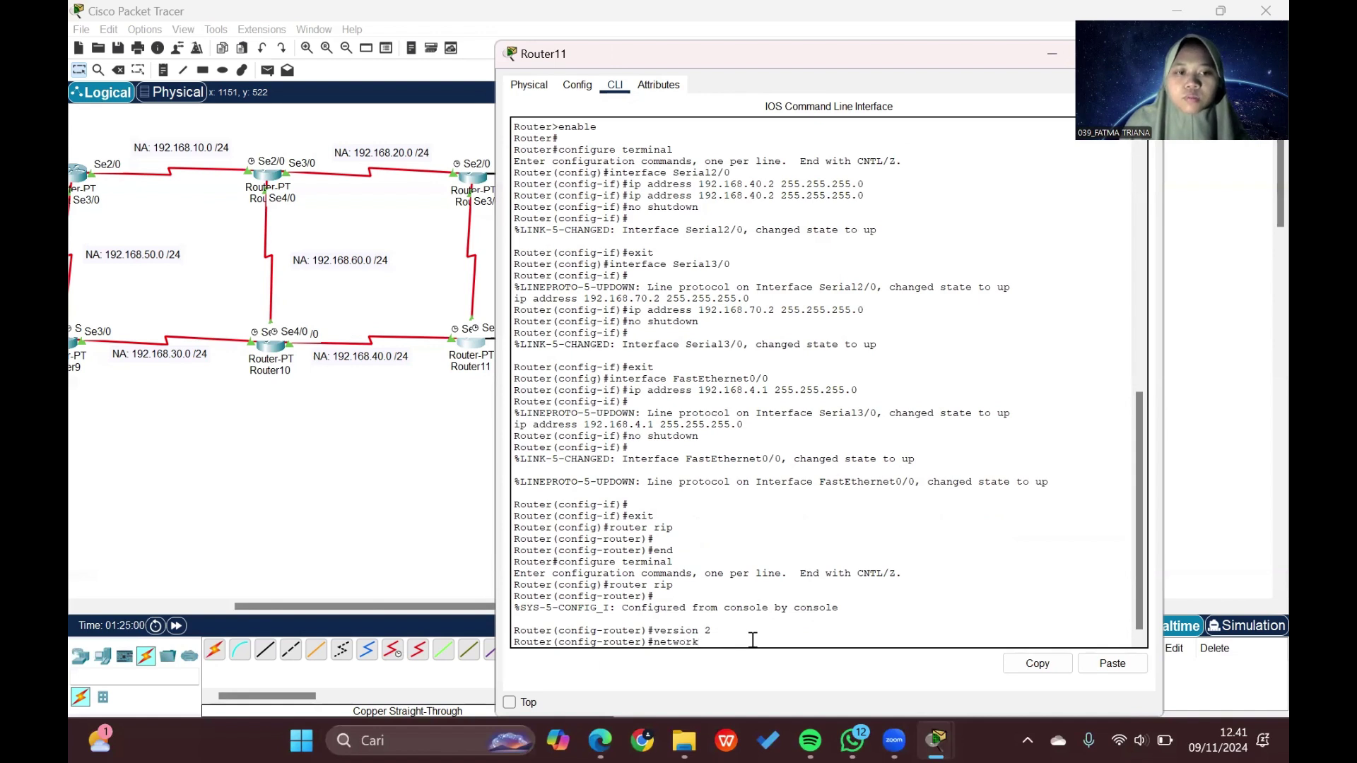
{"action": "scroll", "coordinate": [385, 440], "scroll_direction": "right", "scroll_amount": 5}
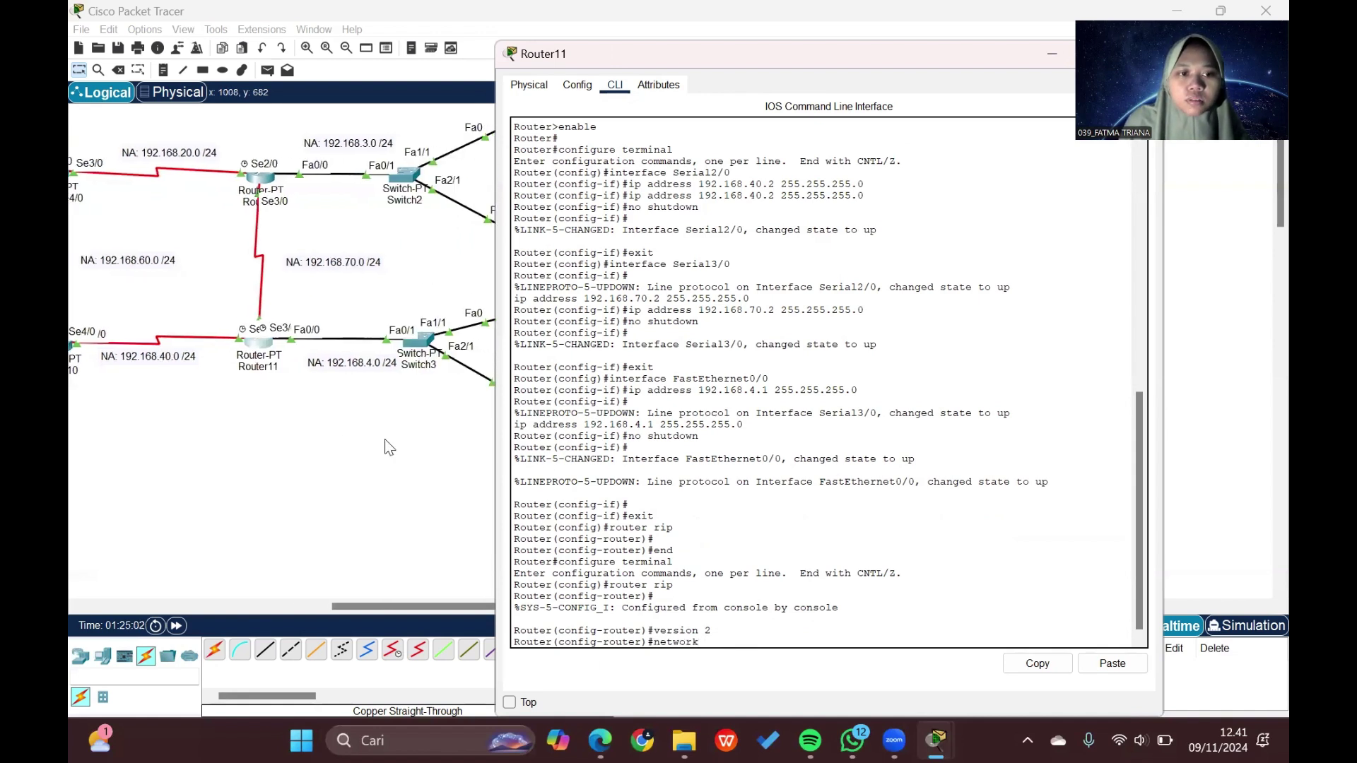
{"action": "scroll", "coordinate": [385, 439], "scroll_direction": "left", "scroll_amount": 1}
{"action": "type", "text": "19"}
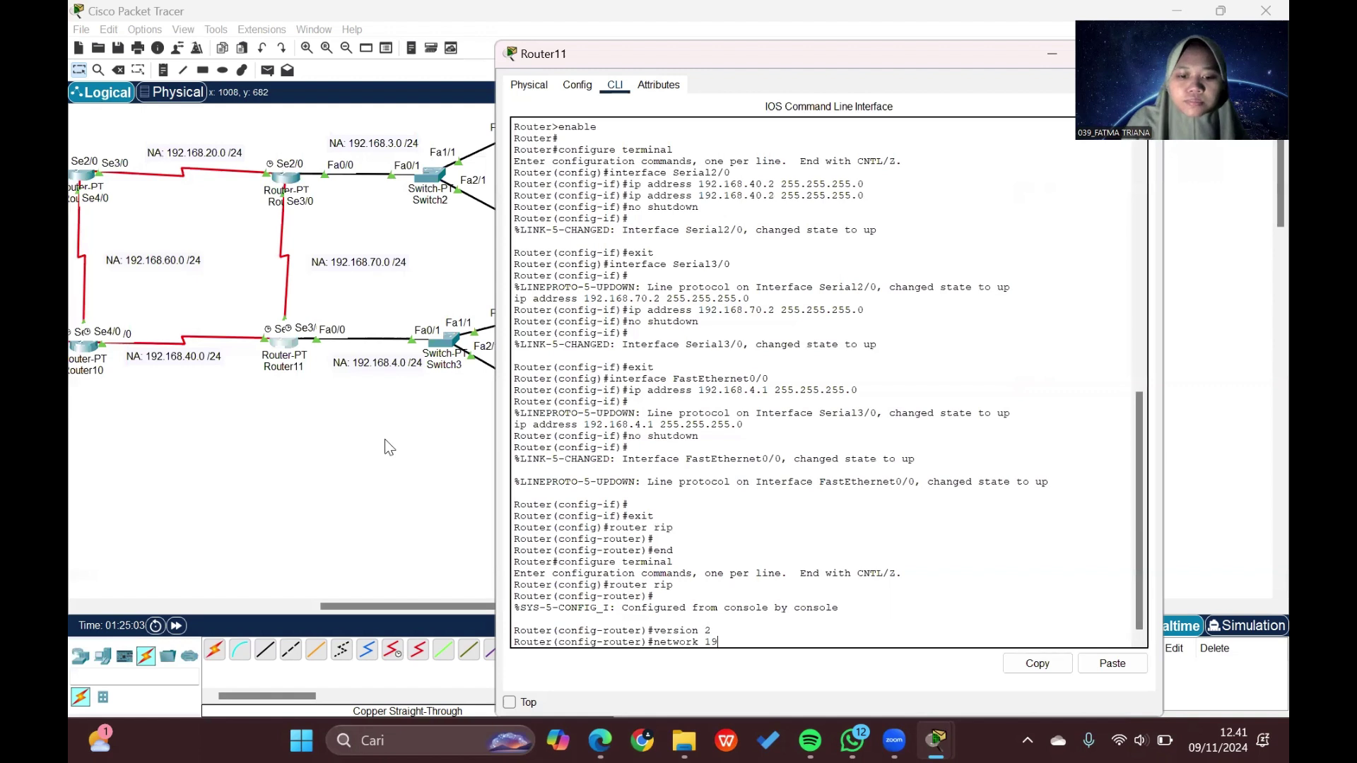
{"action": "type", "text": "2.168.40.0"}
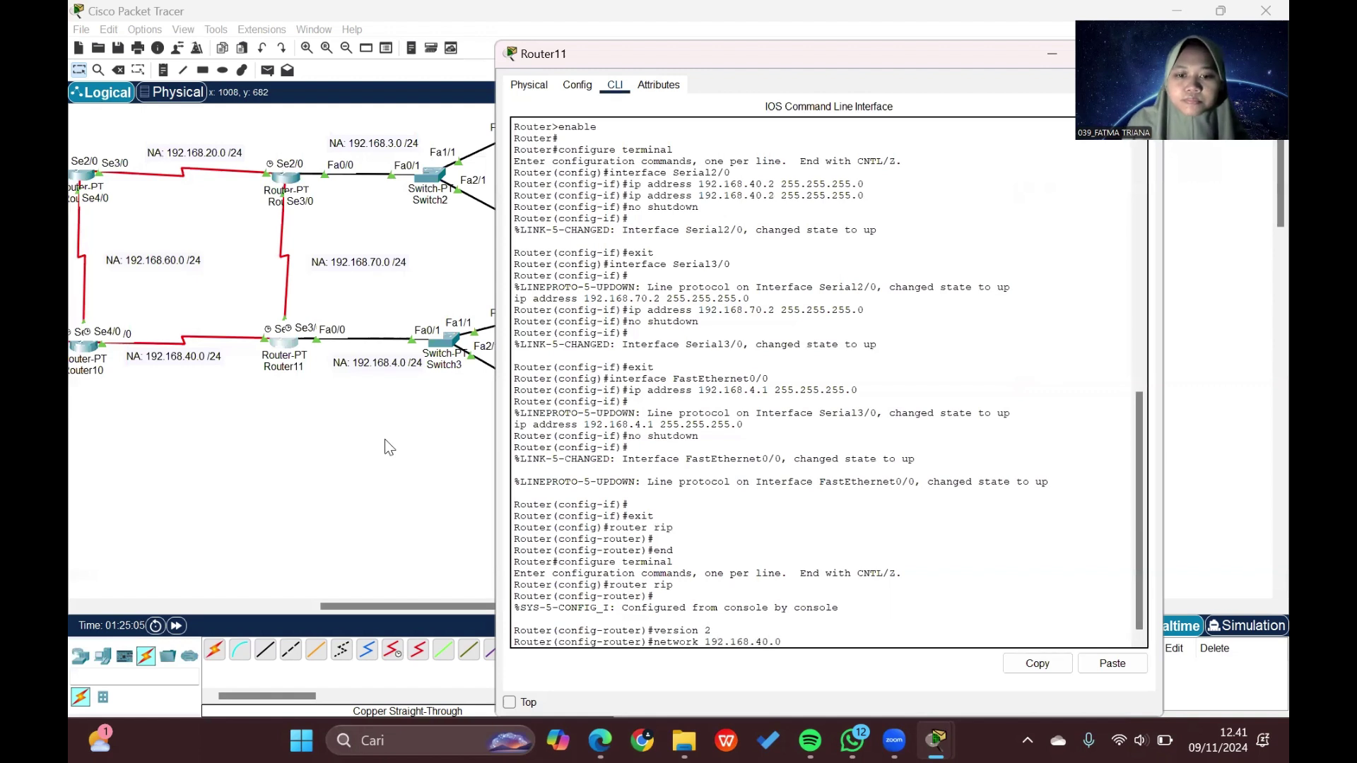
{"action": "key", "text": "Return"}
Step: Add network 192.168.70.0, the serial link to the router above, to Router11's RIP configuration
{"action": "type", "text": "network"}
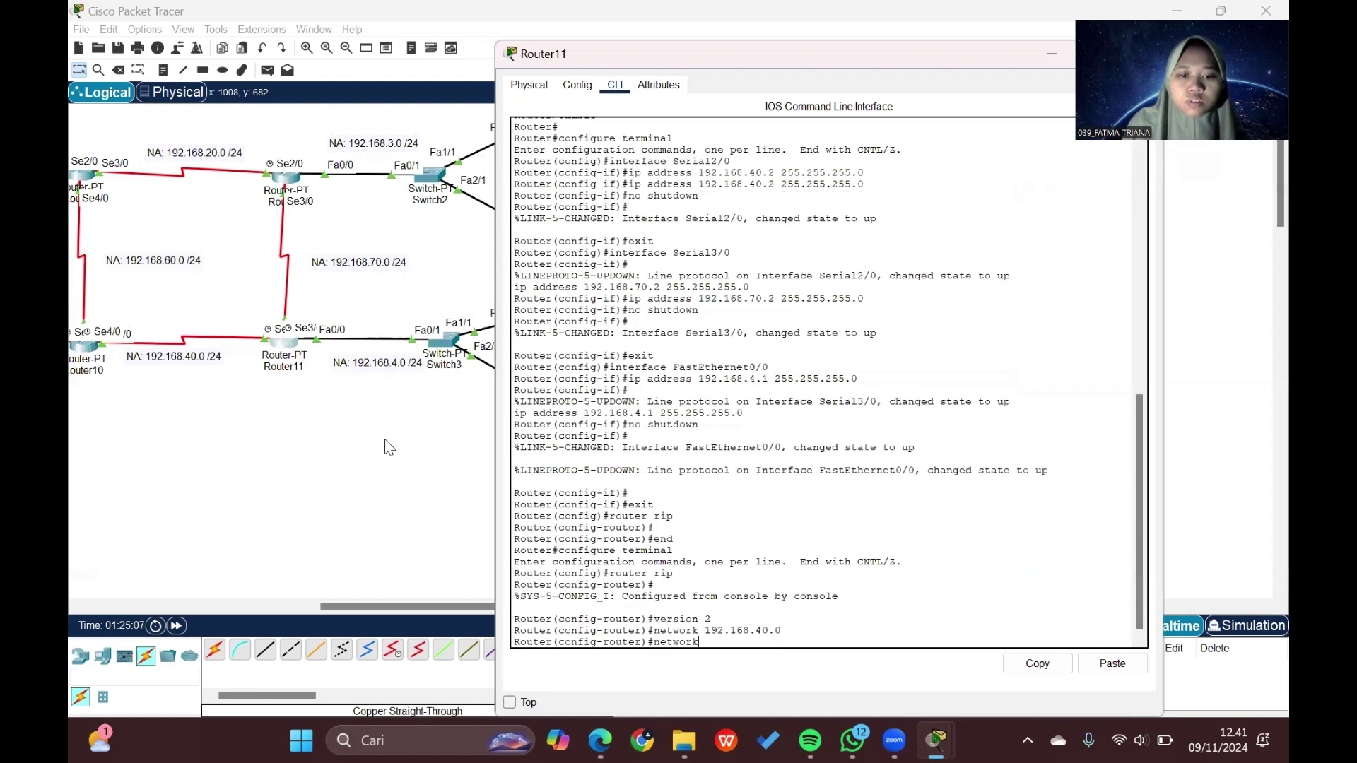
{"action": "type", "text": " 192.168"}
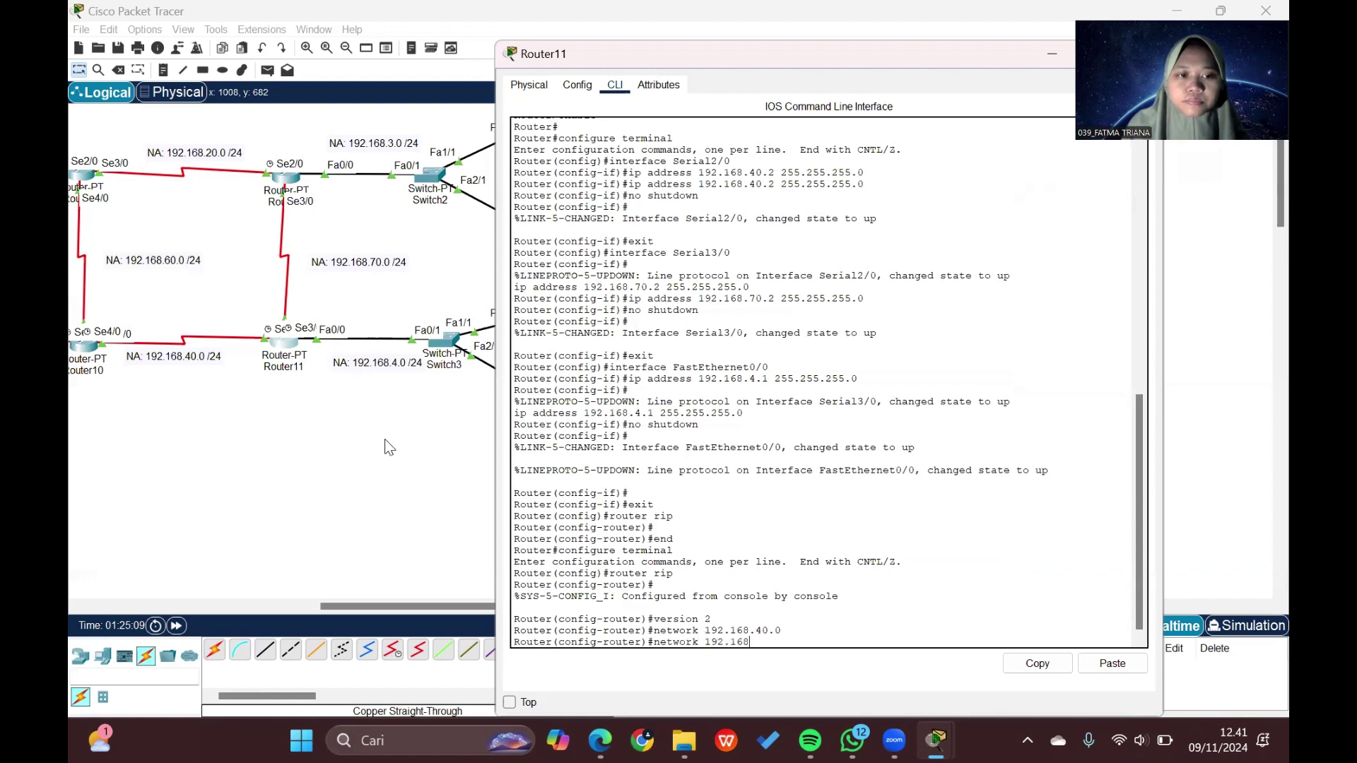
{"action": "type", "text": "."}
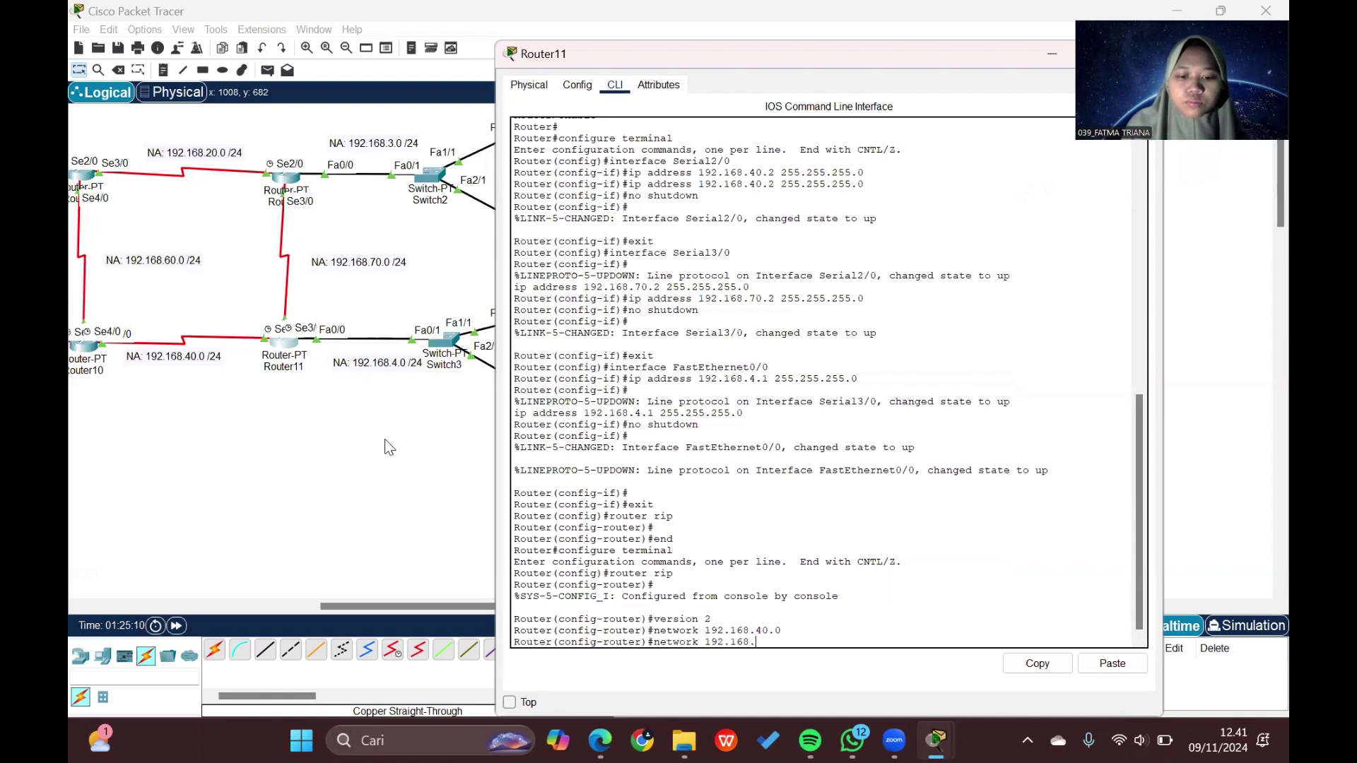
{"action": "type", "text": "70.0"}
{"action": "key", "text": "Return"}
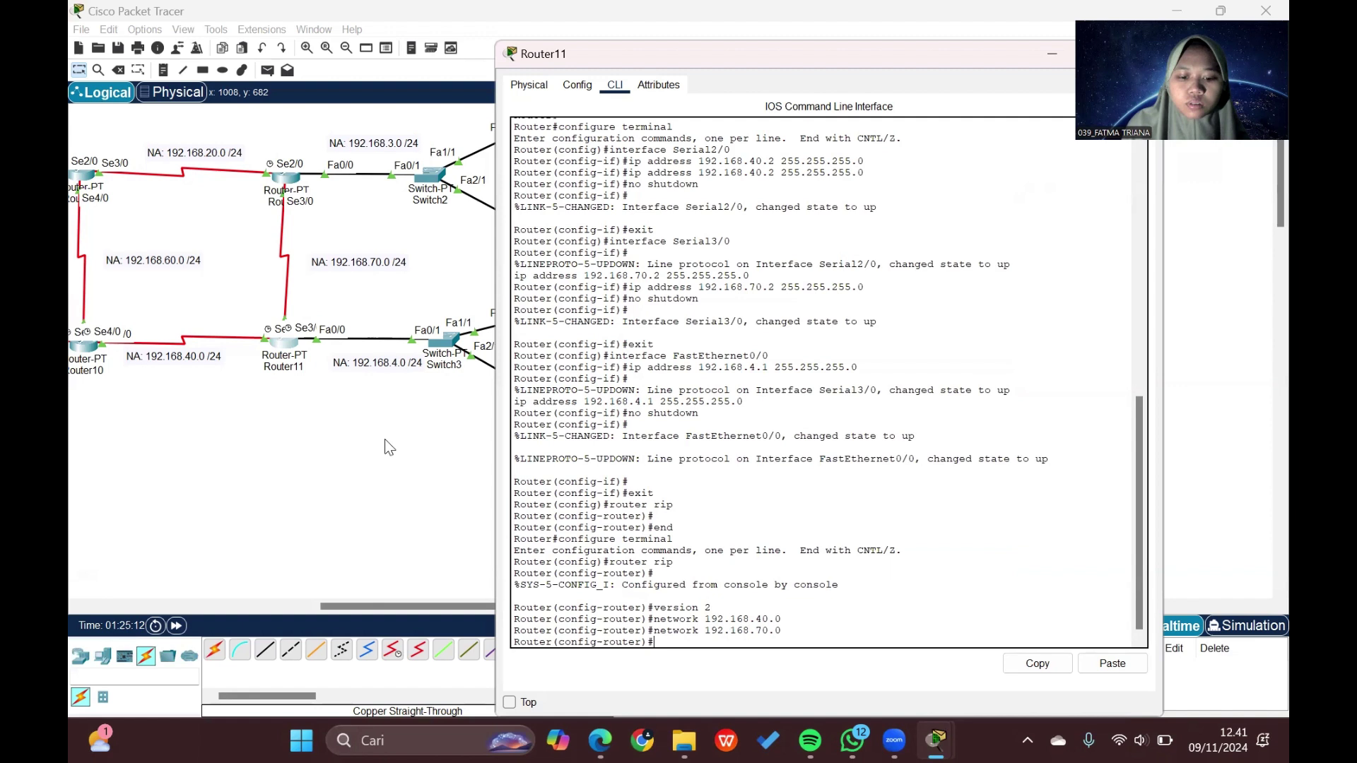
Step: Add the LAN network 192.168.4.0 to Router11's RIP configuration, exit the RIP configuration mode and close the router's window
{"action": "type", "text": "network 192.168."}
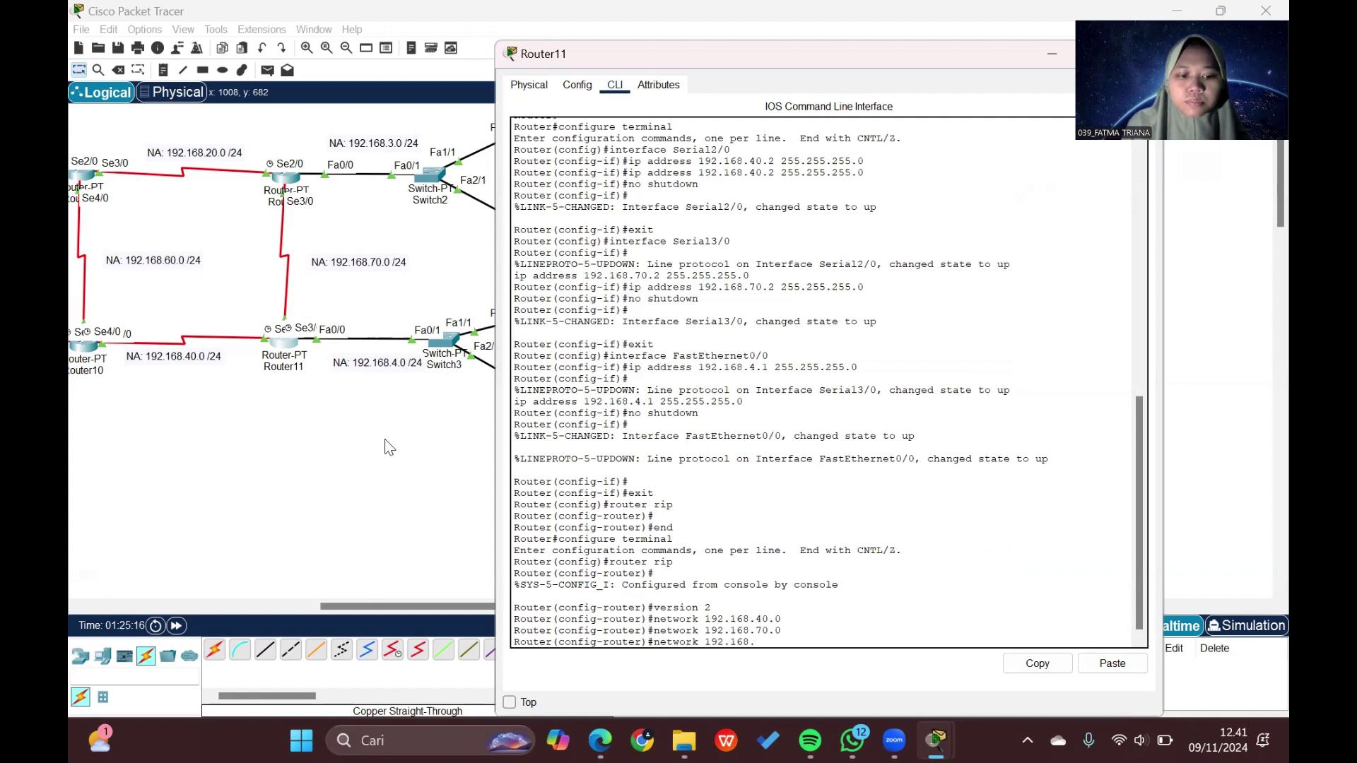
{"action": "type", "text": "4.0"}
{"action": "key", "text": "Return"}
{"action": "type", "text": "ex"}
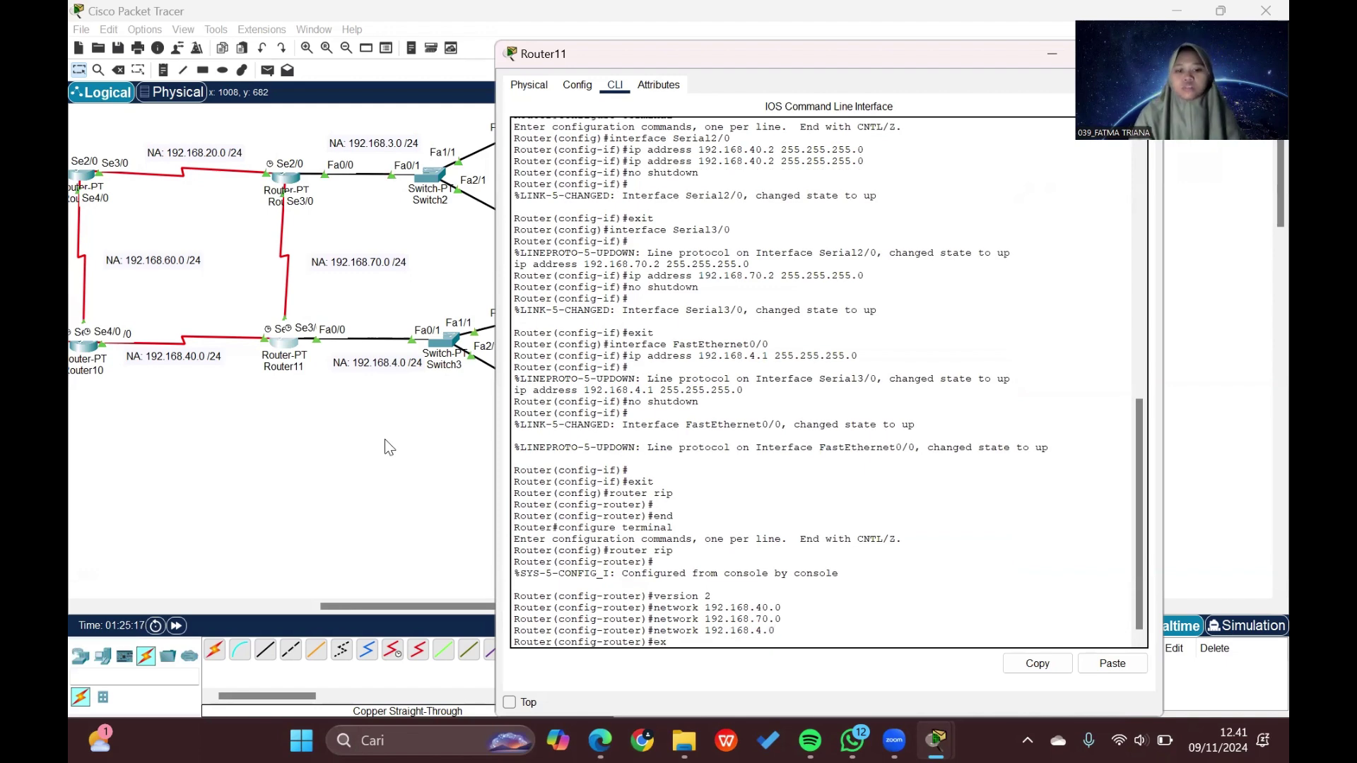
{"action": "key", "text": "Return"}
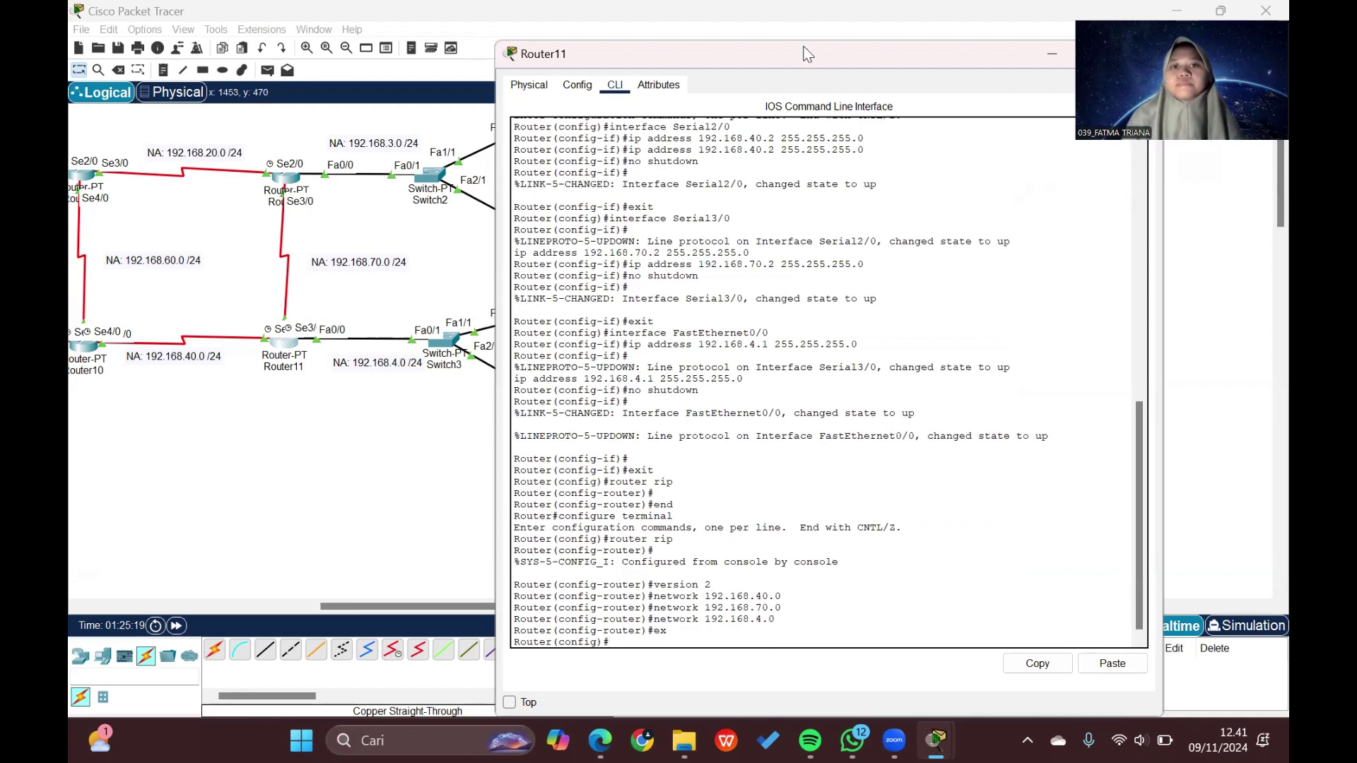
{"action": "left_click_drag", "start_coordinate": [1131, 56], "coordinate": [973, 83]}
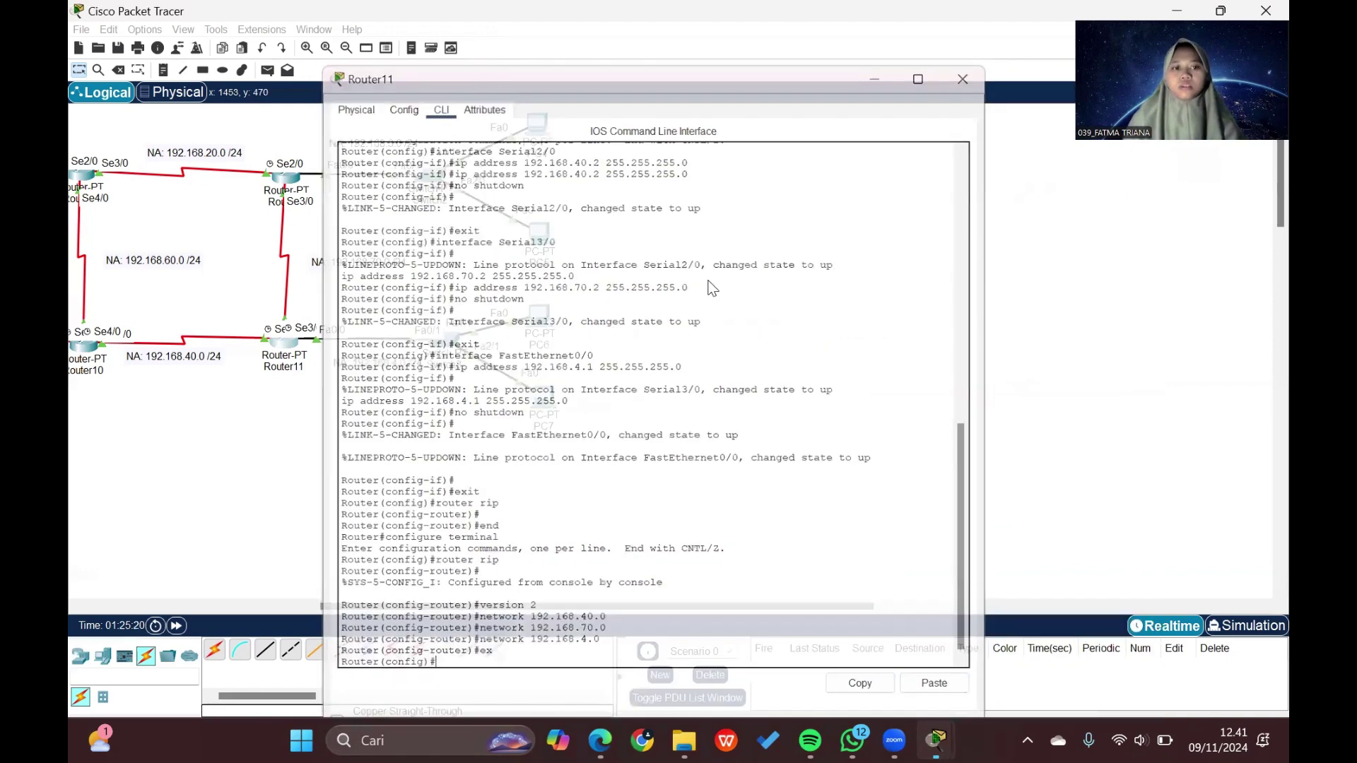
Step: Test connectivity by sending a simple PDU from PC0 to PC4 and fire it again
{"action": "scroll", "coordinate": [713, 289], "scroll_direction": "left", "scroll_amount": 3}
{"action": "scroll", "coordinate": [712, 289], "scroll_direction": "up", "scroll_amount": 1}
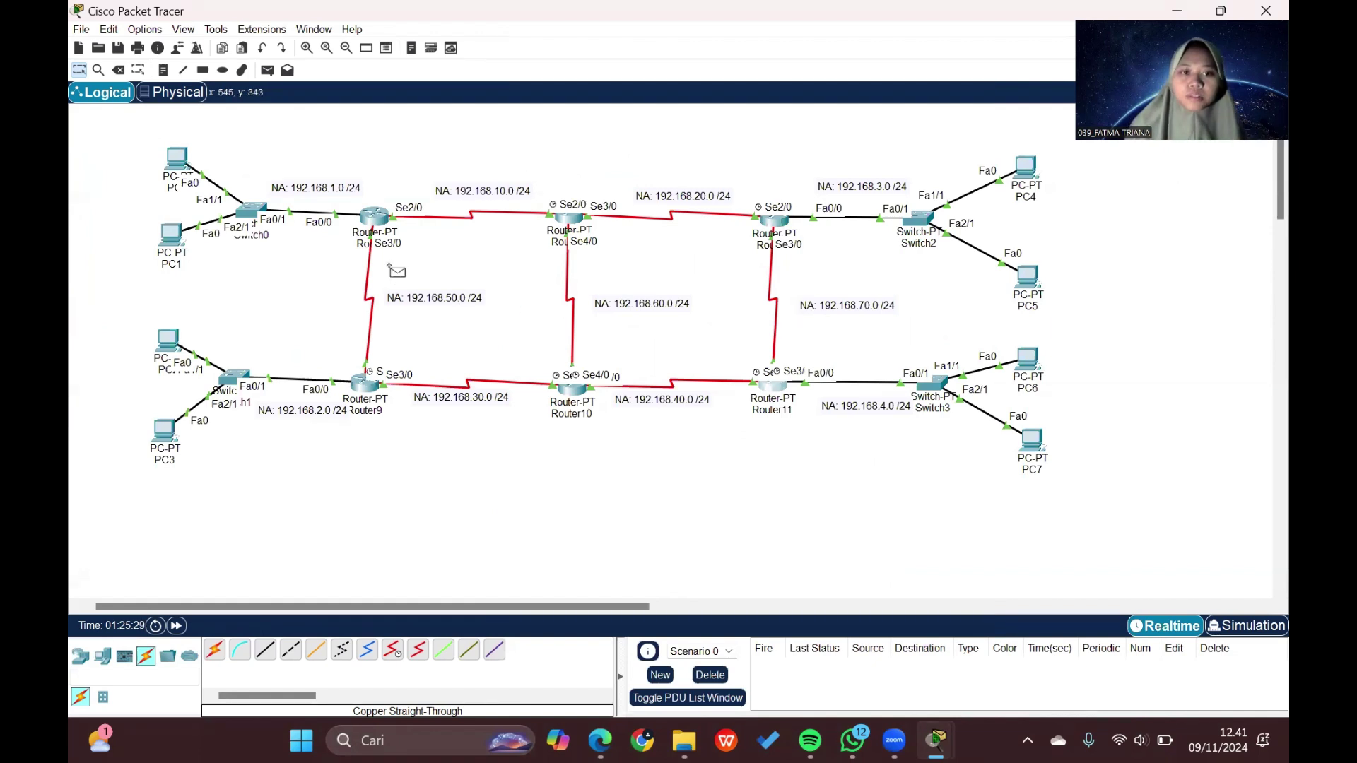
{"action": "key", "text": "p"}
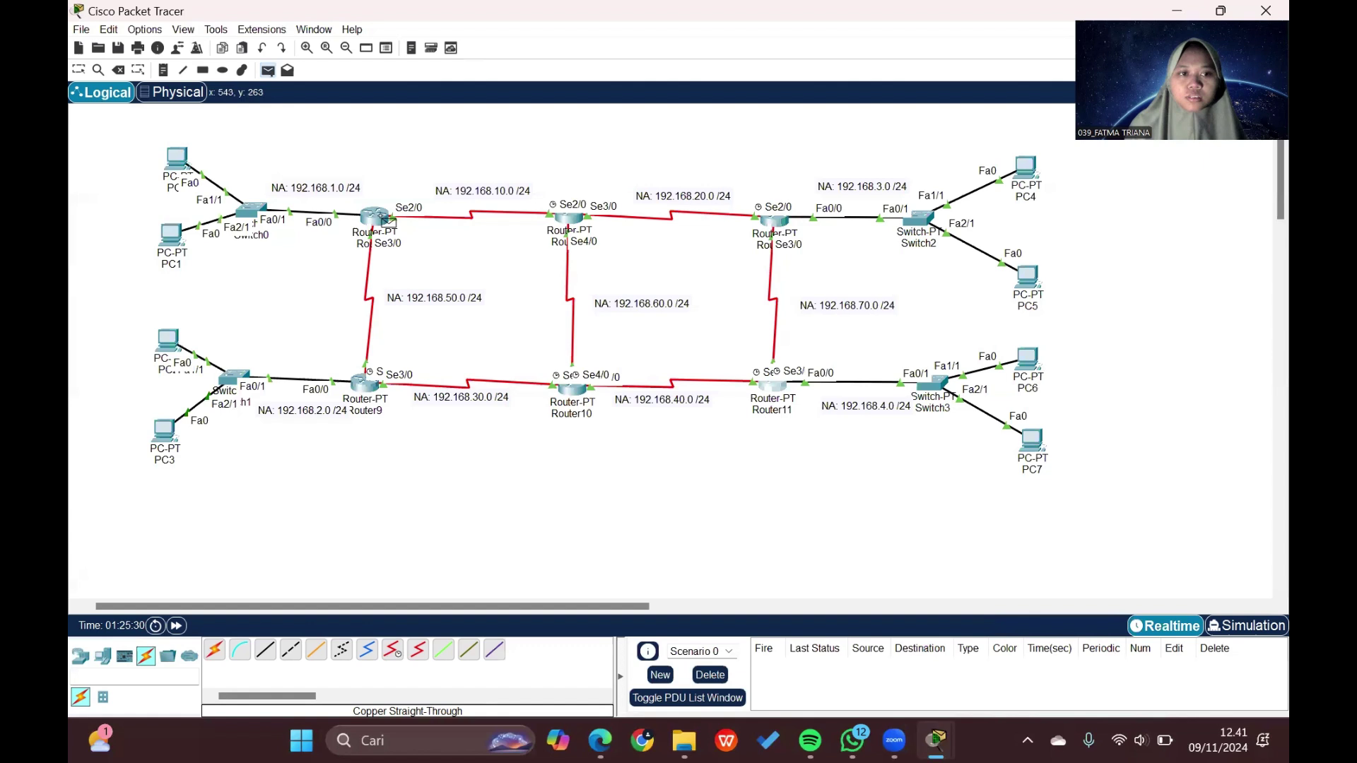
{"action": "left_click", "coordinate": [178, 160]}
{"action": "left_click", "coordinate": [1026, 167]}
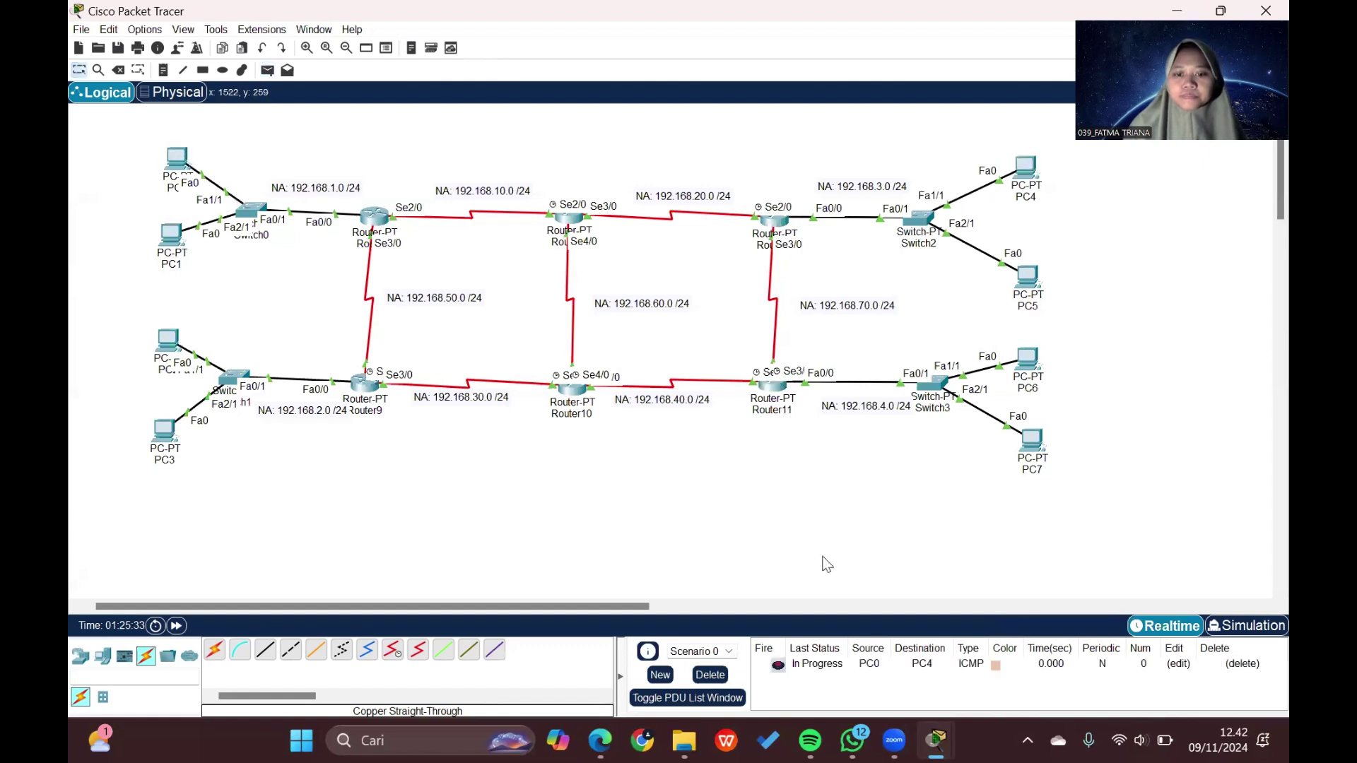
{"action": "left_click", "coordinate": [778, 666]}
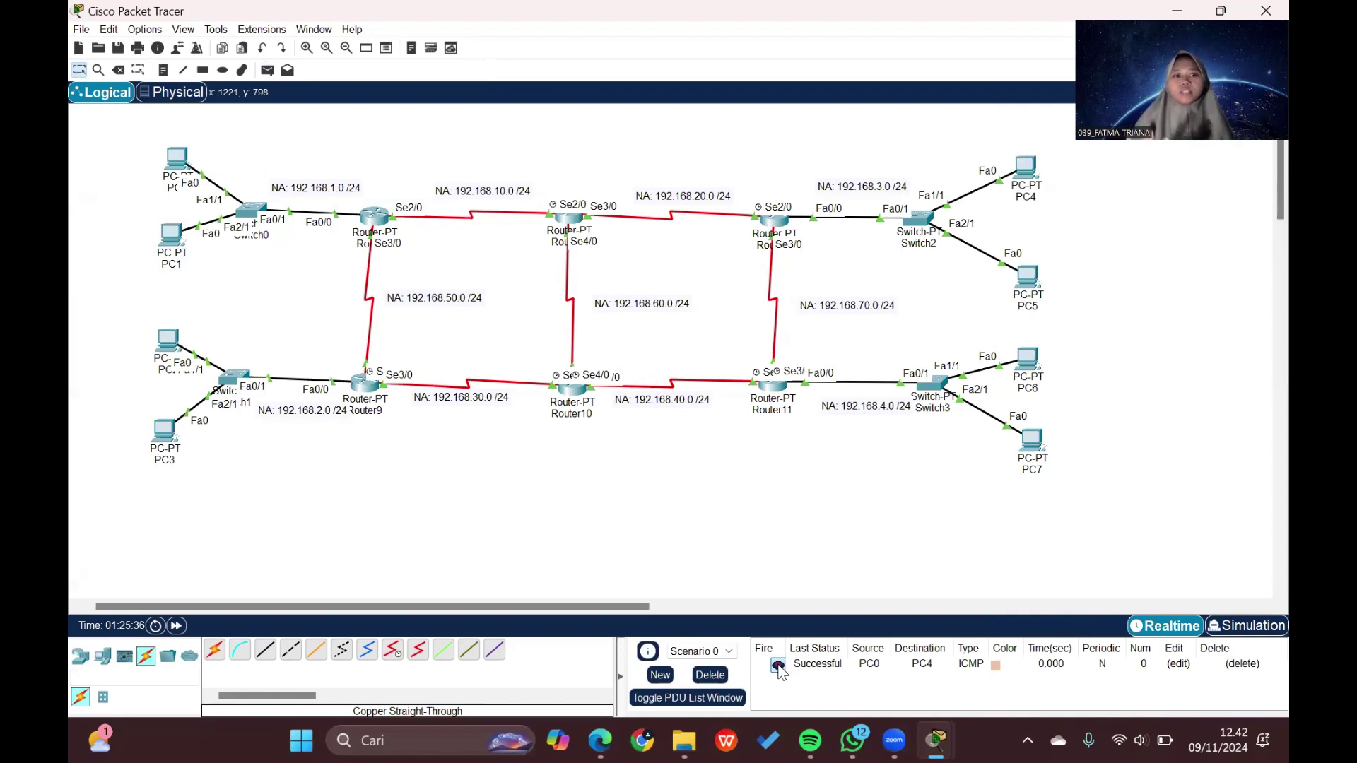